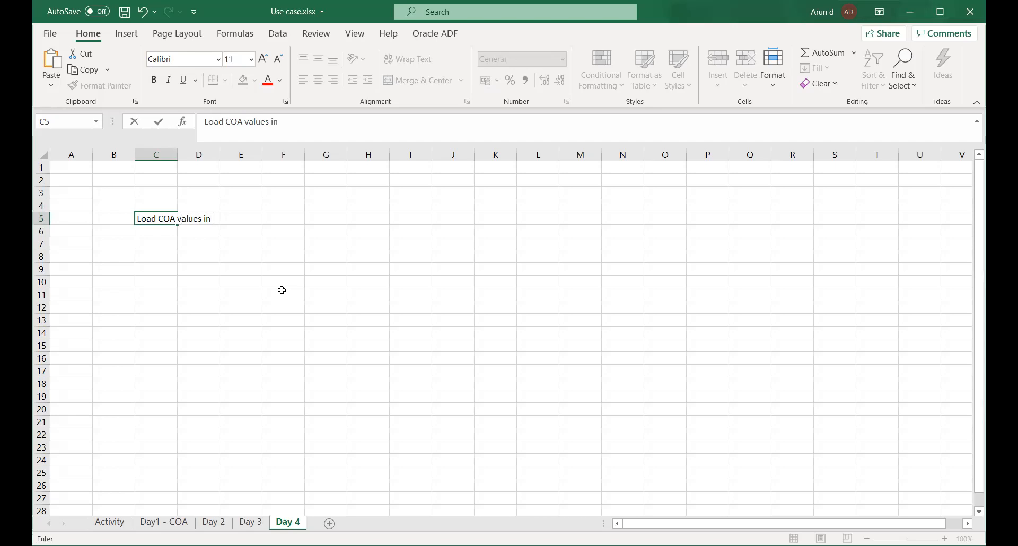
Complete the entry in cell C5 of the Day 4 sheet as "Load COA values using spreadsheet".
key(BackSpace)
key(BackSpace)
text(using spread)
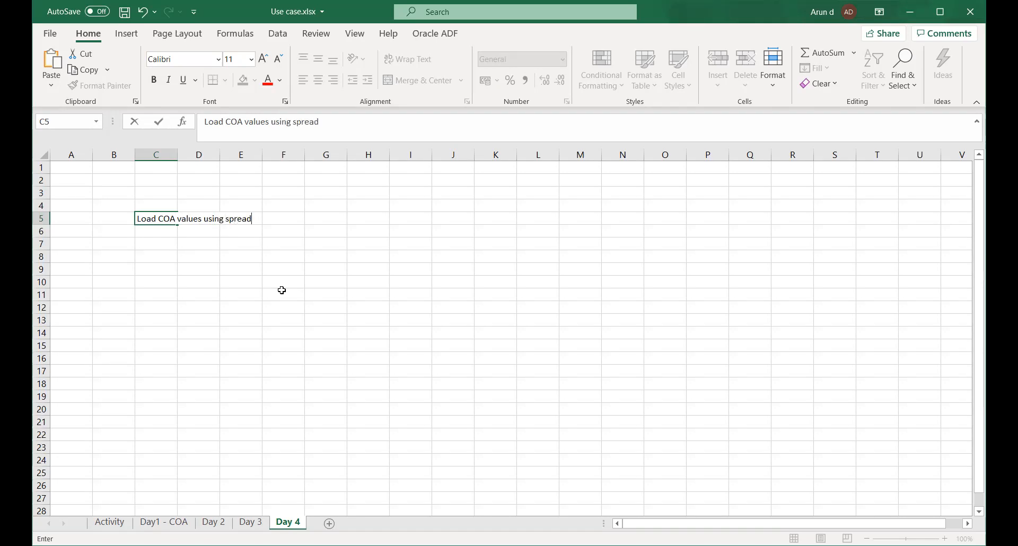
text(sheet)
key(Return)
Enter "Custom category & source" as the second topic in cell C6.
text(Cus)
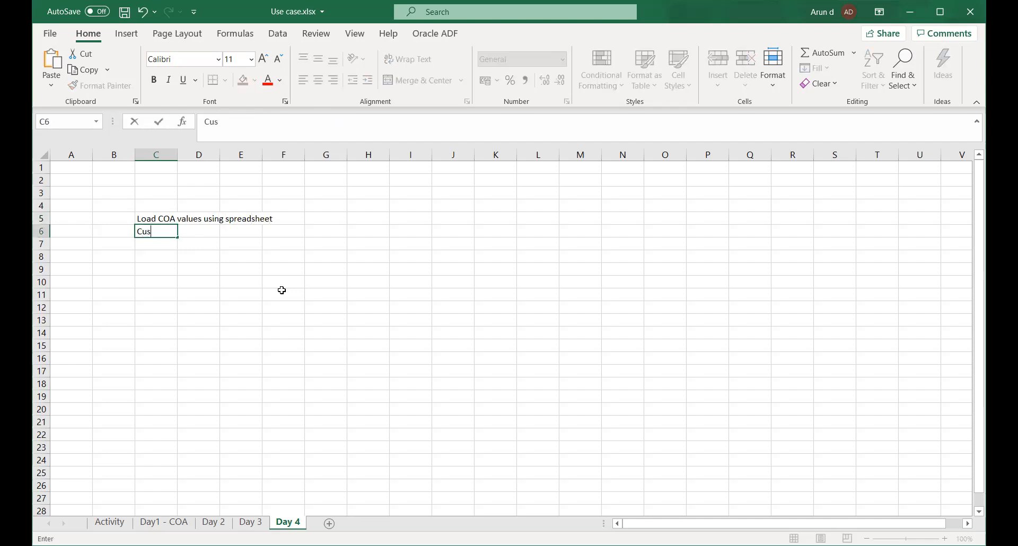
text(tom category)
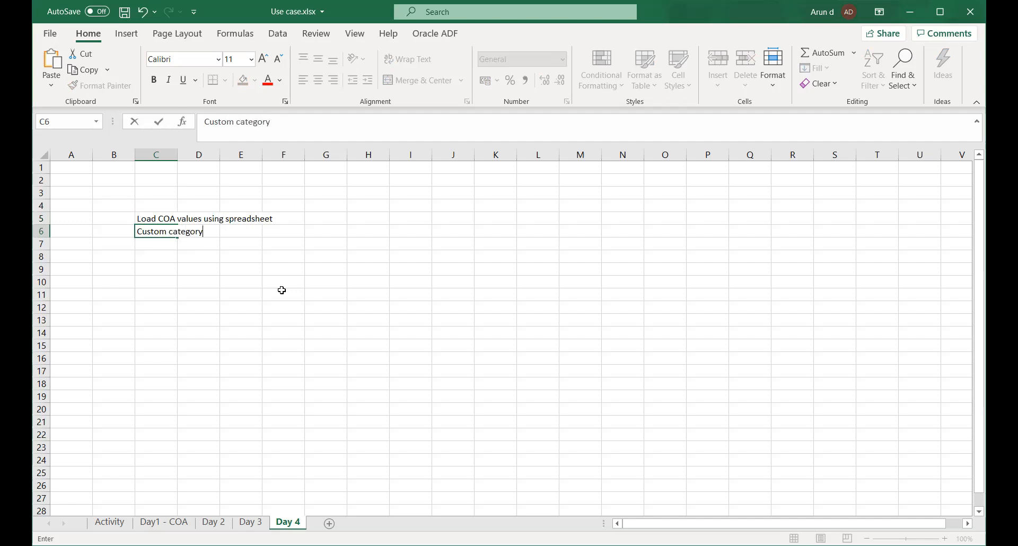
text( & source)
key(Return)
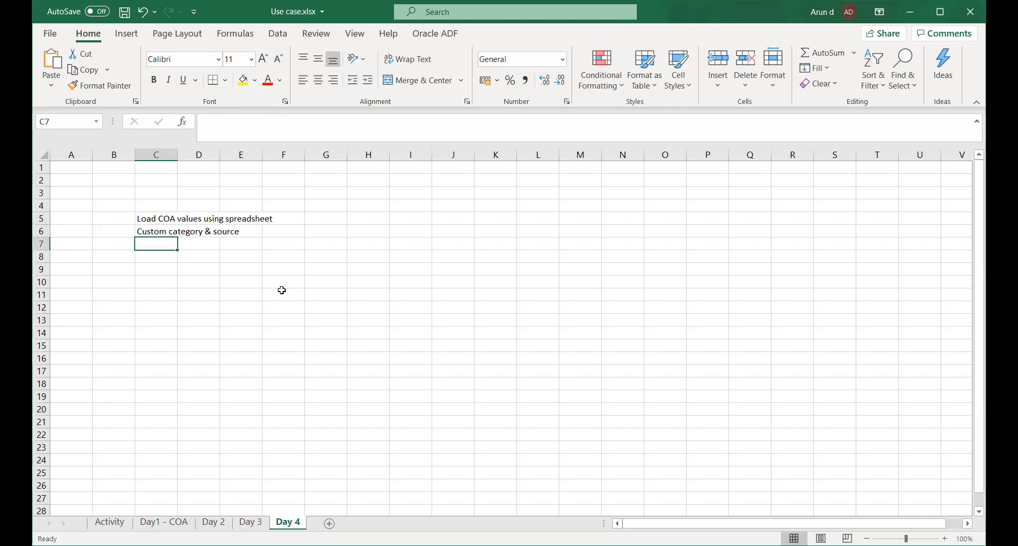
Add the topics "Manual JV" in cell C7 and "JV using spreadsheet" in cell C8.
text(Ma)
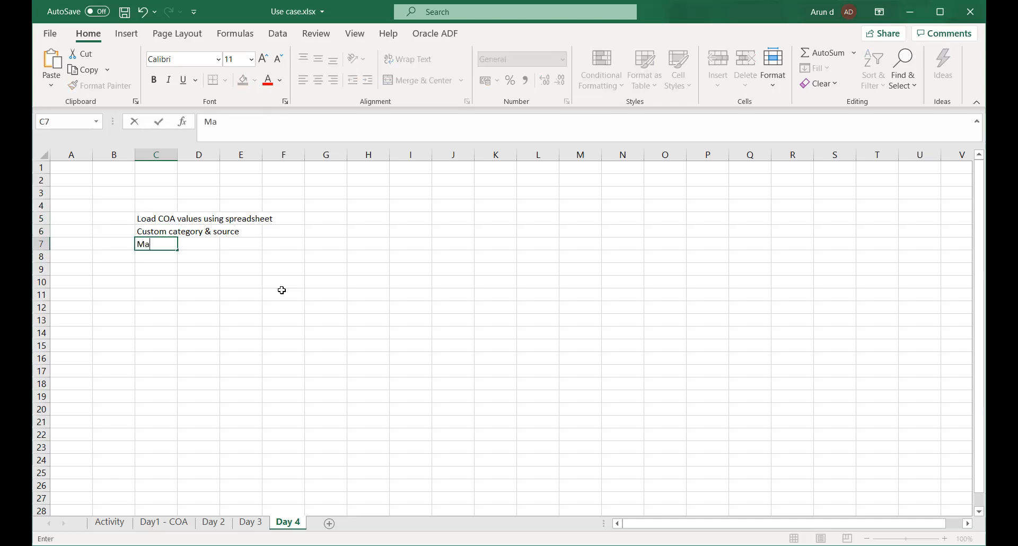
text(nual JV)
key(Return)
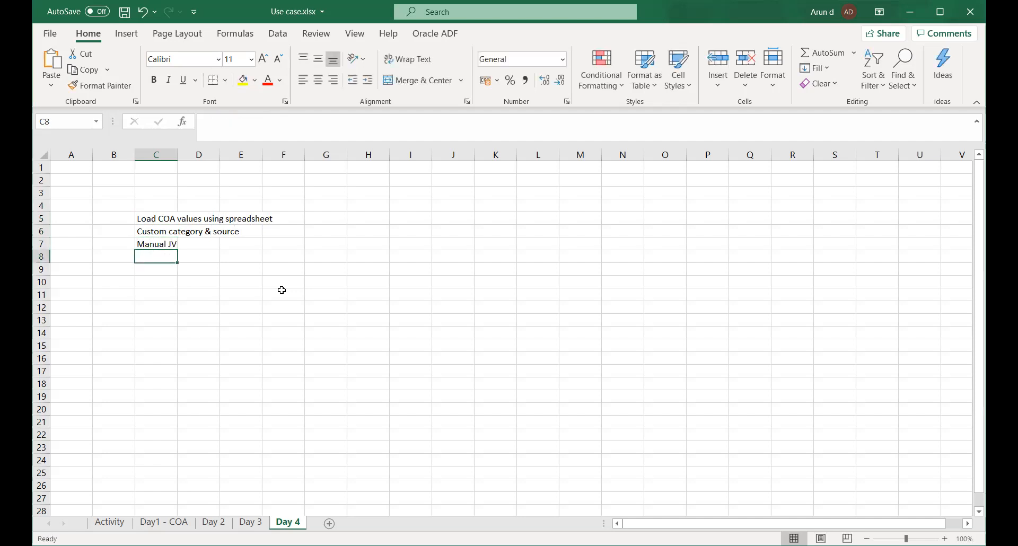
text(JV using spreadsheet)
key(Return)
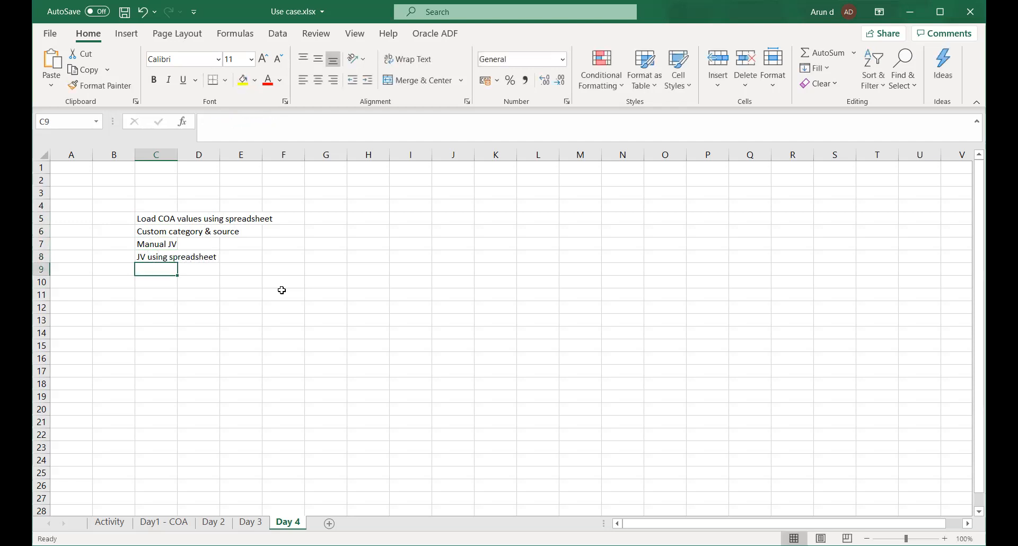
Enter "JV using FBDI template" as the following topic in cell C9.
text(JV usi)
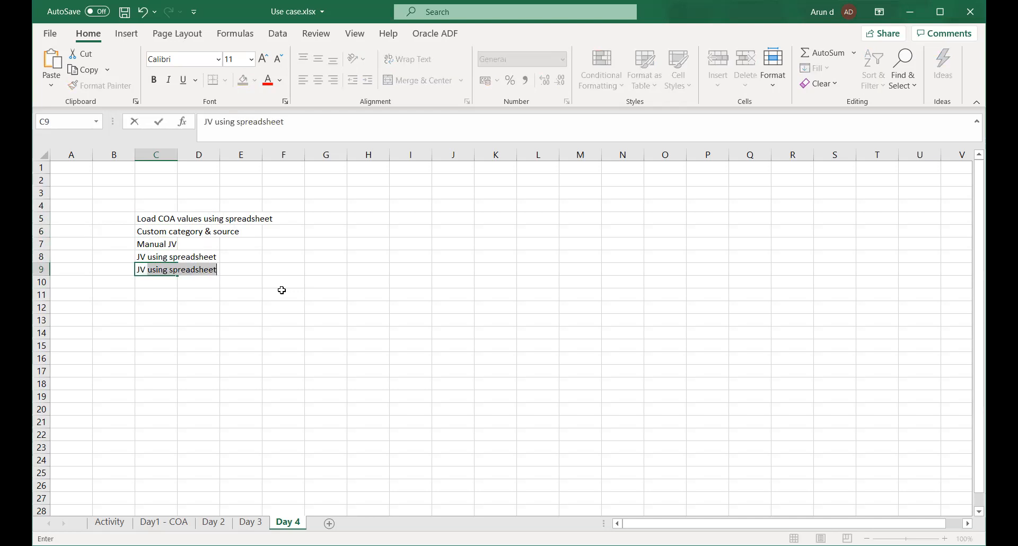
text(ng s)
text(FB)
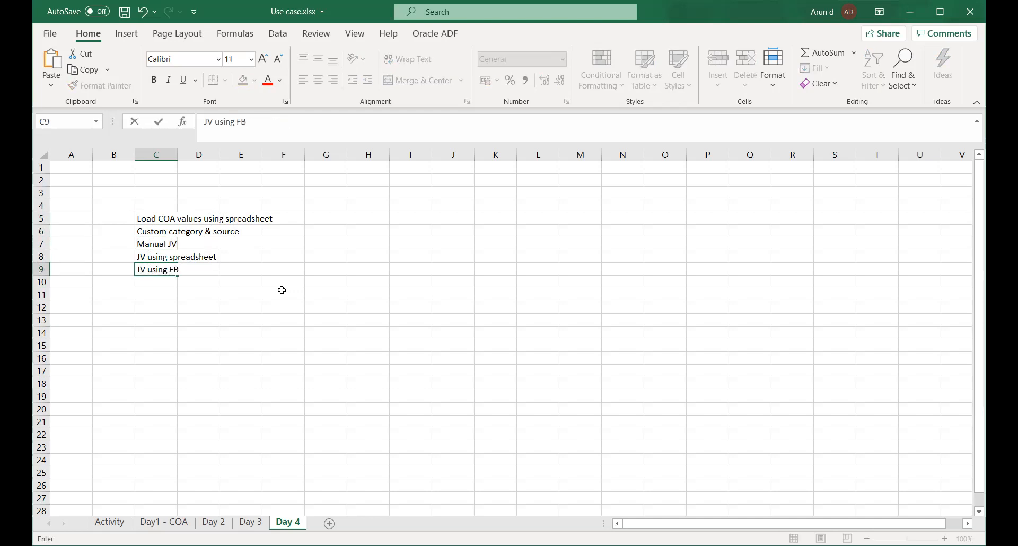
text(DI template)
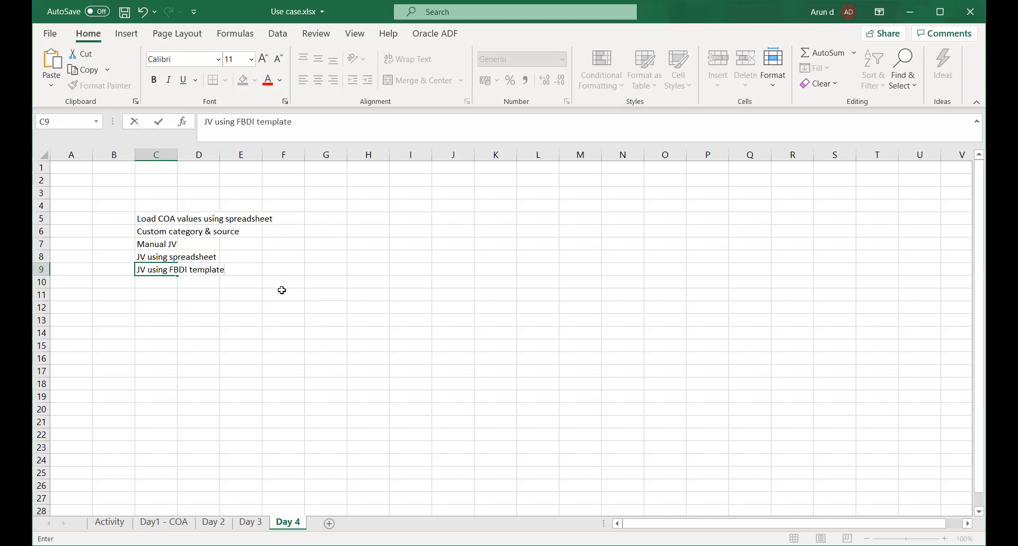
key(Return)
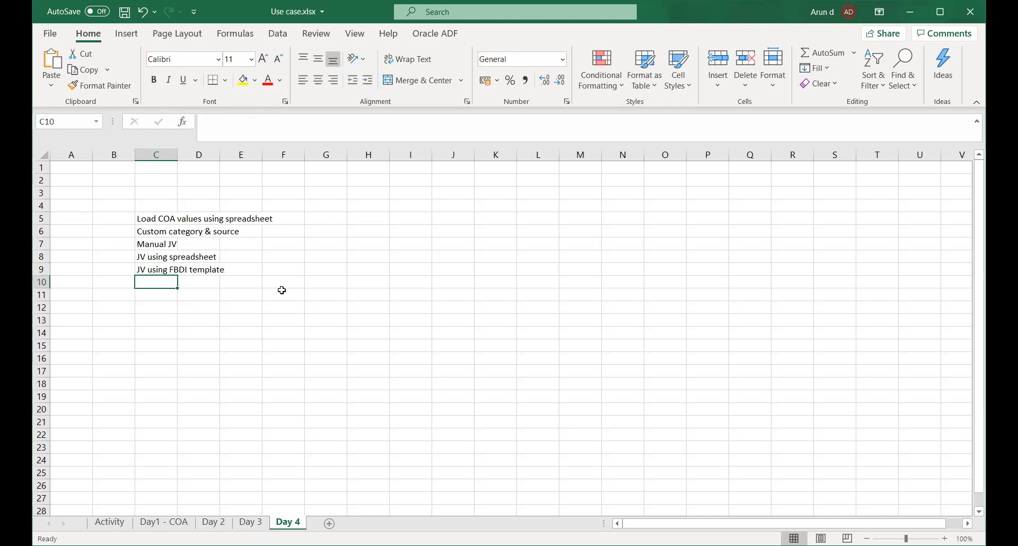
Enter "JV Reversal" as the topic in cell C10.
text(JV R)
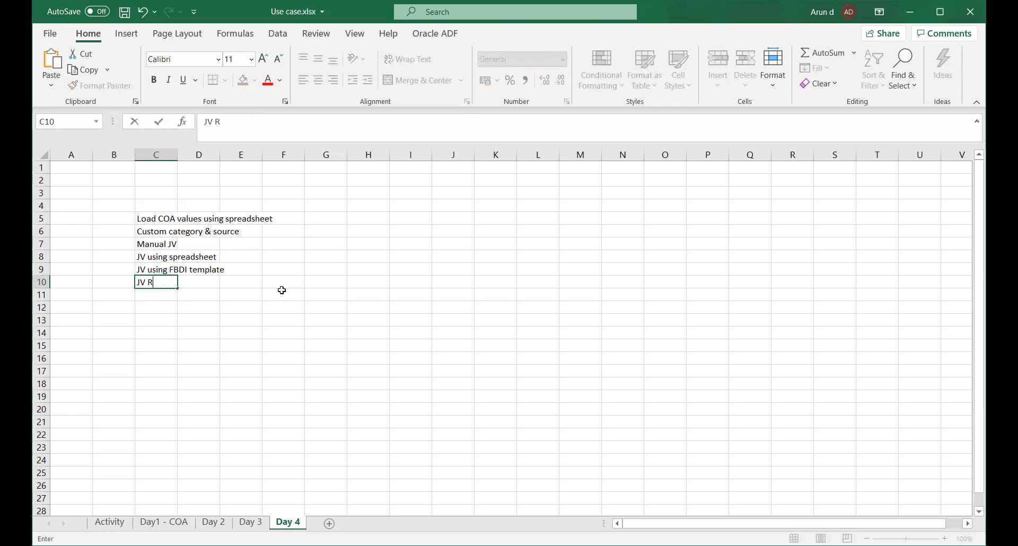
text(eversal)
key(Return)
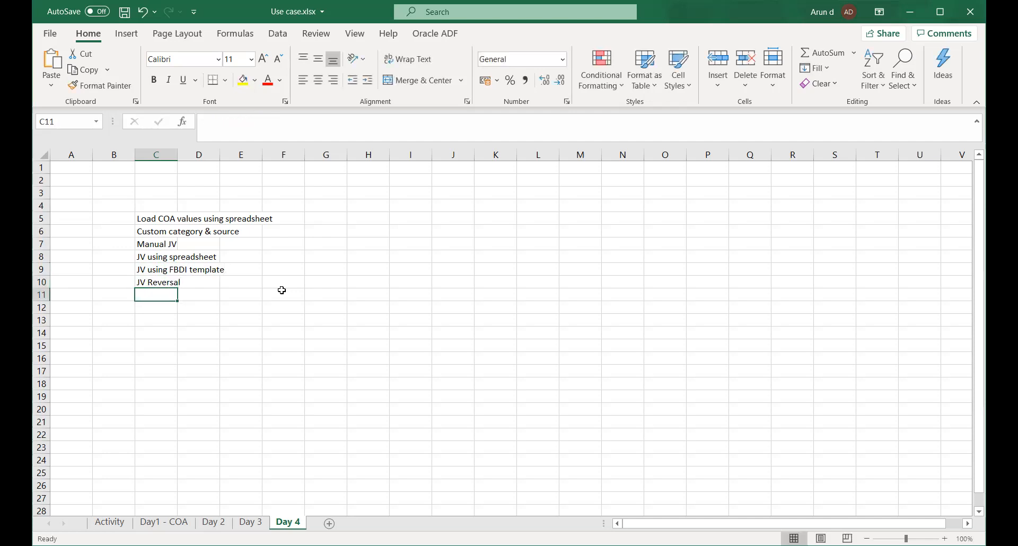
Enter "Foreign currency JV" in cell C11 and save the workbook.
text(Foreign currency JV)
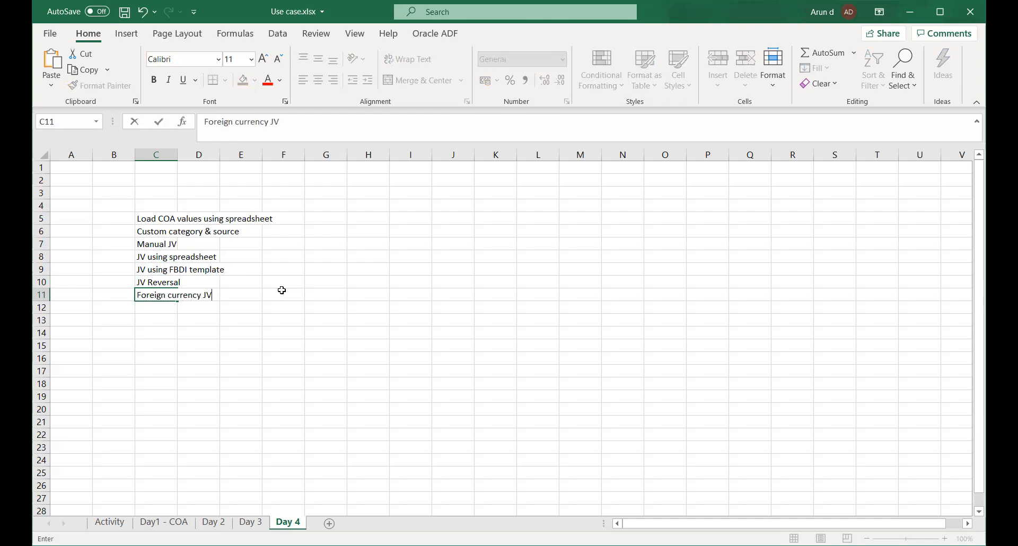
key(Return)
key(ctrl+s)
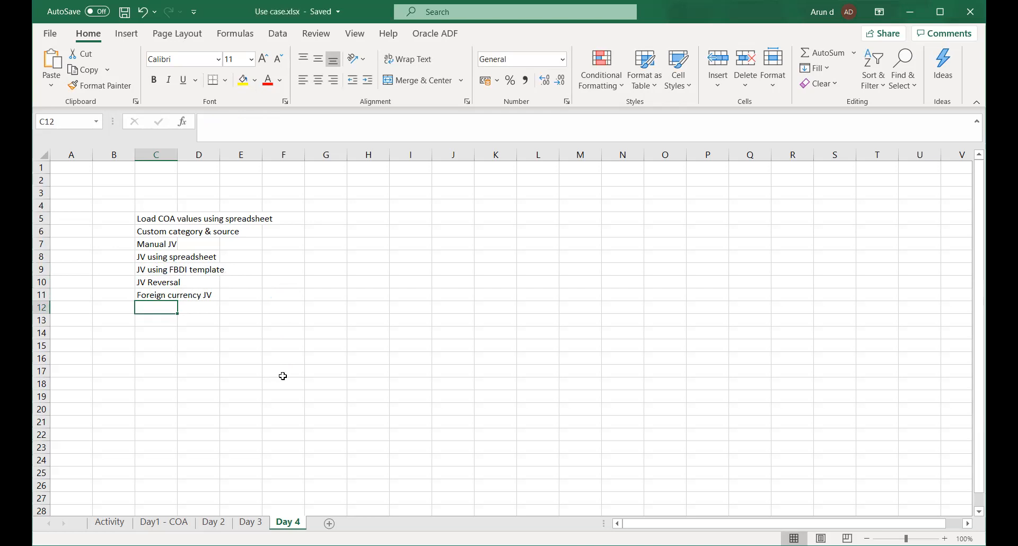
Add "FRS Reports" as the last topic in cell C12 and save the workbook.
text(FRS)
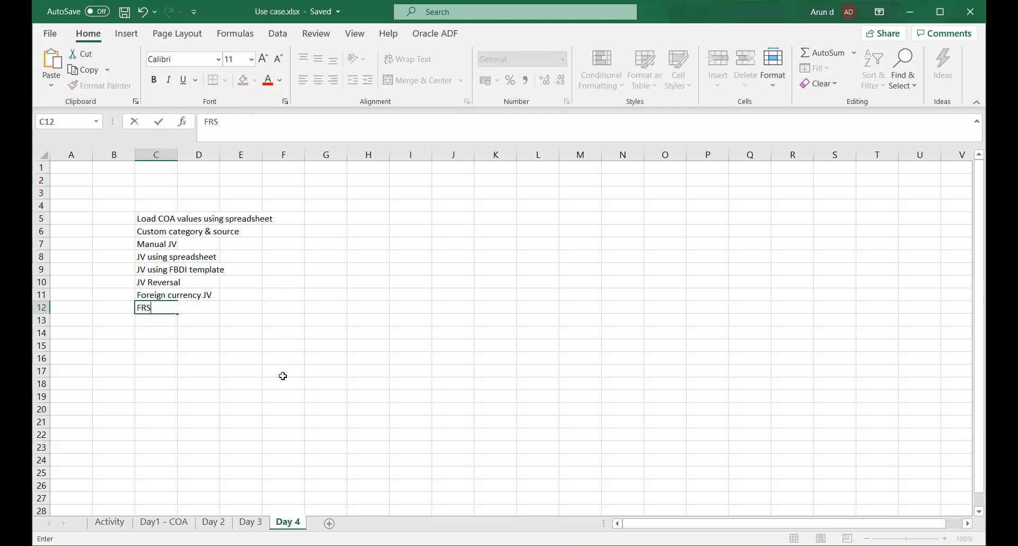
text( Reports)
key(Return)
key(ctrl+s)
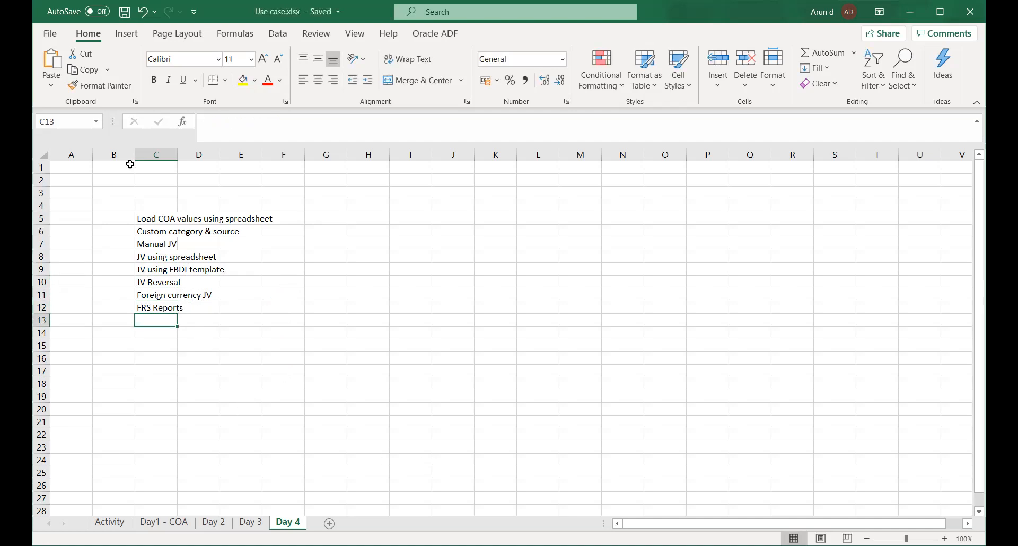
Number the topics from 1 to 8 in cells B5 to B12, filling the series down from B5.
click(120, 224)
text(1)
click(113, 258)
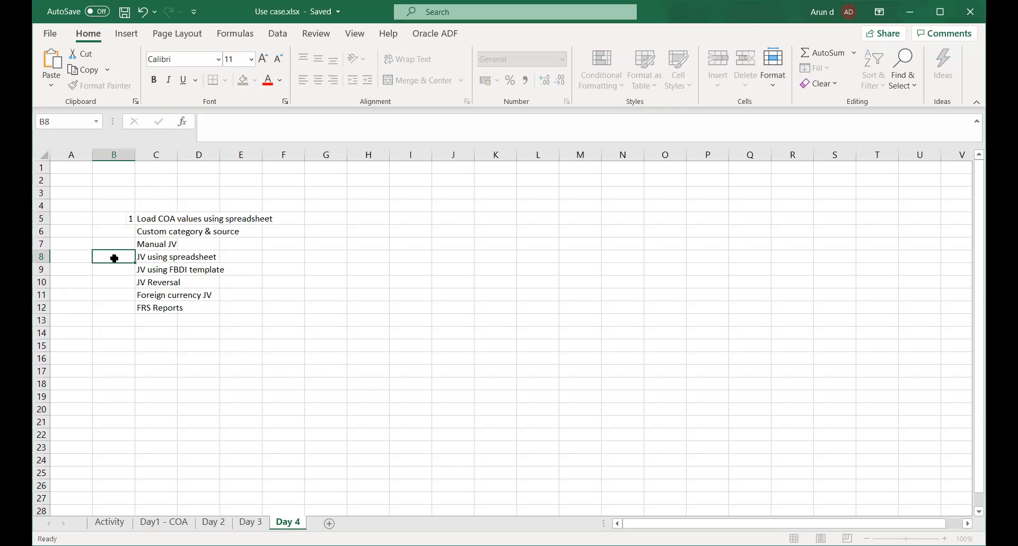
click(123, 220)
drag(135, 224, 139, 312)
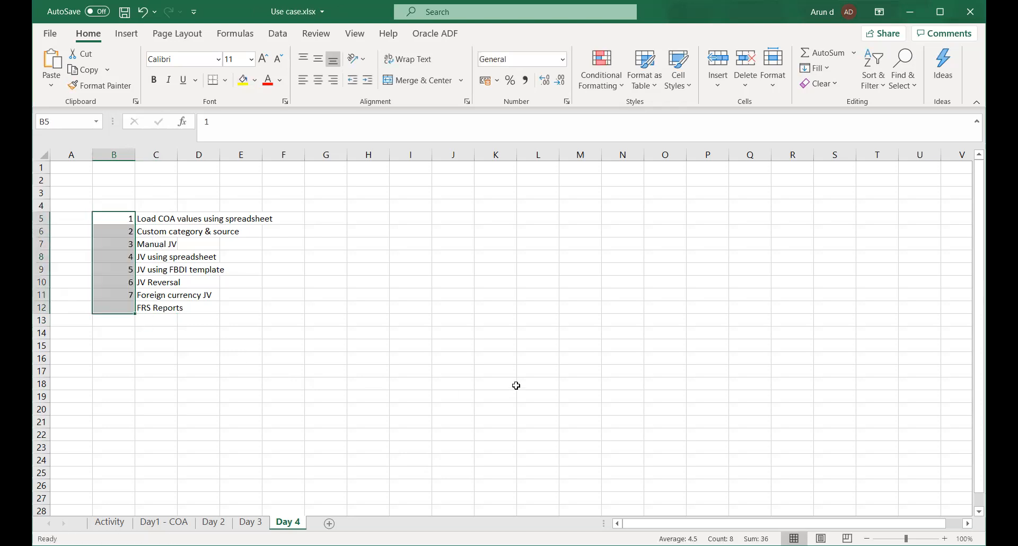
click(354, 343)
Save the workbook and fit the width of column C to its longest entry.
key(ctrl+s)
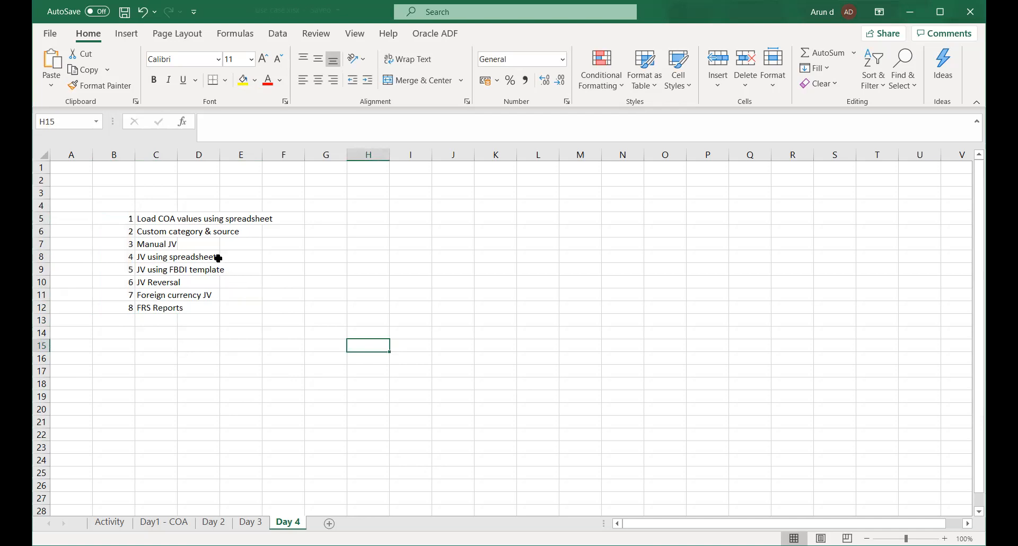
double_click(177, 153)
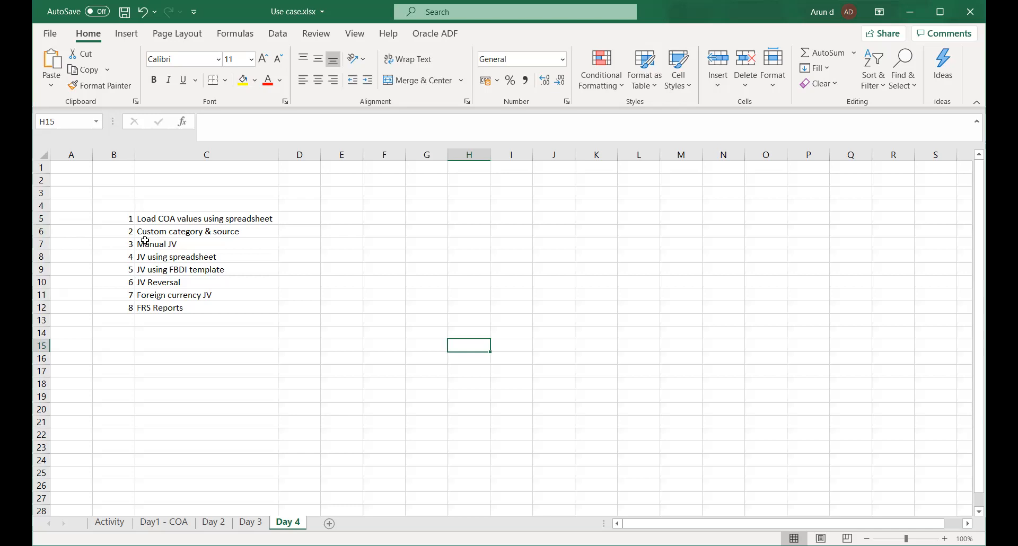
click(182, 344)
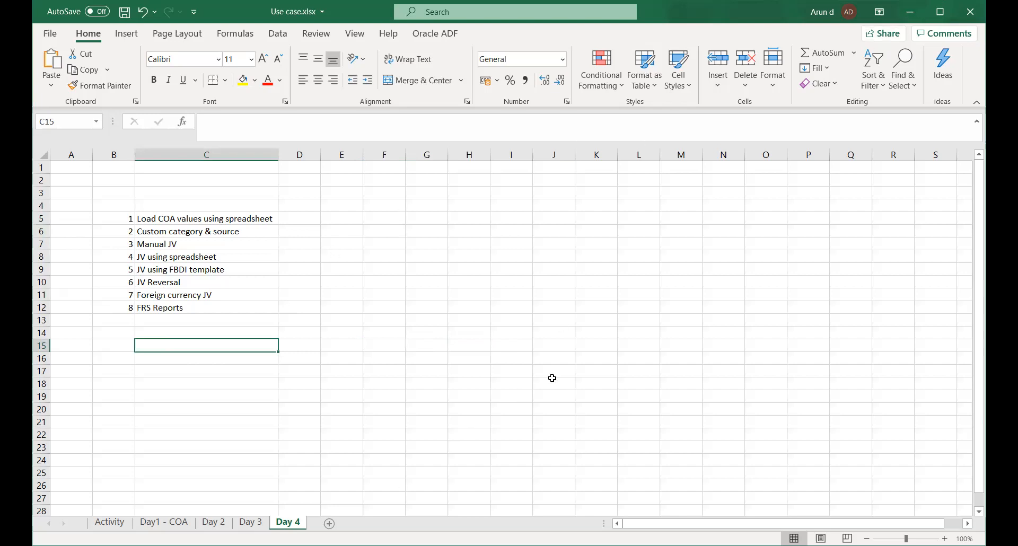
Switch to Oracle Applications in the browser and open the Implementation Projects page through Setup and Maintenance.
click(522, 33)
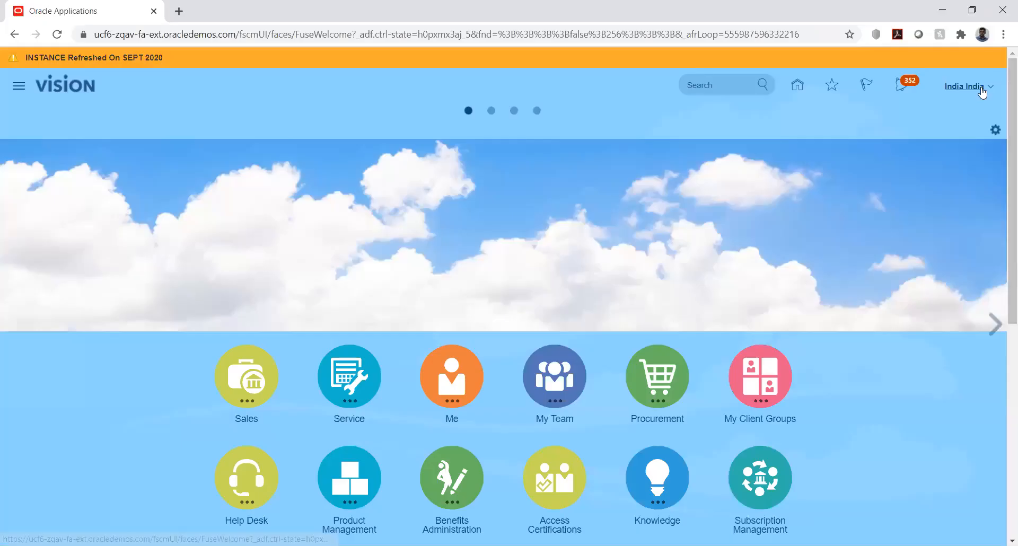
click(982, 113)
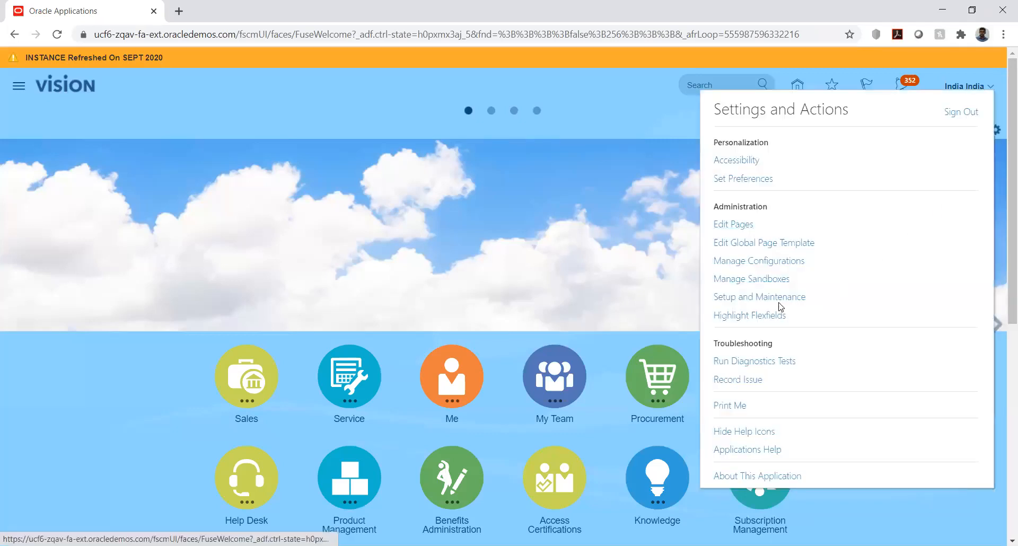
click(769, 298)
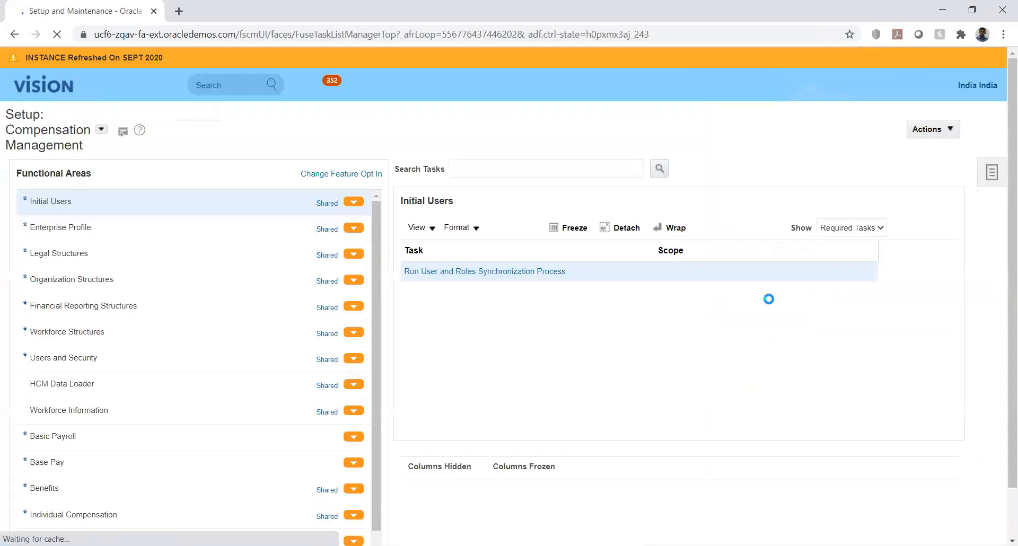
click(991, 172)
click(880, 116)
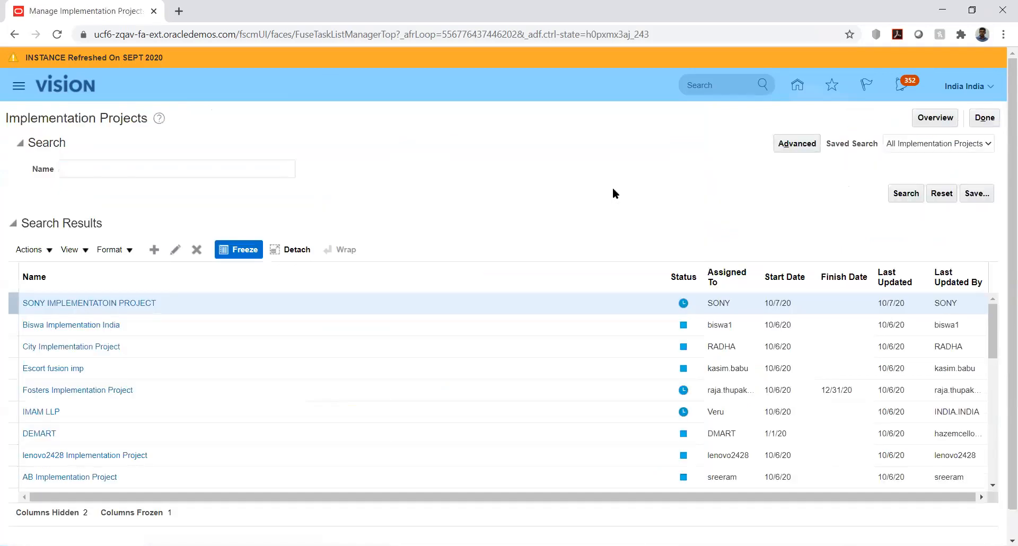
Search the implementation projects for "United" and open United Health Insurance Ltd.
click(188, 170)
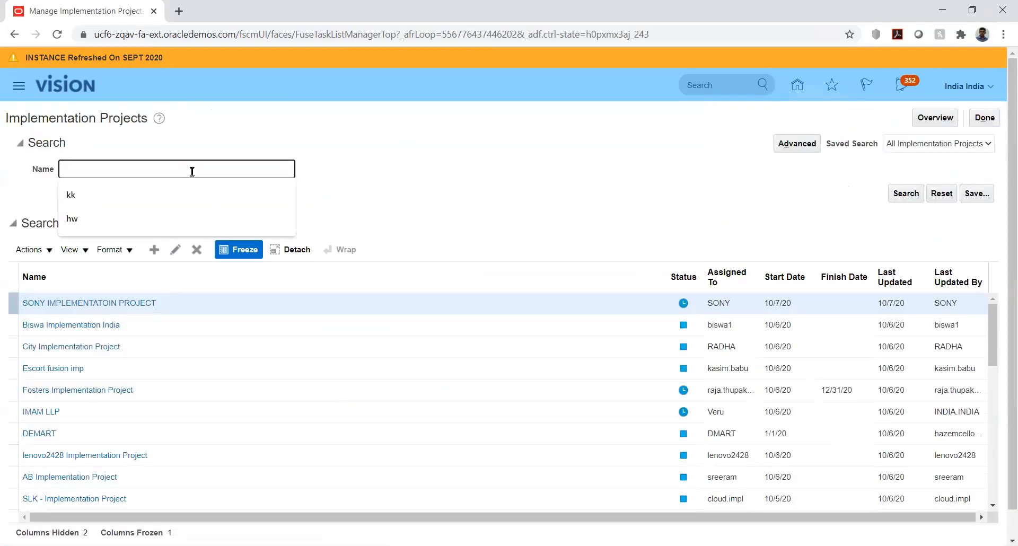
text(United)
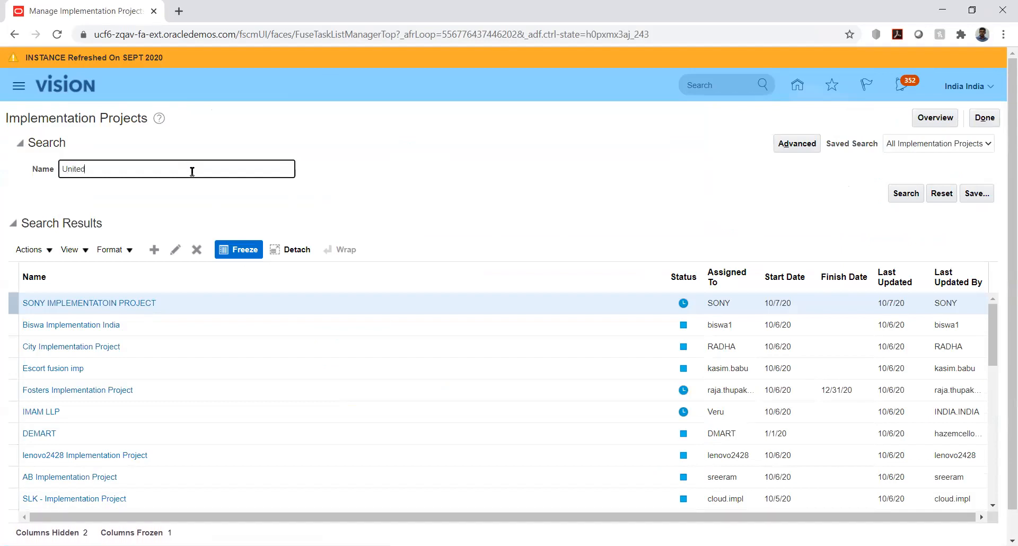
key(Return)
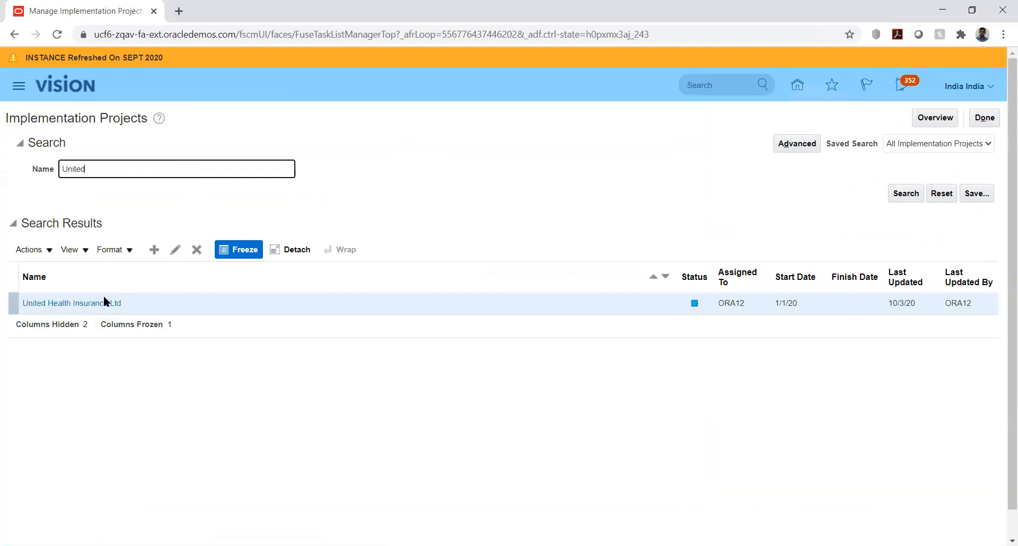
click(86, 304)
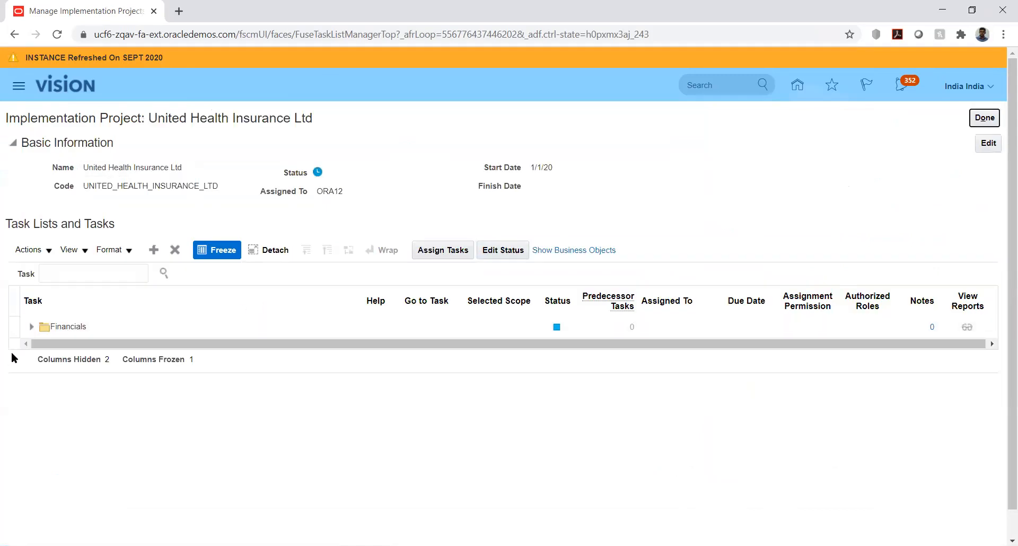
Expand the Financials task list through common applications configuration, enterprise structures and Define Financial Reporting Structures to the Define Chart of Accounts tasks.
click(31, 327)
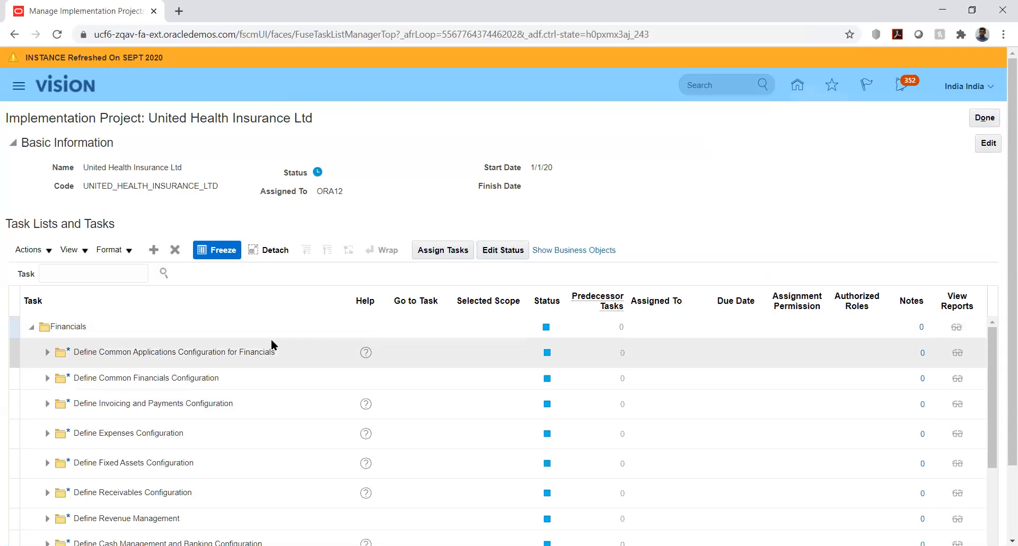
click(47, 352)
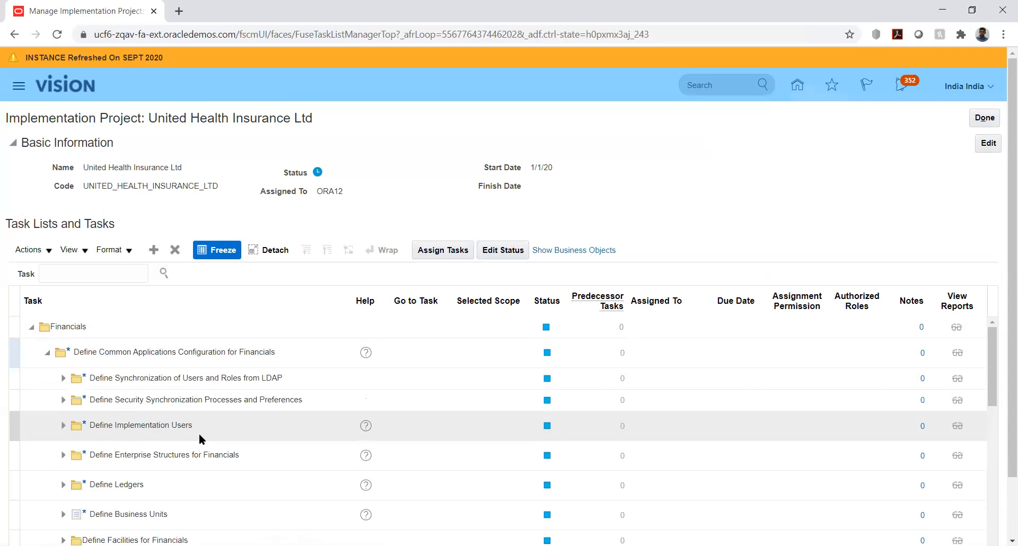
click(63, 455)
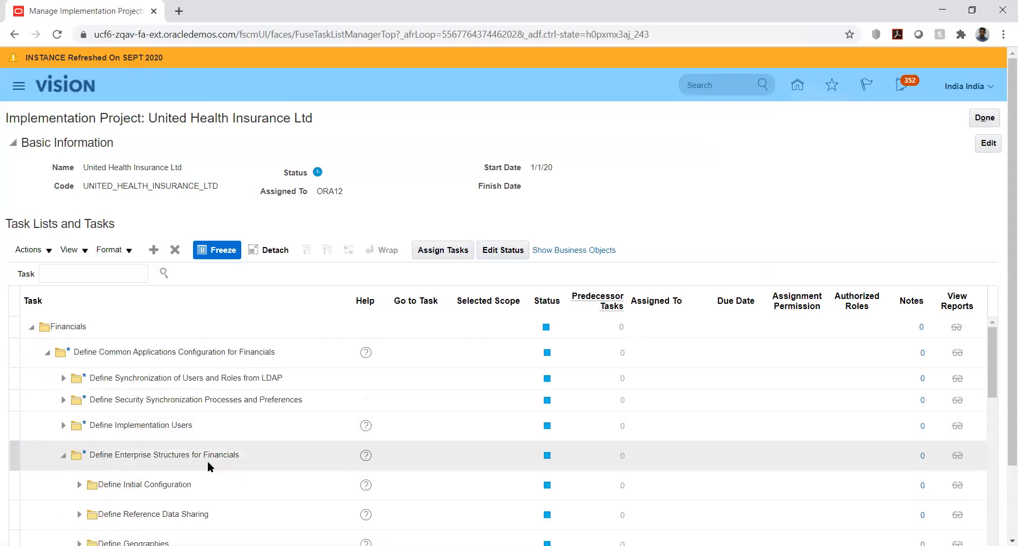
scroll(208, 462, down, 3)
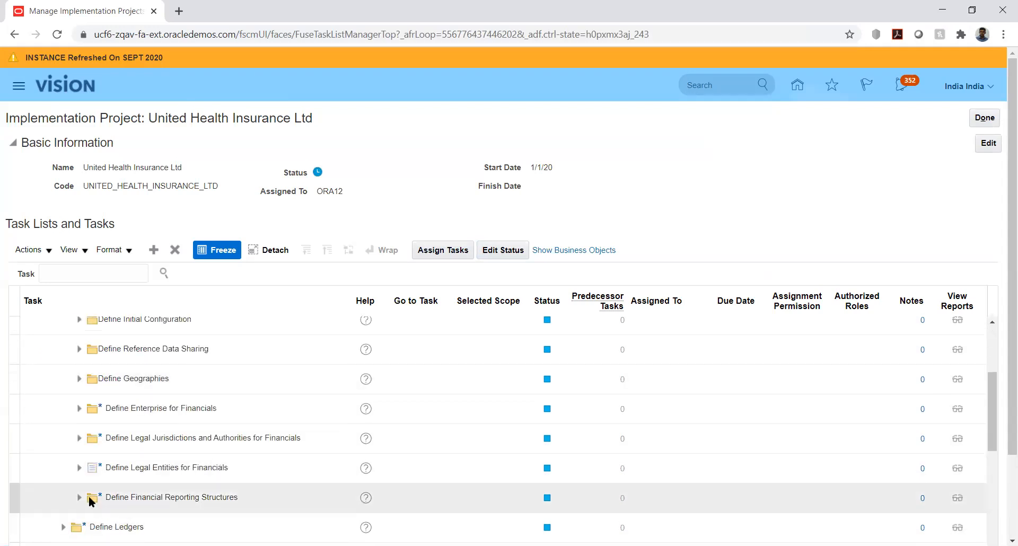
click(79, 497)
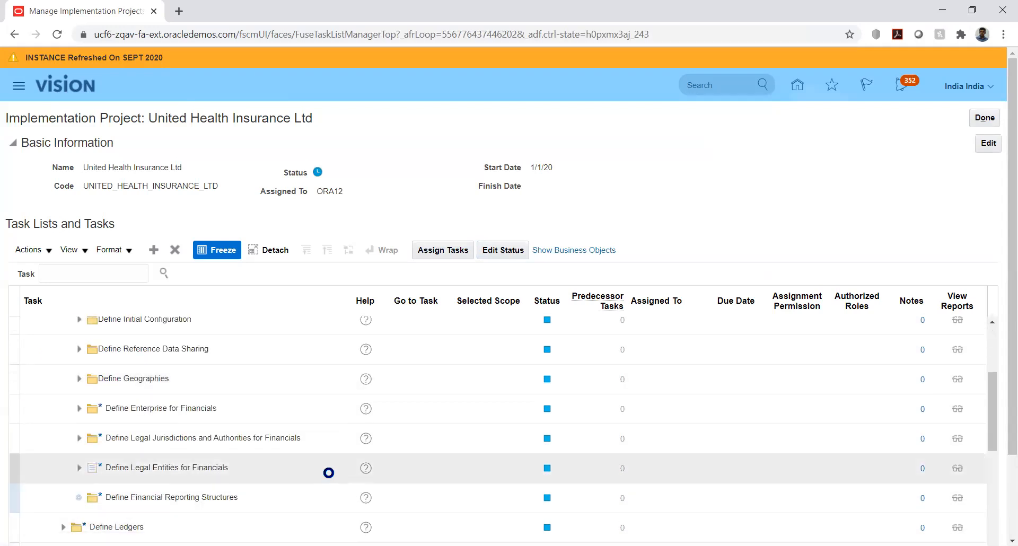
scroll(177, 461, down, 3)
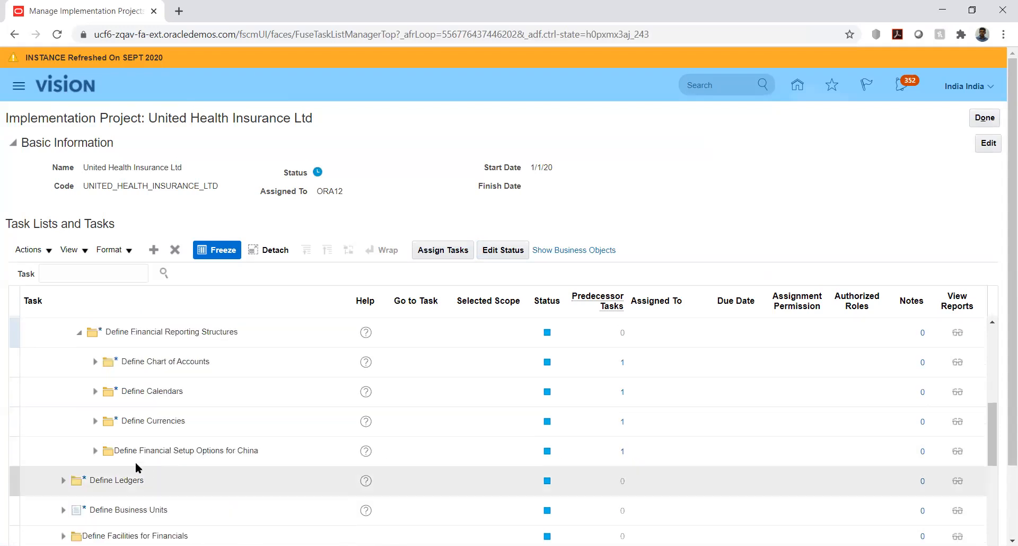
click(96, 363)
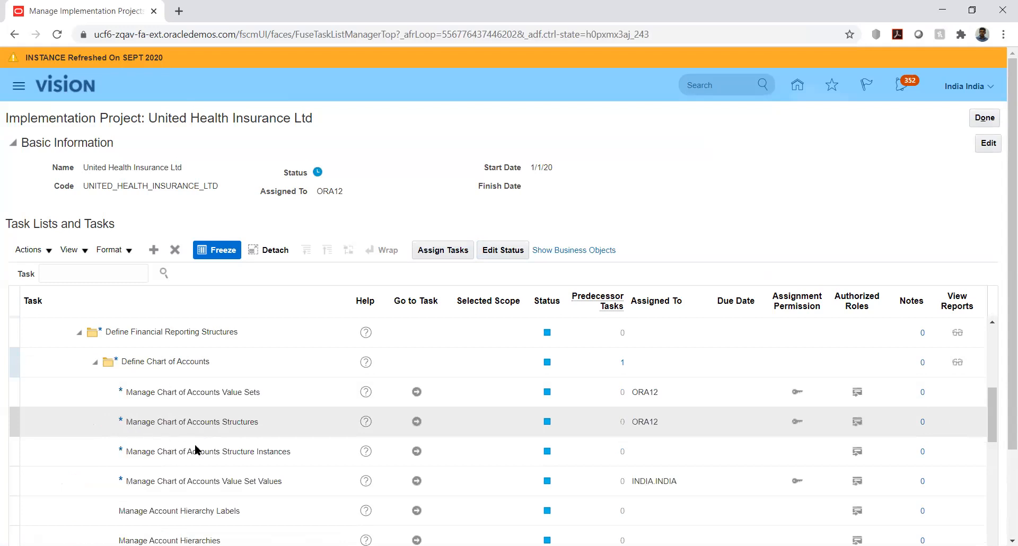
Open the Manage Chart of Accounts Value Set Values task and search for value set codes starting with UHI.
click(415, 481)
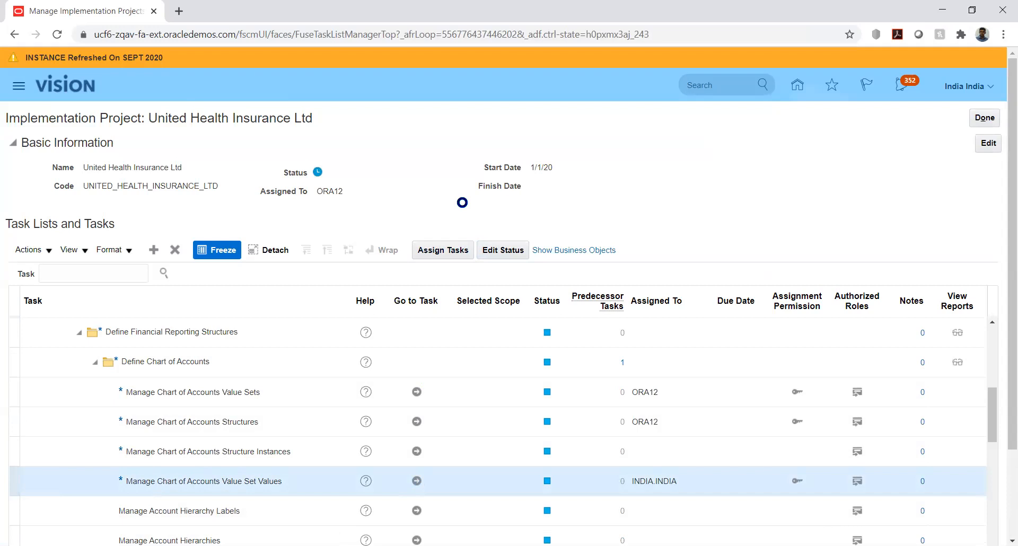
click(216, 186)
text(UHI)
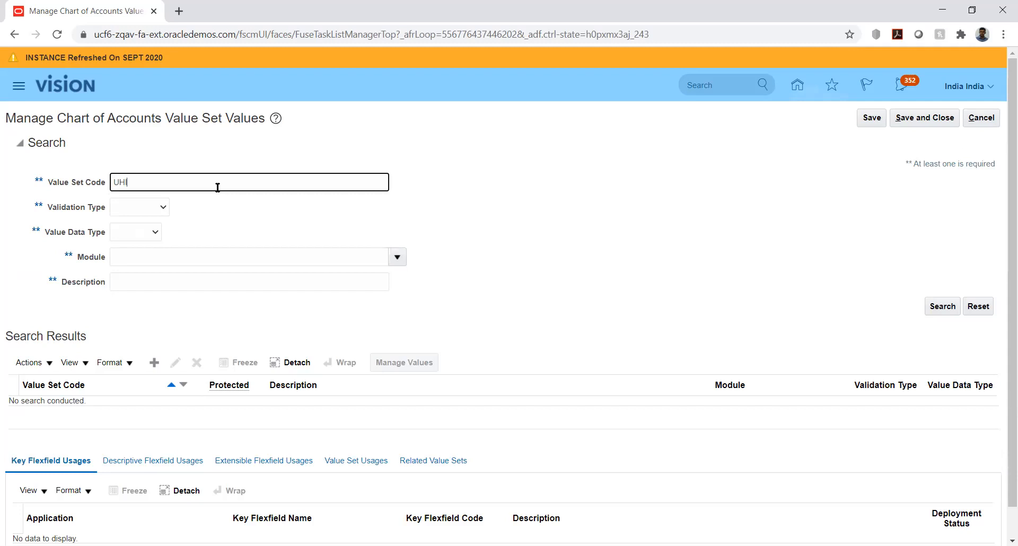
click(948, 306)
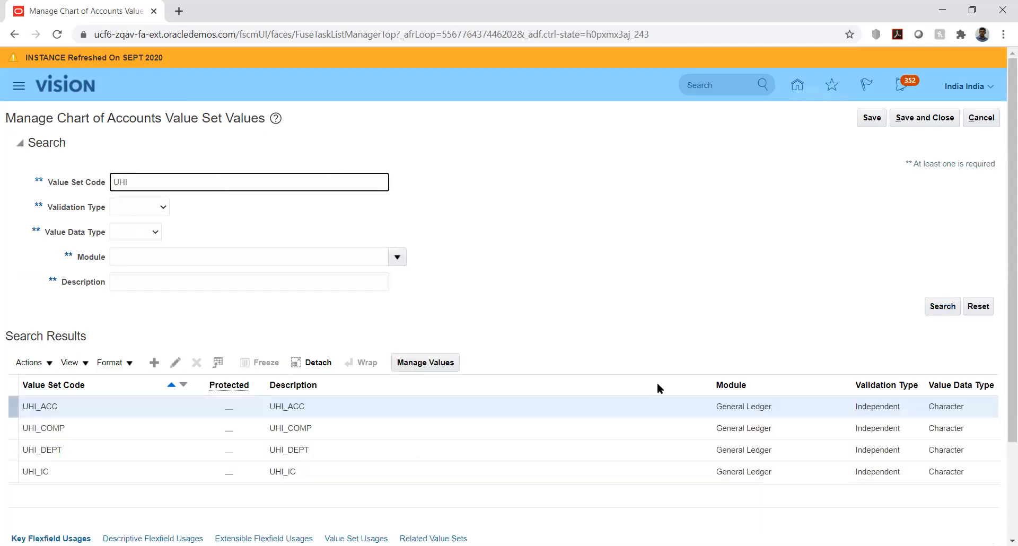
List all values of the UHI_ACC value set, check the Retained Earnings account, and save and close the values page.
click(413, 365)
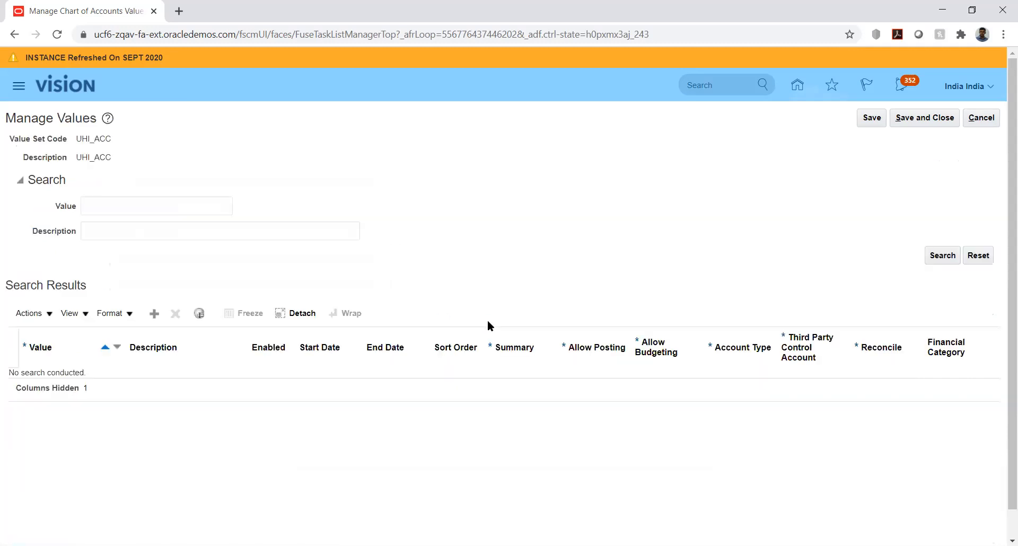
click(939, 255)
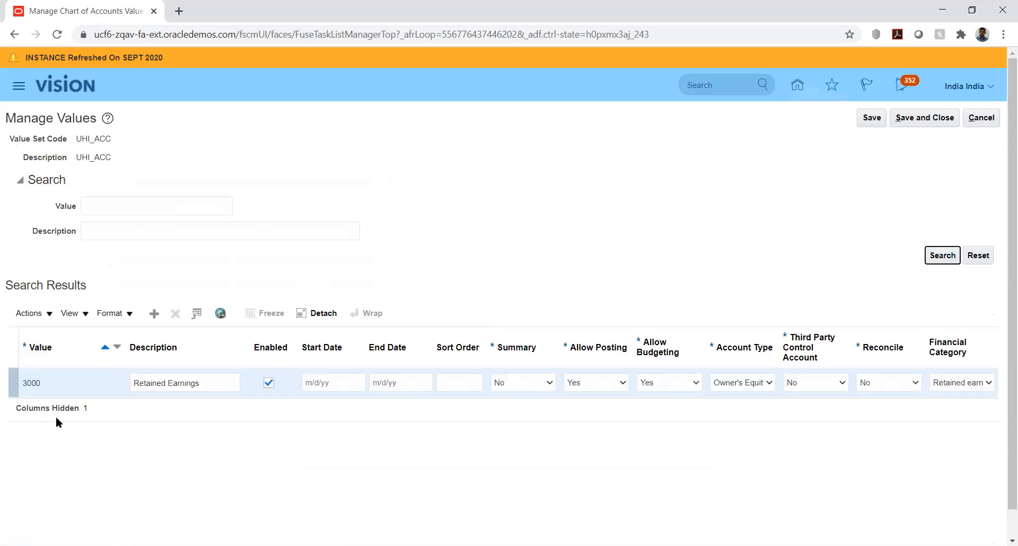
double_click(43, 383)
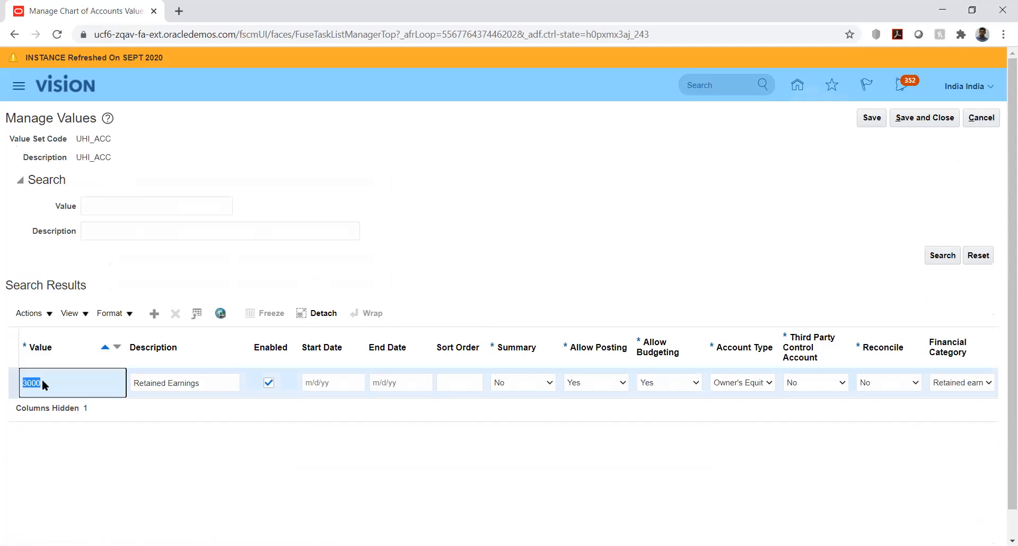
click(309, 453)
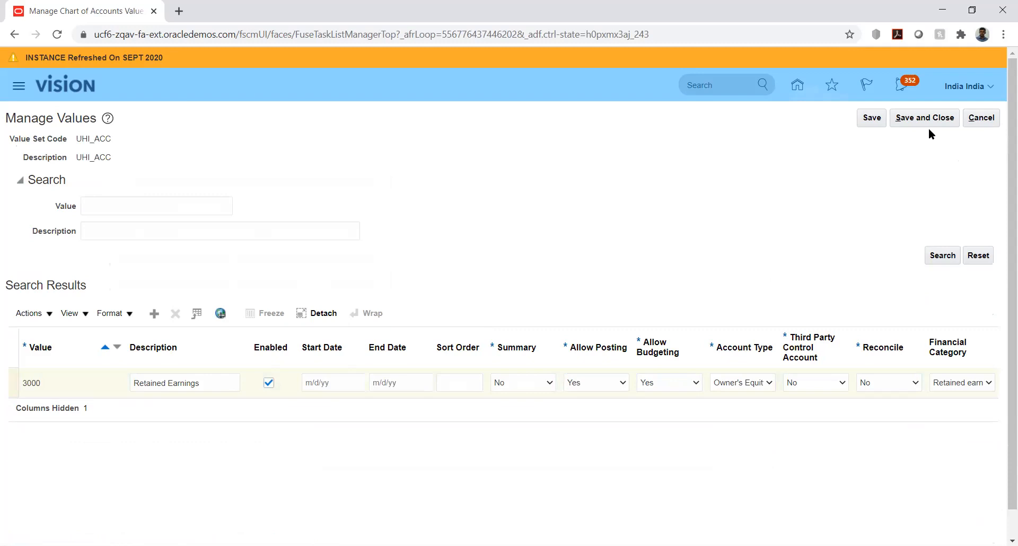
click(925, 113)
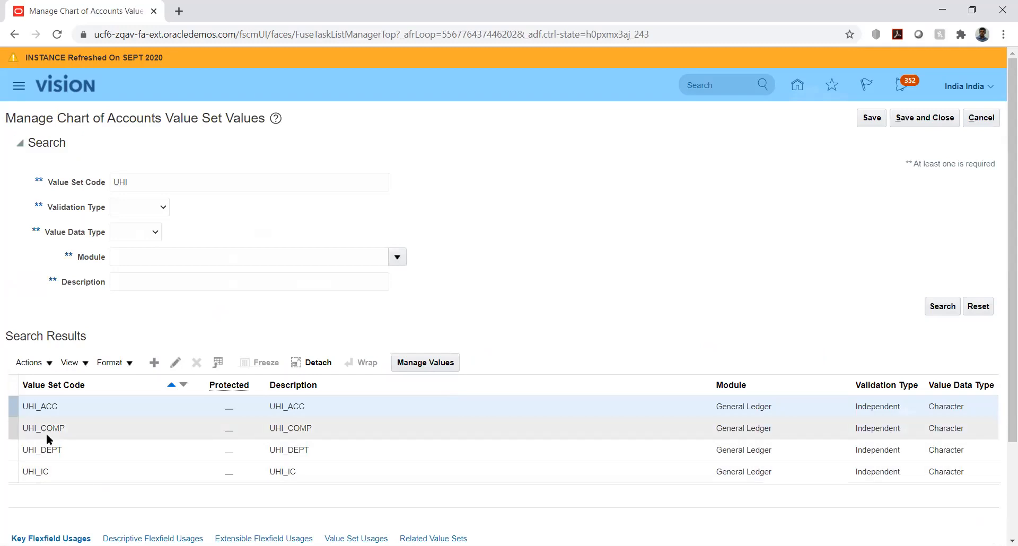
Select the UHI_ACC value set code, and save and close the value set page to return to the implementation project.
click(57, 407)
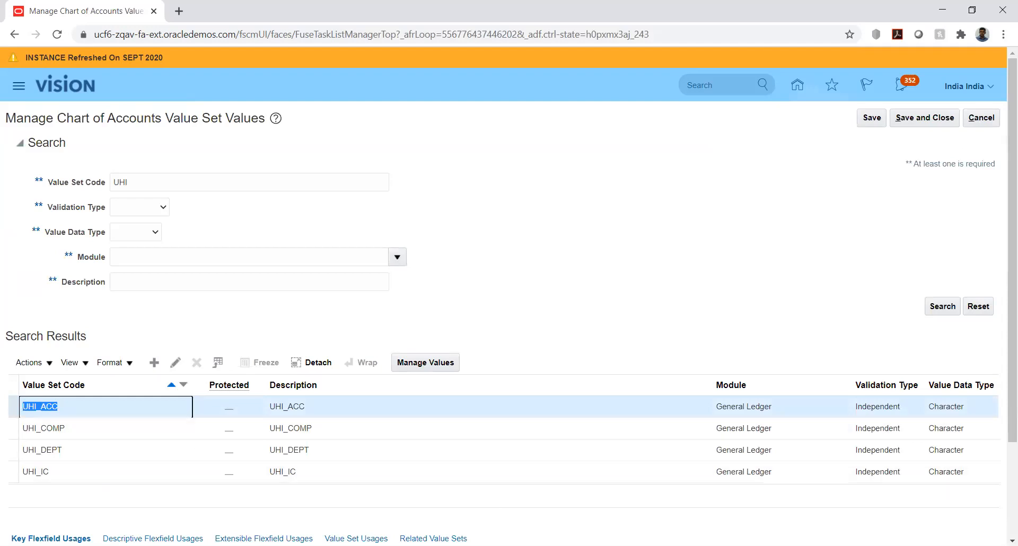
click(340, 545)
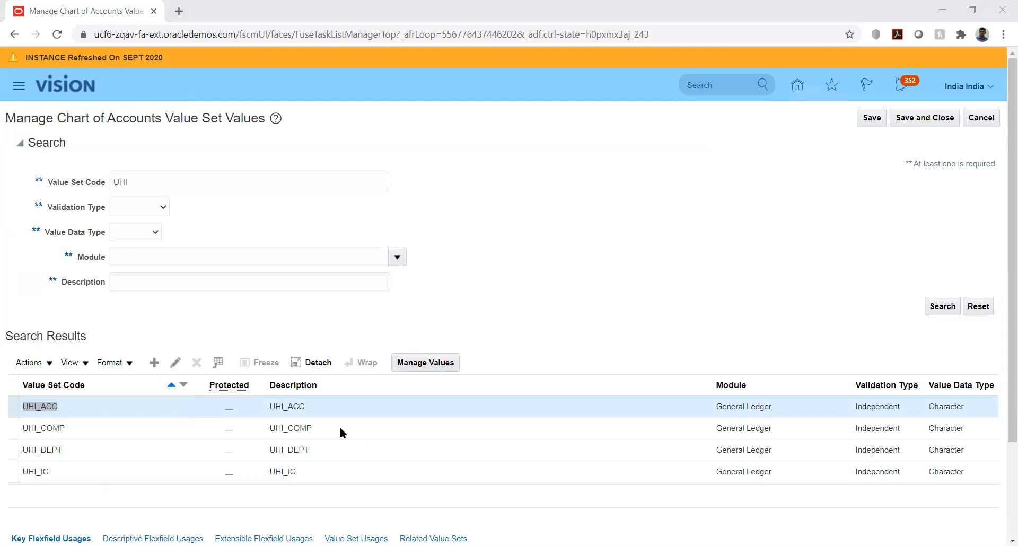
click(913, 118)
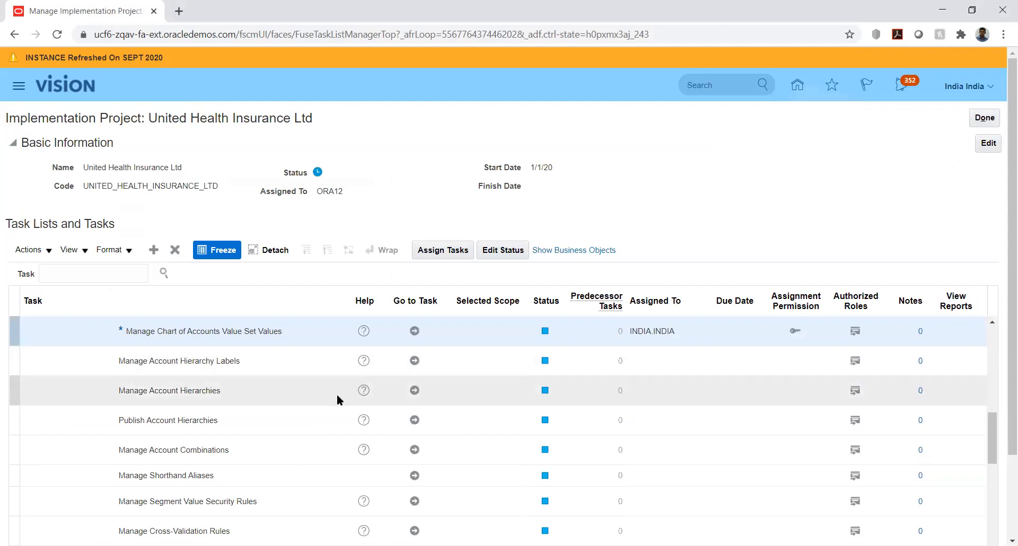
Expand Define Common Reference Objects for Financials and open the Manage Trees and Tree Versions task.
scroll(337, 396, down, 3)
scroll(329, 401, down, 5)
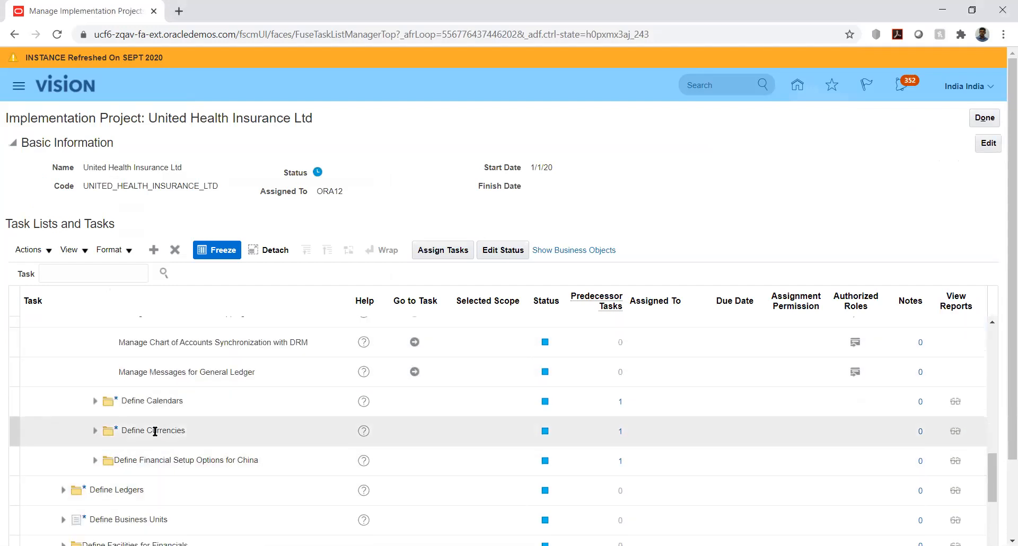
scroll(141, 431, down, 3)
scroll(141, 430, down, 3)
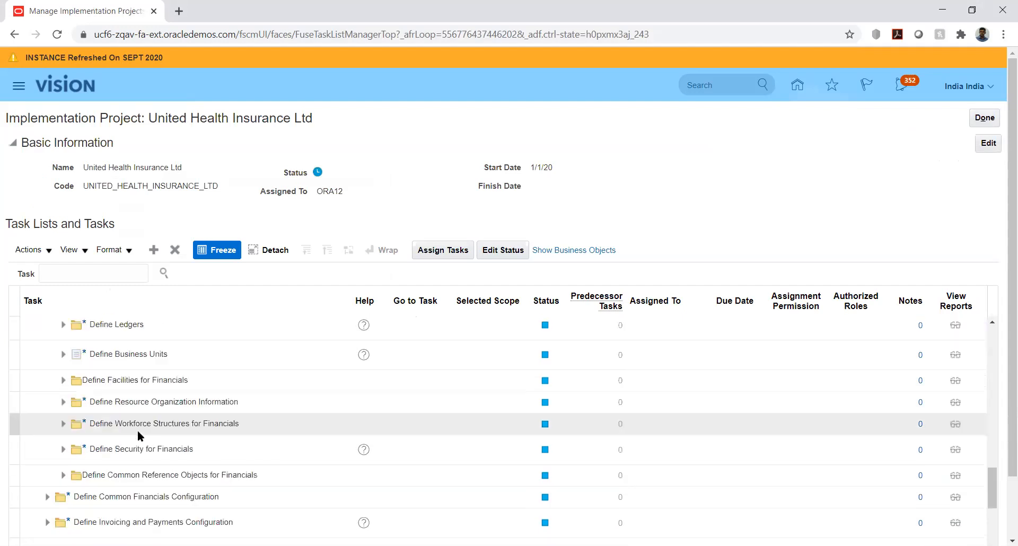
click(63, 476)
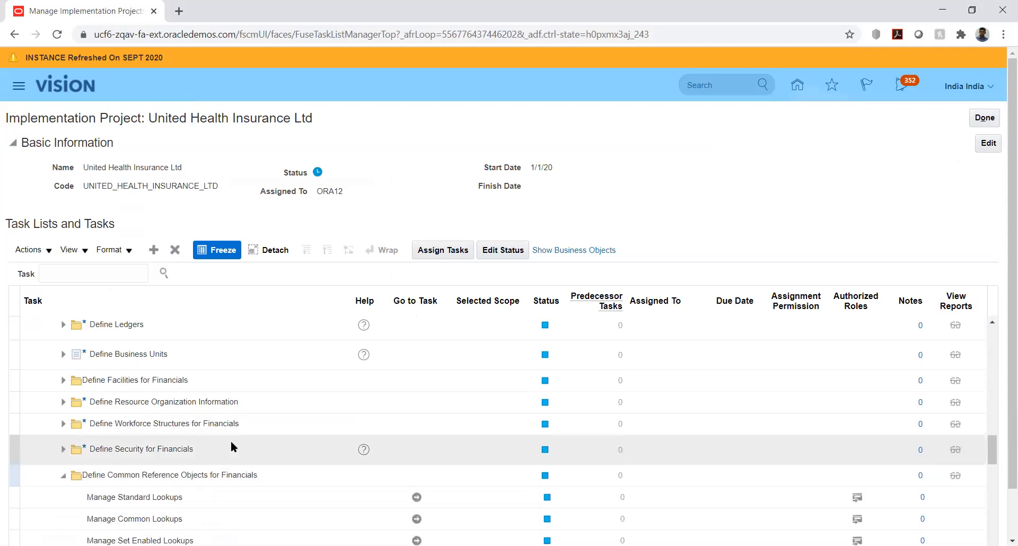
scroll(230, 443, down, 3)
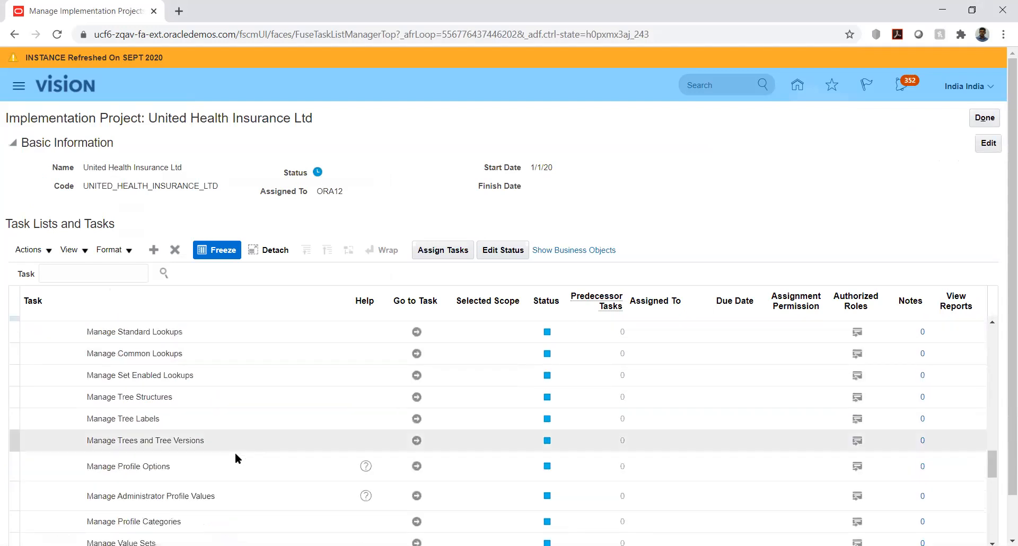
click(417, 441)
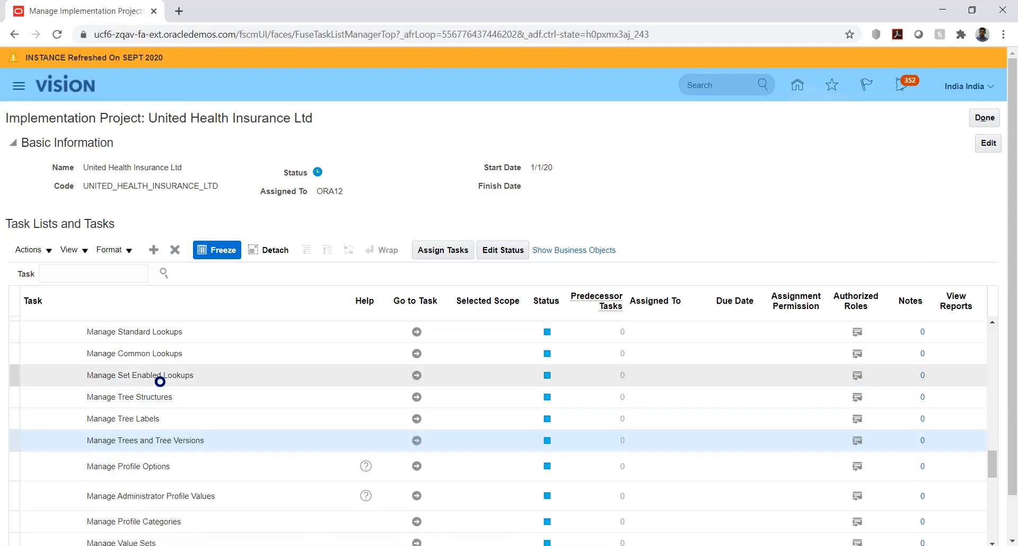
Return to the project's task list and locate Manage Trees and Tree Versions under Define Common Reference Objects for Financials.
click(985, 118)
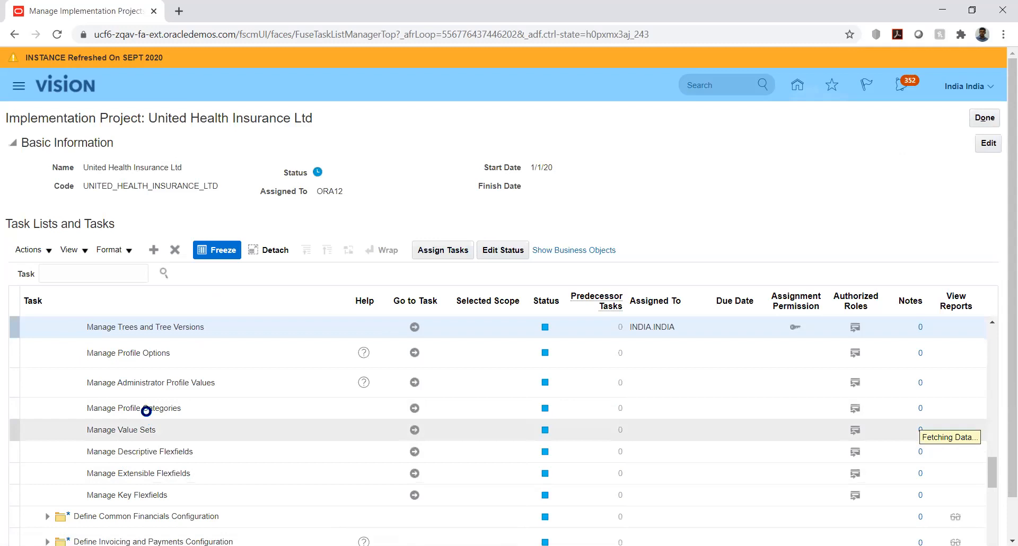
scroll(157, 392, up, 2)
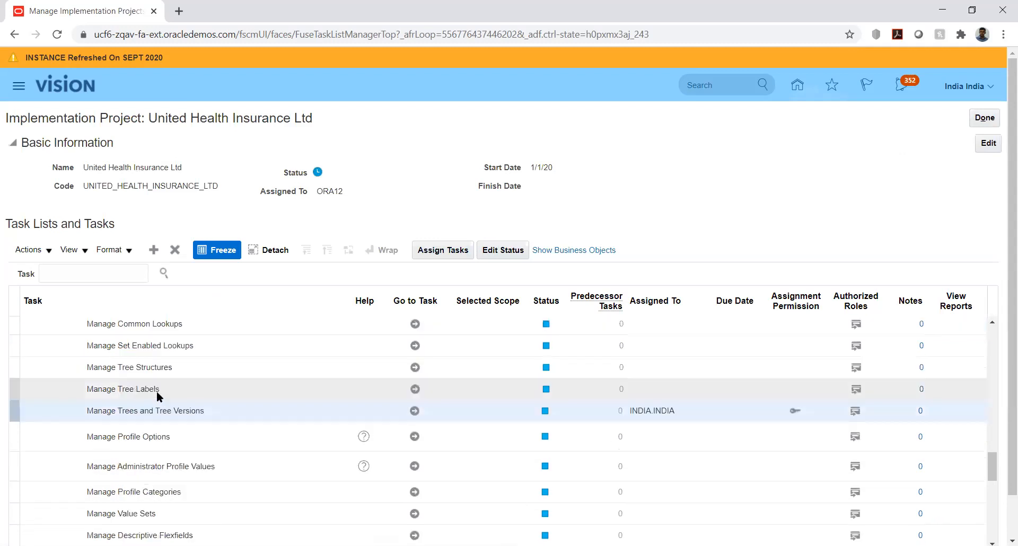
scroll(157, 390, up, 4)
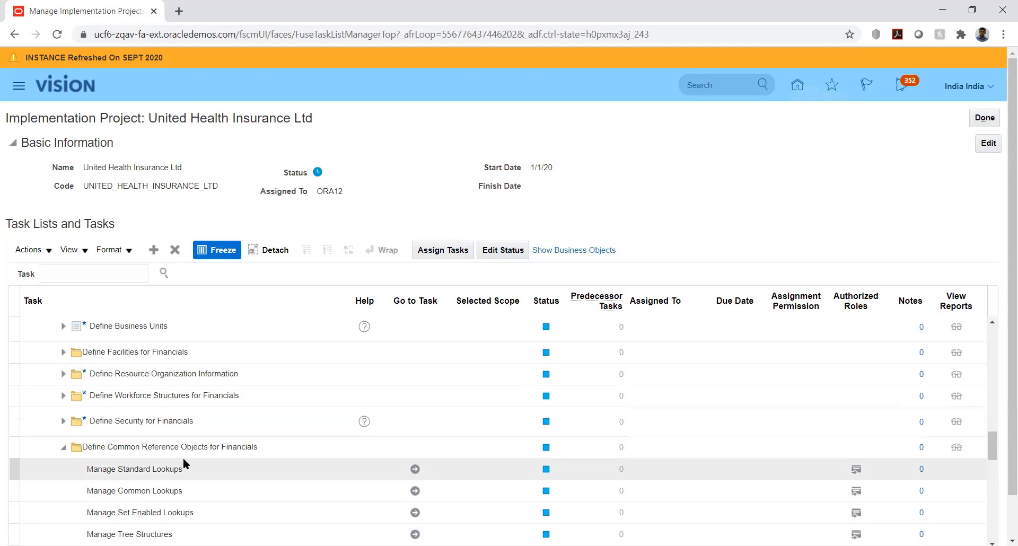
scroll(290, 482, down, 3)
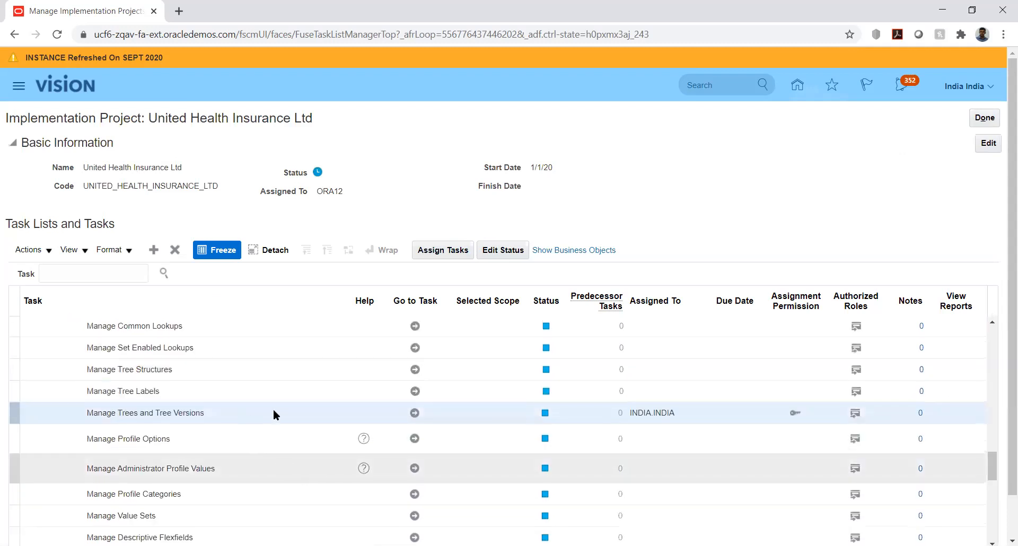
Reopen Manage Trees and Tree Versions and start a new tree with UHI_ACC as both its name and code.
click(414, 414)
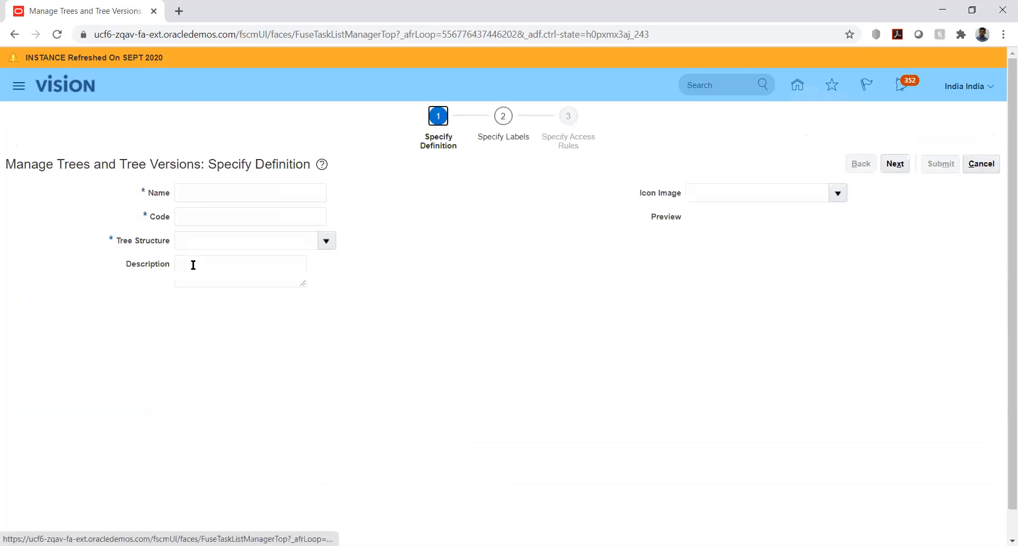
click(207, 193)
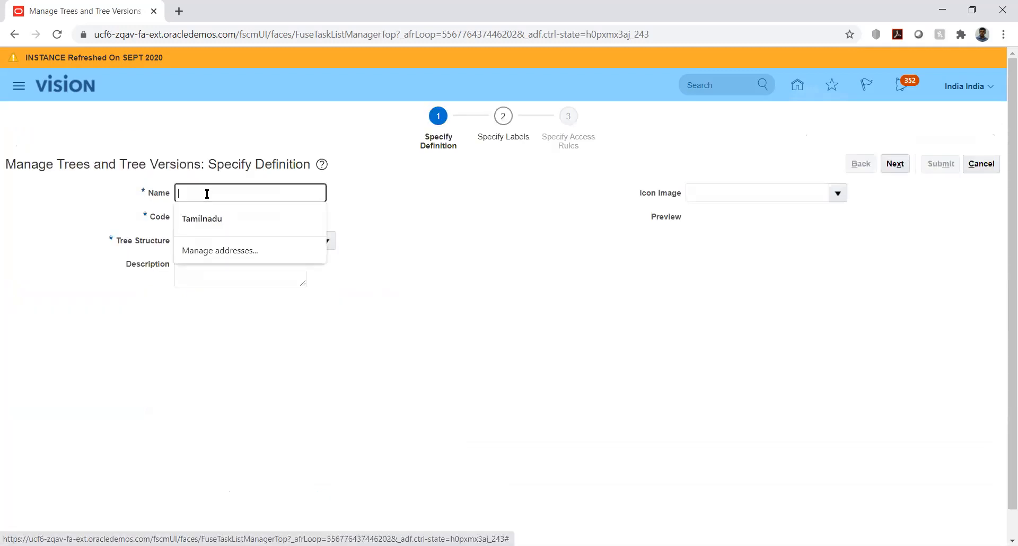
text(UH)
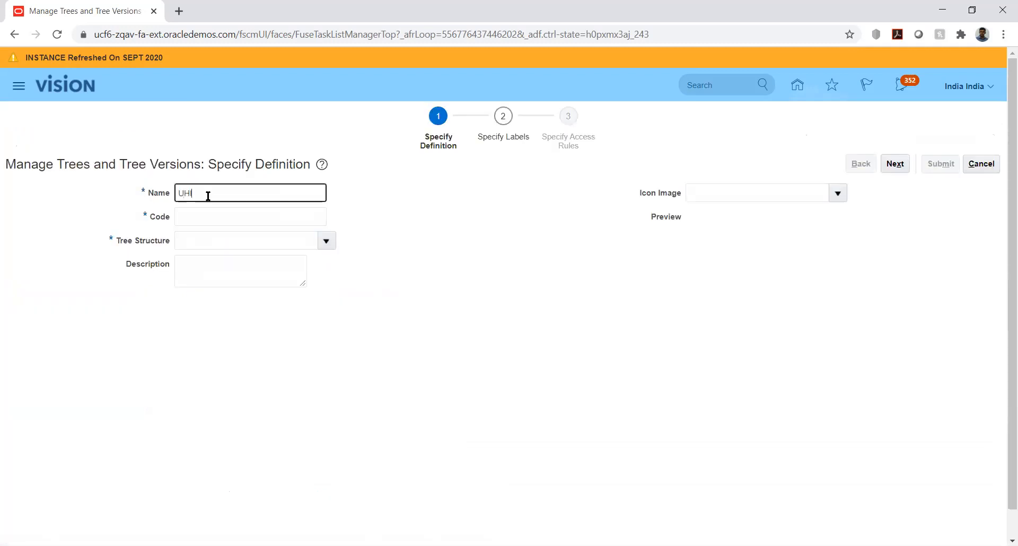
text(I_ACC)
double_click(201, 196)
key(ctrl+c)
click(209, 217)
key(ctrl+v)
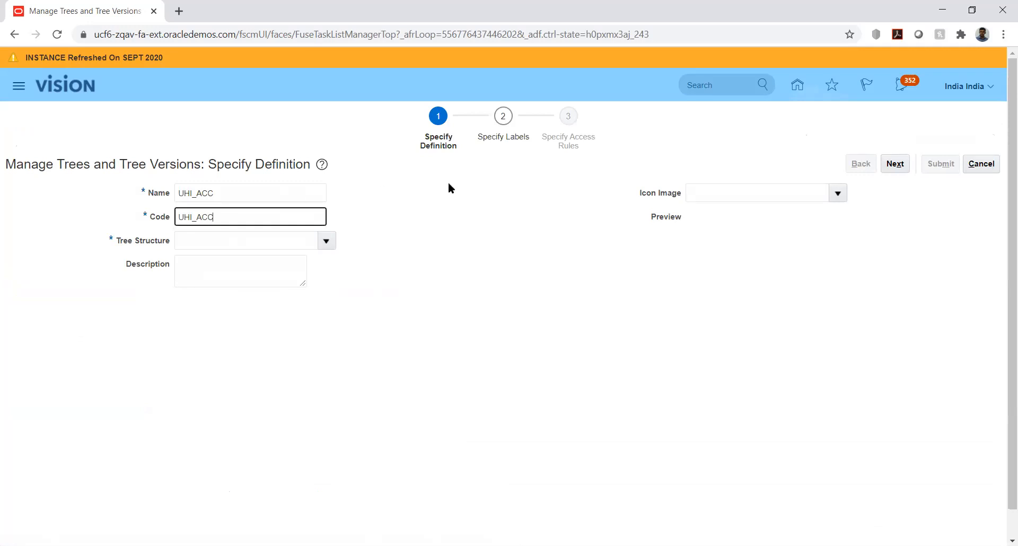
Look up the available tree structures and choose Accounting Flexfield Hierarchy as the tree structure of the new UHI_ACC tree.
drag(447, 186, 439, 235)
click(259, 243)
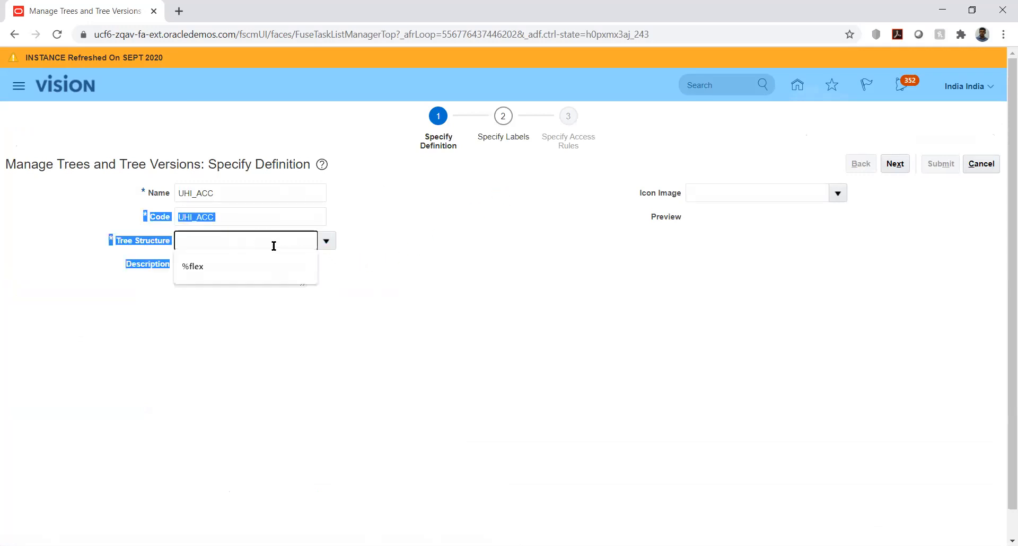
click(326, 240)
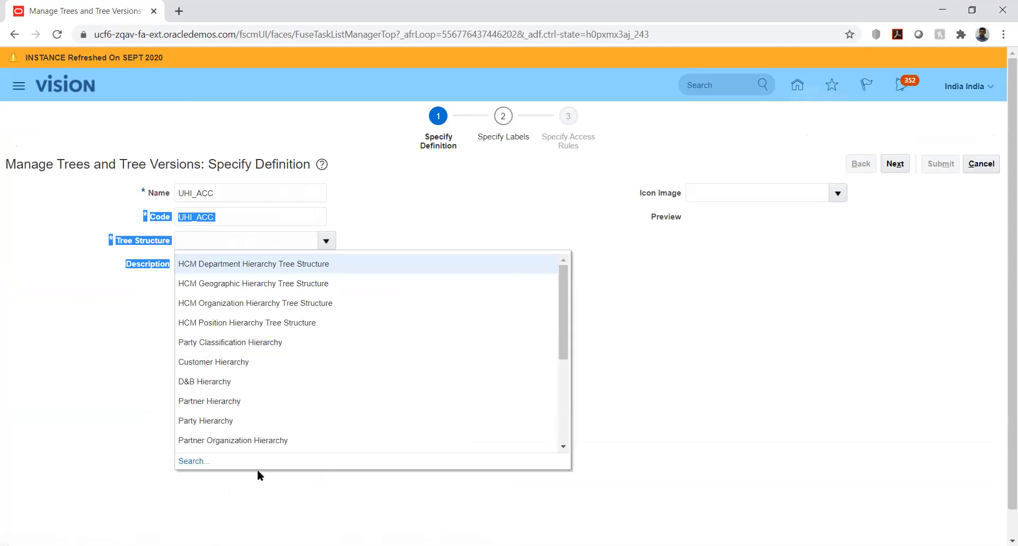
click(195, 461)
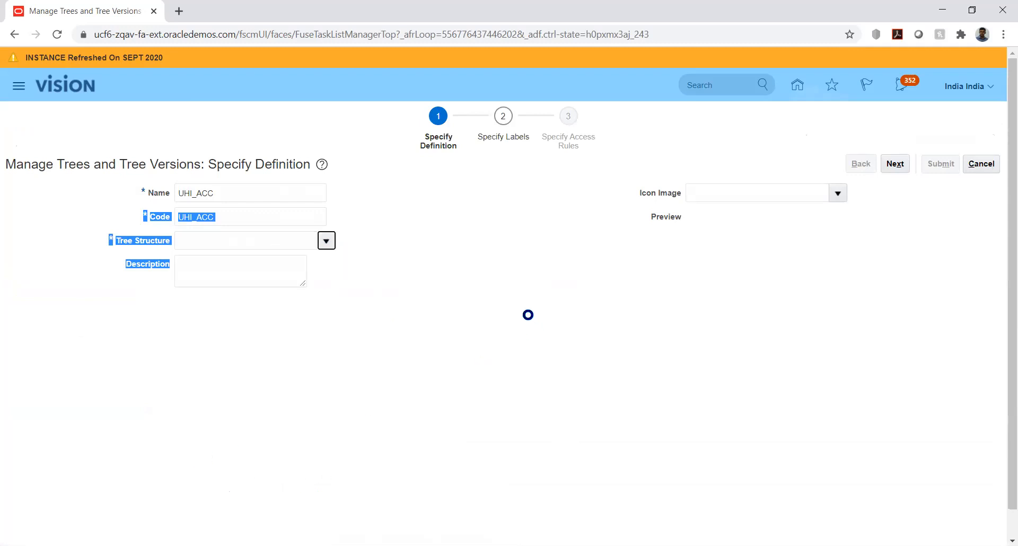
scroll(435, 324, down, 3)
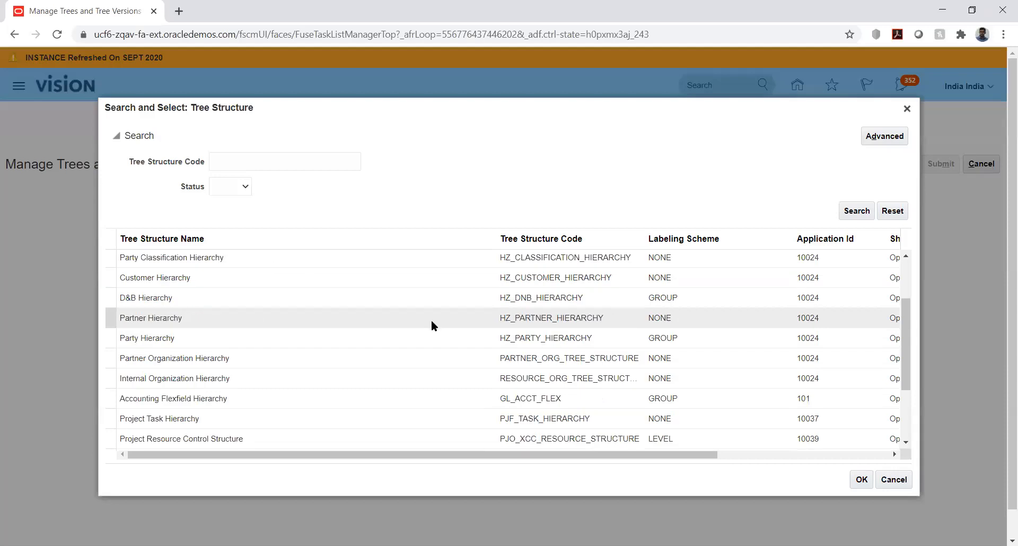
click(263, 399)
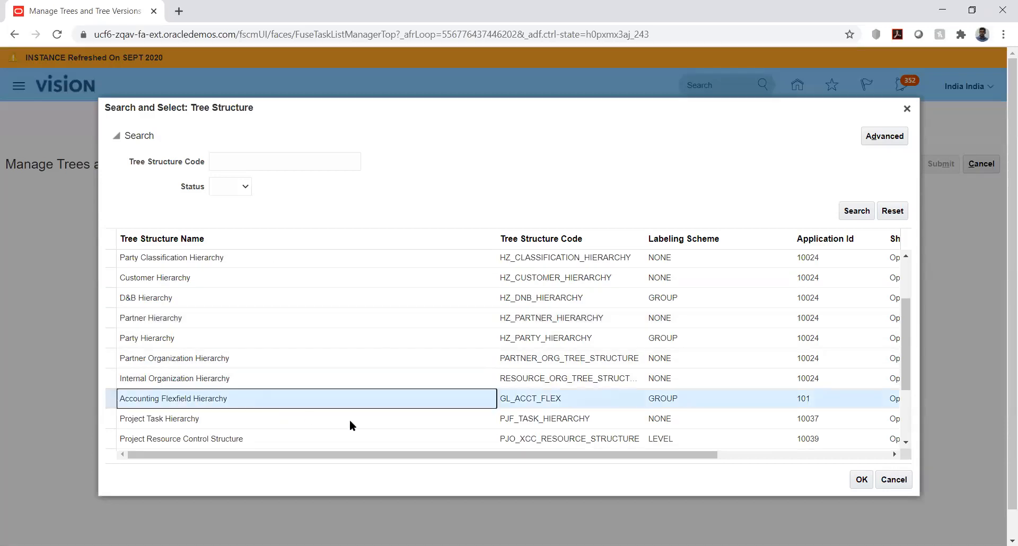
click(861, 480)
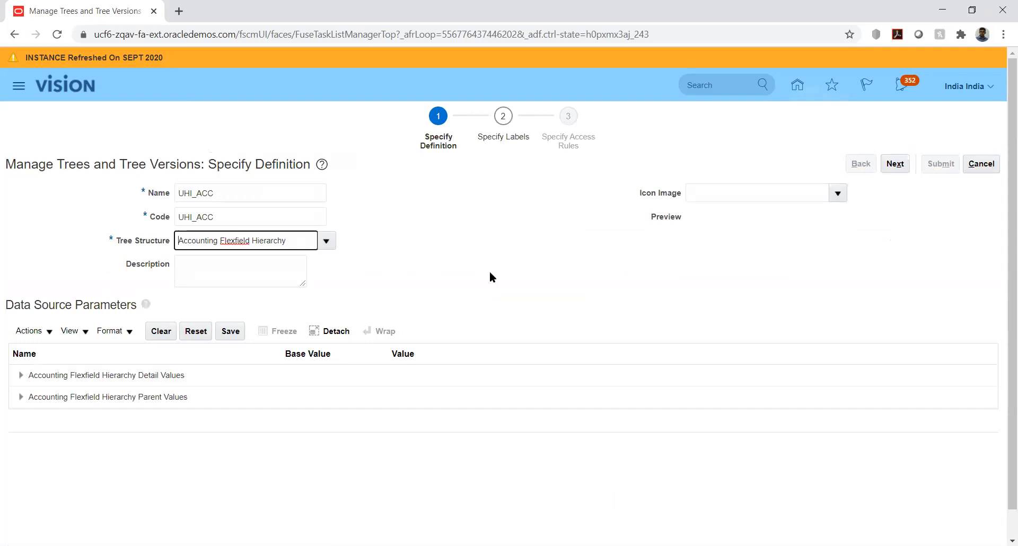
click(555, 255)
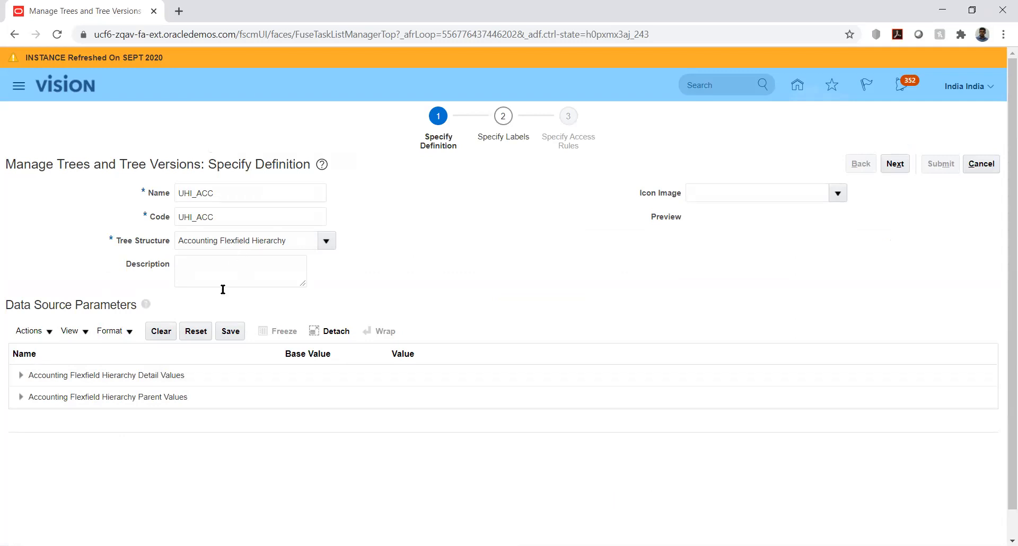
Set Bind_ValueSetCode to UHI_ACC for both the Detail Values and Parent Values, and save the data source parameters.
click(22, 375)
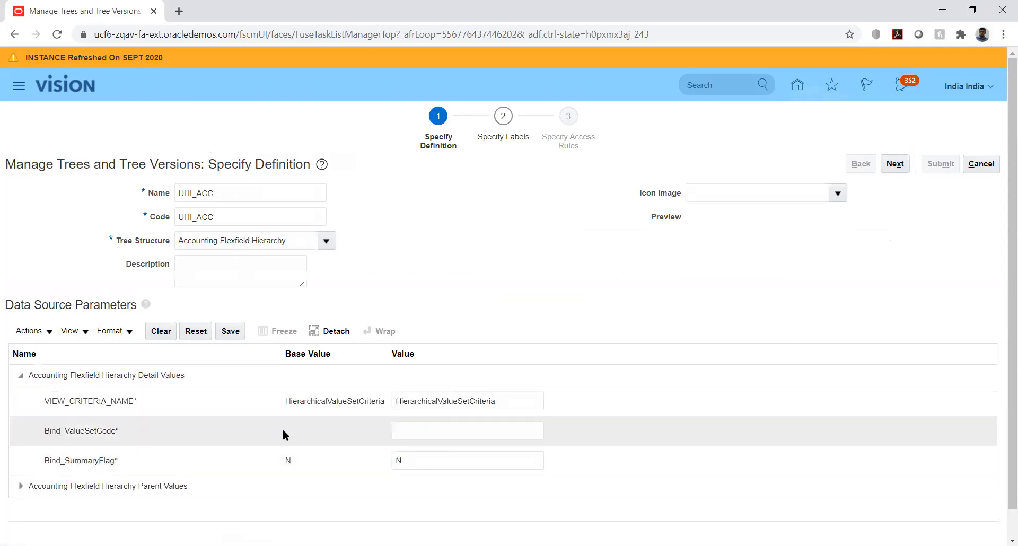
click(420, 426)
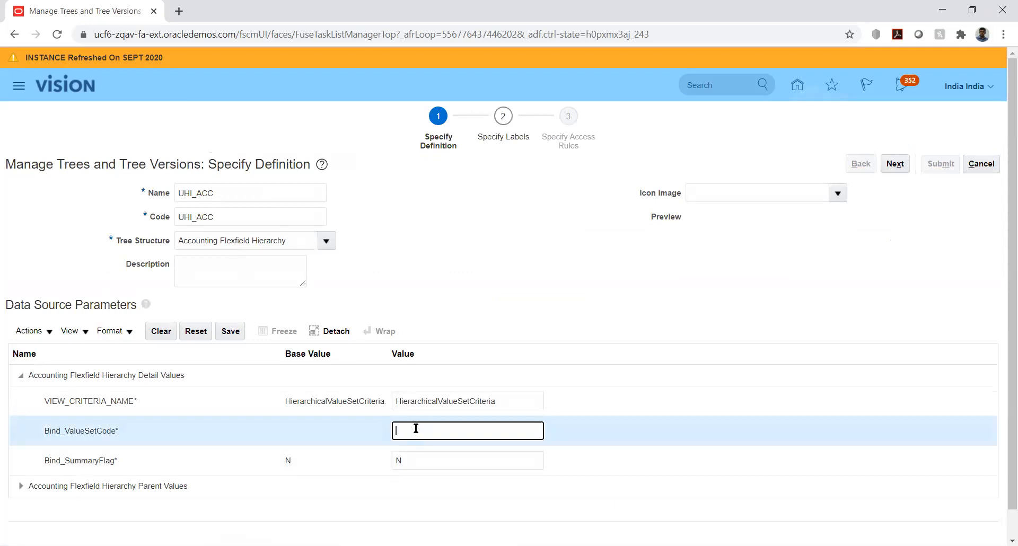
key(ctrl+v)
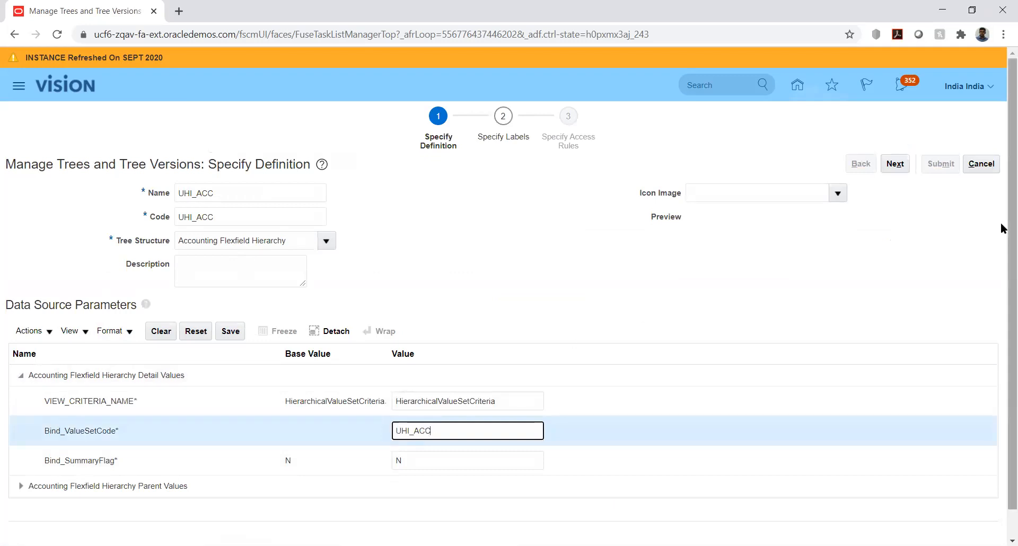
scroll(1002, 234, down, 1)
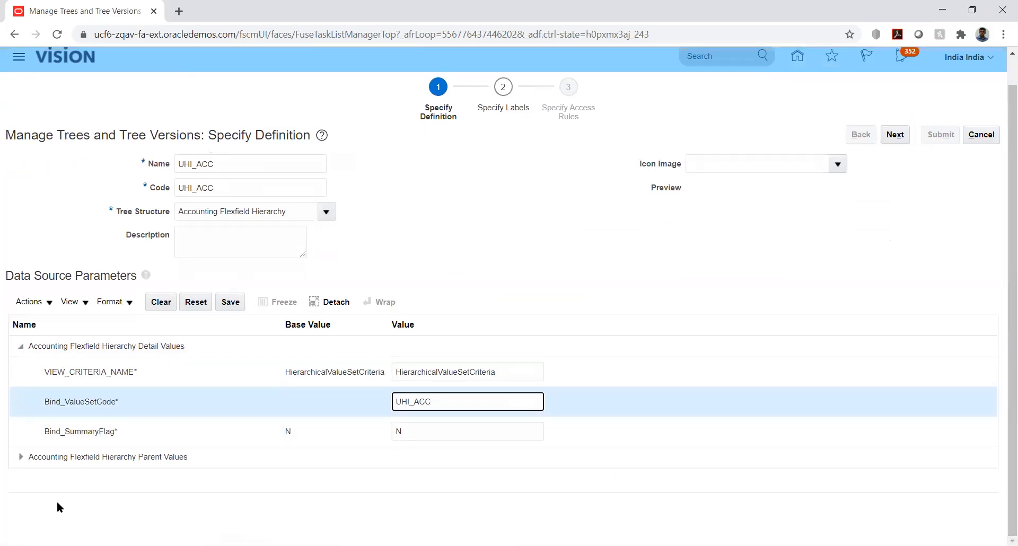
click(19, 458)
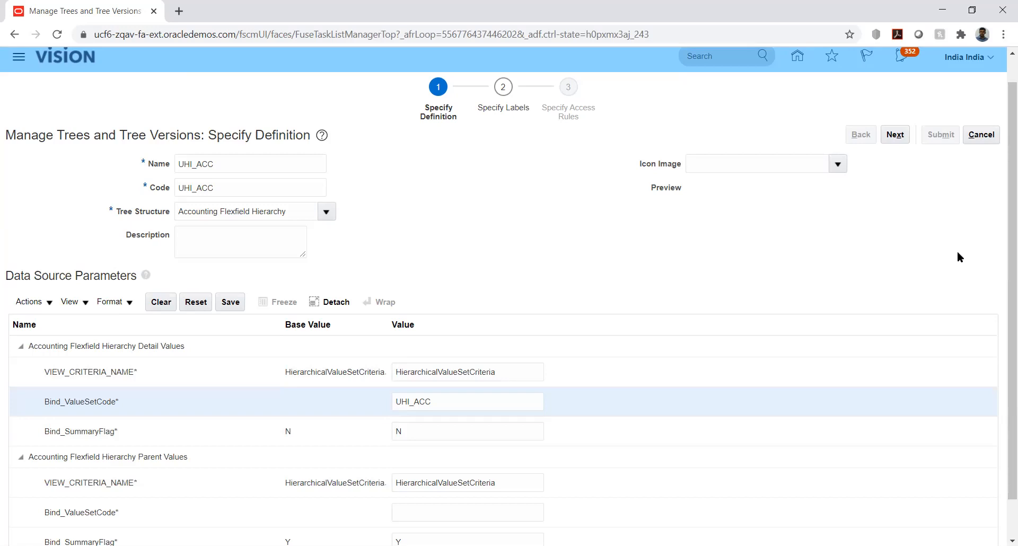
scroll(955, 258, down, 2)
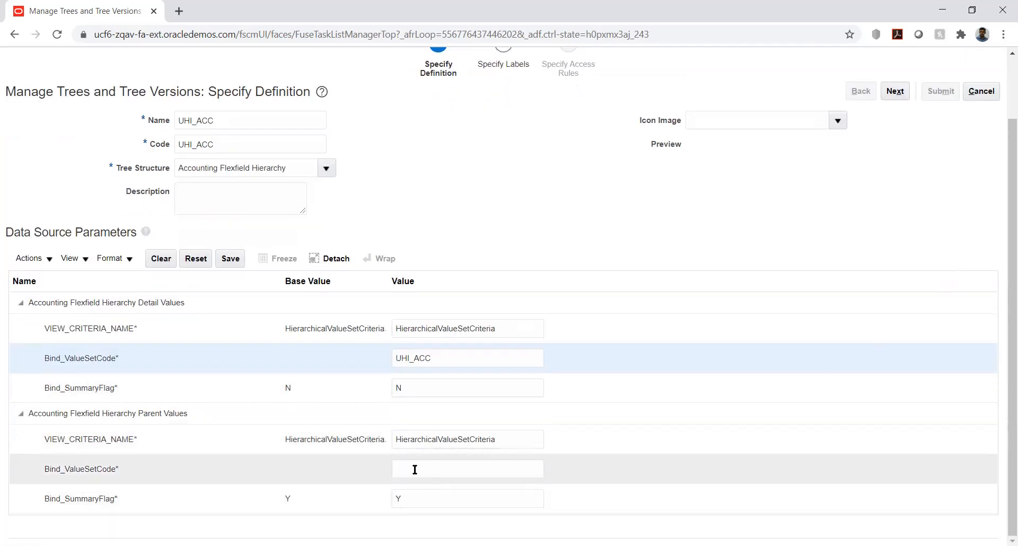
click(415, 470)
text(UHI_ACC)
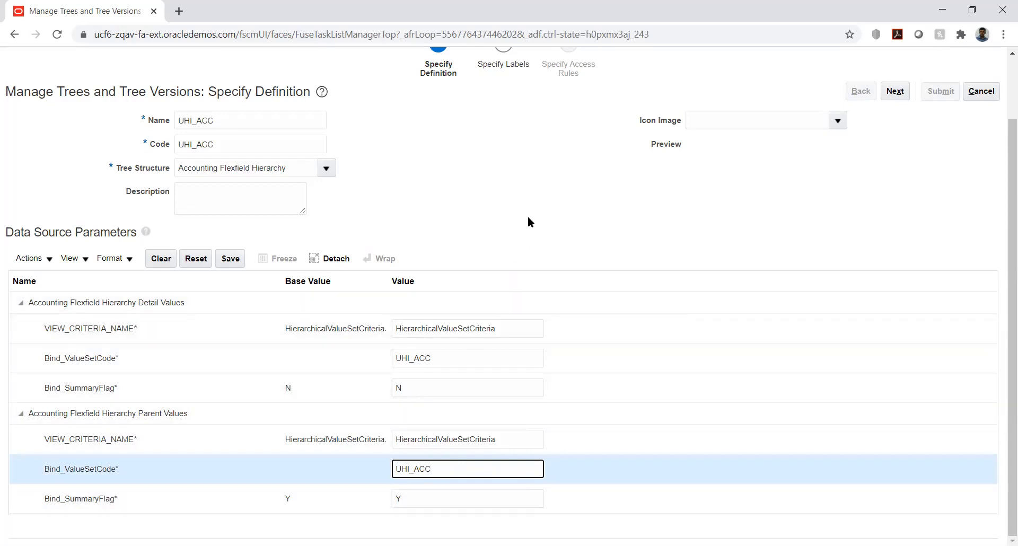
click(228, 260)
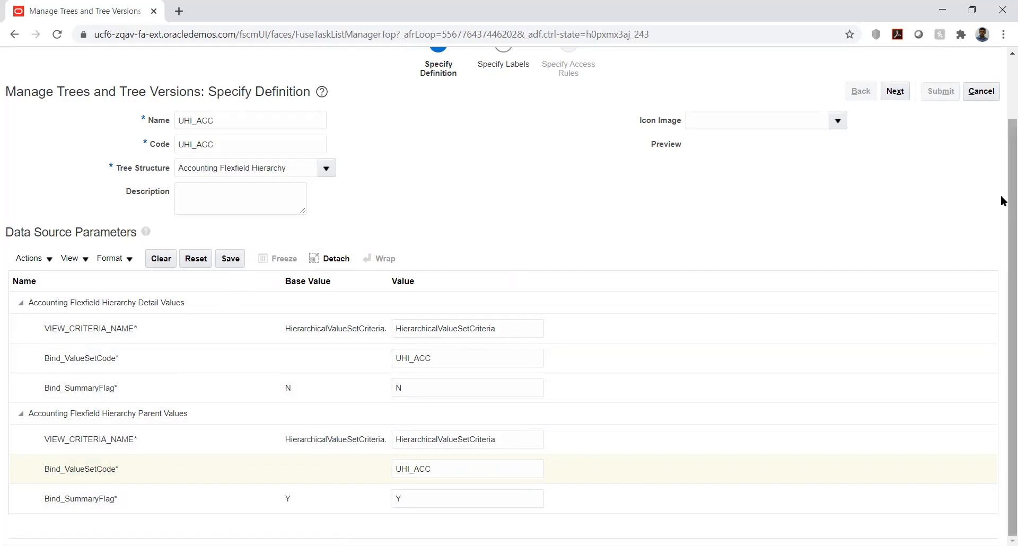
Continue through the labels and access rules without adding any, submit the UHI_ACC tree, and finish managing trees.
scroll(1000, 200, up, 3)
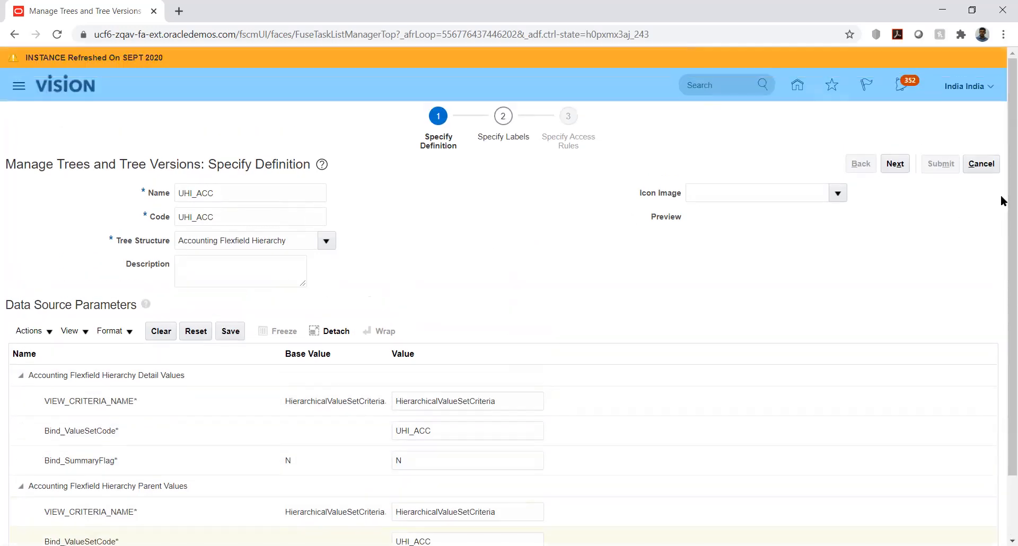
click(894, 164)
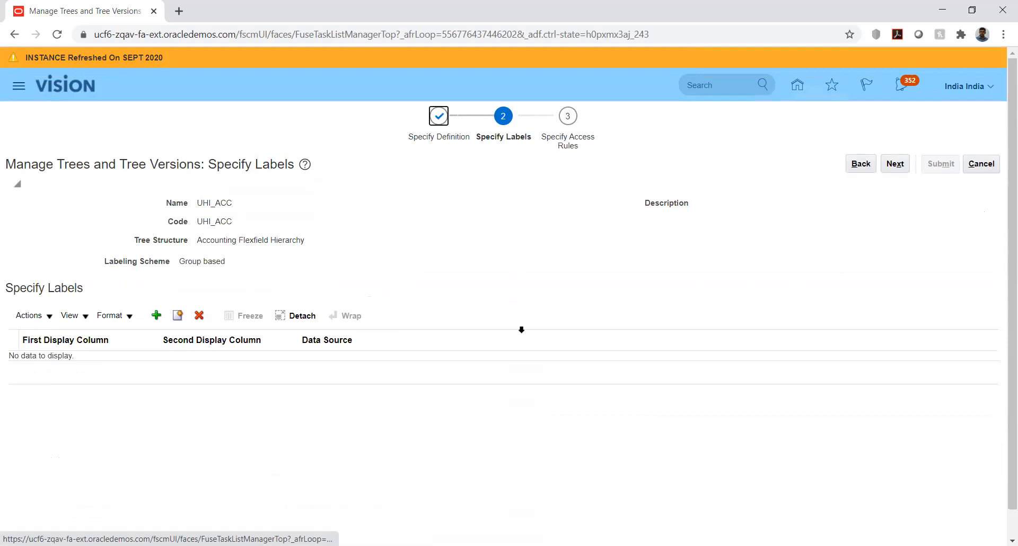
scroll(494, 260, down, 1)
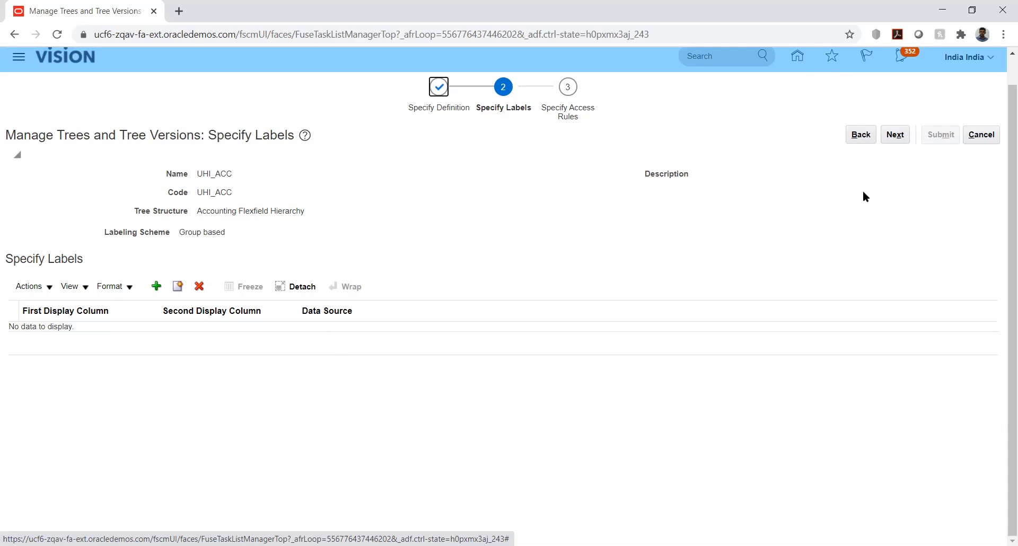
click(894, 135)
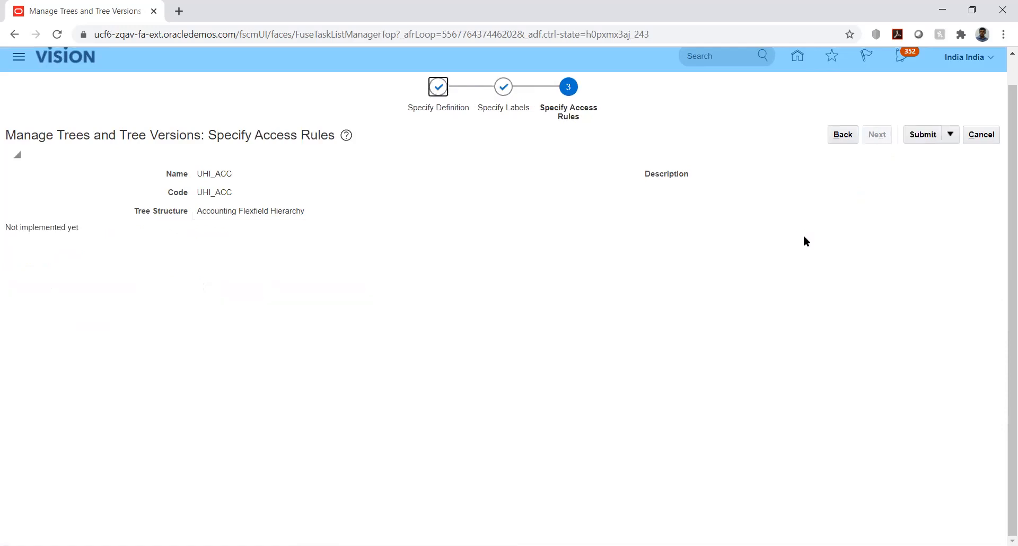
click(922, 135)
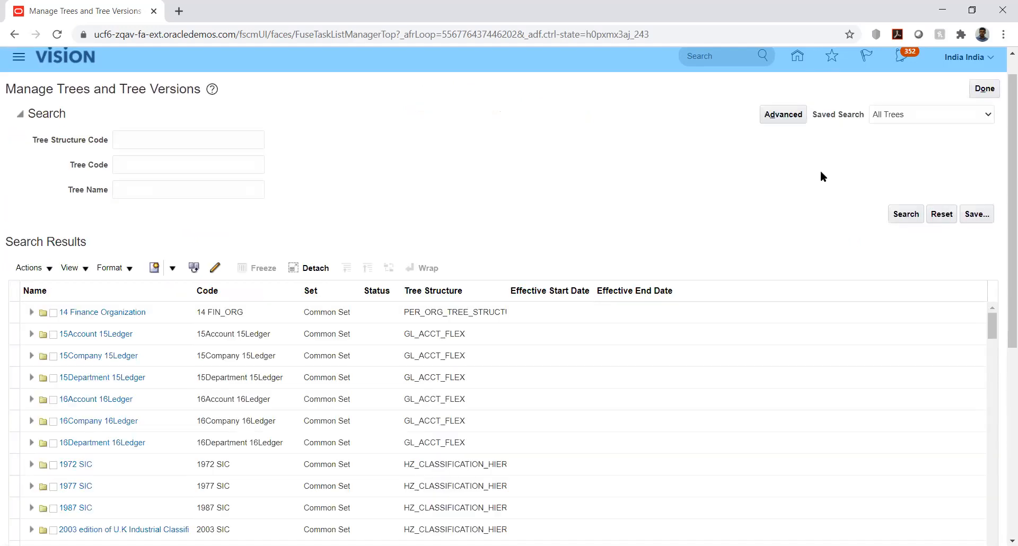
click(983, 89)
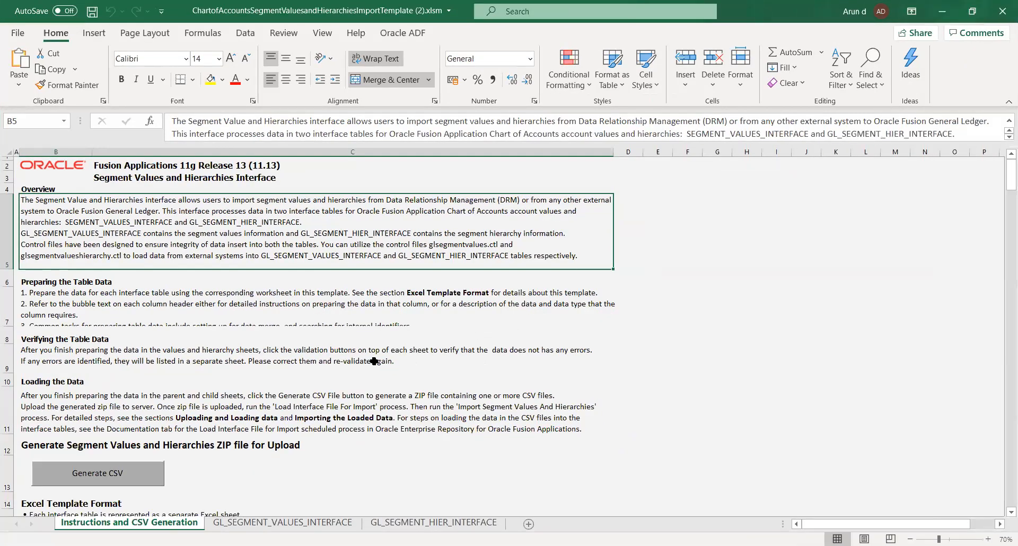
Examine the instructions, GL_SEGMENT_VALUES_INTERFACE and GL_SEGMENT_HIER_INTERFACE sheets of the chart of accounts import template in Excel.
click(691, 285)
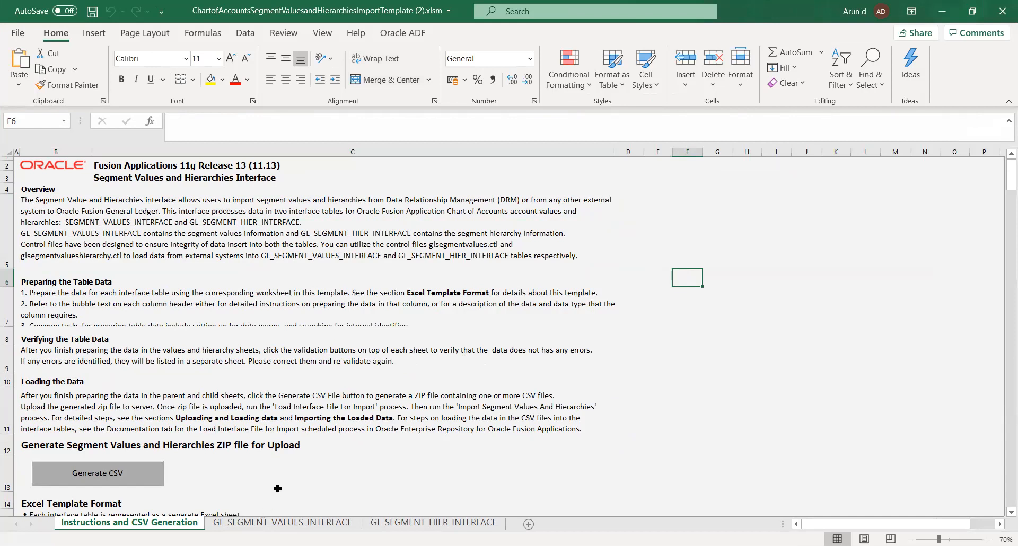
click(302, 522)
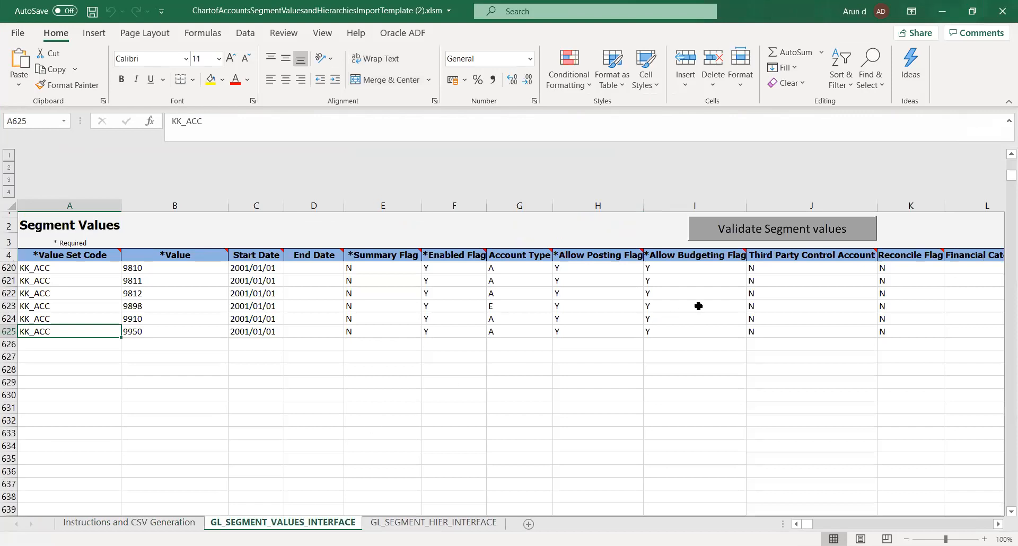
scroll(228, 426, up, 4)
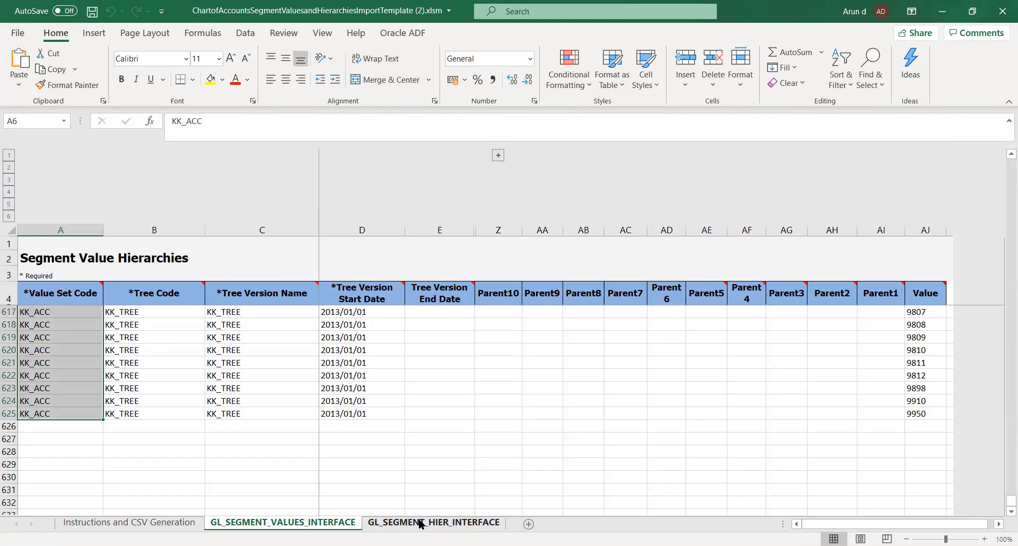
click(420, 523)
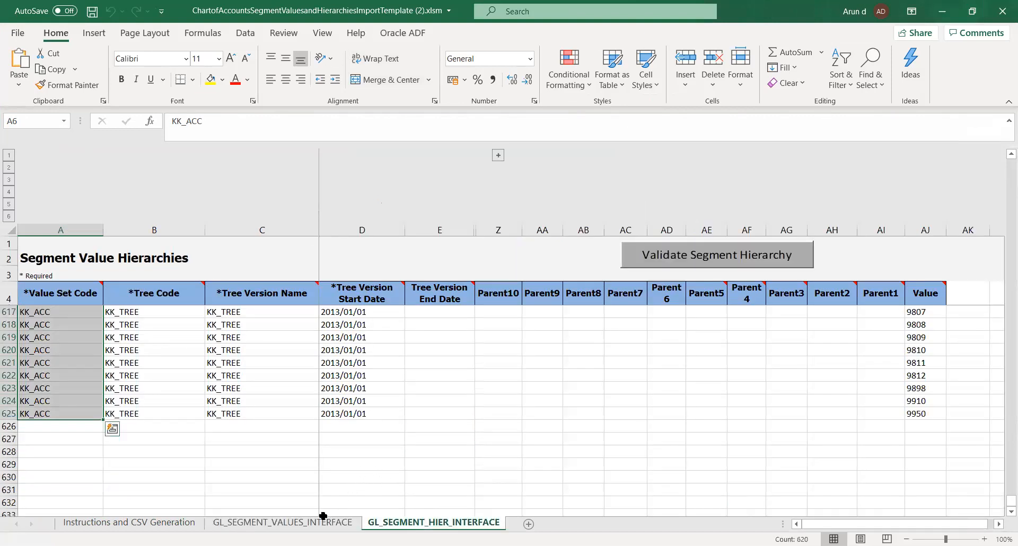
click(295, 524)
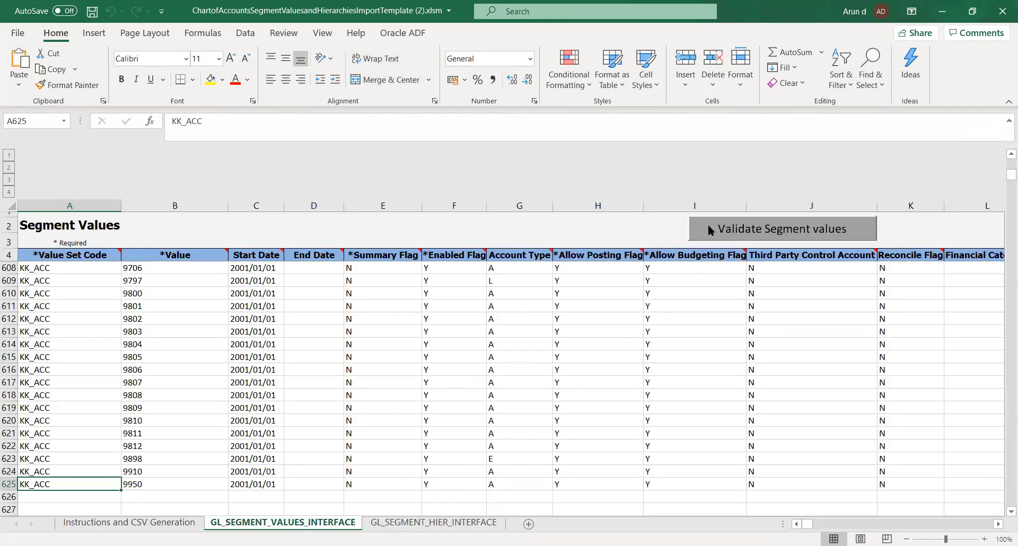
click(118, 524)
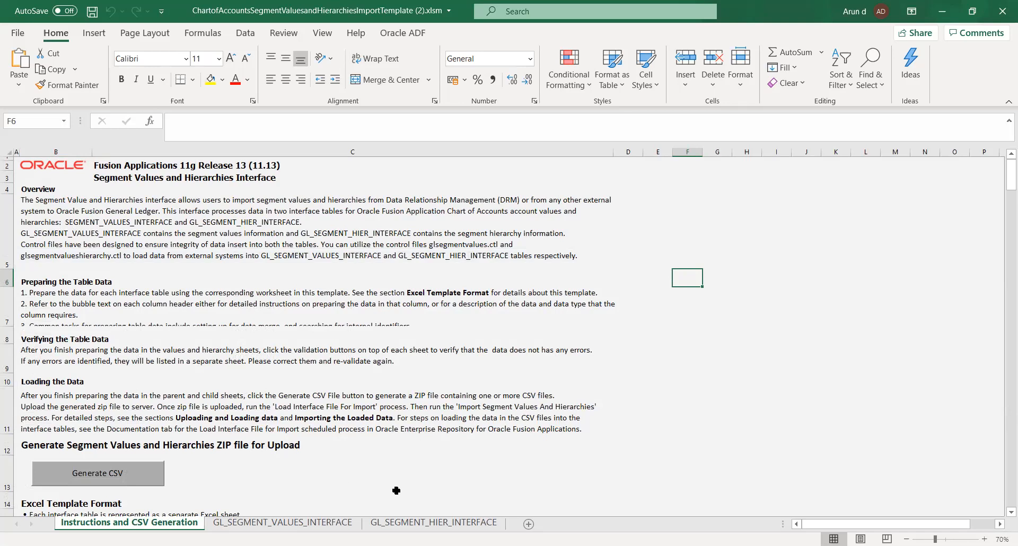
click(423, 525)
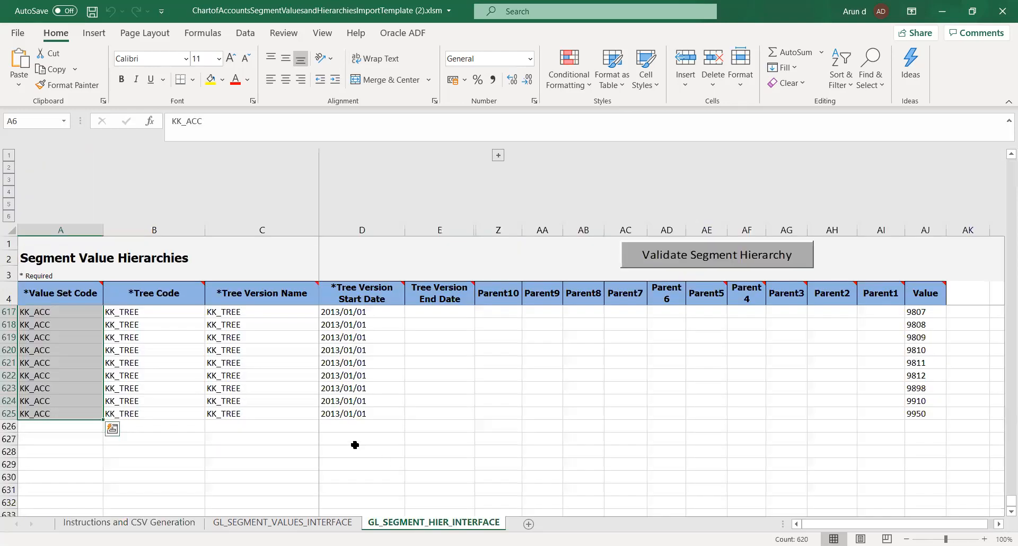
click(156, 466)
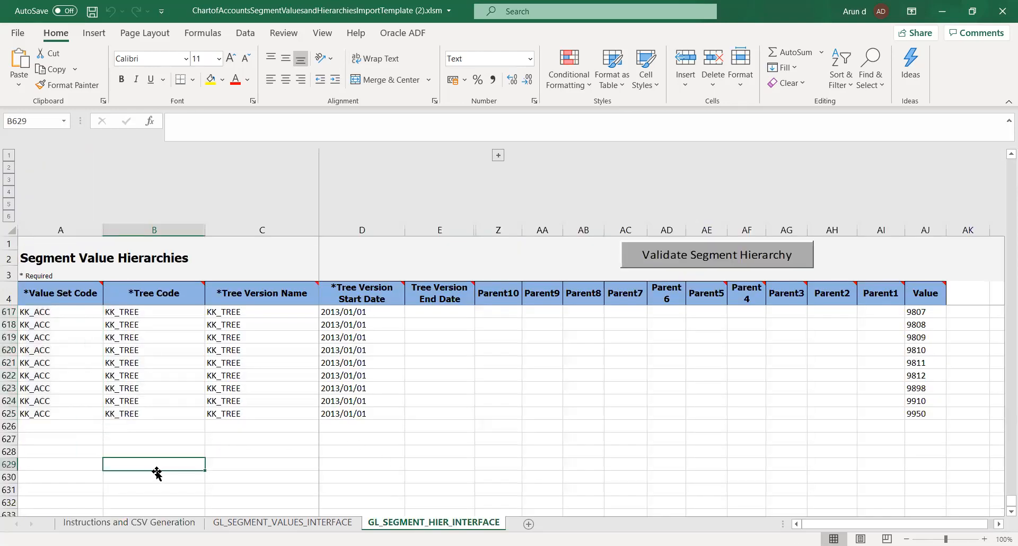
click(57, 345)
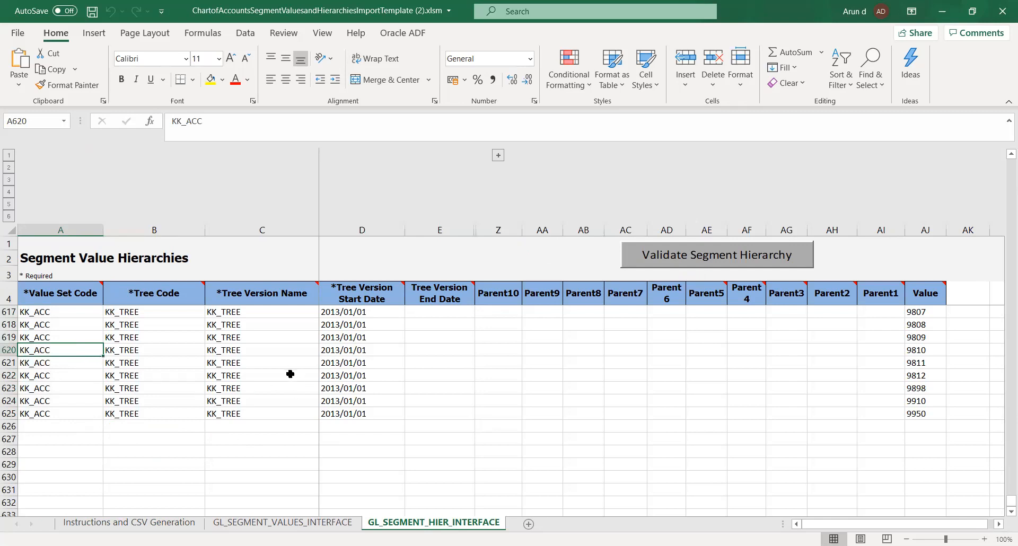
click(137, 523)
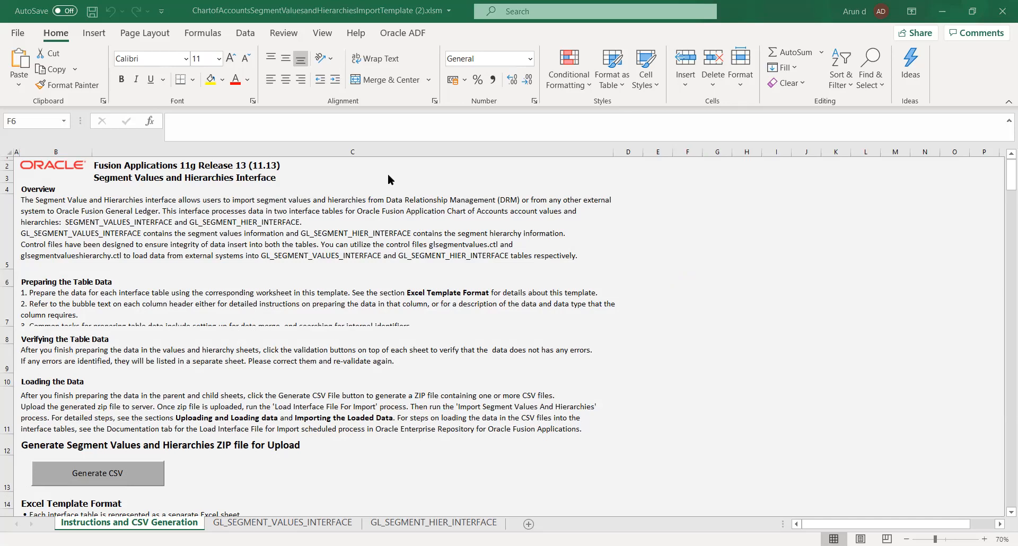
Switch to the Use case.xlsx workbook, enter the heading "Import COA Values" in cell F17 of the Day 4 sheet, and save.
key(alt+Tab)
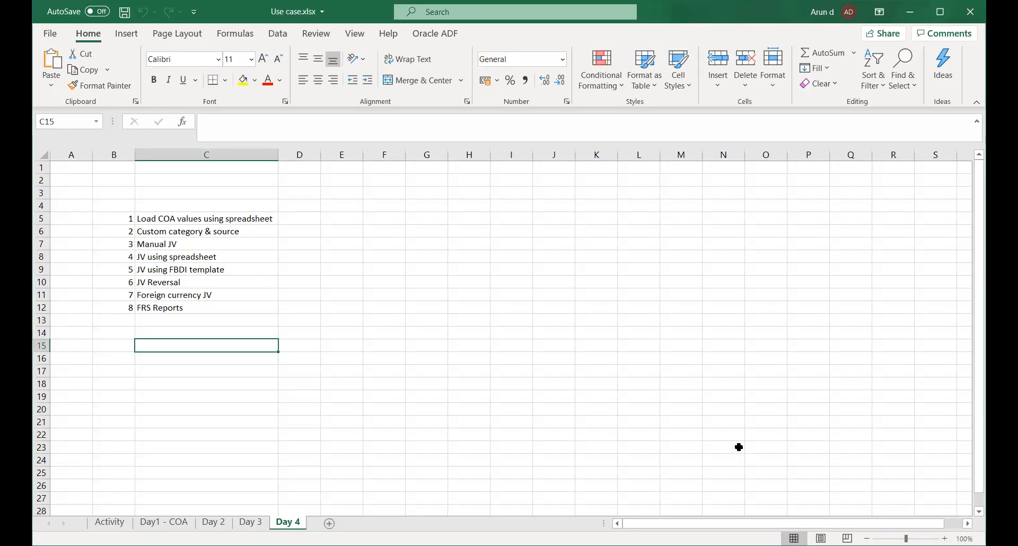
click(385, 270)
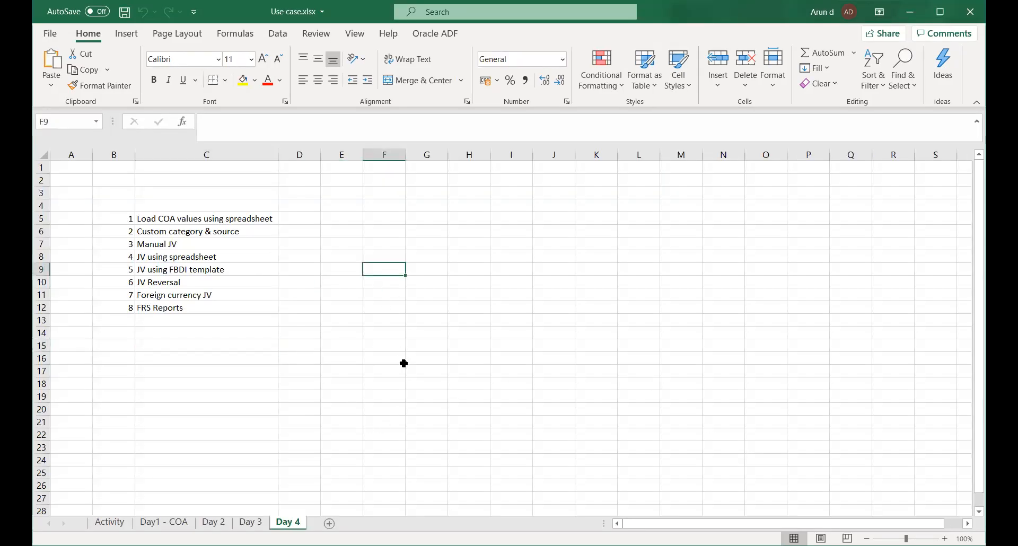
click(377, 373)
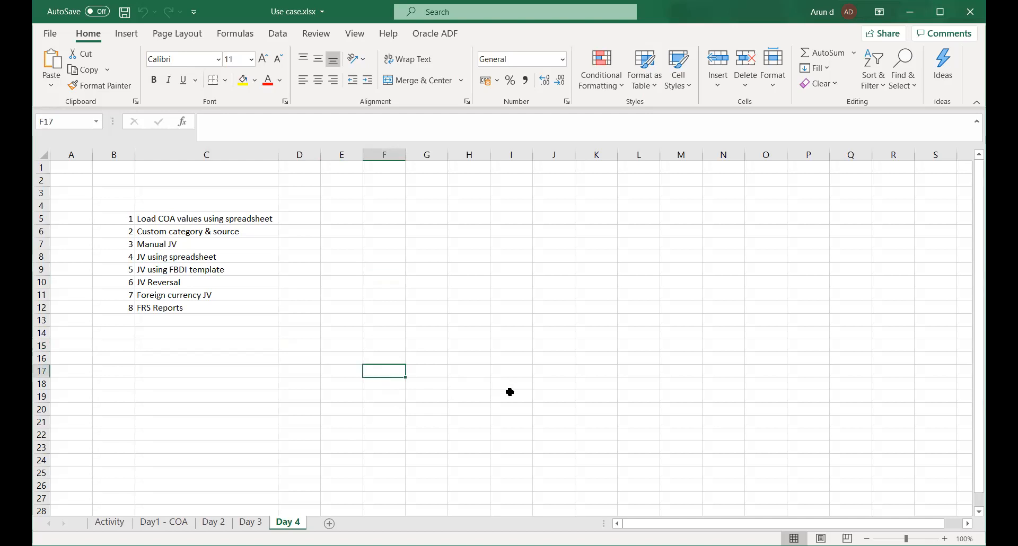
text(Im)
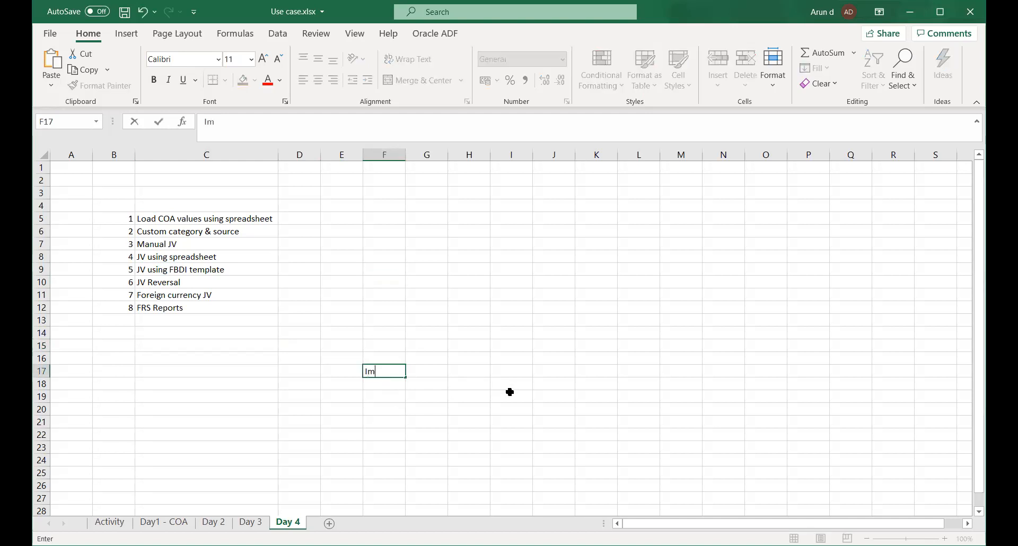
text(port COA Values)
key(Tab)
key(Down)
key(ctrl+s)
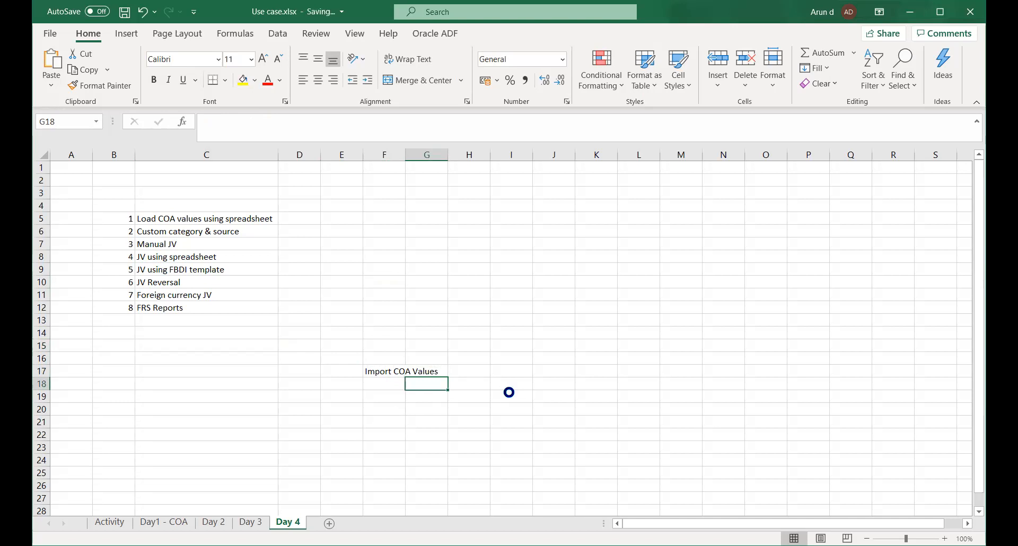
Highlight the Import COA Values heading across F17:G17 with yellow fill and save the workbook.
key(Left)
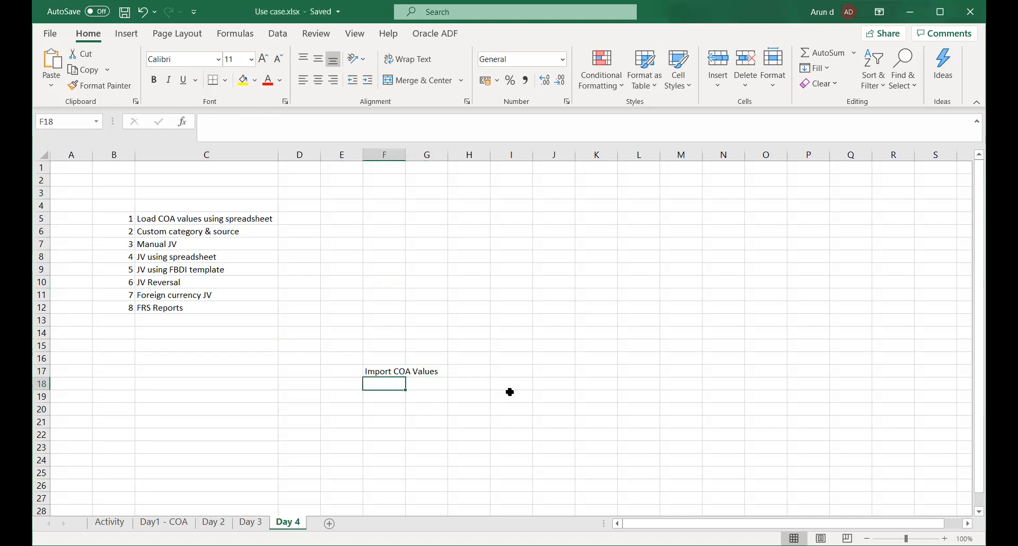
click(388, 371)
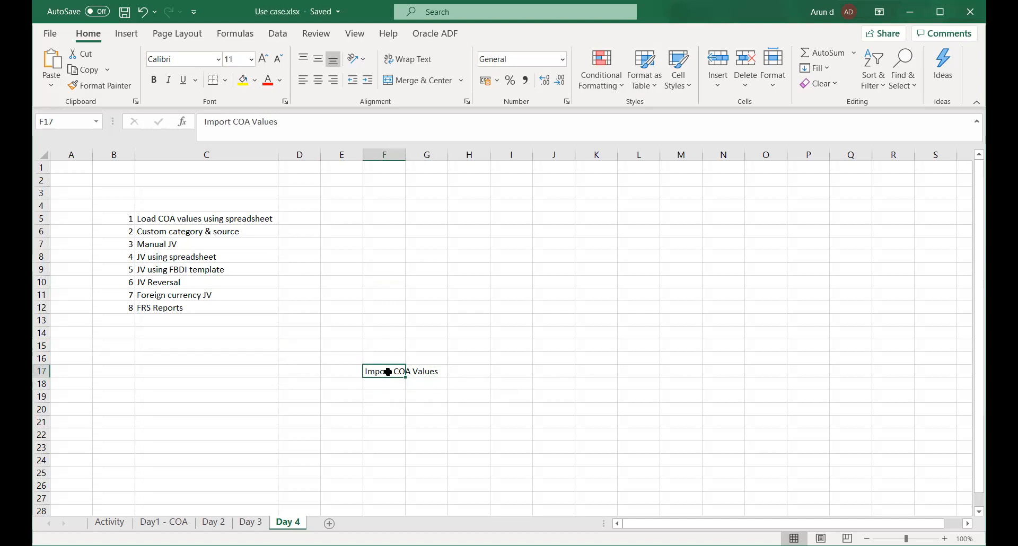
key(shift+Right)
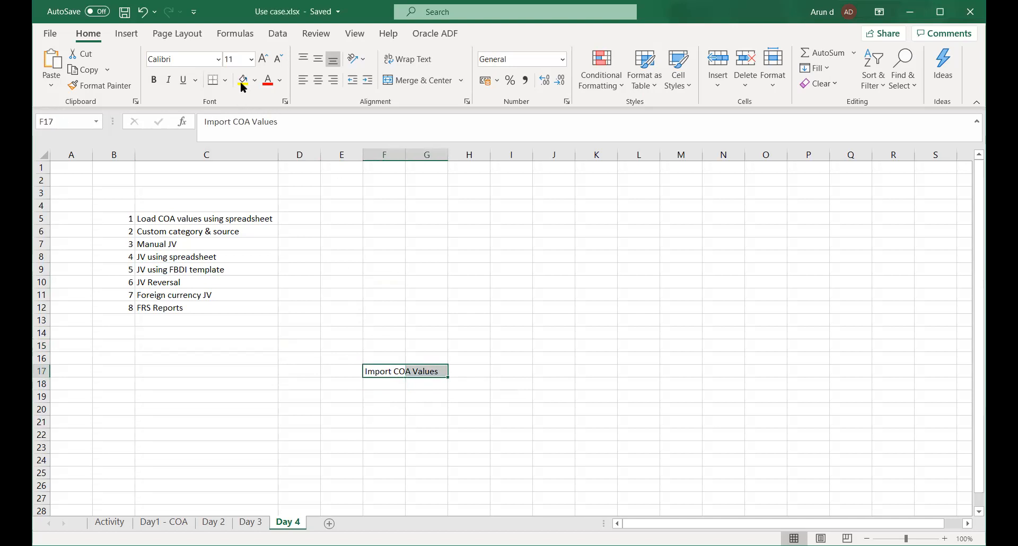
click(390, 413)
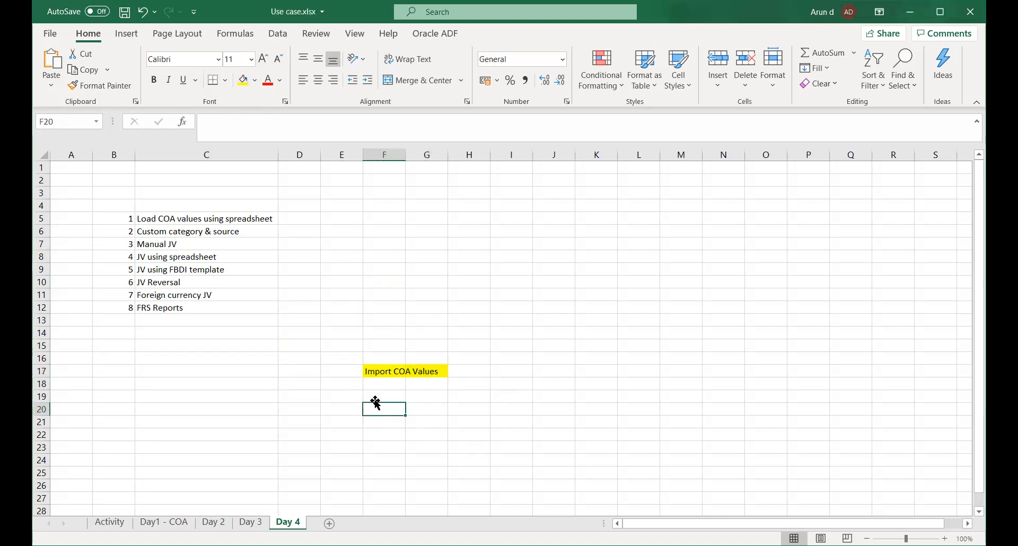
click(373, 397)
key(ctrl+s)
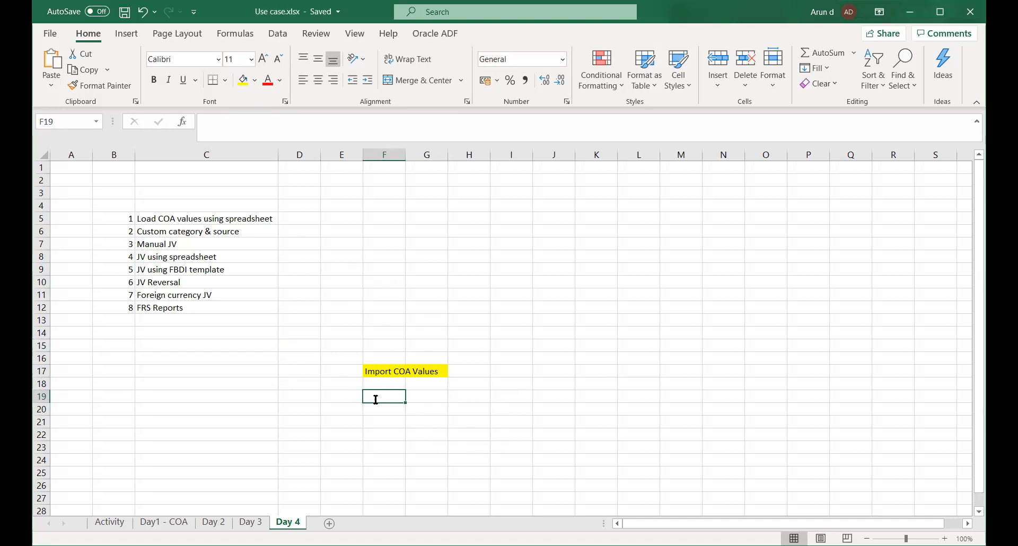
Enter "Fill values" in cell F19 and "Fill Hierarchy" in cell G19 under the Import COA Values heading.
text(Fill Int)
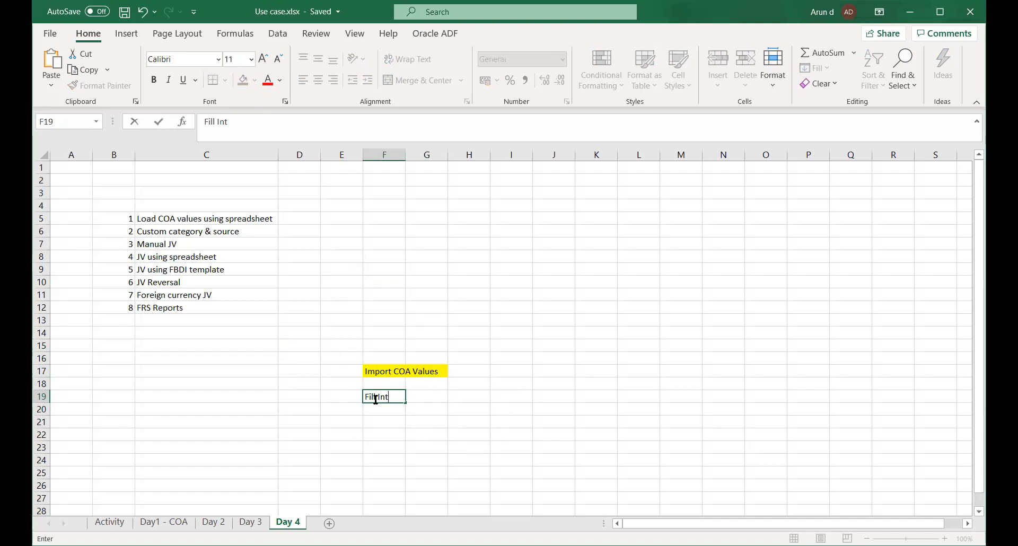
key(BackSpace)
key(BackSpace)
key(BackSpace)
text(values)
key(Tab)
text(Fi)
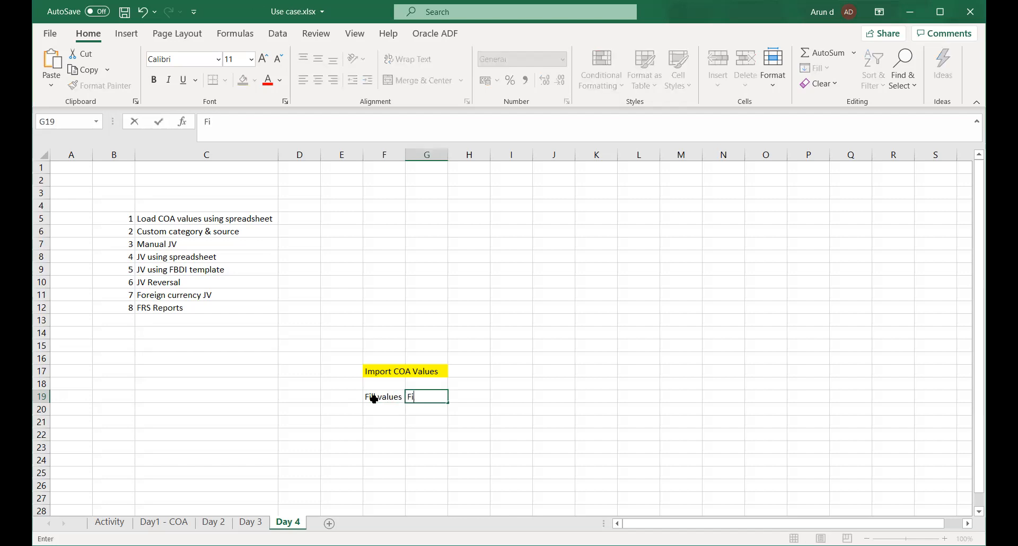
text(ll Hierarchy)
key(ctrl+Return)
Enter "Validate the segment values" in cell H19 and fit column H to the text, saving the workbook.
key(Tab)
text(Validate )
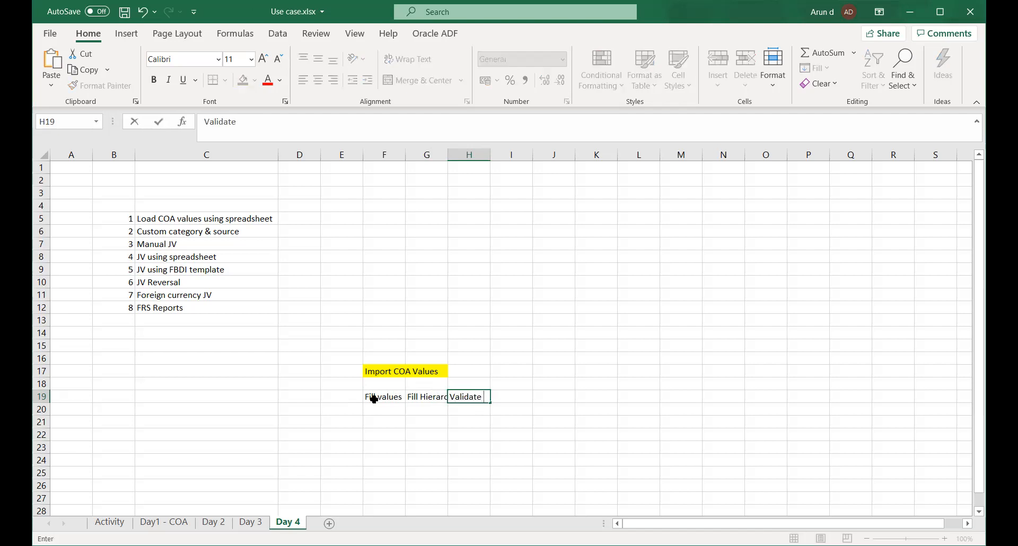
text(the segment value)
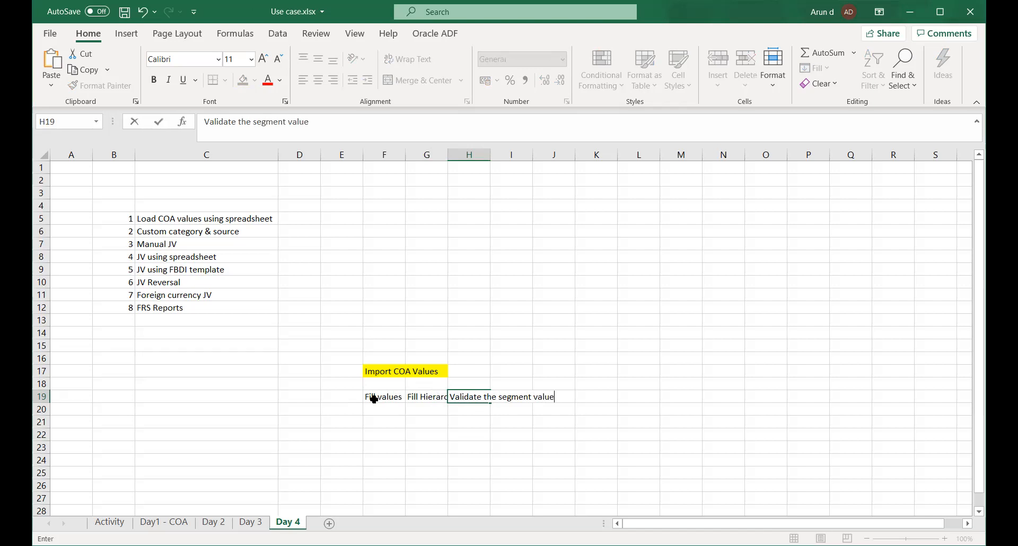
text(s)
key(Tab)
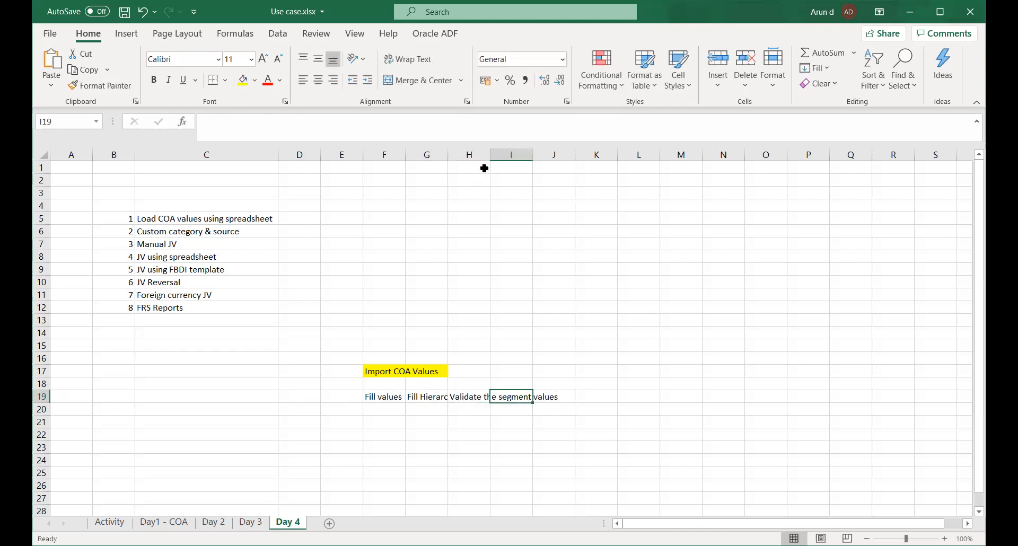
double_click(488, 155)
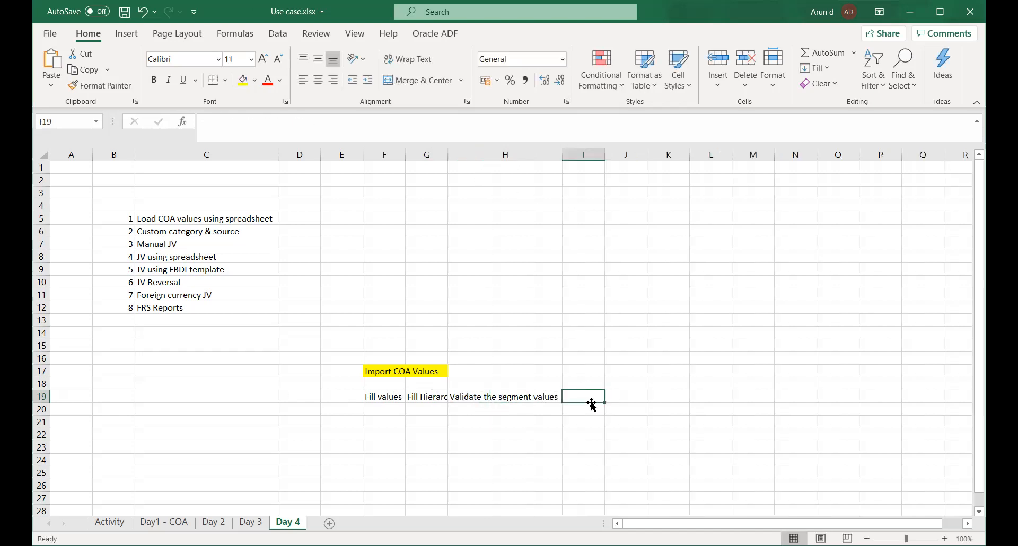
key(ctrl+s)
Enter "Generate CSV file" in cell I19 and fit column I to the text, saving the workbook.
text(C)
key(BackSpace)
text(Genera)
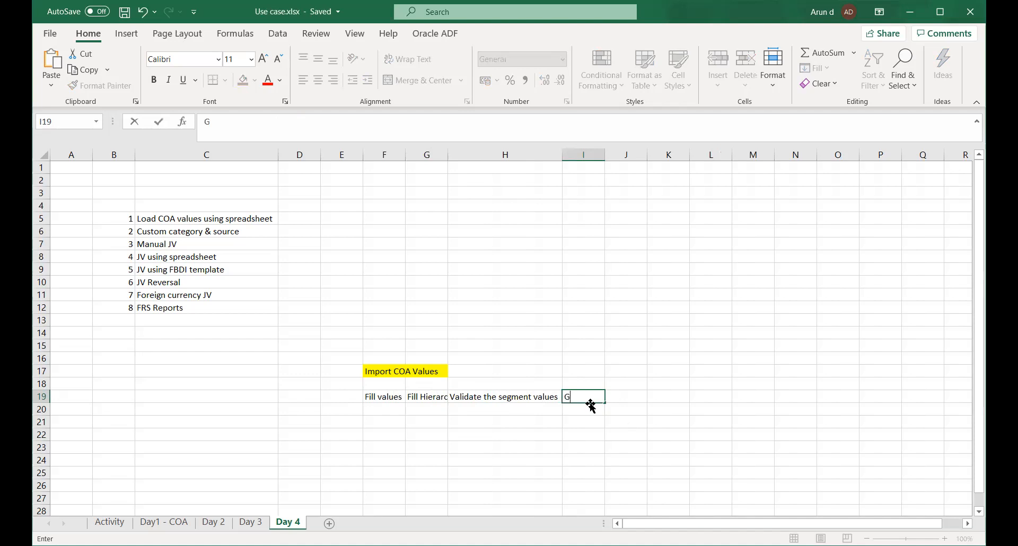
text(CSV file)
key(Tab)
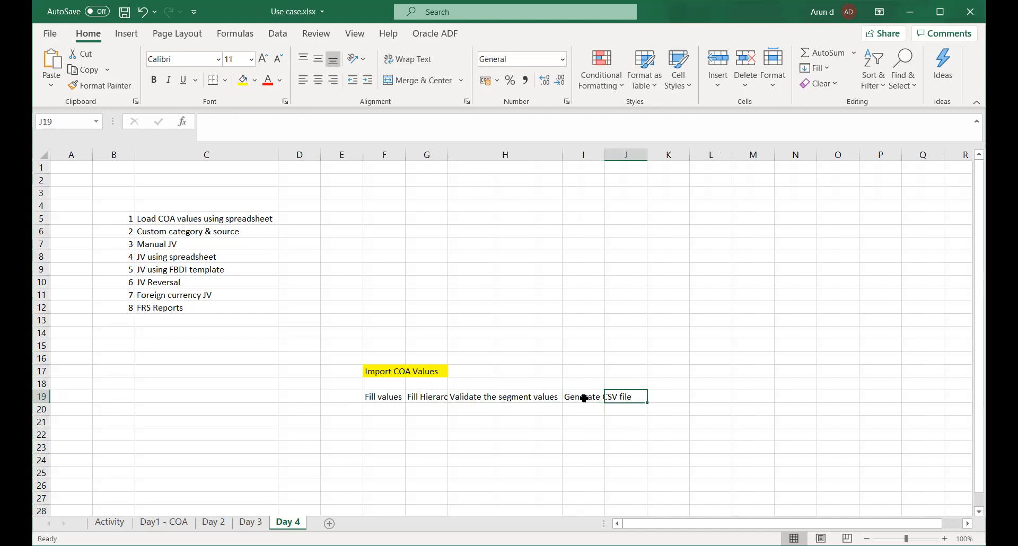
double_click(606, 151)
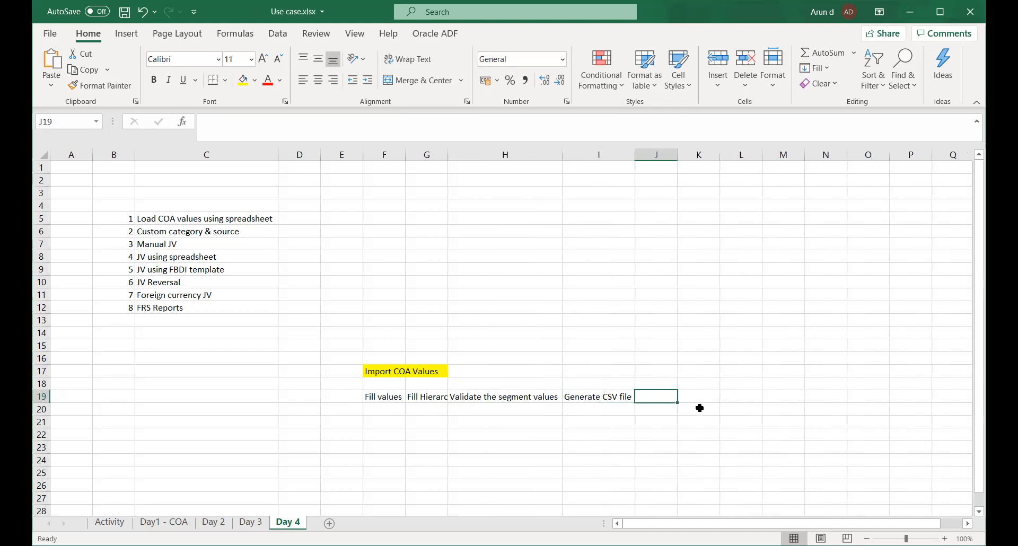
key(ctrl+s)
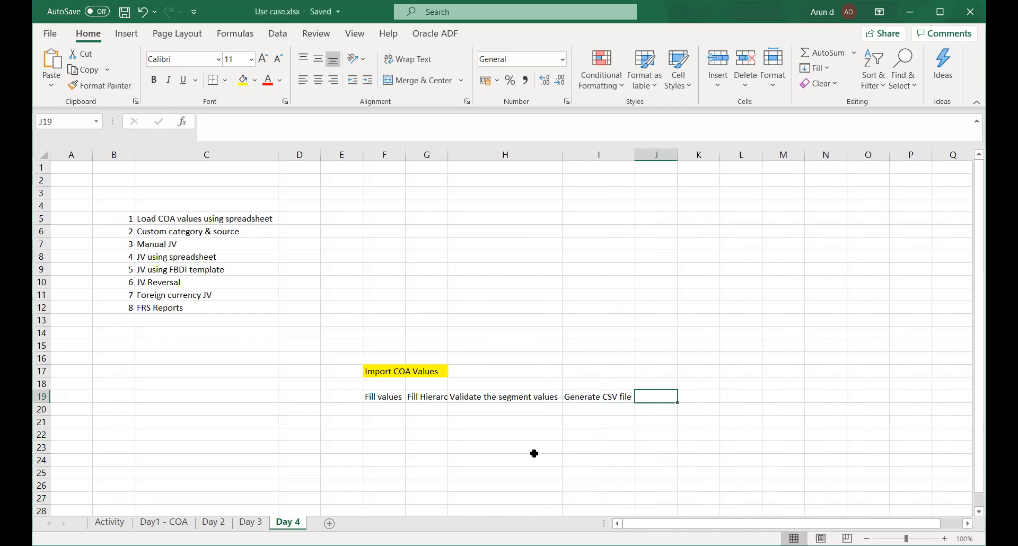
Move "Fill Hierarchy" from G19 to F20 and "Validate the segment values" from H19 to F21.
click(417, 397)
drag(418, 398, 397, 409)
click(513, 398)
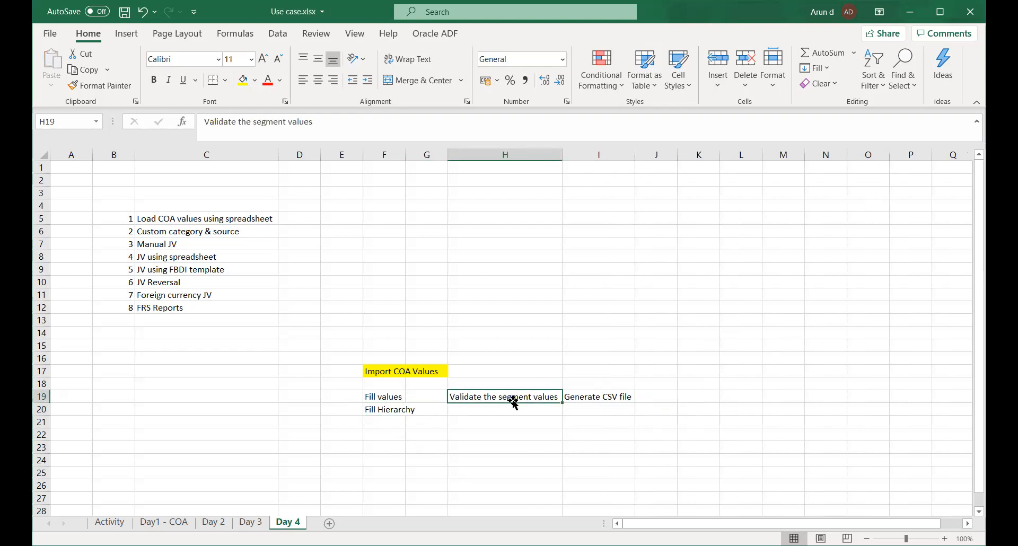
key(ctrl+c)
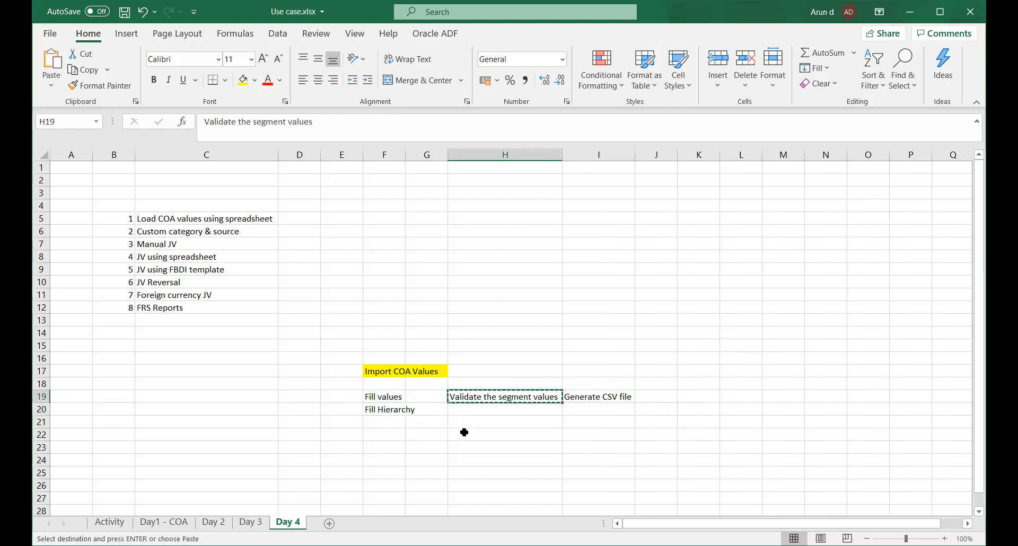
click(379, 422)
key(ctrl+v)
Move "Generate CSV file" from I19 to F22 below the other import steps and save the workbook.
click(576, 397)
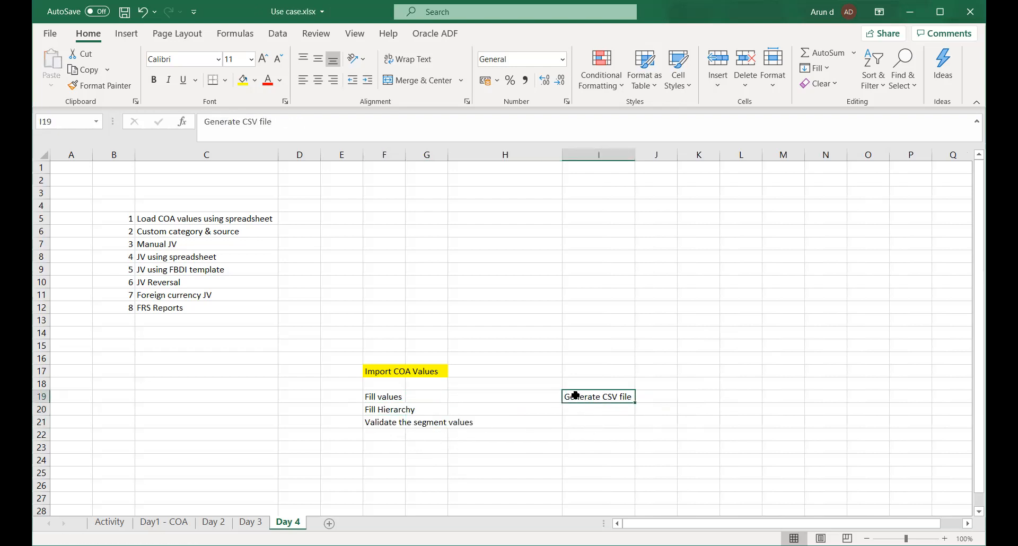
key(ctrl+x)
click(392, 434)
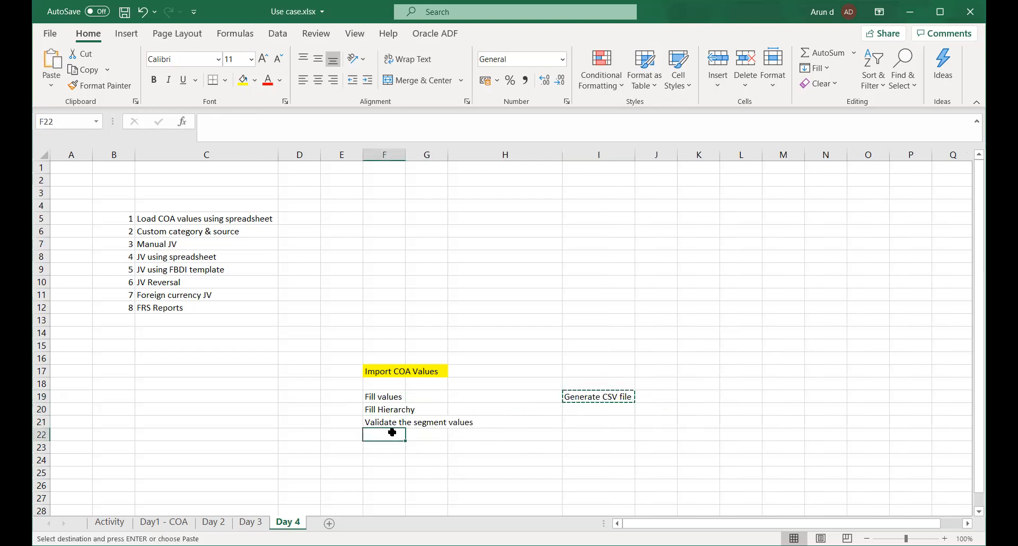
key(ctrl+v)
scroll(414, 367, down, 2)
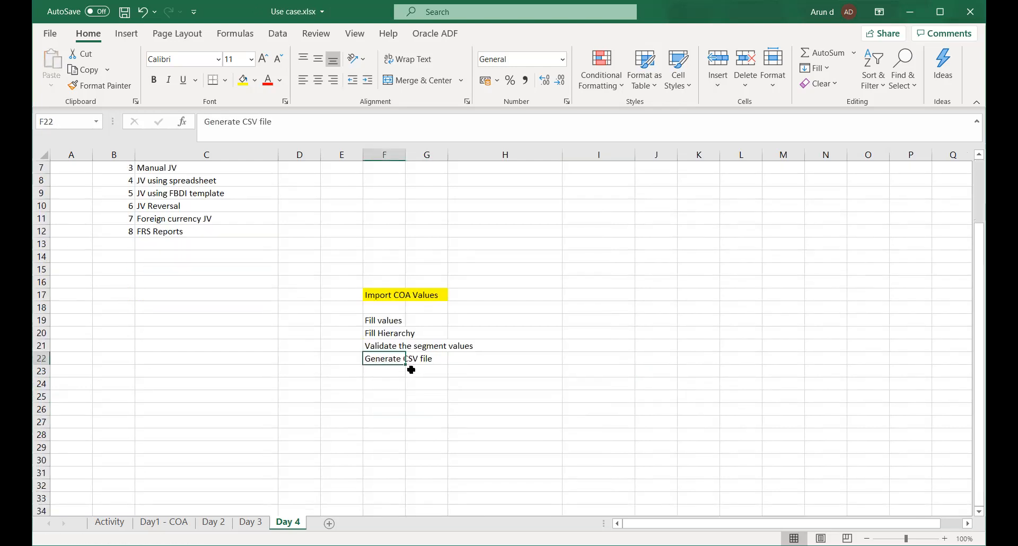
click(377, 370)
key(ctrl+s)
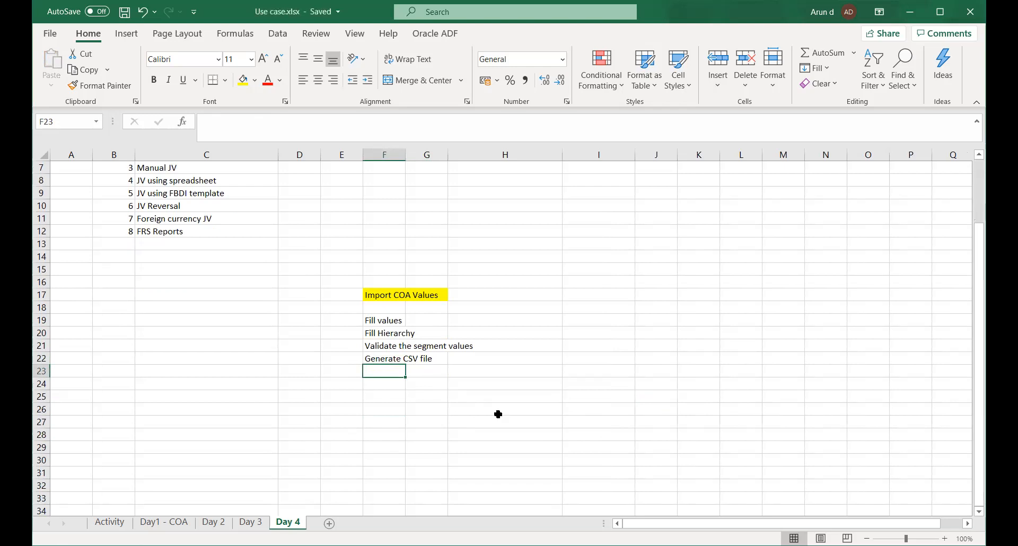
Add "Start Load segment values schedule process" in cell F23 as the next step of the import list.
text(Start )
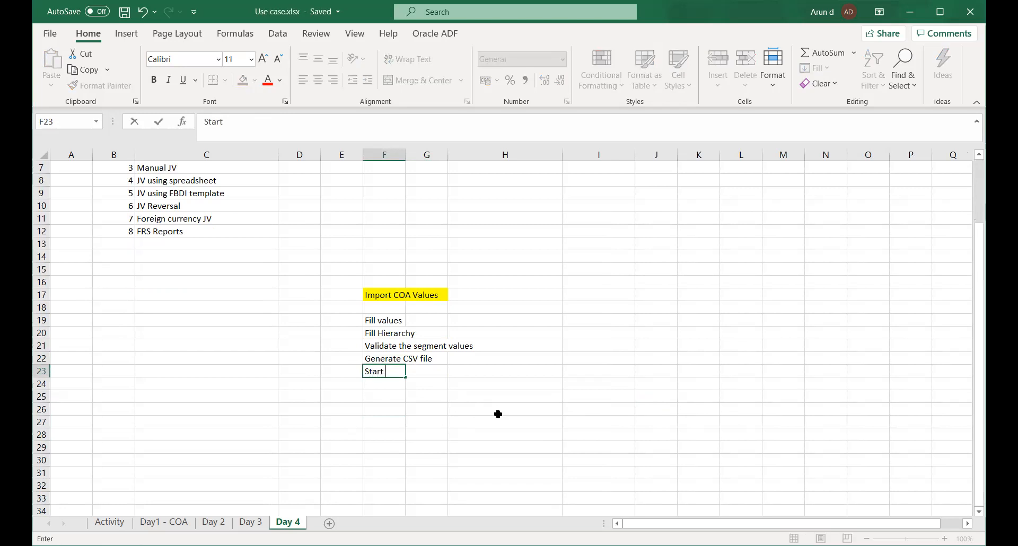
text(Load segment )
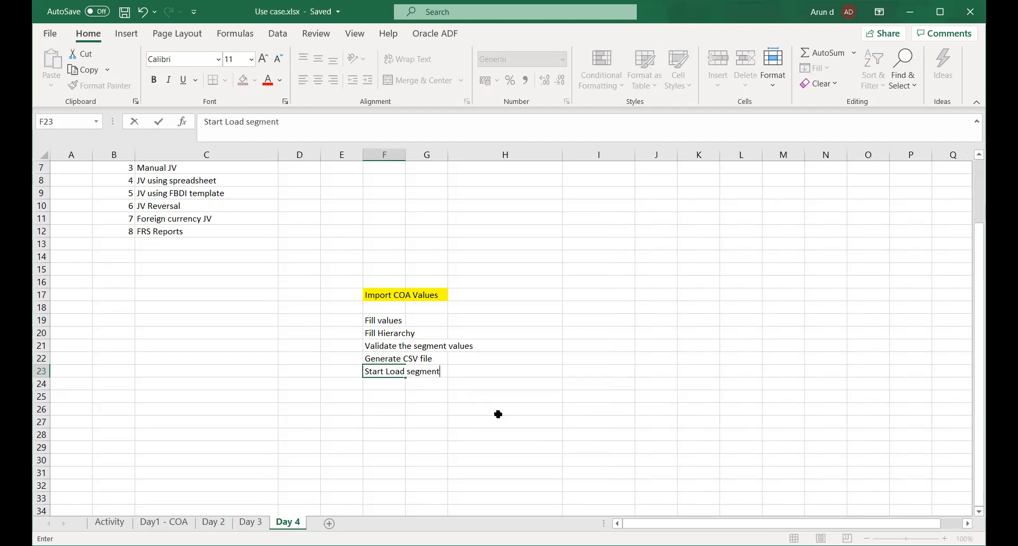
text(values schedule )
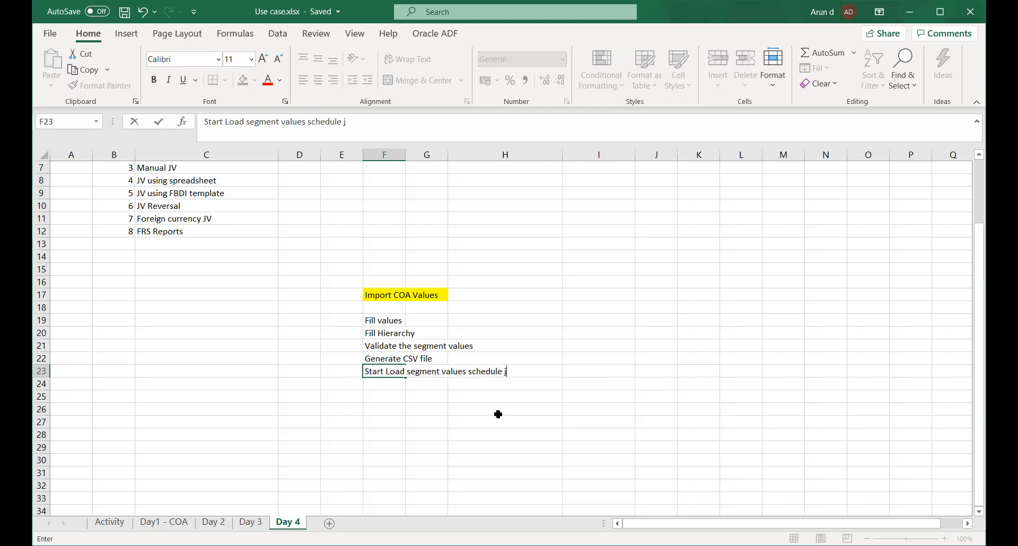
text(process)
key(Return)
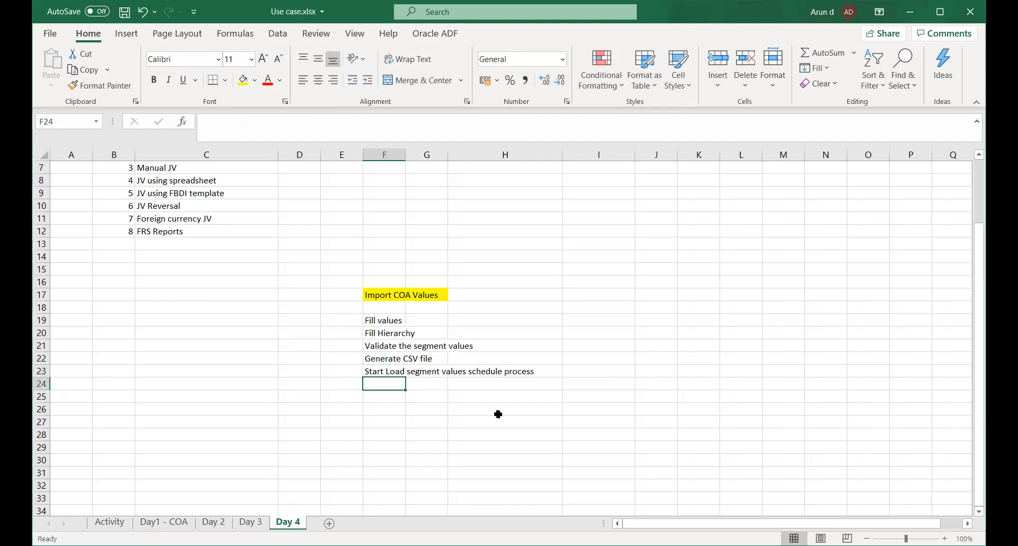
Add "Start Interface program" in cell F24 of the import steps list.
text(Start )
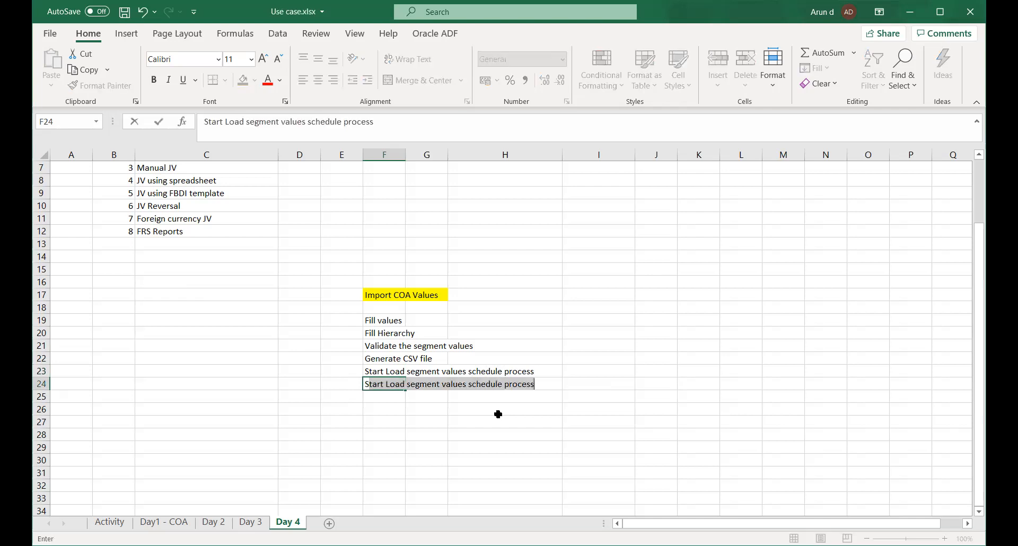
text(Interface)
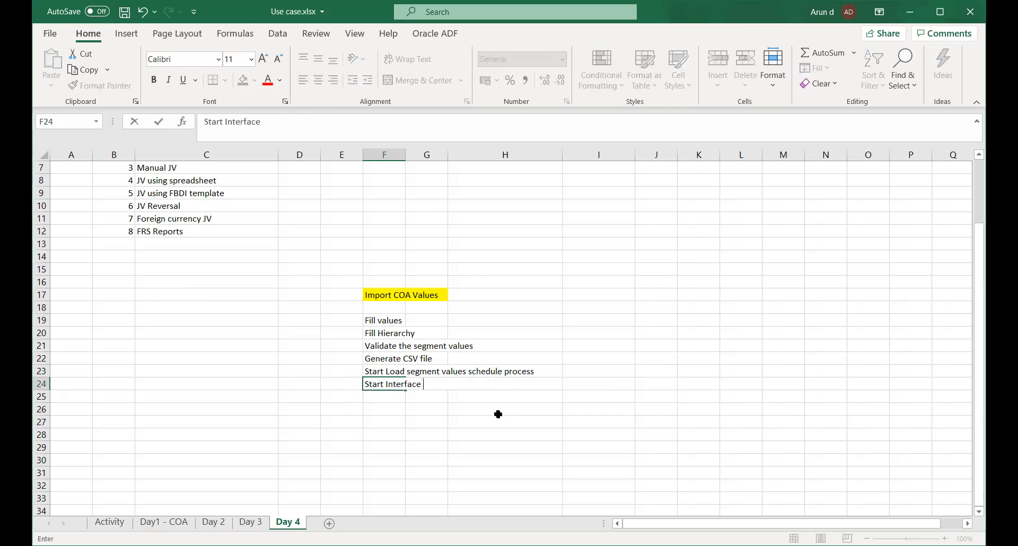
text( program)
key(Return)
Add "Check the COA Values in the application" in cell F25 as the last import step and save the workbook.
text(Check )
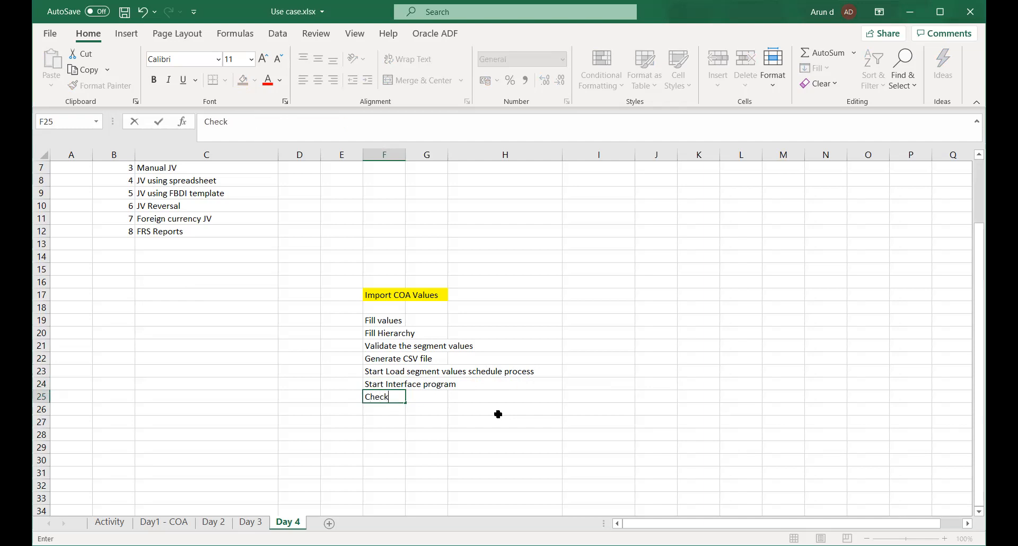
text(the COA Values in the)
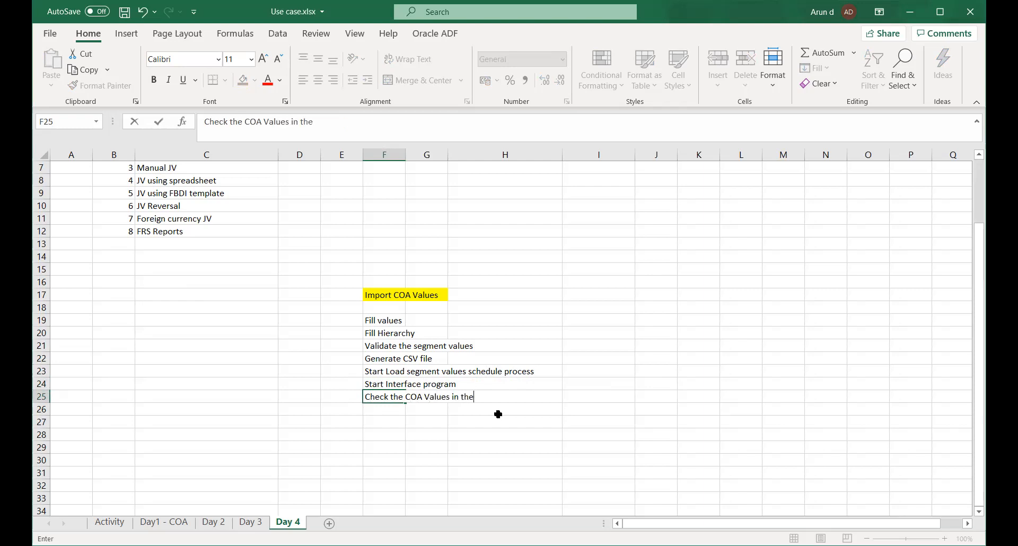
text( application)
key(Return)
key(Return)
key(ctrl+s)
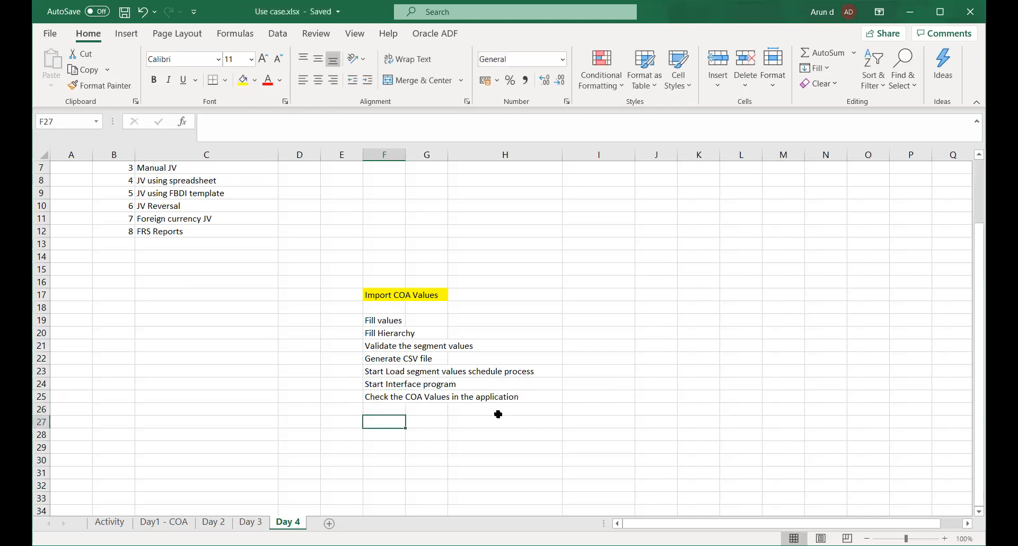
Enter the heading "UCM Process" in cell F27 and the note "Loads the file in UCM" in F28.
text(UCM)
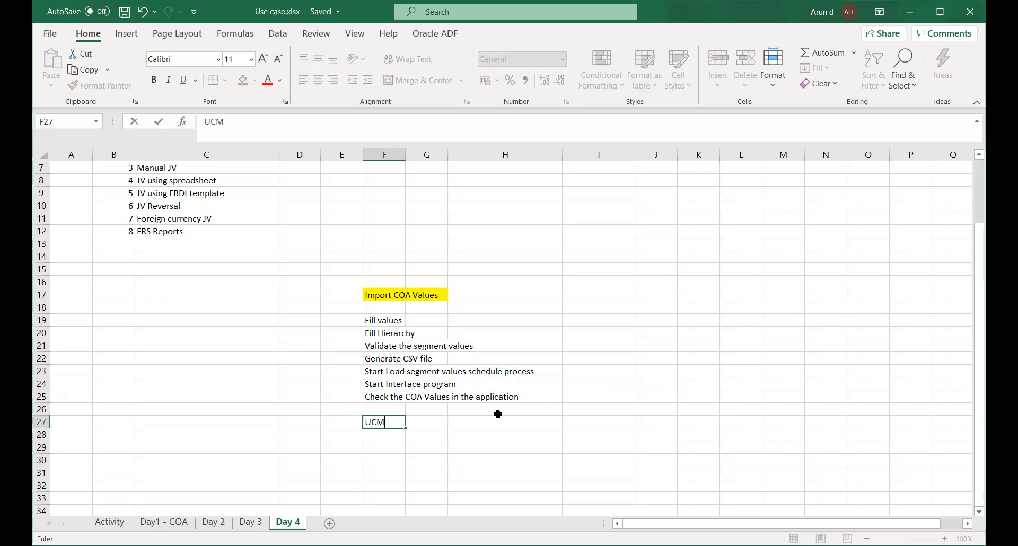
text( Process)
key(Return)
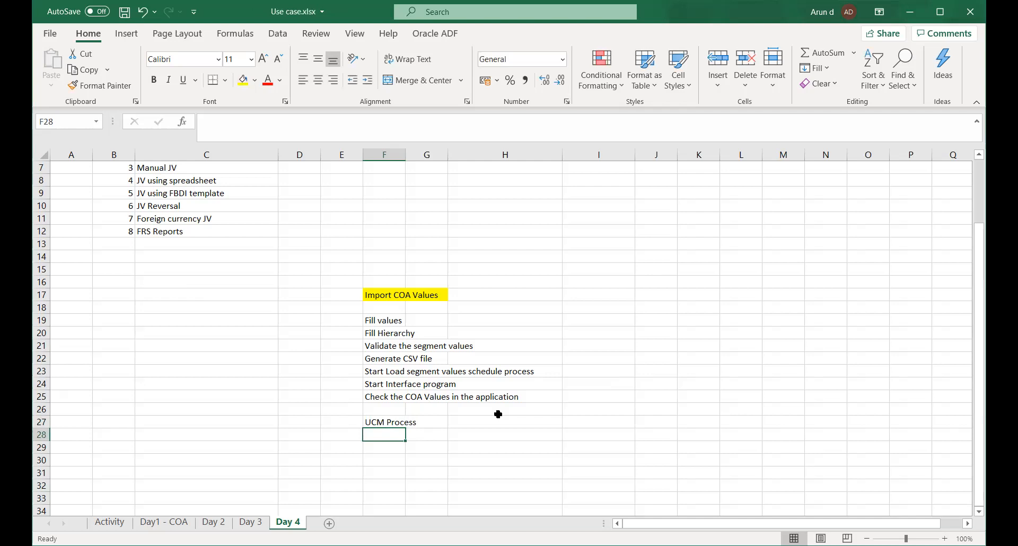
text(Lo)
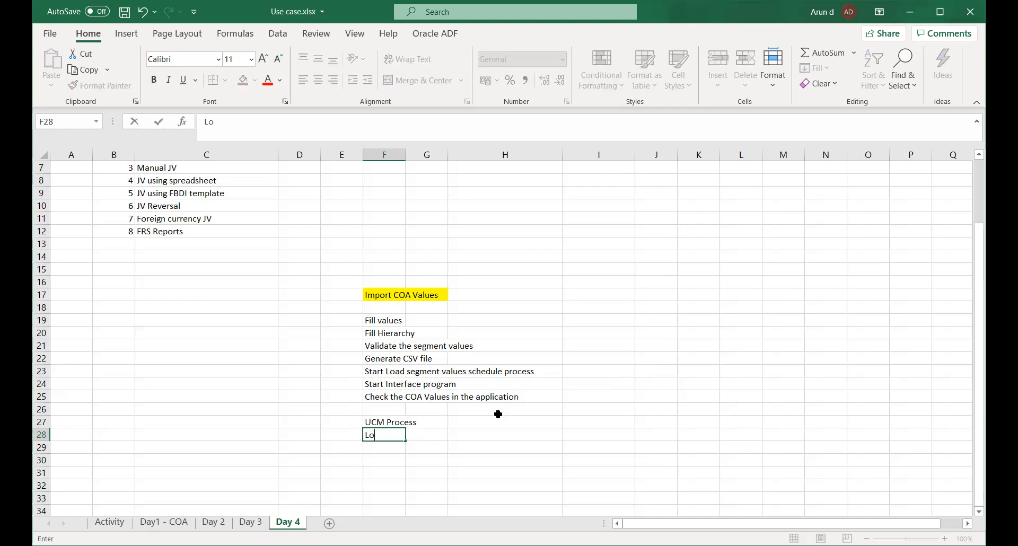
text(ads the file in )
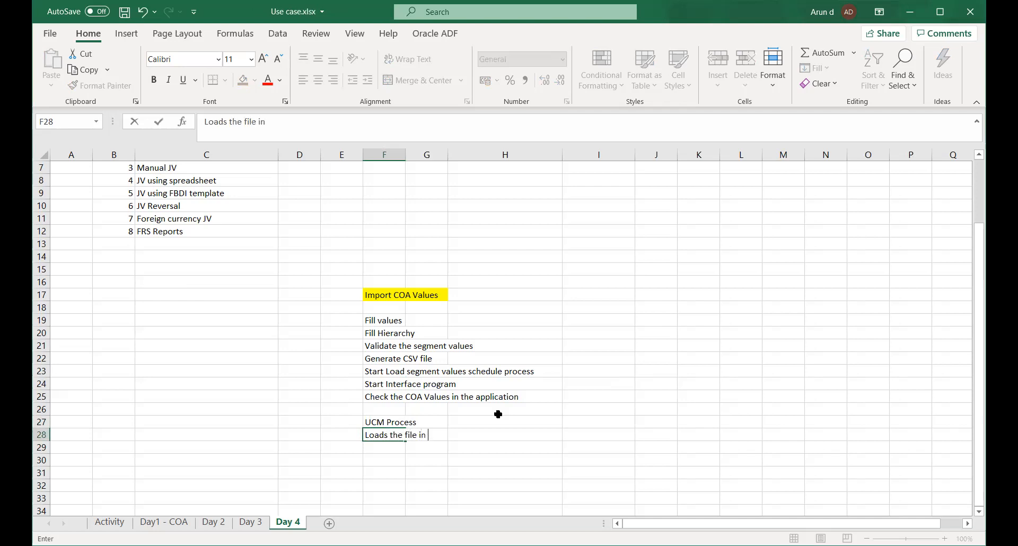
text(UCM)
Extend the heading in cell F27 to read "UCM Process (Middleware)".
click(393, 420)
key(F2)
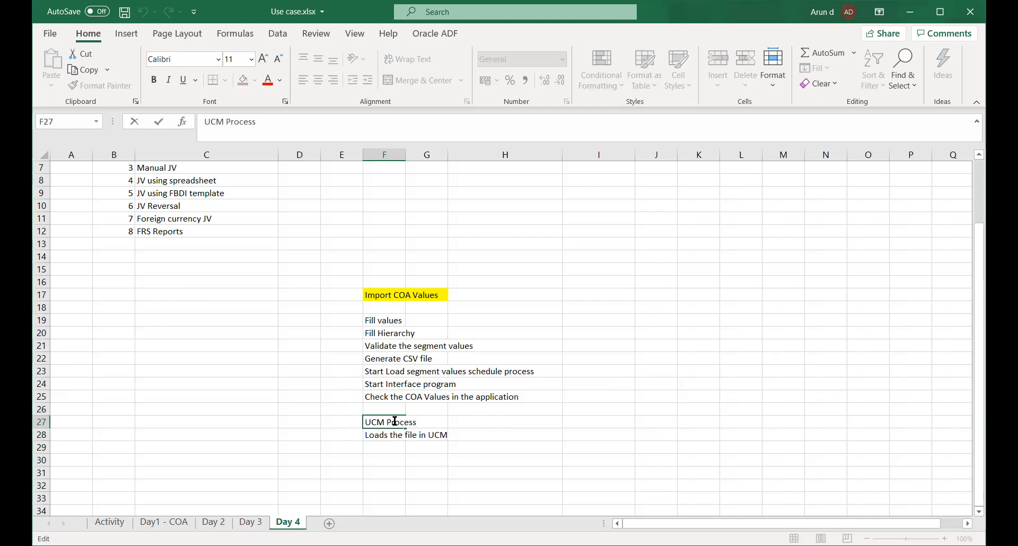
text((Middleware)
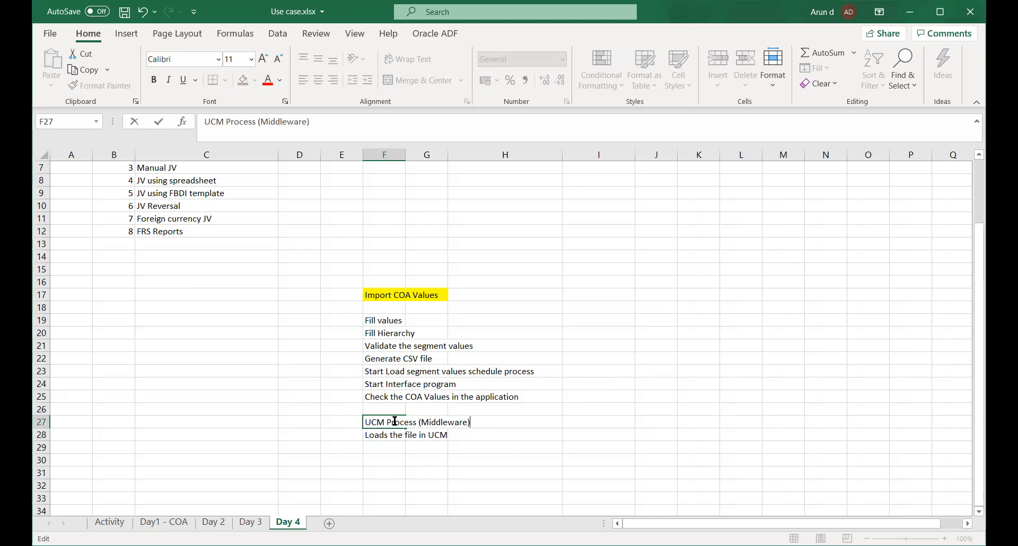
text())
key(Return)
key(Return)
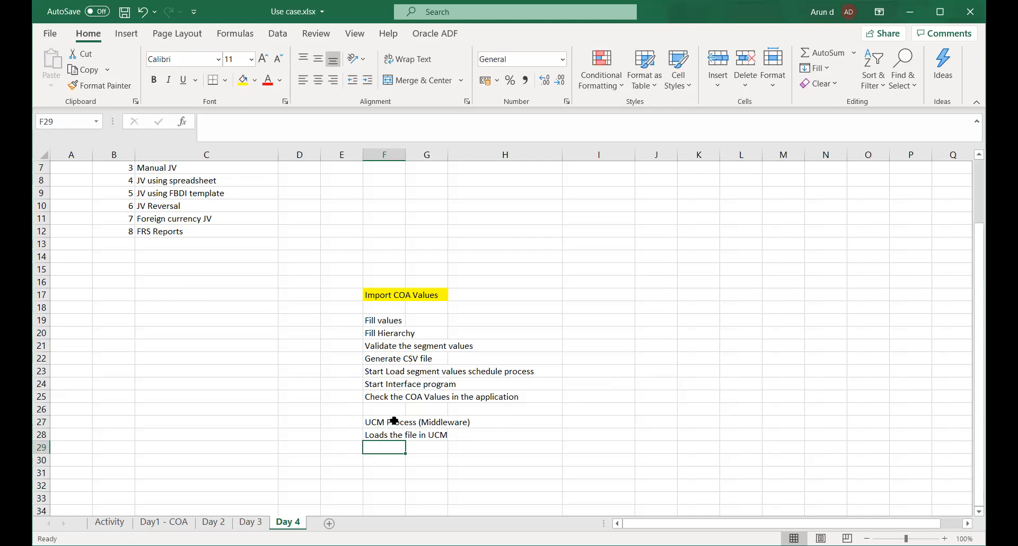
Add "Push the data to the Interface" in cell F29 as the next UCM process note.
text(Push )
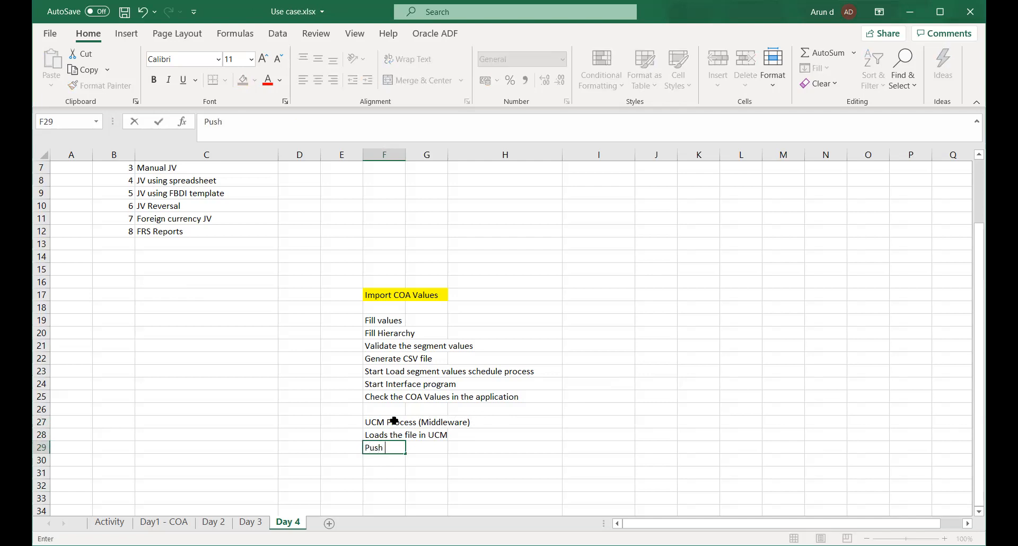
text(the data to the)
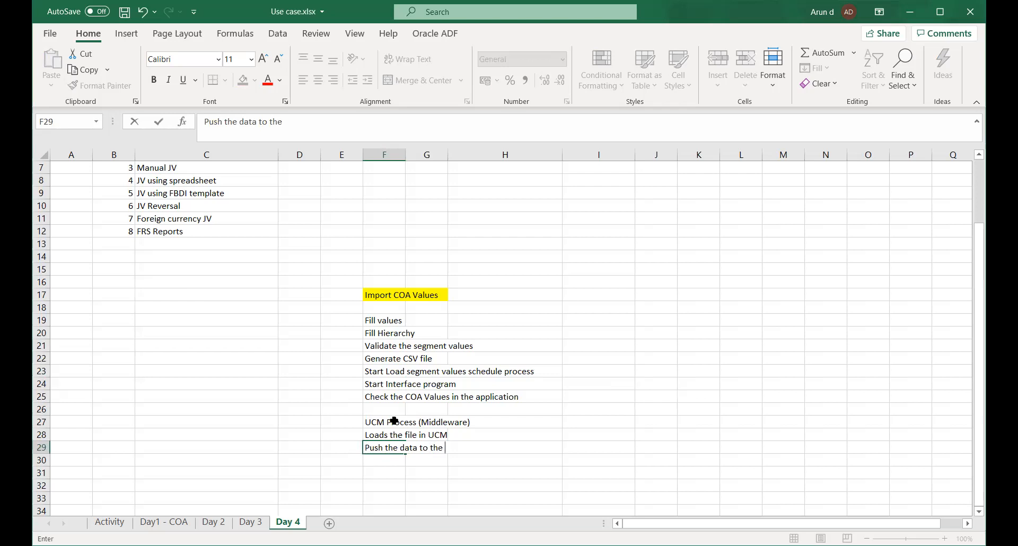
text( Interface)
key(Return)
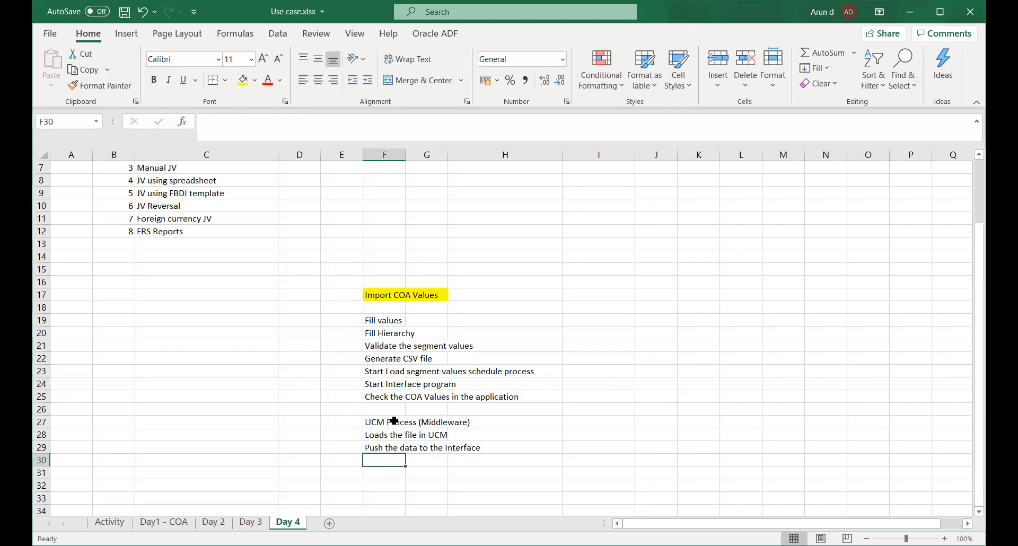
Add "Load the dta into base table after interface program" in cell F30 as the last UCM process note.
text(Load )
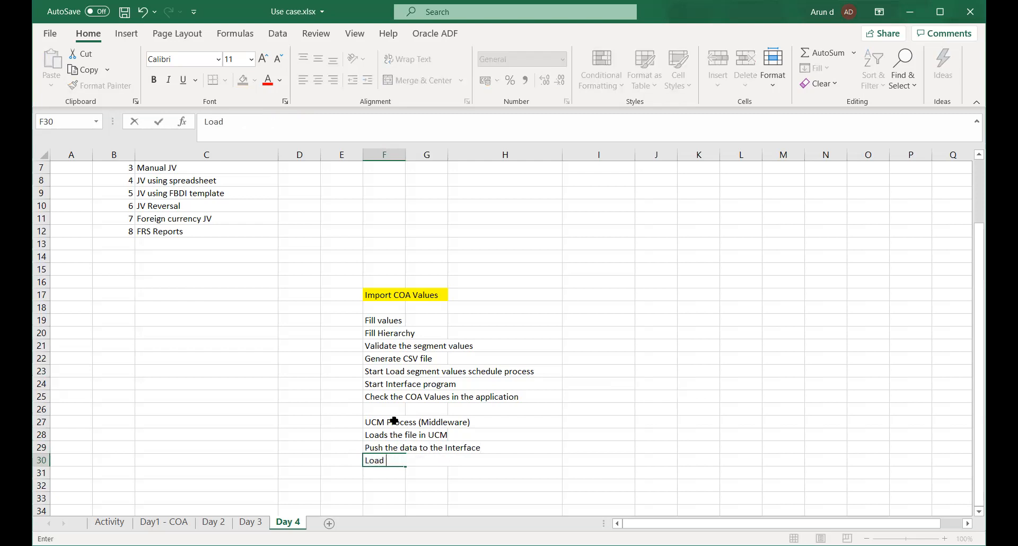
text(the dta into base )
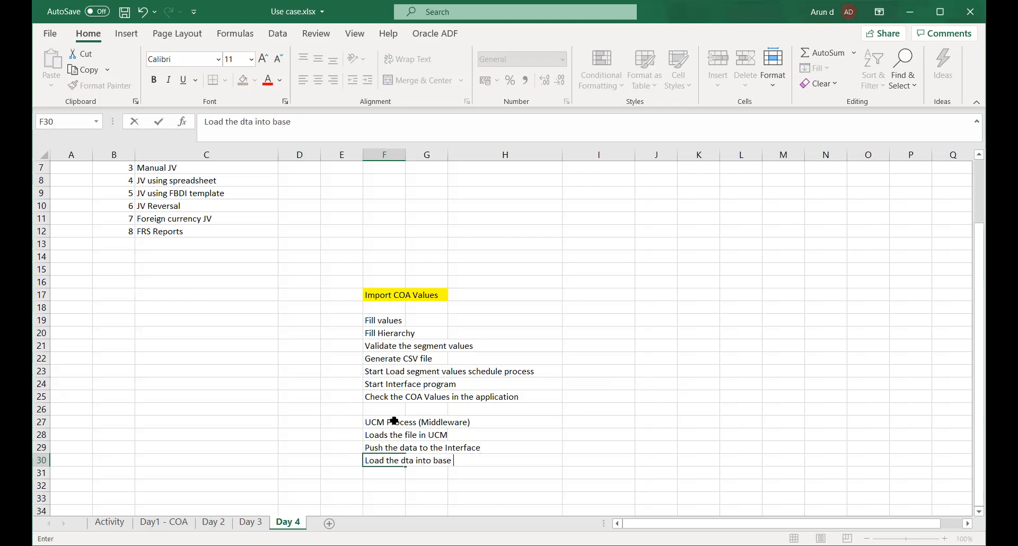
text(table after inter)
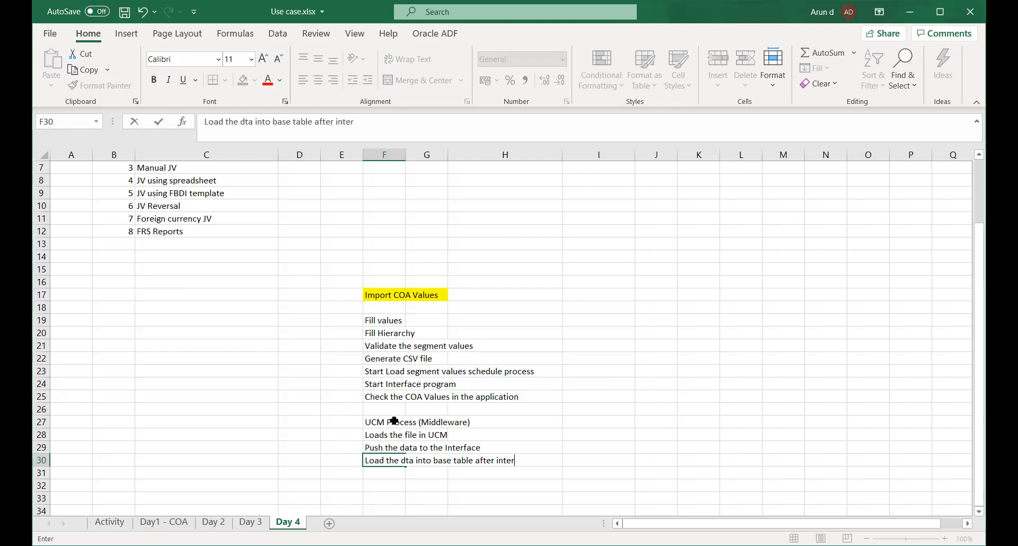
text(face program)
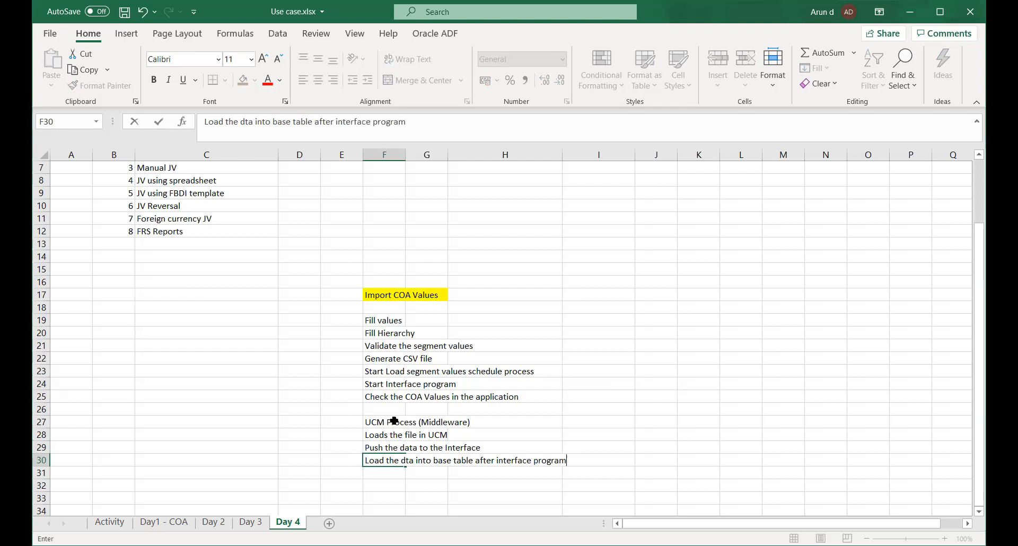
key(Return)
Highlight the UCM Process heading across F27:H27 in yellow and save the workbook.
click(394, 421)
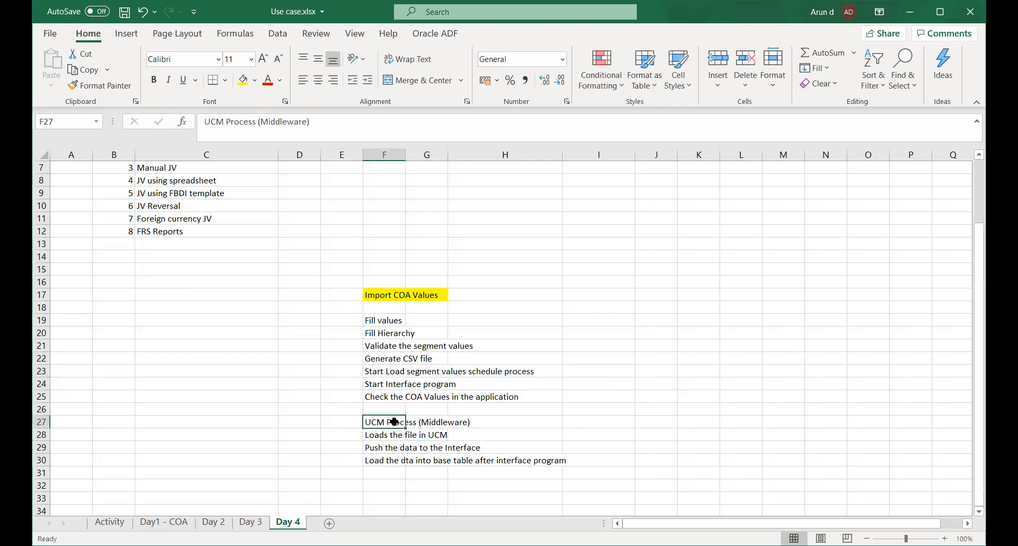
key(shift+Right)
key(shift+Right)
click(244, 80)
click(822, 396)
key(ctrl+s)
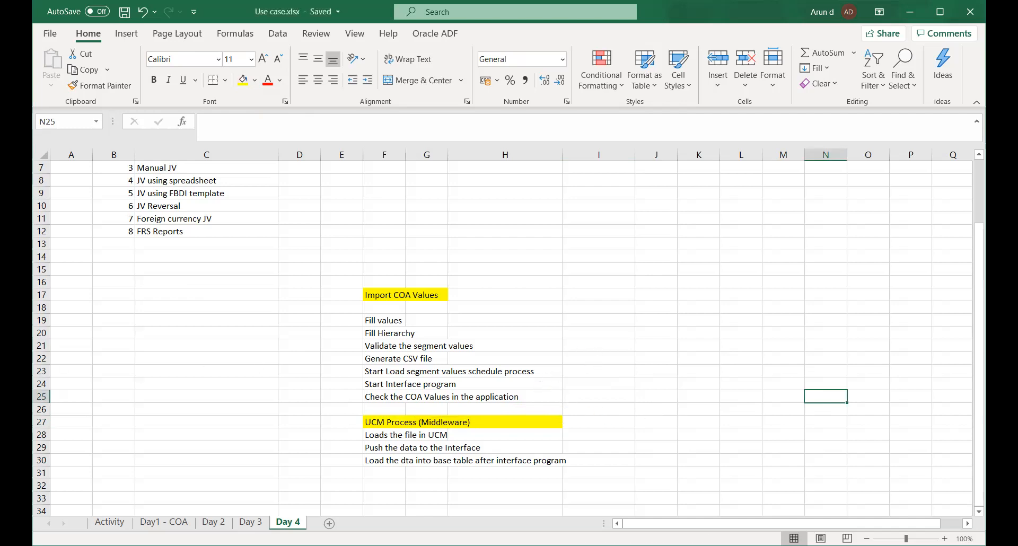
Delete the blank row 18 between the Import COA Values heading and its steps.
click(41, 307)
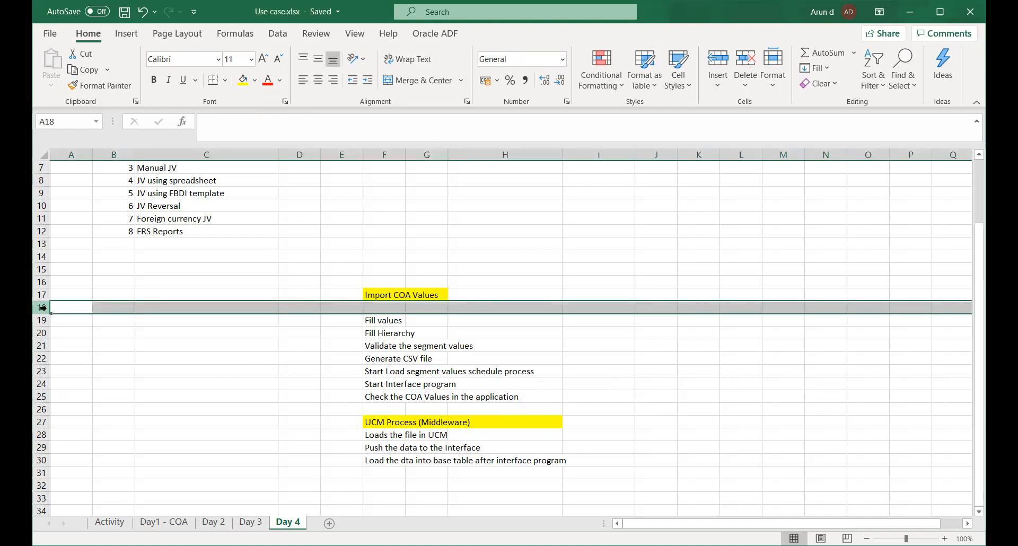
right_click(42, 307)
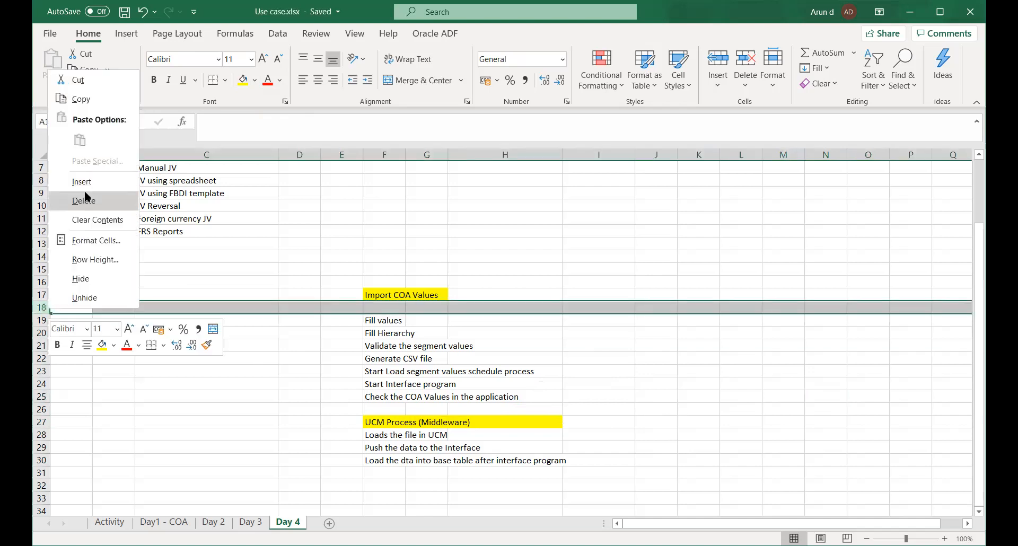
click(85, 199)
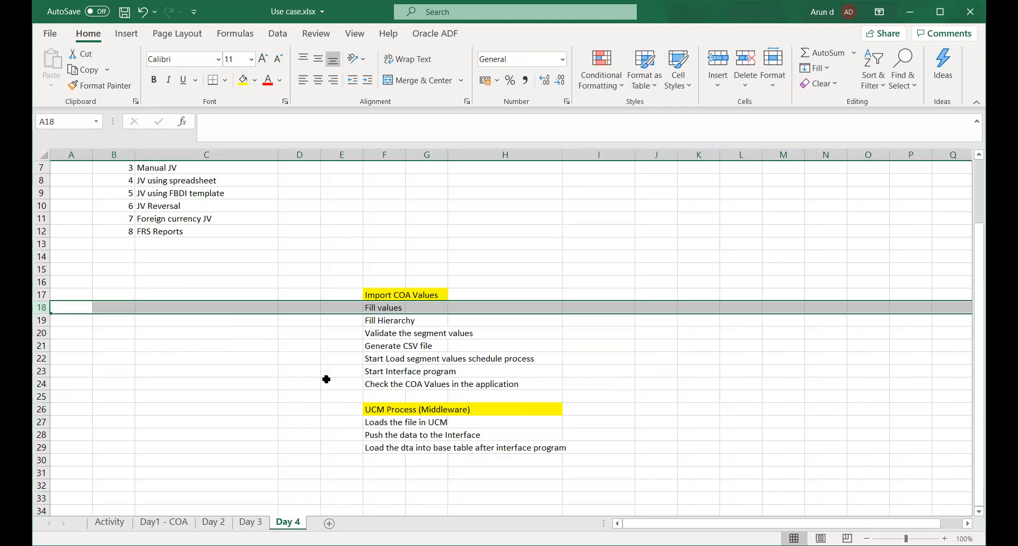
click(341, 369)
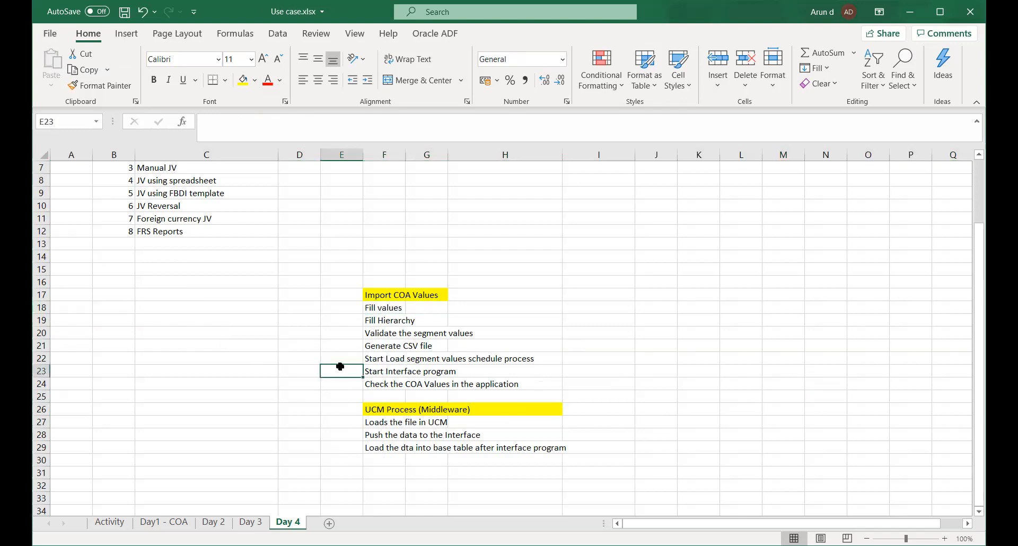
Review the COA import steps and the UCM process notes on the Day 4 sheet, and save the workbook.
click(370, 321)
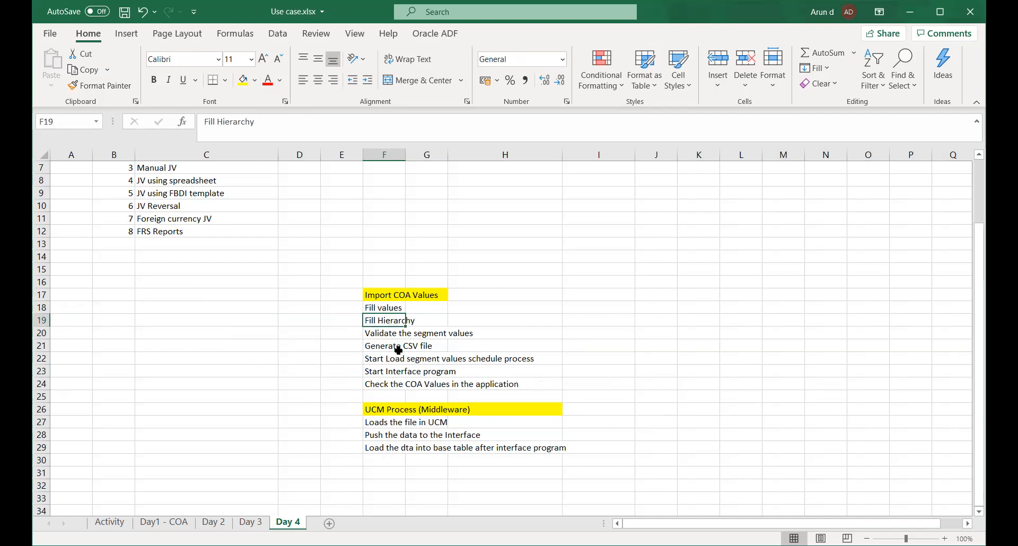
click(386, 334)
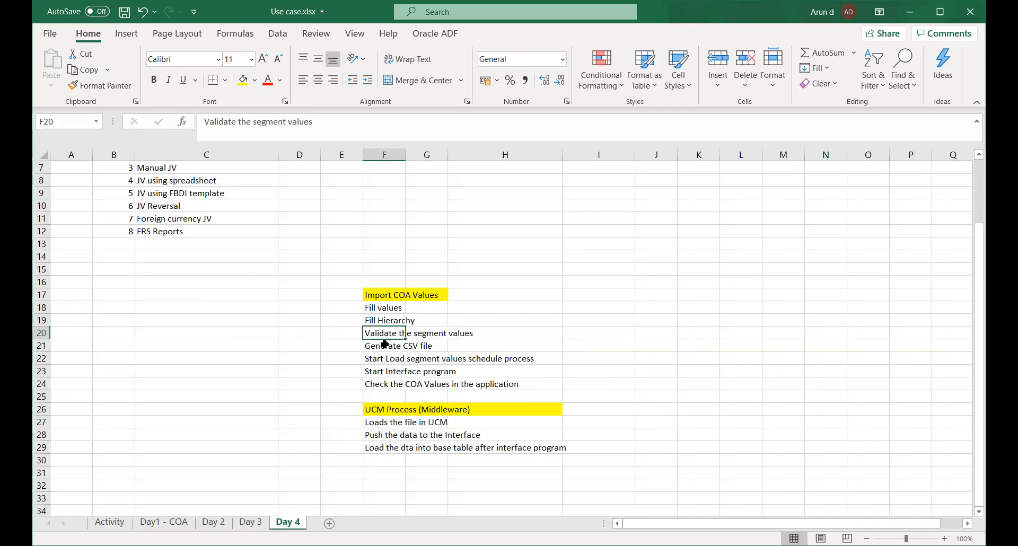
click(387, 345)
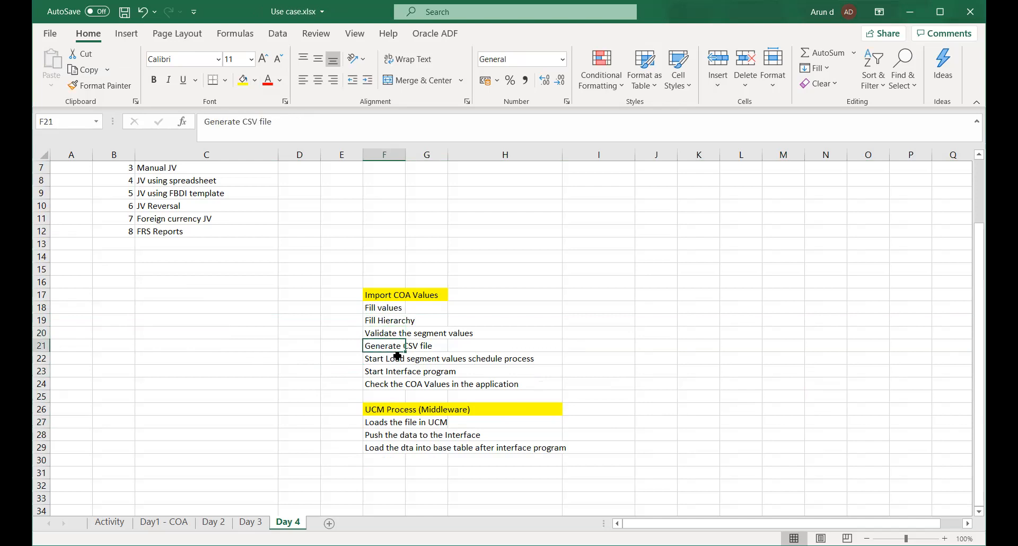
click(377, 360)
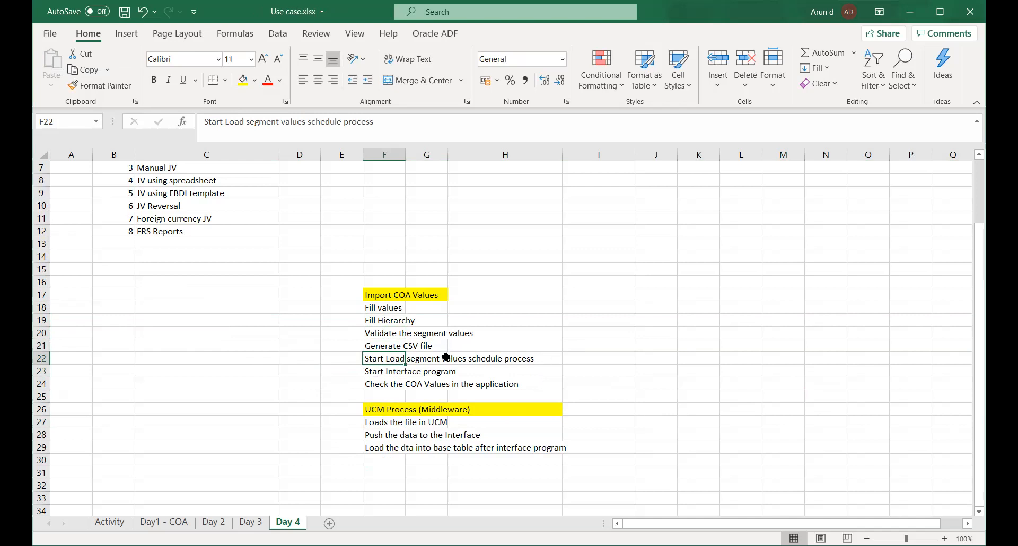
click(387, 373)
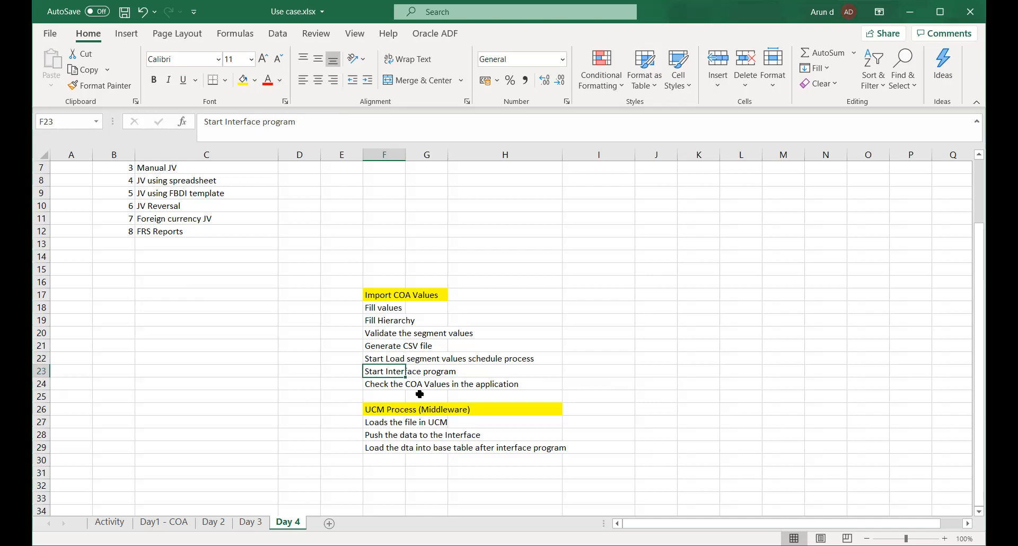
click(386, 384)
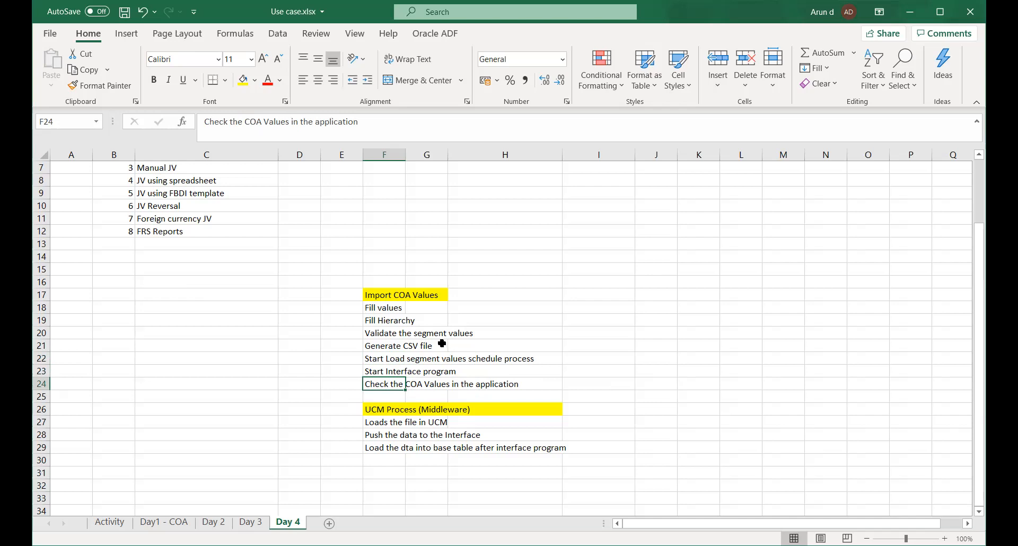
scroll(440, 342, down, 1)
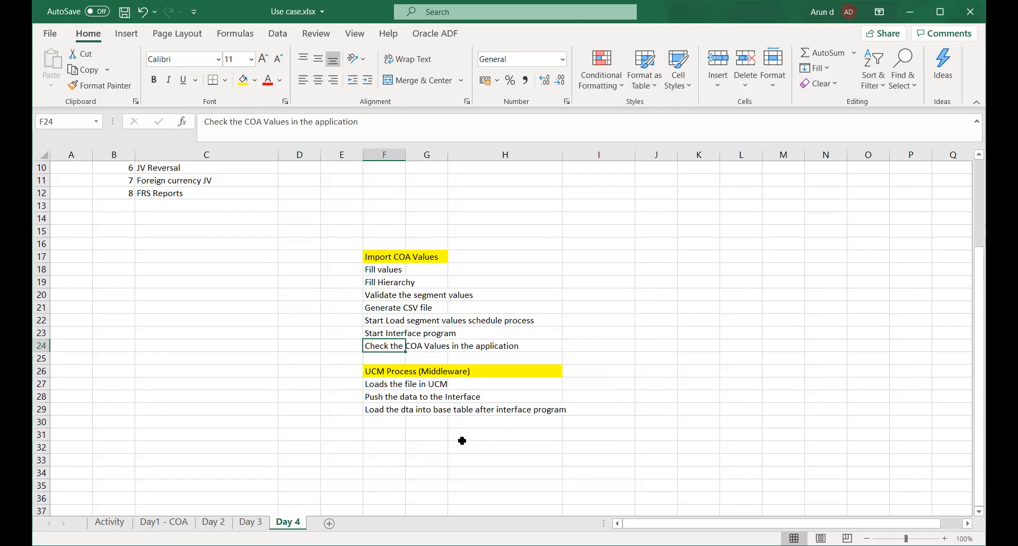
click(384, 383)
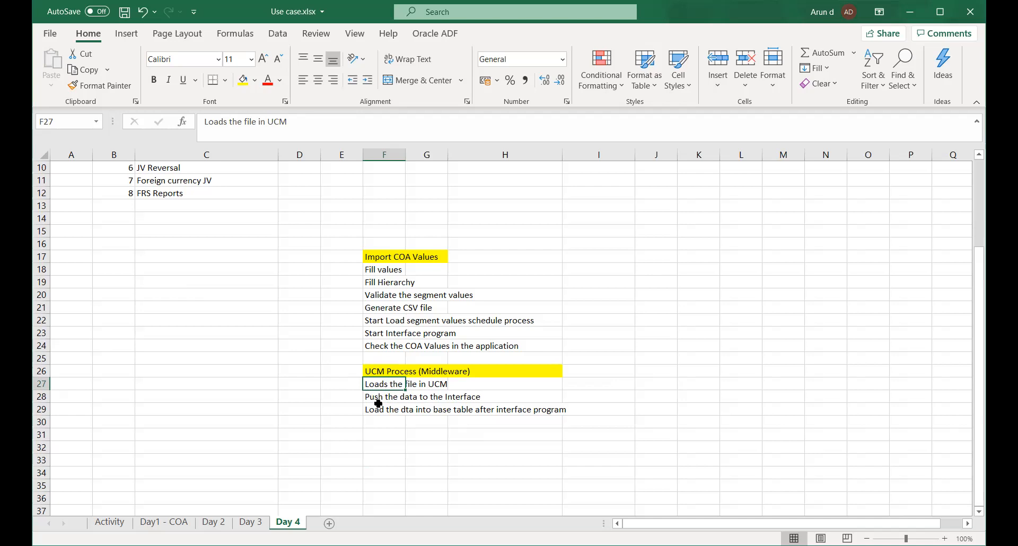
click(374, 430)
scroll(434, 407, up, 3)
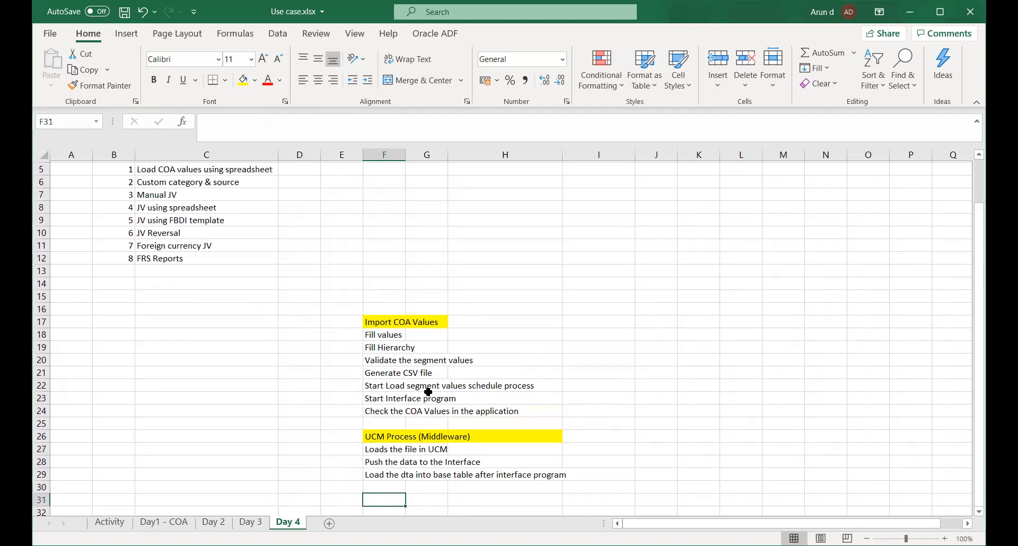
key(ctrl+s)
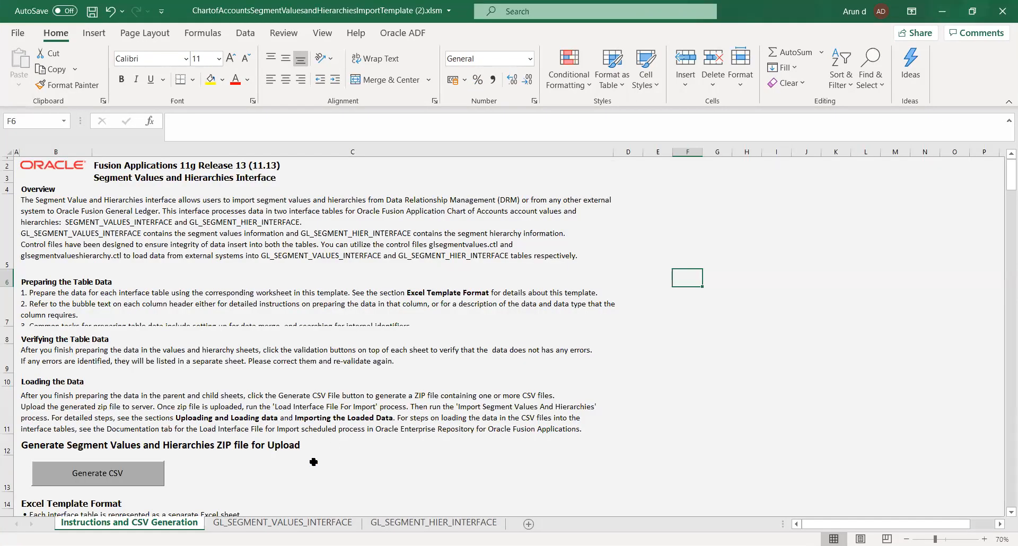
Switch to the chart of accounts segment values import template and show the first data rows of the GL_SEGMENT_VALUES_INTERFACE sheet.
click(318, 464)
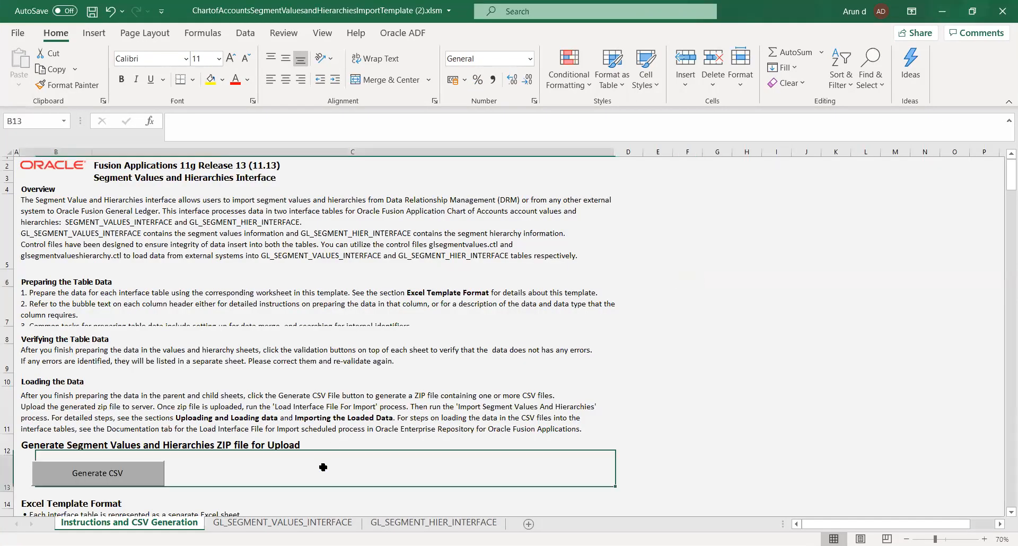
click(254, 523)
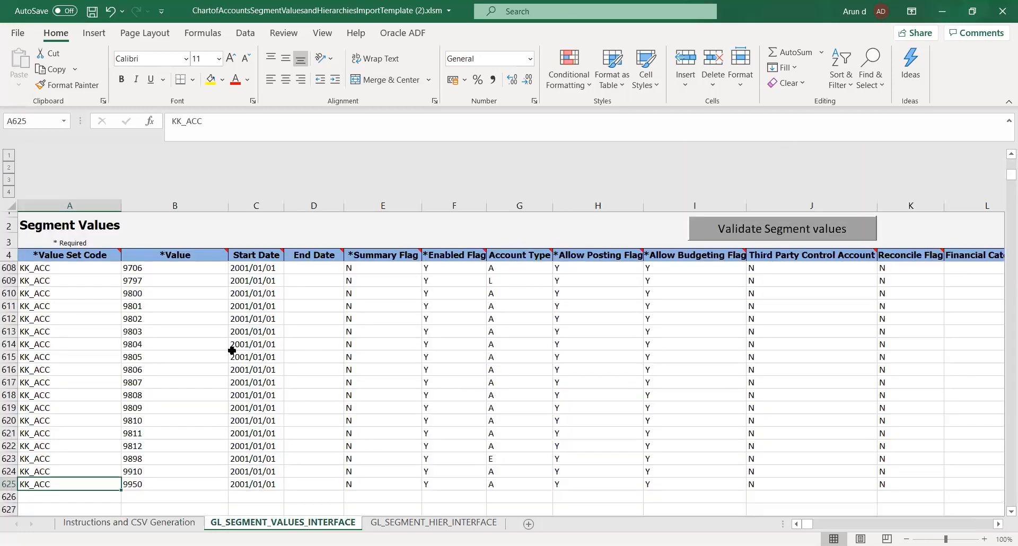
scroll(76, 342, up, 11)
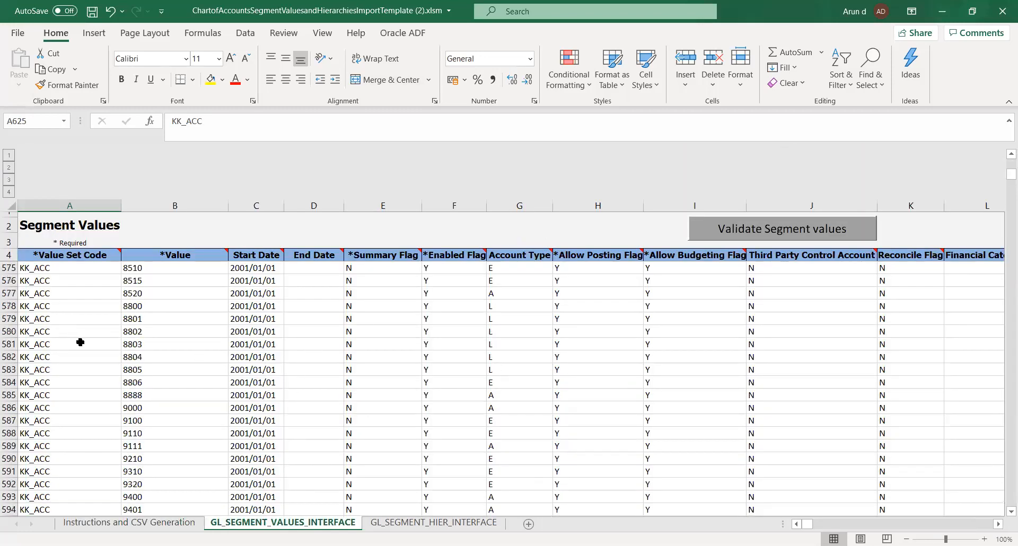
drag(1004, 175, 1000, 123)
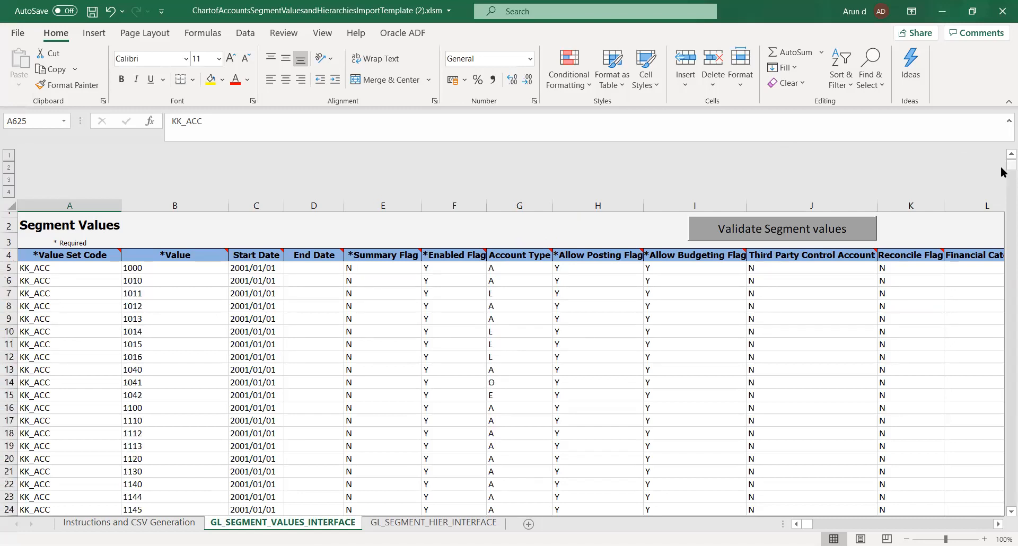
Replace the value set code in cell A5 with UHI_ACC, bringing the code over from the other window.
click(67, 268)
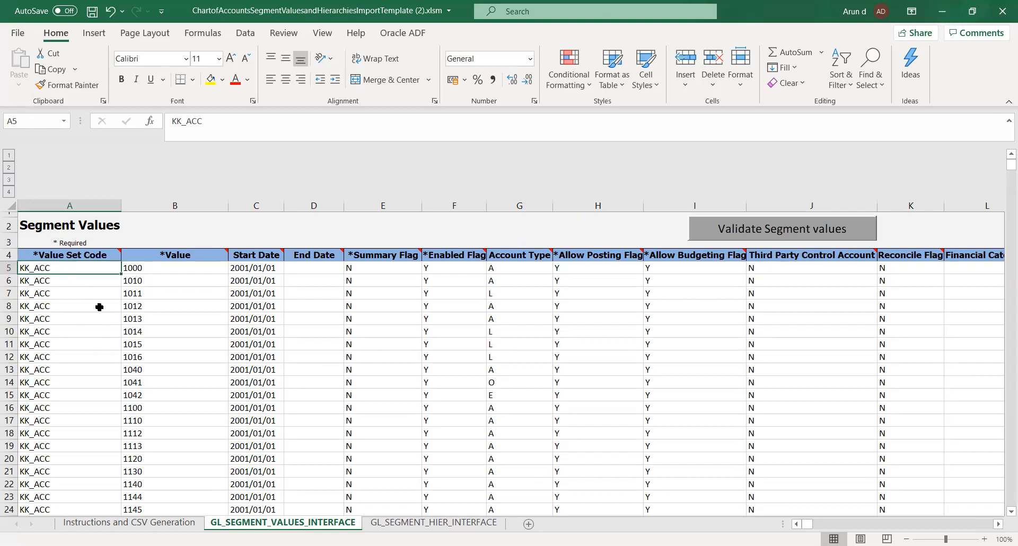
key(alt+Tab)
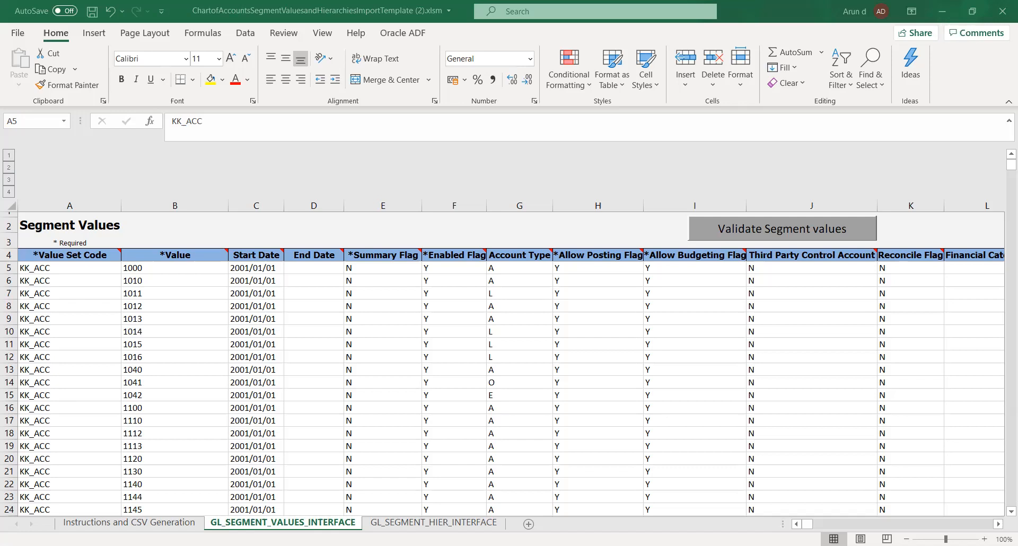
click(288, 461)
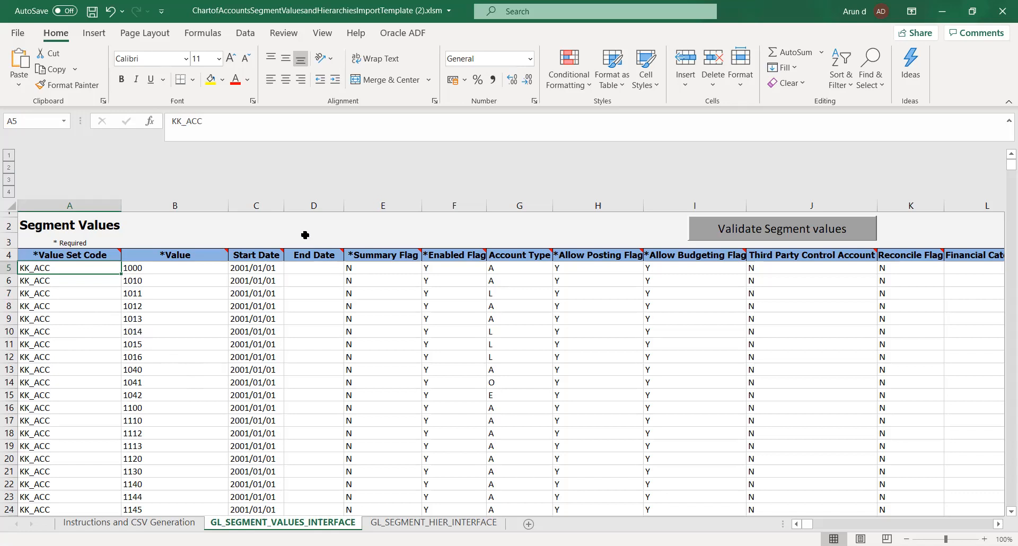
click(305, 236)
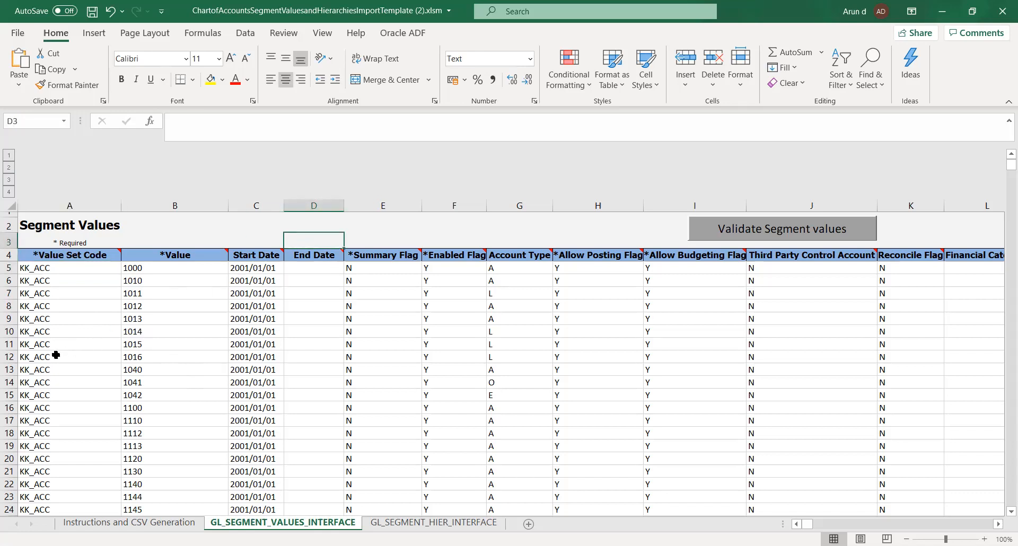
click(29, 271)
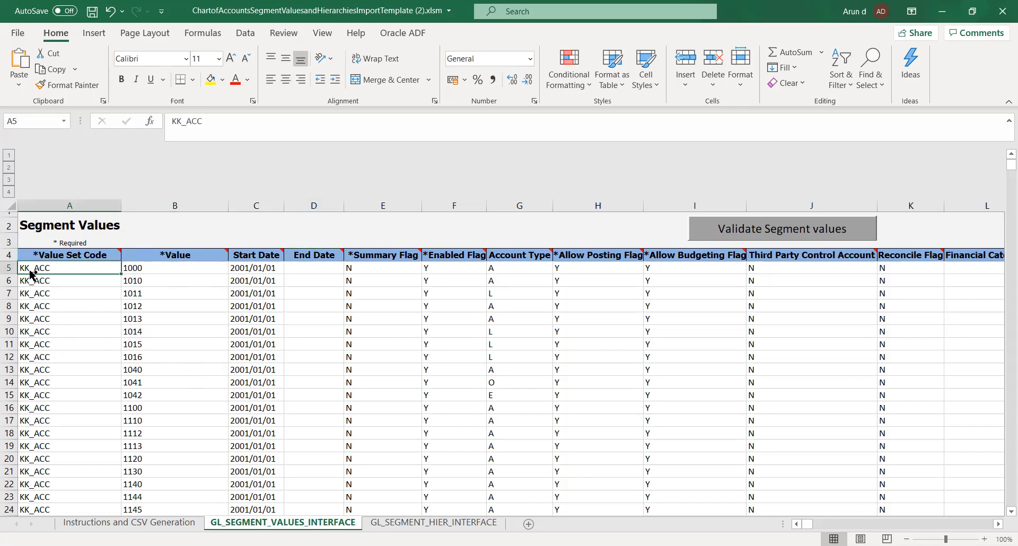
click(53, 297)
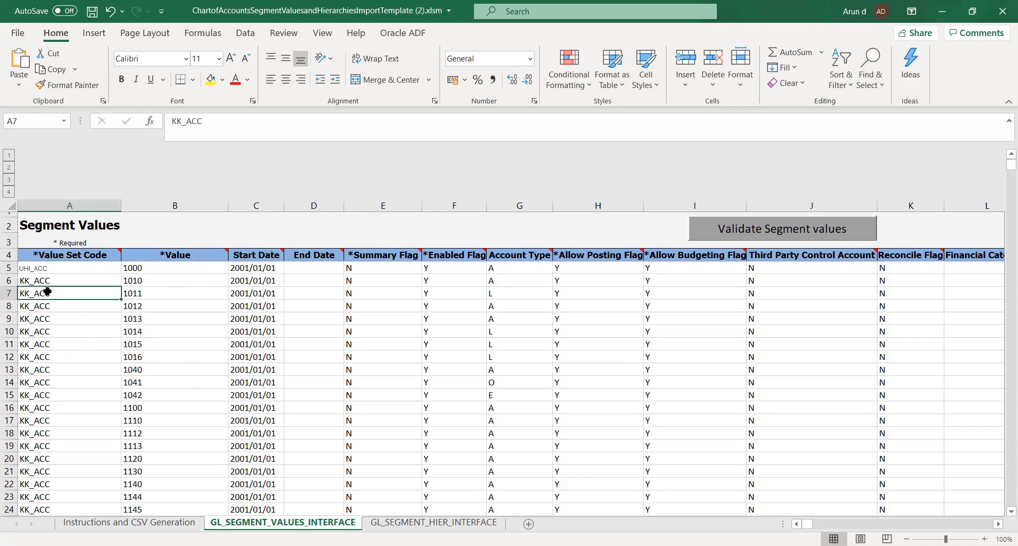
Copy the UHI_ACC code from A5 into all remaining Value Set Code cells, A6 to A625.
click(36, 265)
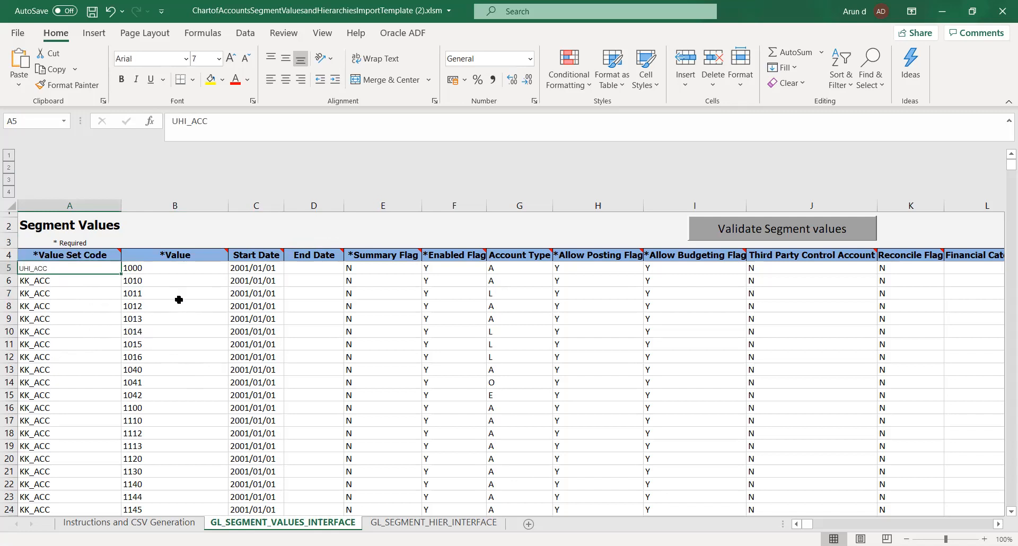
key(ctrl+c)
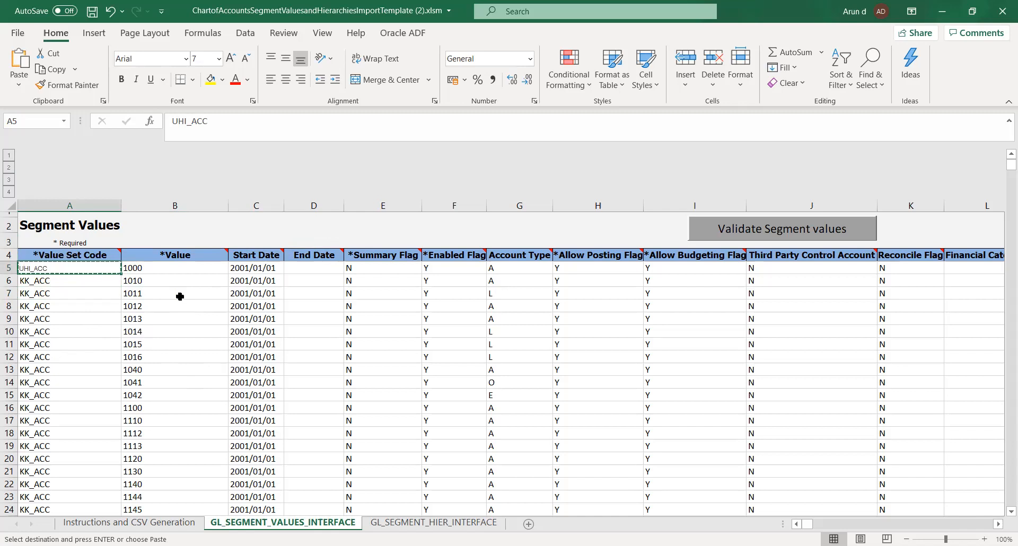
key(Down)
key(shift+Down)
key(shift+Down)
key(shift+Down)
key(shift+Down)
key(shift+Down)
key(shift+Down)
key(shift+Down)
key(shift+Down)
key(shift+Down)
key(shift+Down)
key(shift+Down)
key(shift+Down)
key(shift+Down)
key(shift+Down)
key(shift+Down)
key(shift+Down)
key(shift+Down)
key(shift+Down)
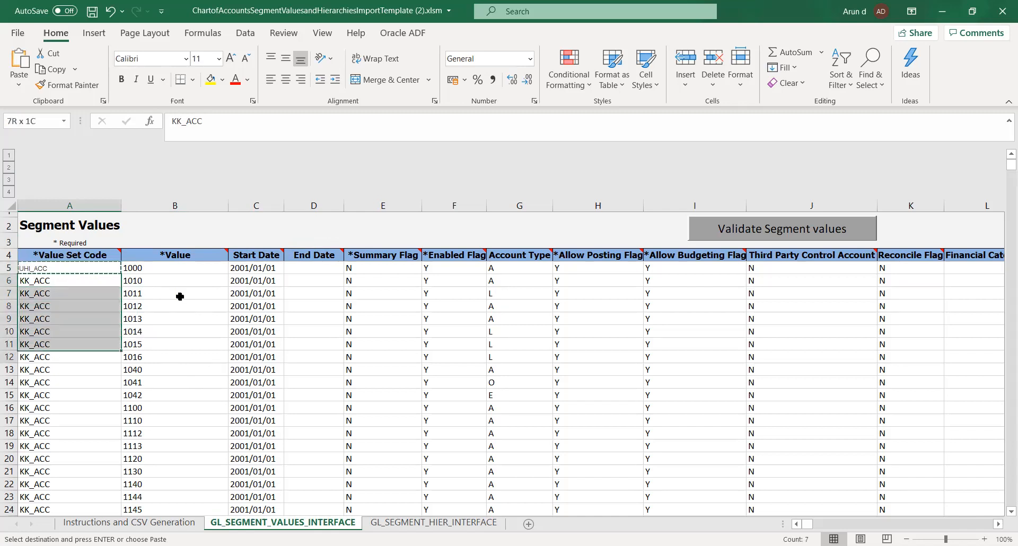
key(shift+Down)
key(shift+Down)
key(shift+Down)
key(shift+Down)
key(shift+Down)
key(shift+Down)
key(shift+Down)
key(shift+Down)
key(shift+Down)
key(shift+Down)
key(shift+Down)
key(shift+Down)
key(shift+Down)
key(shift+Down)
key(shift+Down)
key(shift+Down)
key(shift+Down)
key(shift+Down)
key(shift+Down)
key(shift+Down)
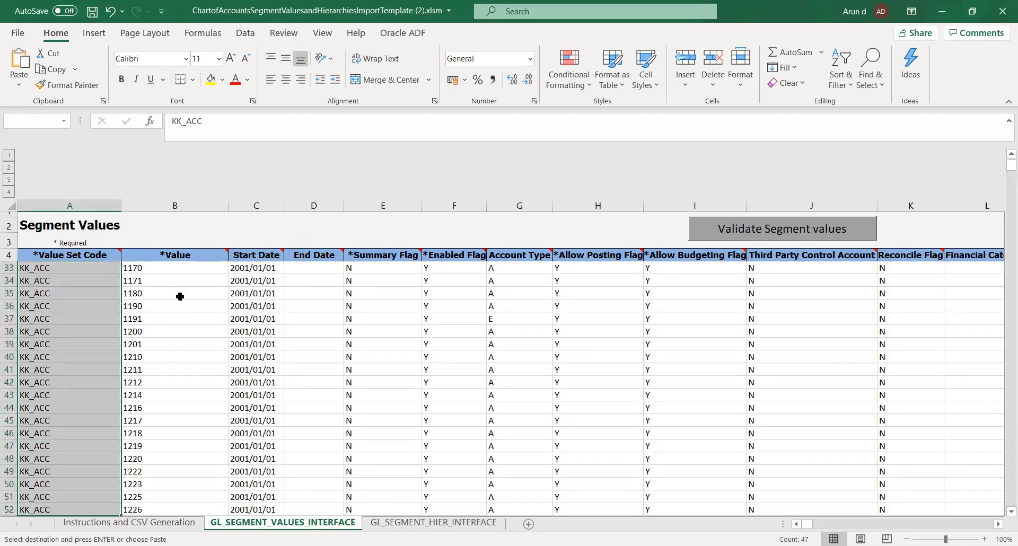
key(shift+Down)
key(shift+Down)
key(shift+Down)
key(shift+Down)
key(shift+Down)
key(shift+Down)
key(shift+Down)
key(shift+Down)
key(shift+Down)
key(shift+Down)
key(shift+Down)
key(shift+Down)
key(shift+Down)
key(shift+Down)
key(shift+Down)
key(shift+Down)
key(shift+Down)
key(shift+Down)
key(shift+Down)
key(shift+Down)
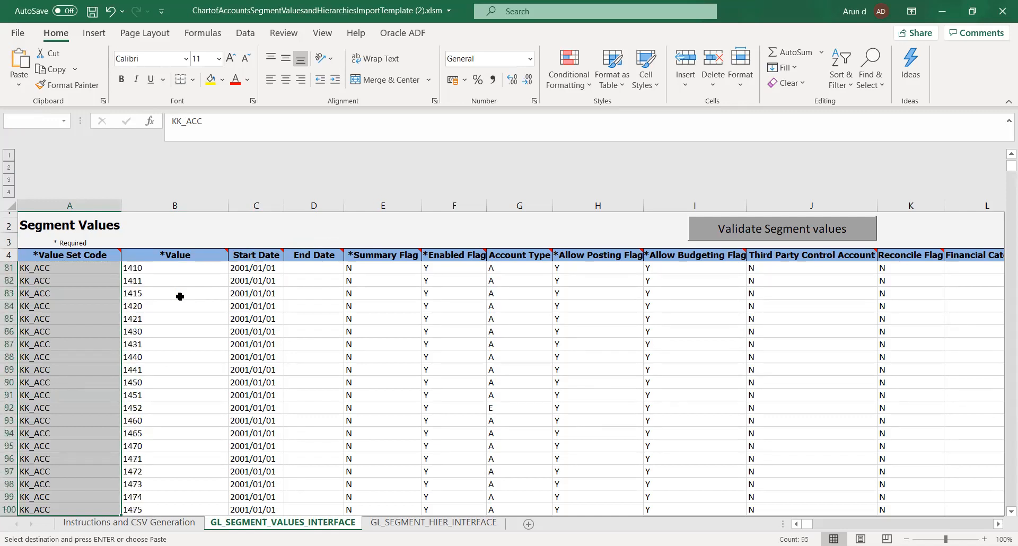
key(shift+Down)
key(shift+Down)
key(shift+Down)
key(shift+Down)
key(shift+Down)
key(shift+Down)
key(shift+Down)
key(shift+Down)
key(shift+Down)
key(shift+Down)
key(shift+Down)
key(shift+Down)
key(shift+Down)
key(shift+Down)
key(shift+Down)
key(shift+Down)
key(shift+Down)
key(shift+Down)
key(shift+Down)
key(shift+Down)
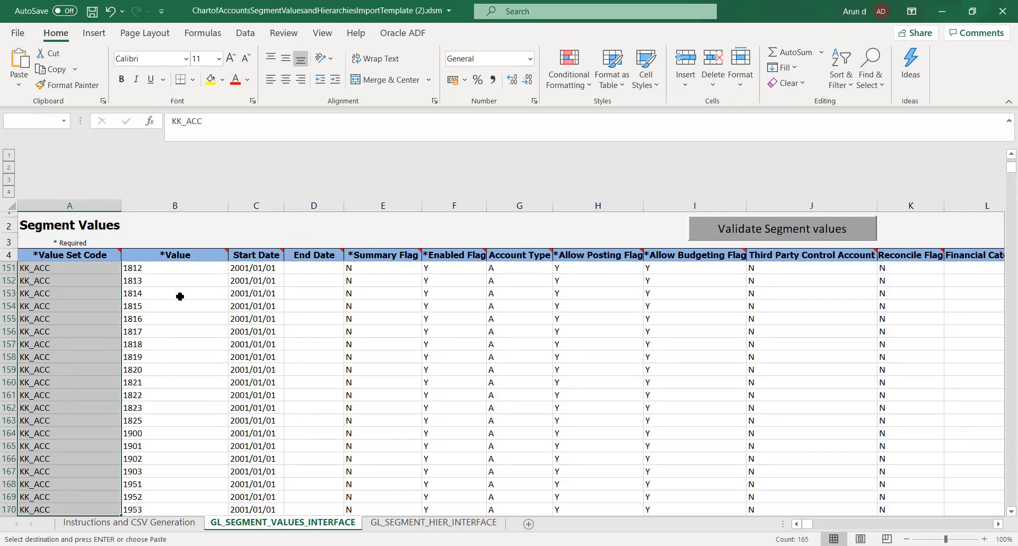
key(shift+Down)
key(shift+Down)
key(shift+Down)
key(shift+Down)
key(shift+Down)
key(shift+Down)
key(shift+Down)
key(shift+Down)
key(shift+Down)
key(shift+Down)
key(shift+Down)
key(shift+Down)
key(shift+Down)
key(shift+Down)
key(shift+Down)
key(shift+Down)
key(shift+Down)
key(shift+Down)
key(shift+Down)
key(shift+Down)
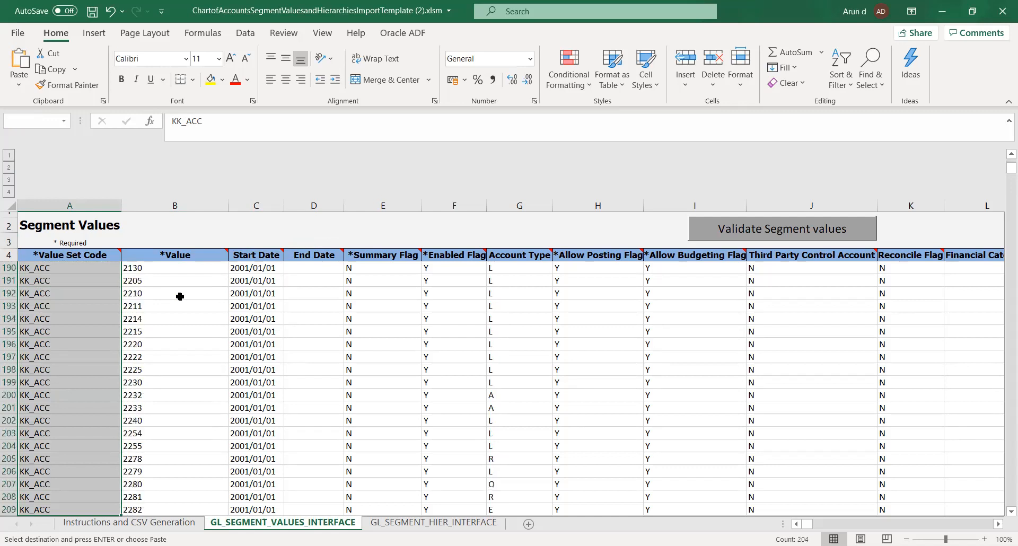
key(shift+Down)
key(shift+Down)
key(shift+Down)
key(shift+Down)
key(shift+Down)
key(shift+Down)
key(shift+Down)
key(shift+Down)
key(shift+Down)
key(shift+Down)
key(shift+Down)
key(shift+Down)
key(shift+Down)
key(shift+Down)
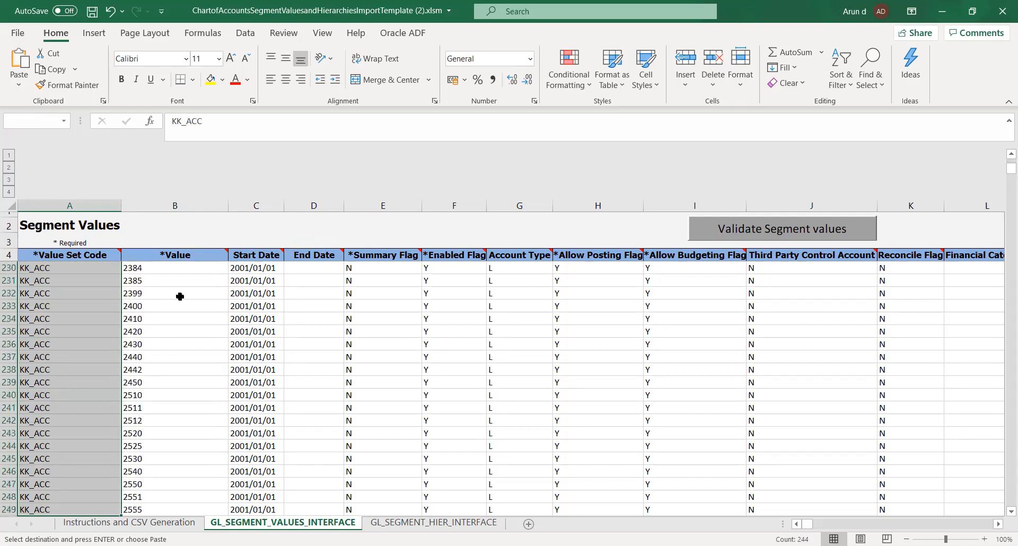
key(shift+Down)
key(shift+Down)
key(shift+Down)
key(shift+Down)
key(shift+Down)
key(shift+Down)
key(shift+Down)
key(shift+Down)
key(shift+Down)
key(shift+Down)
key(shift+Down)
key(shift+Down)
key(shift+Down)
key(shift+Down)
key(shift+Down)
key(shift+Down)
key(shift+Down)
key(shift+Down)
key(shift+Down)
key(shift+Down)
key(shift+Down)
key(shift+Down)
key(shift+Down)
key(shift+Down)
key(shift+Down)
key(shift+Down)
key(shift+Down)
key(shift+Down)
key(shift+Down)
key(shift+Down)
key(shift+Down)
key(shift+Down)
key(shift+Down)
key(shift+Down)
key(shift+Down)
key(shift+Down)
key(shift+Down)
key(shift+Down)
key(shift+Down)
key(shift+Down)
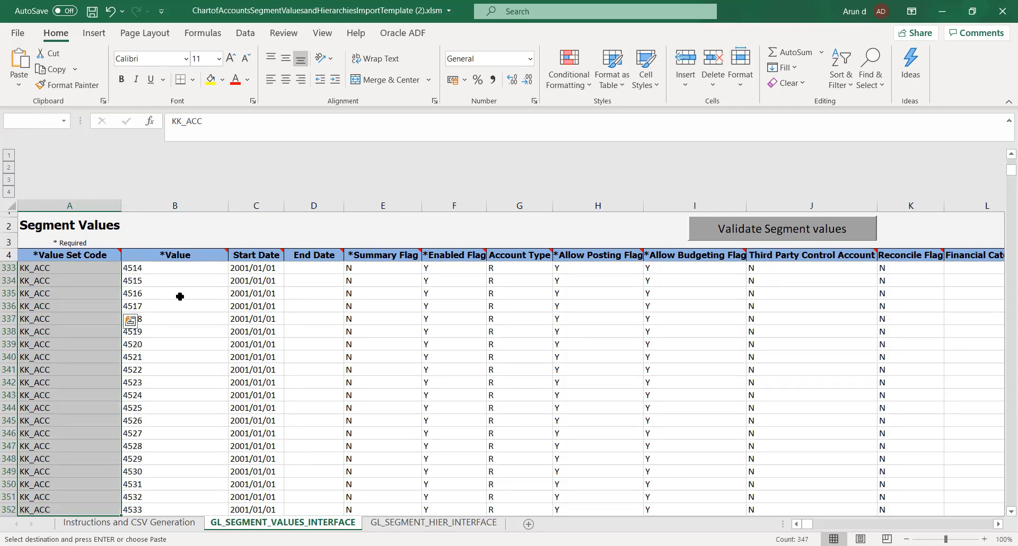
key(shift+Down)
key(shift+Down)
key(shift+Down)
key(shift+Down)
key(shift+Down)
key(shift+Down)
key(shift+Down)
key(shift+Down)
key(shift+Down)
key(shift+Down)
key(shift+Down)
key(shift+Down)
key(shift+Down)
key(shift+Down)
key(shift+Down)
key(shift+Down)
key(shift+Down)
key(shift+Down)
key(shift+Down)
key(shift+Down)
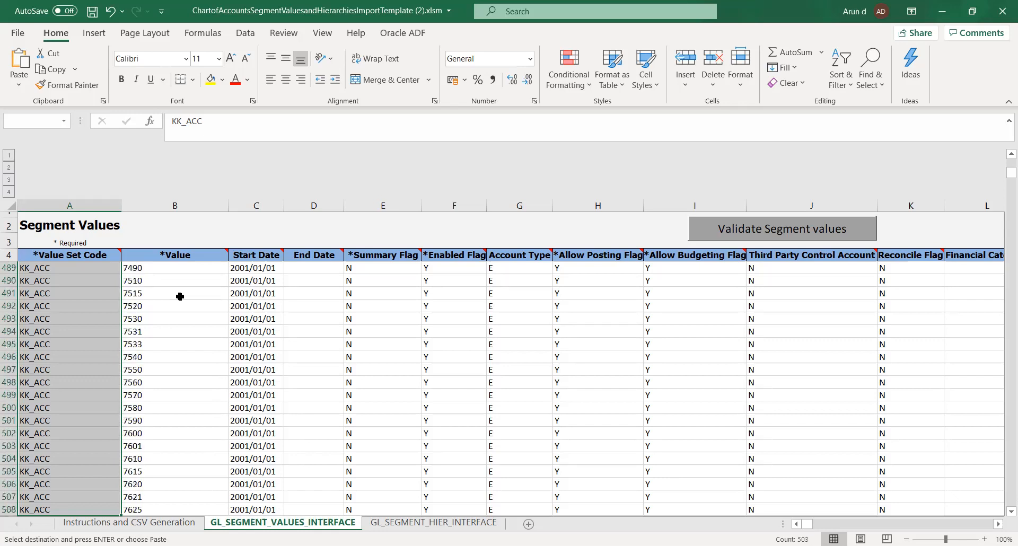
key(shift+Down)
key(shift+Down)
key(shift+Down)
key(shift+Down)
key(shift+Down)
key(shift+Down)
key(shift+Down)
key(shift+Down)
key(shift+Down)
key(shift+Down)
key(shift+Down)
key(shift+Down)
key(shift+Down)
key(shift+Down)
key(shift+Down)
key(shift+Down)
key(shift+Down)
key(shift+Down)
key(shift+Down)
key(shift+Down)
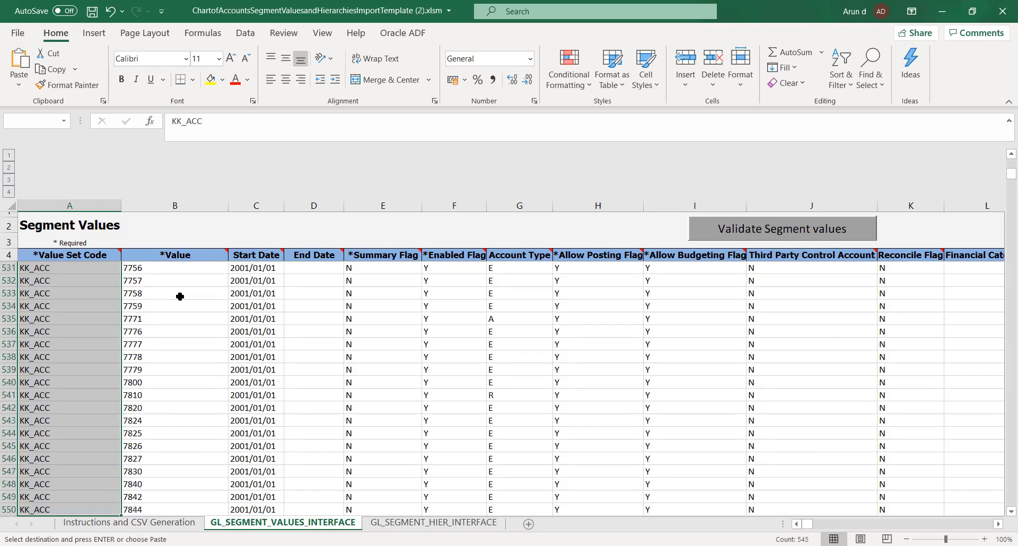
key(shift+Down)
key(shift+Down)
key(shift+Down)
key(shift+Down)
key(shift+Down)
key(shift+Down)
key(shift+Down)
key(shift+Down)
key(shift+Down)
key(shift+Down)
key(shift+Down)
key(shift+Down)
key(shift+Down)
key(shift+Down)
key(shift+Down)
key(shift+Down)
key(shift+Down)
key(shift+Down)
key(shift+Down)
key(shift+Down)
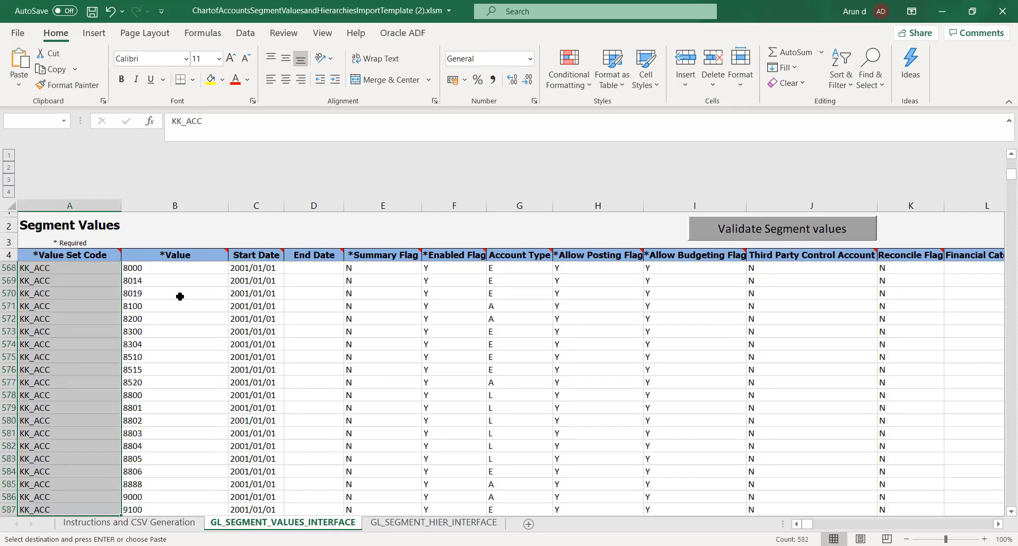
key(shift+Down)
key(shift+Down)
key(shift+Down)
key(shift+Down)
key(shift+Down)
key(shift+Down)
key(shift+Down)
key(shift+Down)
key(shift+Down)
key(shift+Down)
key(shift+Down)
key(shift+Down)
key(shift+Down)
key(shift+Down)
key(shift+Down)
key(shift+Down)
key(shift+Down)
key(shift+Down)
key(shift+Down)
key(shift+Down)
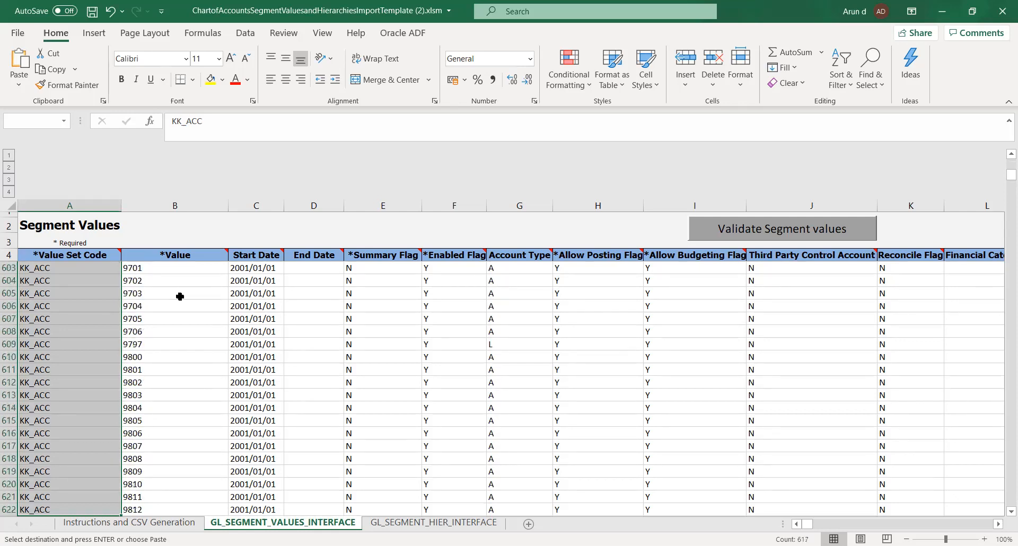
key(shift+Up)
key(shift+Up)
key(shift+Up)
key(shift+Up)
key(shift+Up)
key(shift+Up)
key(shift+Up)
key(shift+Up)
key(shift+Up)
key(shift+Up)
key(shift+Up)
key(shift+Up)
key(shift+Down)
key(shift+Down)
key(ctrl+v)
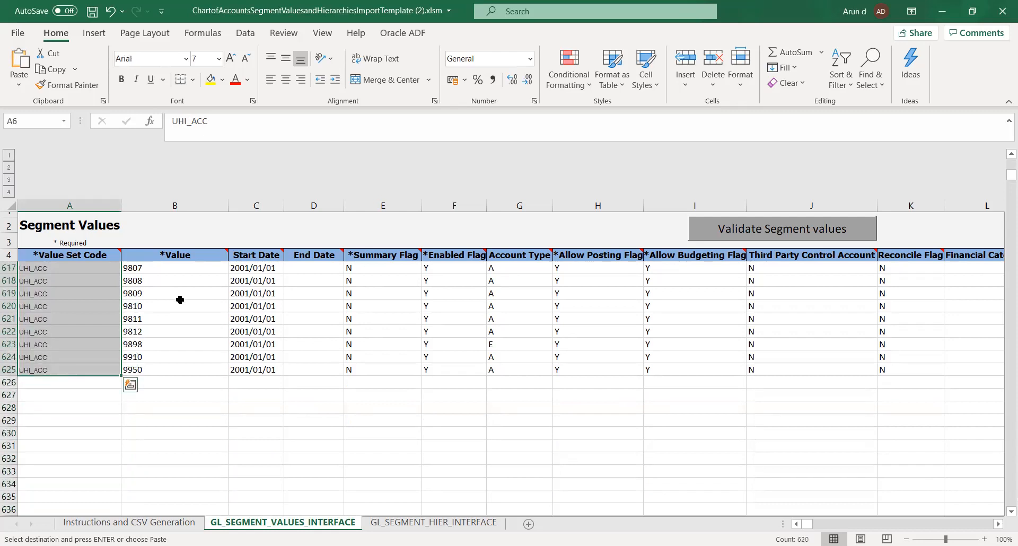
Check the Value Set Code column back up to row 5 and save the template, accepting the personal information notice.
scroll(197, 388, up, 10)
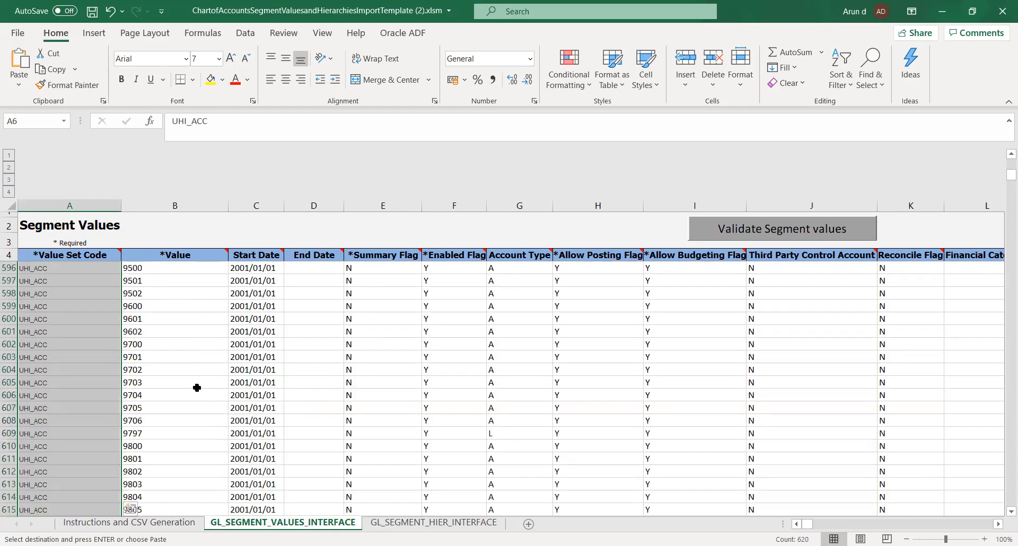
click(196, 388)
scroll(645, 290, up, 20)
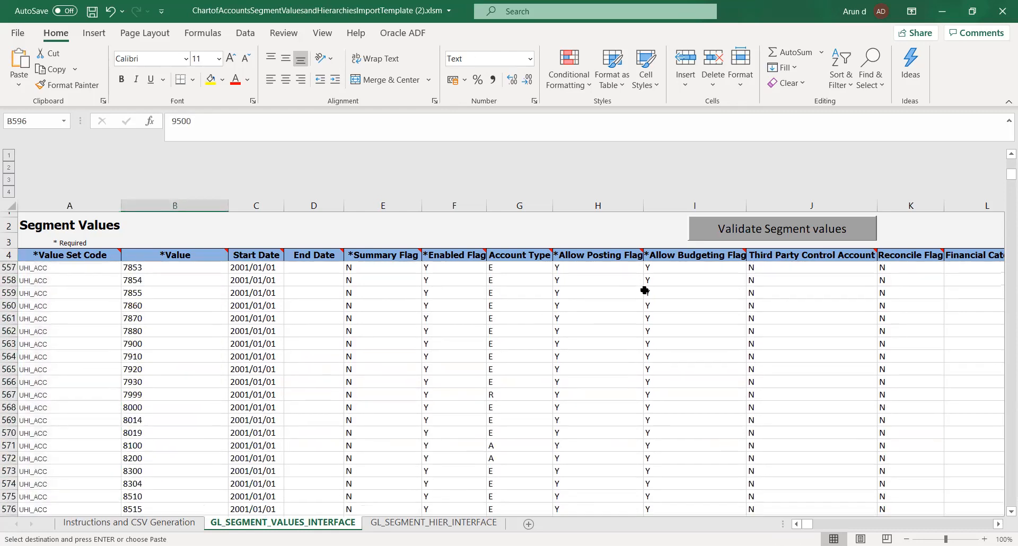
scroll(645, 290, up, 20)
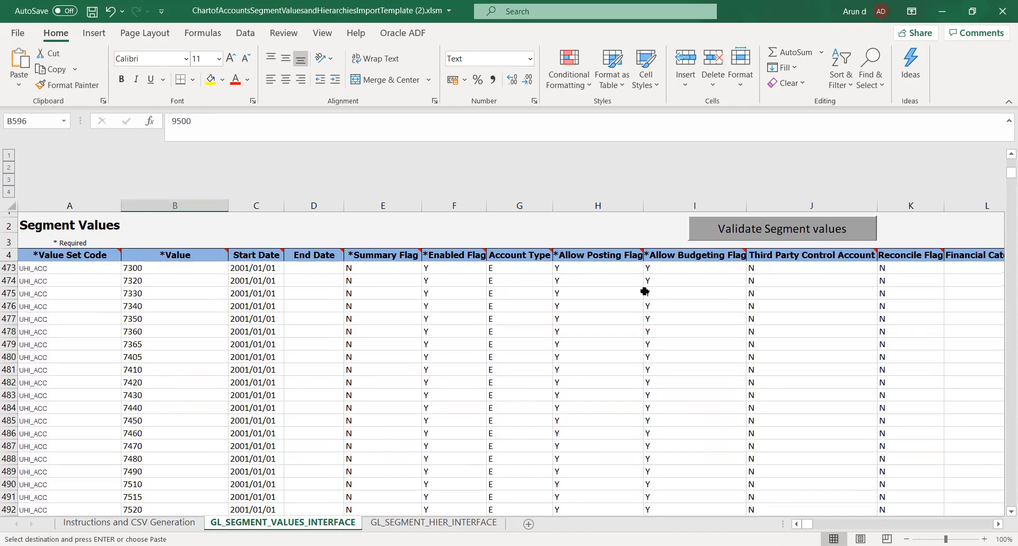
scroll(494, 305, up, 9)
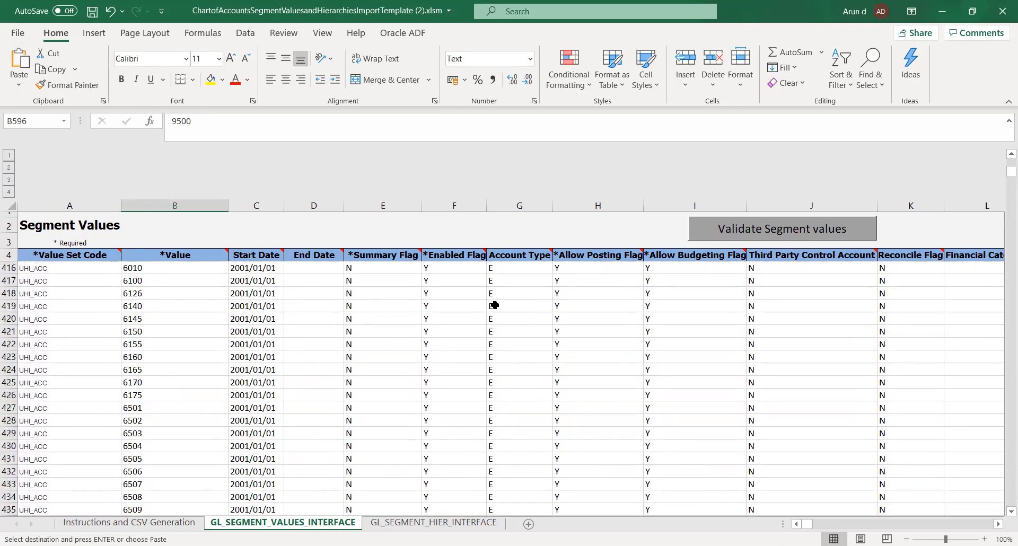
drag(1007, 172, 1002, 153)
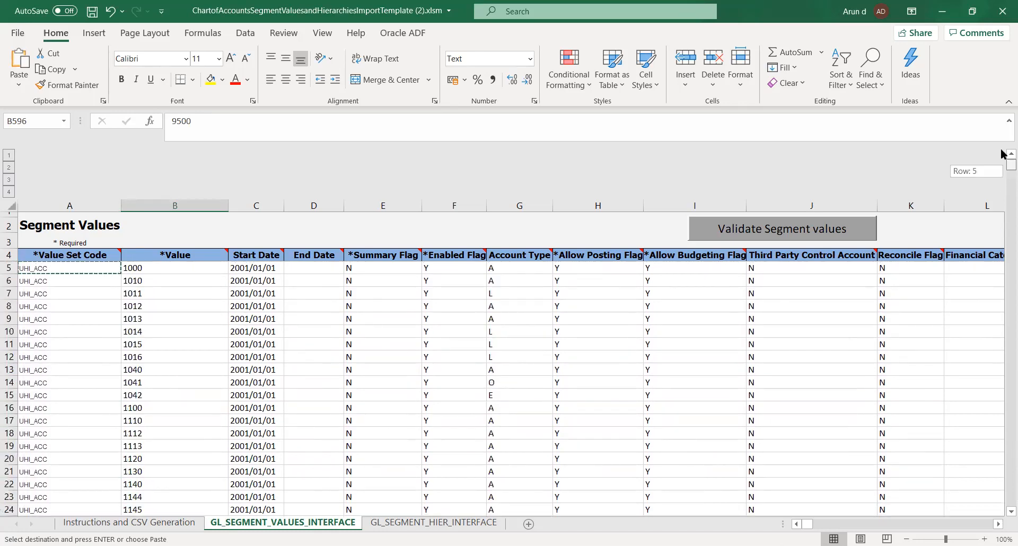
click(387, 294)
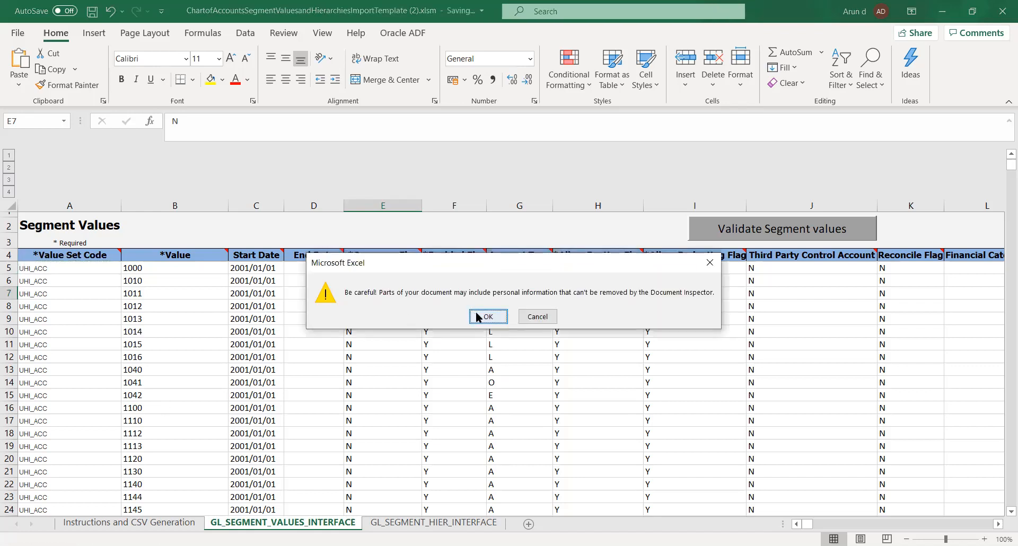
click(477, 316)
Look over the first account entries in the Value column.
click(323, 343)
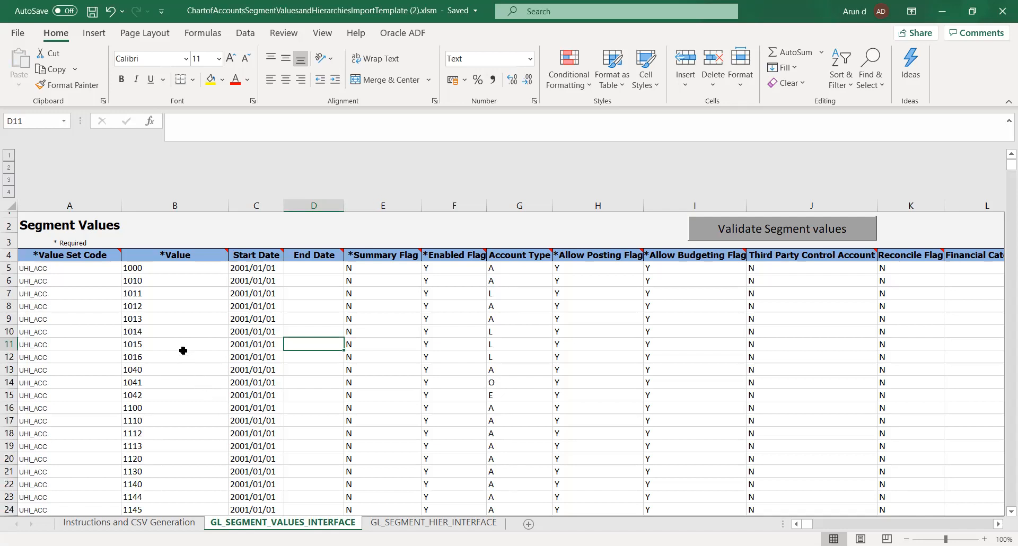
click(161, 283)
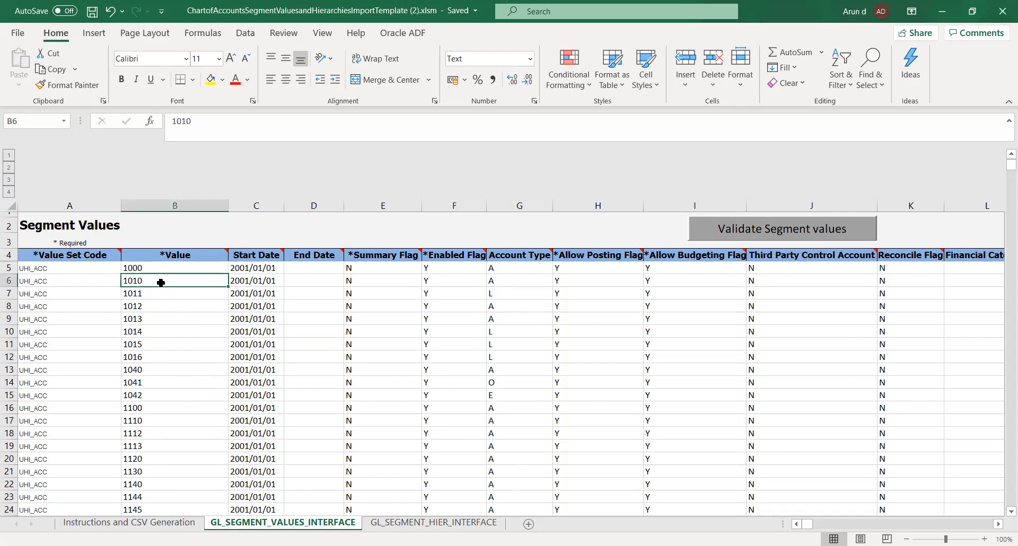
click(154, 295)
click(158, 305)
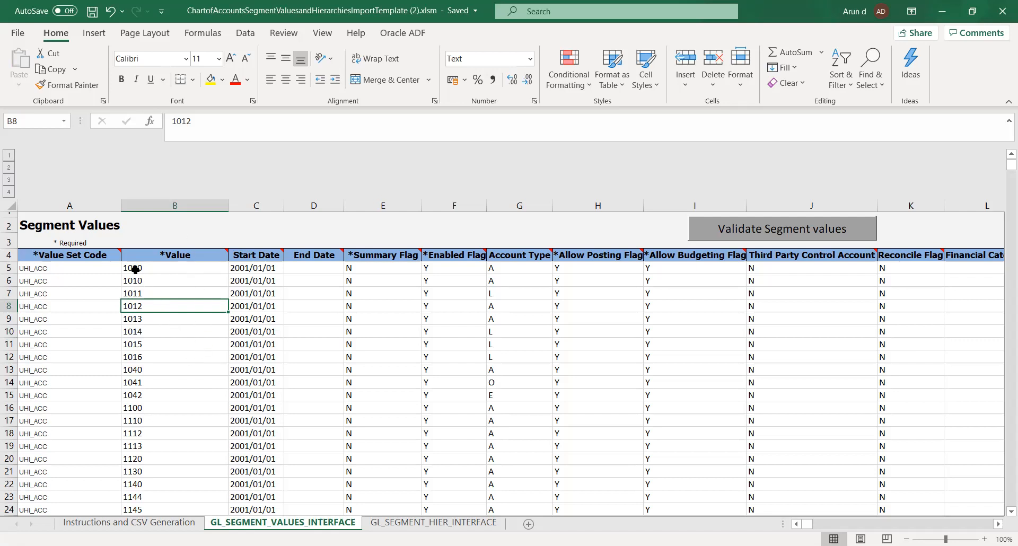
Look over the account values and their value set codes and start dates in the first rows of the segment values sheet.
drag(135, 270, 180, 396)
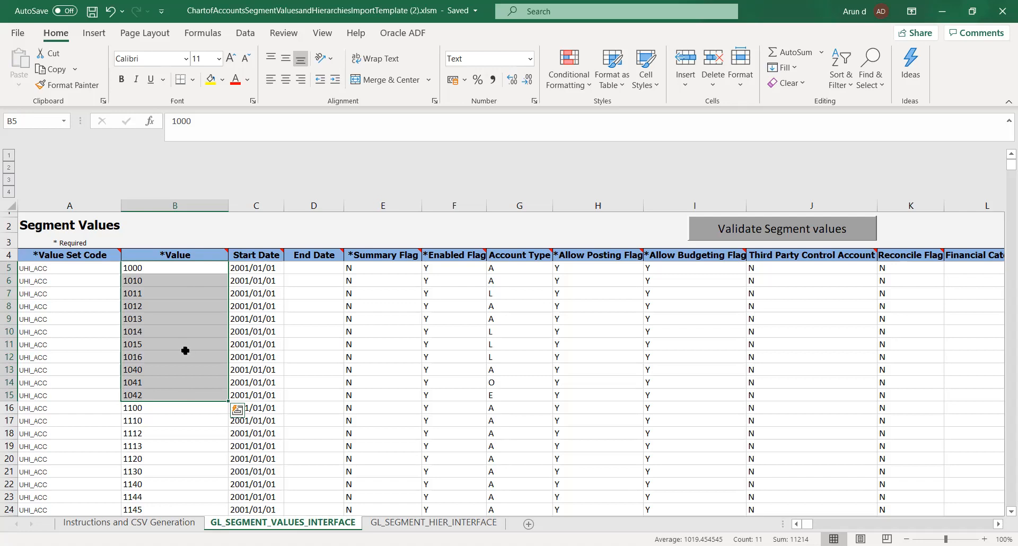
click(171, 292)
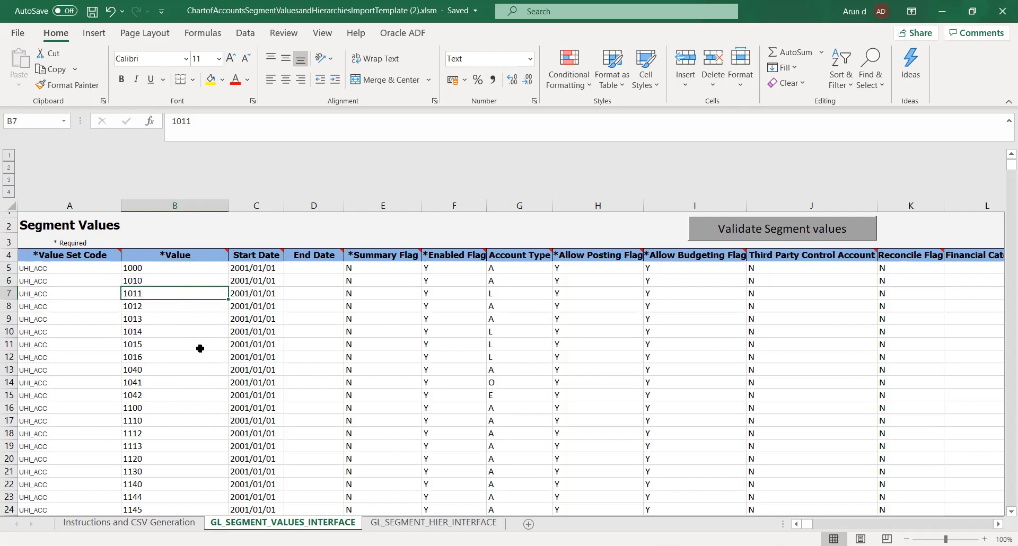
scroll(426, 325, down, 5)
scroll(425, 326, up, 5)
click(47, 281)
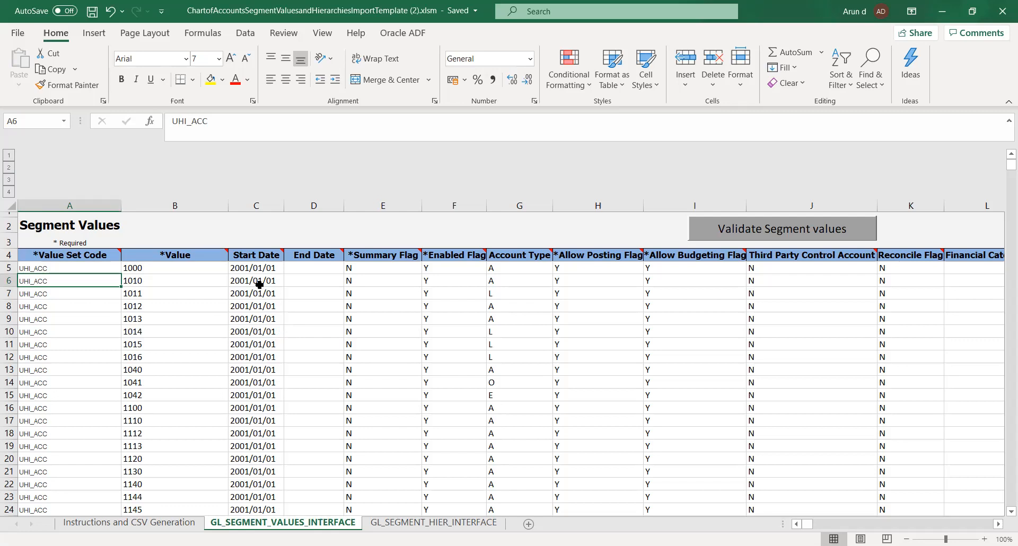
key(Right)
key(Right)
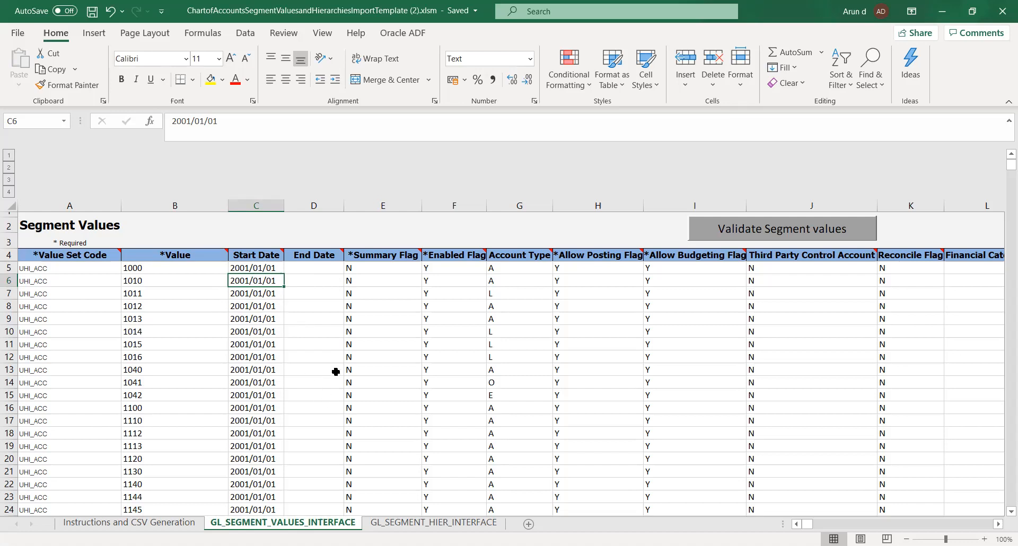
Replace the value set code in A5 of GL_SEGMENT_HIER_INTERFACE with UHI_ACC from the segment values sheet, and copy that cell.
click(47, 304)
key(ctrl+c)
click(397, 526)
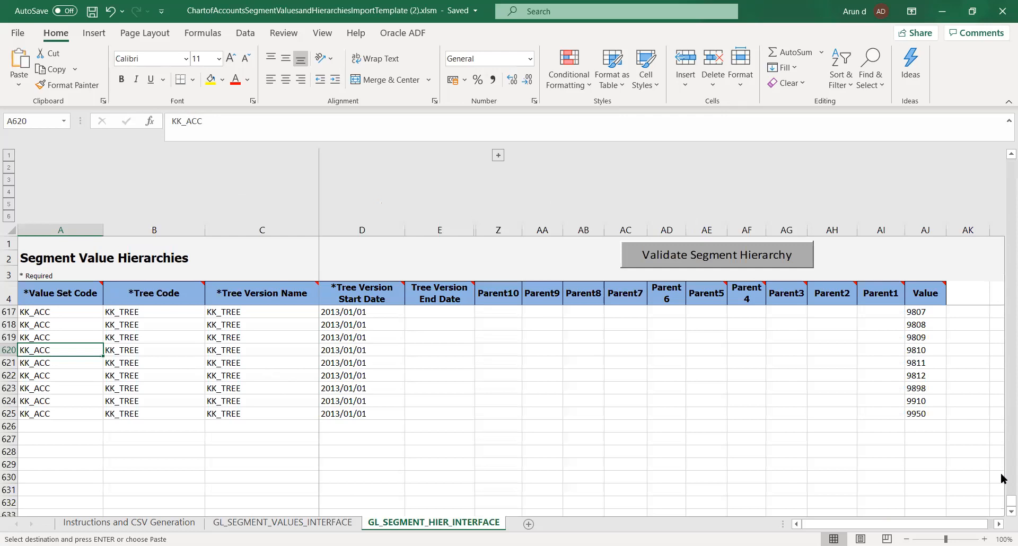
drag(1001, 503, 1002, 159)
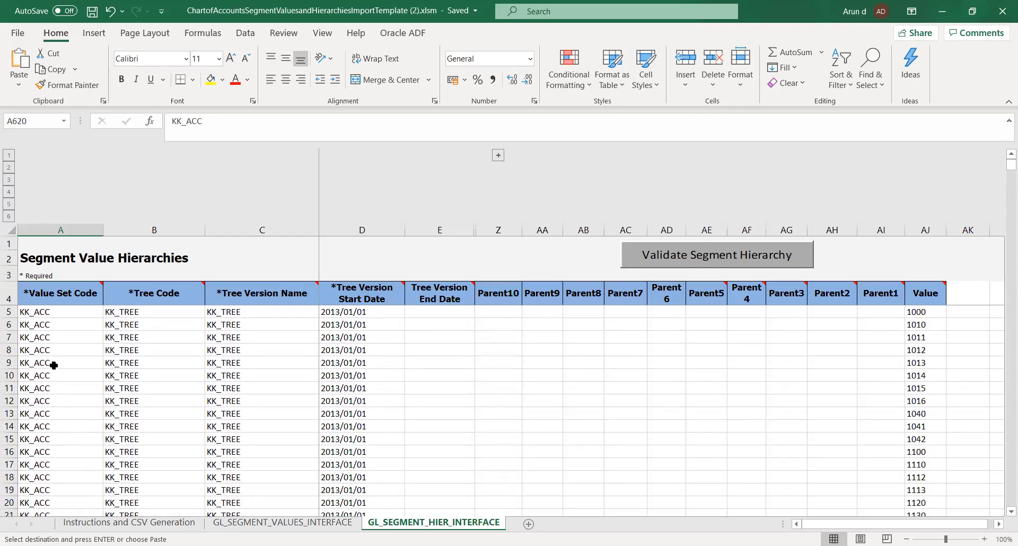
click(44, 314)
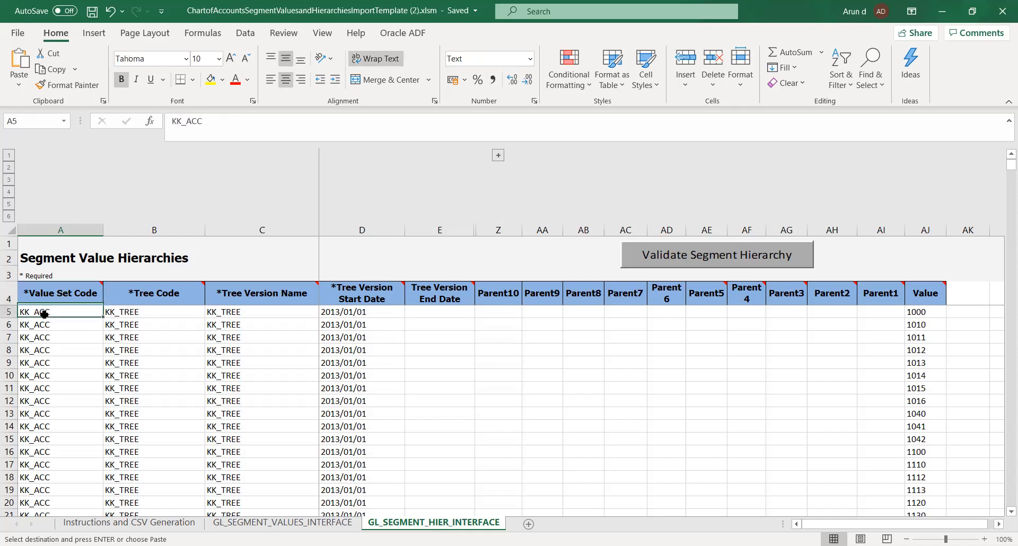
key(ctrl+v)
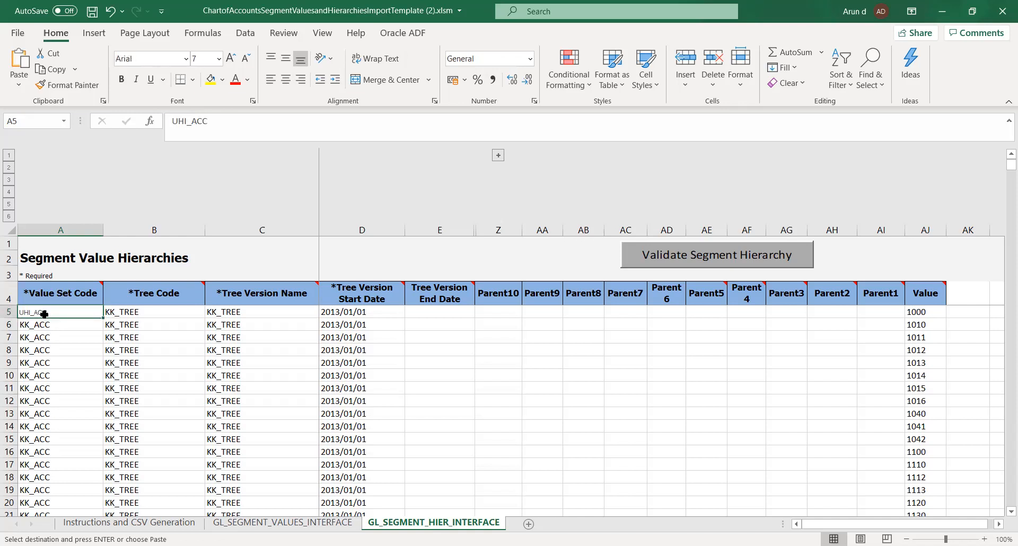
key(ctrl+c)
key(Down)
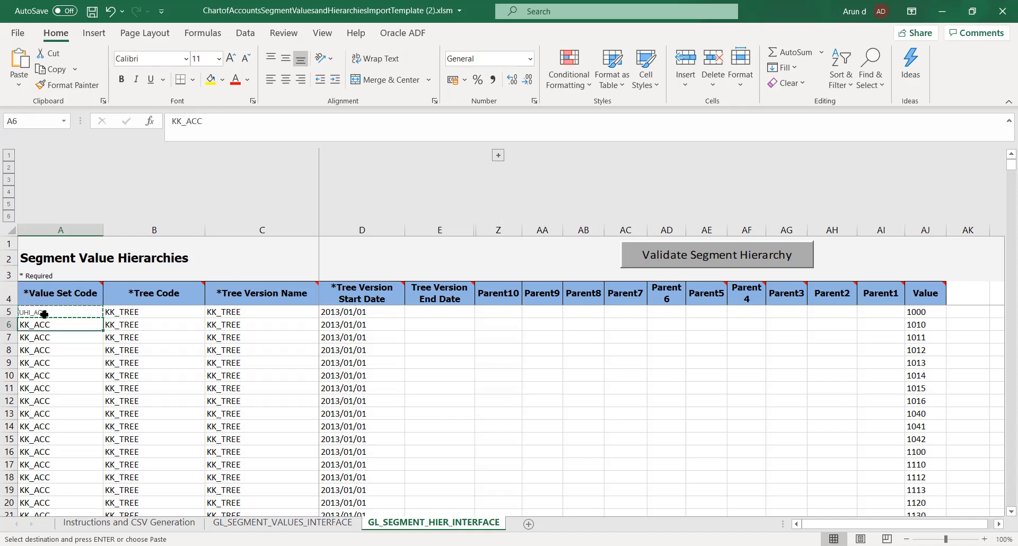
key(shift+Down)
key(shift+Down)
key(shift+Down)
key(shift+Down)
key(shift+Down)
key(shift+Down)
key(shift+Down)
key(shift+Down)
key(shift+Down)
key(shift+Down)
key(shift+Down)
key(shift+Down)
key(shift+Down)
key(shift+Down)
key(shift+Down)
key(shift+Down)
key(shift+Down)
key(shift+Down)
key(shift+Down)
key(shift+Down)
key(shift+Down)
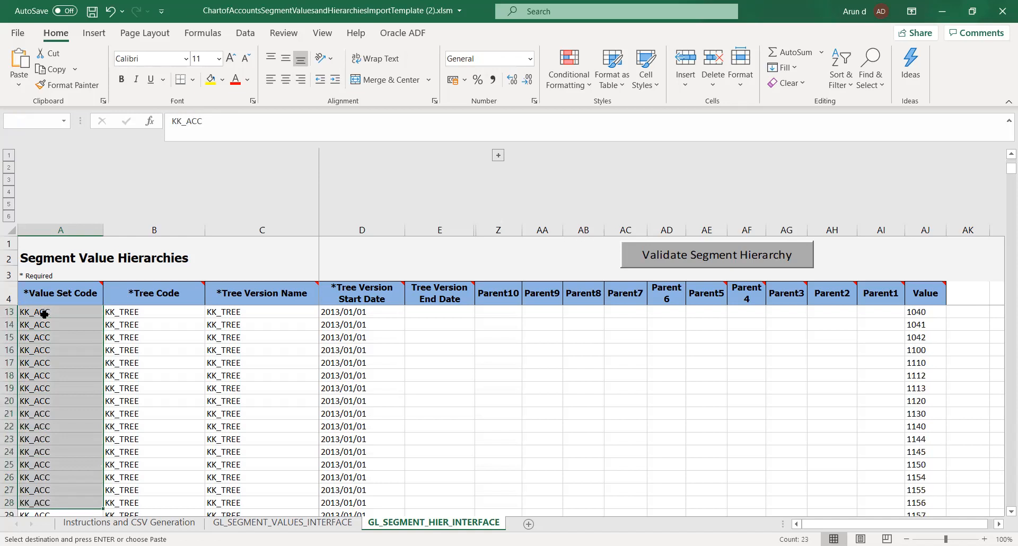
key(shift+Down)
key(shift+Down)
key(shift+Down)
key(shift+Down)
key(shift+Down)
key(shift+Down)
key(shift+Down)
key(shift+Down)
key(shift+Down)
key(shift+Down)
key(shift+Down)
key(shift+Down)
key(shift+Down)
key(shift+Down)
key(shift+Down)
key(shift+Down)
key(shift+Down)
key(shift+Down)
key(shift+Down)
key(shift+Down)
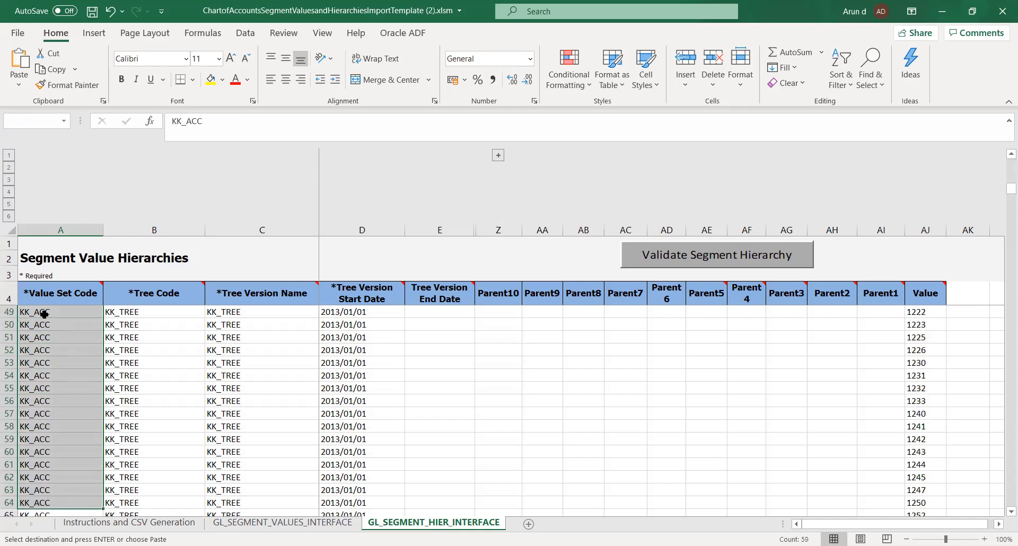
key(shift+Down)
key(shift+Down)
key(shift+Down)
key(shift+Down)
key(shift+Down)
key(shift+Down)
key(shift+Down)
key(shift+Down)
key(shift+Down)
key(shift+Down)
key(shift+Down)
key(shift+Down)
key(shift+Down)
key(shift+Down)
key(shift+Down)
key(shift+Down)
key(shift+Down)
key(shift+Down)
key(shift+Down)
key(shift+Down)
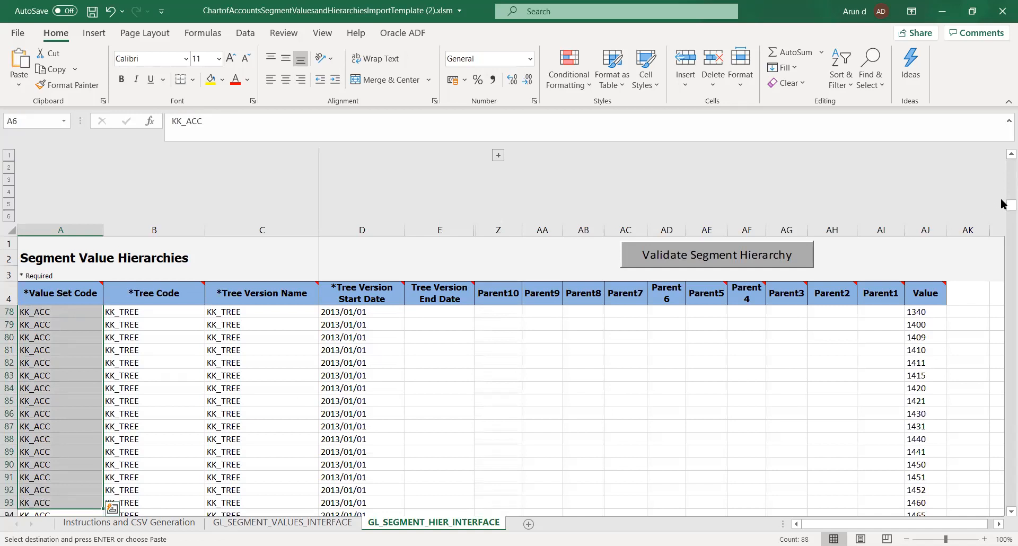
drag(1002, 205, 1004, 141)
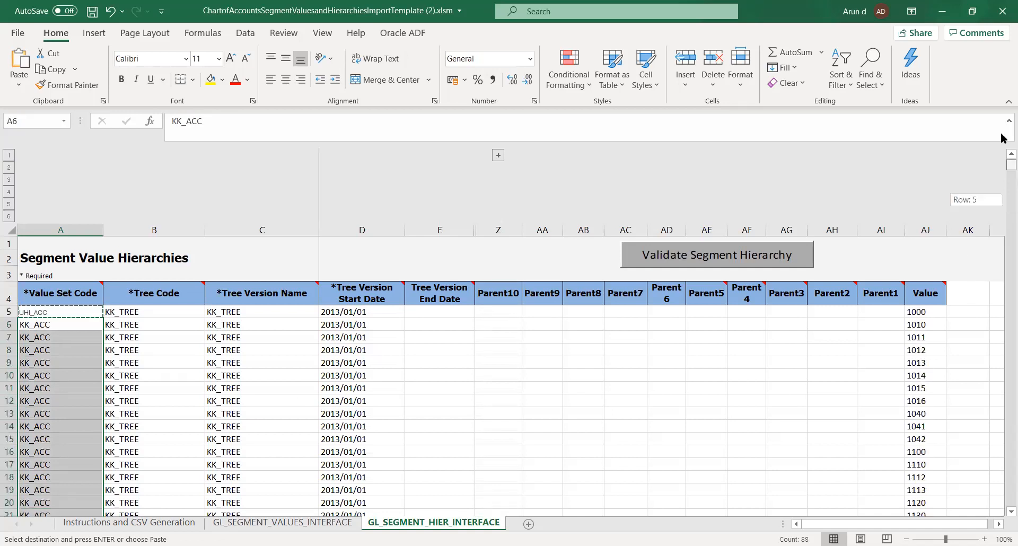
Replace the Tree Code and Tree Version Name in row 5, cells B5 and C5, with the UHI_ACC code from A5.
click(78, 313)
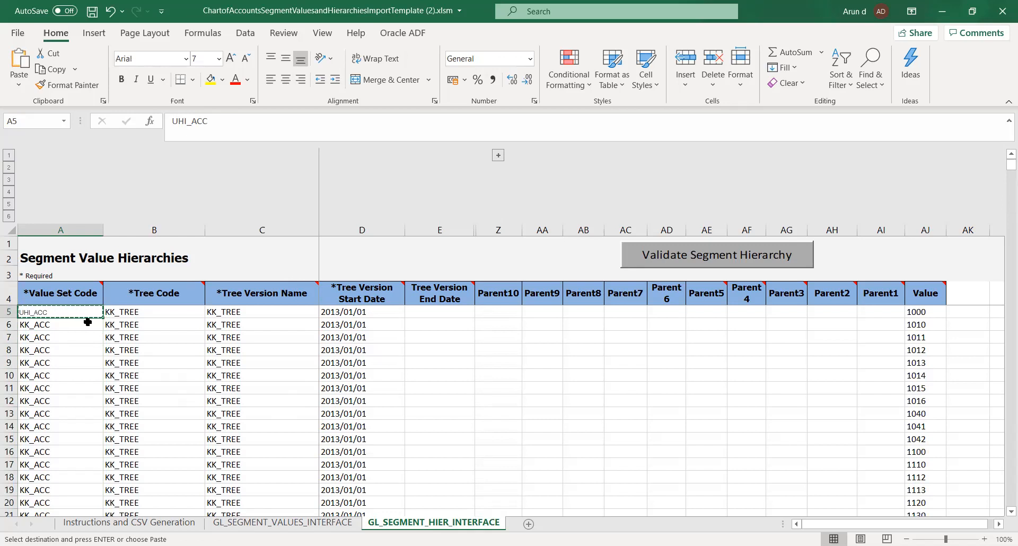
key(Right)
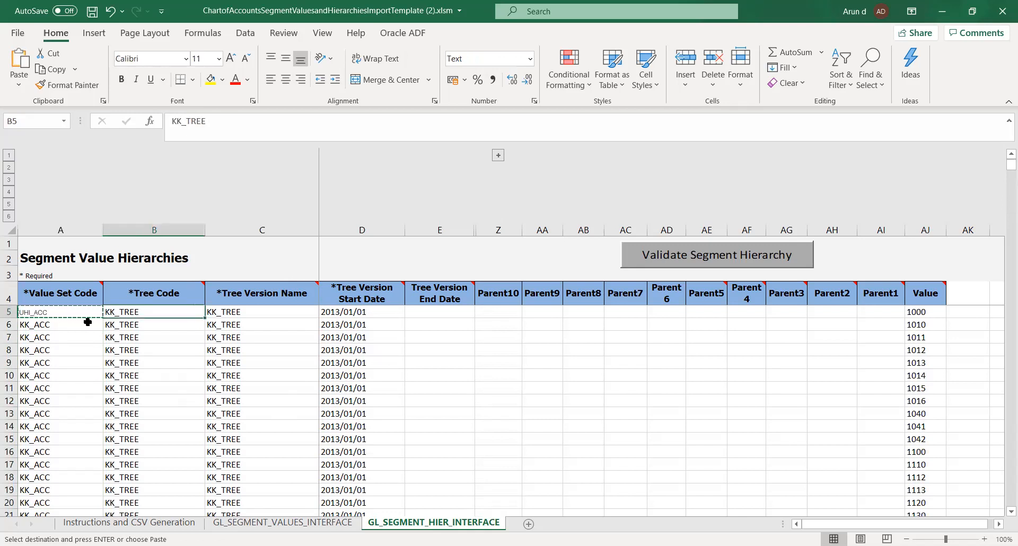
key(shift+Right)
key(ctrl+v)
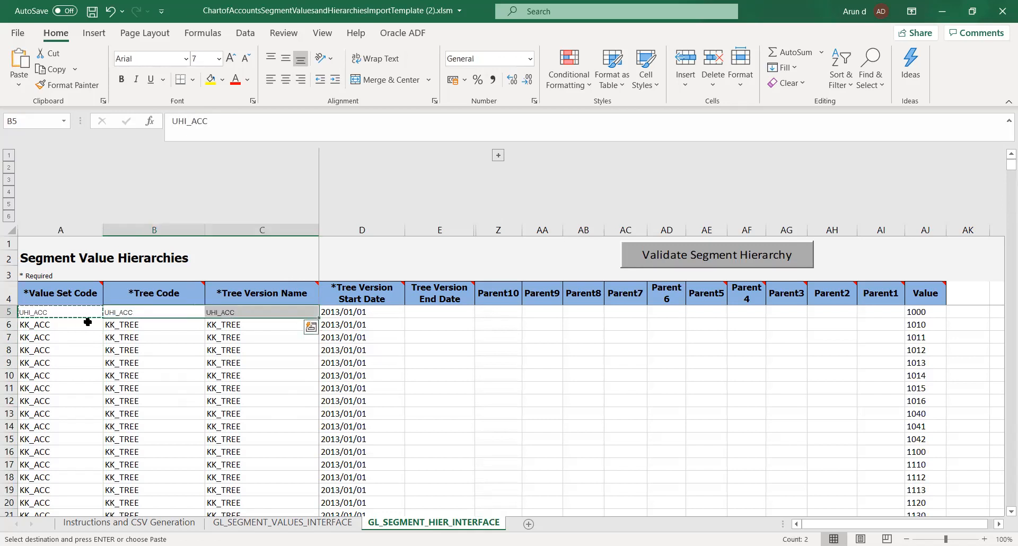
Copy the UHI_ACC entries in A5:C5 down over the remaining hierarchy rows, starting at A6.
key(Left)
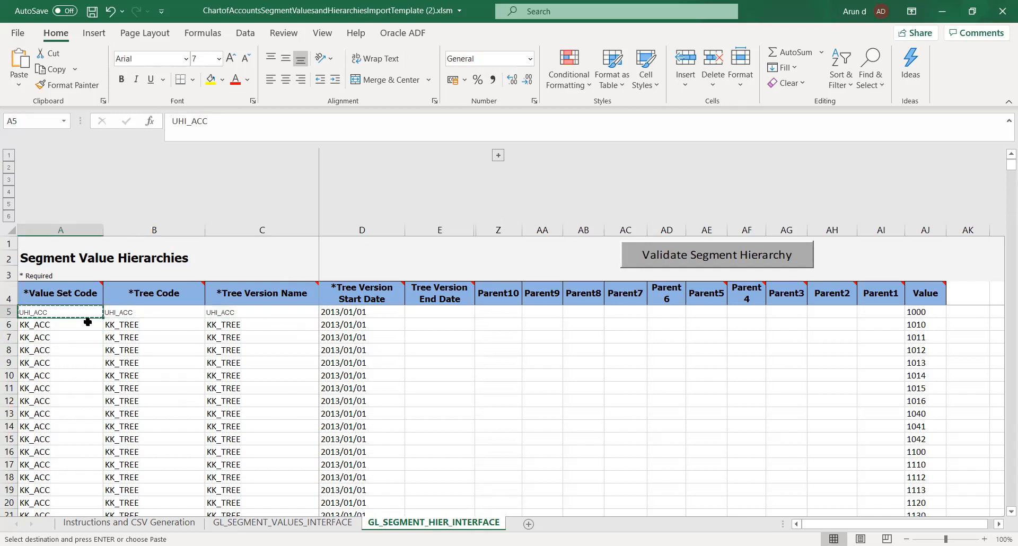
key(shift+Right)
key(shift+Right)
key(ctrl+c)
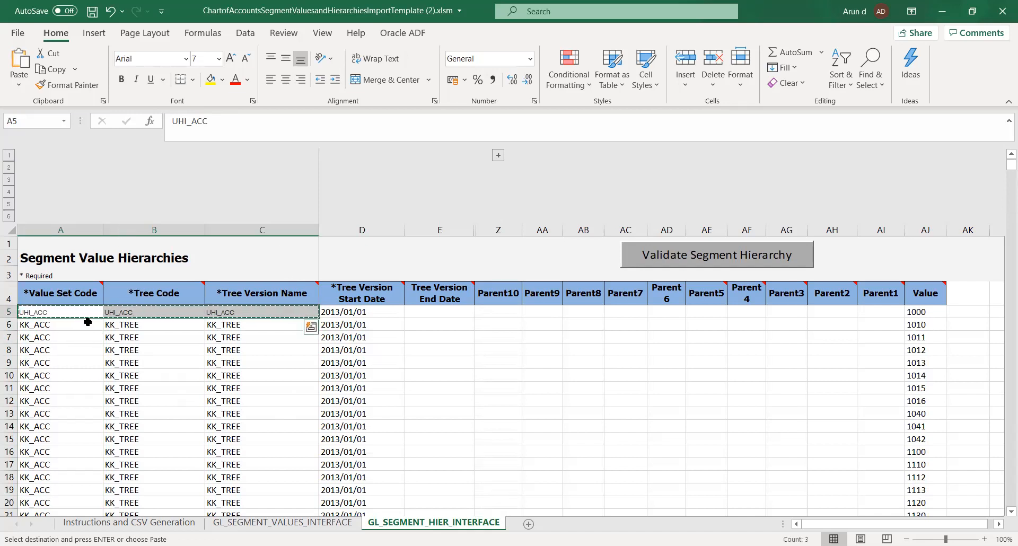
key(Down)
key(shift+Down)
key(shift+Down)
key(shift+Down)
key(shift+Down)
key(shift+Down)
key(shift+Down)
key(shift+Down)
key(shift+Down)
key(shift+Down)
key(shift+Down)
key(shift+Down)
key(shift+Down)
key(shift+Down)
key(shift+Down)
key(shift+Down)
key(shift+Down)
key(shift+Down)
key(shift+Down)
key(shift+Down)
key(shift+Down)
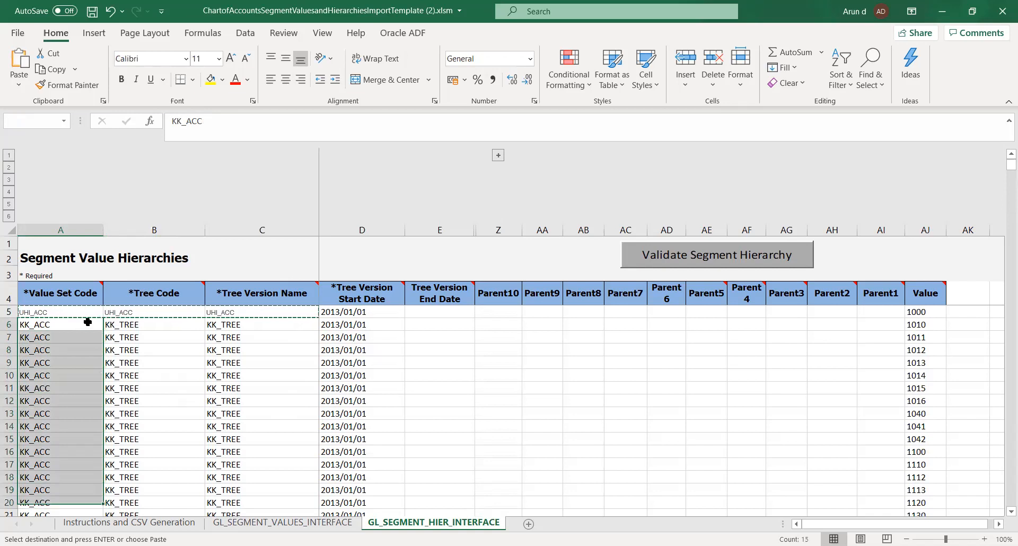
key(shift+Down)
key(shift+Down)
key(shift+Down)
key(shift+Down)
key(shift+Down)
key(shift+Down)
key(shift+Down)
key(shift+Down)
key(shift+Down)
key(shift+Down)
key(shift+Down)
key(shift+Down)
key(shift+Down)
key(shift+Down)
key(shift+Down)
key(shift+Down)
key(shift+Down)
key(shift+Down)
key(shift+Down)
key(shift+Down)
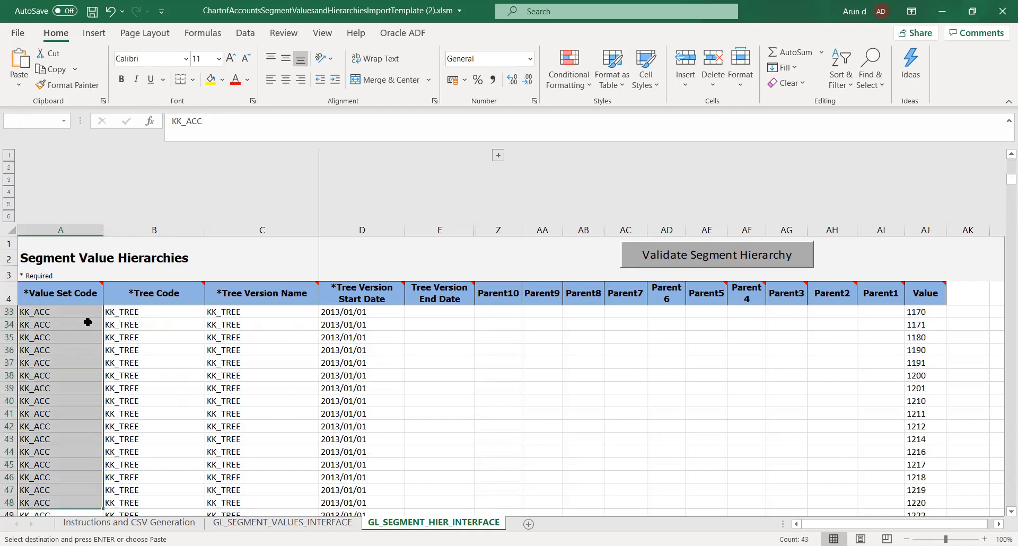
key(shift+Down)
key(shift+Down)
key(shift+Down)
key(shift+Down)
key(shift+Down)
key(shift+Down)
key(shift+Down)
key(shift+Down)
key(shift+Down)
key(shift+Down)
key(shift+Down)
key(shift+Down)
key(shift+Down)
key(shift+Down)
key(shift+Down)
key(shift+Down)
key(shift+Down)
key(shift+Down)
key(shift+Down)
key(shift+Down)
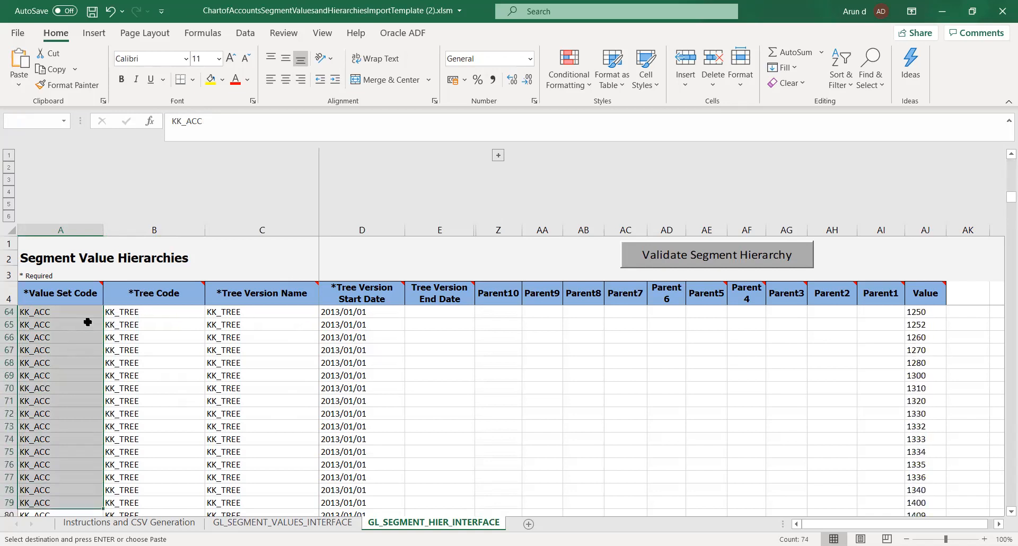
key(shift+Down)
key(shift+Down)
key(shift+Down)
key(shift+Down)
key(shift+Down)
key(shift+Down)
key(shift+Down)
key(shift+Down)
key(shift+Down)
key(shift+Down)
key(shift+Down)
key(shift+Down)
key(shift+Down)
key(shift+Down)
key(shift+Down)
key(shift+Down)
key(shift+Down)
key(shift+Down)
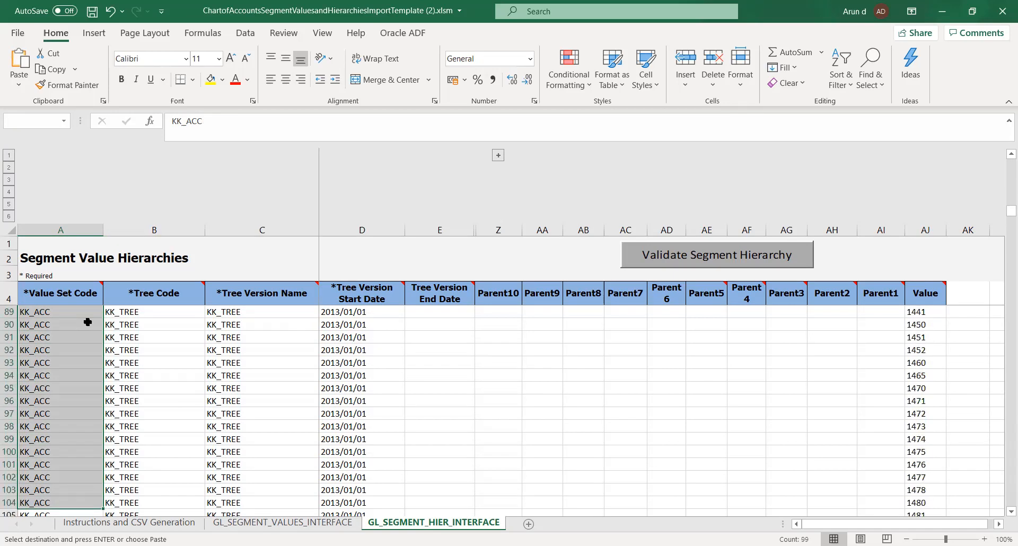
key(shift+Down)
key(shift+Down)
key(shift+Down)
key(shift+Down)
key(shift+Down)
key(shift+Down)
key(shift+Down)
key(shift+Down)
key(shift+Down)
key(shift+Down)
key(shift+Down)
key(shift+Down)
key(shift+Down)
key(shift+Down)
key(shift+Down)
key(shift+Down)
key(shift+Down)
key(shift+Down)
key(shift+Down)
key(shift+Down)
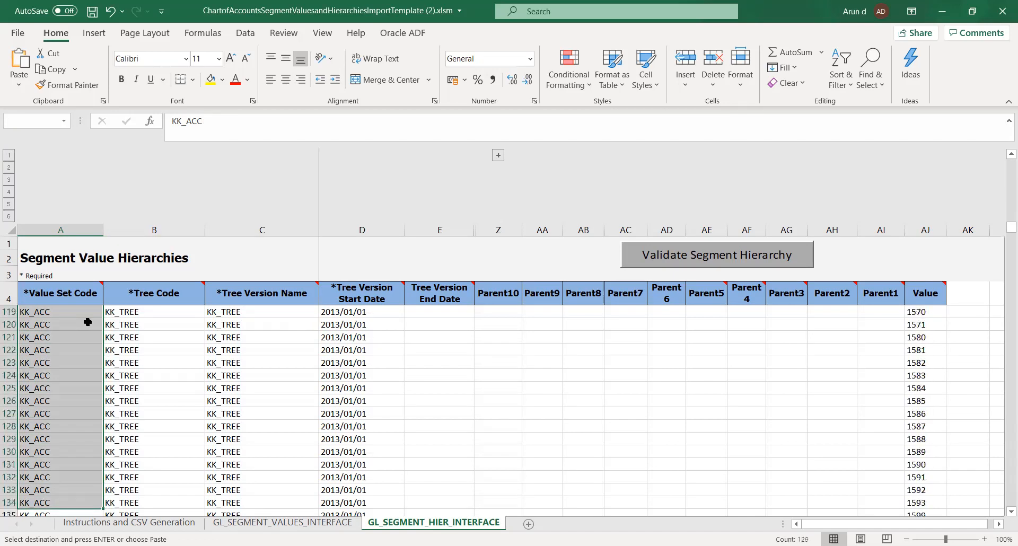
key(shift+Down)
key(shift+Down)
key(shift+Down)
key(shift+Down)
key(shift+Down)
key(shift+Down)
key(shift+Down)
key(shift+Down)
key(shift+Down)
key(shift+Down)
key(shift+Down)
key(shift+Down)
key(shift+Down)
key(shift+Down)
key(shift+Down)
key(shift+Down)
key(shift+Down)
key(shift+Down)
key(shift+Down)
key(shift+Down)
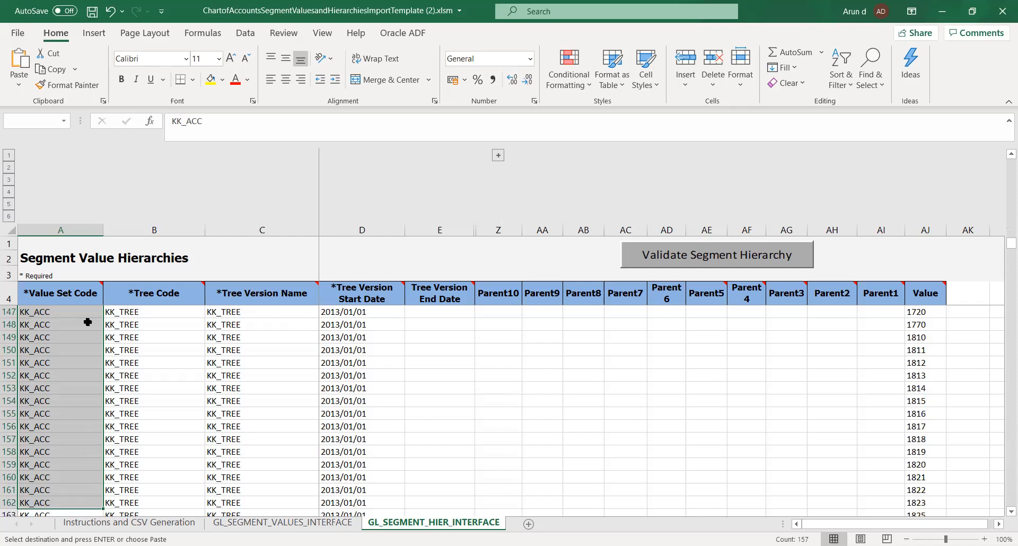
key(shift+Down)
key(shift+Down)
key(shift+Down)
key(shift+Down)
key(shift+Down)
key(shift+Down)
key(shift+Down)
key(shift+Down)
key(shift+Down)
key(shift+Down)
key(shift+Down)
key(shift+Down)
key(shift+Down)
key(shift+Down)
key(shift+Down)
key(shift+Down)
key(shift+Down)
key(shift+Down)
key(shift+Down)
key(shift+Down)
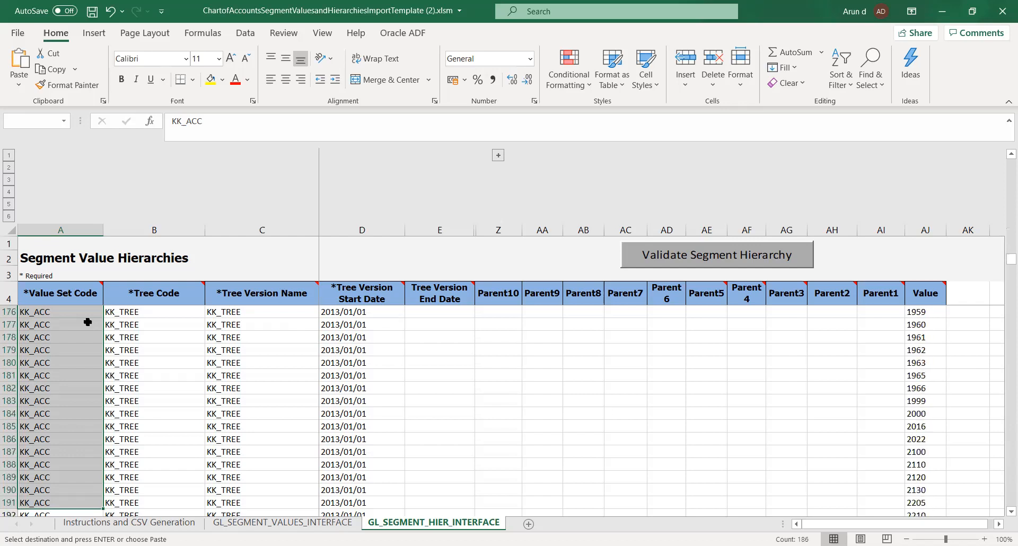
key(shift+Down)
key(shift+Down)
key(shift+Down)
key(shift+Down)
key(shift+Down)
key(shift+Down)
key(shift+Down)
key(shift+Down)
key(shift+Down)
key(shift+Down)
key(shift+Down)
key(shift+Down)
key(shift+Down)
key(shift+Down)
key(shift+Down)
key(shift+Down)
key(shift+Down)
key(shift+Down)
key(shift+Down)
key(shift+Down)
key(shift+Down)
key(shift+Down)
key(shift+Down)
key(shift+Down)
key(shift+Down)
key(shift+Down)
key(shift+Down)
key(shift+Down)
key(shift+Down)
key(shift+Down)
key(shift+Down)
key(shift+Down)
key(shift+Down)
key(shift+Down)
key(shift+Down)
key(shift+Down)
key(shift+Down)
key(shift+Down)
key(shift+Down)
key(shift+Down)
key(shift+Down)
key(shift+Down)
key(shift+Down)
key(shift+Down)
key(shift+Down)
key(shift+Down)
key(shift+Down)
key(shift+Down)
key(shift+Down)
key(shift+Down)
key(shift+Down)
key(shift+Down)
key(shift+Down)
key(shift+Down)
key(shift+Down)
key(shift+Down)
key(shift+Down)
key(shift+Down)
key(shift+Down)
key(shift+Down)
key(shift+Down)
key(shift+Down)
key(shift+Down)
key(shift+Down)
key(shift+Down)
key(shift+Down)
key(shift+Down)
key(shift+Down)
key(shift+Down)
key(shift+Down)
key(shift+Down)
key(shift+Down)
key(shift+Down)
key(shift+Down)
key(shift+Down)
key(shift+Down)
key(shift+Down)
key(shift+Down)
key(shift+Down)
key(shift+Down)
key(shift+Down)
key(shift+Down)
key(shift+Down)
key(shift+Down)
key(shift+Down)
key(shift+Down)
key(shift+Down)
key(shift+Down)
key(shift+Down)
key(shift+Down)
key(shift+Down)
key(shift+Down)
key(shift+Down)
key(shift+Down)
key(shift+Down)
key(shift+Down)
key(shift+Down)
key(shift+Down)
key(shift+Down)
key(shift+Down)
key(shift+Down)
key(shift+Down)
key(shift+Down)
key(shift+Down)
key(shift+Down)
key(shift+Down)
key(shift+Down)
key(shift+Down)
key(shift+Down)
key(shift+Down)
key(shift+Down)
key(shift+Down)
key(shift+Down)
key(shift+Down)
key(shift+Down)
key(shift+Down)
key(shift+Down)
key(shift+Down)
key(shift+Down)
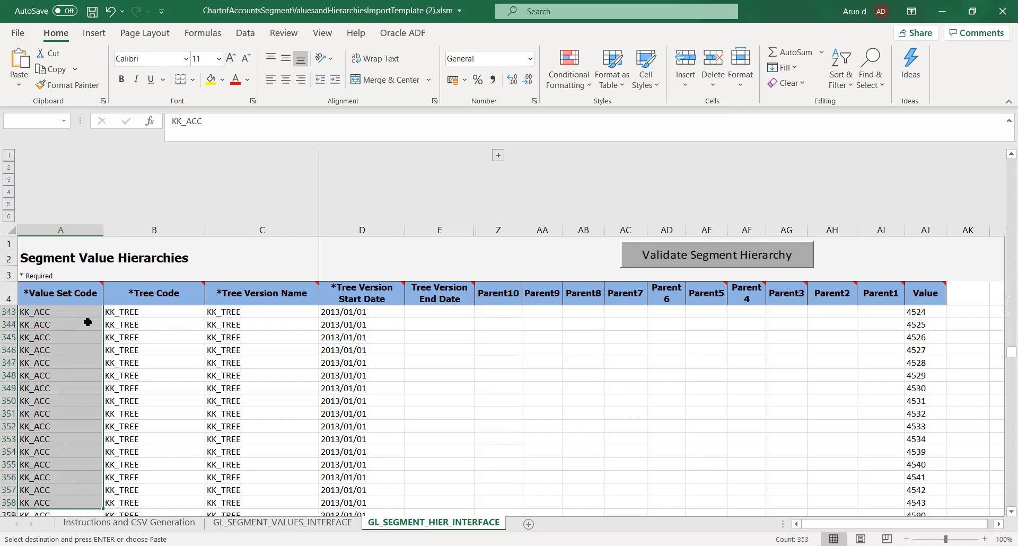
key(shift+Down)
key(shift+Down)
key(shift+Down)
key(shift+Down)
key(shift+Down)
key(shift+Down)
key(shift+Down)
key(shift+Down)
key(shift+Down)
key(shift+Down)
key(shift+Down)
key(shift+Down)
key(shift+Down)
key(shift+Down)
key(shift+Down)
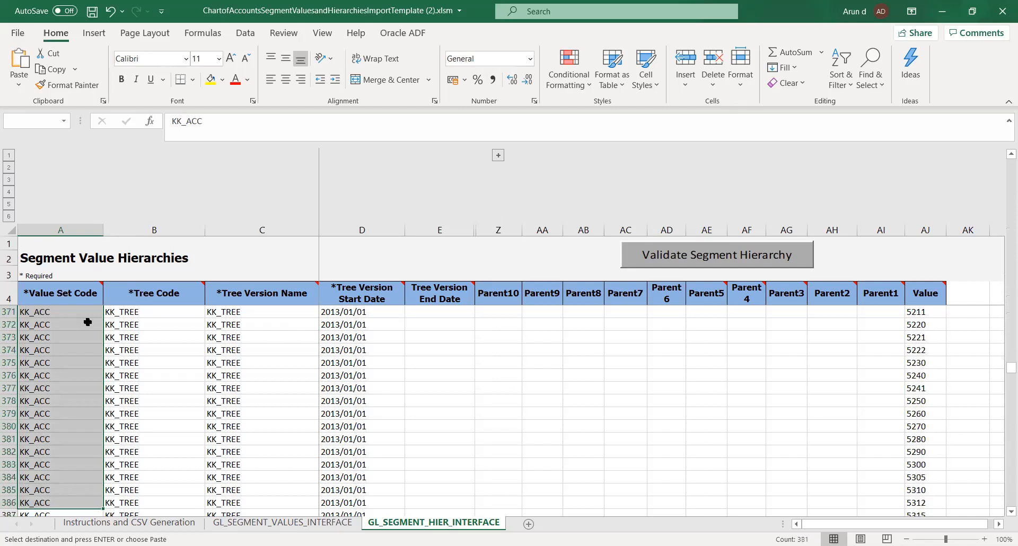
key(shift+Down)
key(shift+Down)
key(shift+Down)
key(shift+Down)
key(shift+Down)
key(shift+Down)
key(shift+Down)
key(shift+Down)
key(shift+Down)
key(shift+Down)
key(shift+Down)
key(shift+Down)
key(shift+Down)
key(shift+Down)
key(shift+Down)
key(shift+Down)
key(shift+Down)
key(shift+Down)
key(shift+Down)
key(shift+Down)
key(shift+Down)
key(shift+Down)
key(shift+Down)
key(shift+Down)
key(shift+Down)
key(shift+Down)
key(shift+Down)
key(shift+Down)
key(shift+Down)
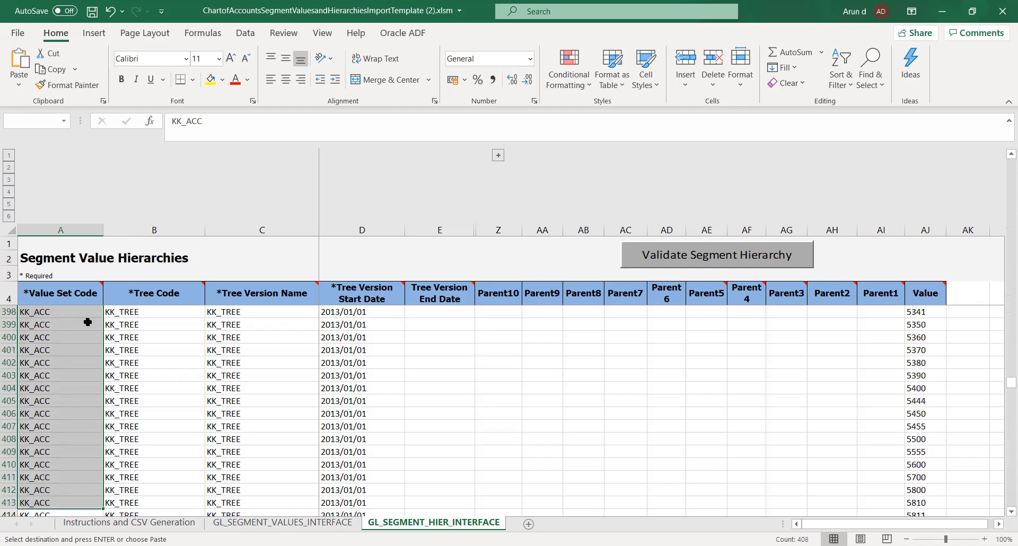
key(shift+Down)
key(shift+Down)
key(shift+Down)
key(shift+Down)
key(shift+Down)
key(shift+Down)
key(shift+Down)
key(shift+Down)
key(shift+Down)
key(shift+Down)
key(shift+Down)
key(shift+Down)
key(shift+Down)
key(shift+Down)
key(shift+Down)
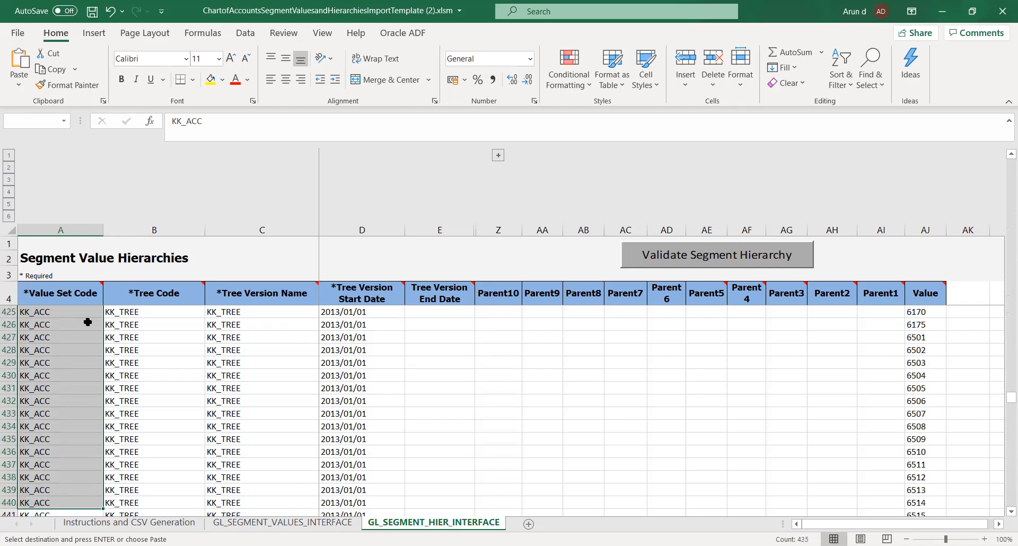
key(shift+Down)
key(shift+Down)
key(shift+Down)
key(shift+Down)
key(shift+Down)
key(shift+Down)
key(shift+Down)
key(shift+Down)
key(shift+Down)
key(shift+Down)
key(shift+Down)
key(shift+Down)
key(shift+Down)
key(shift+Down)
key(shift+Down)
key(shift+Down)
key(shift+Down)
key(shift+Down)
key(shift+Down)
key(shift+Down)
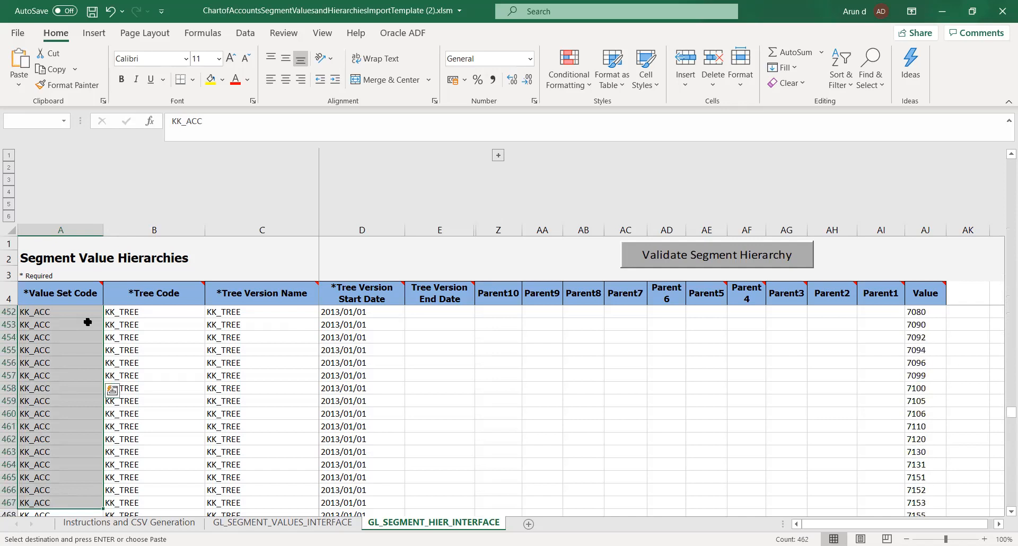
key(shift+Down)
key(shift+Down)
key(shift+Down)
key(shift+Down)
key(shift+Down)
key(shift+Down)
key(shift+Down)
key(shift+Down)
key(shift+Down)
key(shift+Down)
key(shift+Down)
key(shift+Down)
key(shift+Down)
key(shift+Down)
key(shift+Down)
key(shift+Down)
key(shift+Down)
key(shift+Down)
key(shift+Down)
key(shift+Down)
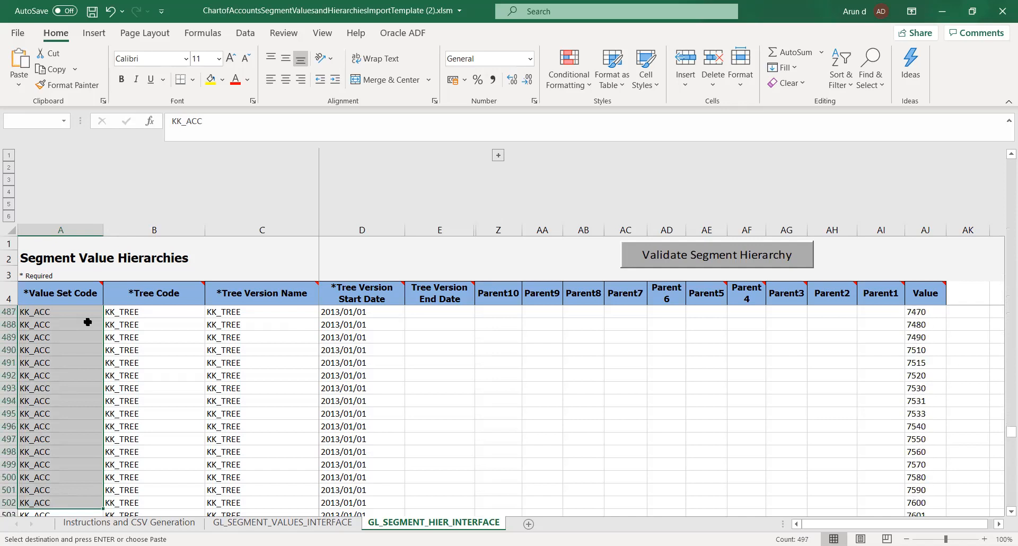
key(shift+Down)
key(shift+Down)
key(shift+Down)
key(shift+Down)
key(shift+Down)
key(shift+Down)
key(shift+Down)
key(shift+Down)
key(shift+Down)
key(shift+Down)
key(shift+Down)
key(shift+Down)
key(shift+Down)
key(shift+Down)
key(shift+Down)
key(shift+Down)
key(shift+Down)
key(shift+Down)
key(shift+Down)
key(shift+Down)
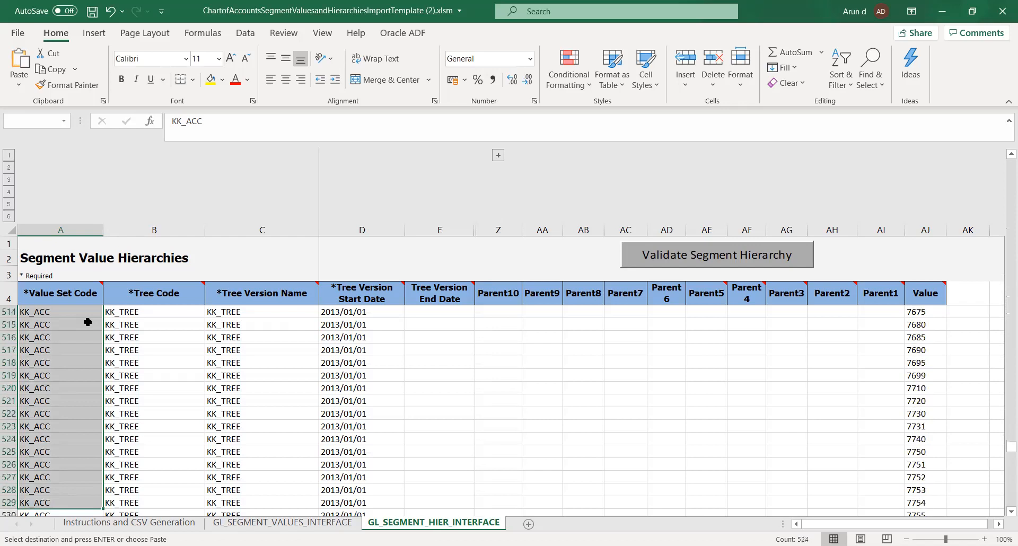
key(shift+Down)
key(shift+Down)
key(shift+Down)
key(shift+Down)
key(shift+Down)
key(shift+Down)
key(shift+Down)
key(shift+Down)
key(shift+Down)
key(shift+Down)
key(shift+Down)
key(shift+Down)
key(shift+Down)
key(shift+Down)
key(shift+Down)
key(shift+Down)
key(shift+Down)
key(shift+Down)
key(shift+Down)
key(shift+Down)
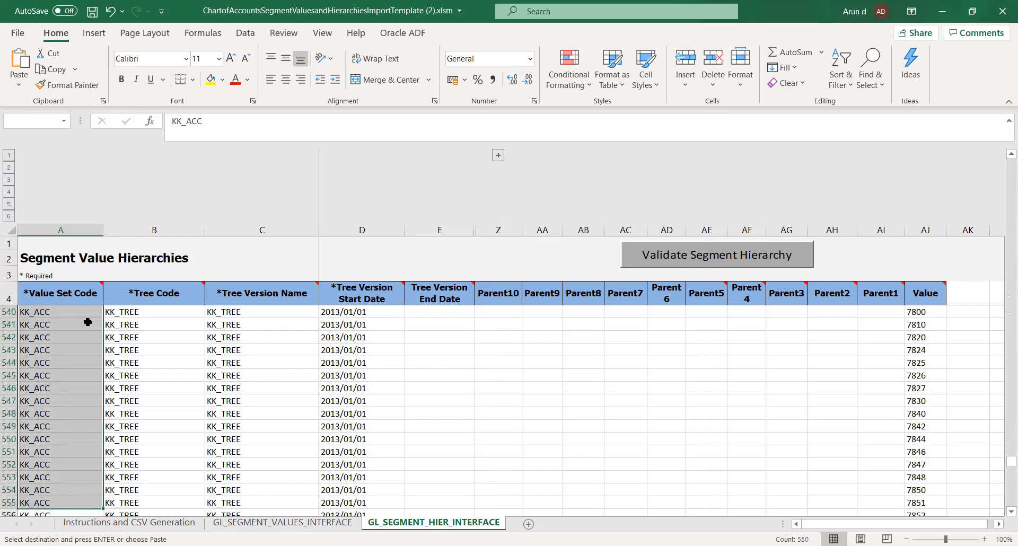
key(shift+Down)
key(shift+Down)
key(shift+Down)
key(shift+Down)
key(shift+Down)
key(shift+Down)
key(shift+Down)
key(shift+Down)
key(shift+Down)
key(shift+Down)
key(shift+Down)
key(shift+Down)
key(shift+Down)
key(shift+Down)
key(shift+Down)
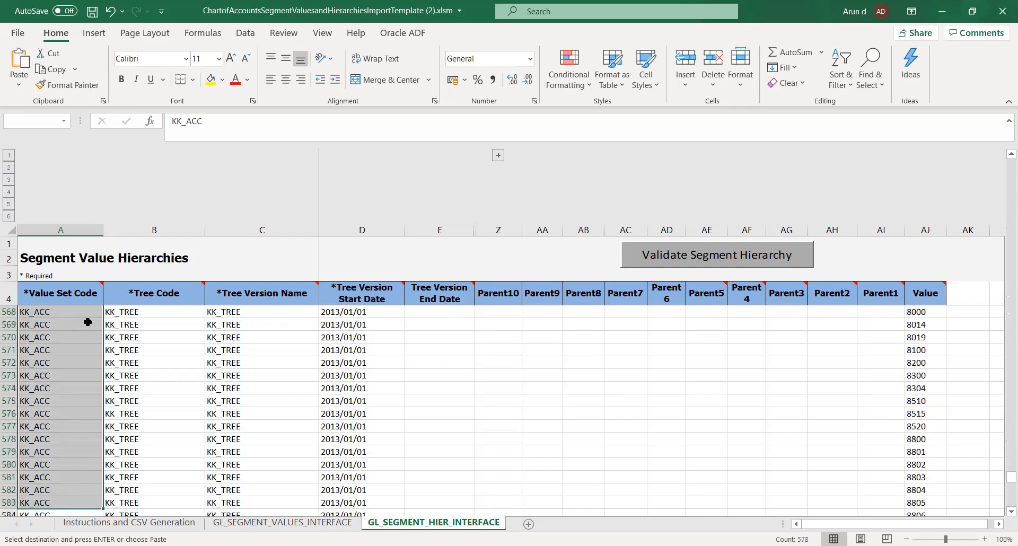
Paste the UHI_ACC entries over the Value Set Code, Tree Code and Tree Version Name columns down to row 625, and save the workbook.
key(shift+Down)
key(shift+Down)
key(shift+Down)
key(shift+Down)
key(shift+Down)
key(shift+Down)
key(shift+Down)
key(shift+Down)
key(shift+Down)
key(shift+Down)
key(shift+Down)
key(shift+Down)
key(shift+Down)
key(shift+Down)
key(shift+Down)
key(shift+Down)
key(shift+Down)
key(shift+Down)
key(shift+Down)
key(shift+Down)
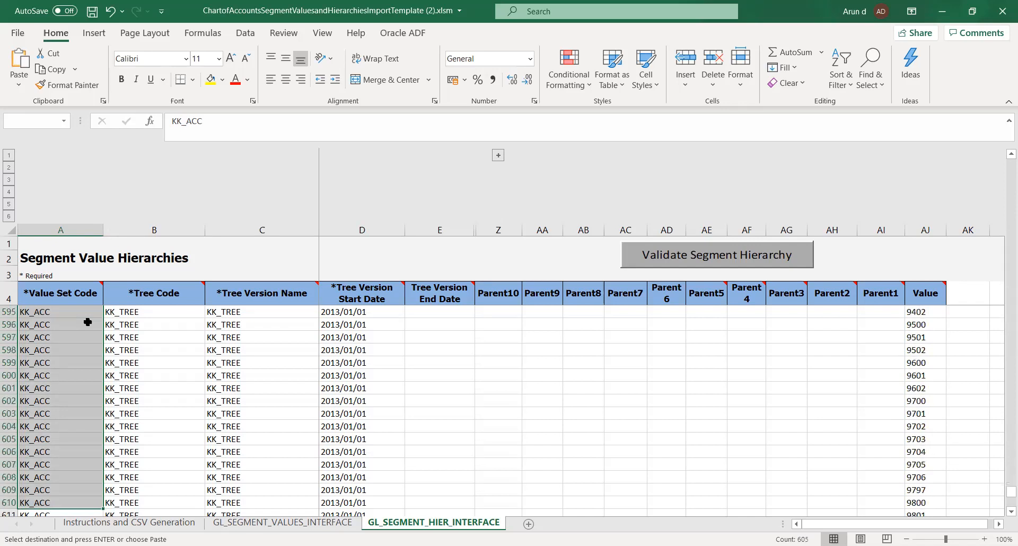
key(shift+Down)
key(shift+Down)
key(shift+Down)
key(shift+Down)
key(shift+Down)
key(shift+Down)
key(shift+Down)
key(shift+Down)
key(shift+Down)
key(shift+Down)
key(shift+Down)
key(shift+Down)
key(shift+Down)
key(shift+Down)
key(shift+Down)
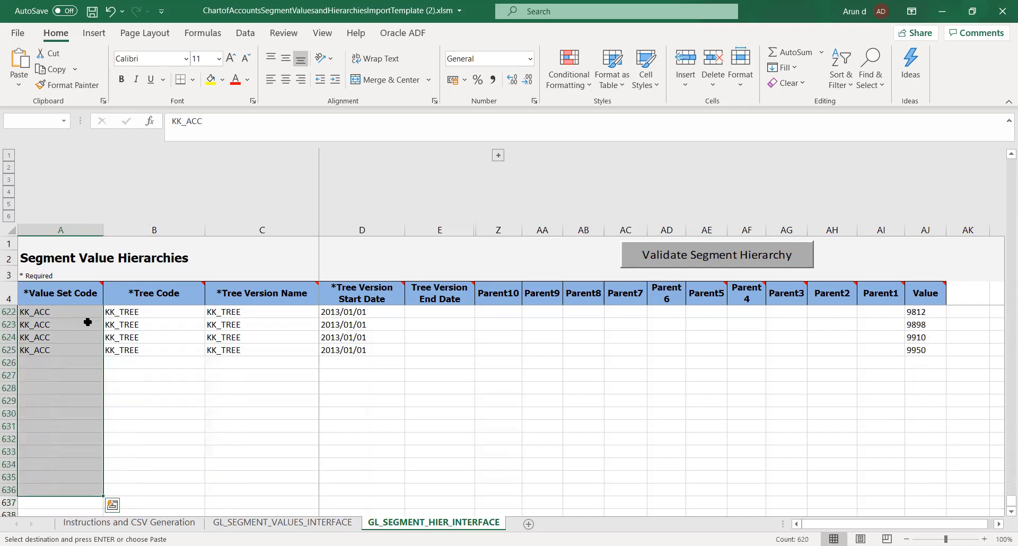
key(ctrl+v)
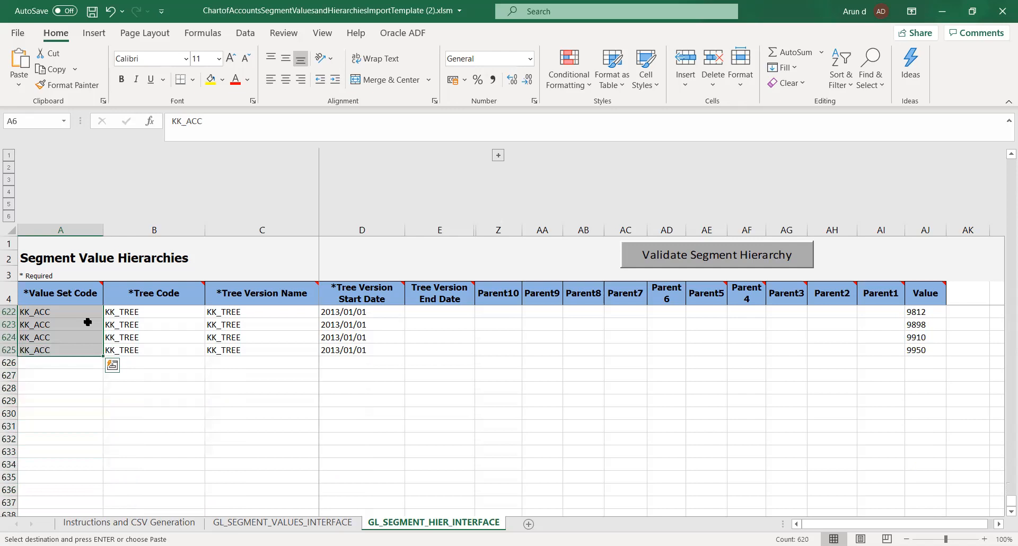
key(ctrl+v)
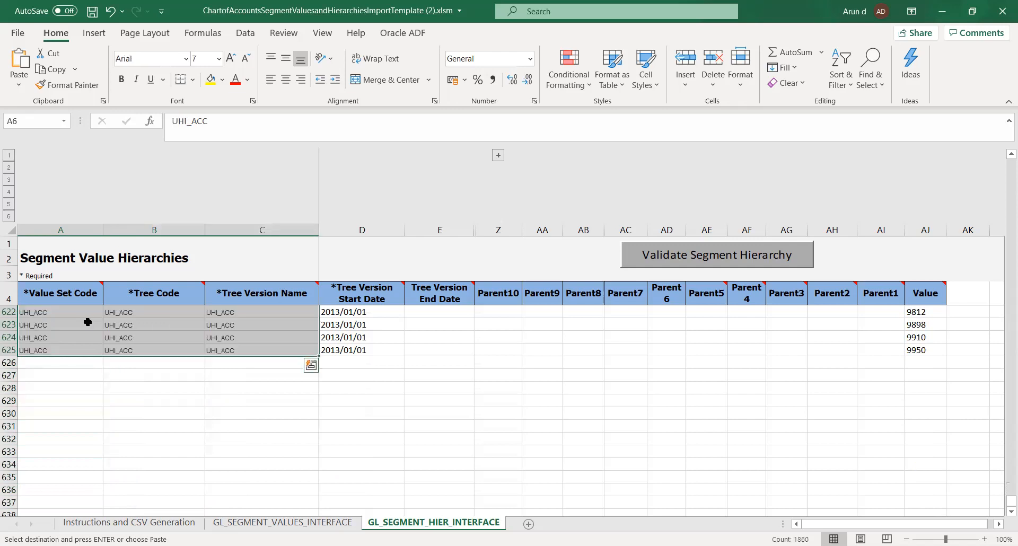
click(186, 423)
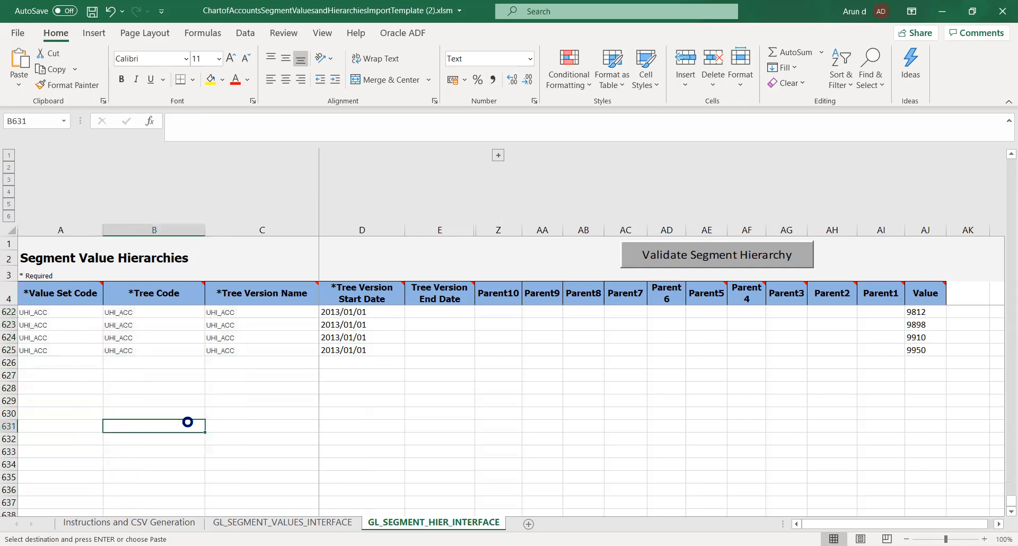
key(ctrl+s)
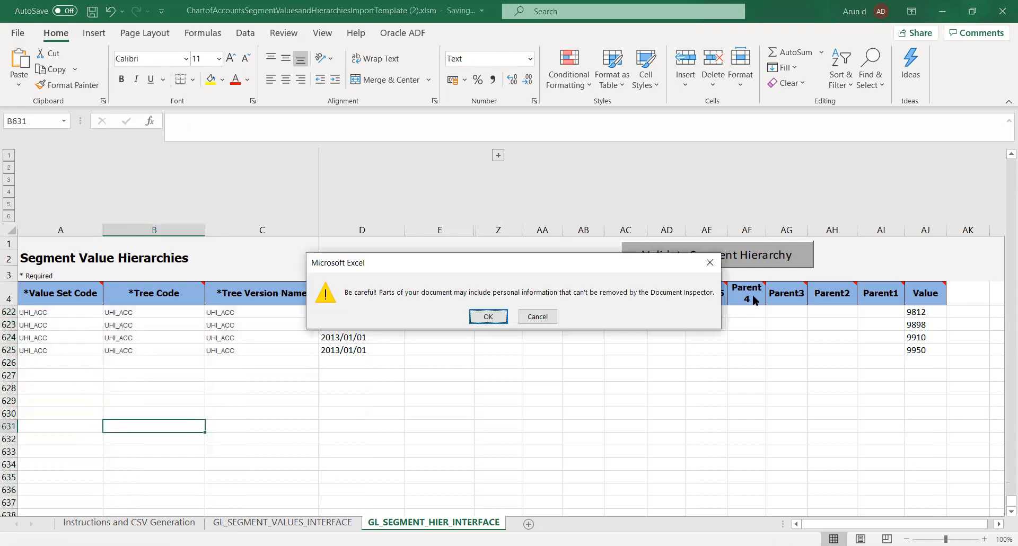
click(488, 316)
Look over the account values, the Parent columns and the tree codes in the first rows of the hierarchy sheet.
drag(1002, 501, 1001, 142)
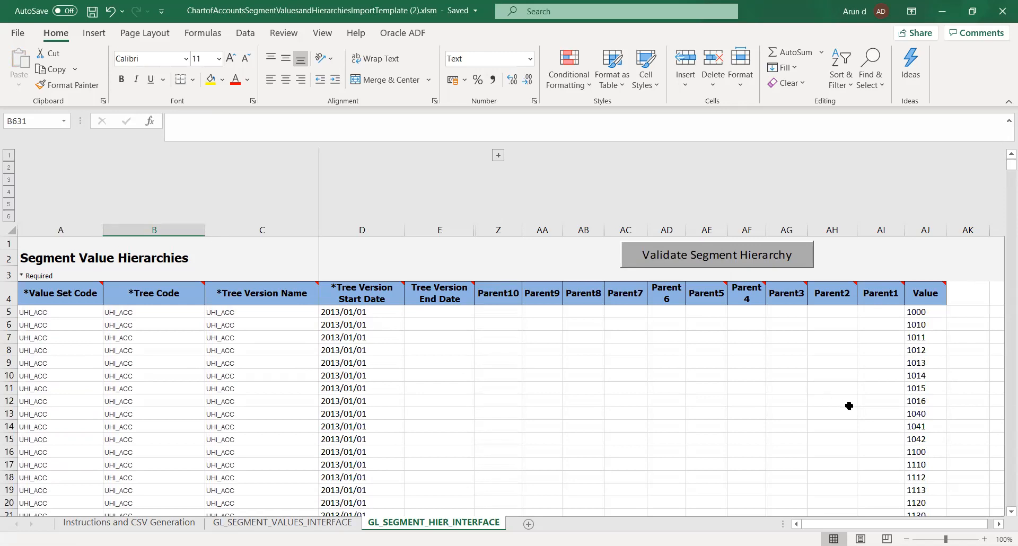
click(922, 311)
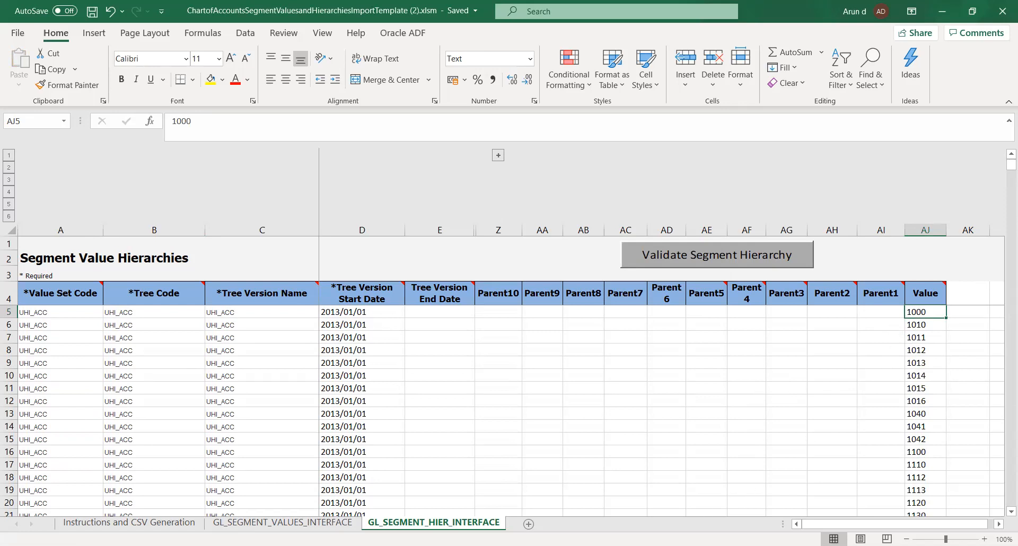
key(alt+Tab)
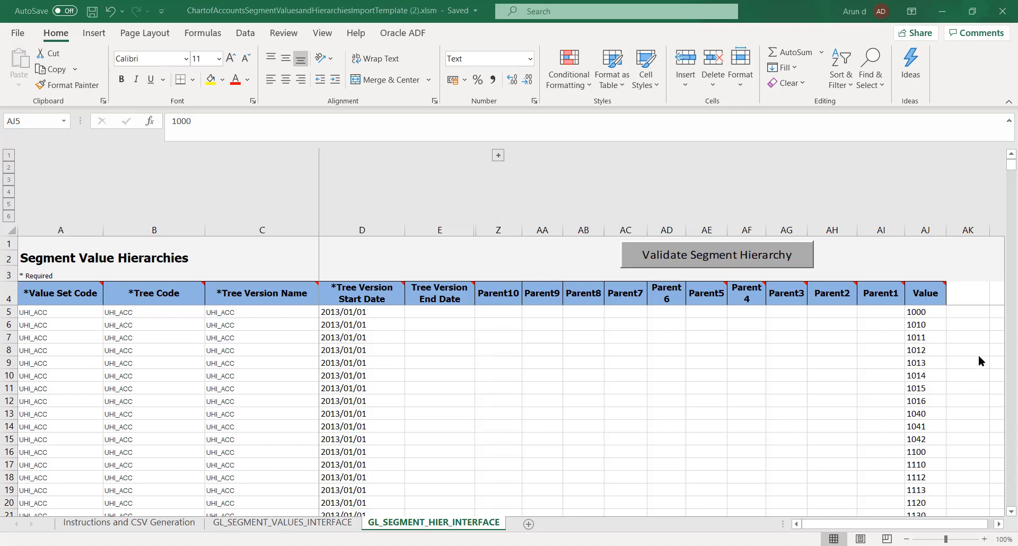
click(922, 313)
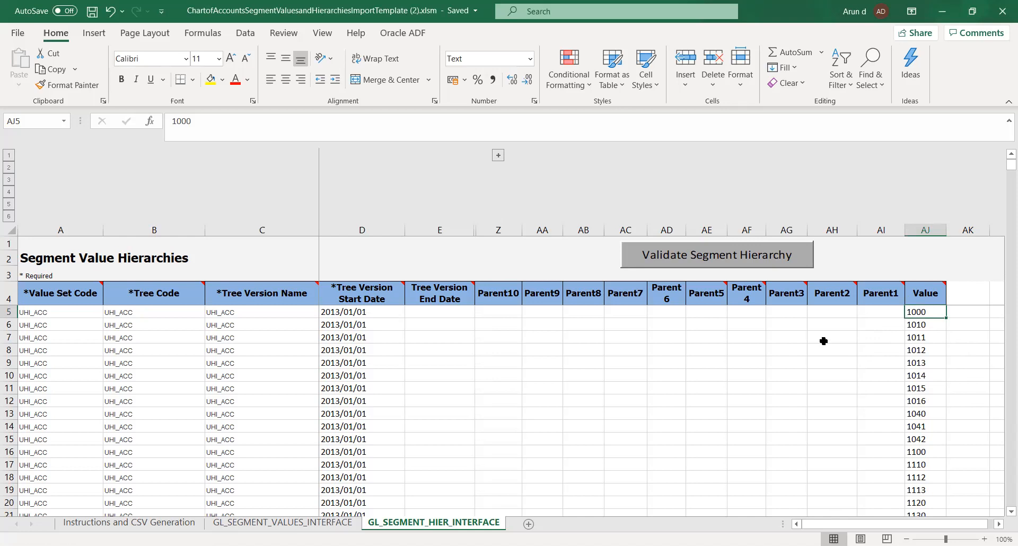
click(817, 312)
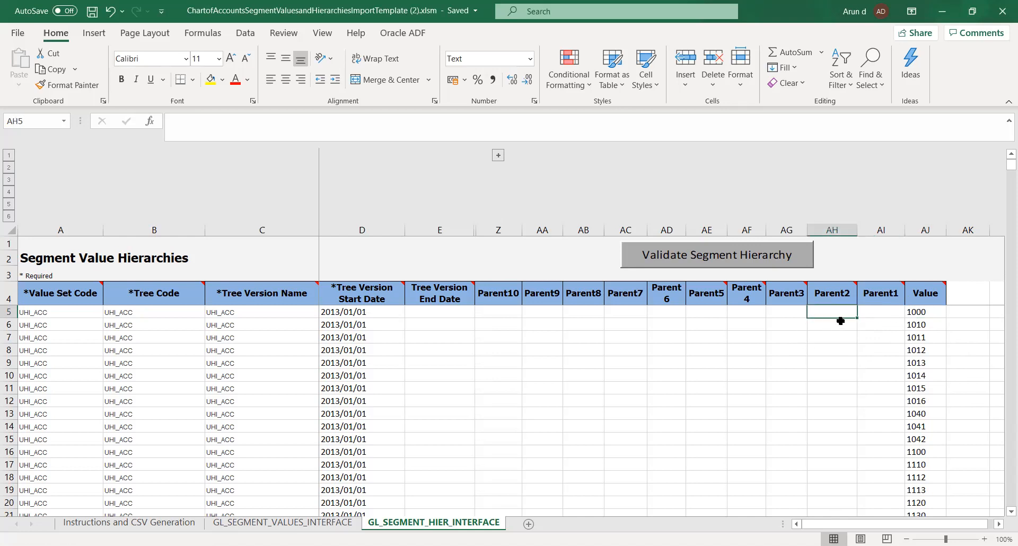
click(876, 325)
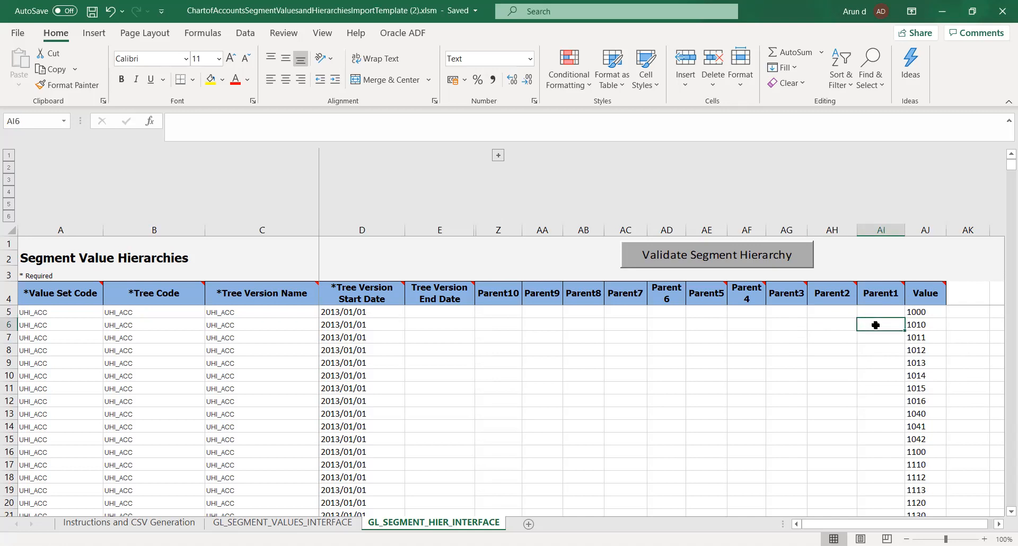
click(915, 338)
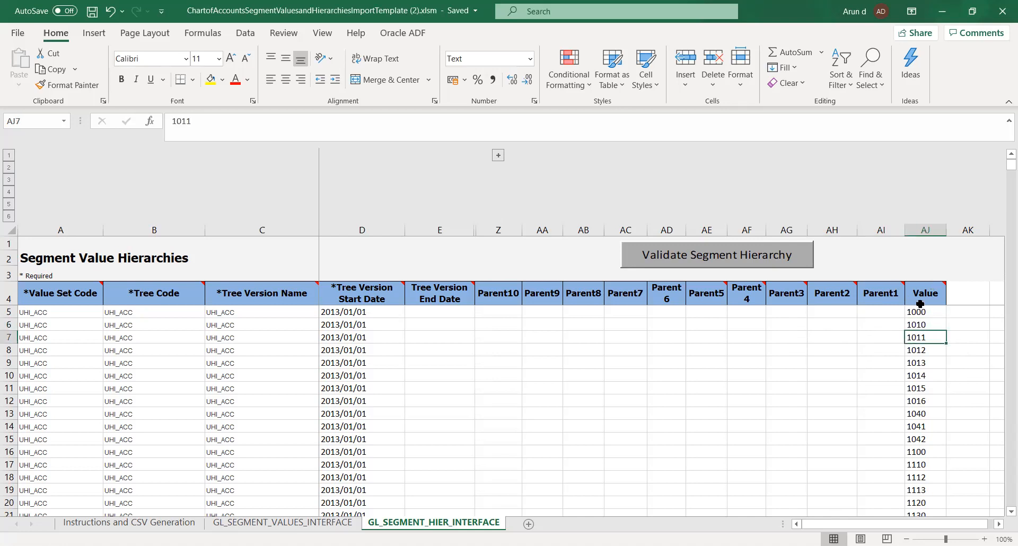
mouse_move(923, 282)
click(153, 324)
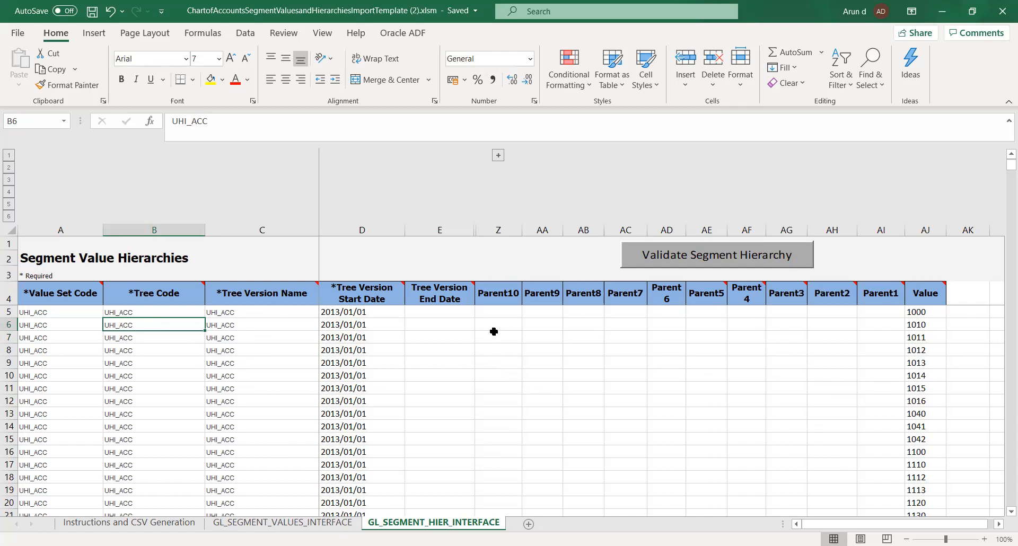
click(489, 313)
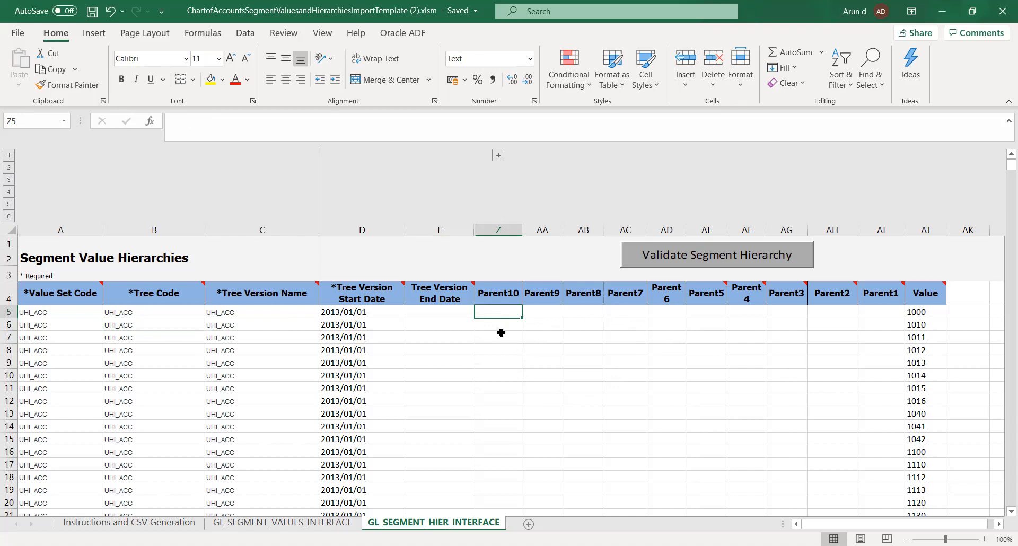
click(741, 322)
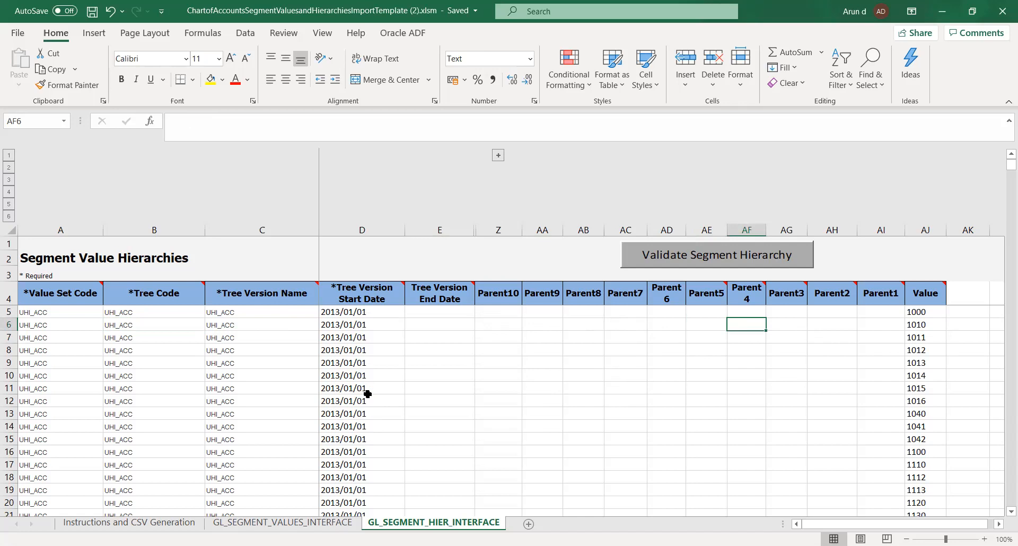
click(65, 315)
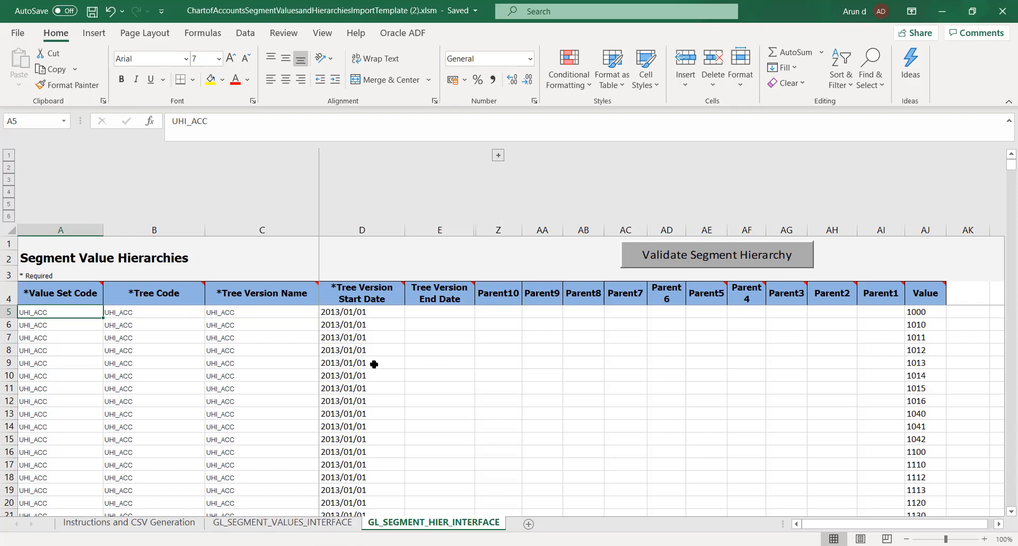
Validate the segment hierarchy on the GL_SEGMENT_HIER_INTERFACE sheet and dismiss the validation message.
click(670, 253)
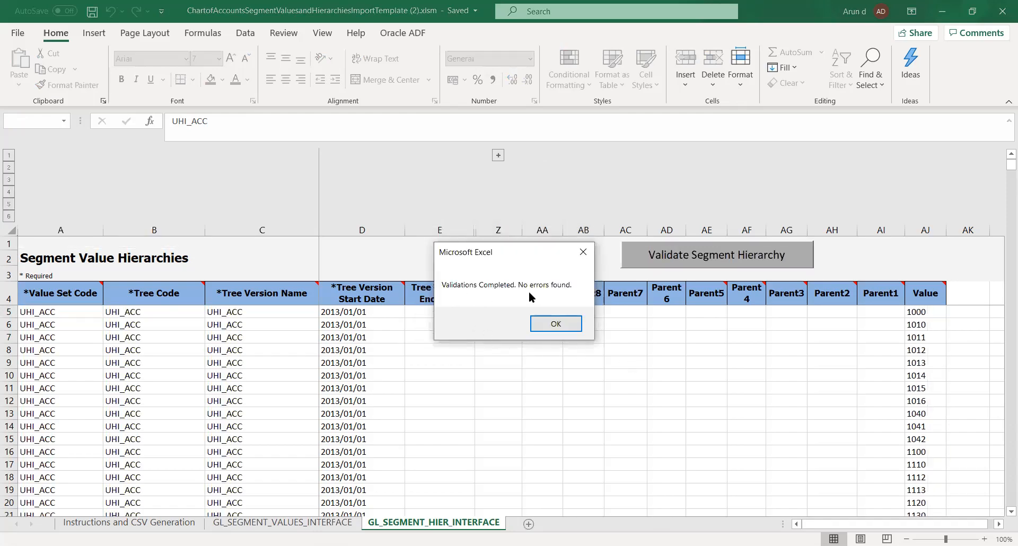
click(556, 323)
click(455, 386)
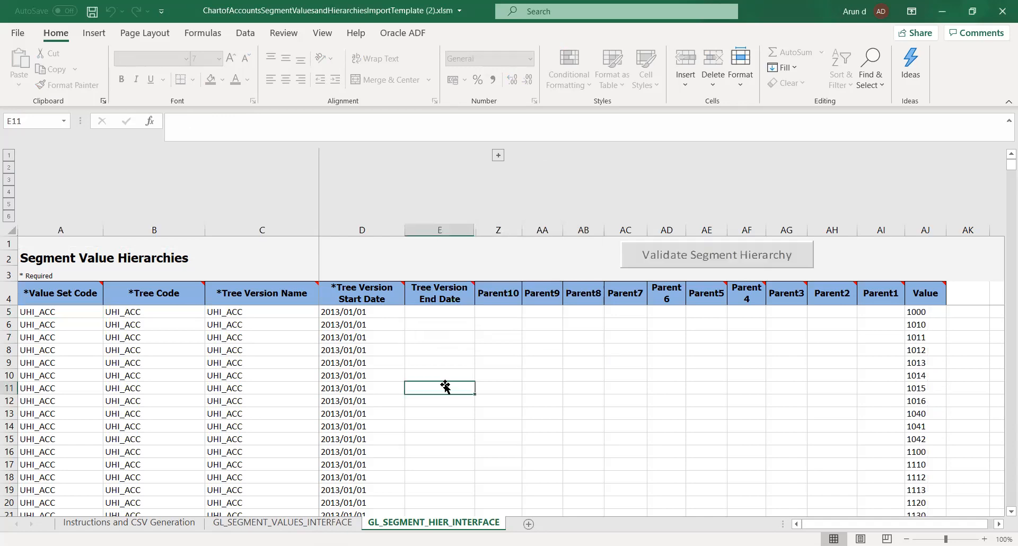
key(Left)
key(Left)
key(Left)
key(Left)
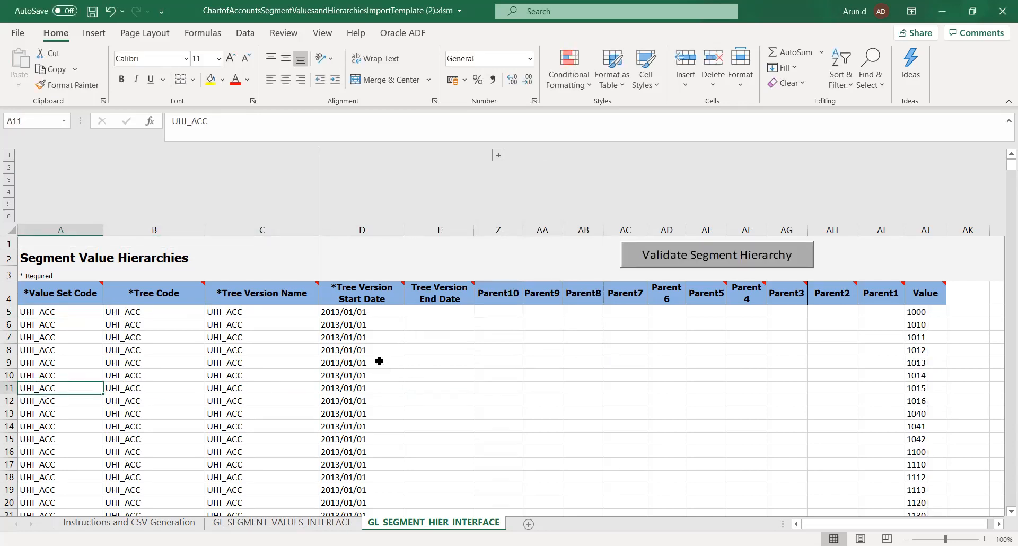
Validate the segment values on the GL_SEGMENT_VALUES_INTERFACE sheet and dismiss the validation message.
click(279, 524)
click(761, 235)
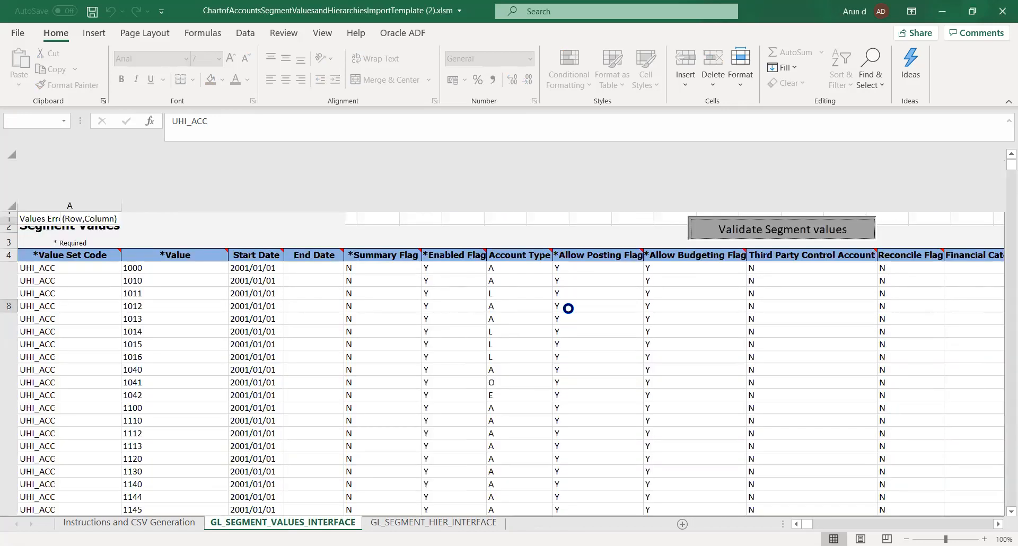
click(556, 323)
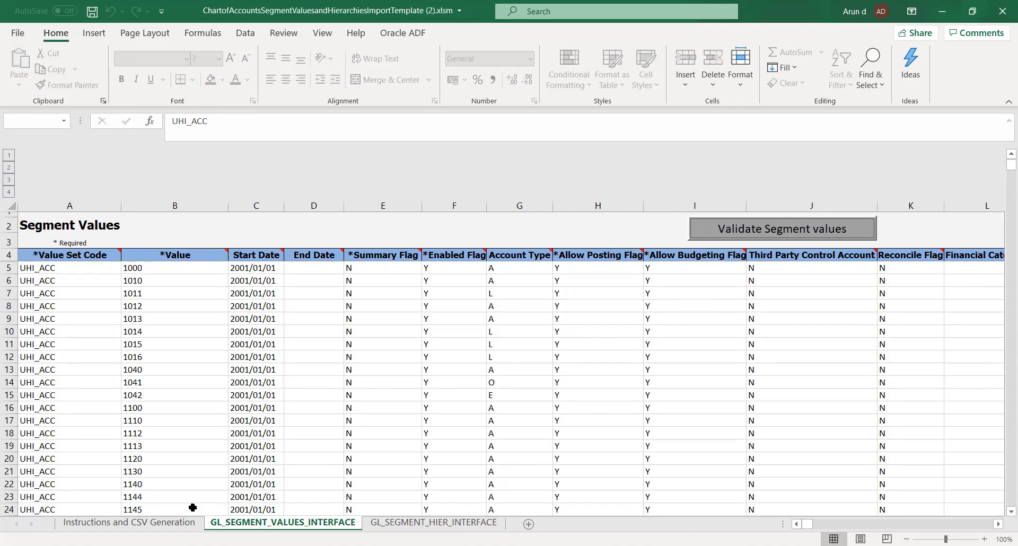
Generate the CSV files, saving GlSegmentValuesInterface.csv and GlSegmentHierInterface.csv in a new COA Values folder under Documents.
click(154, 523)
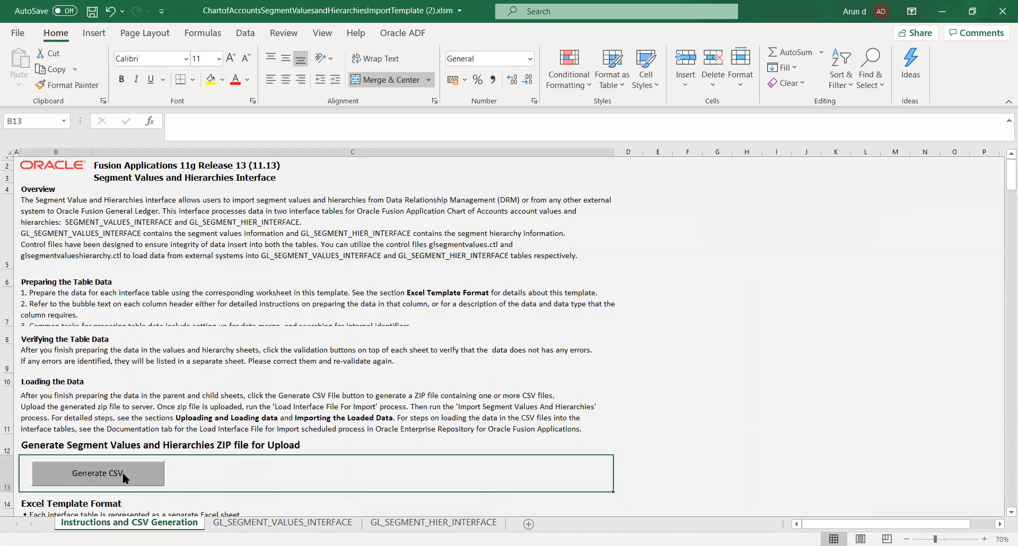
click(122, 474)
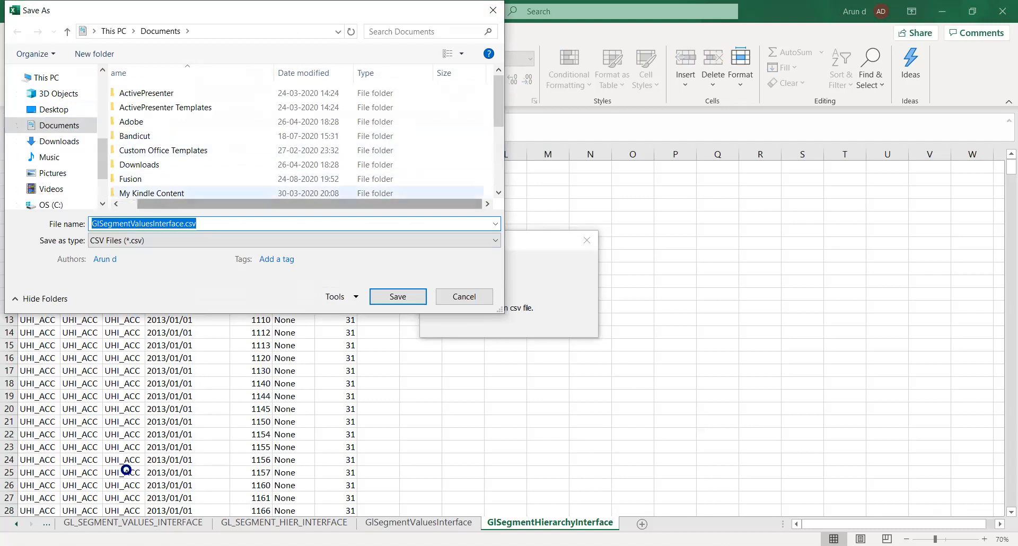
right_click(487, 186)
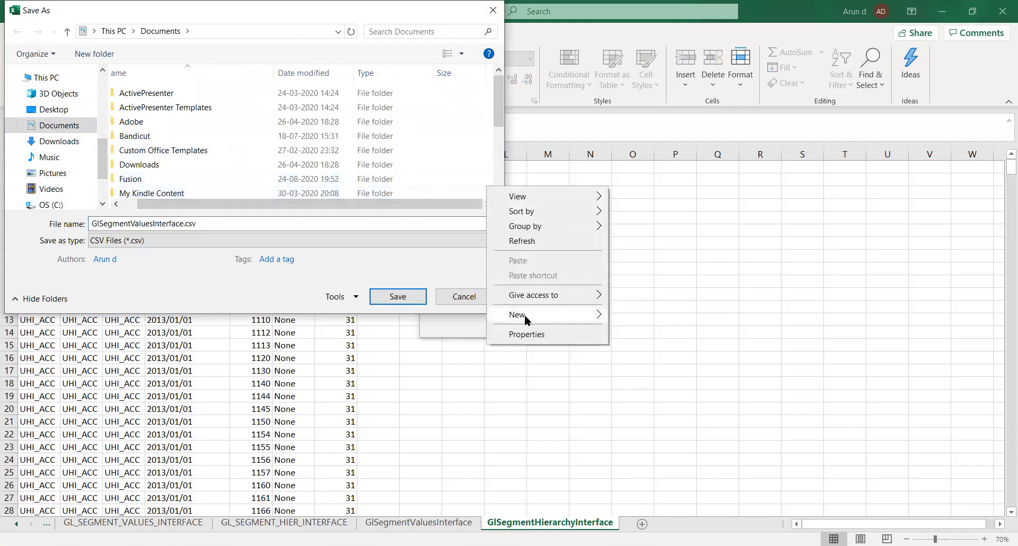
mouse_move(524, 314)
click(625, 314)
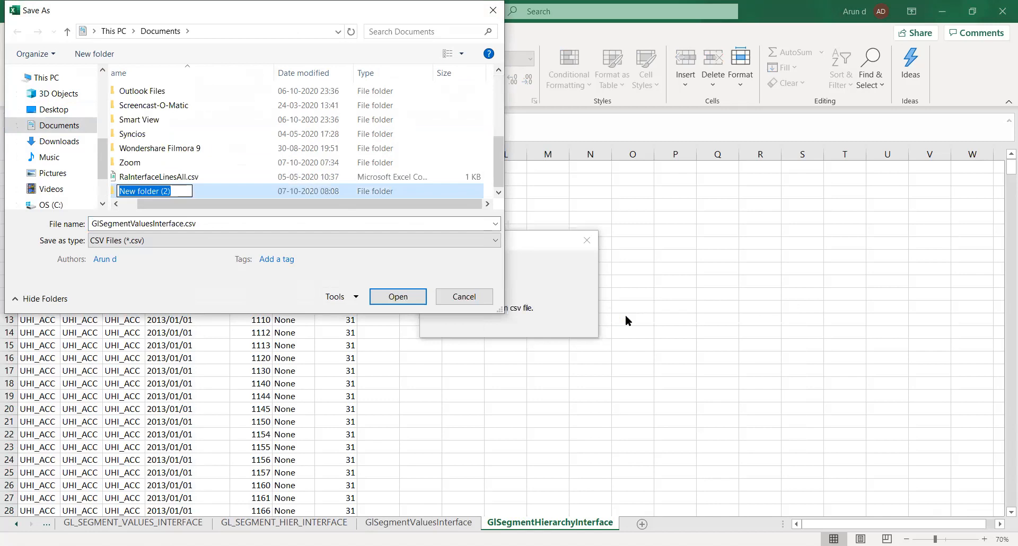
text(COA)
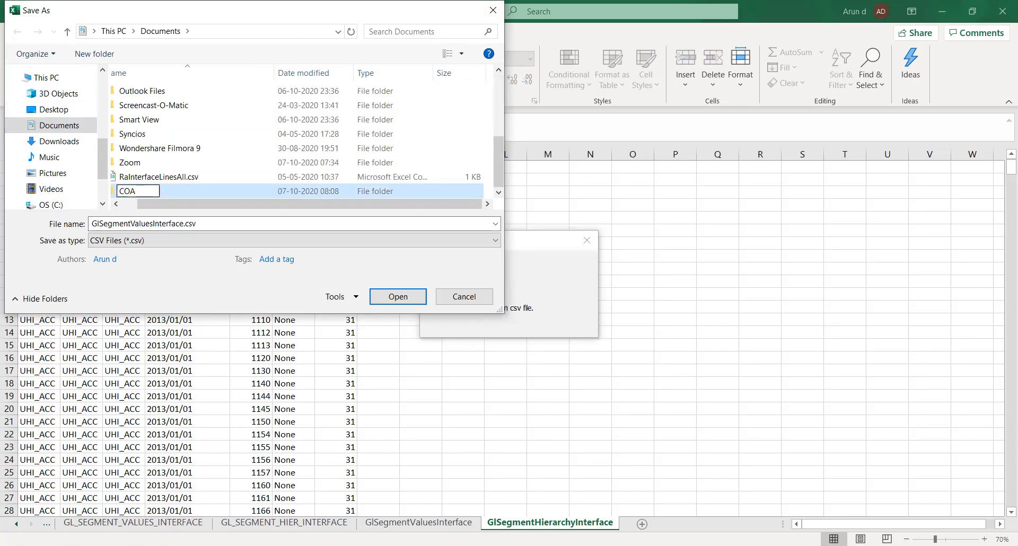
text( Values)
key(Return)
key(Return)
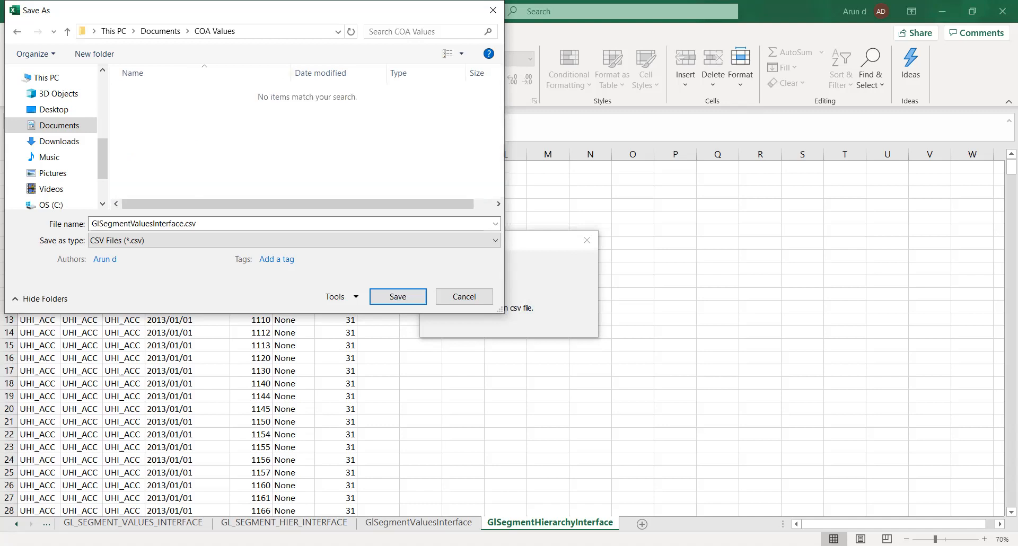
click(397, 297)
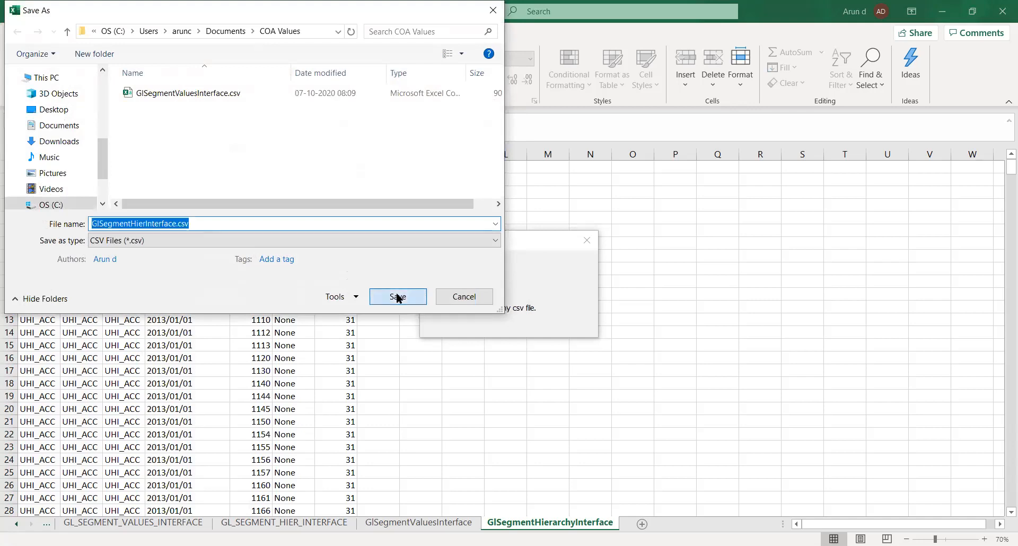
click(398, 298)
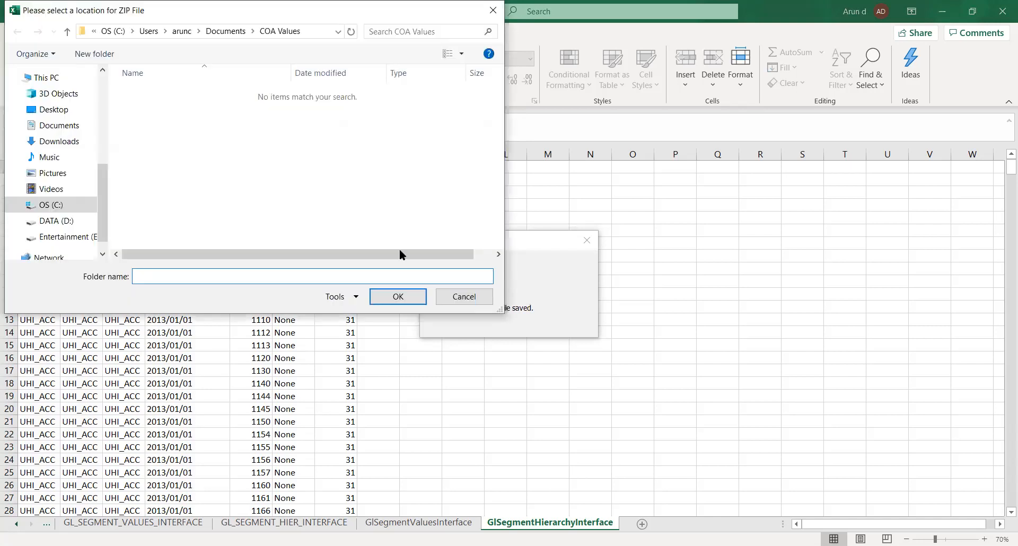
Create a folder named Final inside COA Values and choose it as the location for the ZIP file.
right_click(181, 116)
mouse_move(268, 255)
click(345, 256)
text(F)
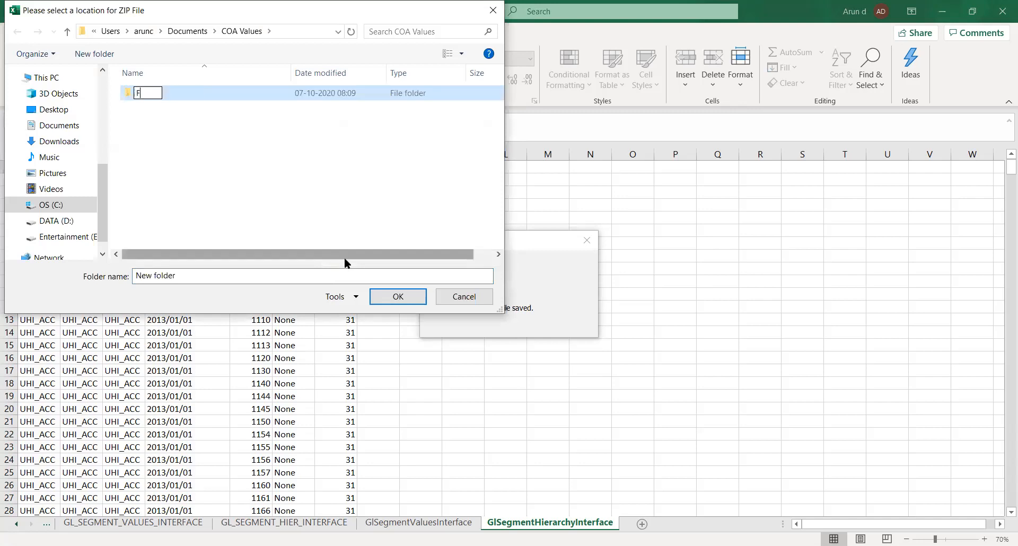
text(inal)
key(Return)
key(Return)
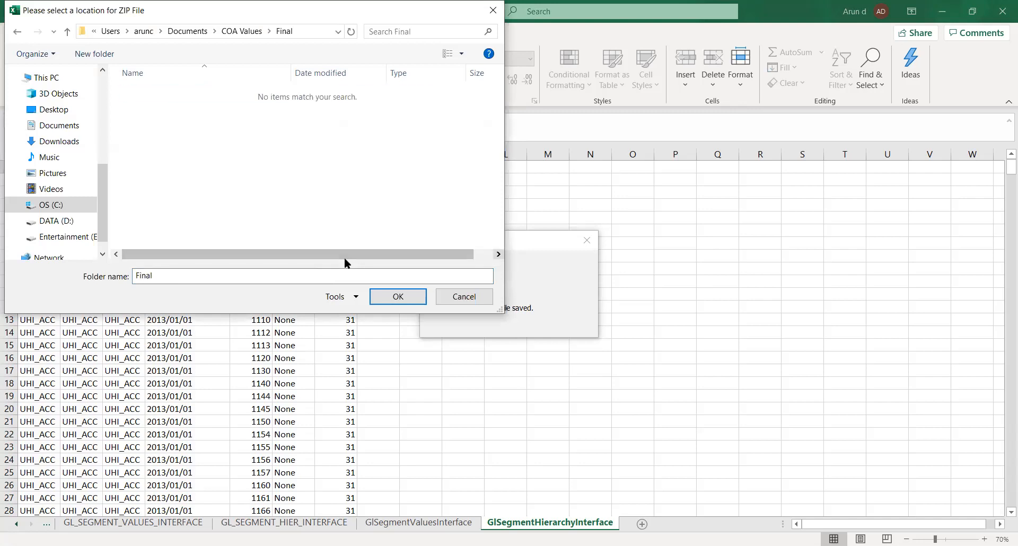
click(395, 297)
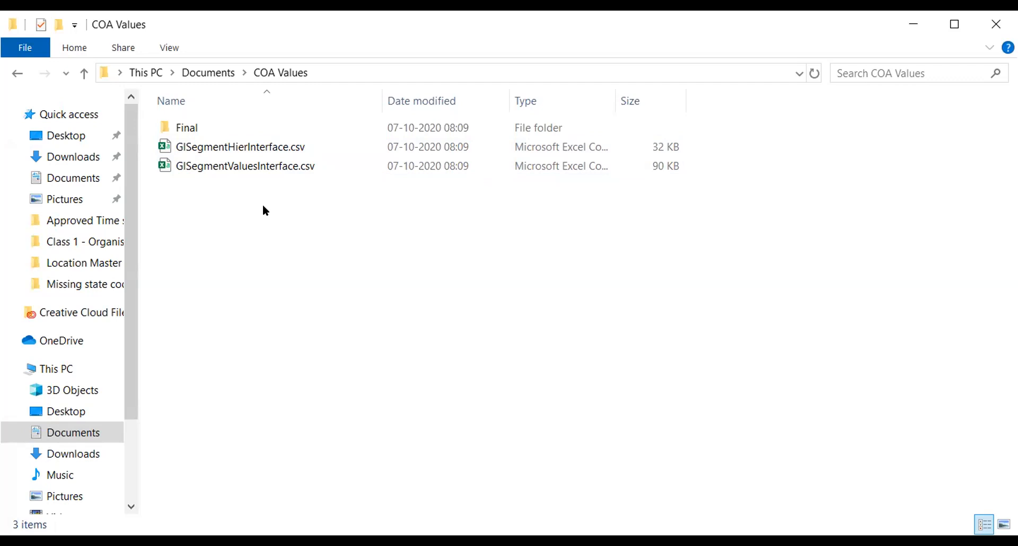
Check the generated ZIP file in the Final folder, return to COA Values and minimize the folder window.
double_click(182, 127)
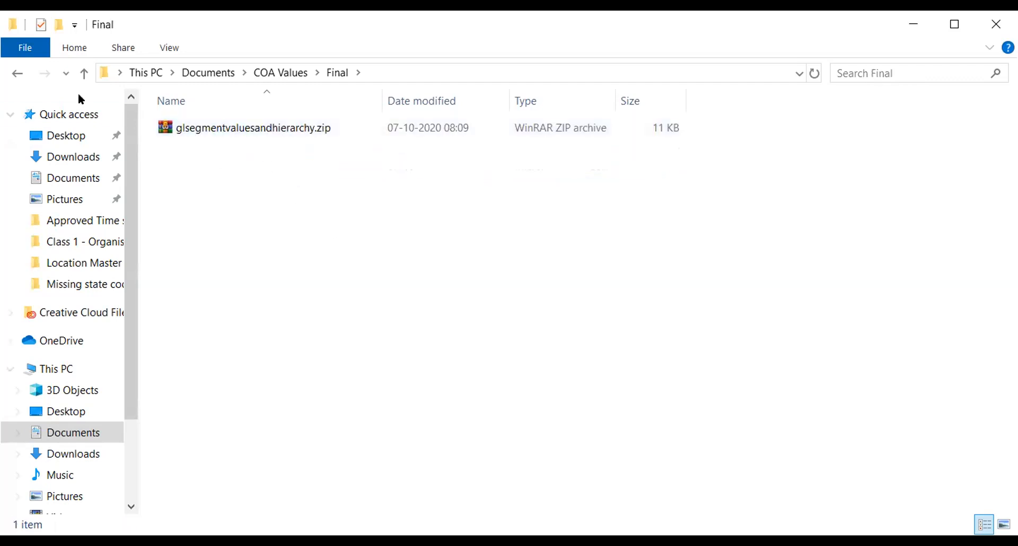
click(20, 74)
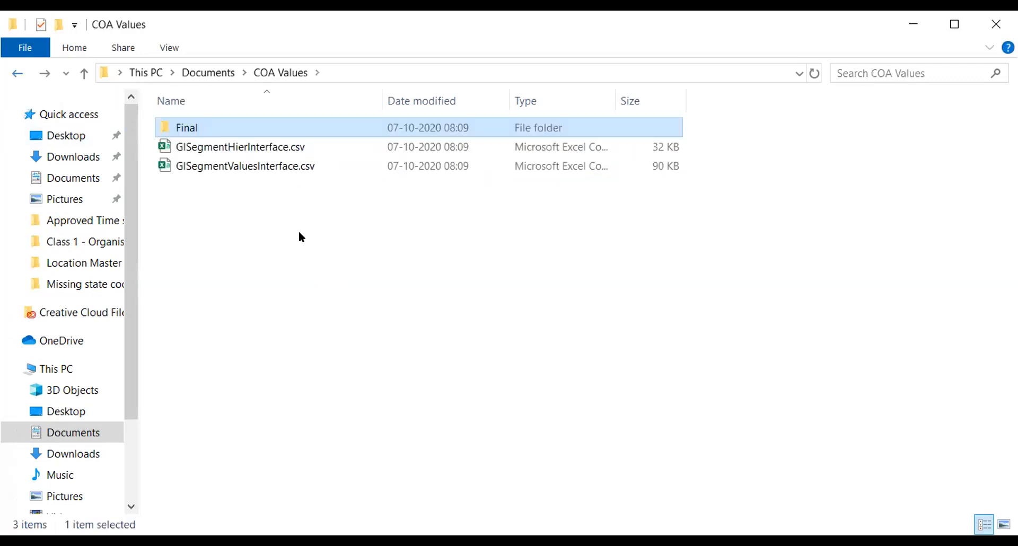
click(900, 24)
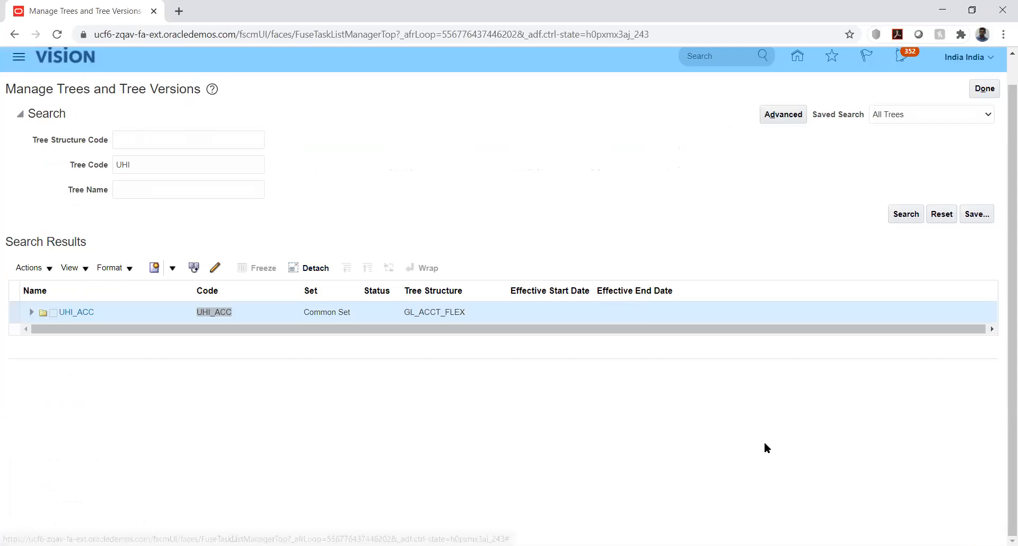
Go to the Scheduled Processes work area from the application's full list of work areas.
click(19, 59)
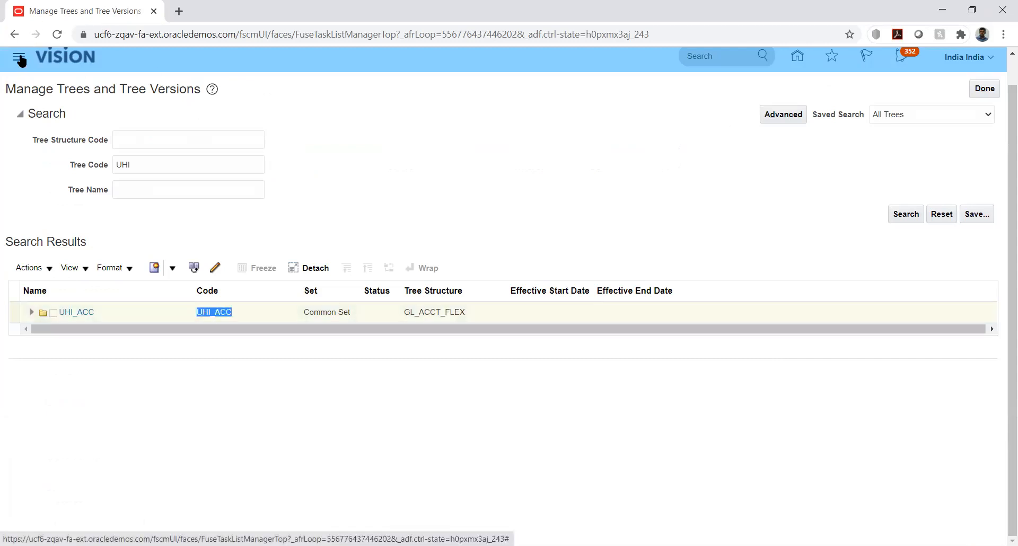
click(19, 60)
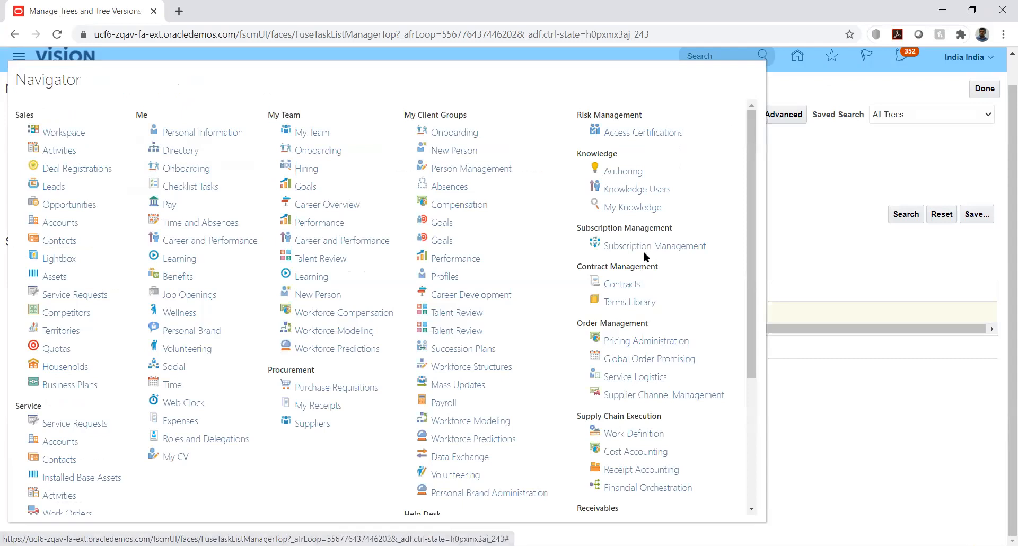
scroll(644, 268, down, 3)
scroll(647, 260, down, 2)
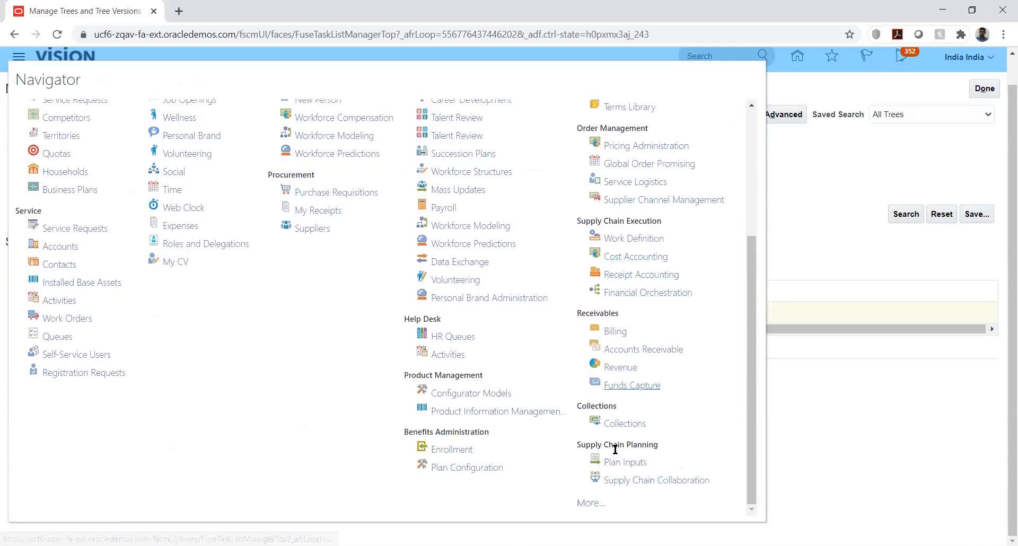
click(583, 500)
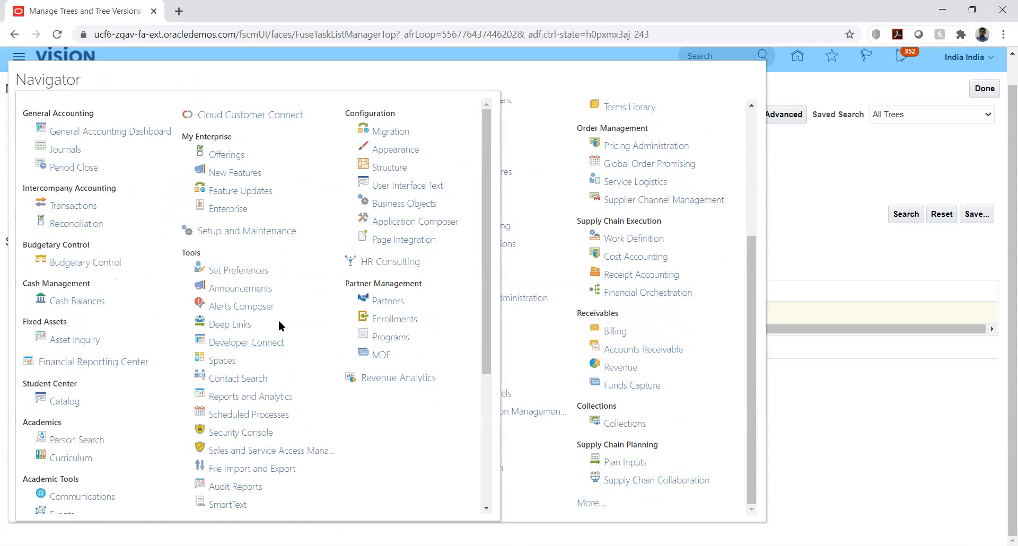
scroll(284, 361, down, 1)
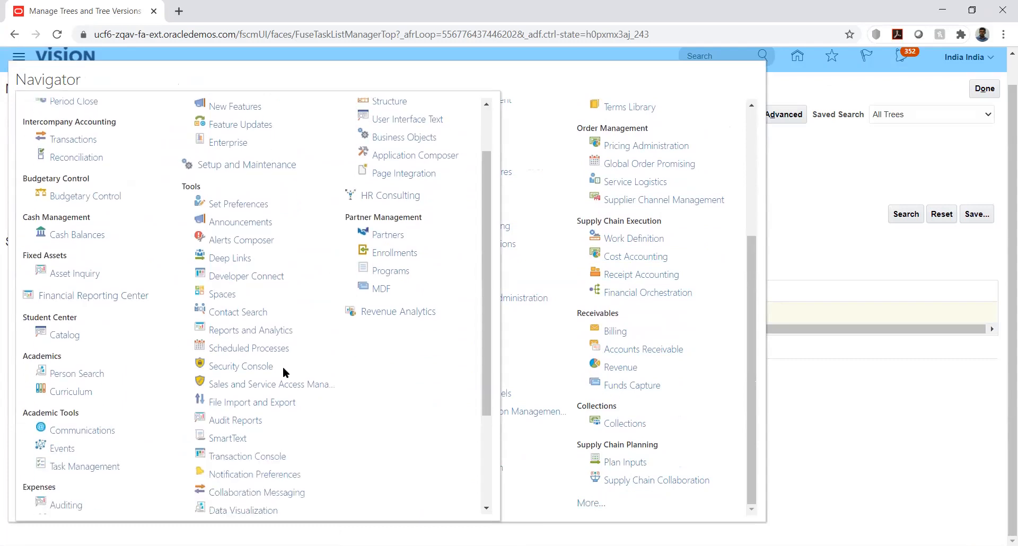
click(247, 348)
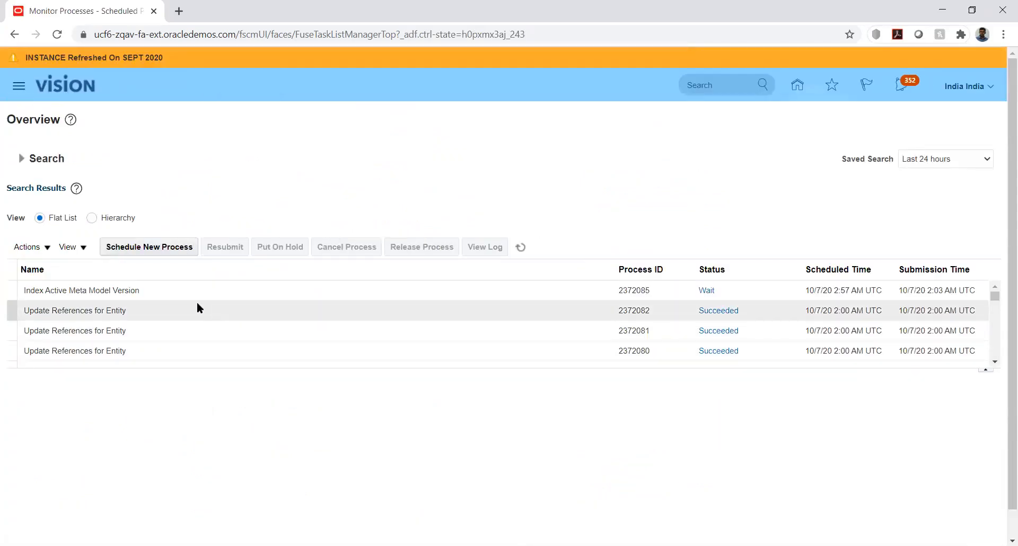
Schedule a new job process named Load Interface File for Import and accept it to bring up its process details.
click(135, 248)
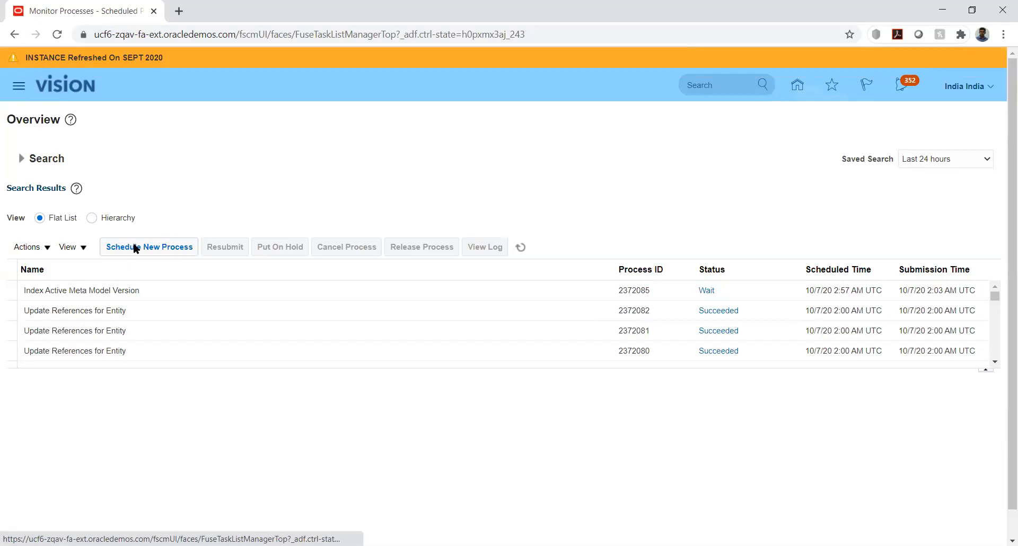
click(135, 248)
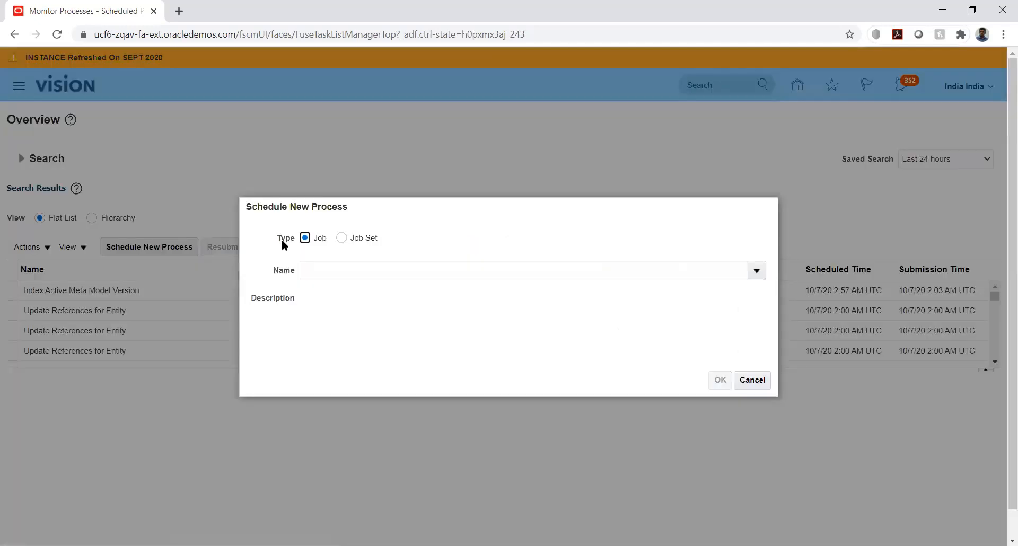
click(423, 266)
text(Loa)
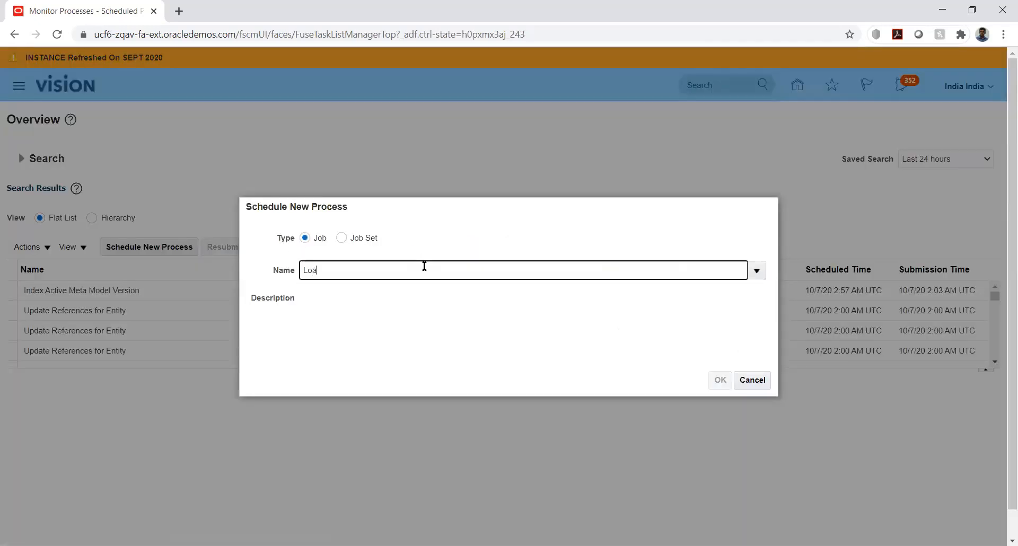
text(d interf%)
key(Tab)
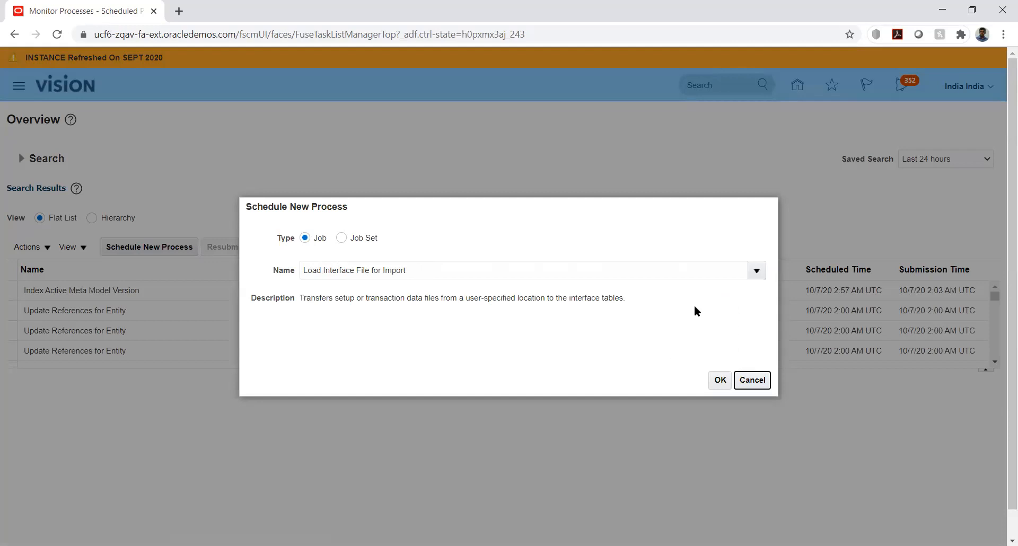
click(720, 380)
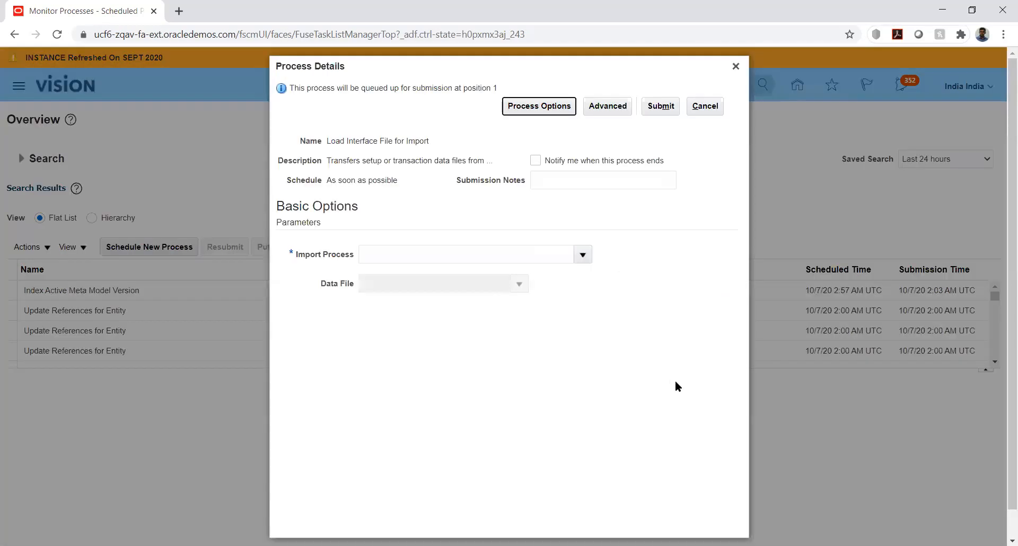
Search the import processes for Import% and select Import Segment Values and Hierarchies as the import process.
click(584, 255)
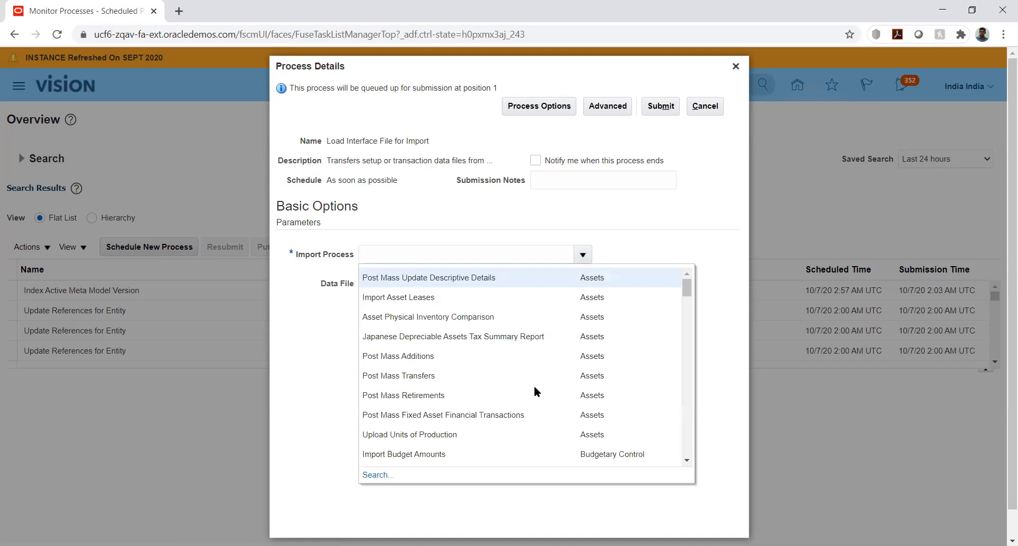
click(385, 475)
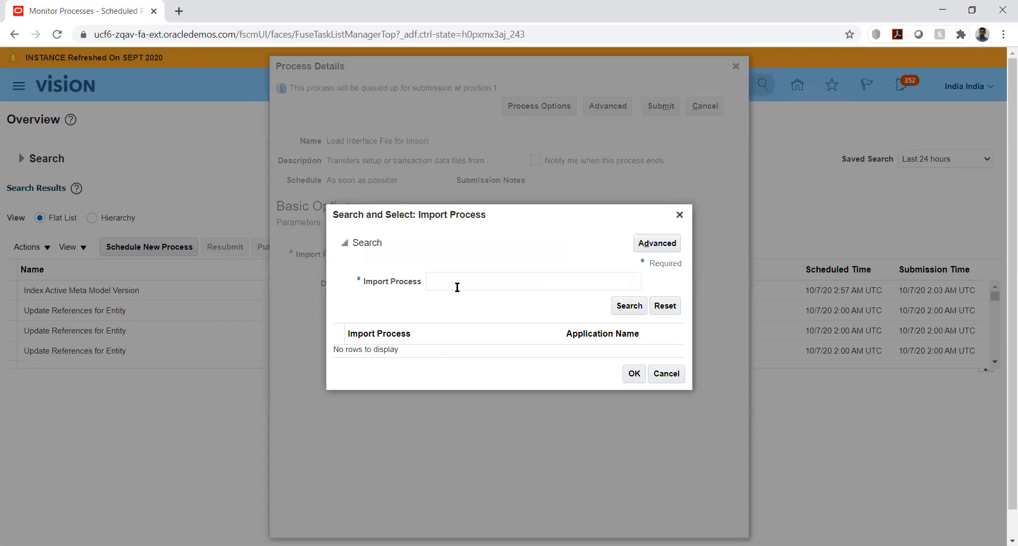
click(457, 281)
text(Import)
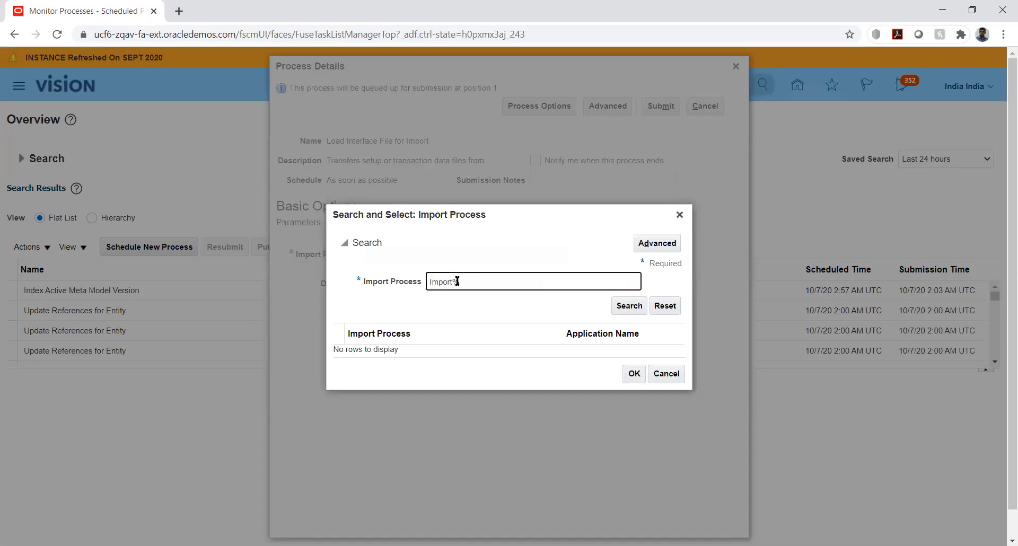
text(%)
key(Return)
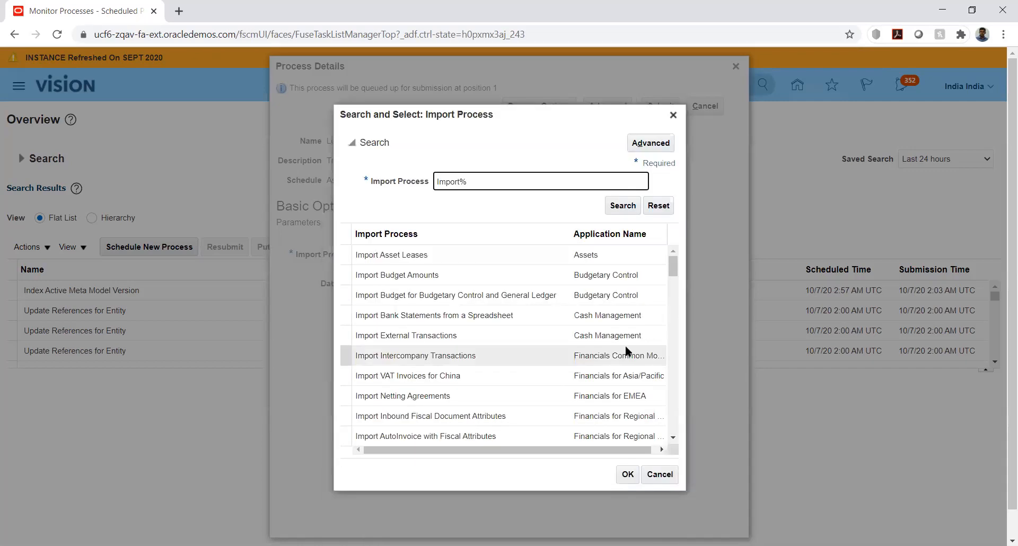
scroll(604, 296, down, 3)
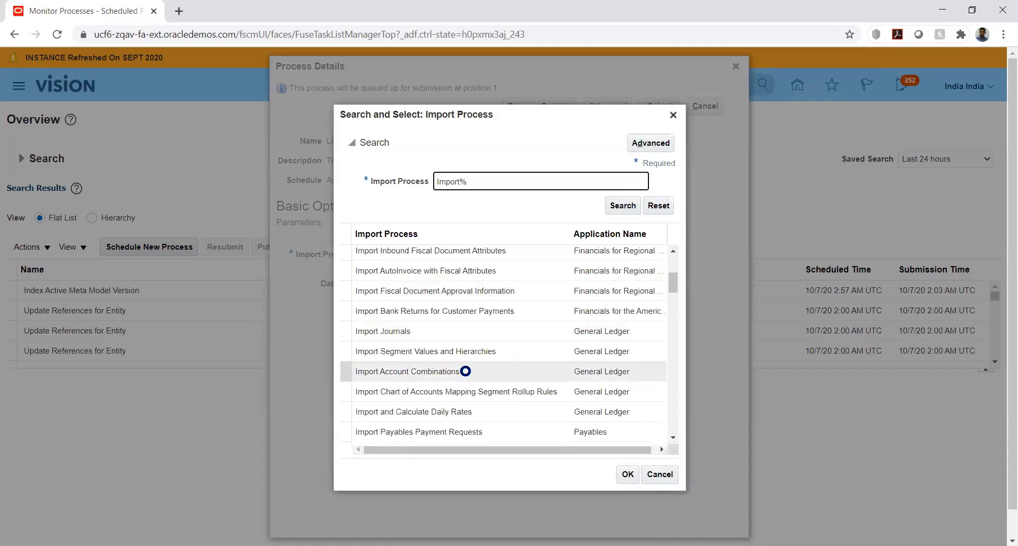
click(431, 349)
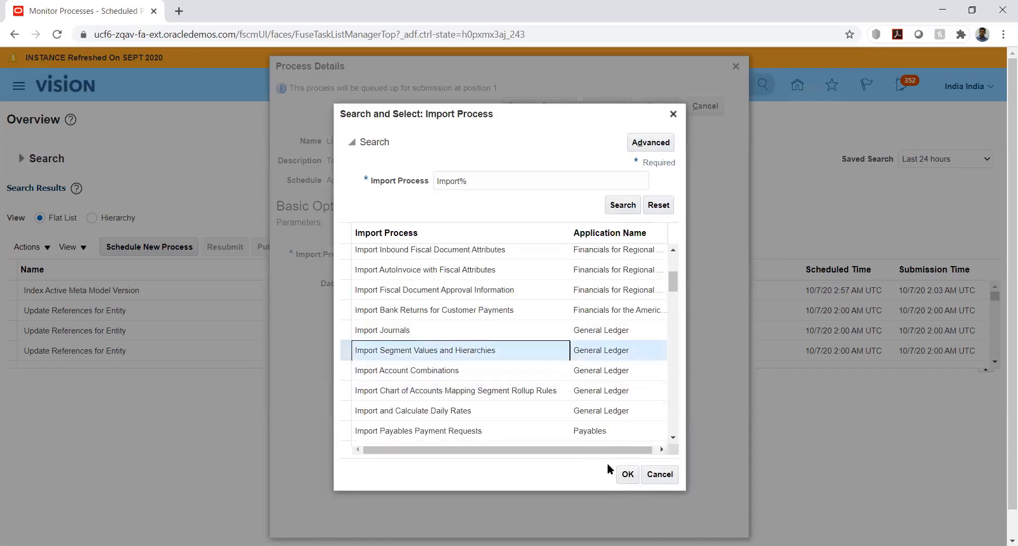
click(618, 474)
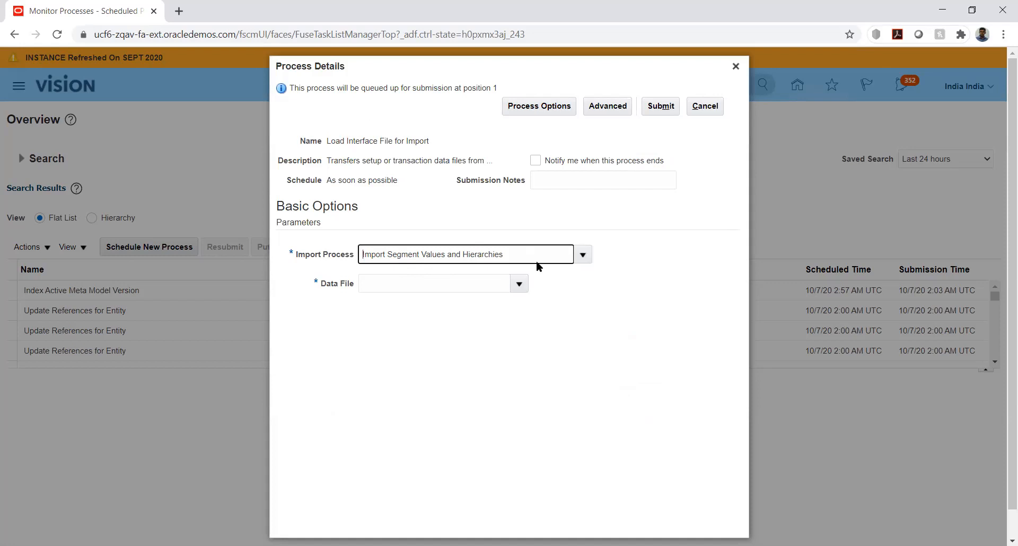
click(520, 284)
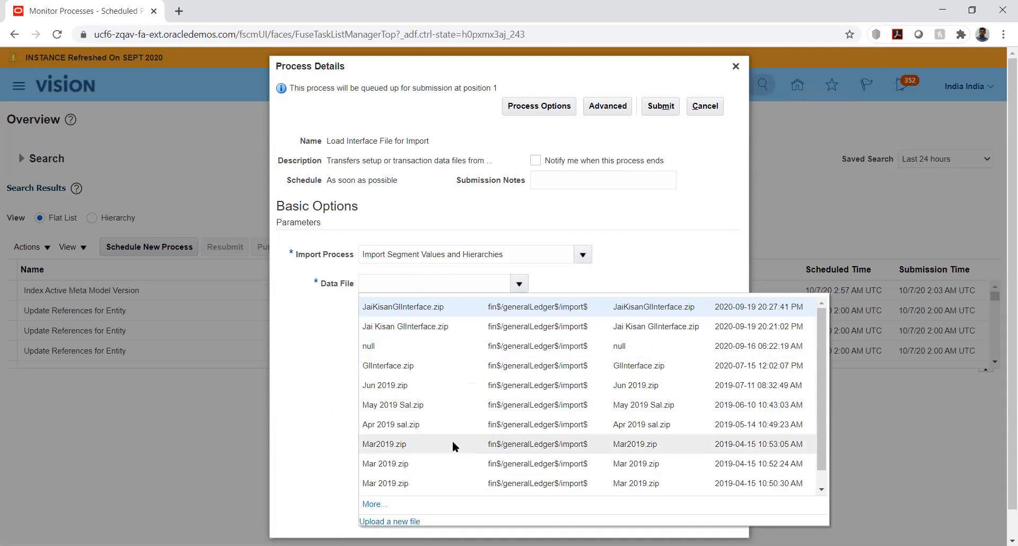
click(399, 522)
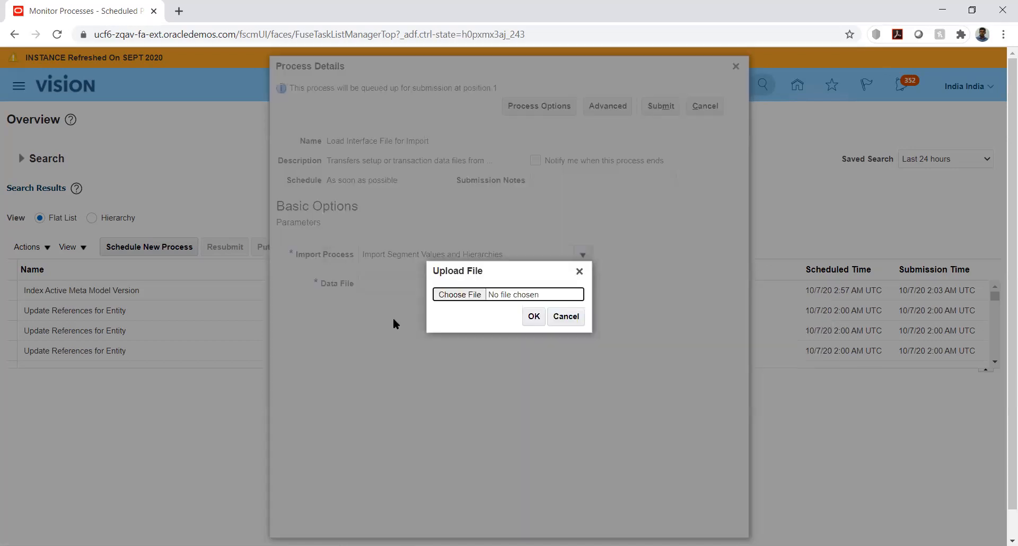
click(445, 296)
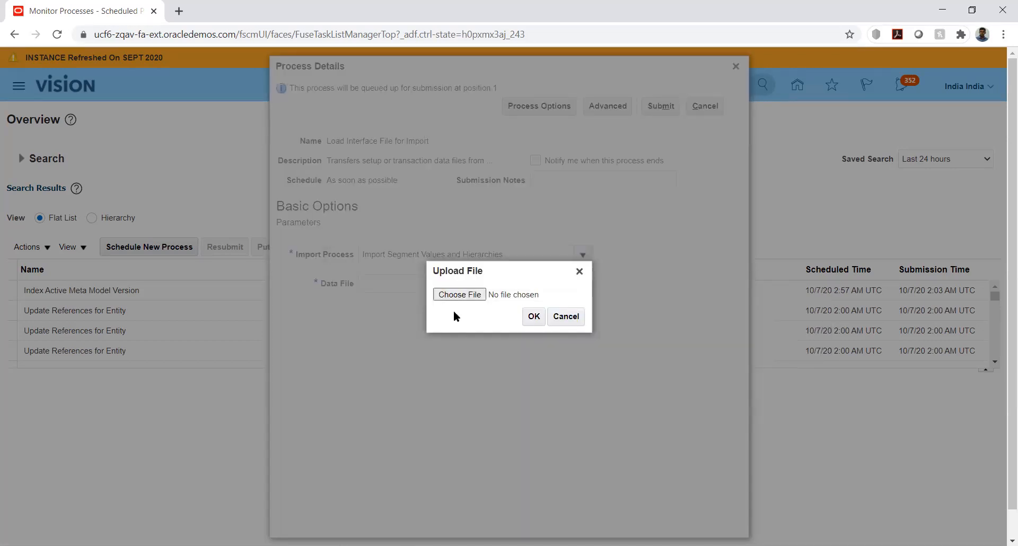
click(60, 95)
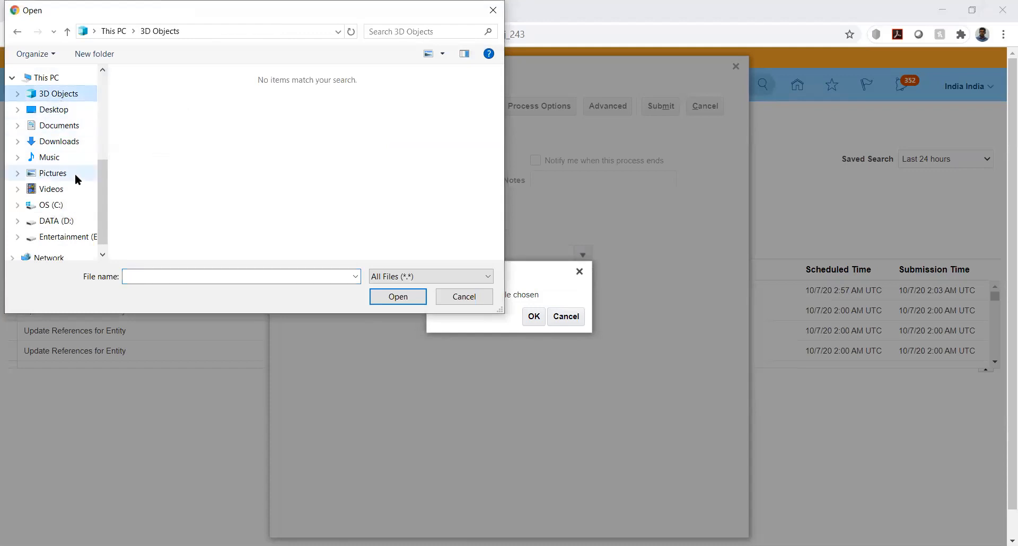
click(463, 296)
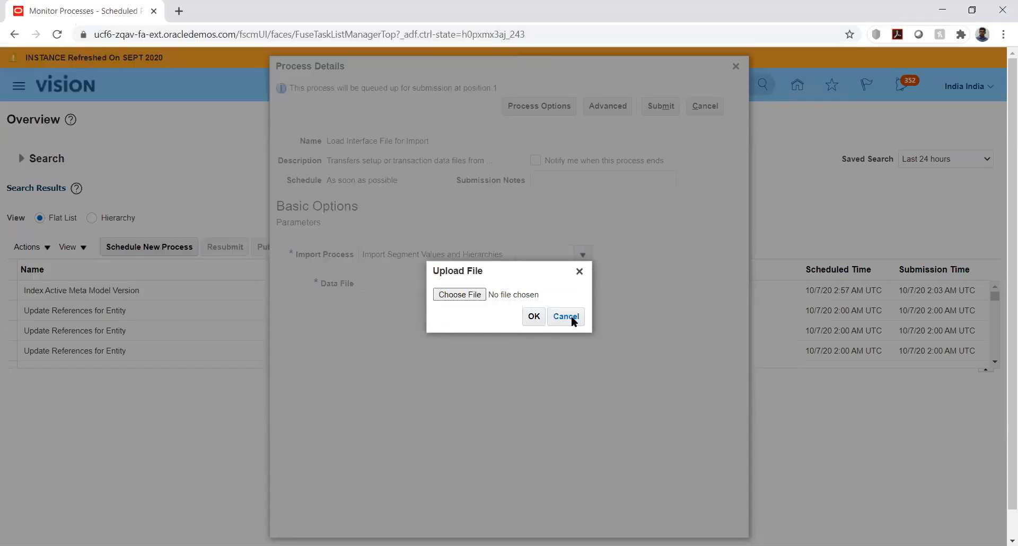
click(566, 317)
Choose glsegmentvaluesandhierarchy.zip from the Final folder inside Documents > COA Values as the new data file to upload.
click(517, 285)
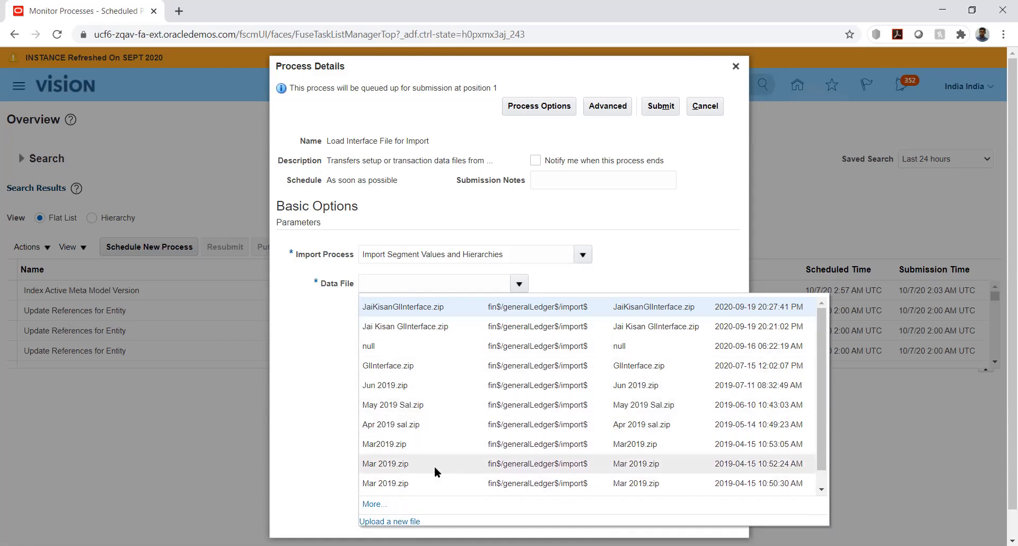
click(371, 522)
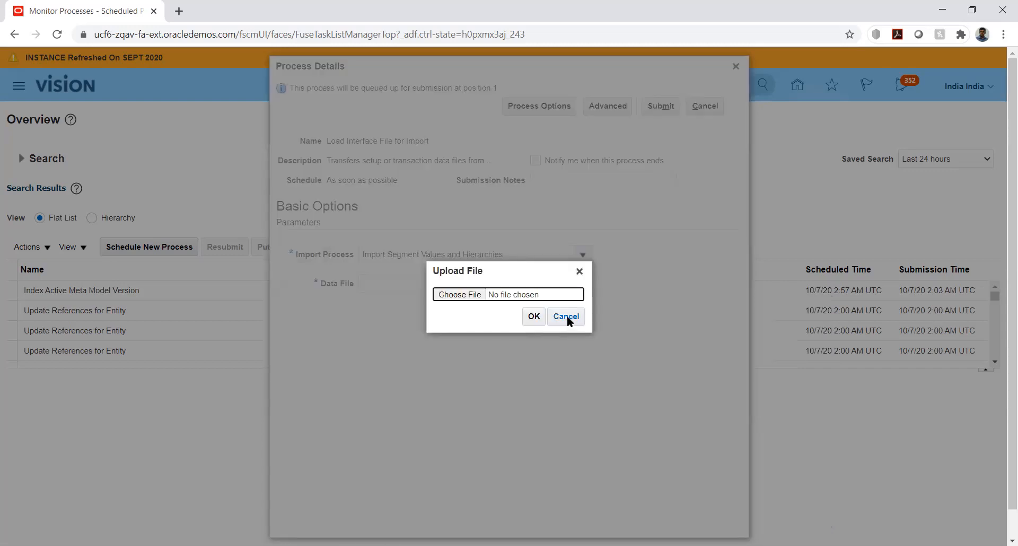
click(457, 295)
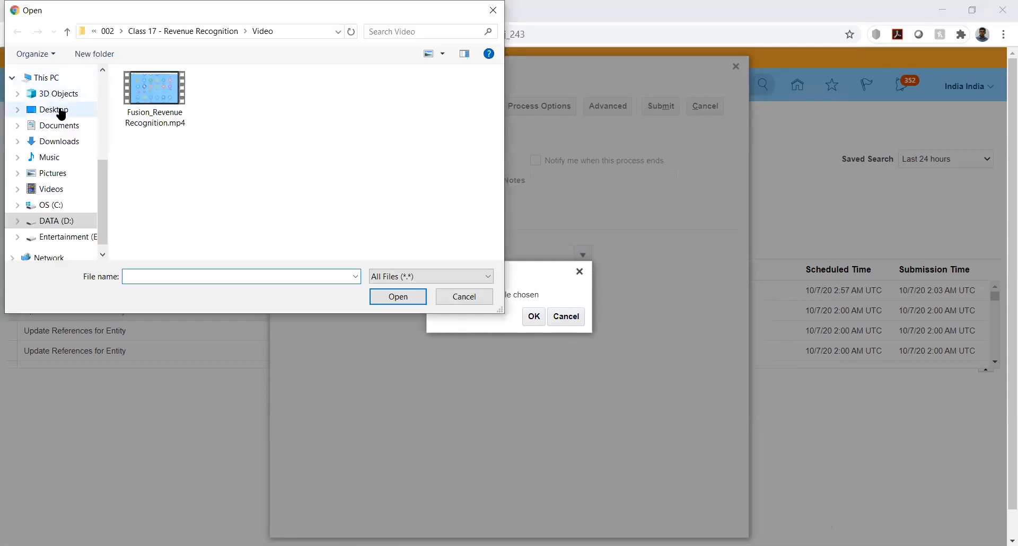
click(61, 111)
click(59, 126)
scroll(202, 148, down, 2)
scroll(206, 157, down, 3)
scroll(205, 157, up, 5)
double_click(163, 146)
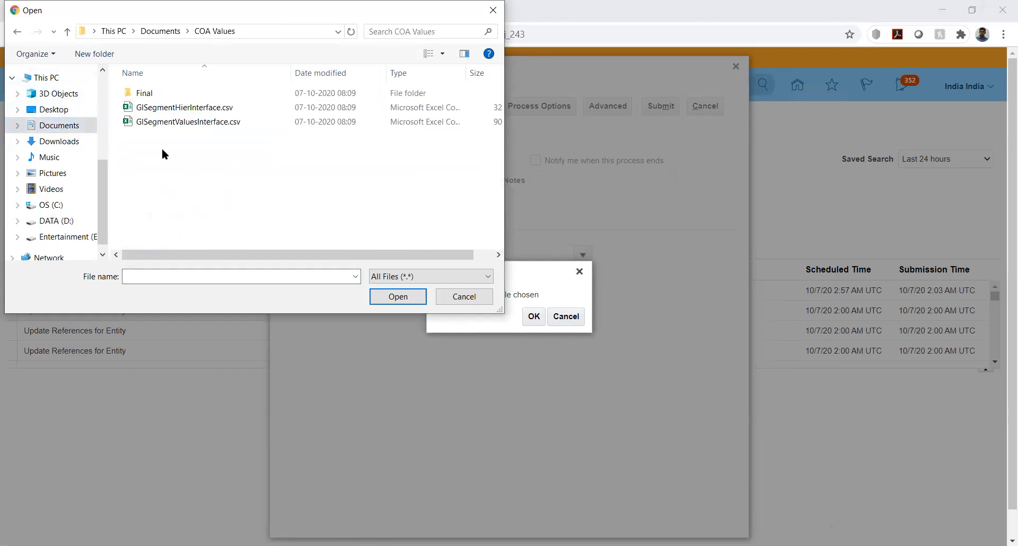
double_click(145, 92)
click(147, 94)
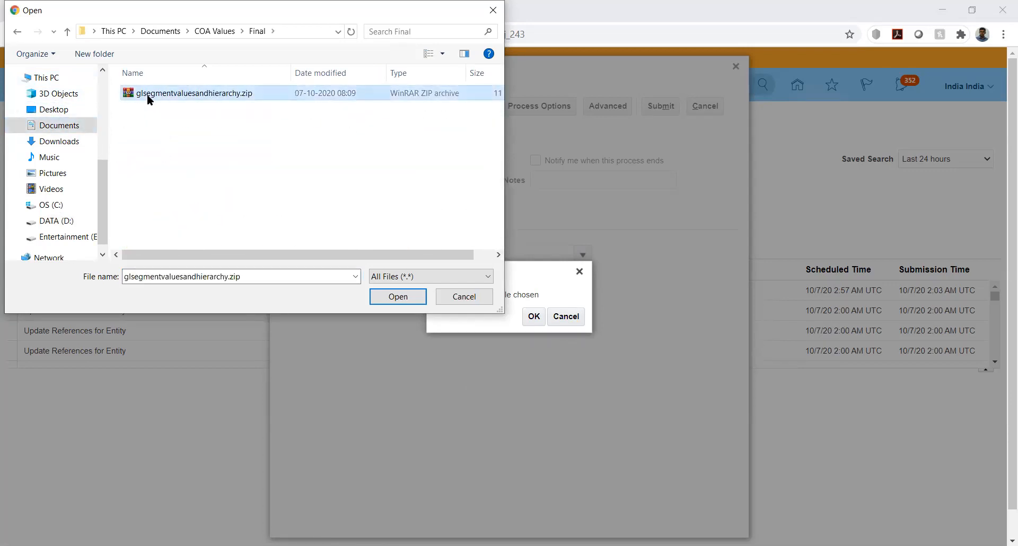
click(399, 297)
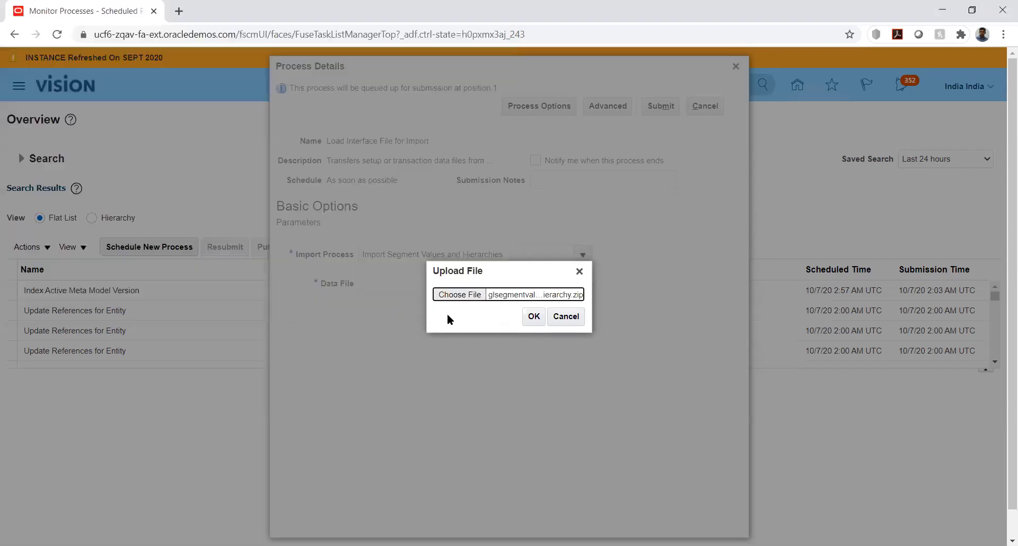
Upload the chosen ZIP file, submit the Load Interface File for Import process and dismiss the confirmation.
click(524, 318)
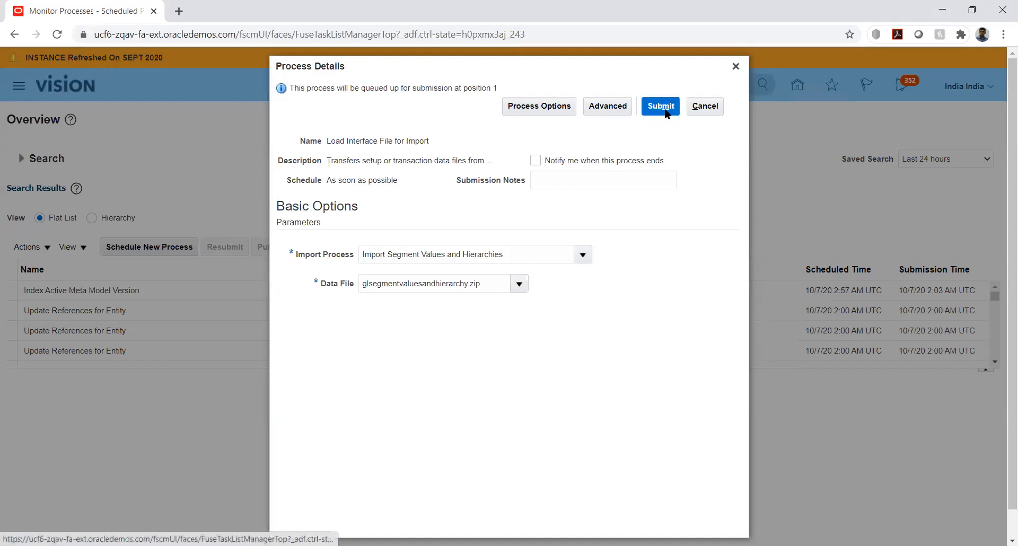
click(663, 108)
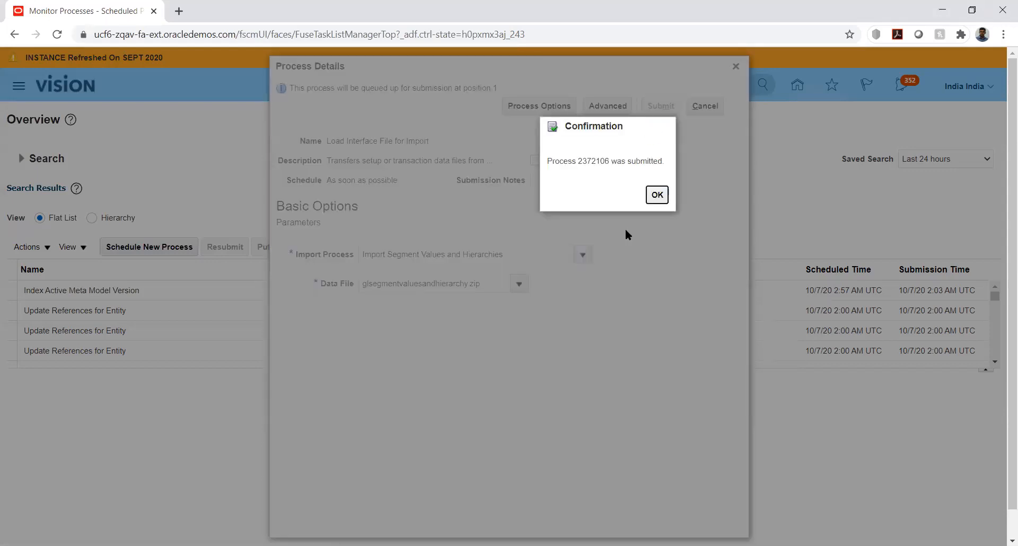
click(657, 195)
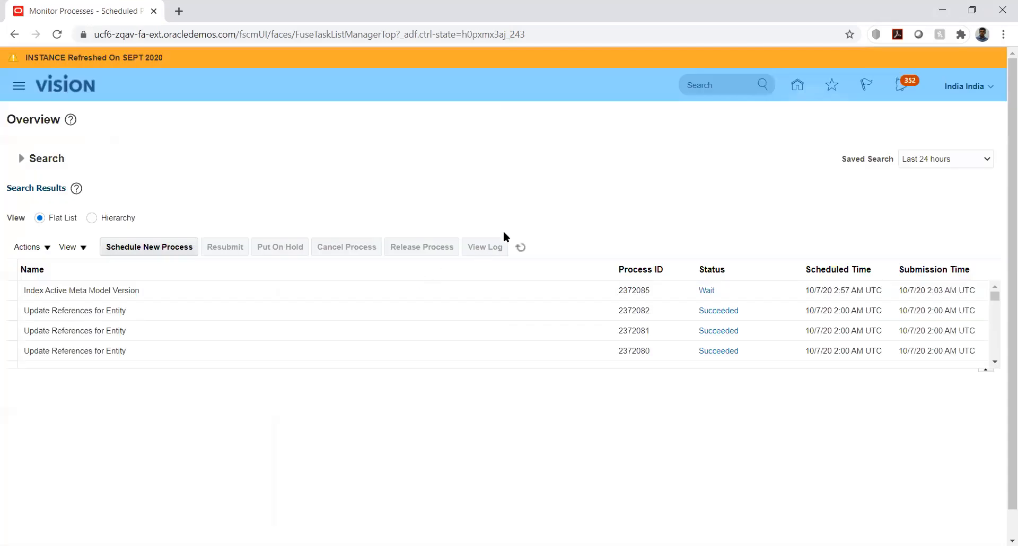
Refresh the scheduled processes list repeatedly to monitor the Import Segment Values and Hierarchies process until it finishes.
click(523, 250)
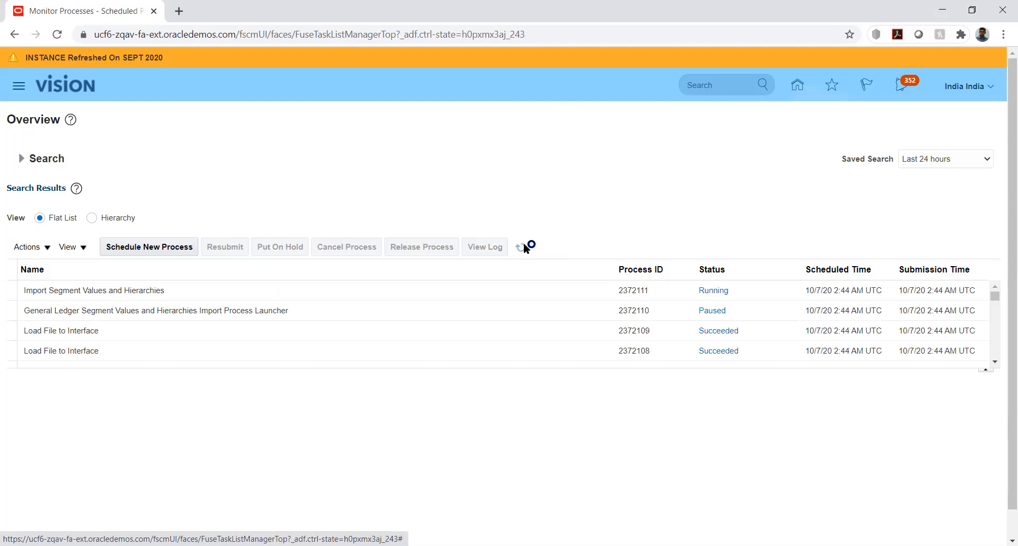
click(523, 247)
click(522, 247)
click(524, 248)
click(522, 248)
click(522, 249)
click(522, 248)
click(522, 248)
click(523, 249)
click(522, 248)
click(521, 249)
click(522, 249)
click(522, 249)
click(523, 250)
click(522, 250)
click(522, 248)
click(522, 248)
click(522, 249)
click(521, 248)
click(522, 248)
click(522, 250)
click(522, 250)
click(522, 250)
click(523, 250)
click(522, 249)
click(522, 249)
click(522, 253)
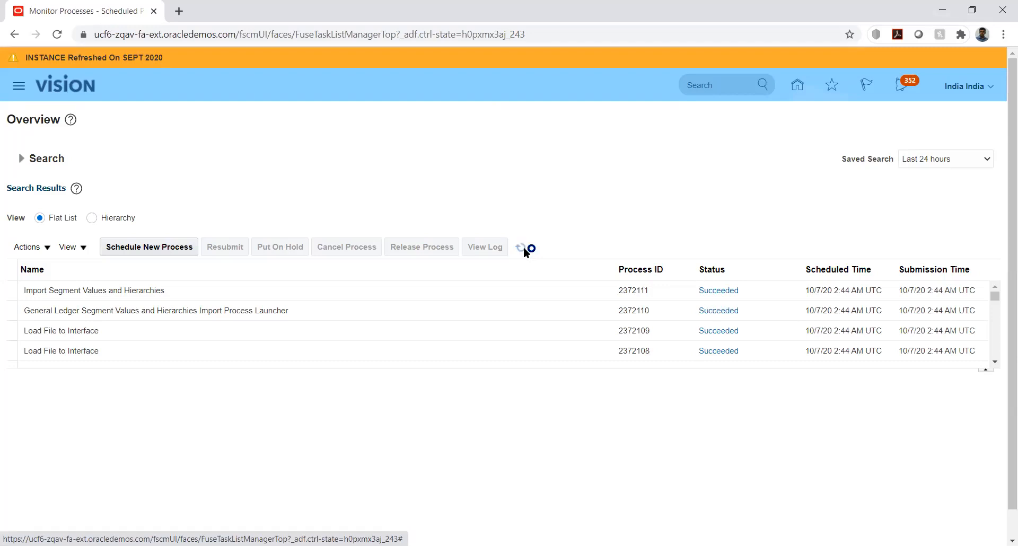
Open the 2372111.txt output attachment of the Import Segment Values and Hierarchies process, and close the attachments without changes.
click(194, 292)
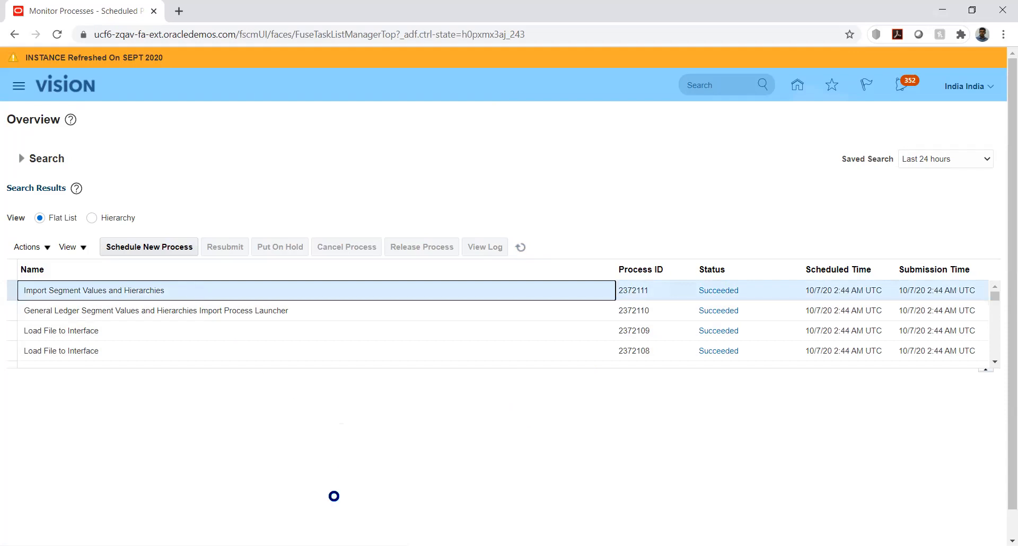
scroll(994, 215, down, 1)
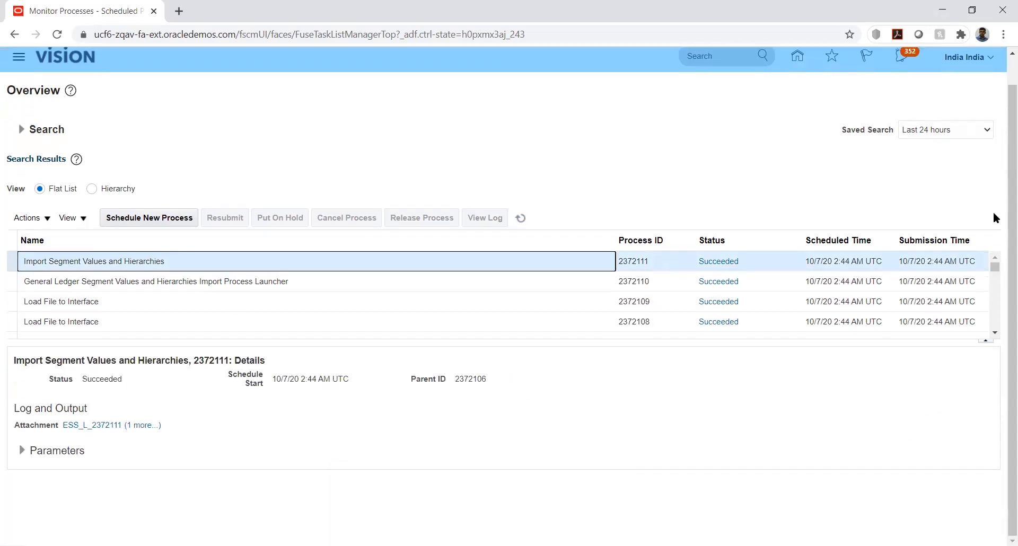
click(135, 427)
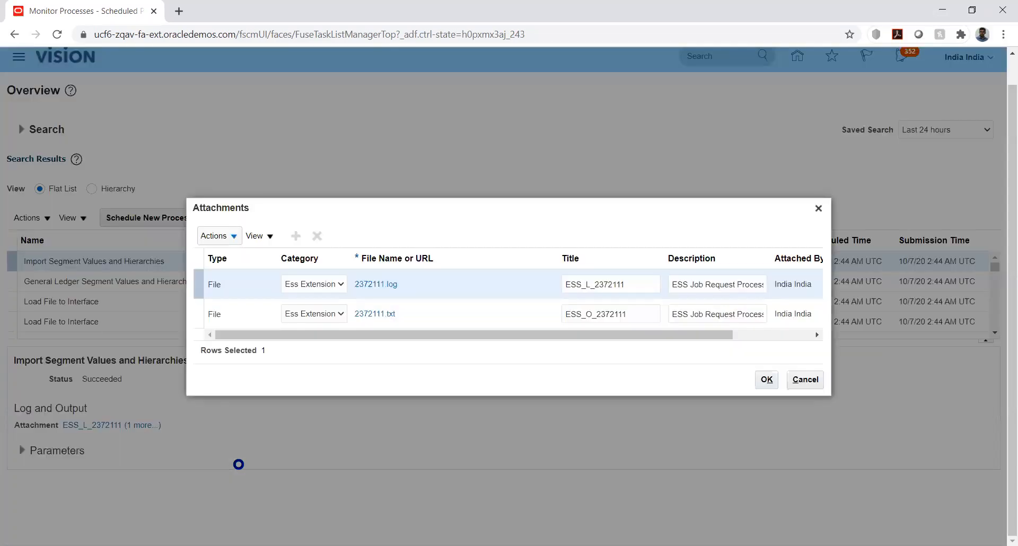
click(422, 321)
click(394, 317)
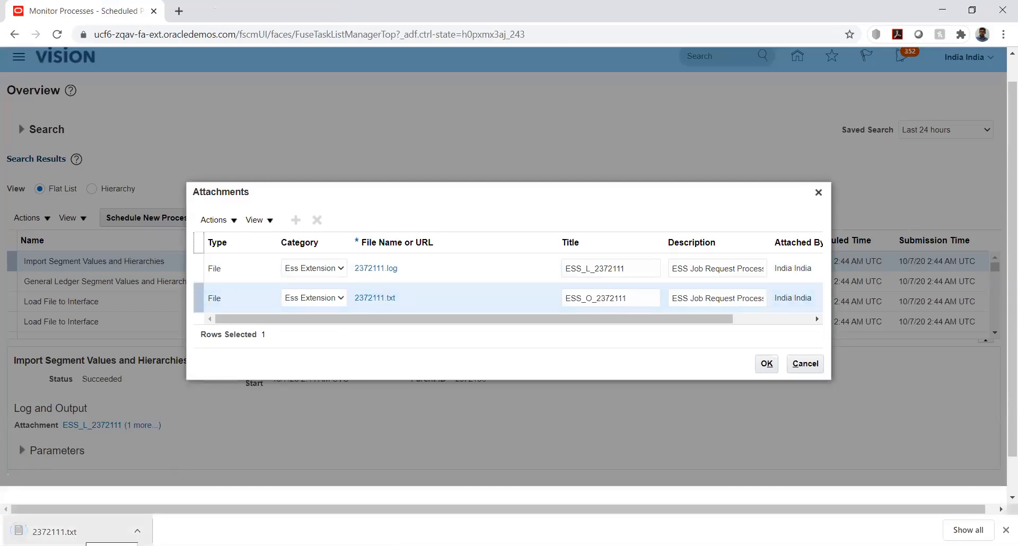
click(69, 531)
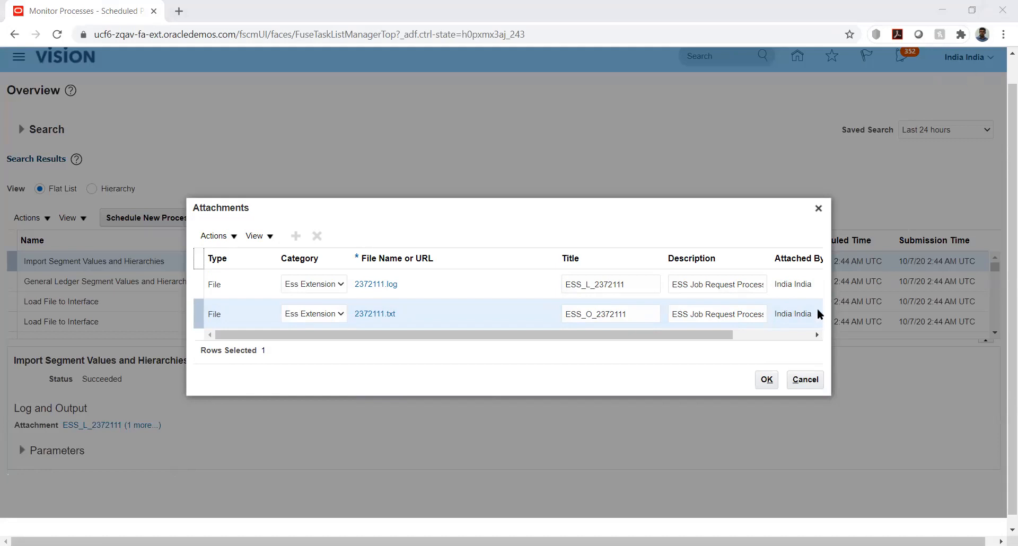
click(814, 379)
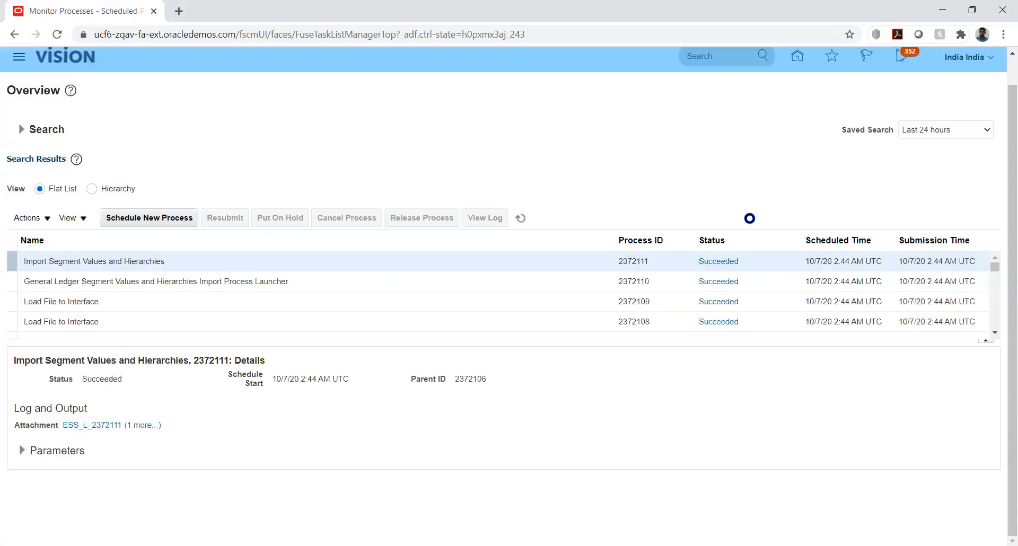
Return to the home page and go through Setup and Maintenance to Manage Implementation Projects.
click(797, 57)
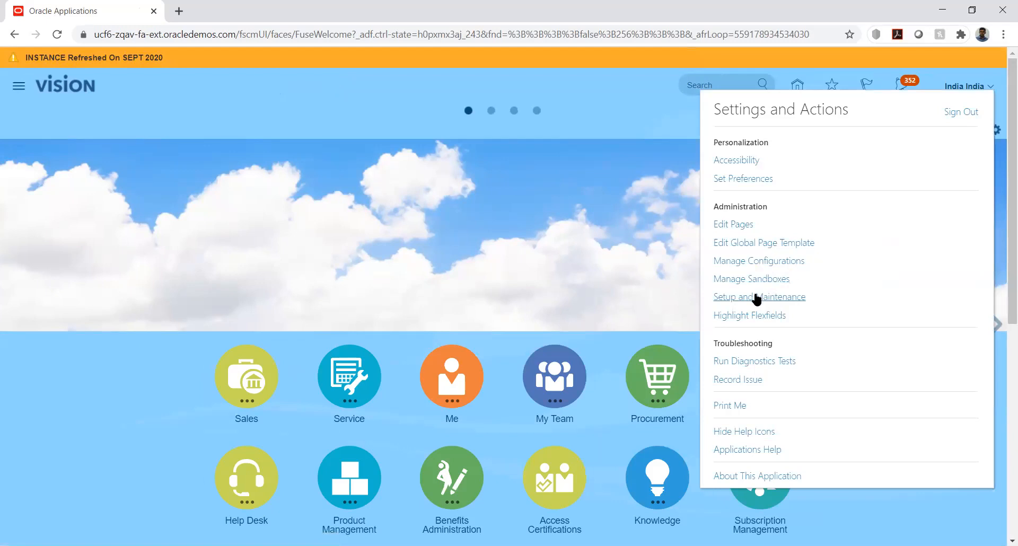
click(756, 298)
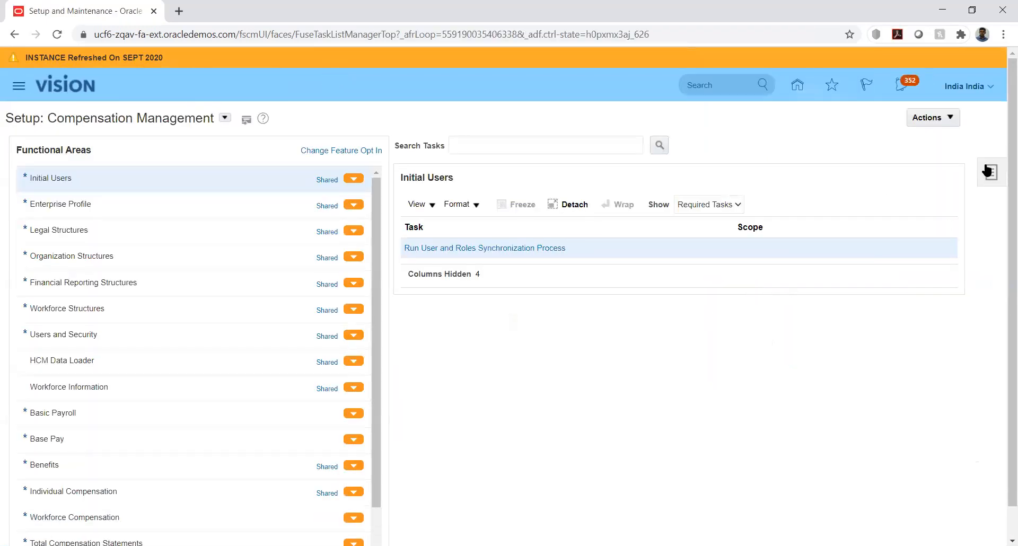
click(987, 171)
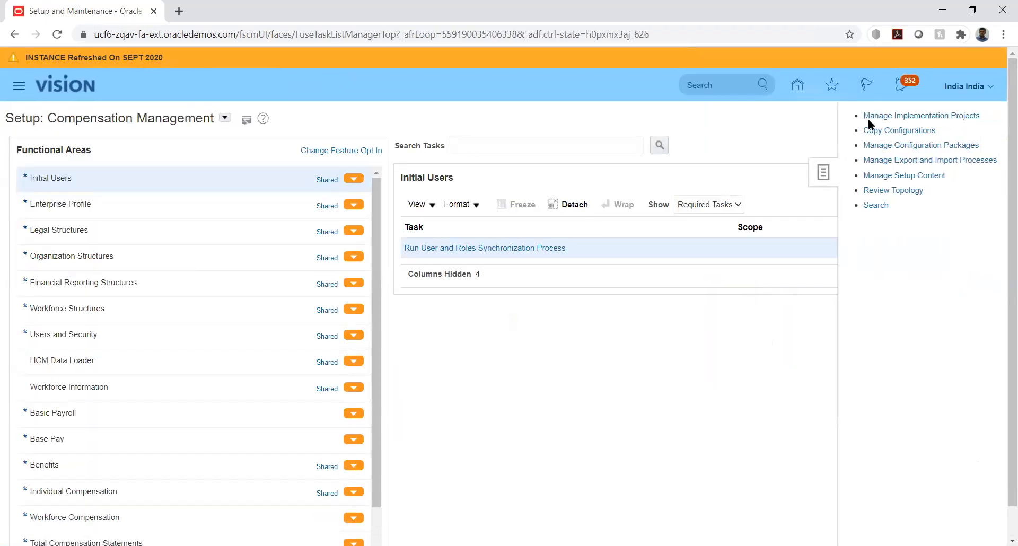
click(876, 116)
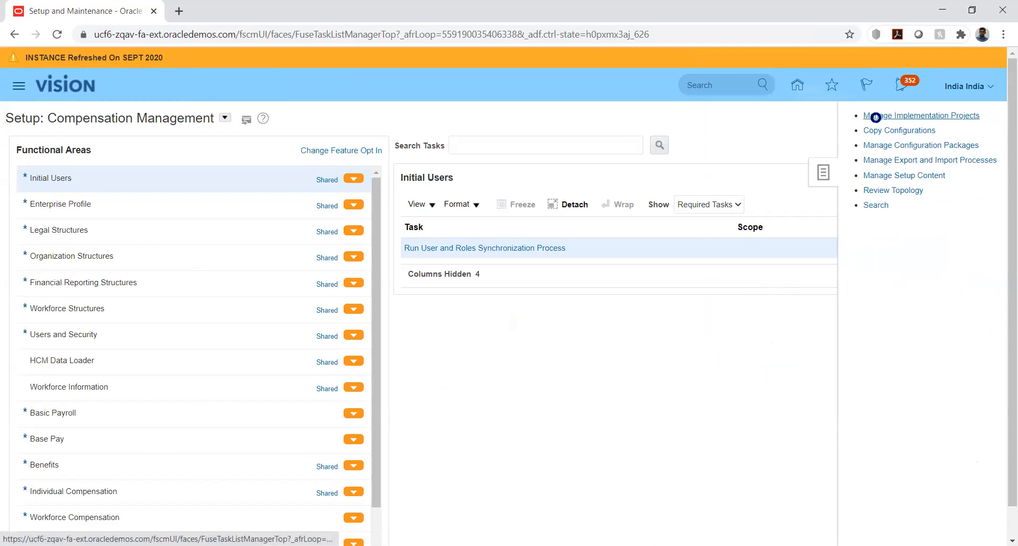
Search the implementation projects for Unite and open the United Health Insurance Ltd project.
click(188, 169)
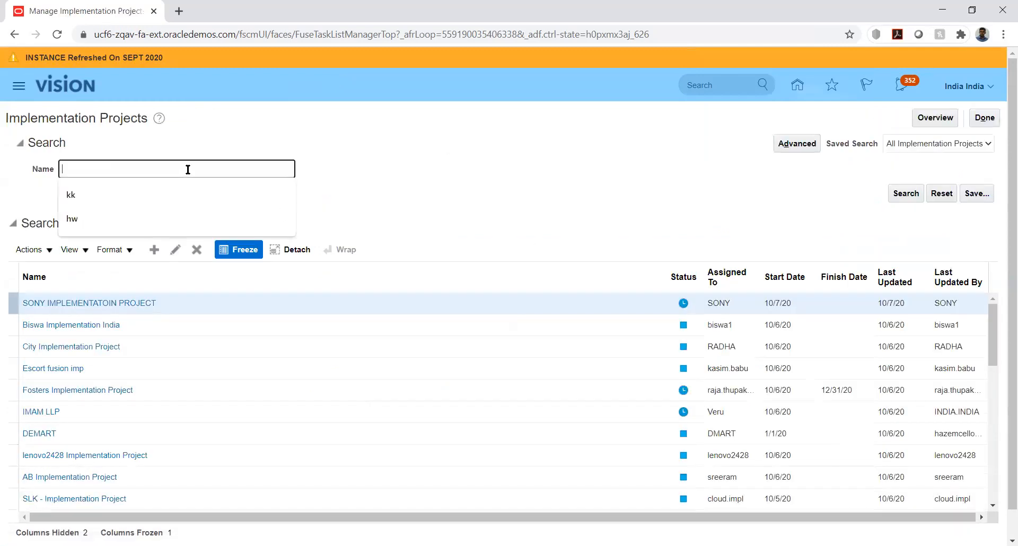
text(Unite)
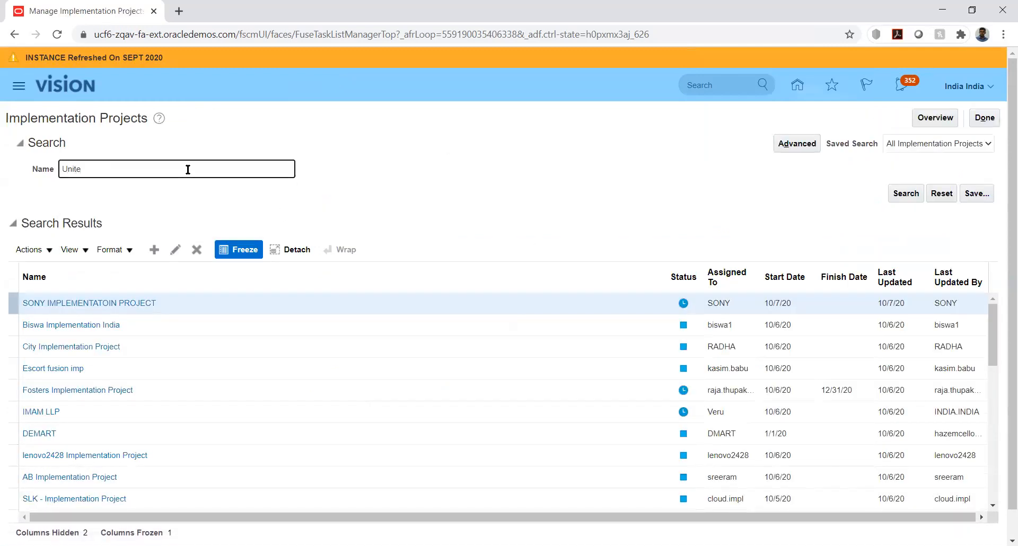
key(Return)
click(79, 306)
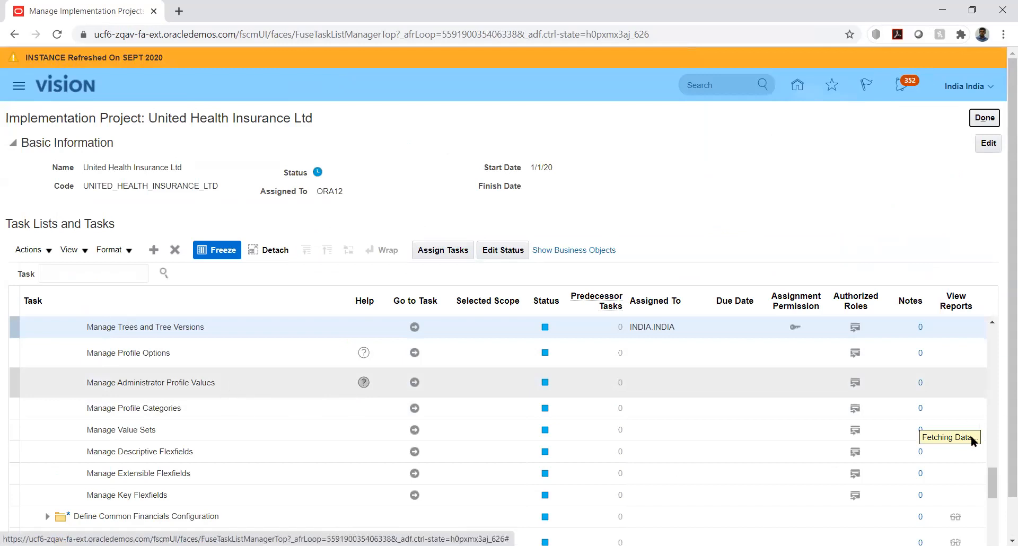
Go to the Manage Chart of Accounts Value Set Values task under Define Chart of Accounts.
scroll(993, 487, up, 3)
click(992, 480)
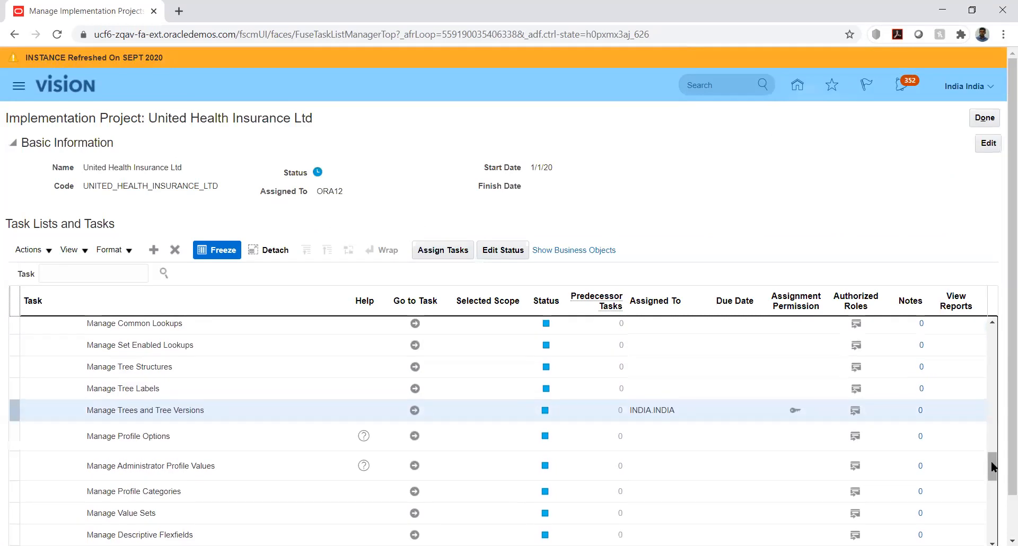
scroll(990, 436, up, 6)
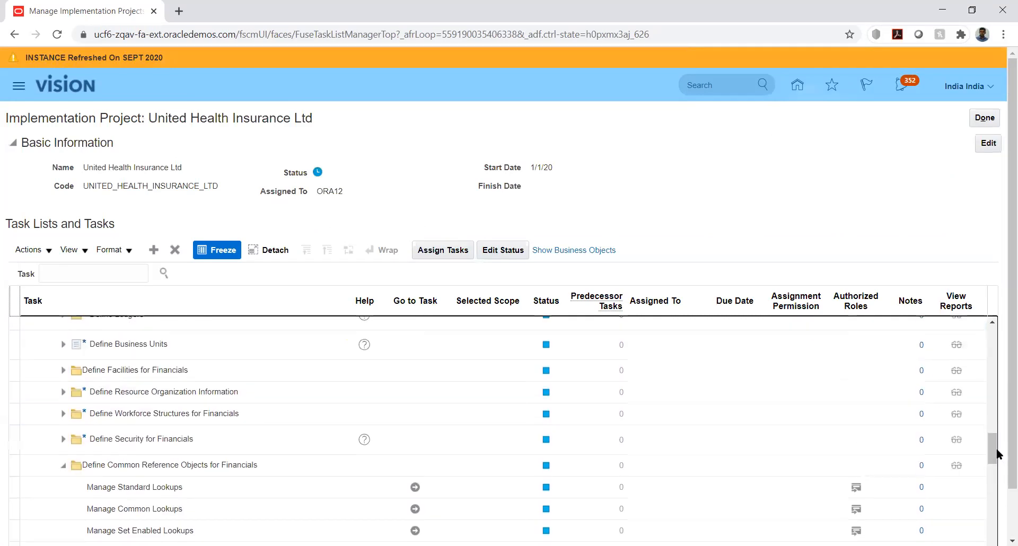
scroll(990, 418, up, 4)
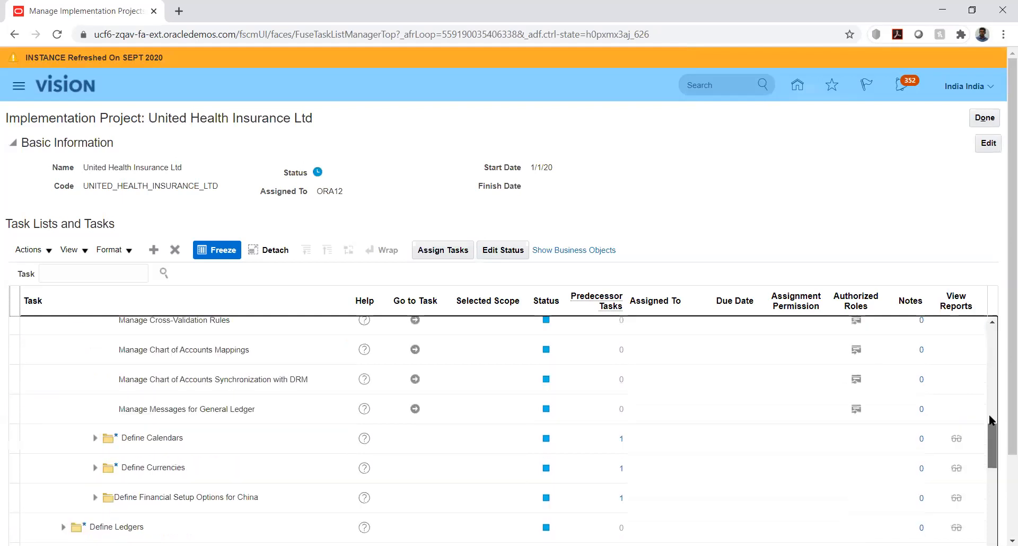
scroll(988, 405, up, 2)
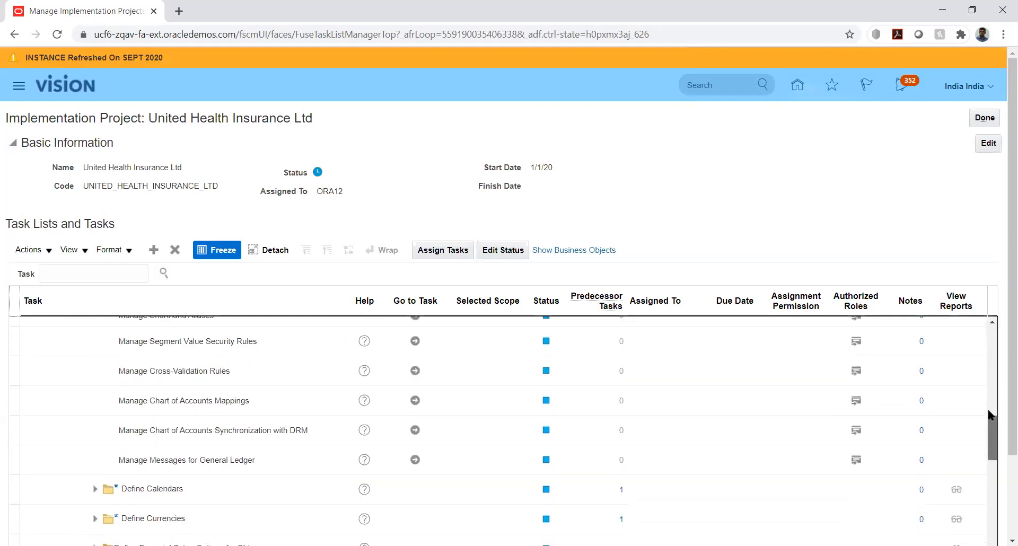
scroll(990, 390, up, 3)
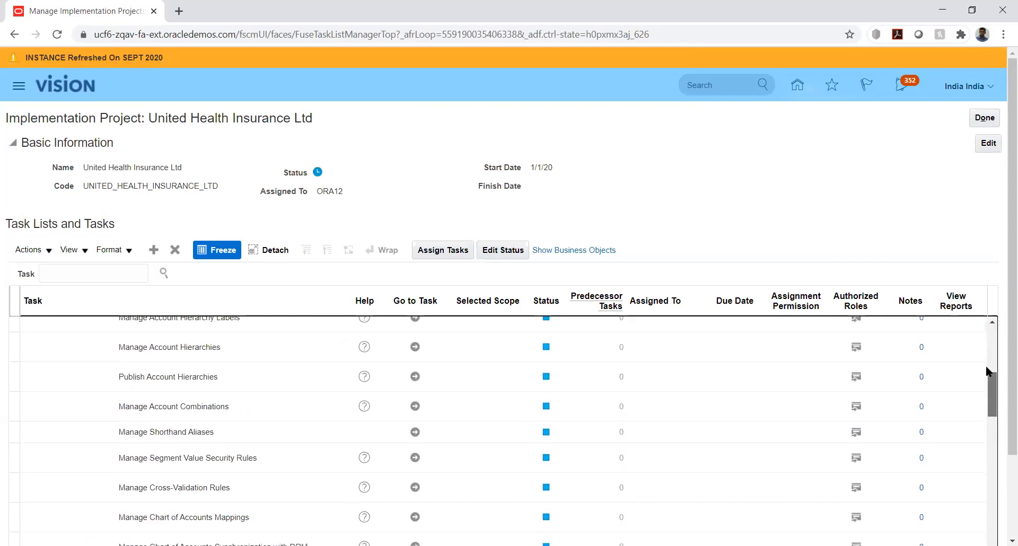
drag(986, 366, 991, 381)
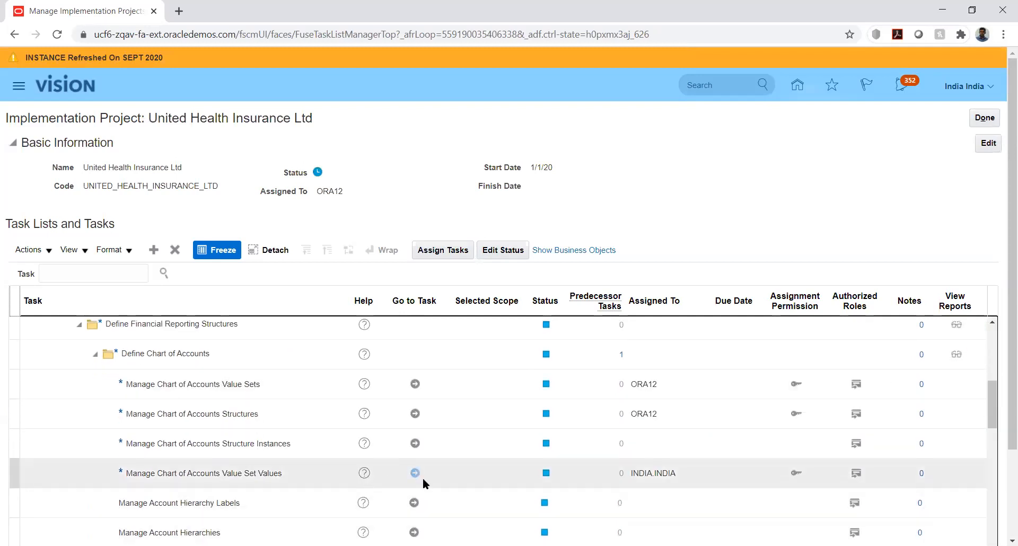
click(415, 472)
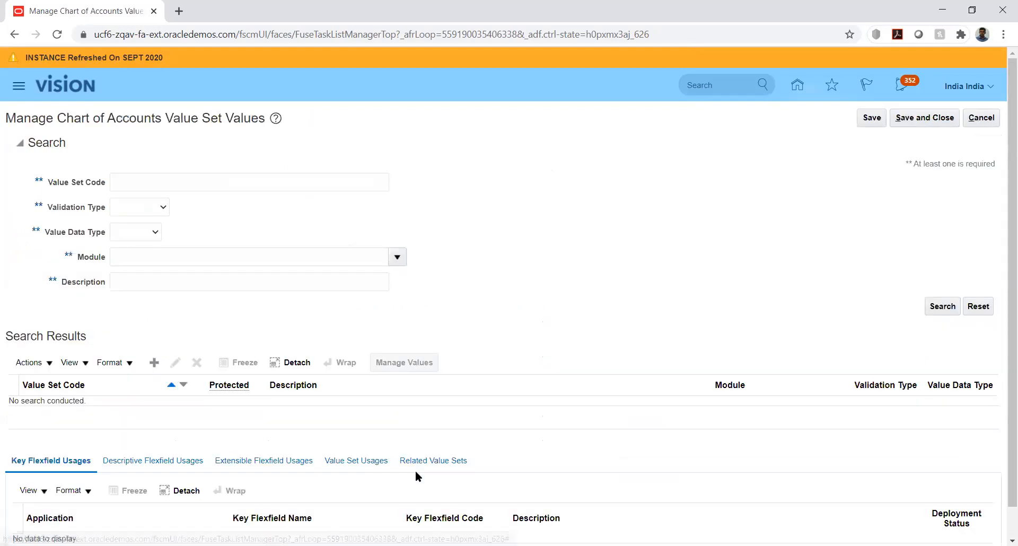
Search the value sets for code UHI and open the UHI_ACC value set for managing its values.
click(253, 182)
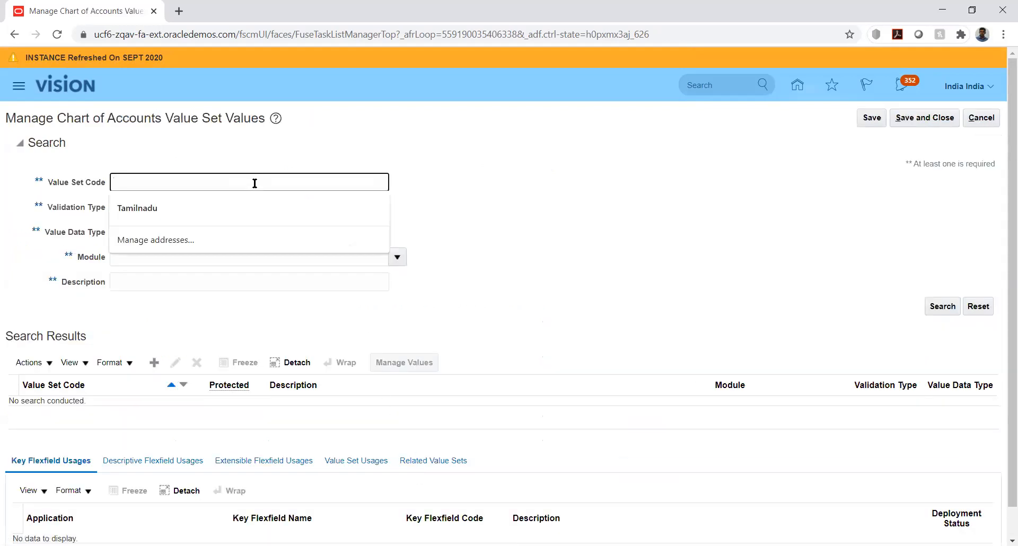
text(UHI)
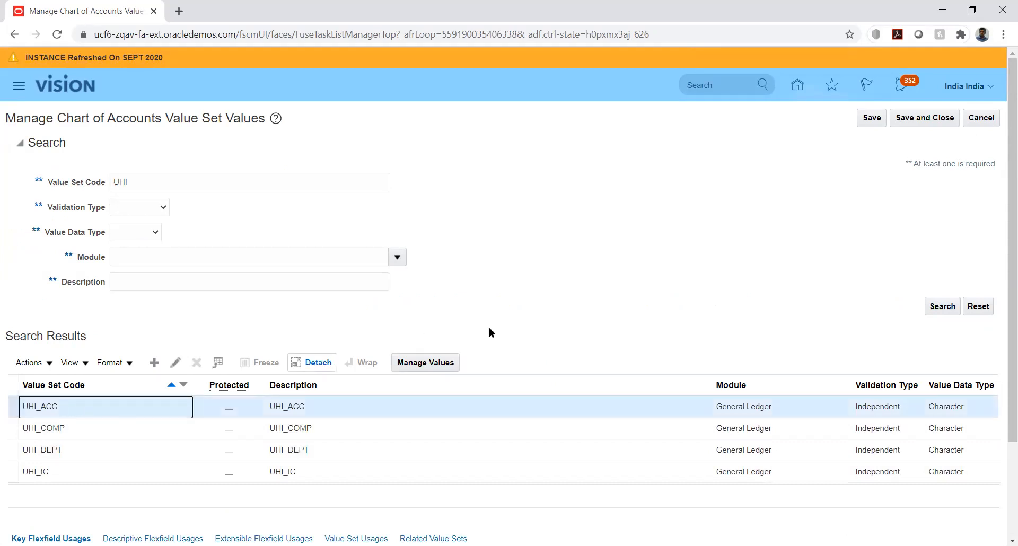
click(451, 360)
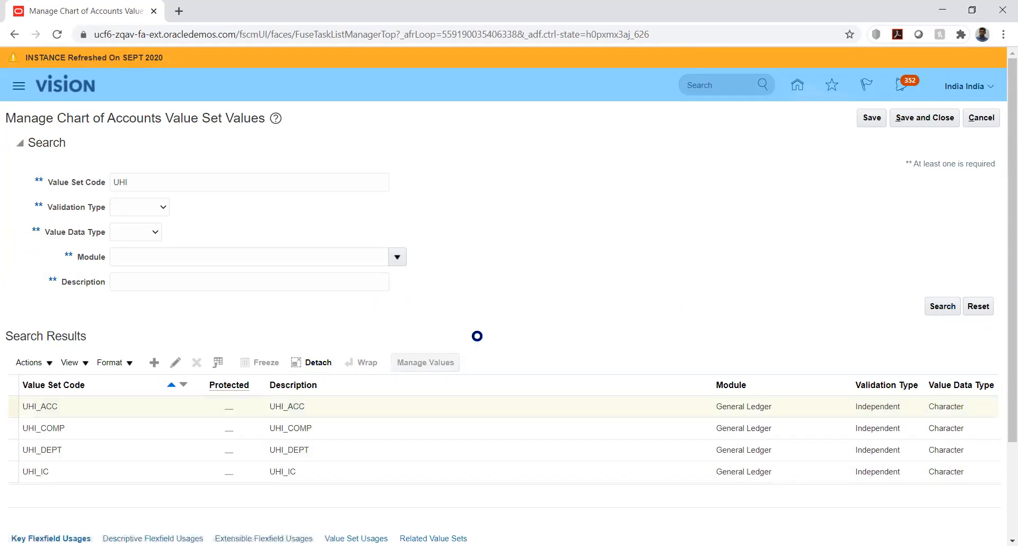
List all values of UHI_ACC and review their descriptions, account types and posting settings.
click(936, 257)
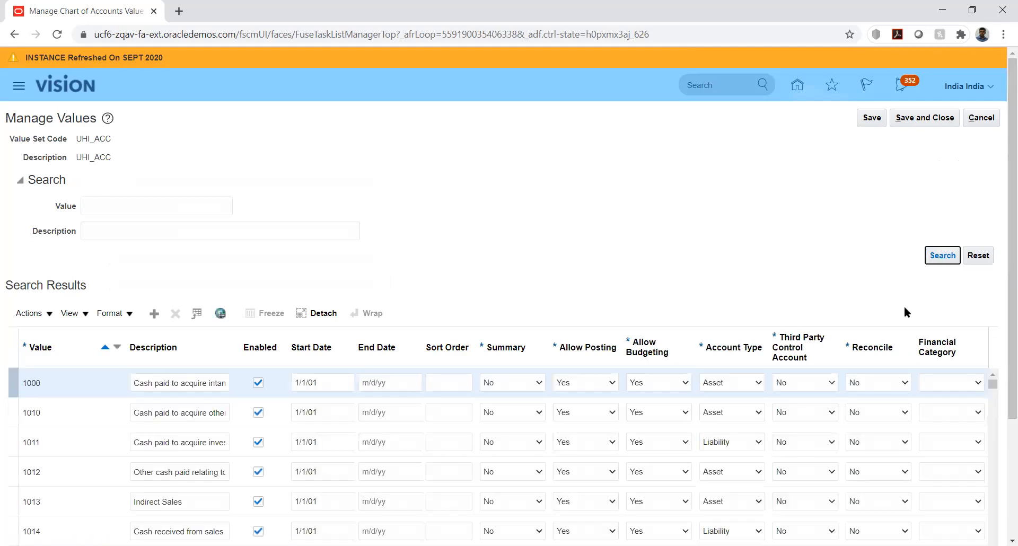
scroll(1001, 298, down, 3)
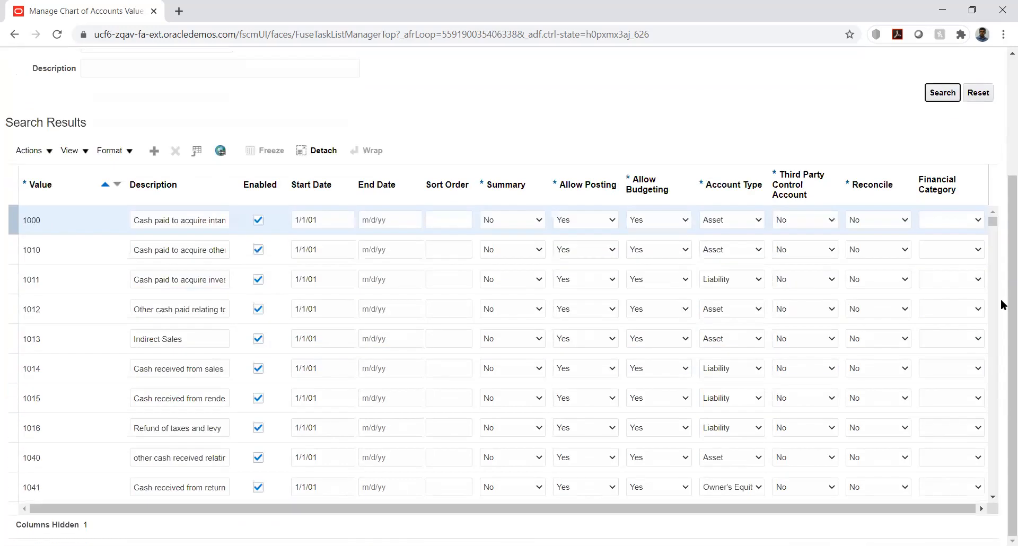
scroll(726, 332, down, 10)
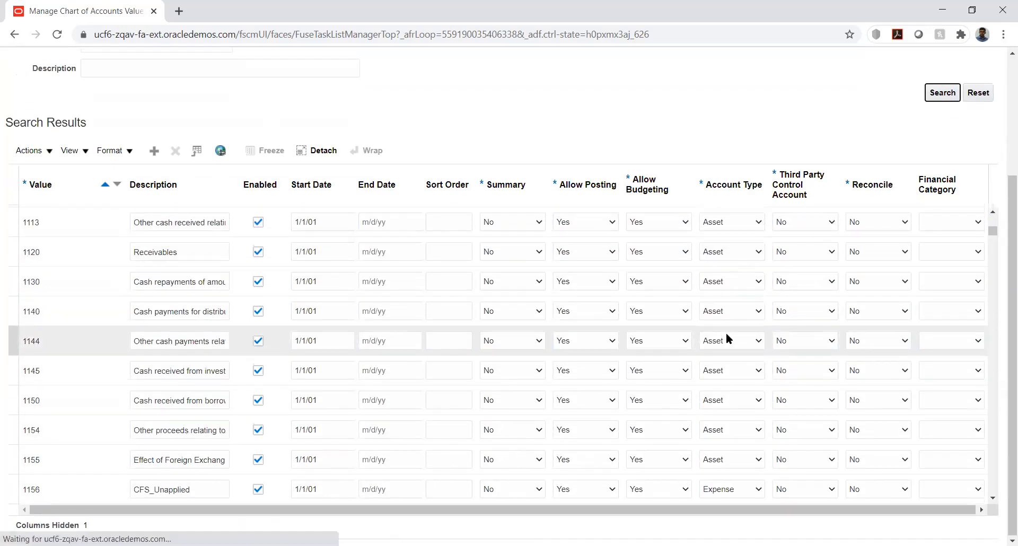
scroll(367, 406, up, 13)
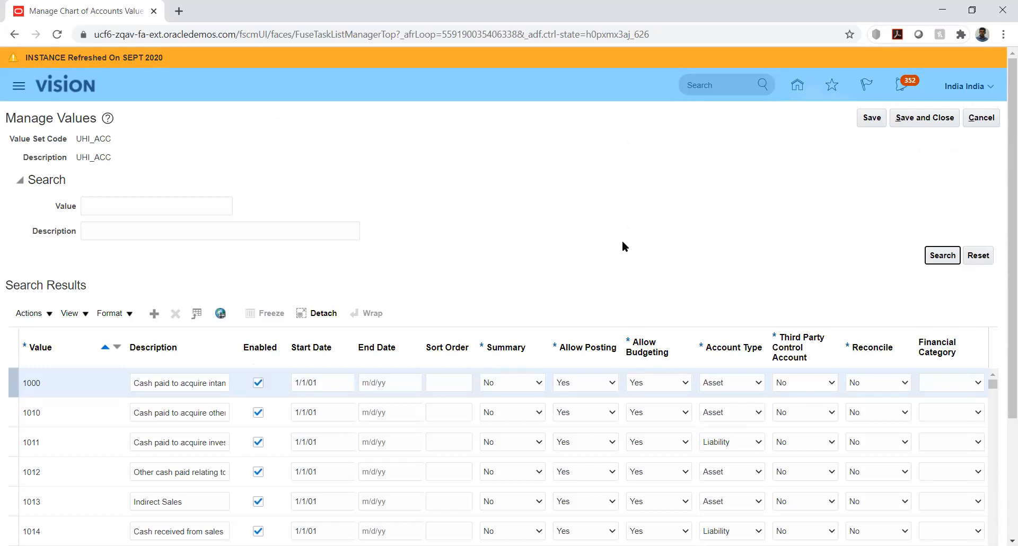
Save and close the UHI_ACC values and the value set page, and reopen the United Health Insurance Ltd project from the project list.
click(920, 119)
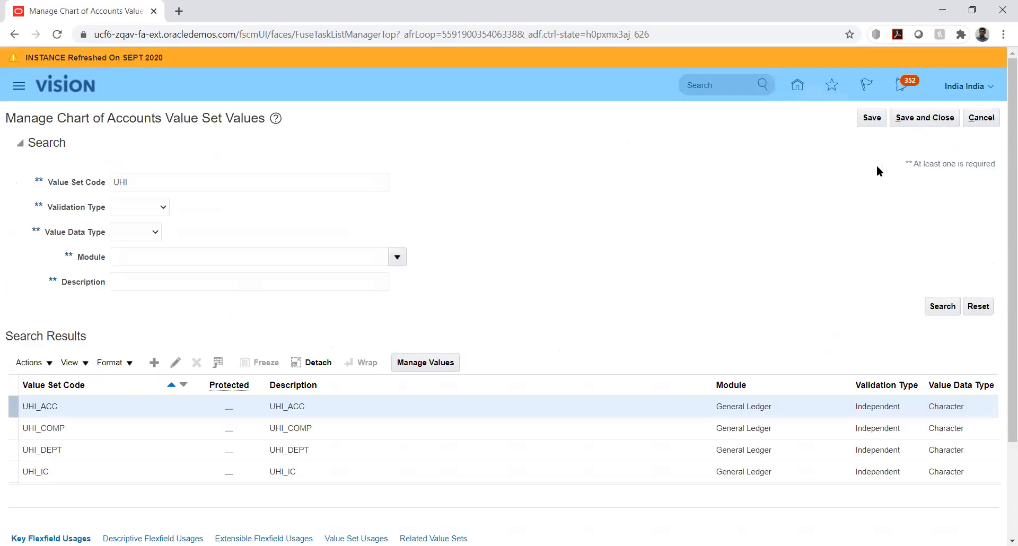
click(909, 116)
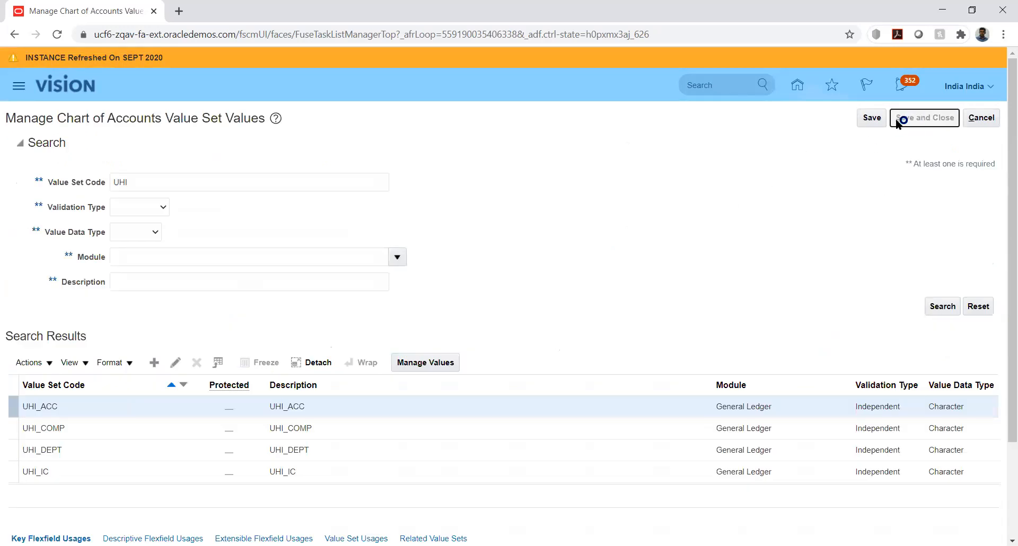
click(981, 120)
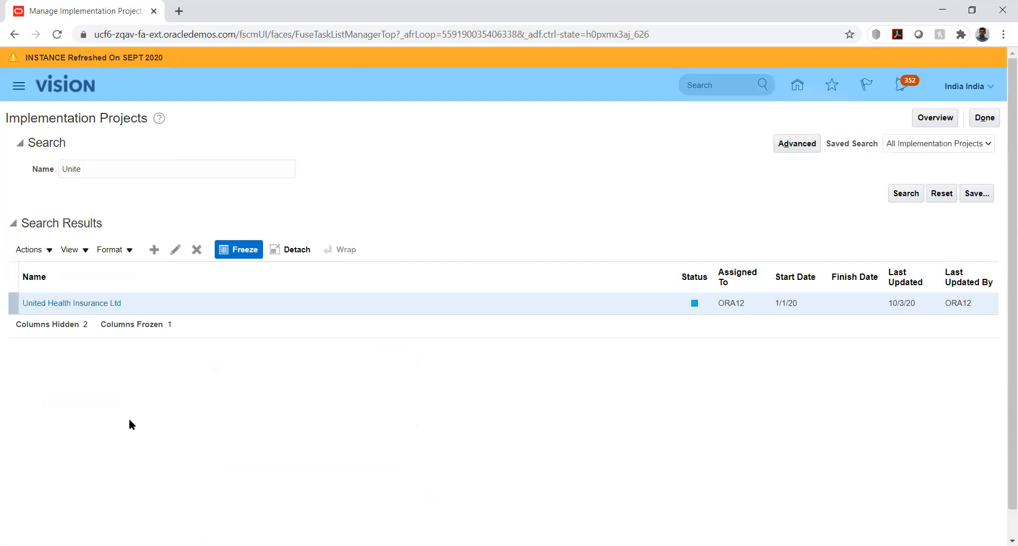
click(77, 306)
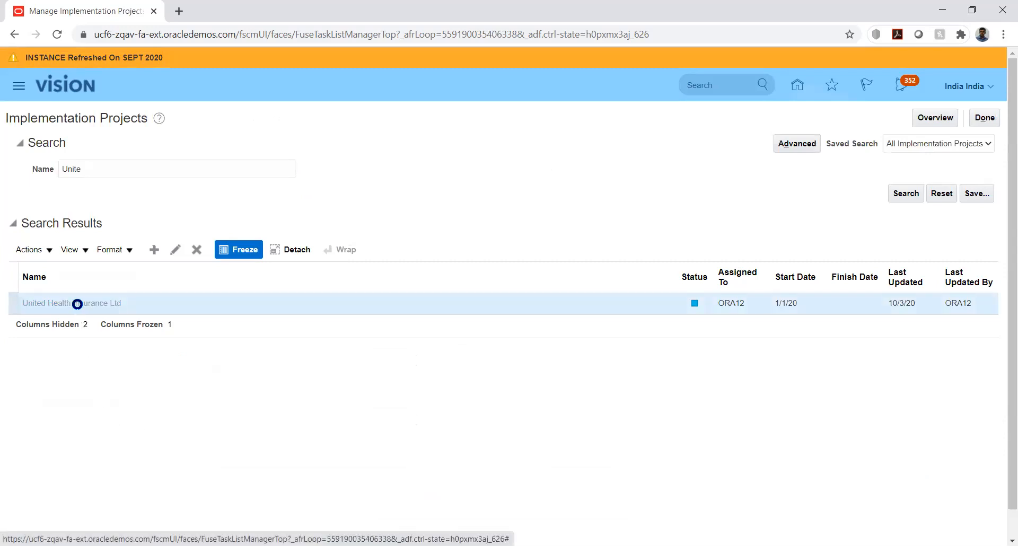
Search the web for oracle repository in a new browser tab and open the Oracle Enterprise Repository for Oracle Fusion Applications page.
click(179, 11)
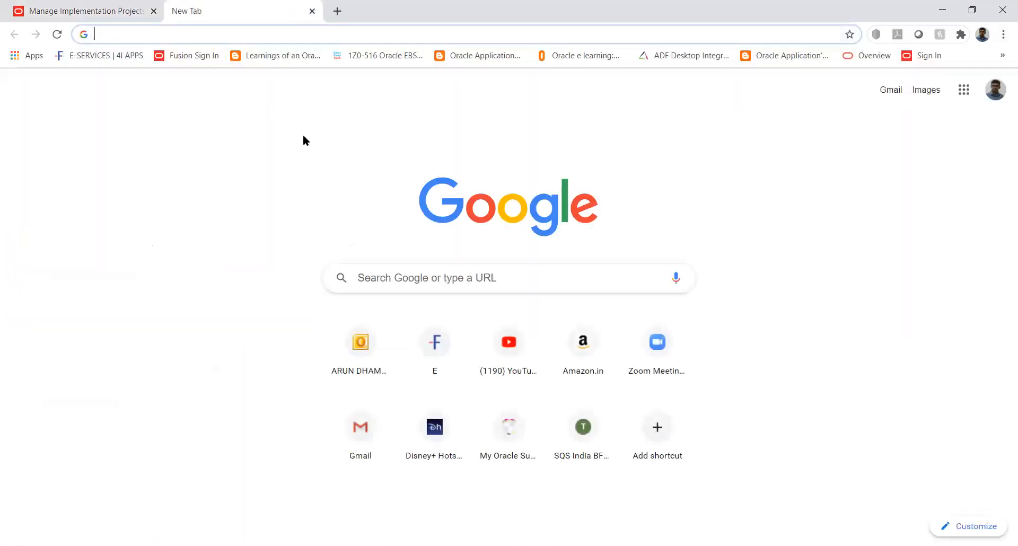
text(oracel respos)
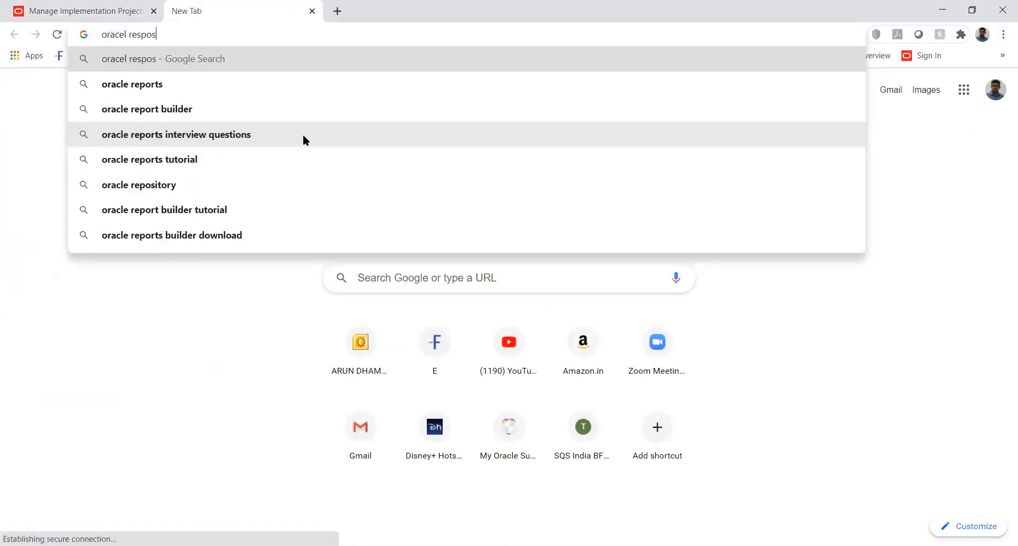
text(itory)
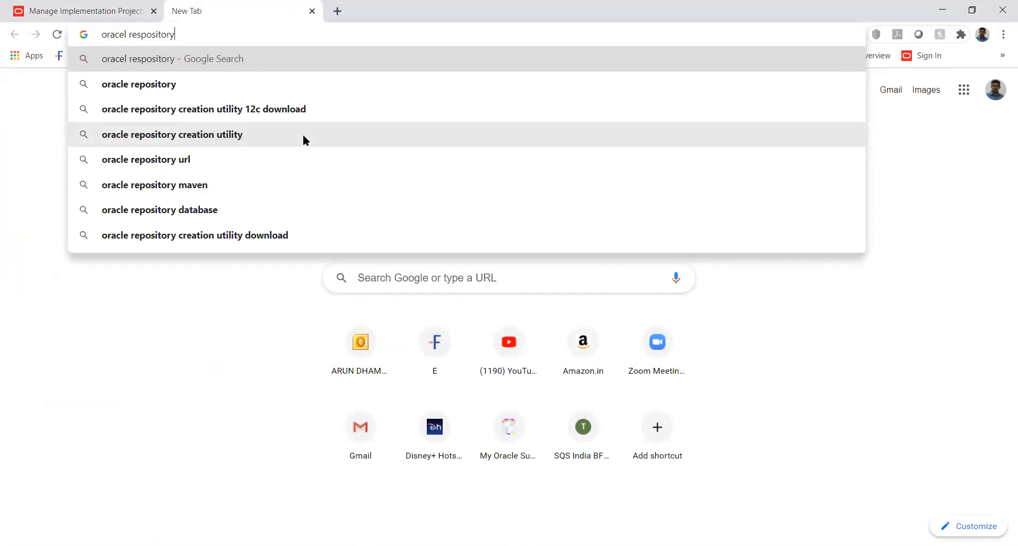
key(Down)
key(Return)
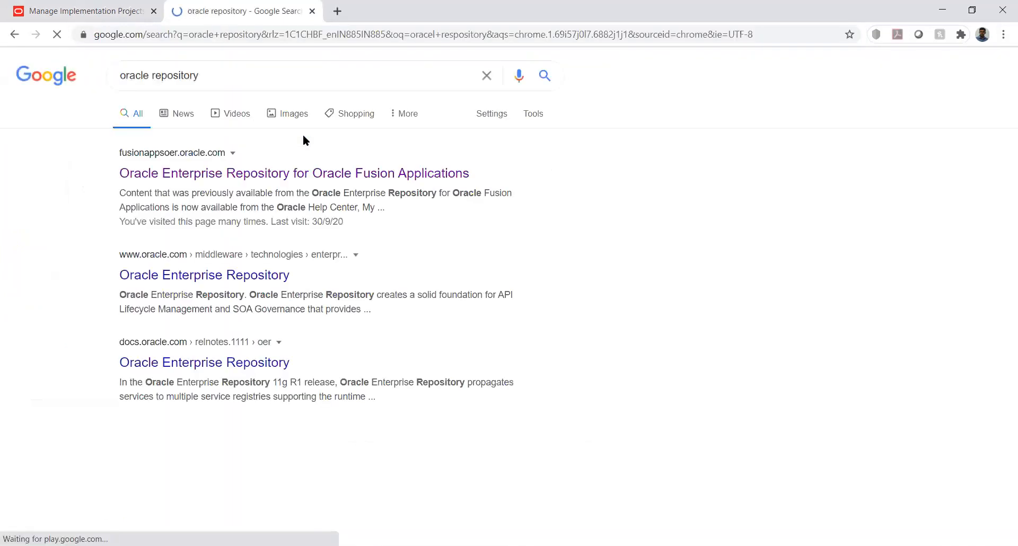
click(292, 175)
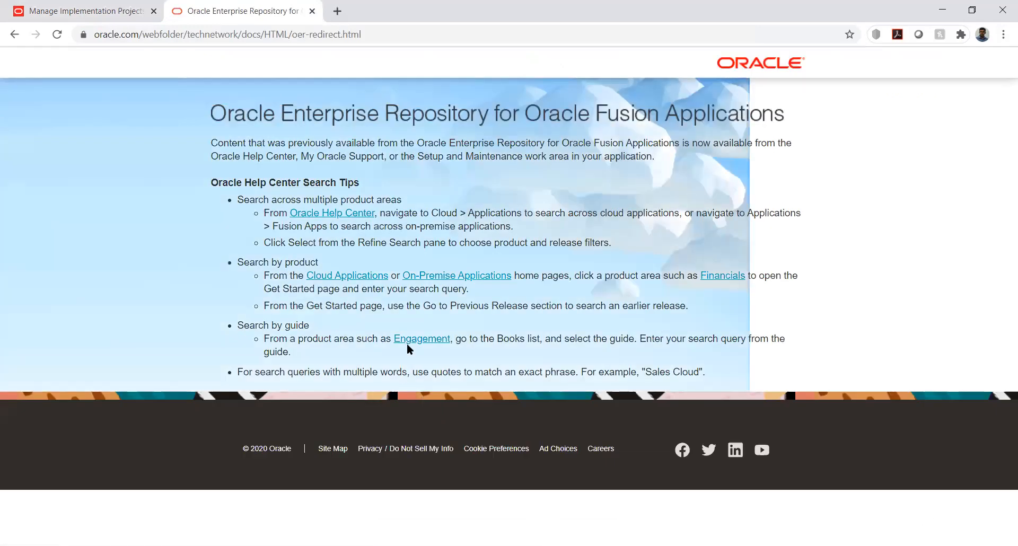
Go through Cloud Applications to the Financials documentation and examine its Implement topics.
click(348, 275)
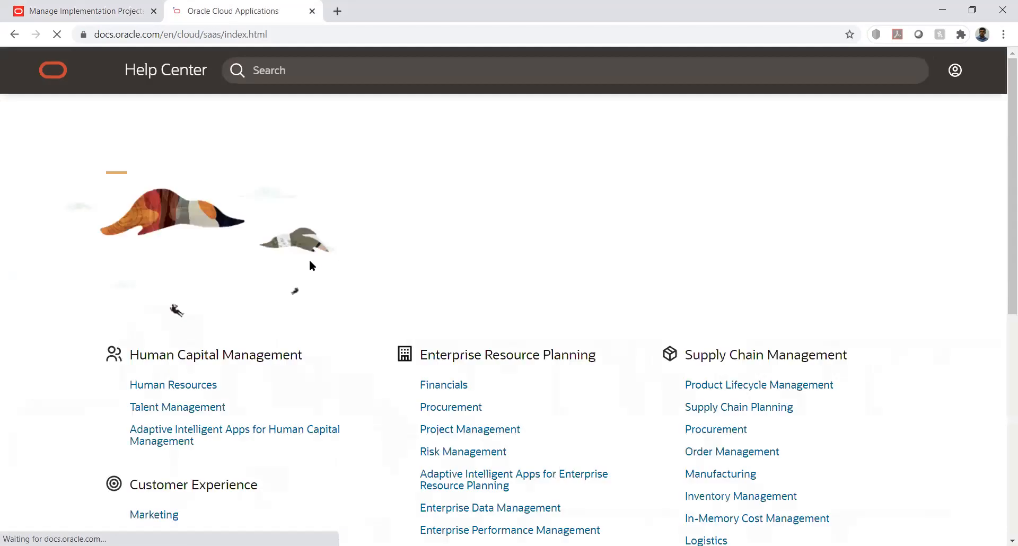
scroll(343, 269, down, 2)
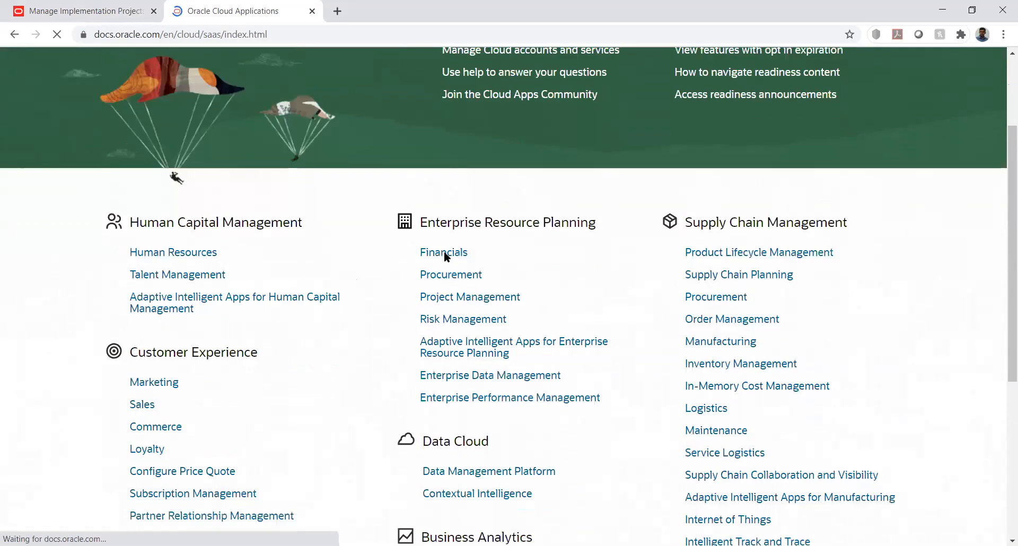
click(445, 254)
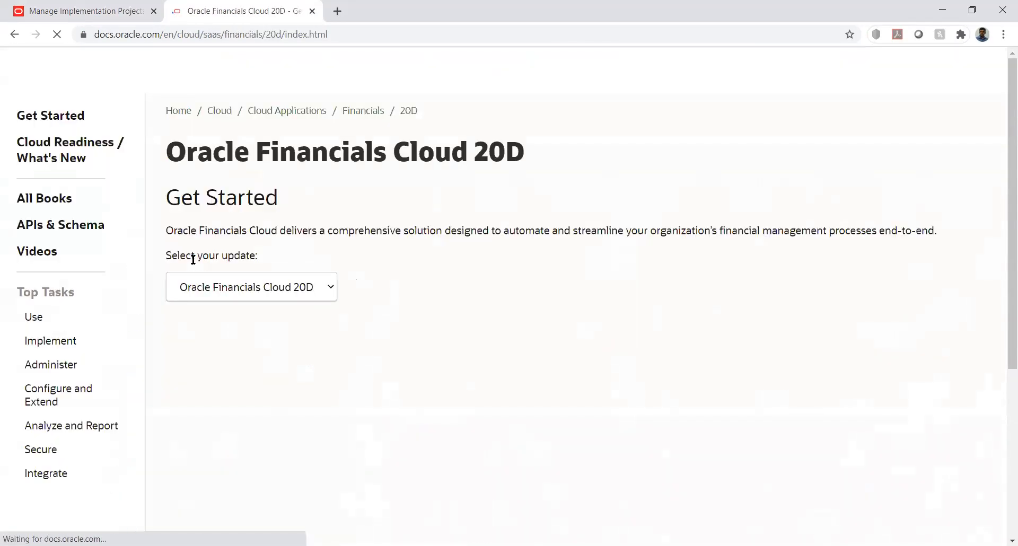
click(52, 344)
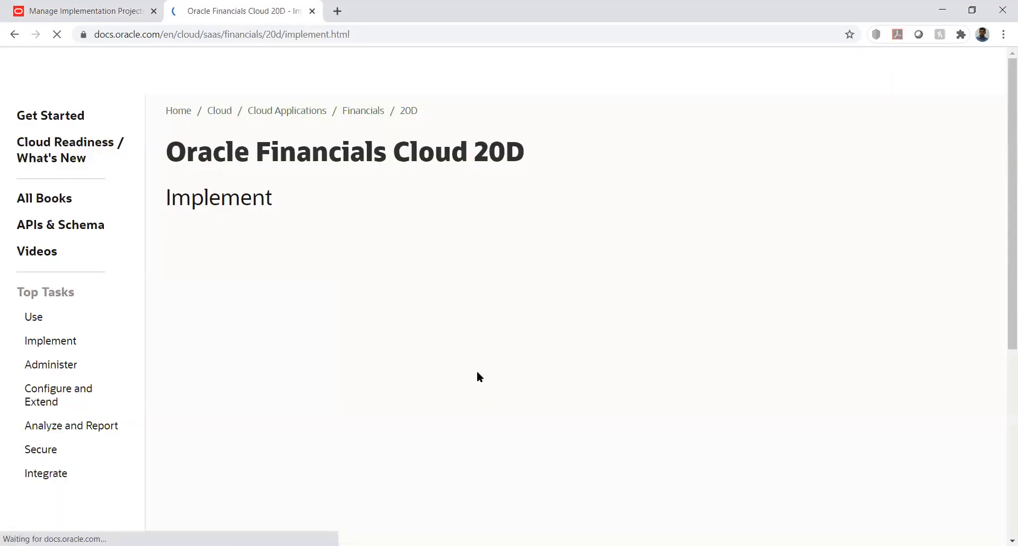
scroll(497, 324, down, 3)
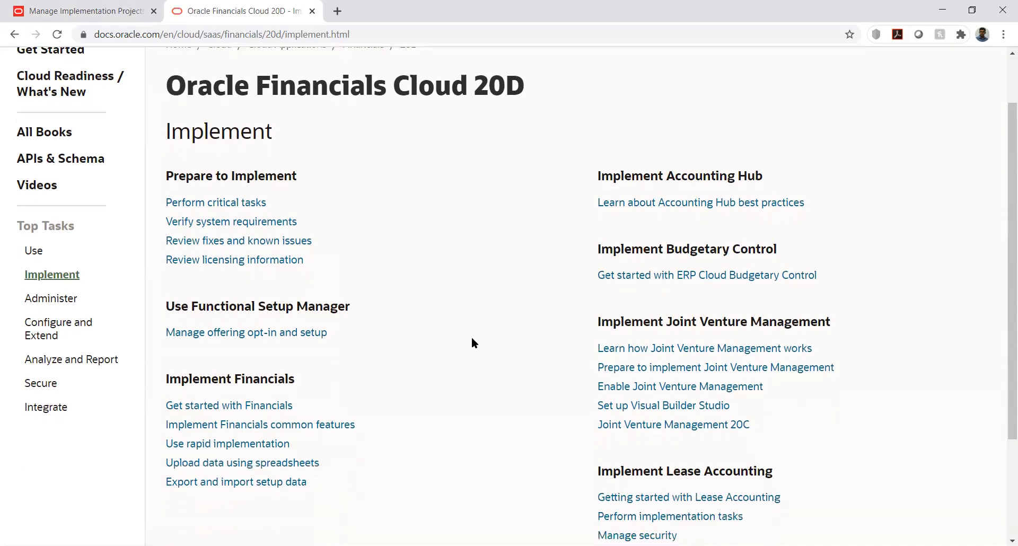
scroll(473, 344, down, 2)
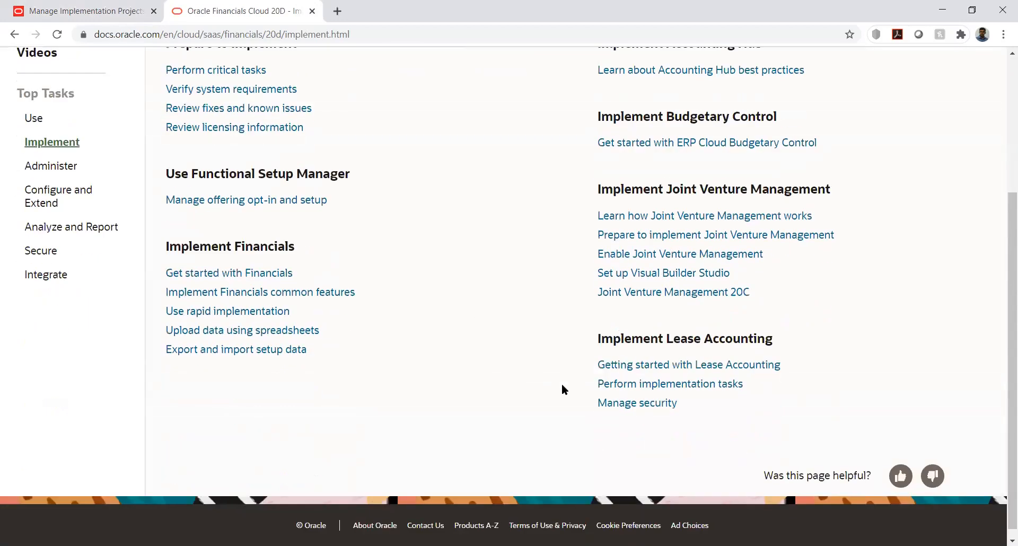
scroll(561, 384, up, 3)
scroll(561, 388, up, 2)
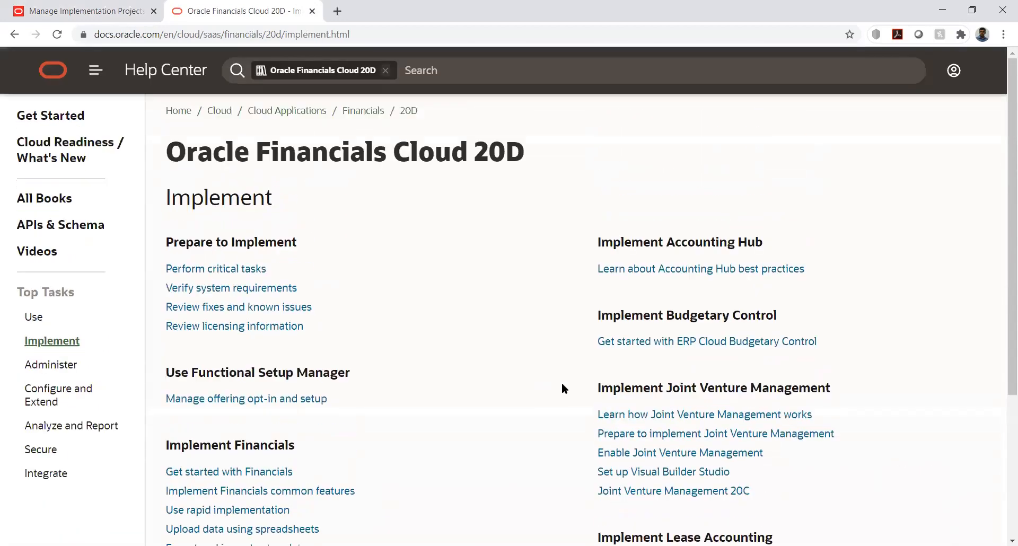
Open the Use topics of Oracle Financials Cloud and examine the release in the title and the listed topics.
click(36, 316)
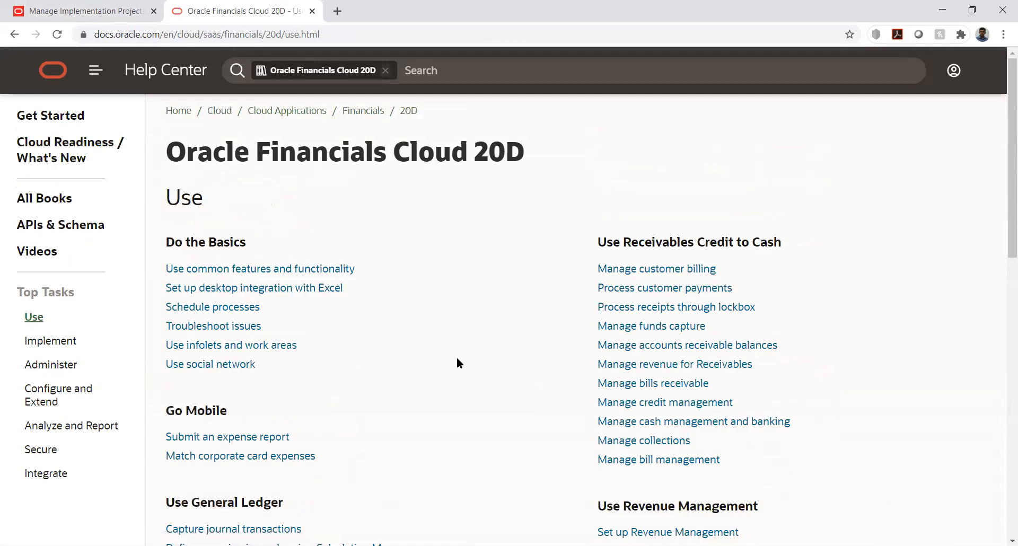
scroll(457, 359, down, 1)
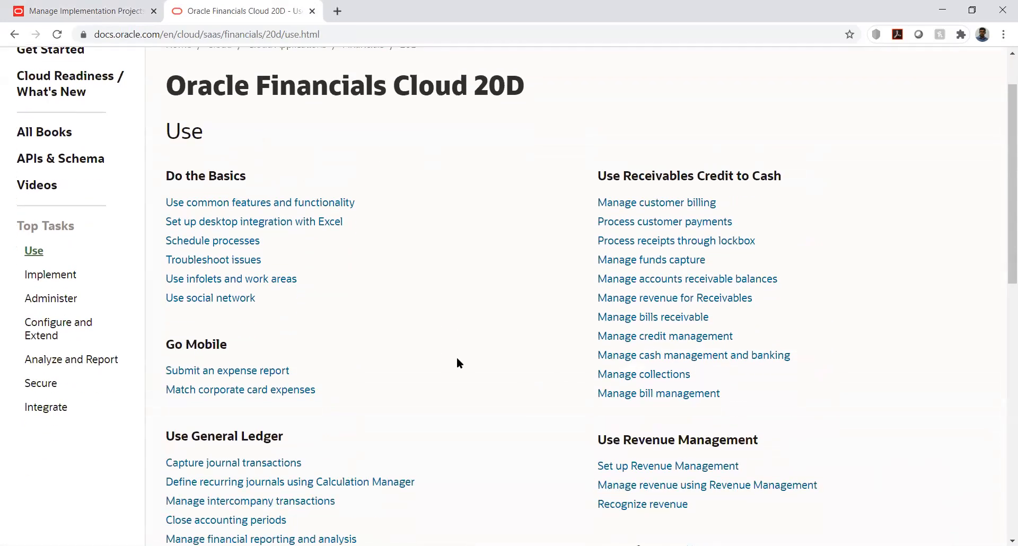
scroll(457, 360, up, 1)
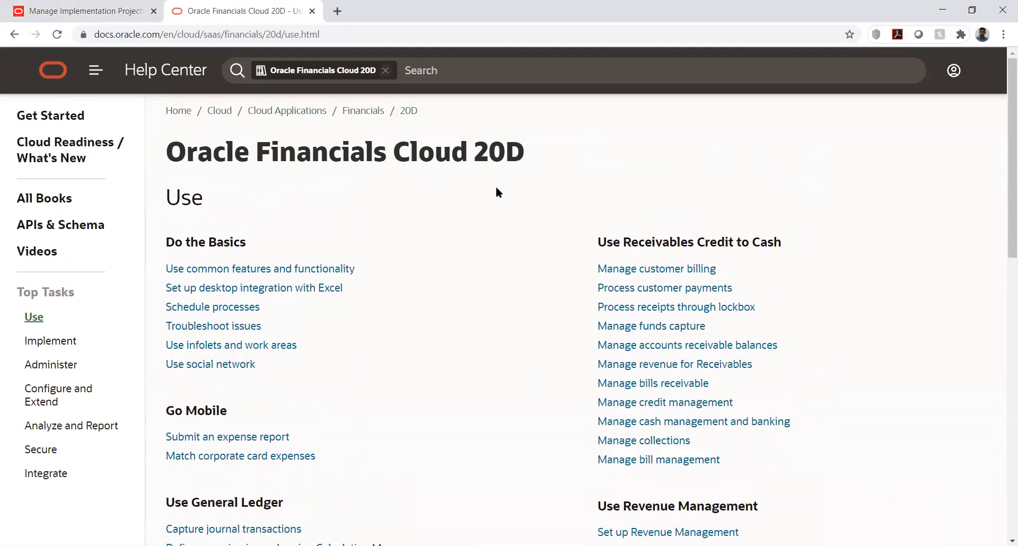
drag(477, 151, 503, 154)
click(518, 162)
drag(476, 151, 517, 150)
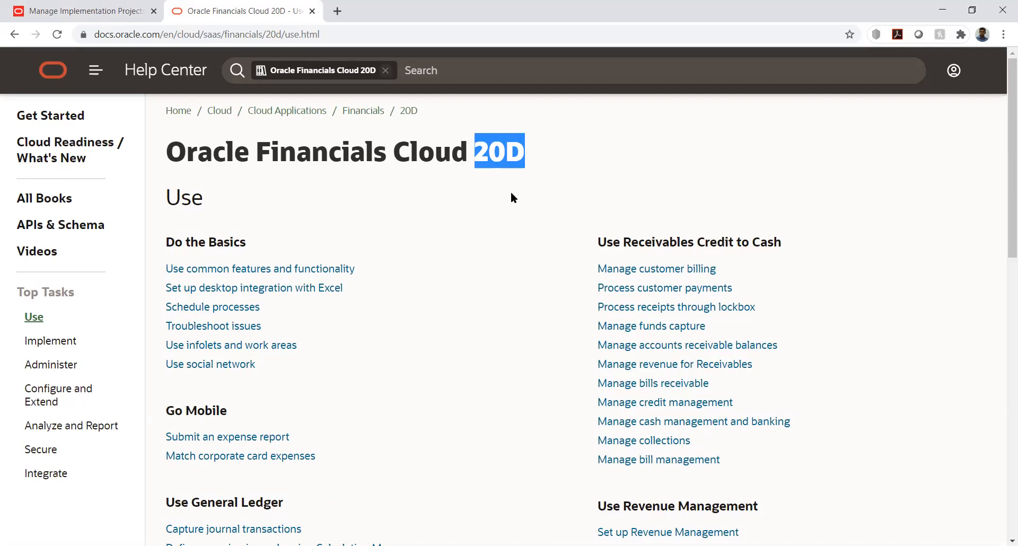
click(459, 210)
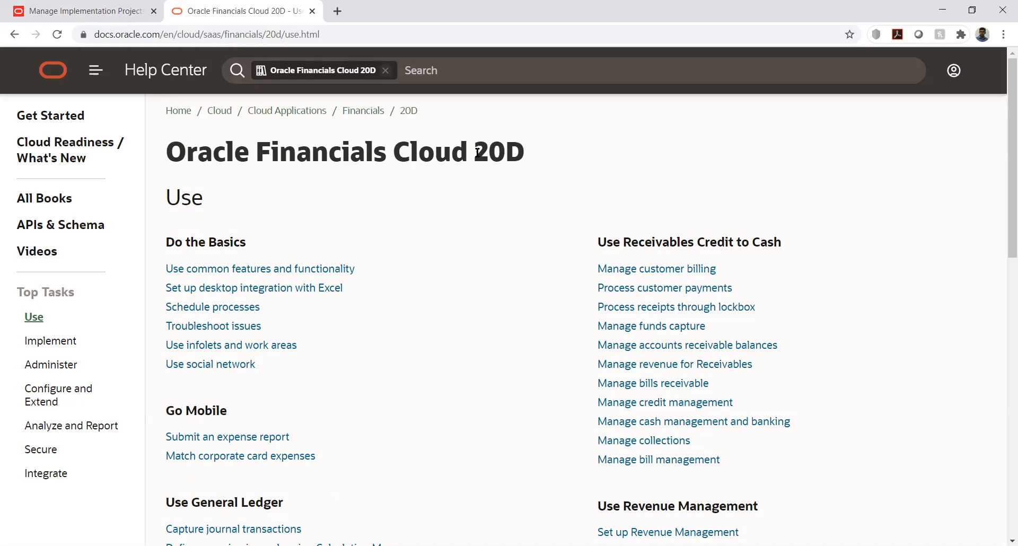
scroll(384, 297, down, 1)
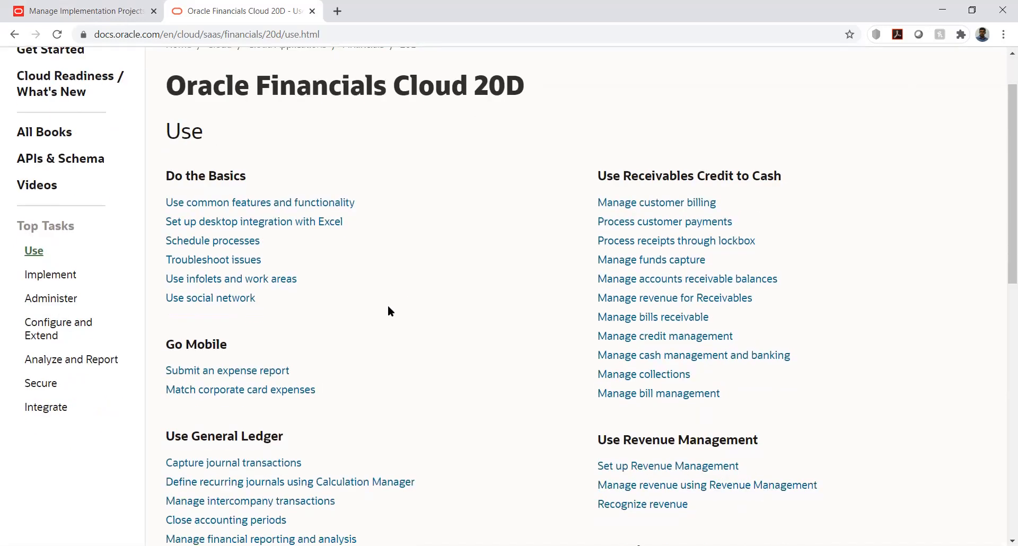
scroll(433, 329, down, 1)
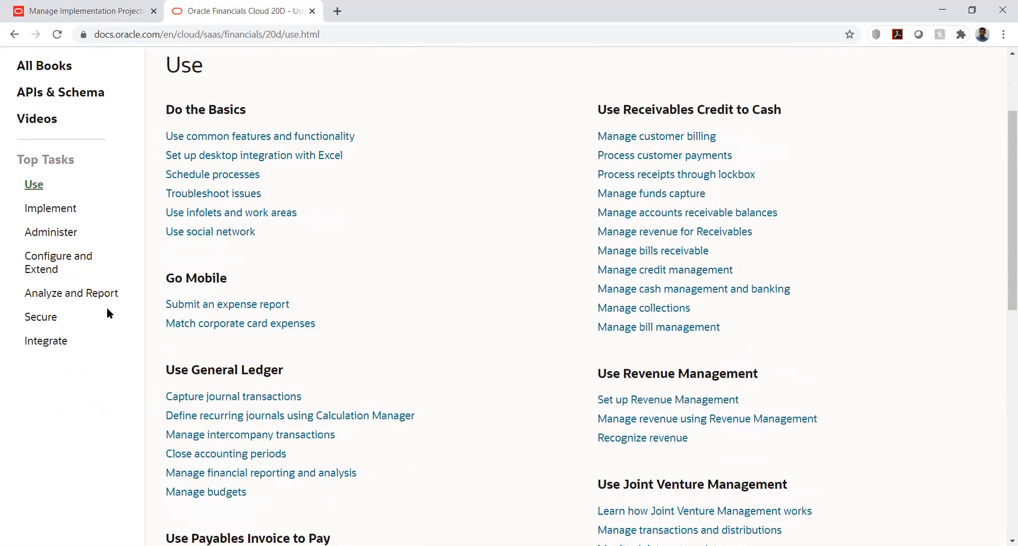
scroll(107, 312, up, 2)
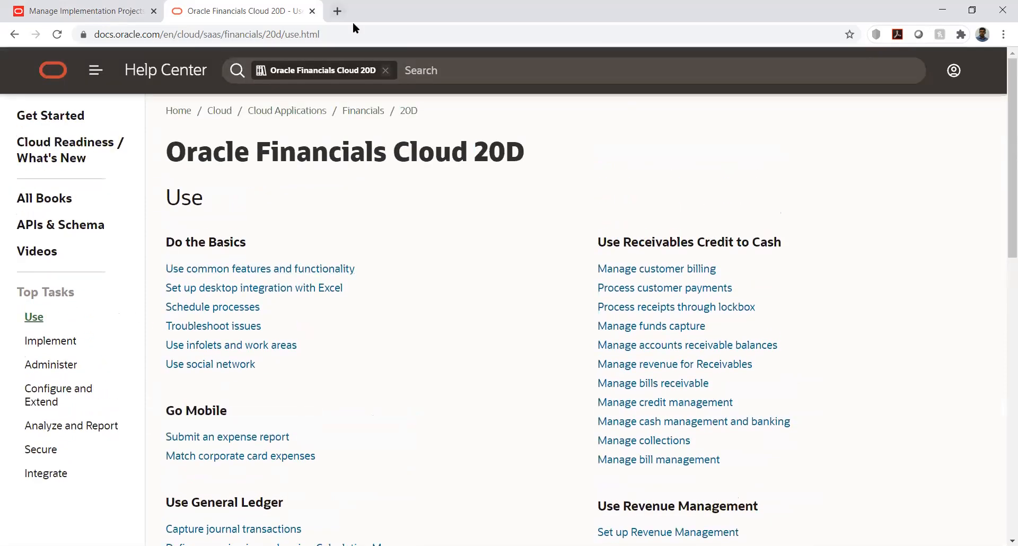
Search the web for coa value oracle repository in another new tab and open the docs.oracle.com Financials result.
click(337, 11)
text(co)
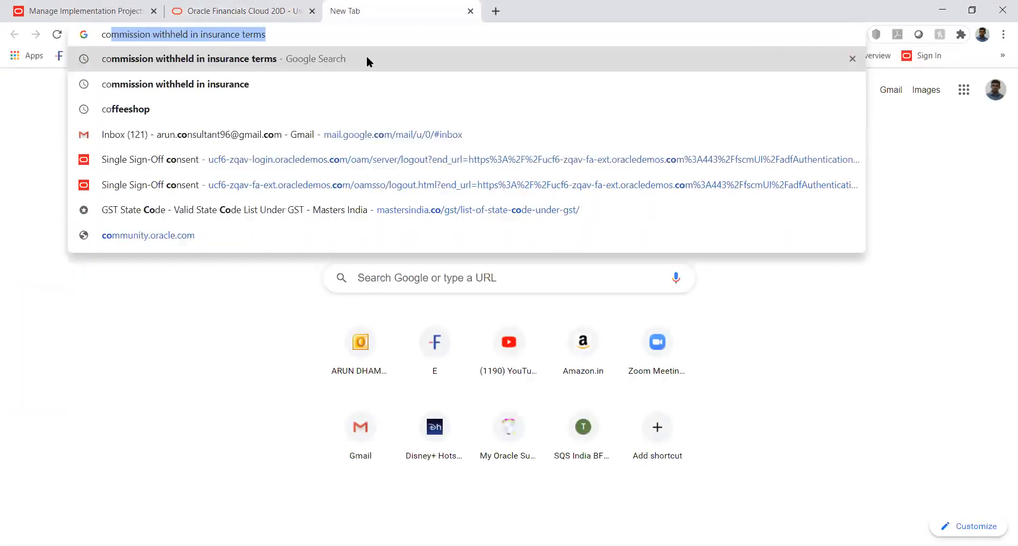
text(a value)
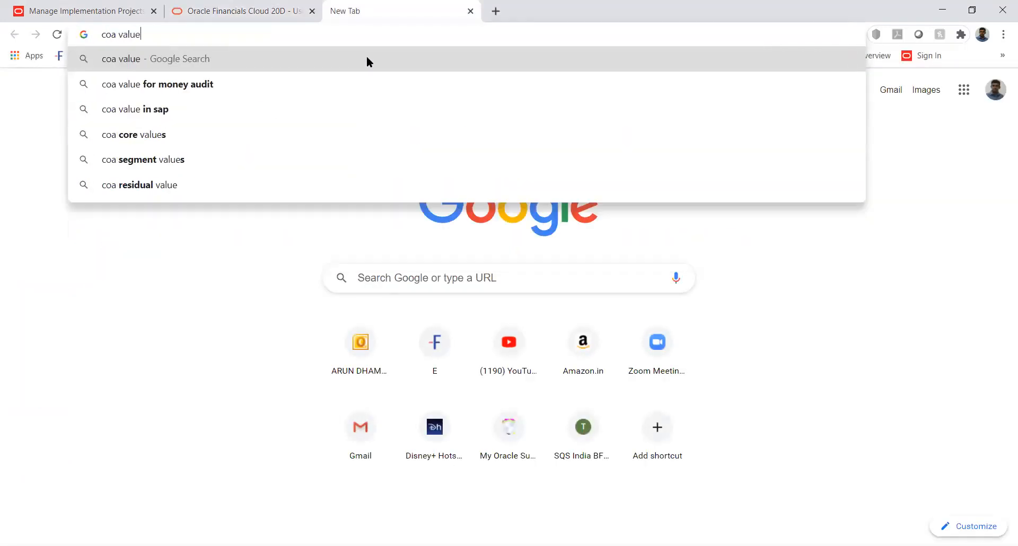
text( o)
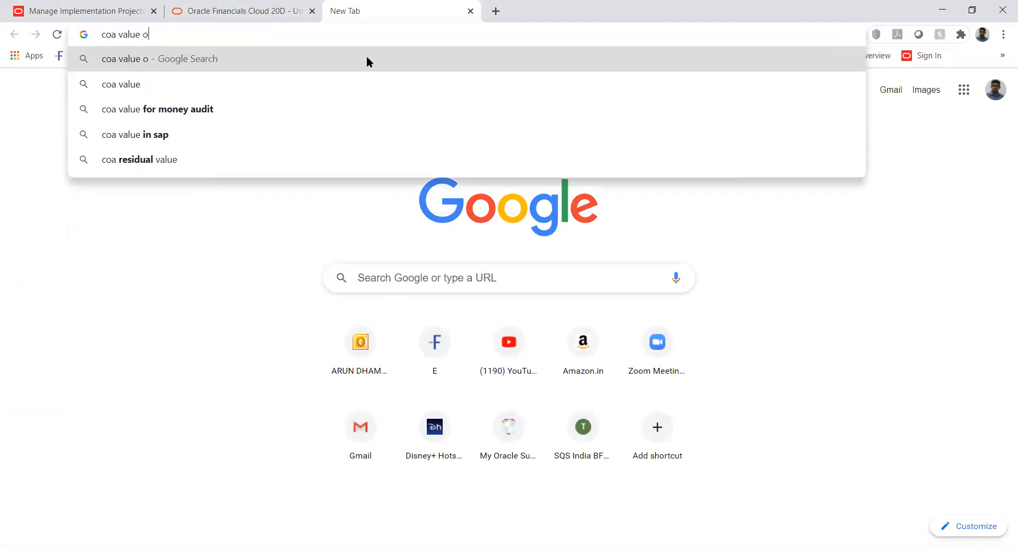
text(racle )
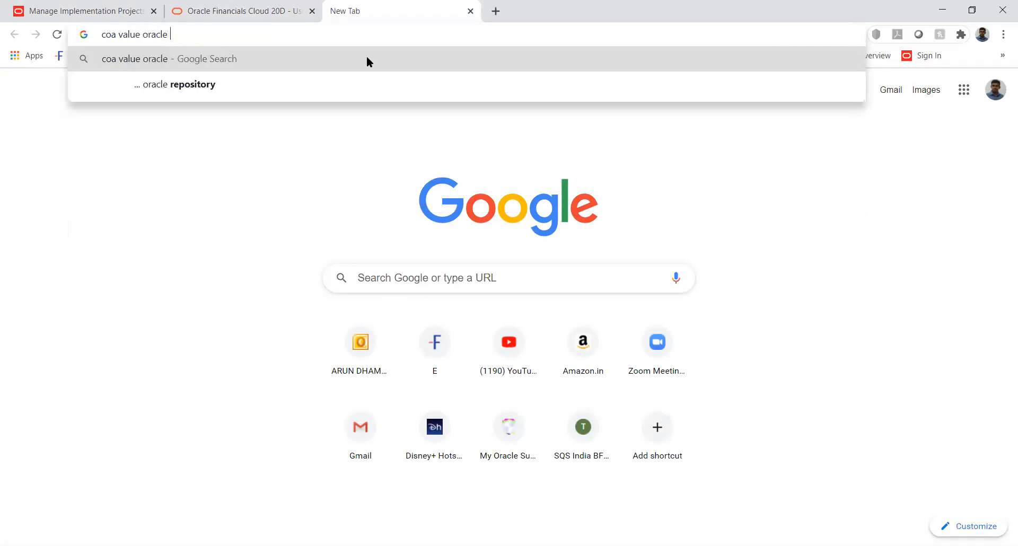
text(repository)
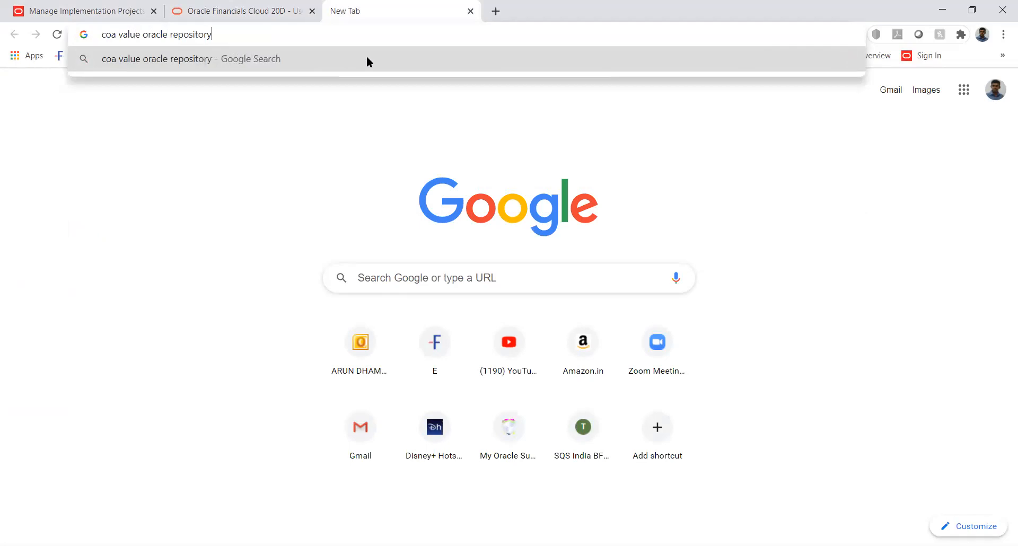
key(Return)
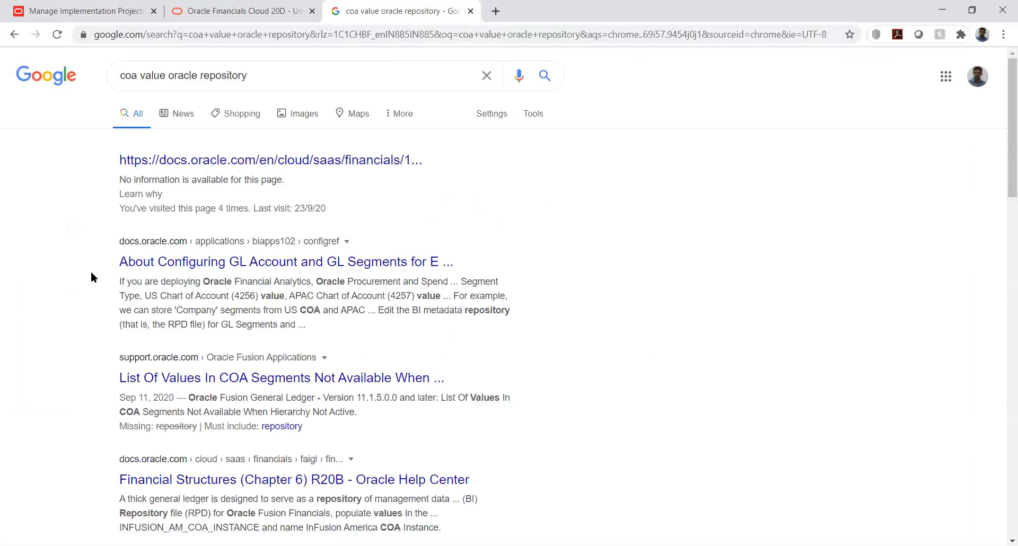
click(166, 160)
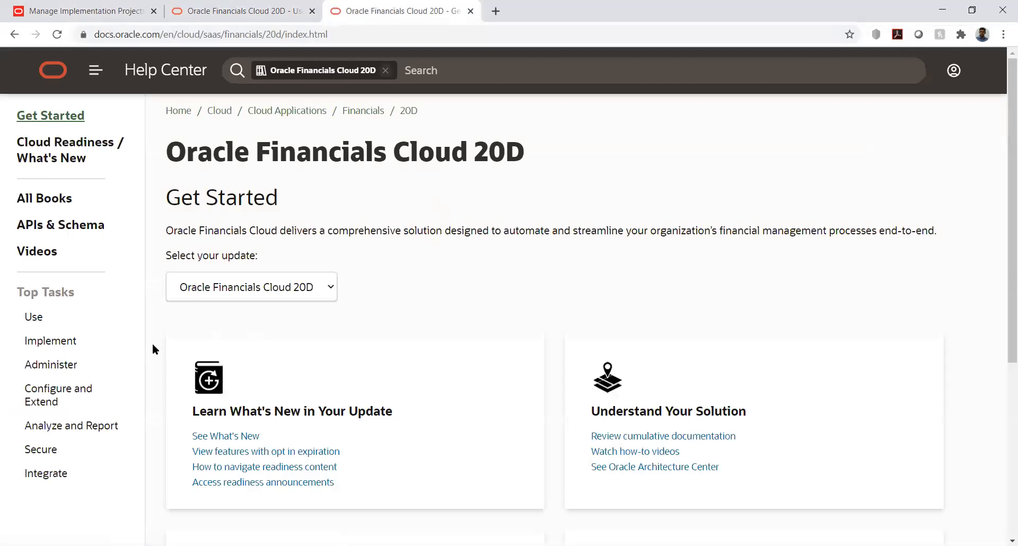
Look through the Get Started page of Oracle Financials Cloud 20D and examine its Use topics for loading chart of accounts values.
scroll(153, 346, down, 1)
scroll(155, 349, down, 2)
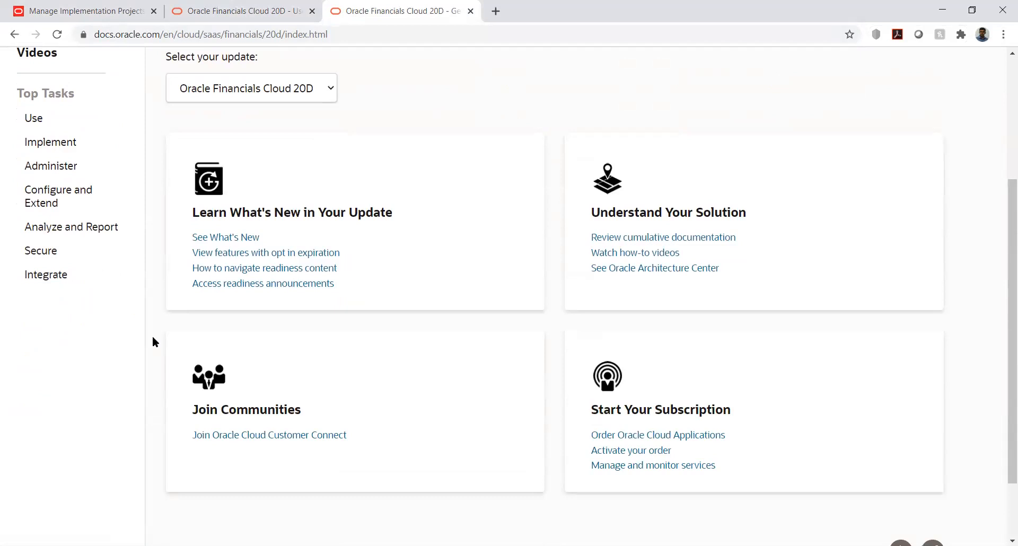
scroll(151, 341, up, 2)
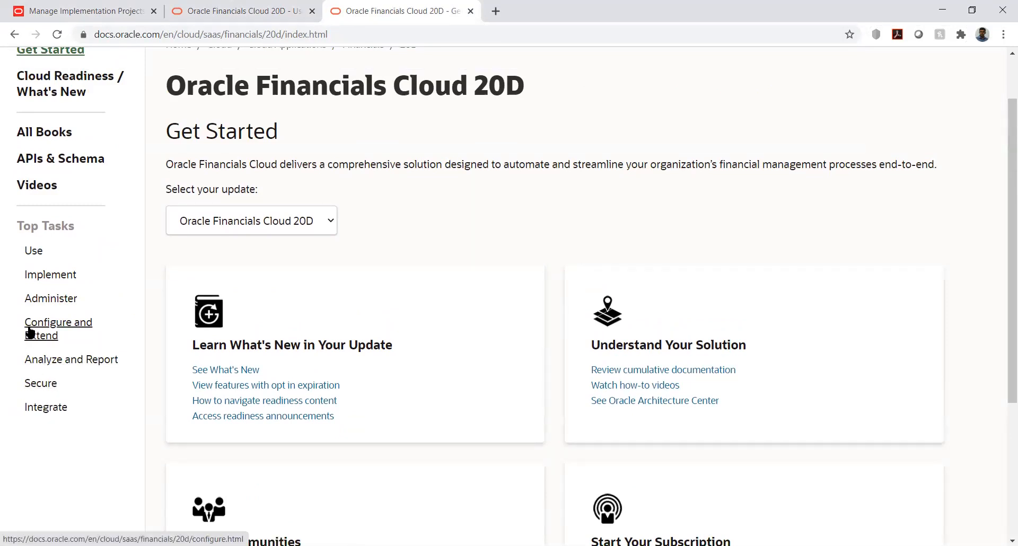
click(35, 253)
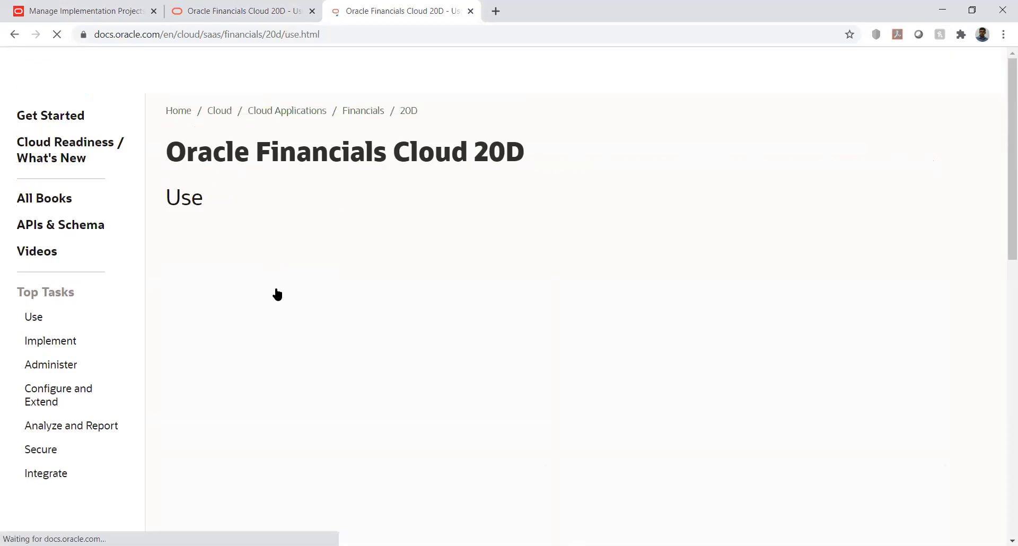
scroll(457, 304, down, 3)
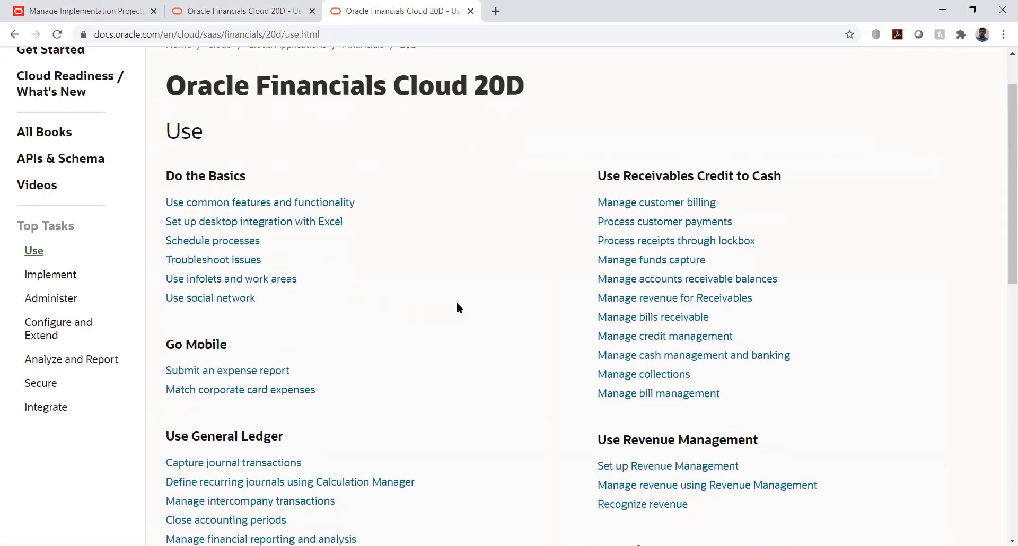
scroll(457, 303, down, 4)
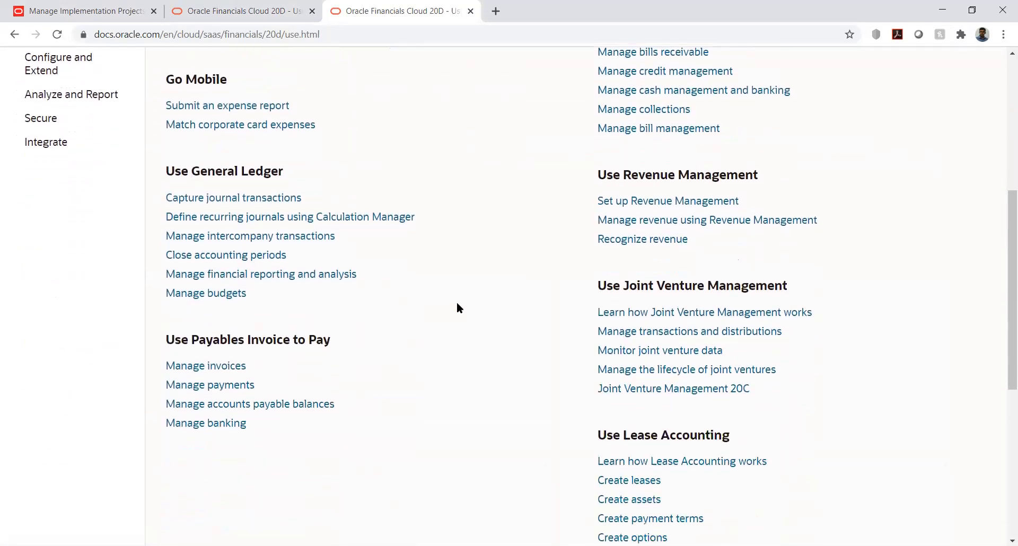
scroll(457, 303, down, 5)
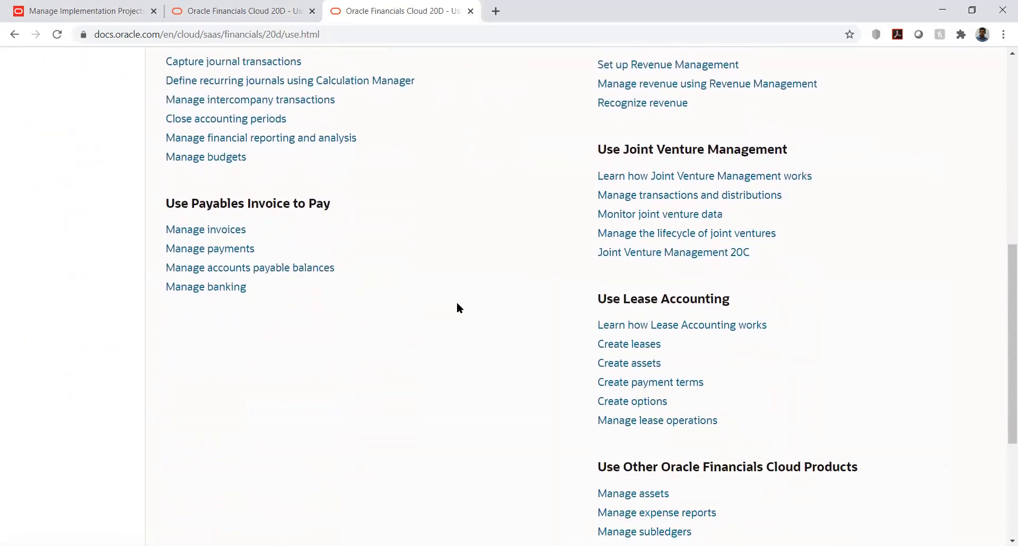
scroll(460, 308, down, 2)
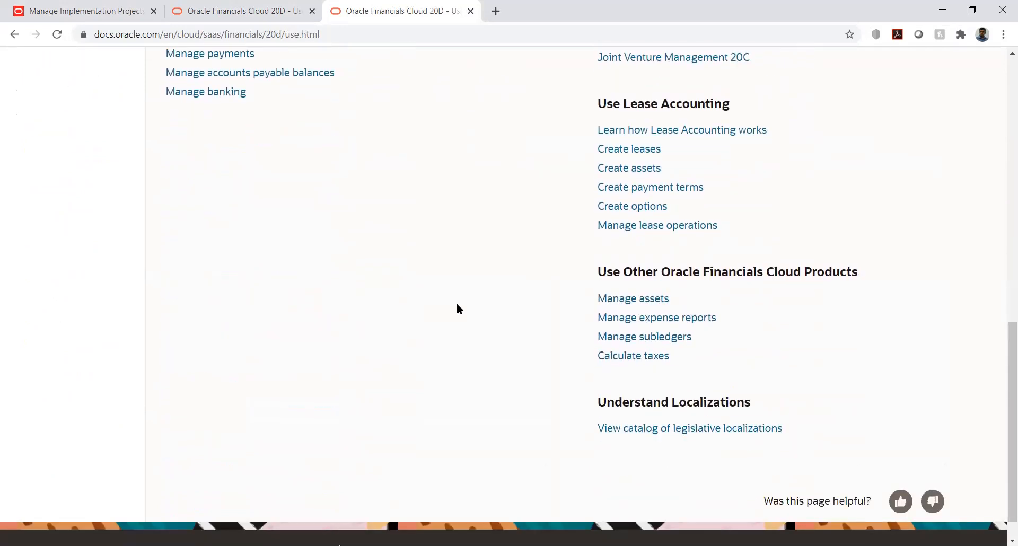
scroll(457, 308, down, 1)
scroll(457, 309, up, 8)
scroll(456, 309, up, 4)
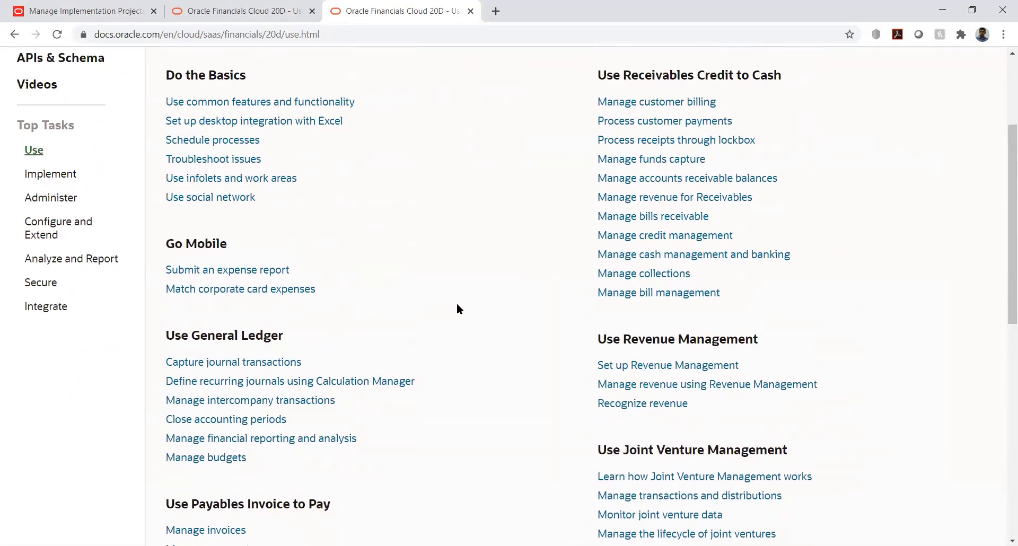
Go through the Implement topics to the Administer topics and view the chapter on uploading data using spreadsheets, returning to Administer.
click(45, 307)
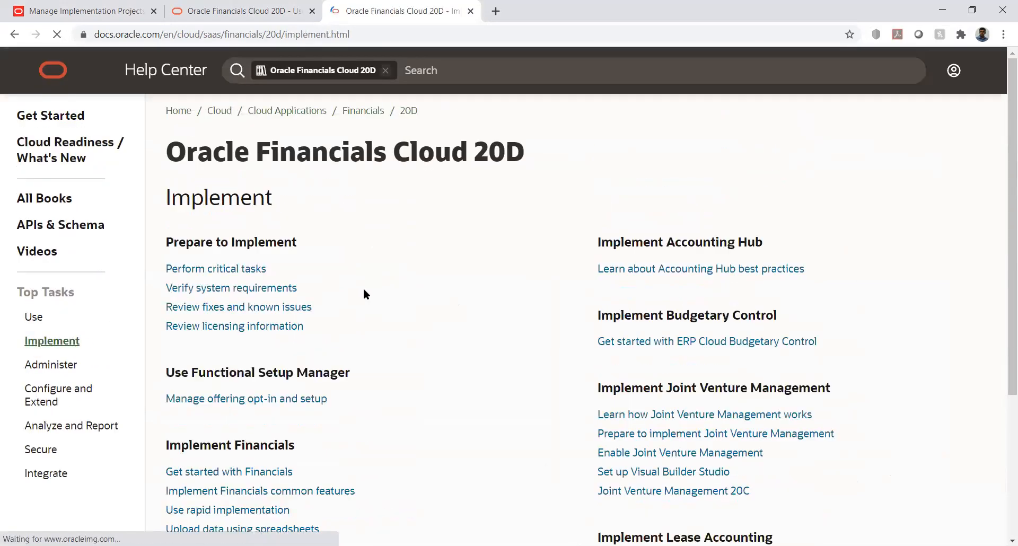
click(43, 365)
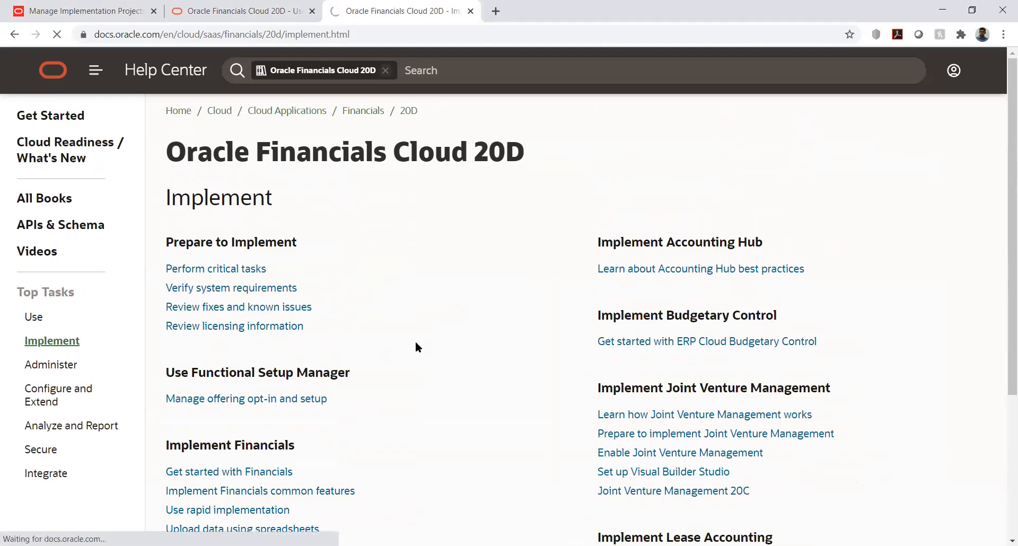
scroll(417, 342, down, 3)
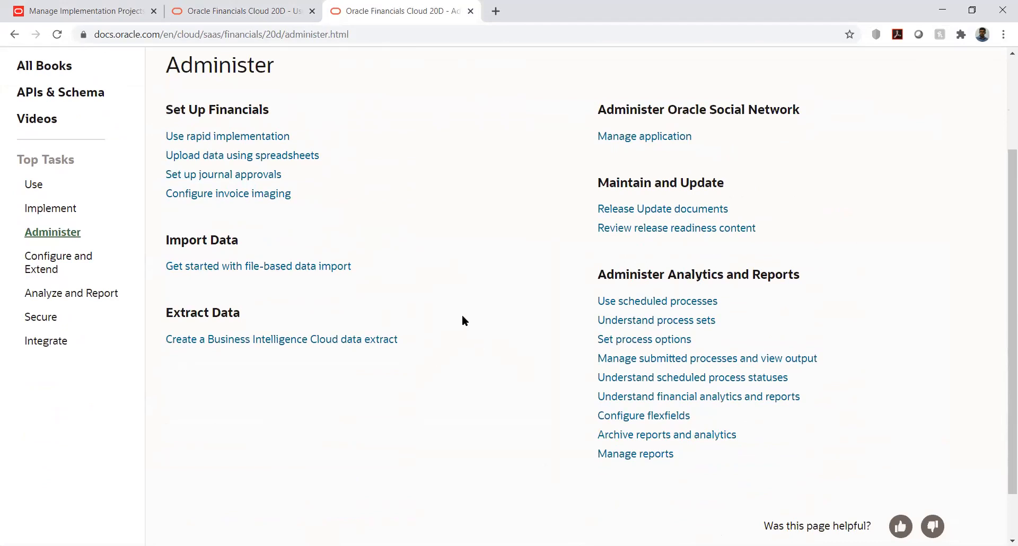
click(252, 155)
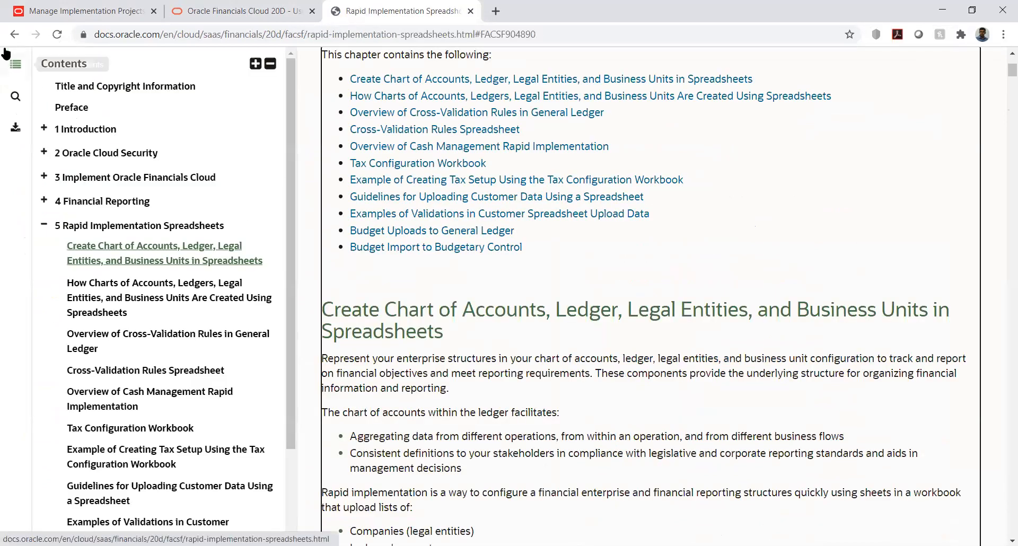
click(15, 34)
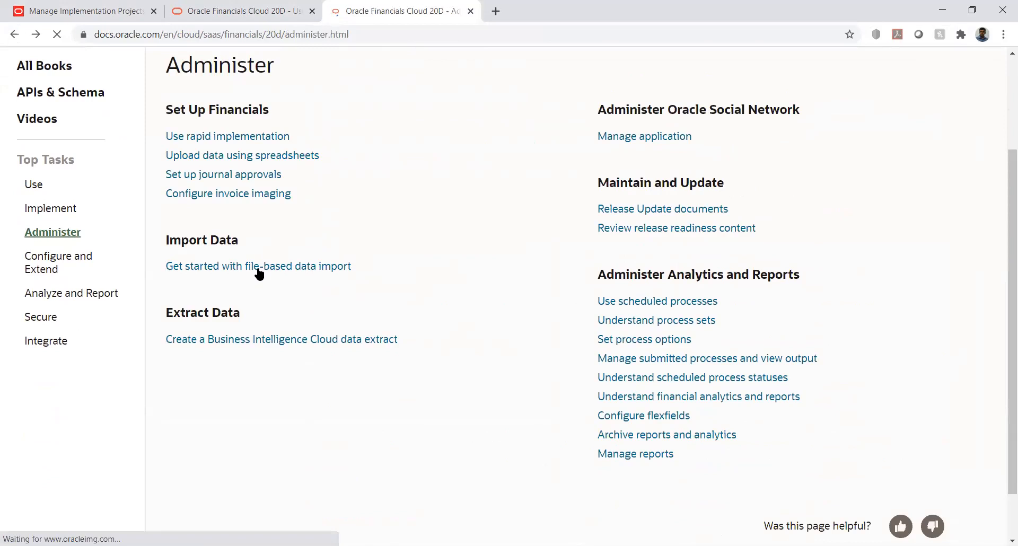
Open the File-Based Data Import for Financials guide and examine its chapter list and the Financials Common Module chapter.
click(282, 270)
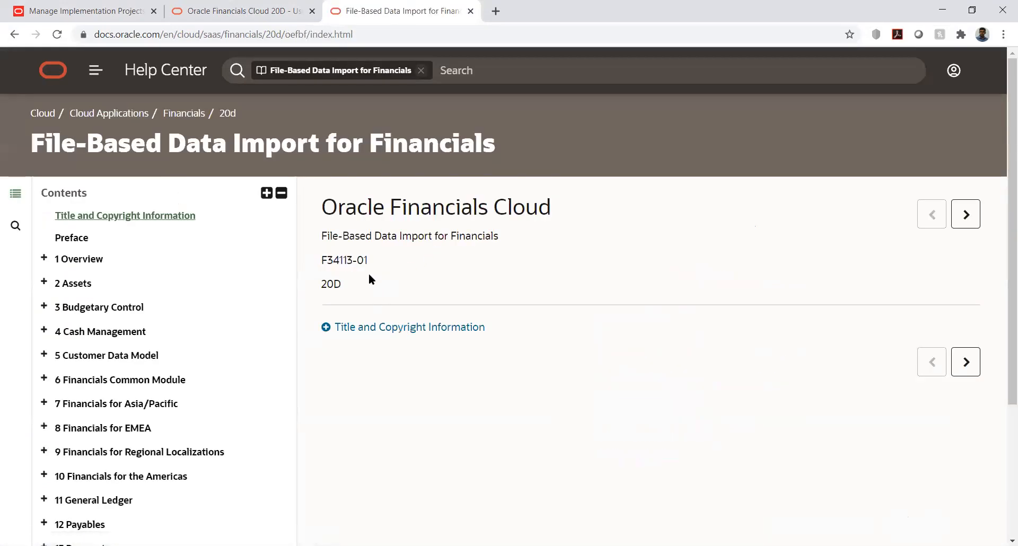
scroll(85, 332, down, 1)
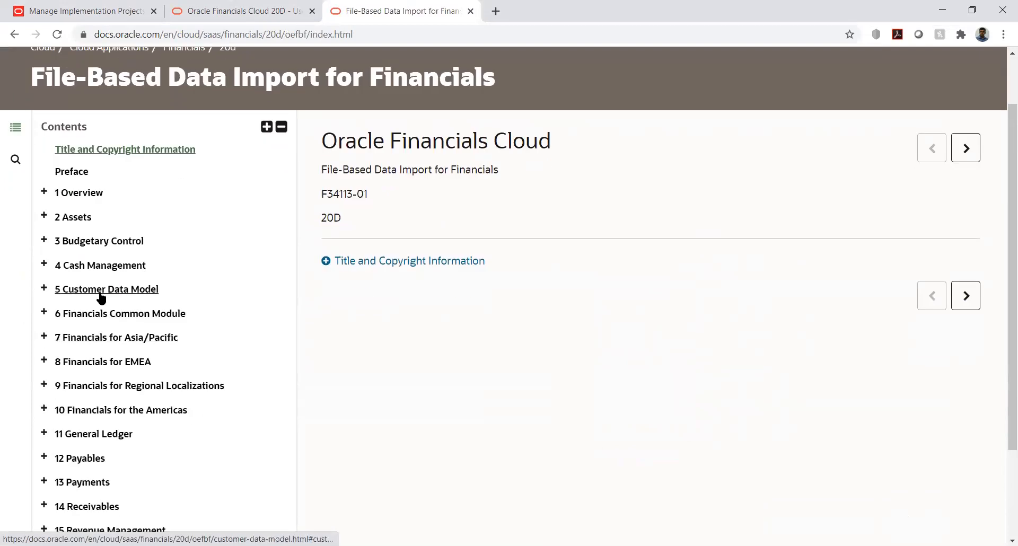
scroll(102, 298, down, 2)
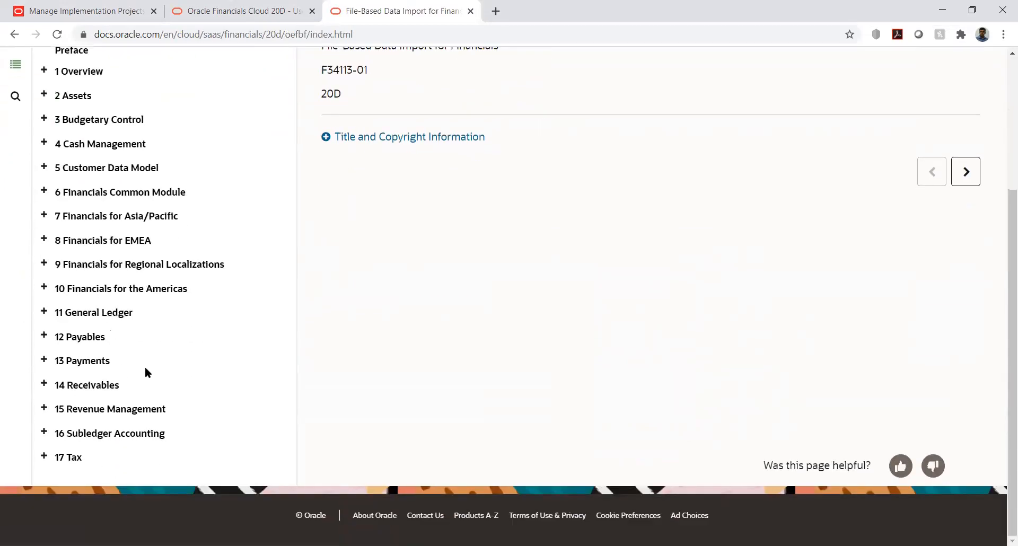
click(83, 193)
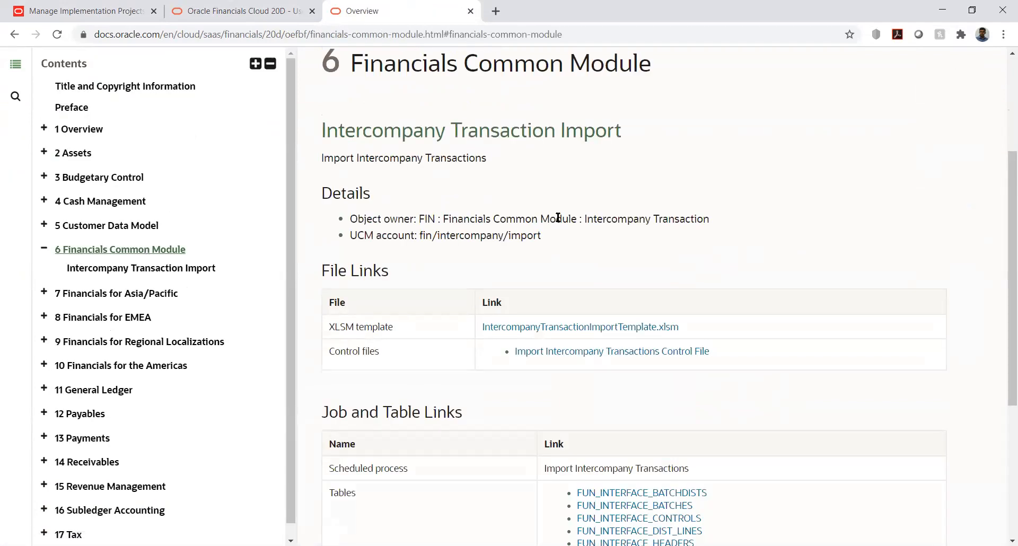
scroll(651, 193, down, 5)
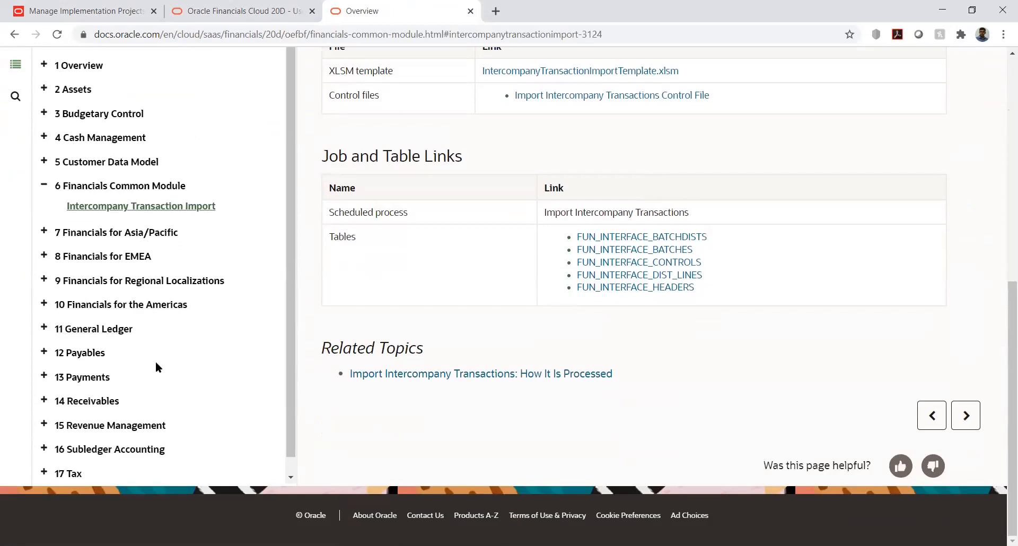
Open the General Ledger chapter and examine its import topics, especially Import Segment Values and Hierarchies.
click(74, 329)
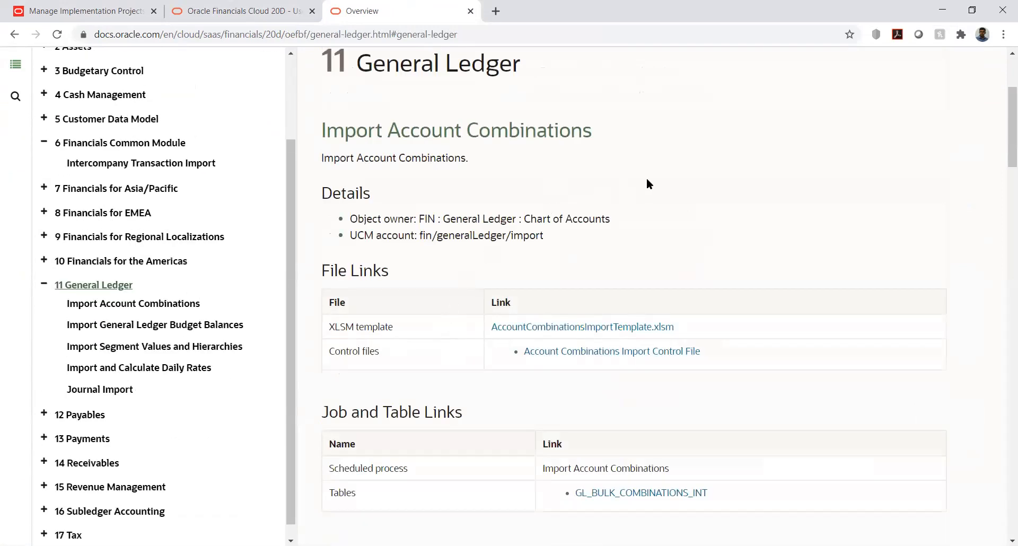
scroll(648, 184, down, 6)
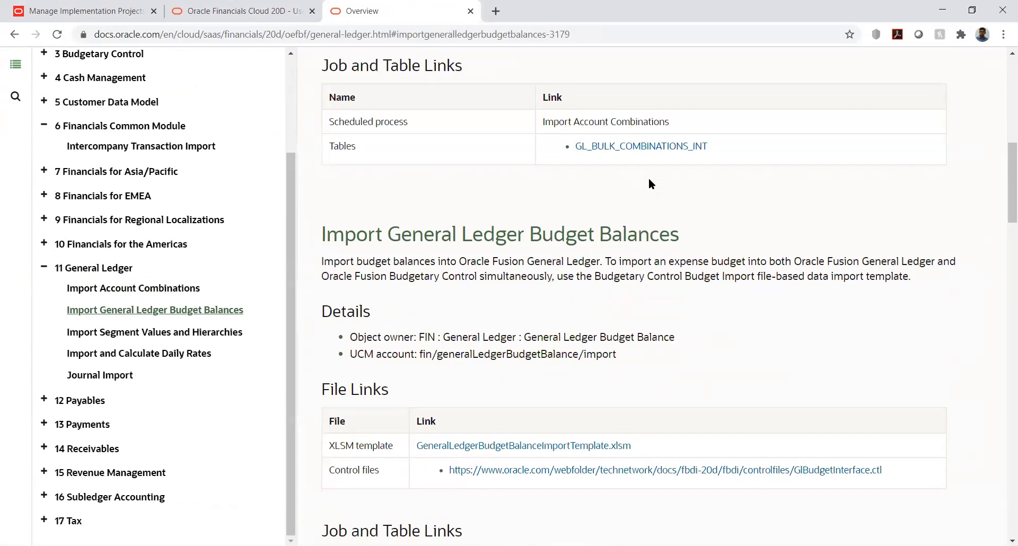
scroll(649, 182, down, 12)
scroll(649, 180, down, 1)
scroll(649, 180, up, 1)
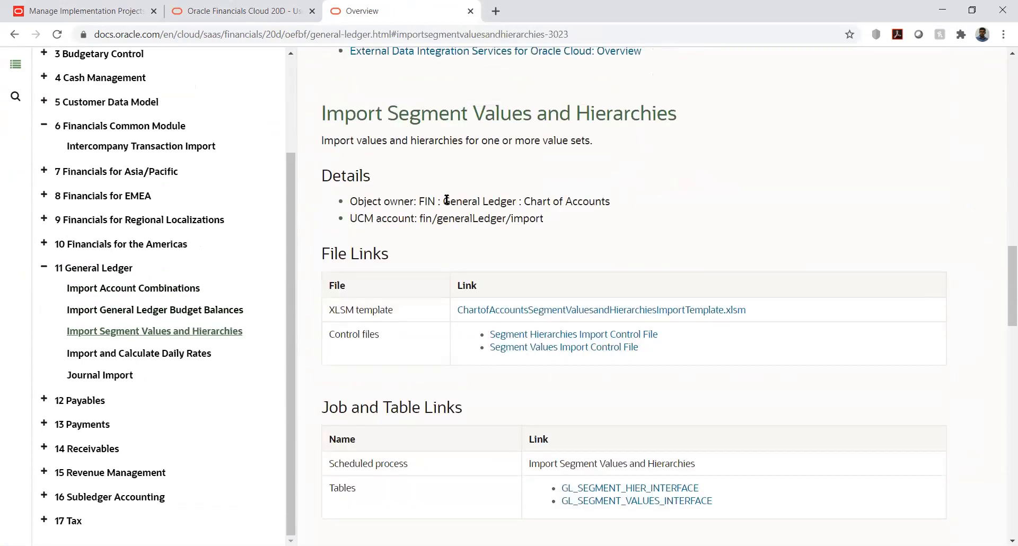
drag(322, 114, 544, 102)
click(636, 104)
scroll(326, 351, up, 10)
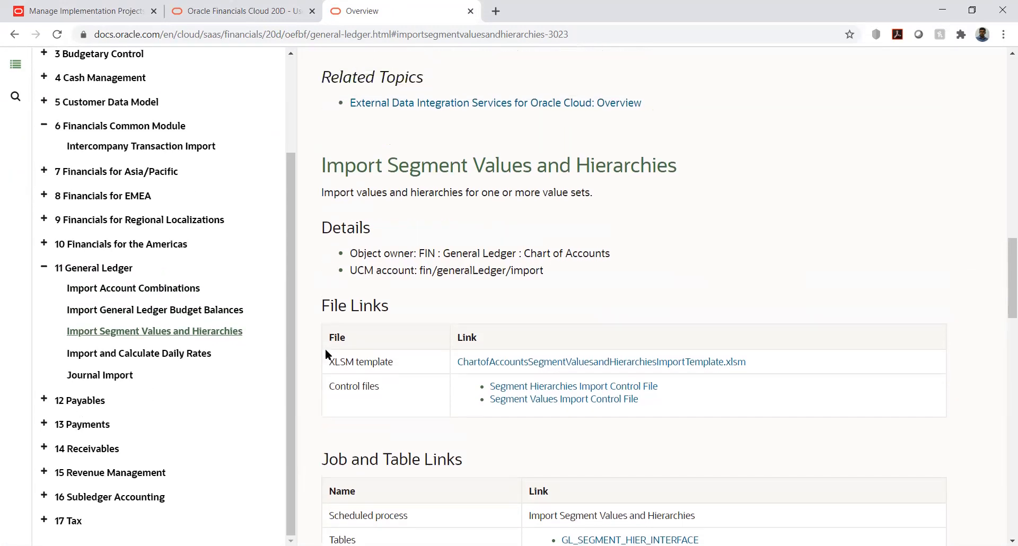
Go back from the General Ledger chapter through the visited pages to the Implement topics of Oracle Financials Cloud 20D.
scroll(466, 295, up, 3)
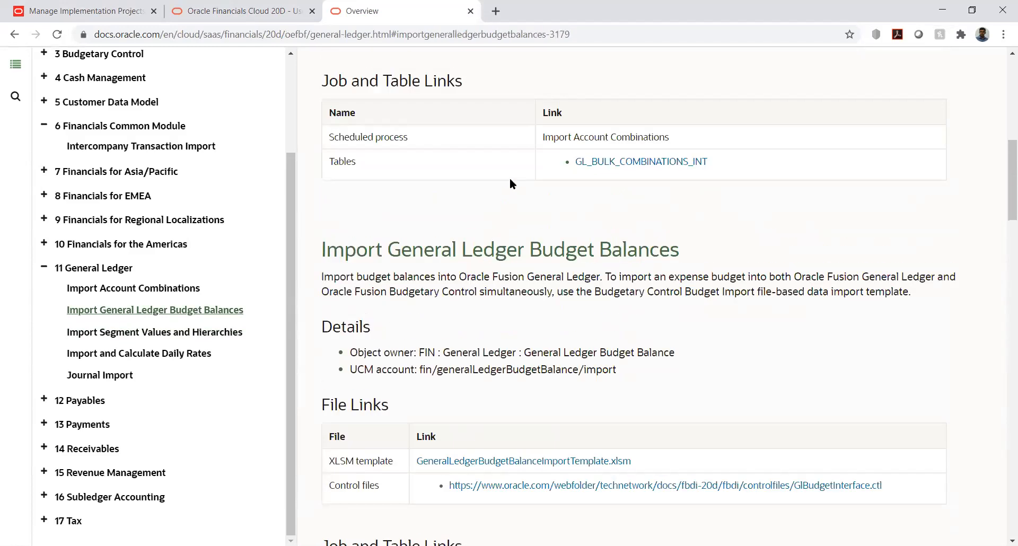
scroll(510, 180, up, 6)
scroll(510, 181, up, 3)
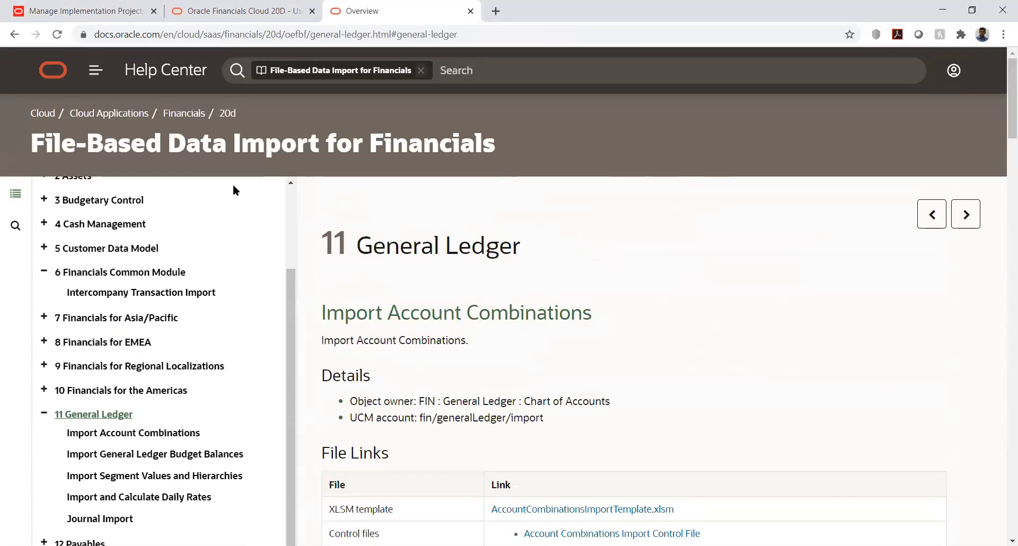
click(15, 35)
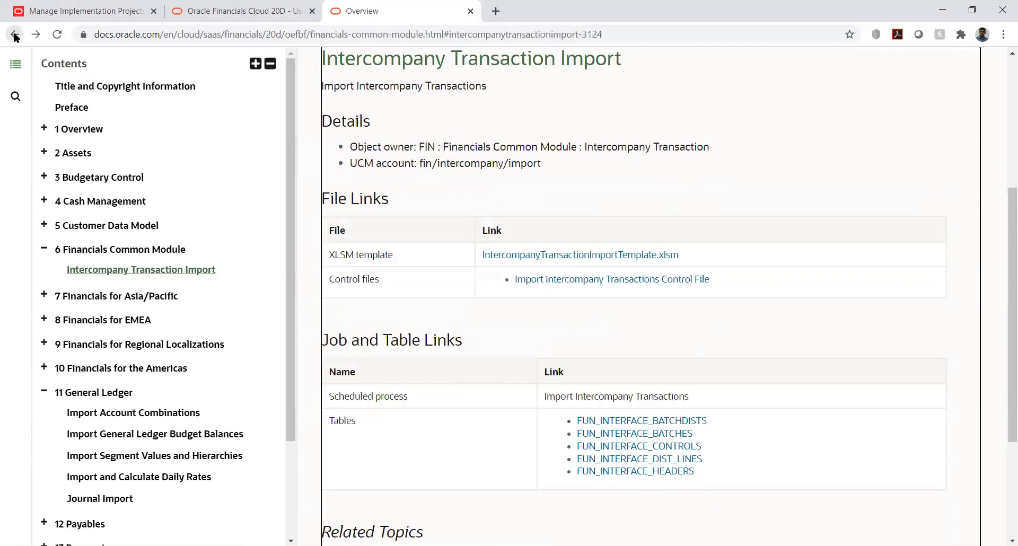
click(15, 35)
click(15, 35)
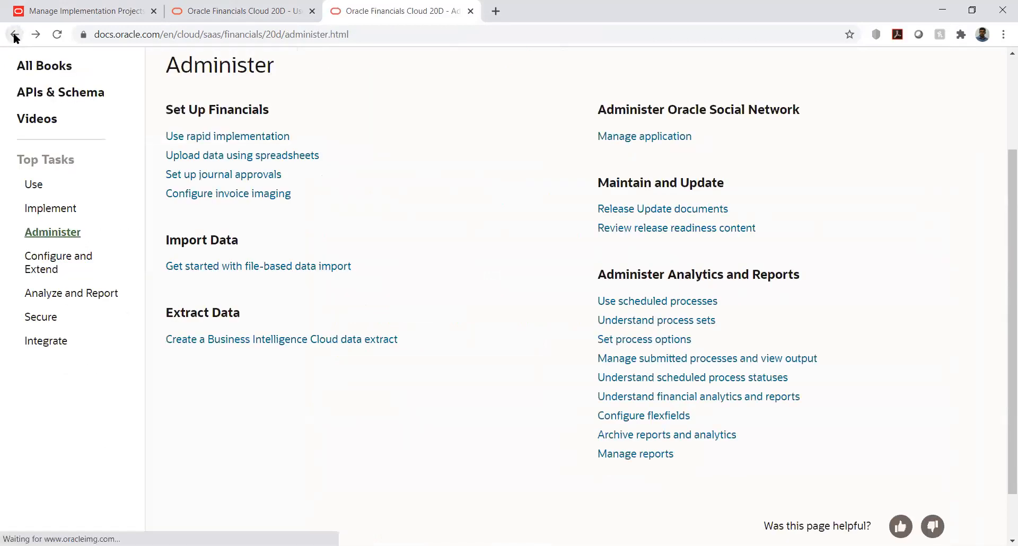
click(15, 35)
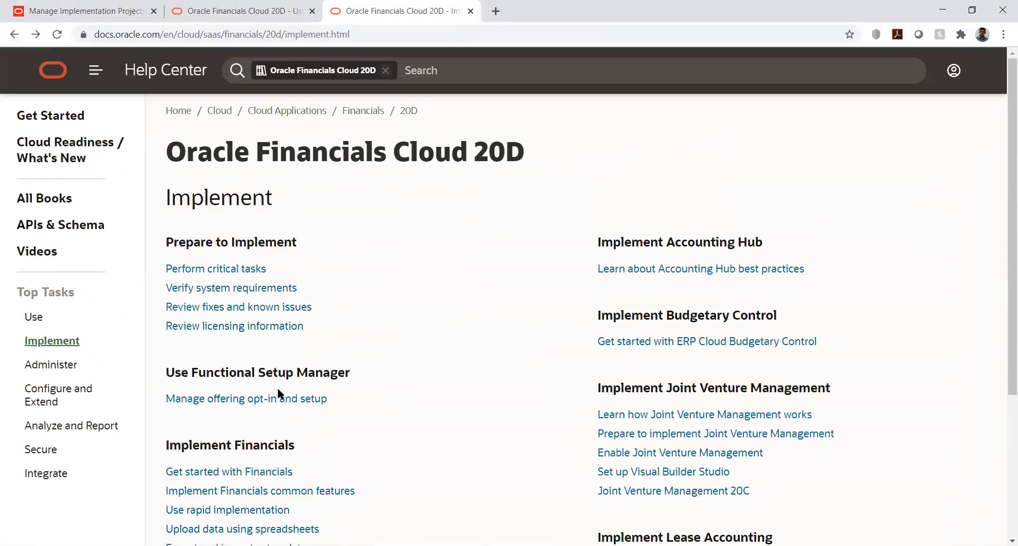
Reach the File-Based Data Import for Financials guide through the Import Data topic under Administer and find its General Ledger chapter.
click(27, 367)
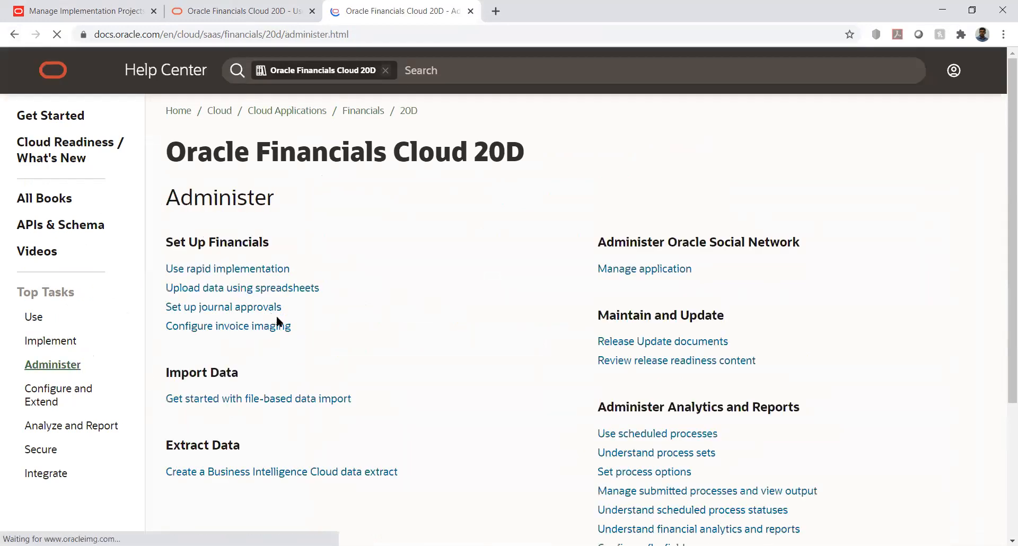
click(241, 401)
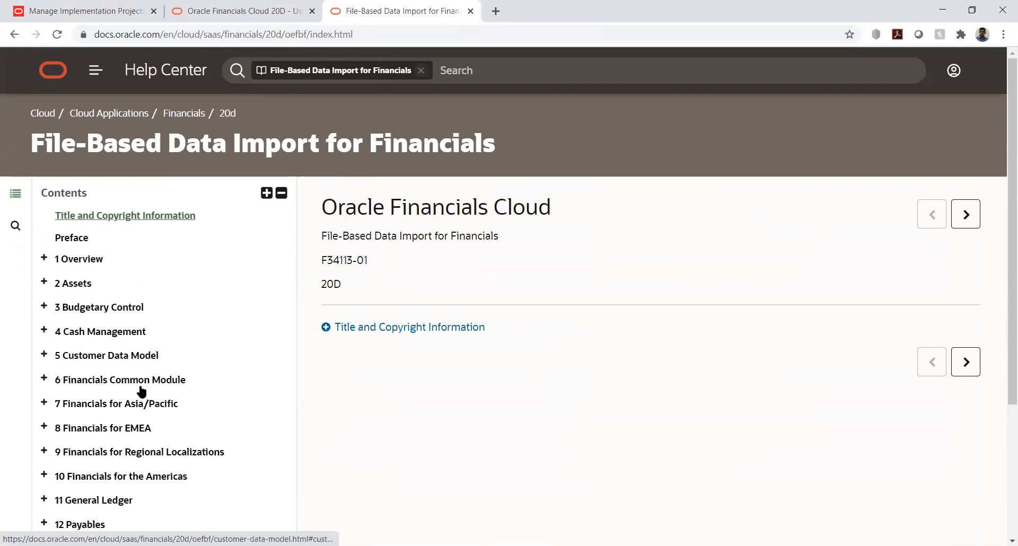
scroll(141, 390, down, 1)
scroll(142, 389, down, 1)
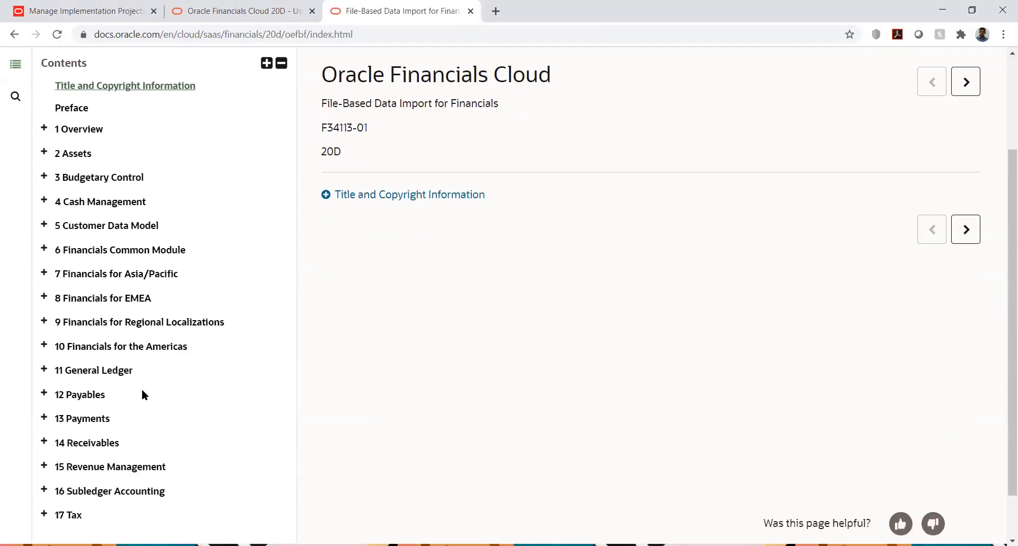
From the General Ledger topic Import Segment Values and Hierarchies, download the template ChartofAccountsSegmentValuesandHierarchiesImportTemplate.xlsm.
click(98, 371)
scroll(268, 360, down, 1)
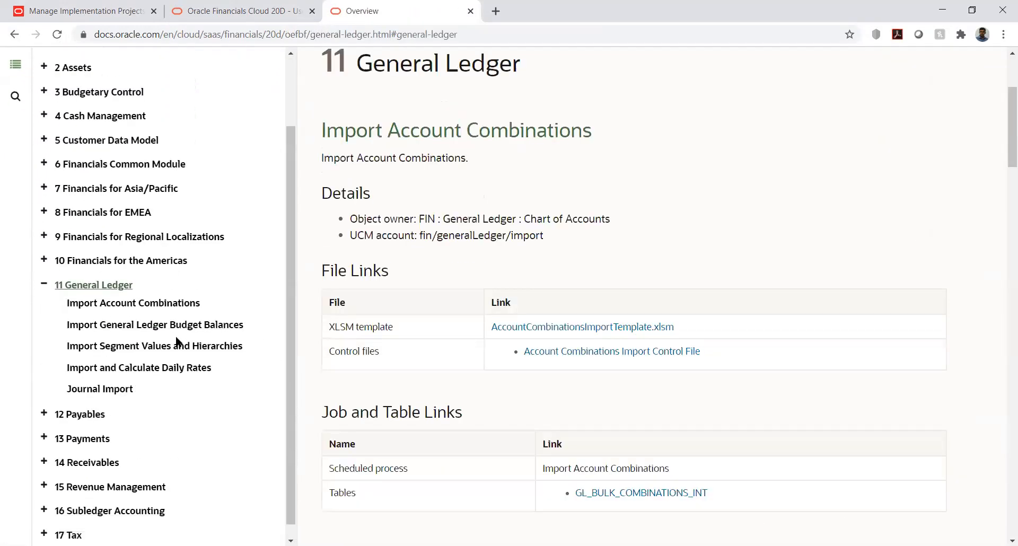
click(147, 352)
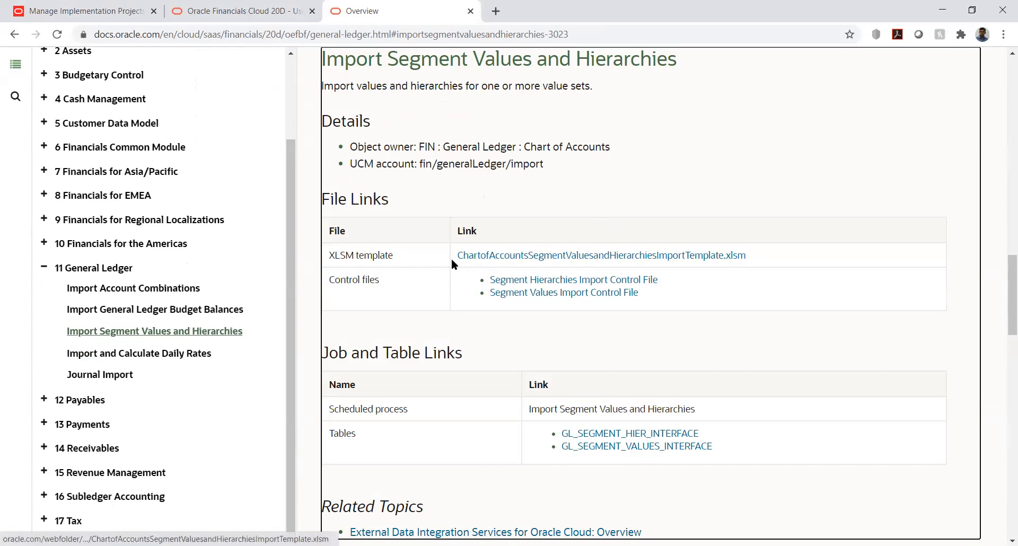
click(487, 257)
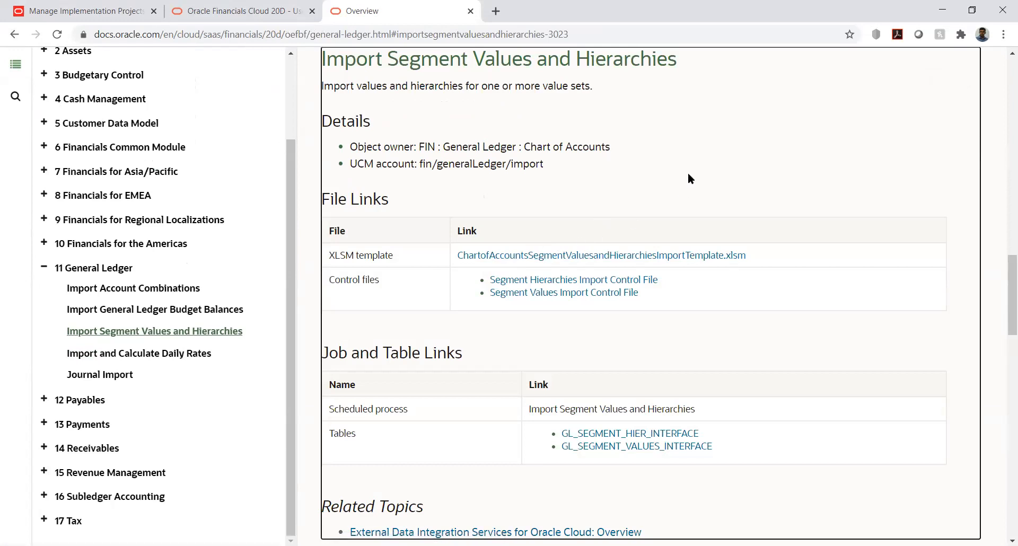
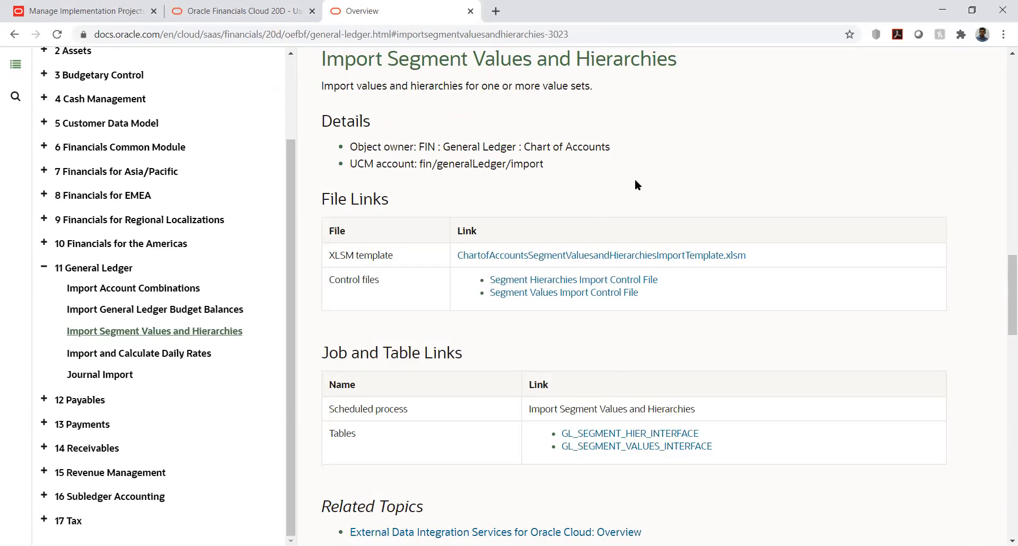
Switch back to Oracle Applications and go from the home page to the Period Close work area of General Accounting.
click(114, 6)
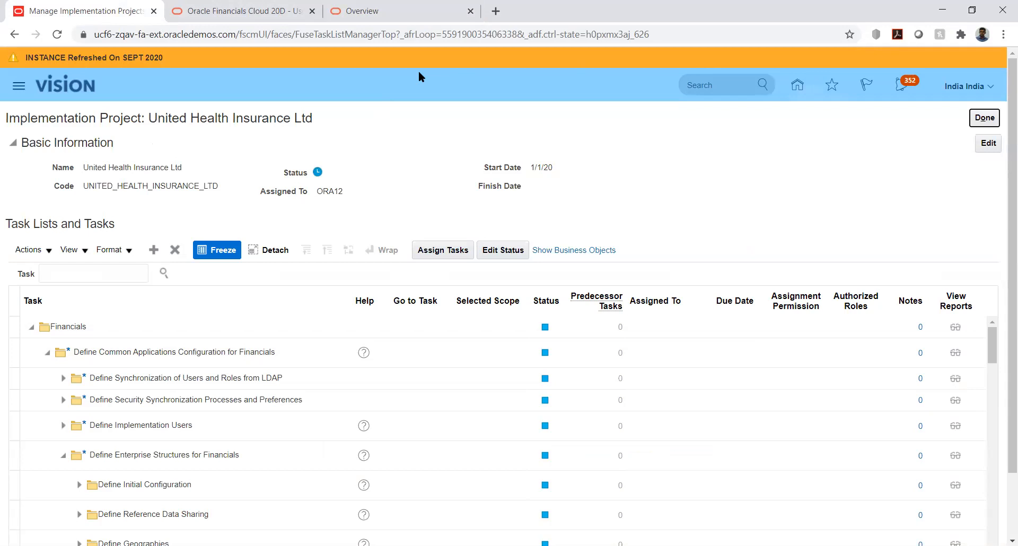
click(796, 88)
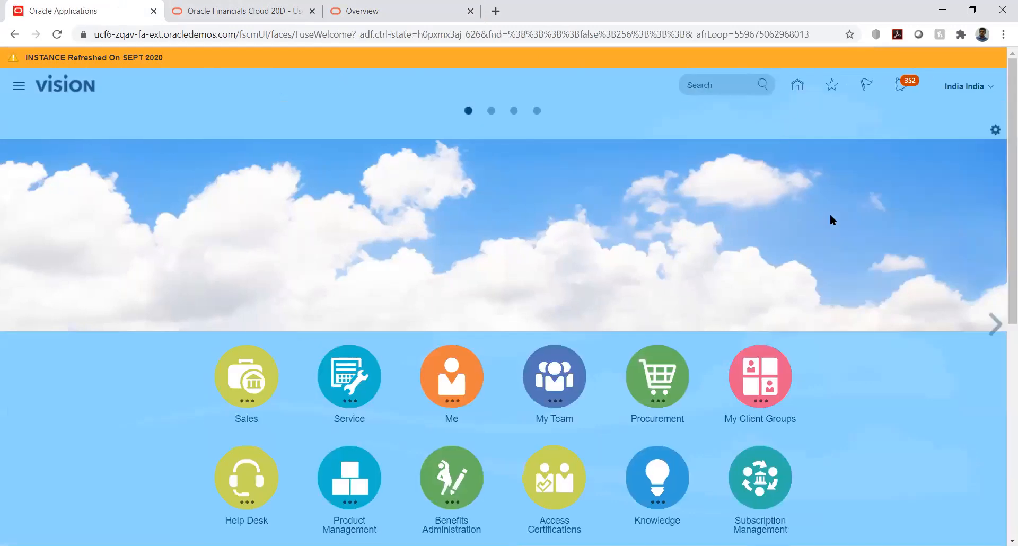
scroll(871, 206, down, 8)
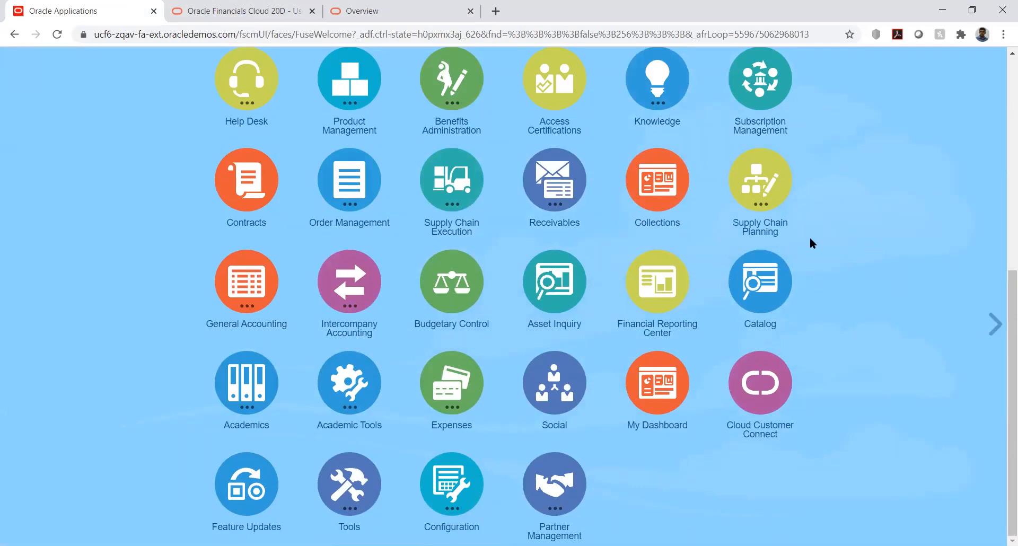
scroll(792, 237, up, 3)
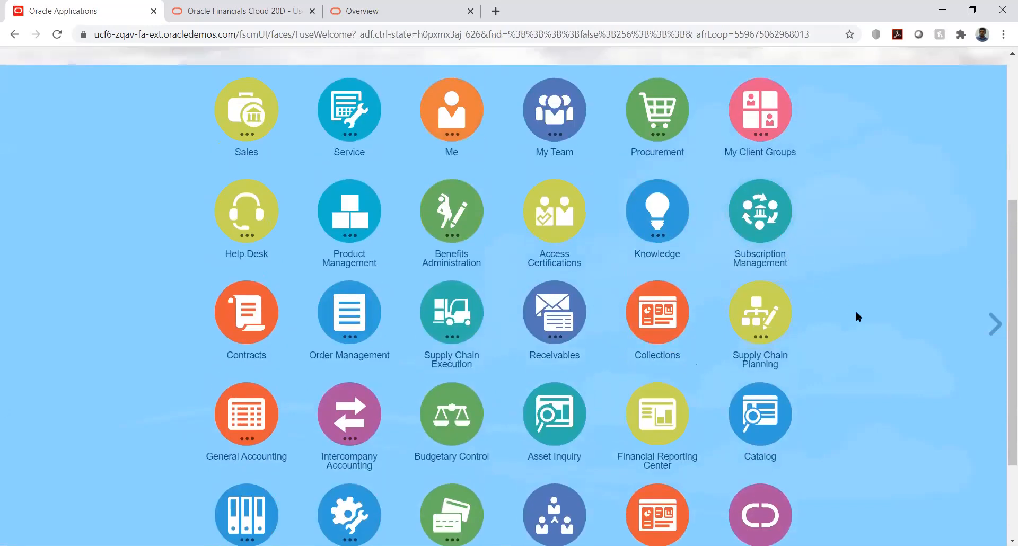
scroll(856, 313, down, 1)
scroll(855, 312, down, 1)
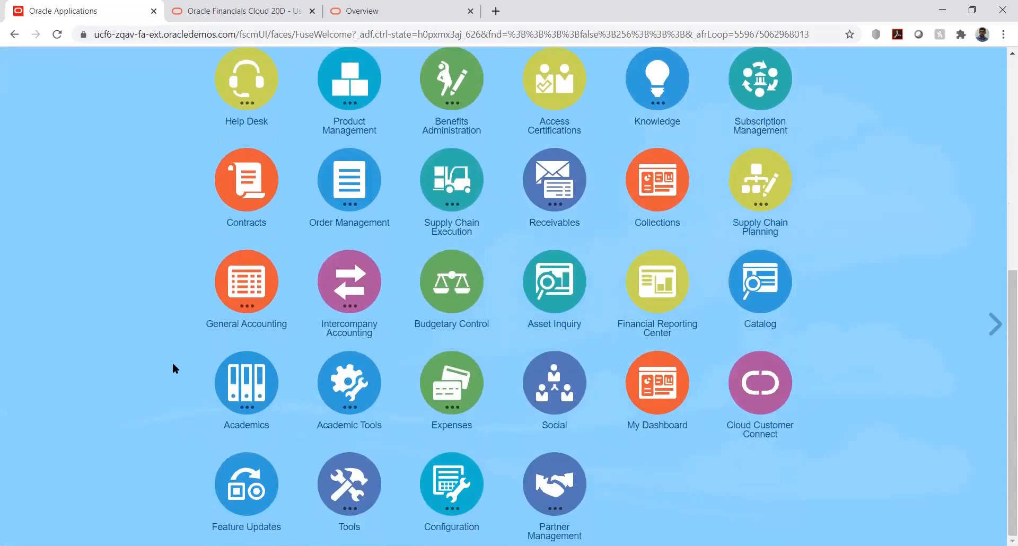
click(244, 283)
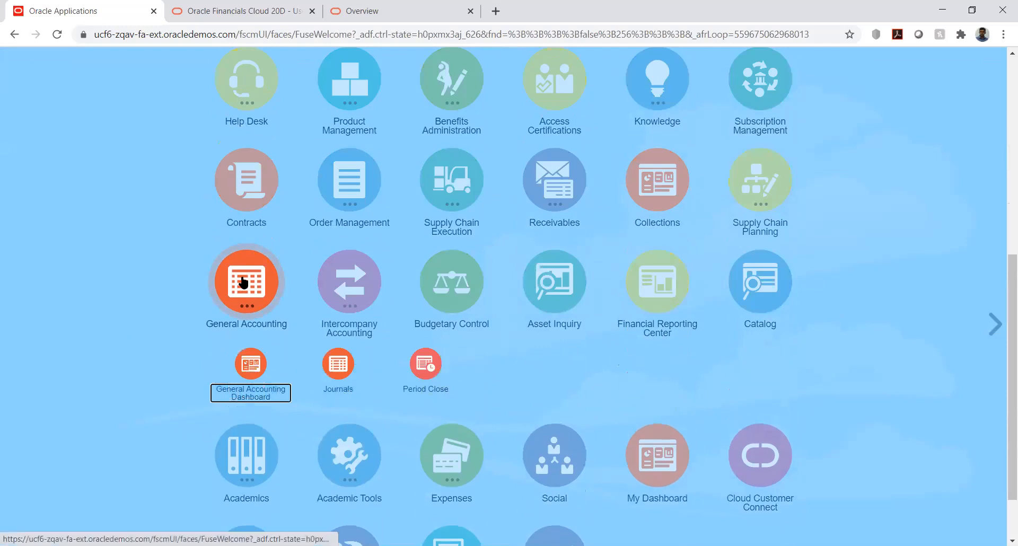
click(423, 363)
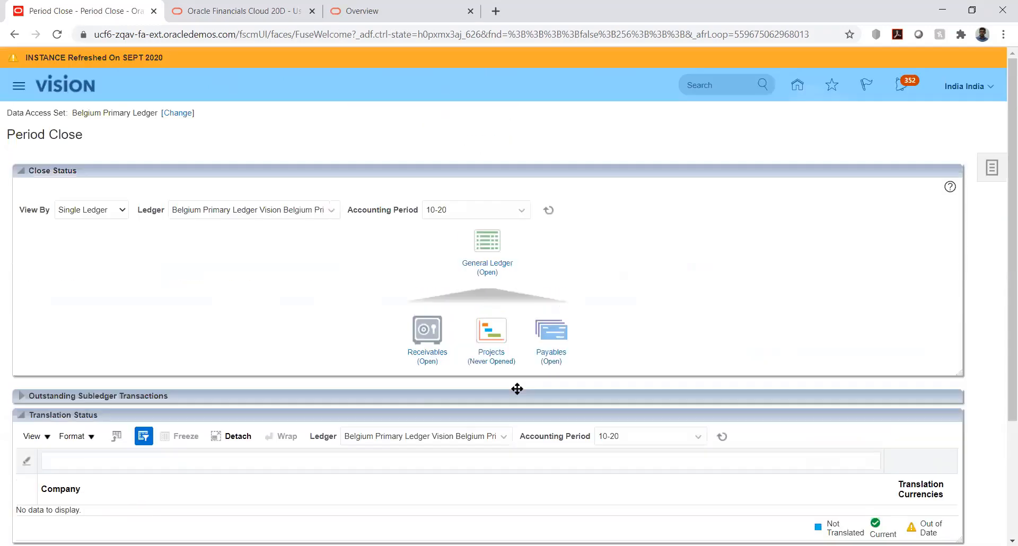
Change the data access set to UHI_US_Ledger and inspect the General Ledger close status details.
click(326, 210)
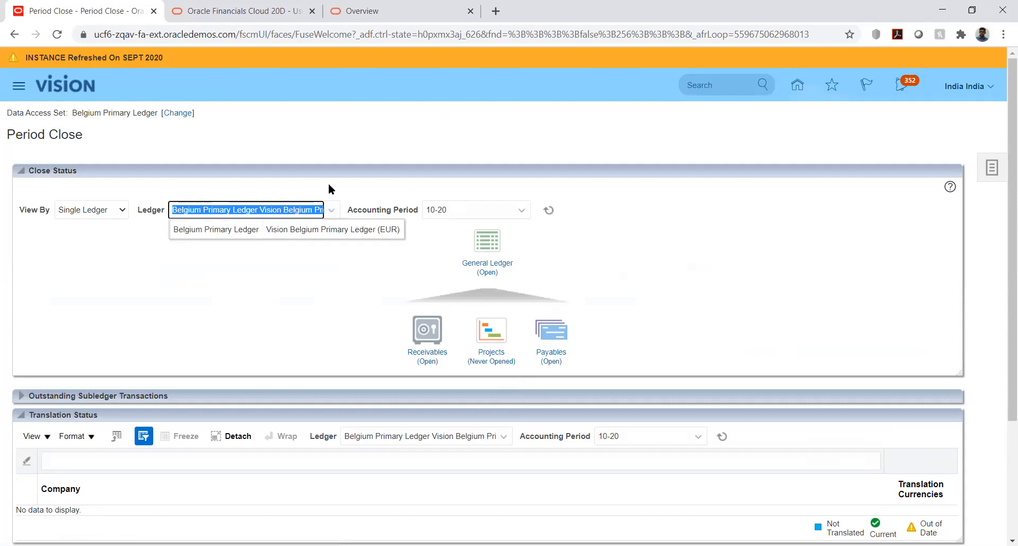
click(245, 147)
click(171, 112)
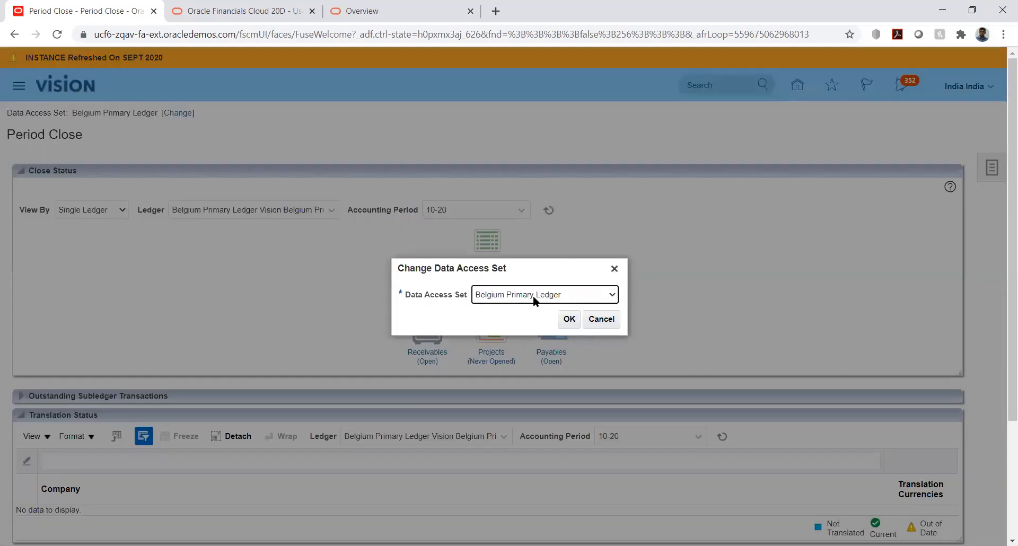
click(534, 294)
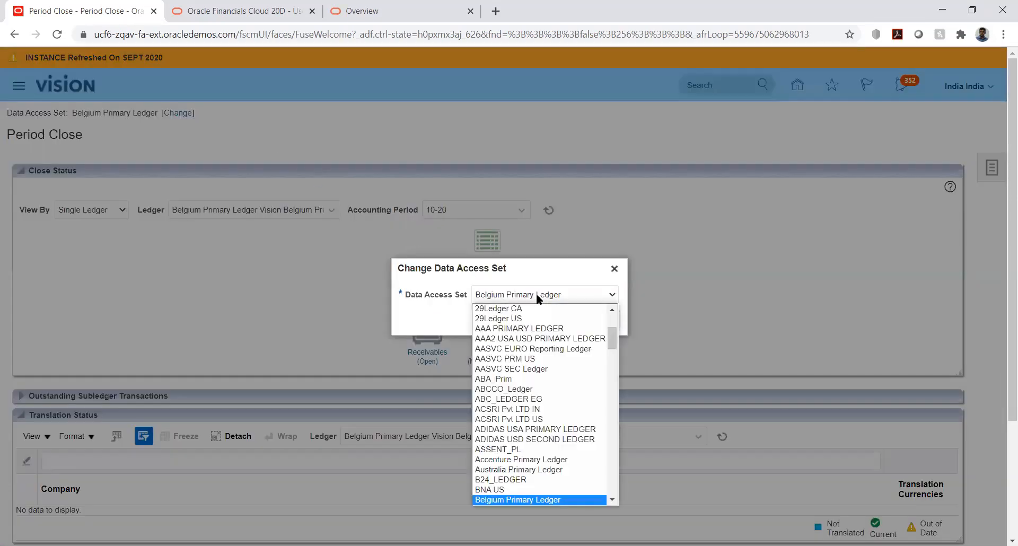
key(u)
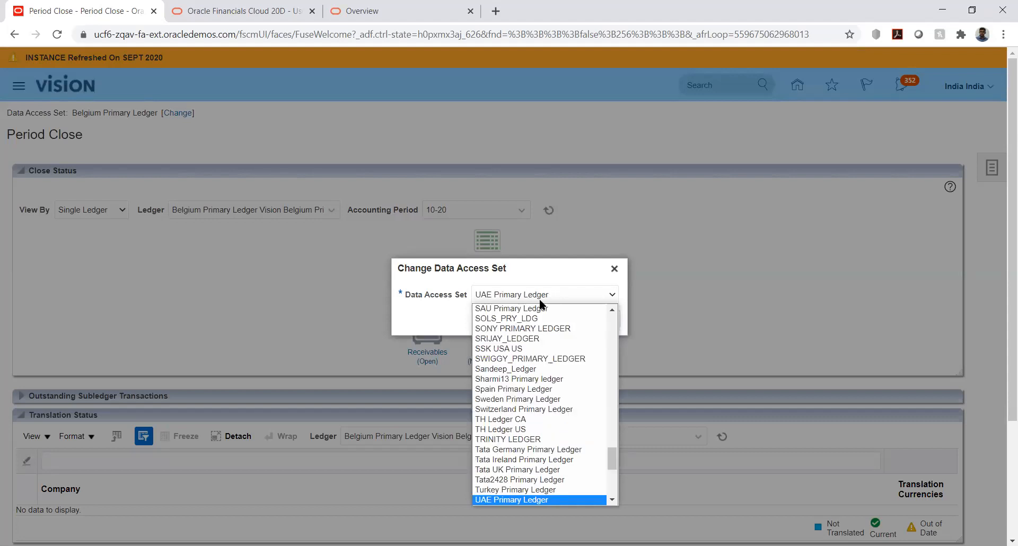
key(Down)
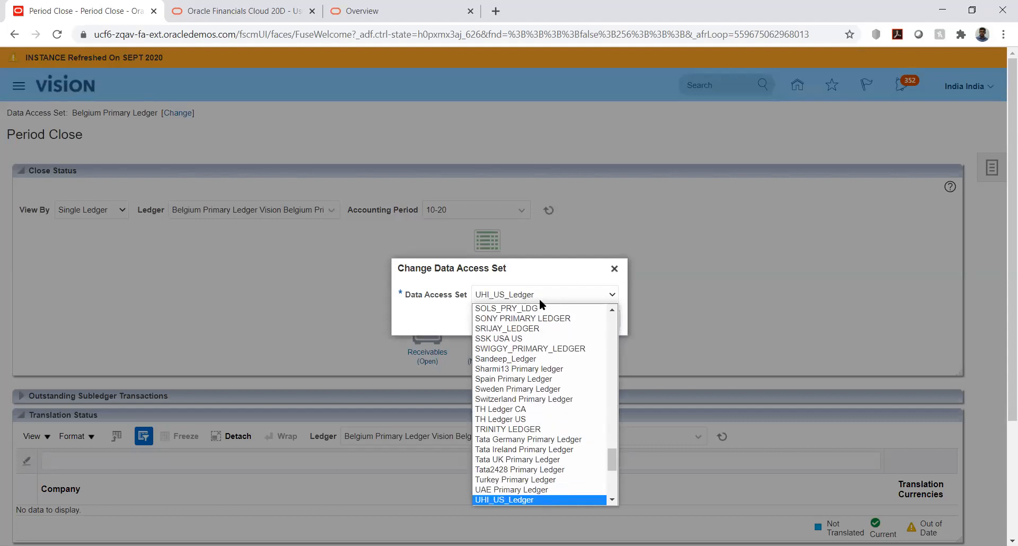
key(Return)
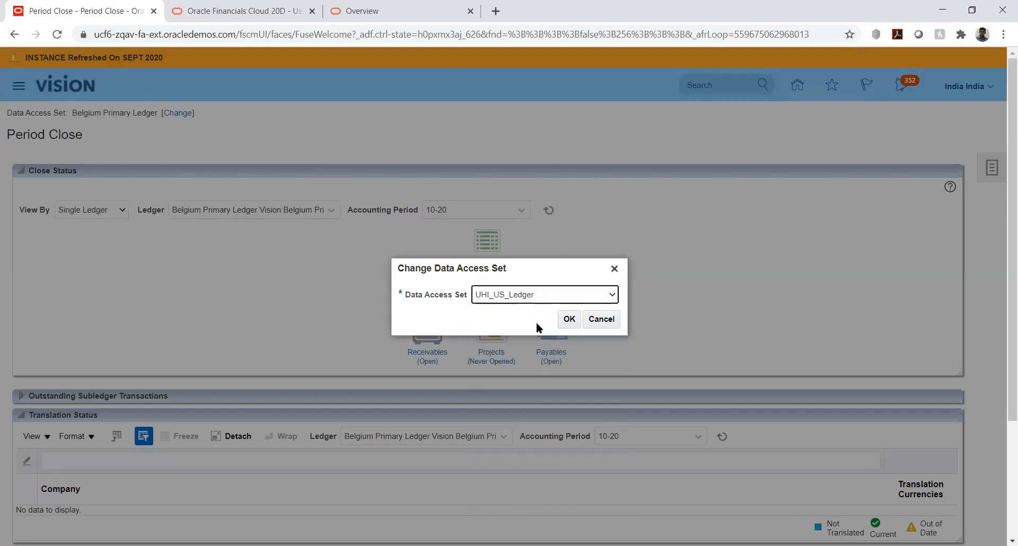
click(569, 321)
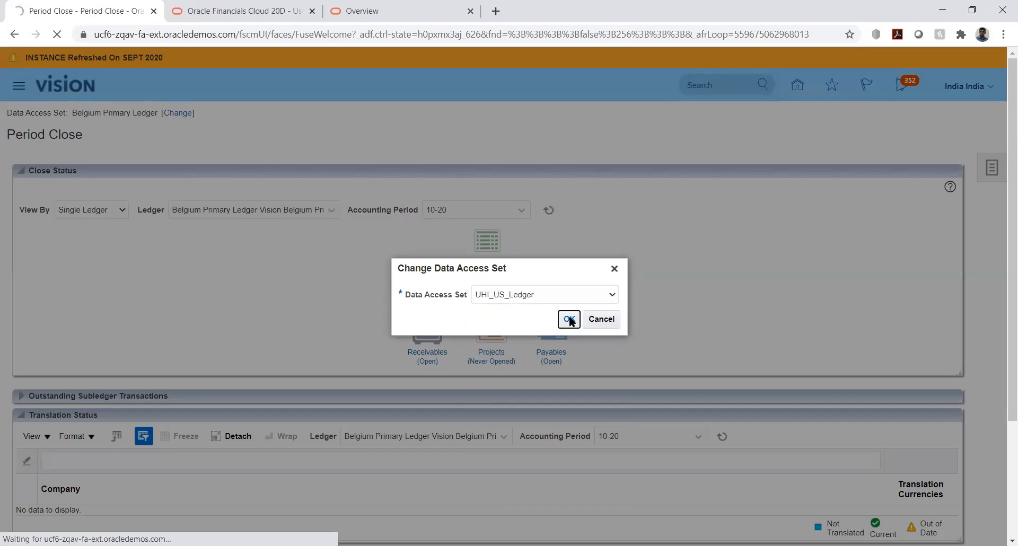
click(569, 320)
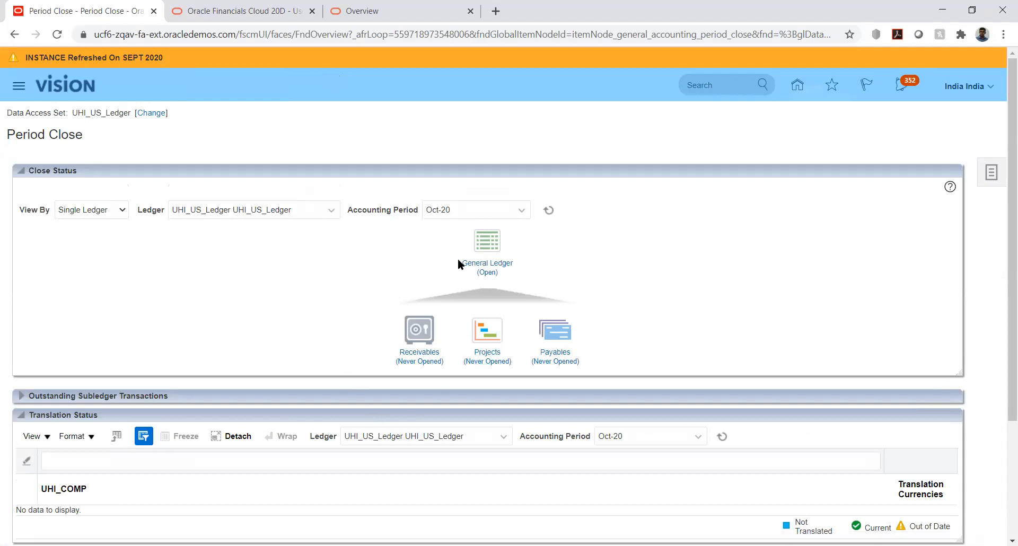
click(486, 272)
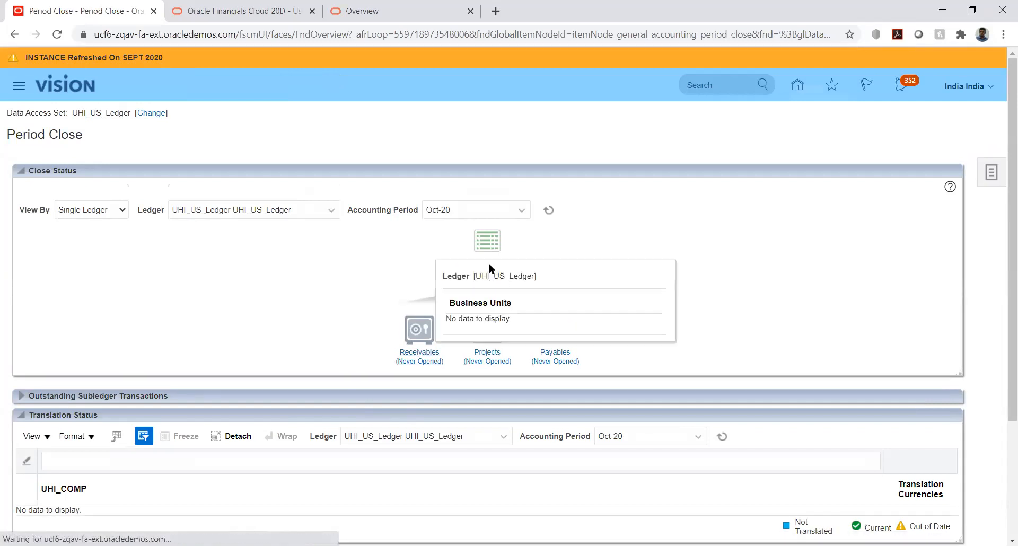
click(820, 281)
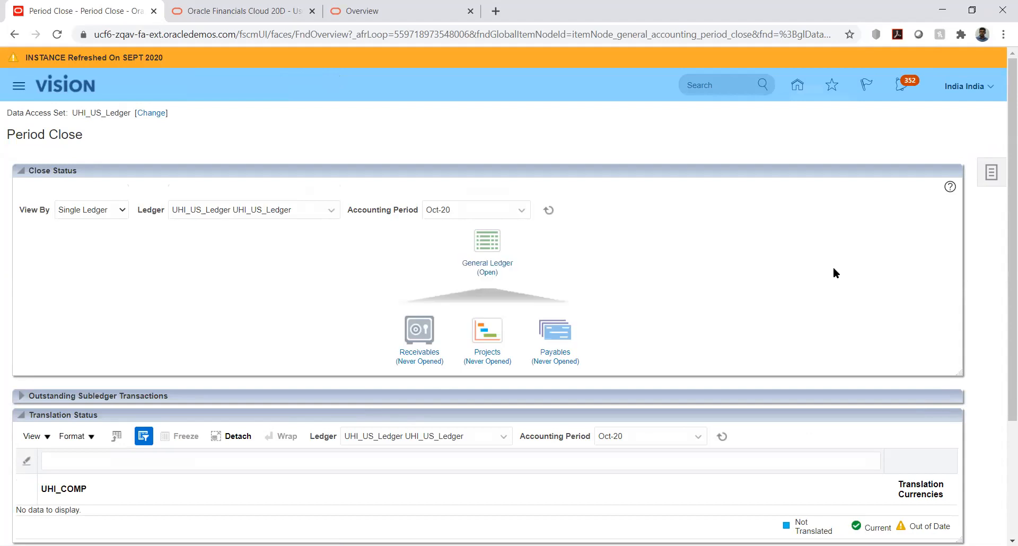
Go to the Journals work area of General Accounting and start creating a journal.
click(797, 88)
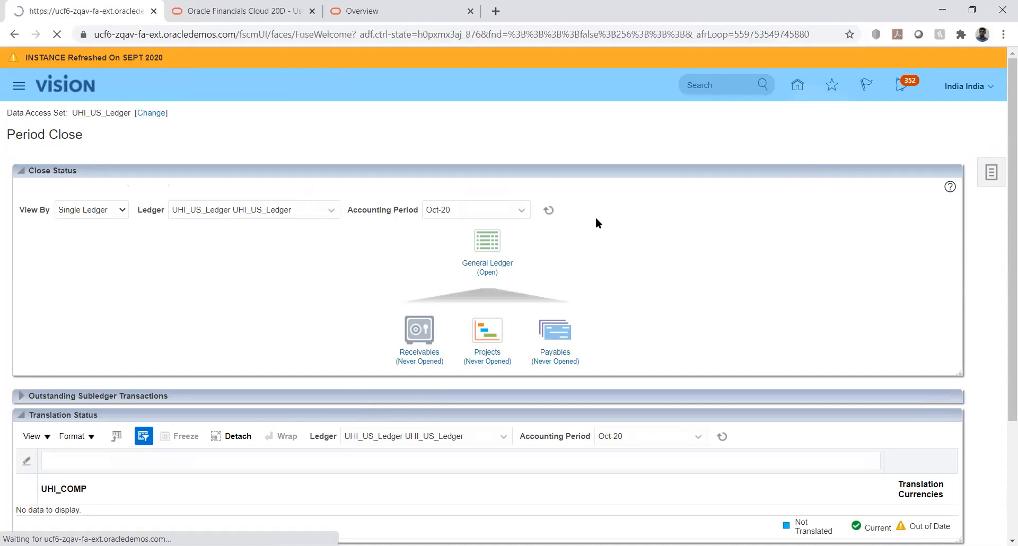
scroll(354, 299, down, 2)
scroll(354, 302, down, 5)
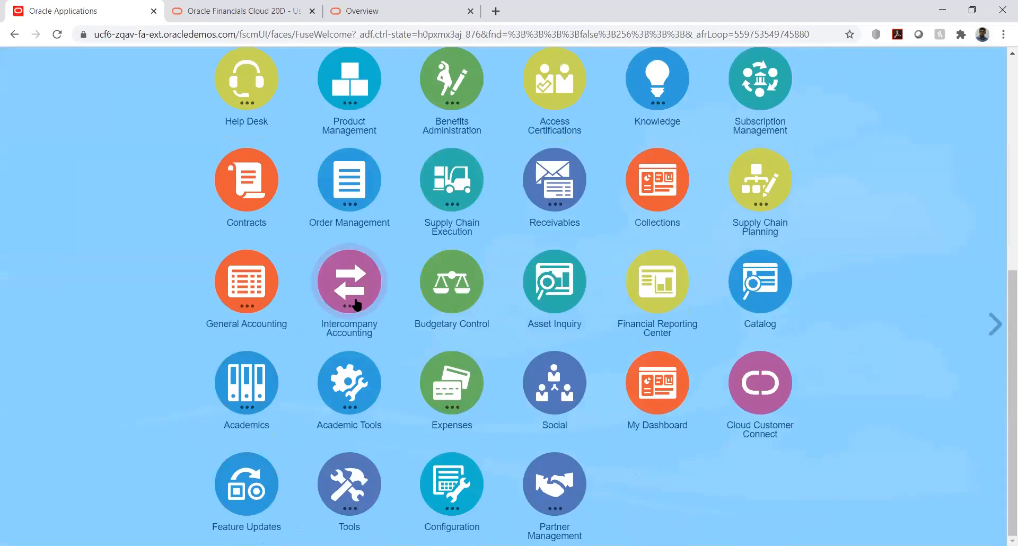
click(261, 286)
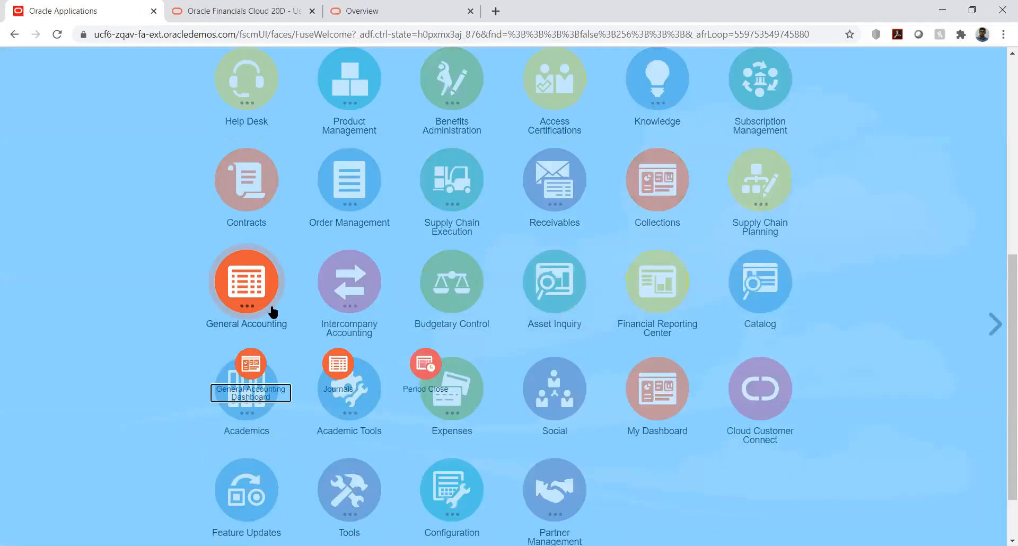
click(338, 363)
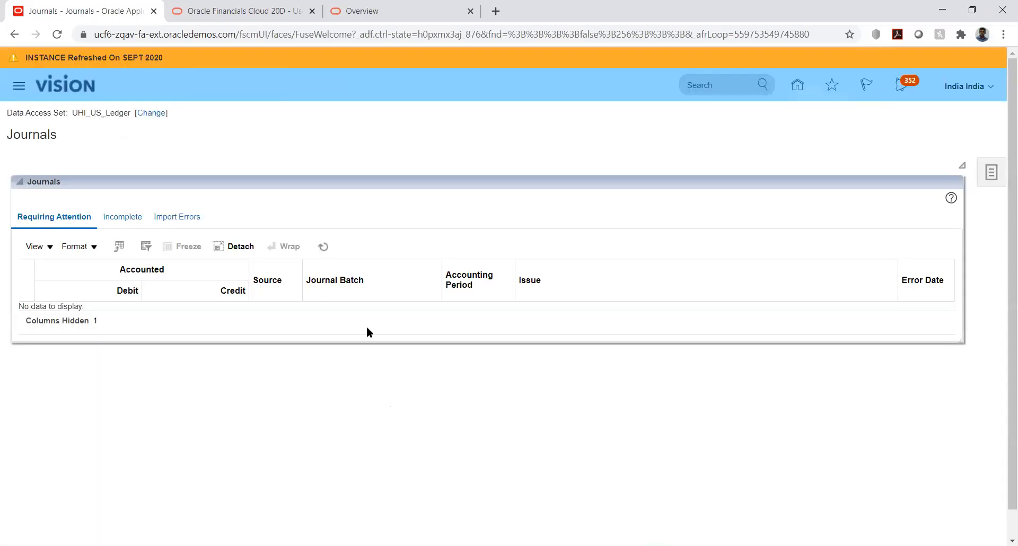
click(991, 174)
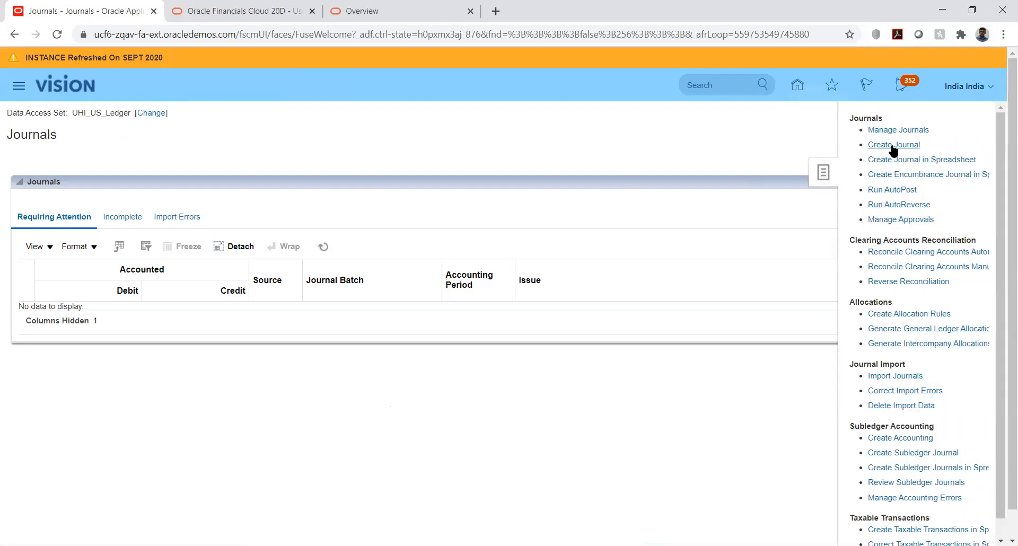
click(892, 145)
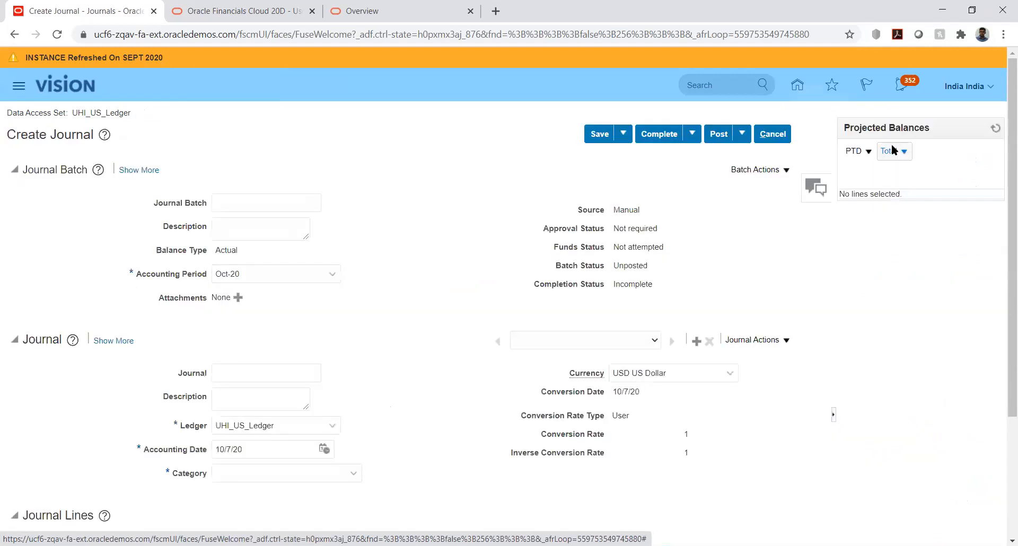
Name both the journal batch and the journal Manual JV.
click(225, 200)
text(Man)
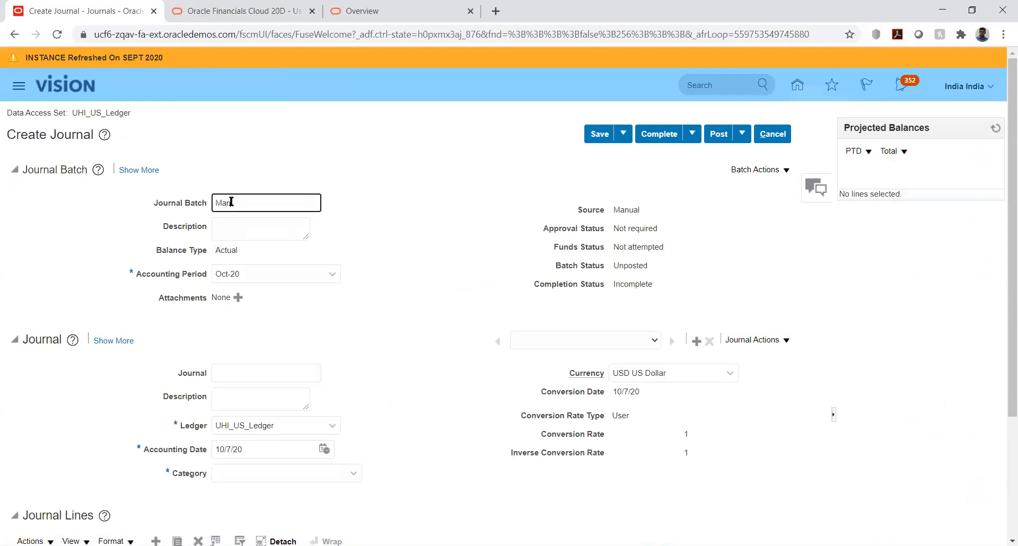
text(ual JV)
double_click(231, 201)
triple_click(230, 202)
key(ctrl+c)
click(258, 374)
key(ctrl+v)
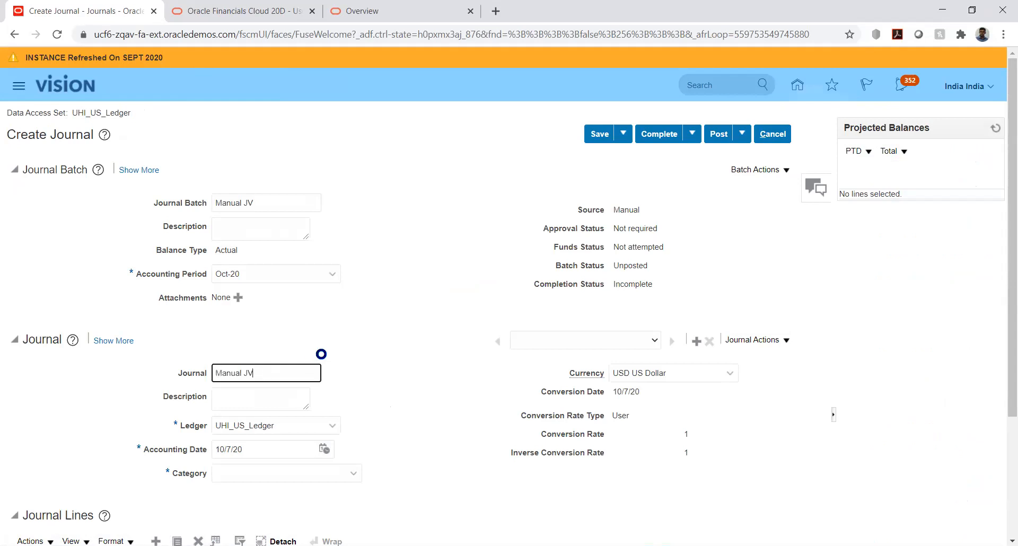
click(395, 317)
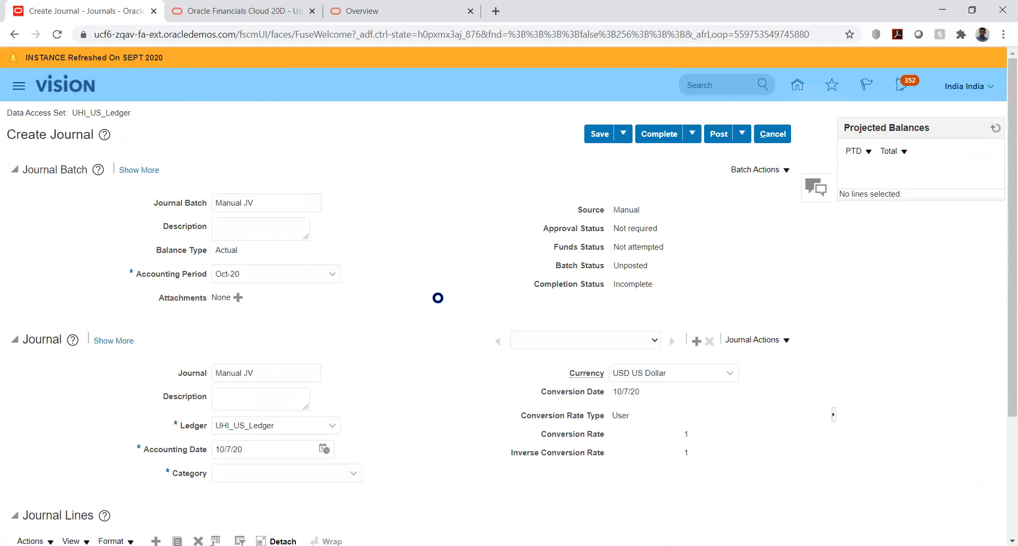
Set the journal's category to Adjustment.
scroll(437, 298, down, 3)
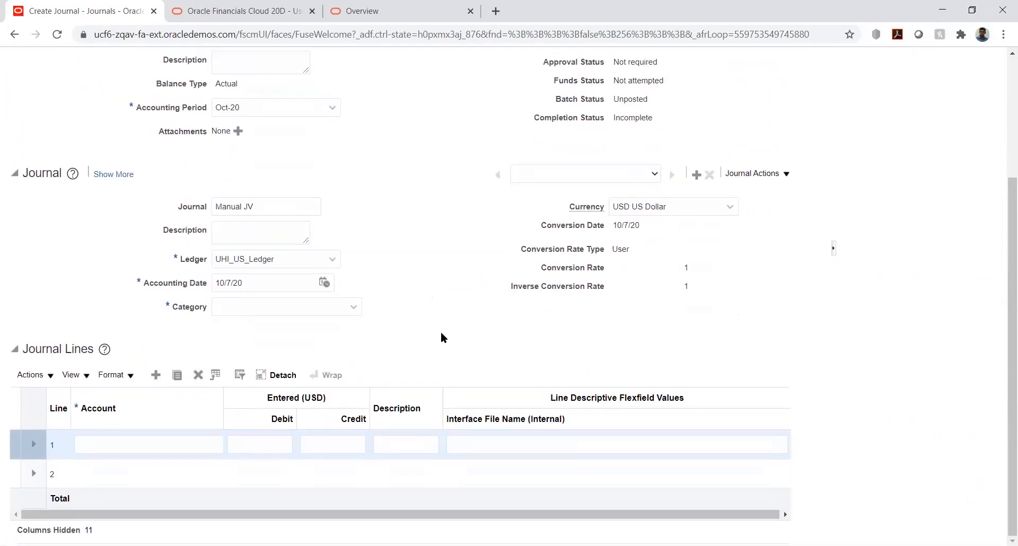
click(343, 306)
text(adj)
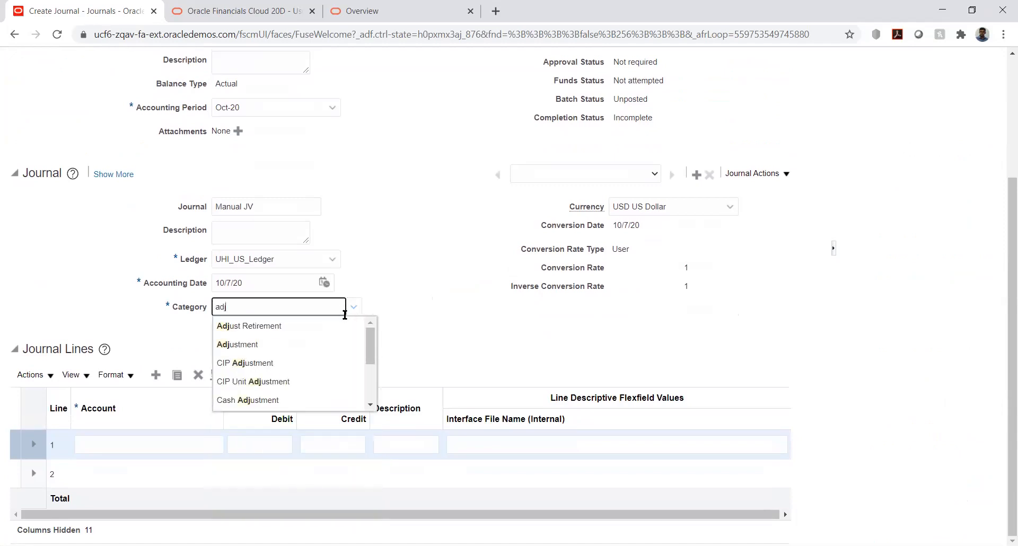
click(287, 344)
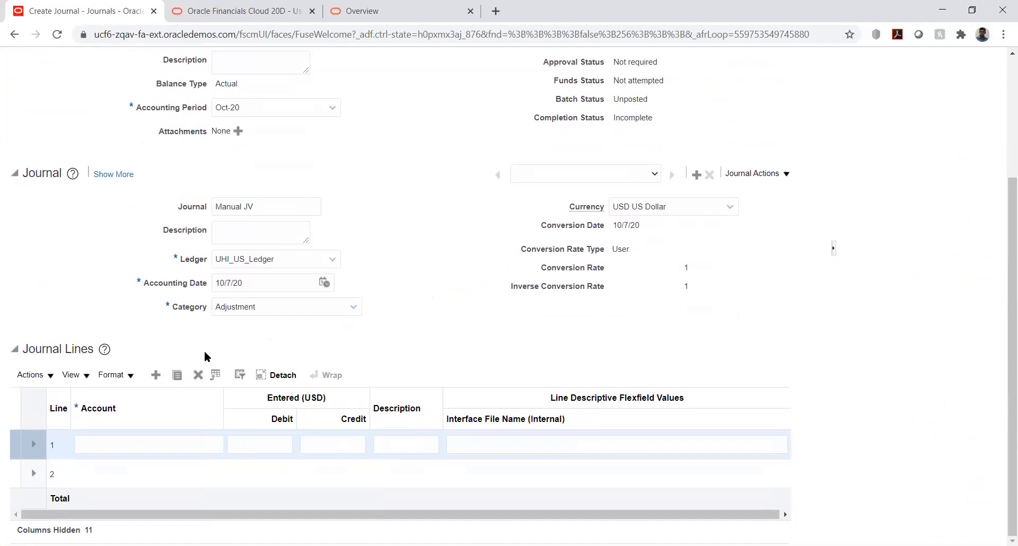
Open the account segments for journal line 1 and set UHI_COMP to 1000 Health Insurance and UHI_DEPT to 100 Finance.
click(137, 445)
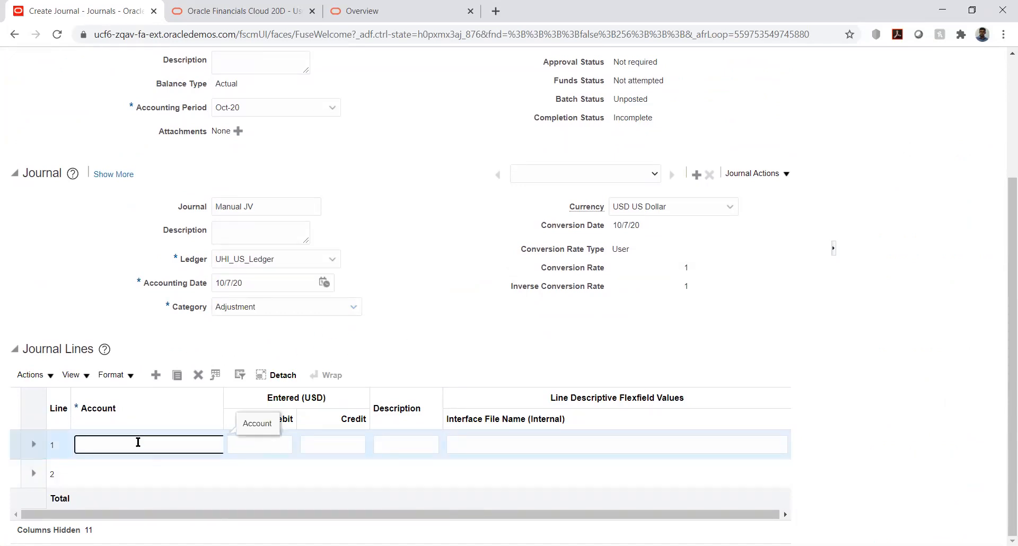
click(216, 446)
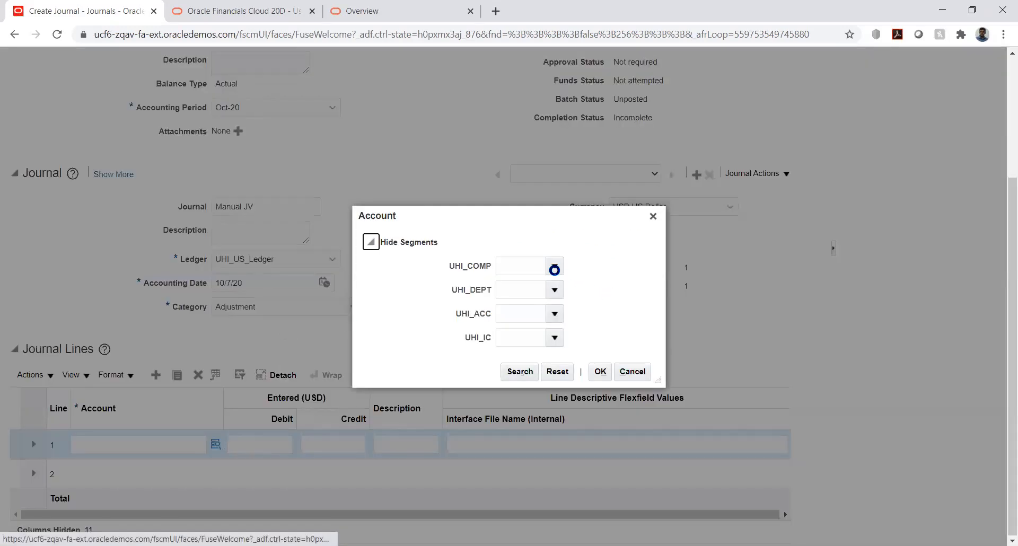
click(555, 266)
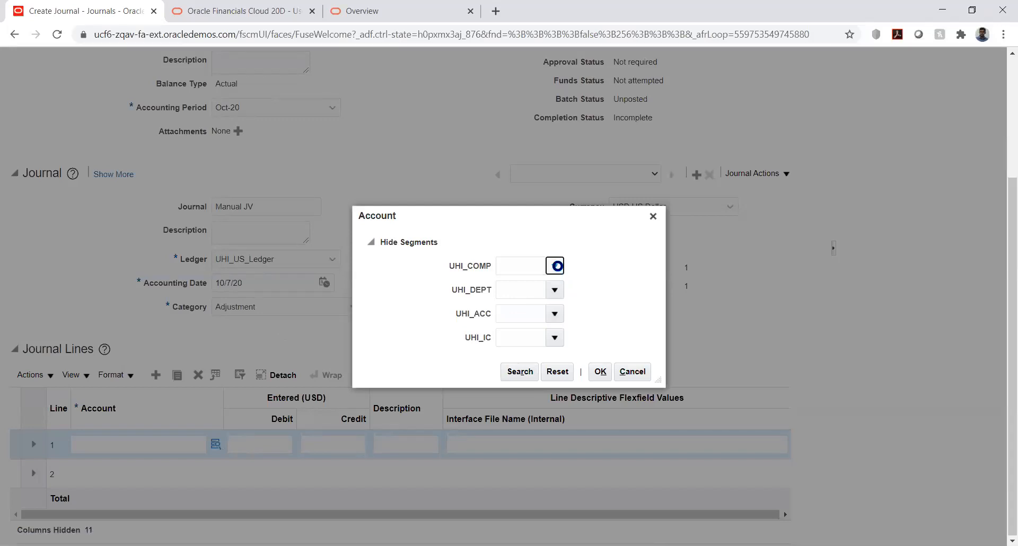
click(533, 291)
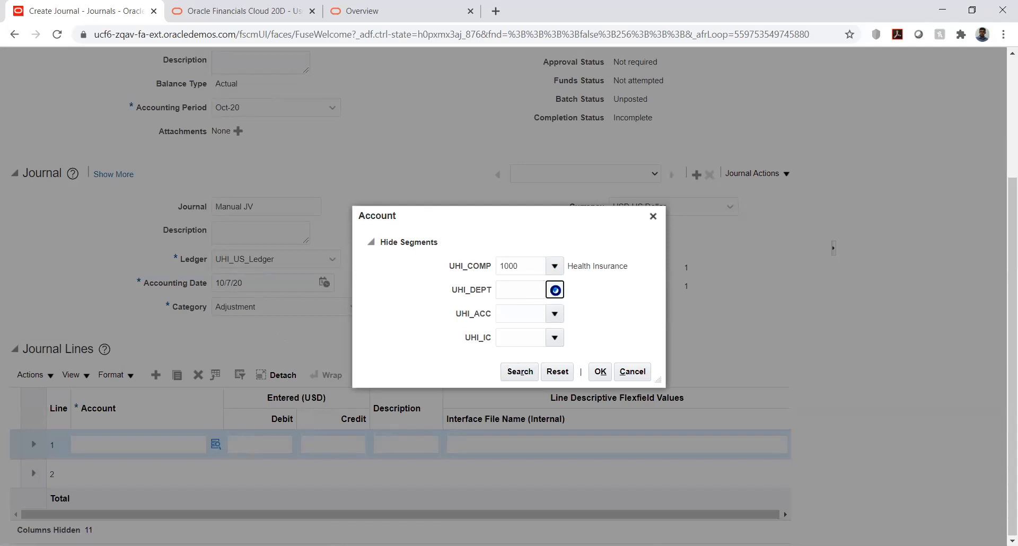
click(555, 290)
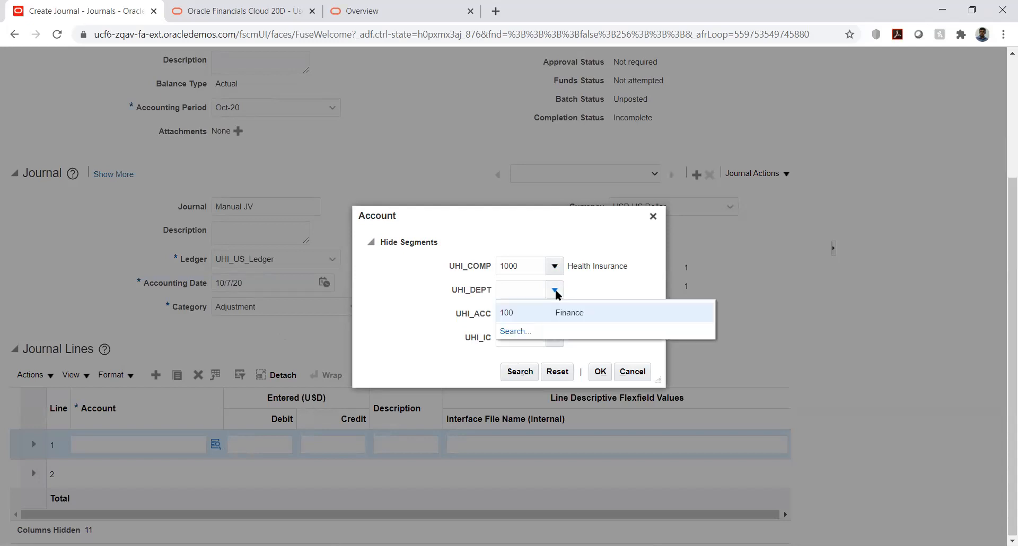
click(536, 314)
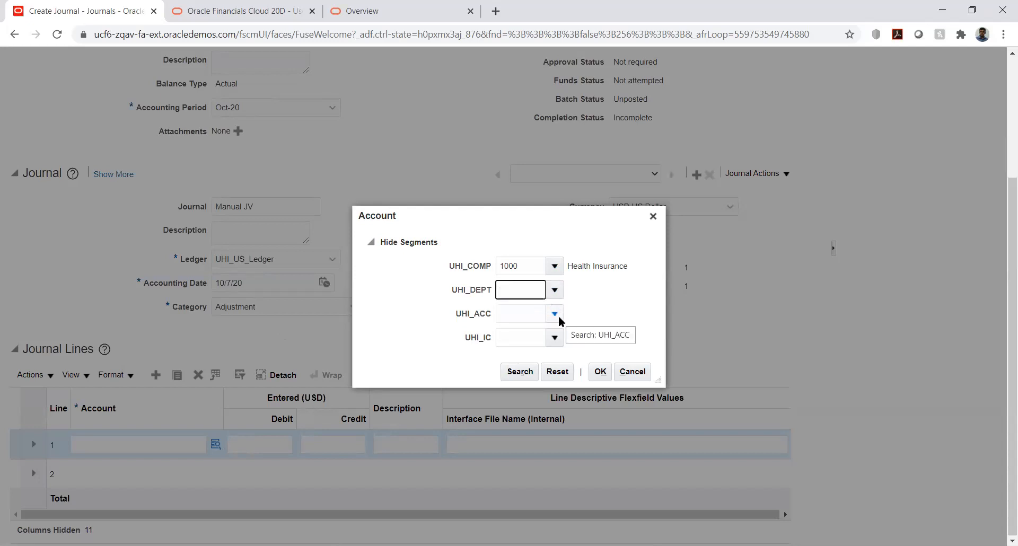
Search the UHI_ACC values by description %exp% and select 1510 Prepaid Expenses for line 1.
click(555, 314)
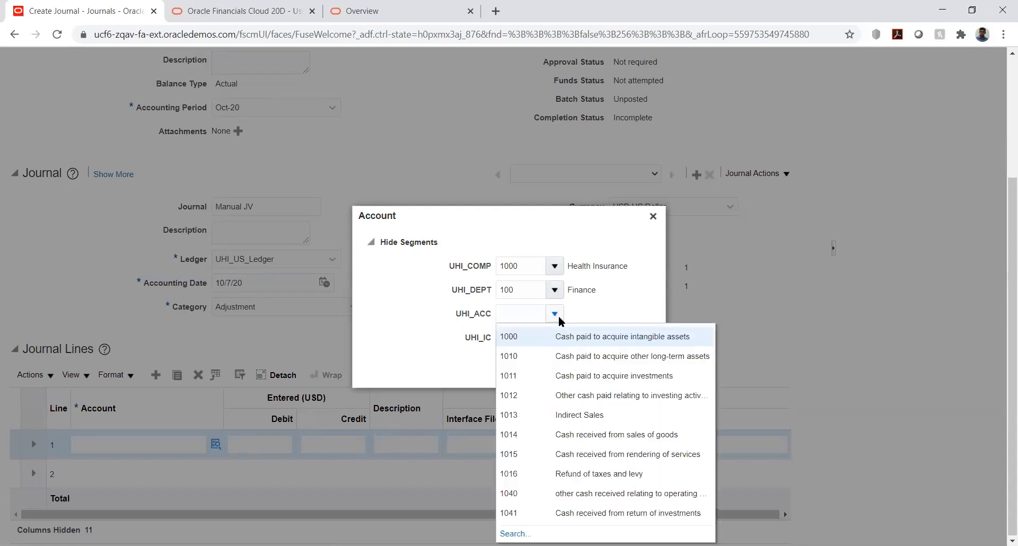
click(512, 533)
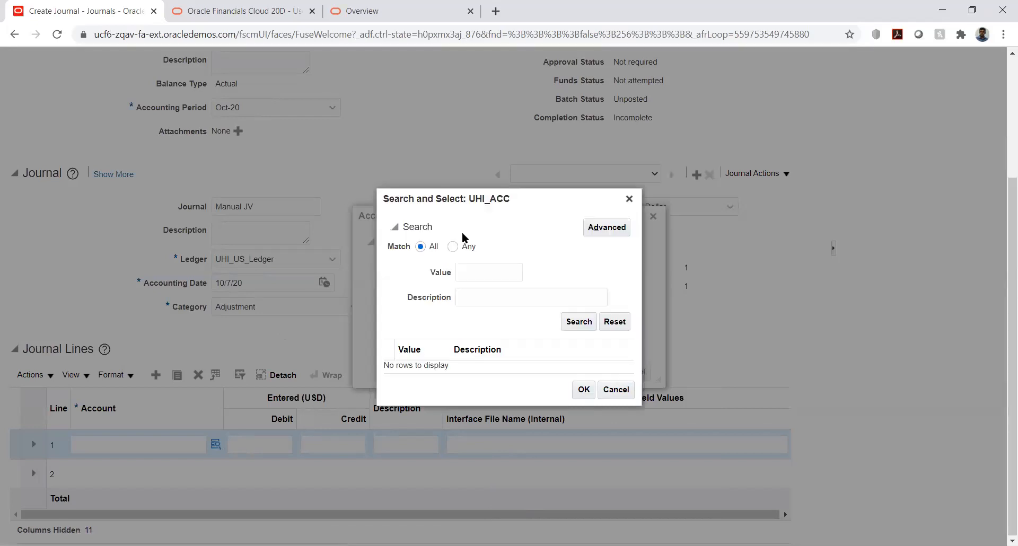
click(482, 266)
click(498, 297)
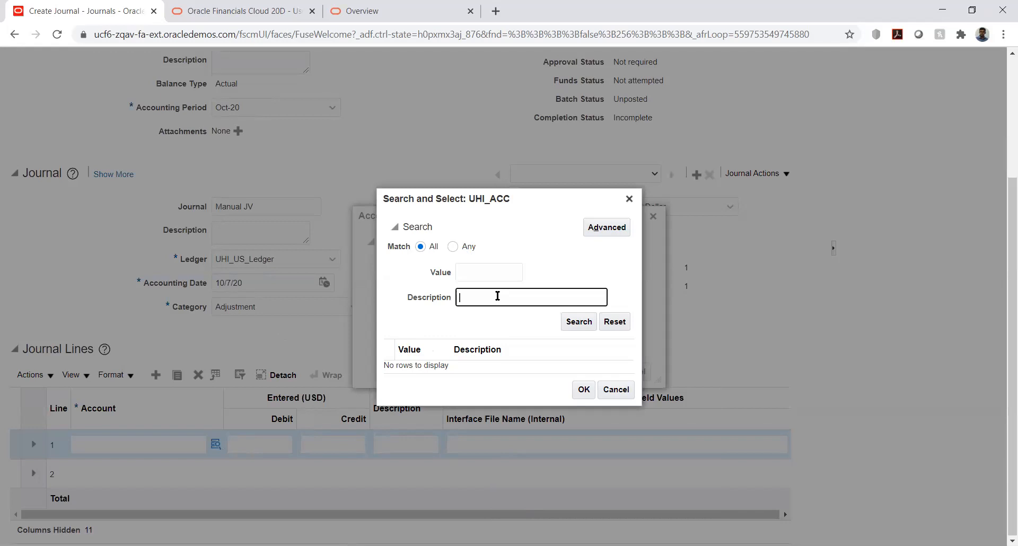
text(%exp%)
click(585, 322)
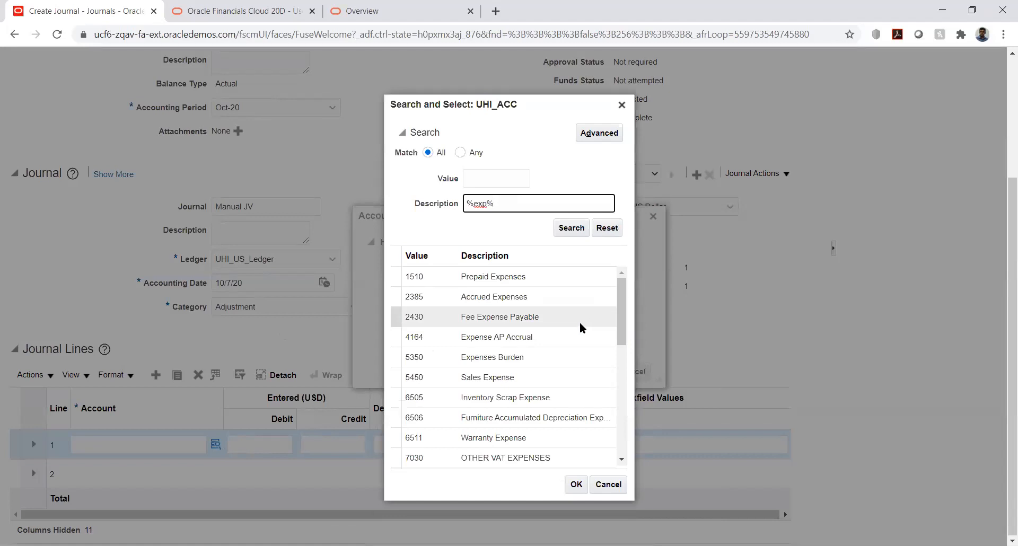
click(525, 276)
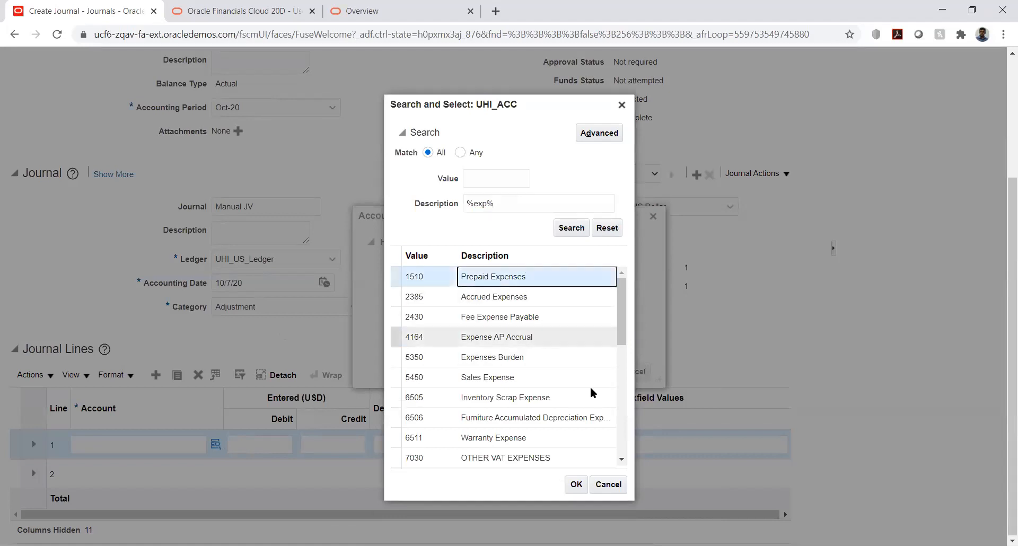
click(575, 484)
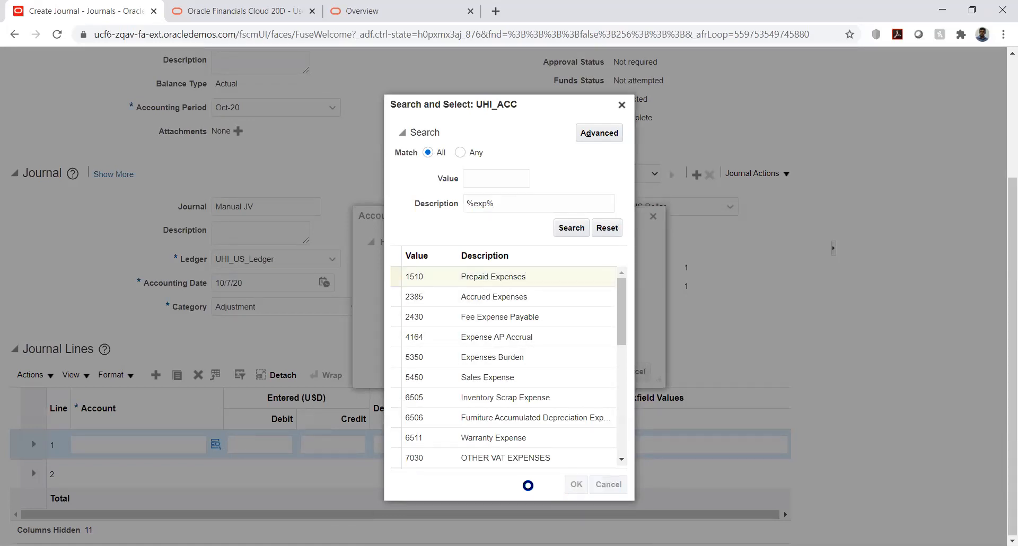
Set line 1's UHI_IC segment to 1000 Health Insurance and accept the account combination.
click(554, 338)
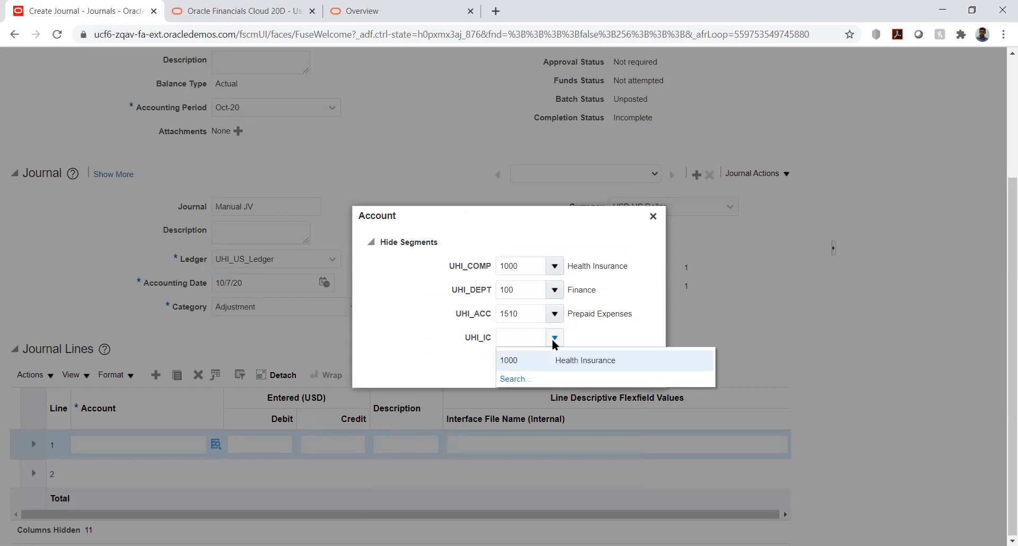
click(555, 360)
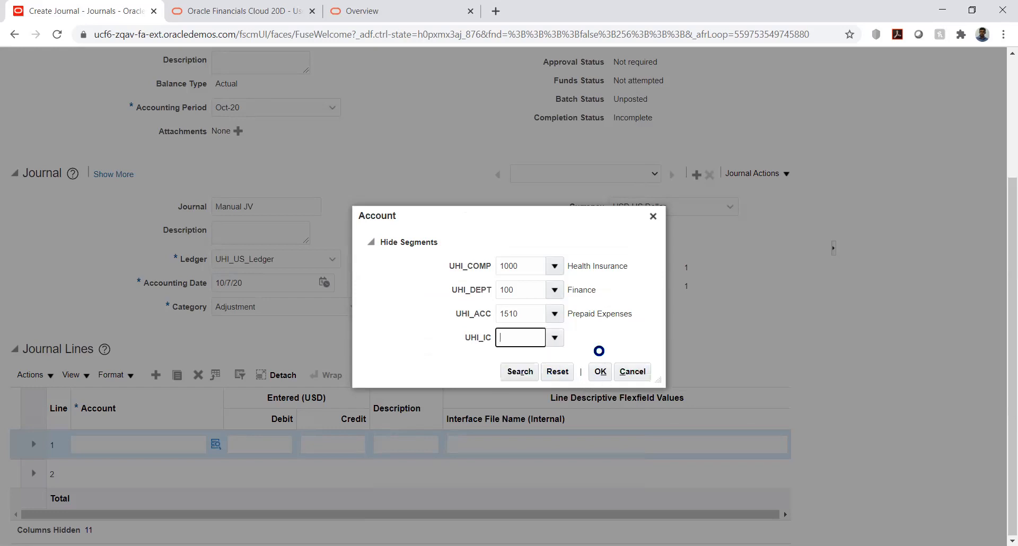
click(600, 372)
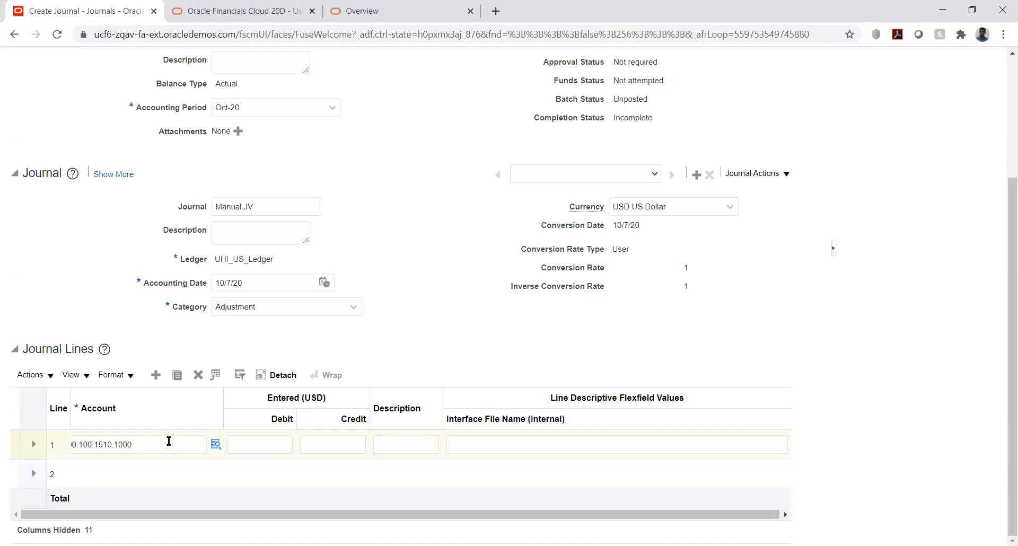
Copy line 1's account combination and enter a debit of 10000 on that line.
click(168, 441)
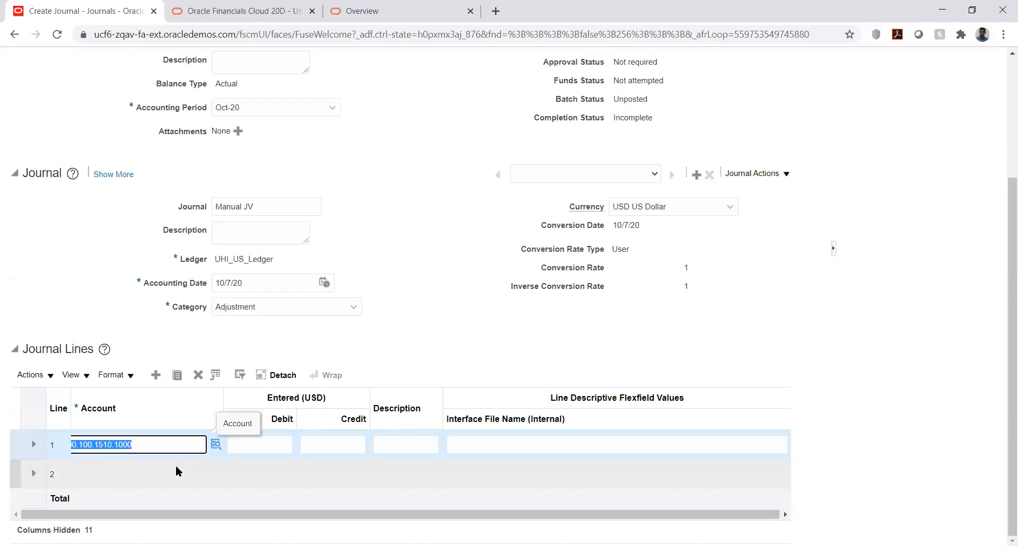
click(272, 444)
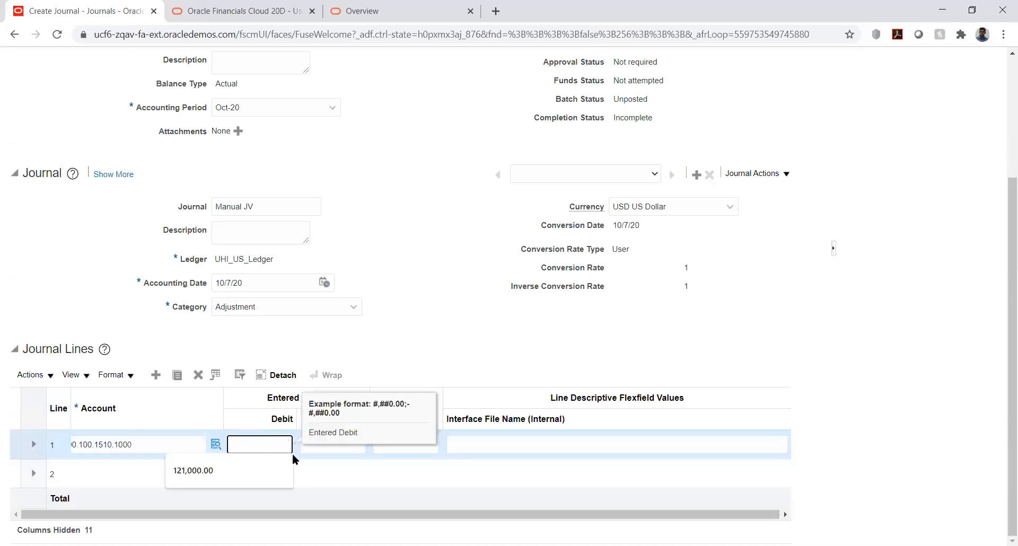
text(10000)
key(Tab)
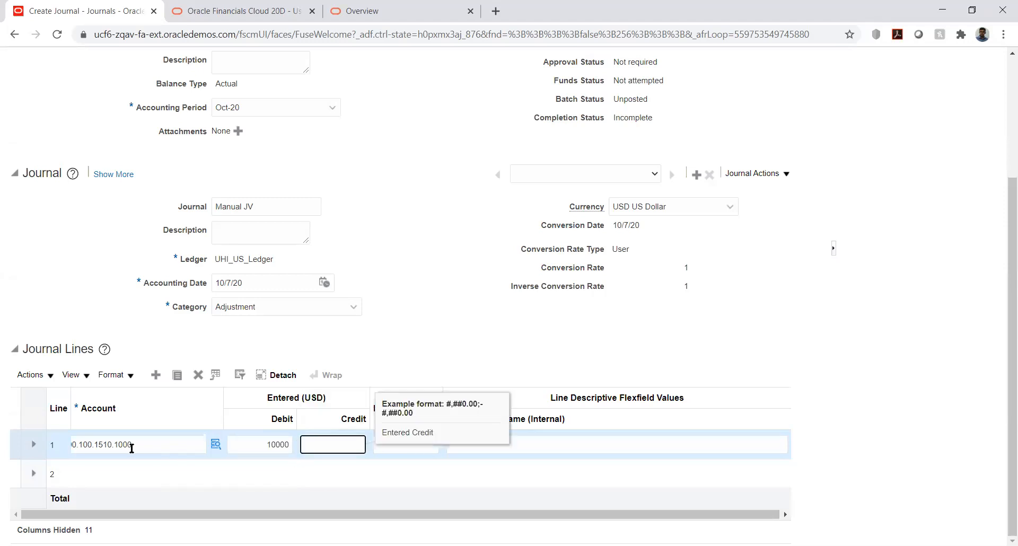
Paste the copied account combination into journal line 2 and clear its UHI_ACC segment.
click(102, 467)
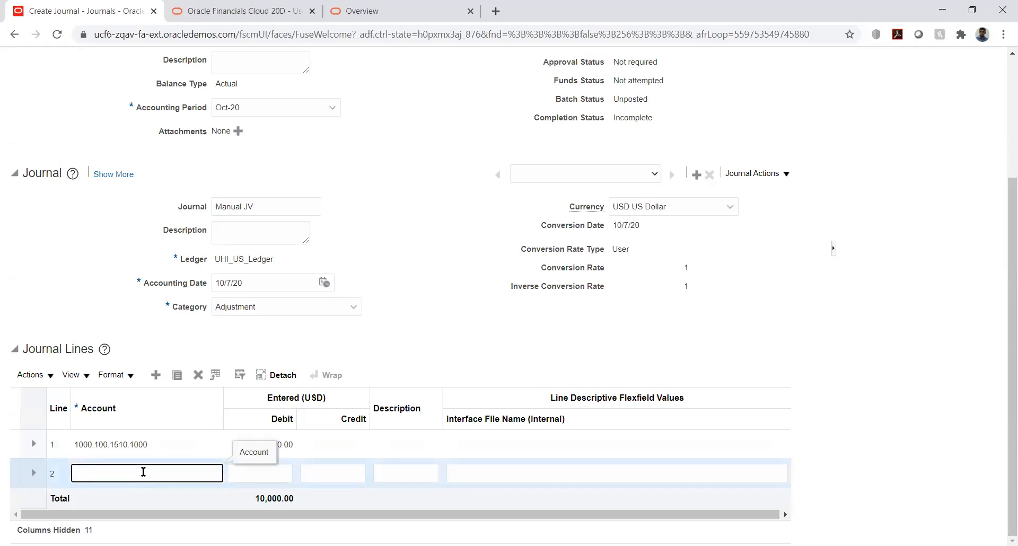
text(1000.100.1510.1000)
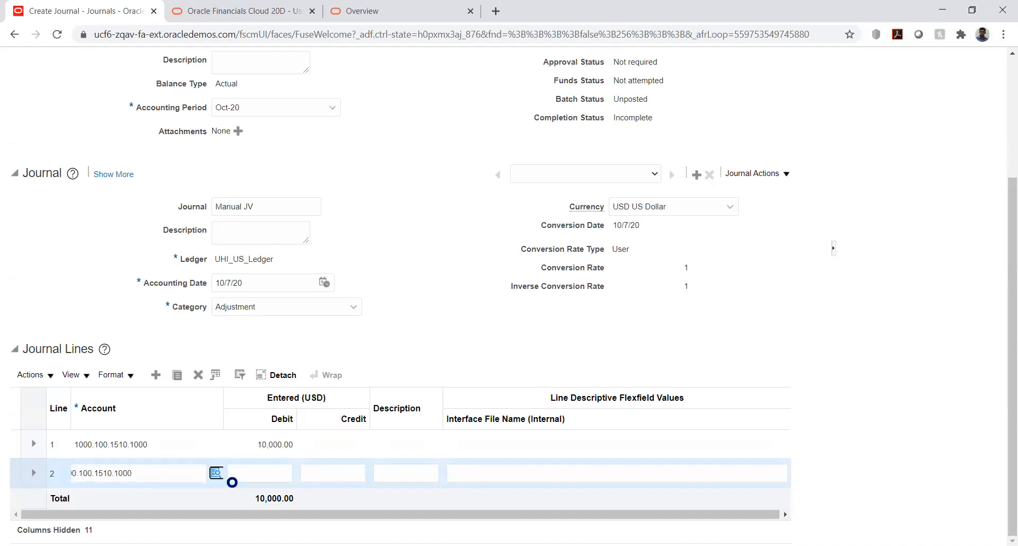
click(216, 473)
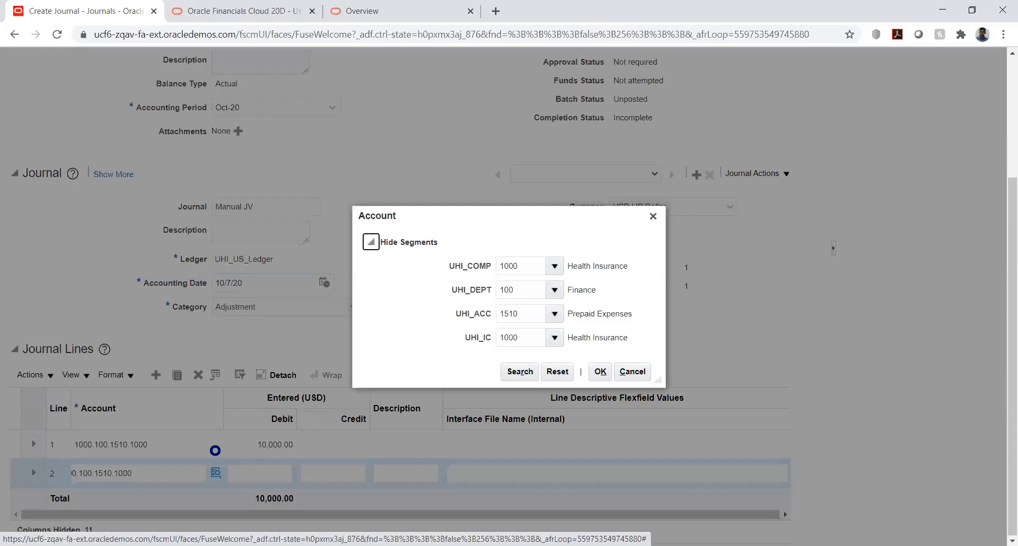
double_click(536, 314)
key(BackSpace)
key(Tab)
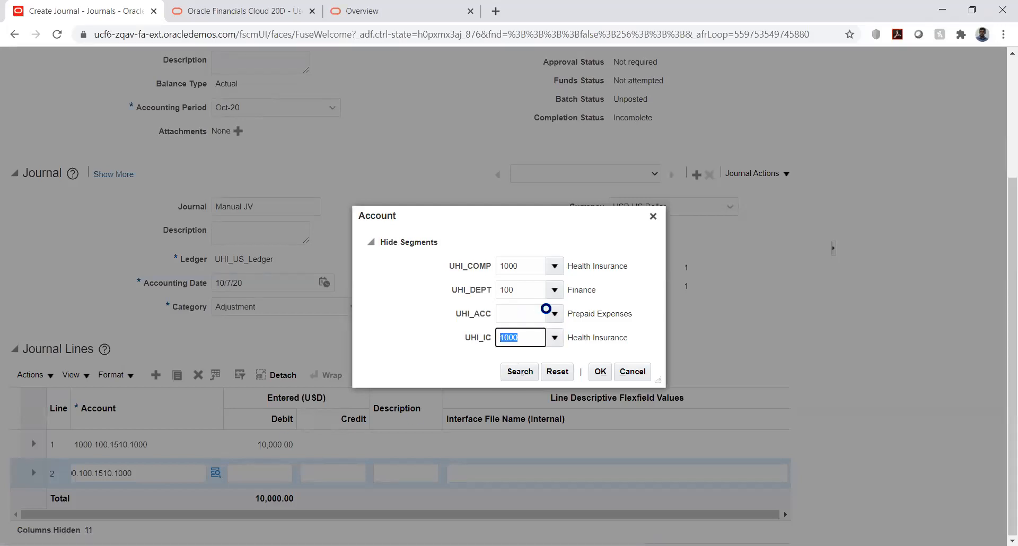
Search the UHI_ACC values by description %liab%, select 2373 Current Liabilities for line 2, and accept the account combination.
click(554, 314)
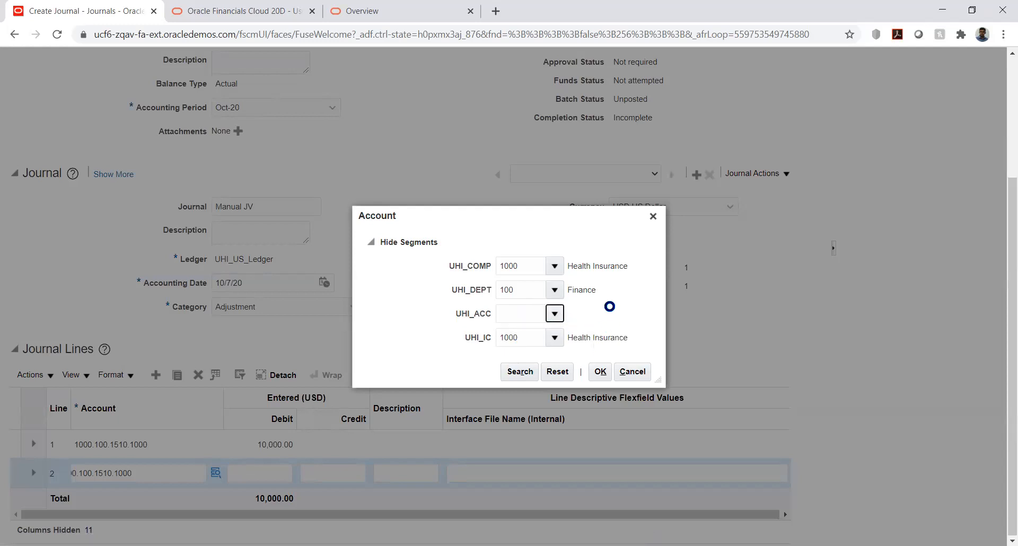
click(515, 534)
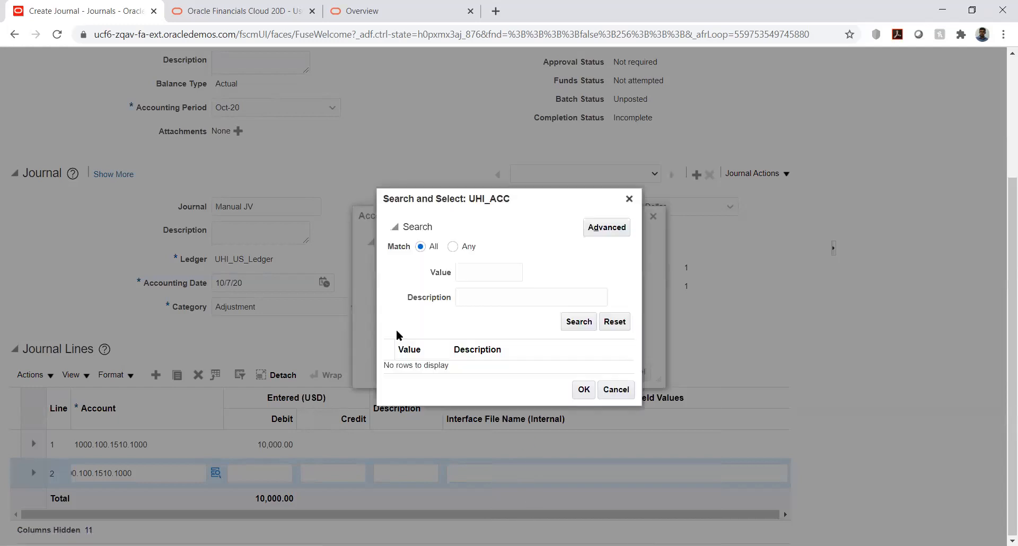
click(468, 299)
text(%Iab%)
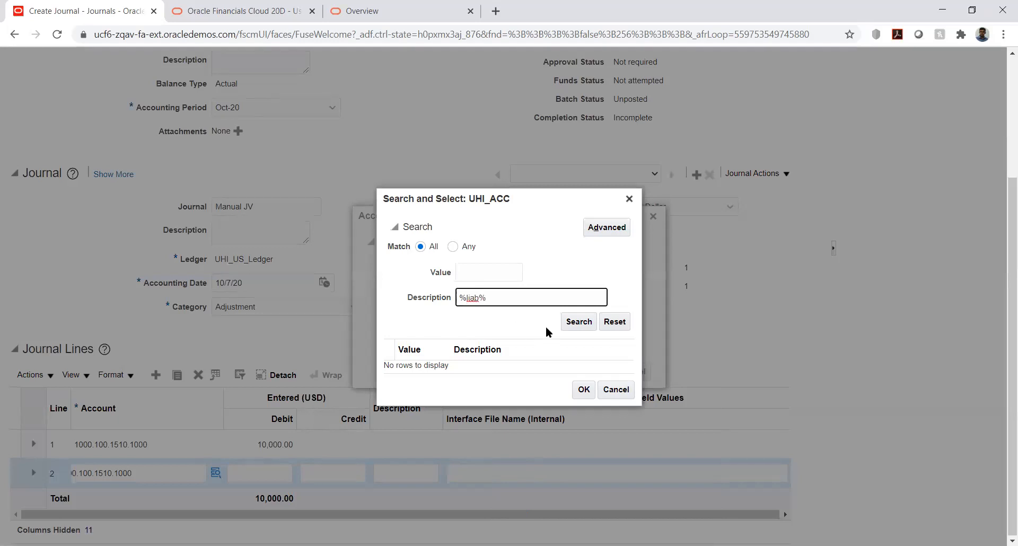
click(581, 320)
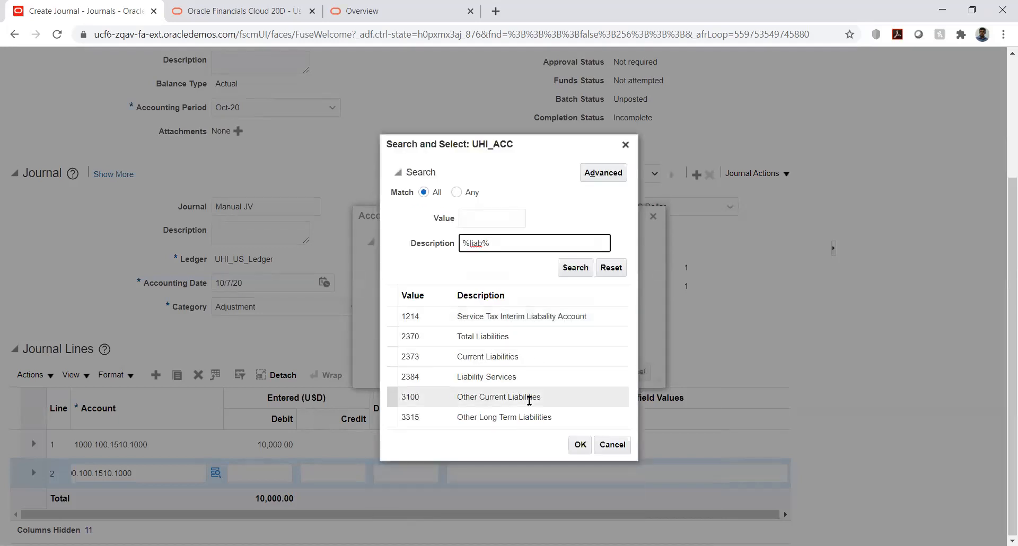
click(513, 356)
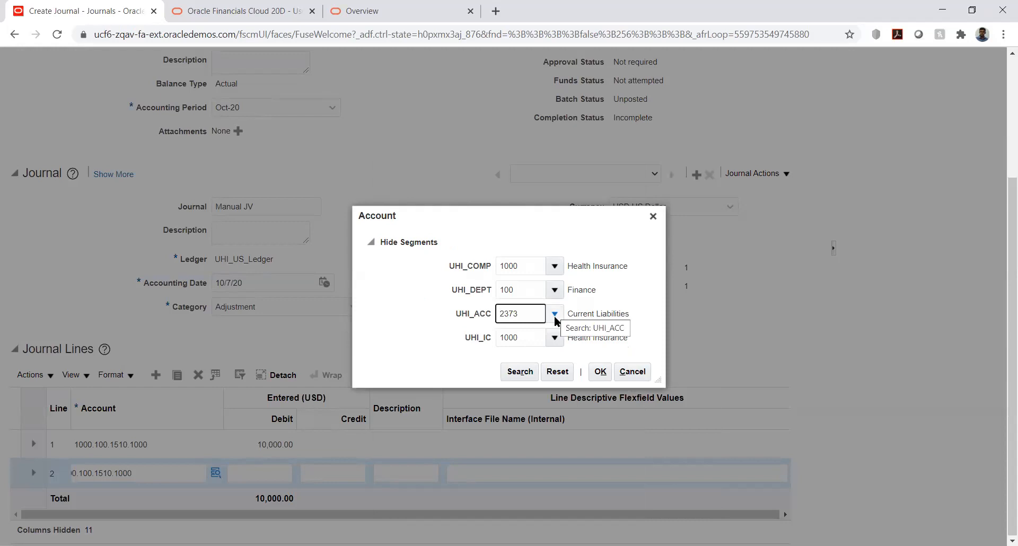
click(555, 314)
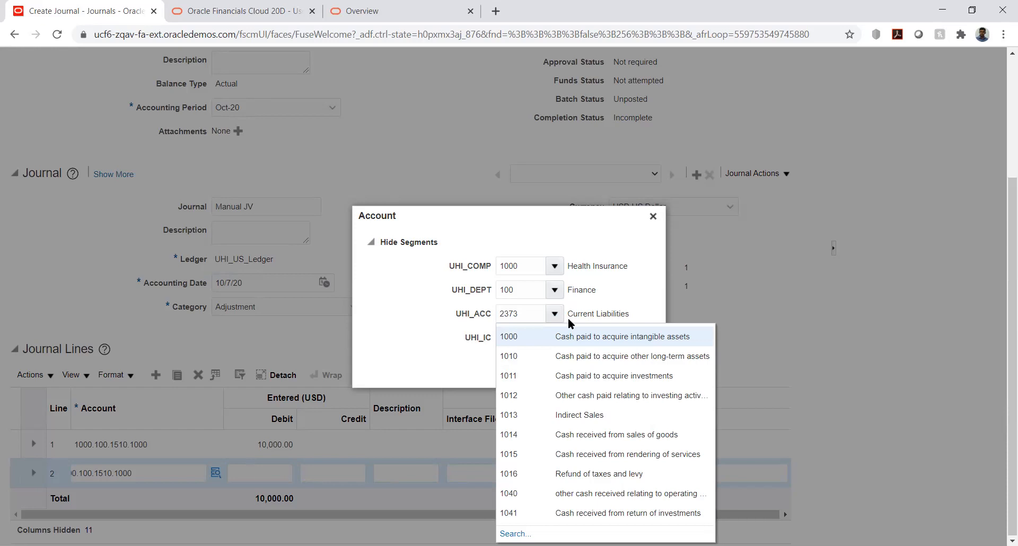
click(434, 309)
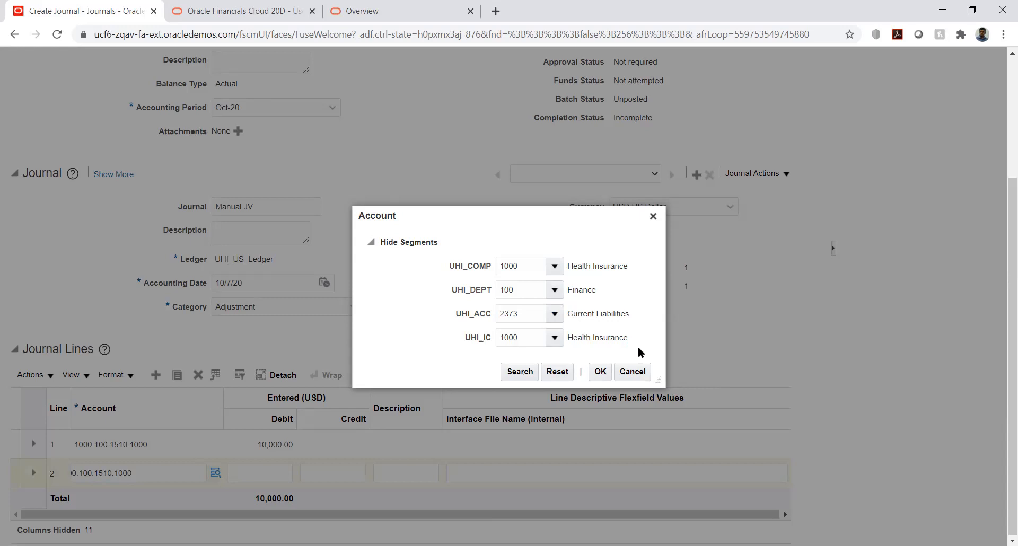
click(608, 365)
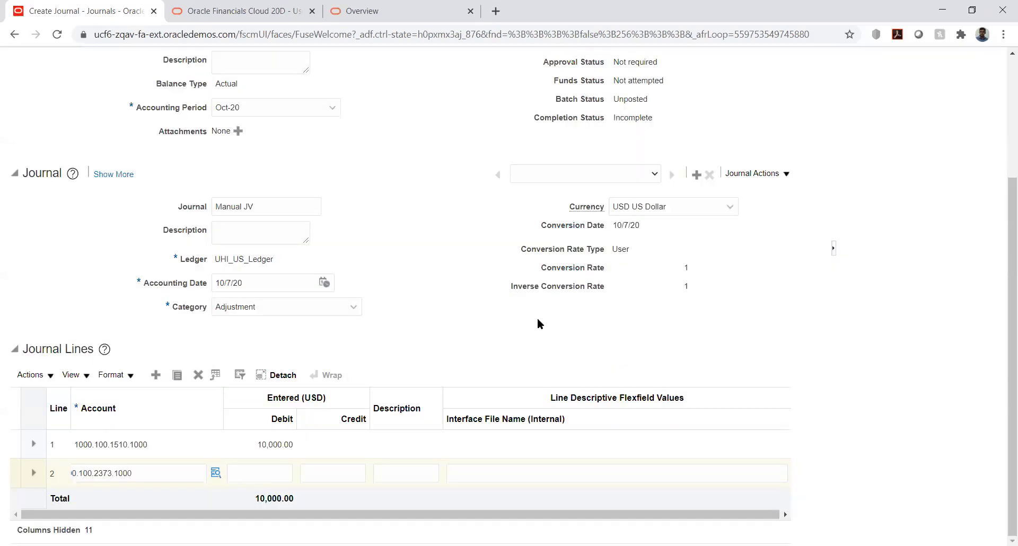
Enter a credit of 10000 on journal line 2.
click(340, 472)
text(10000)
key(Tab)
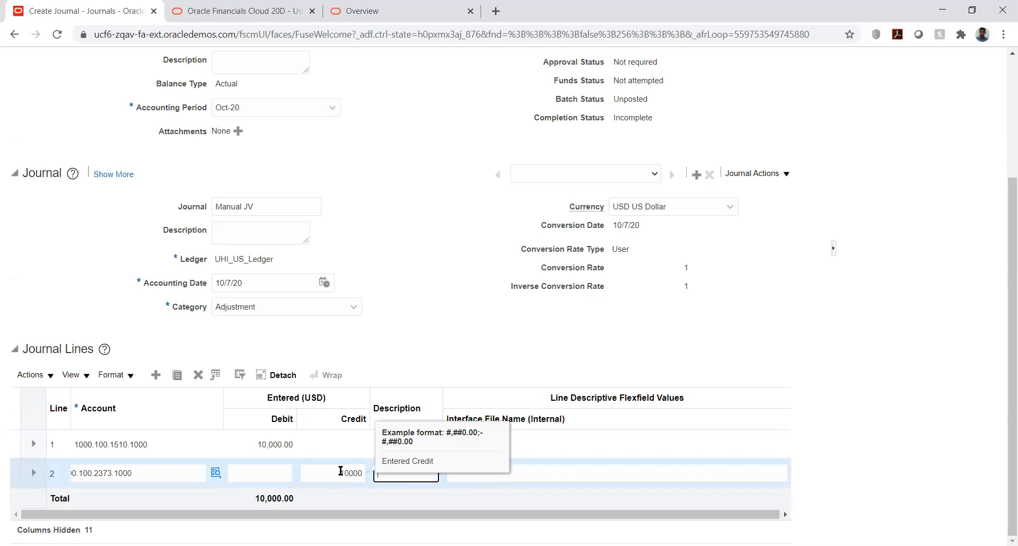
click(422, 324)
Save the Manual JV journal and mark it complete.
drag(1009, 332, 981, 198)
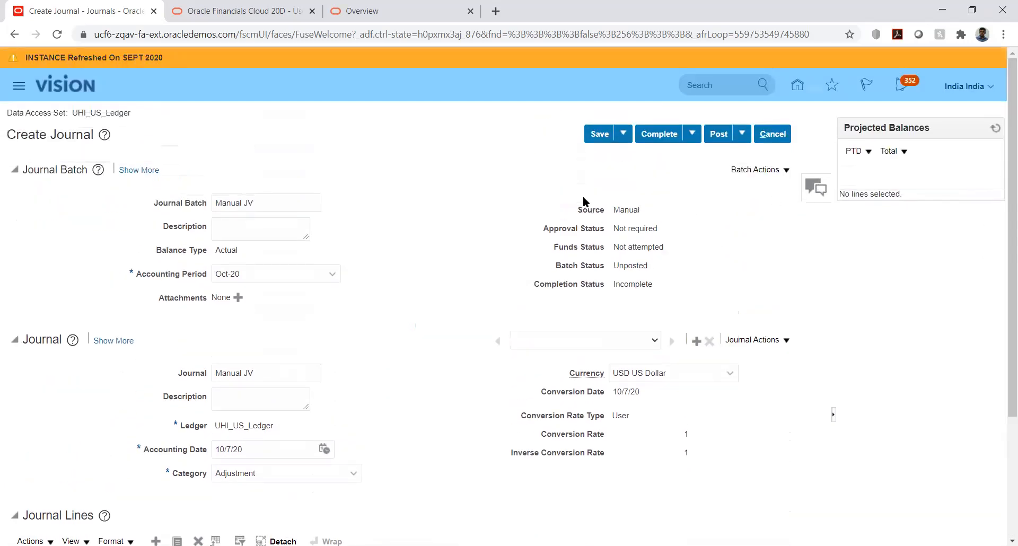
click(600, 135)
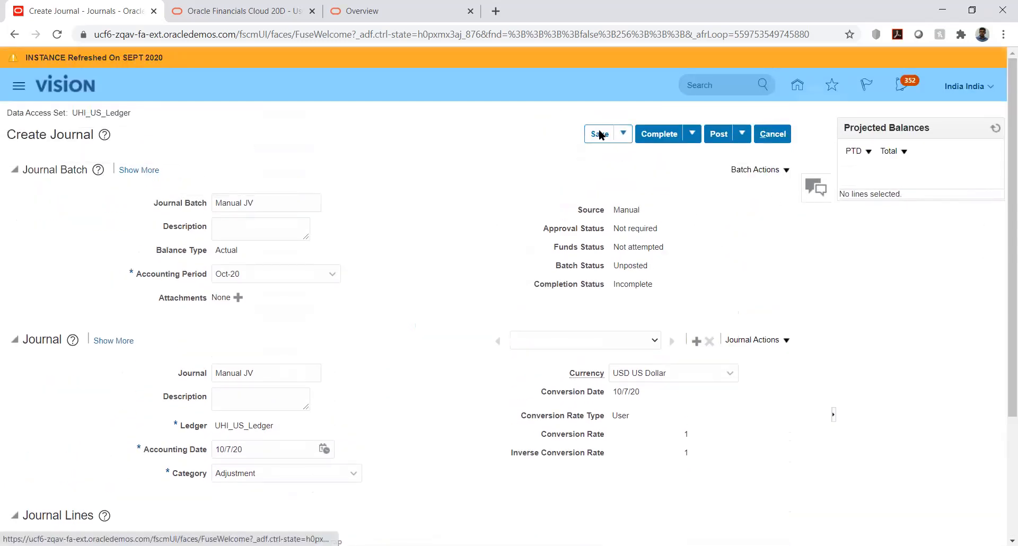
click(657, 132)
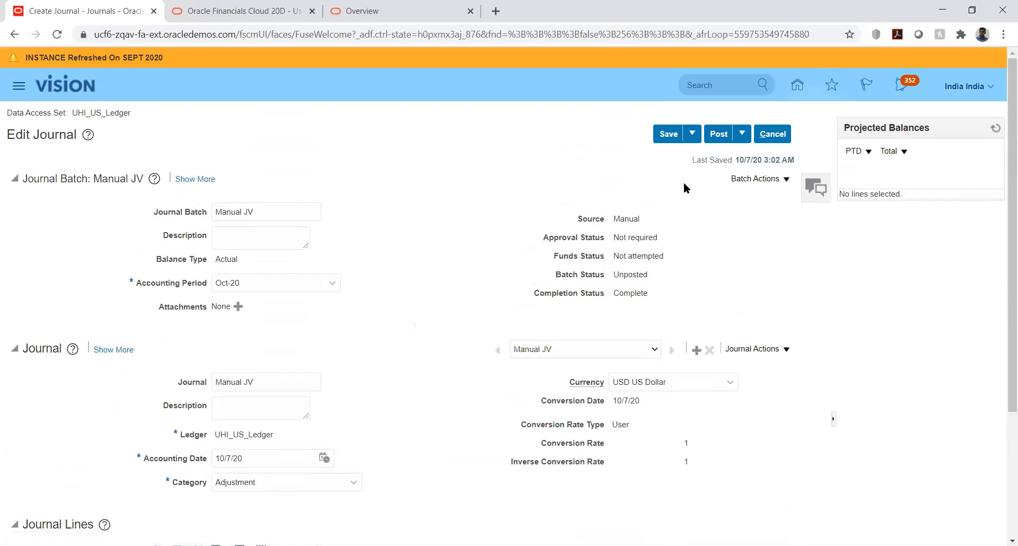
Post the Manual JV journal, acknowledge the submitted process and leave the journal.
click(741, 137)
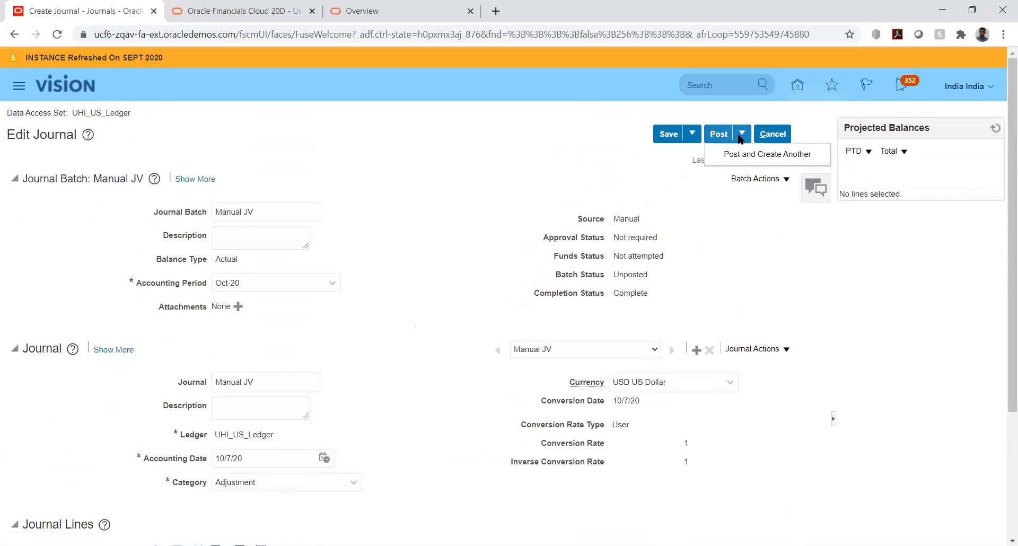
click(719, 133)
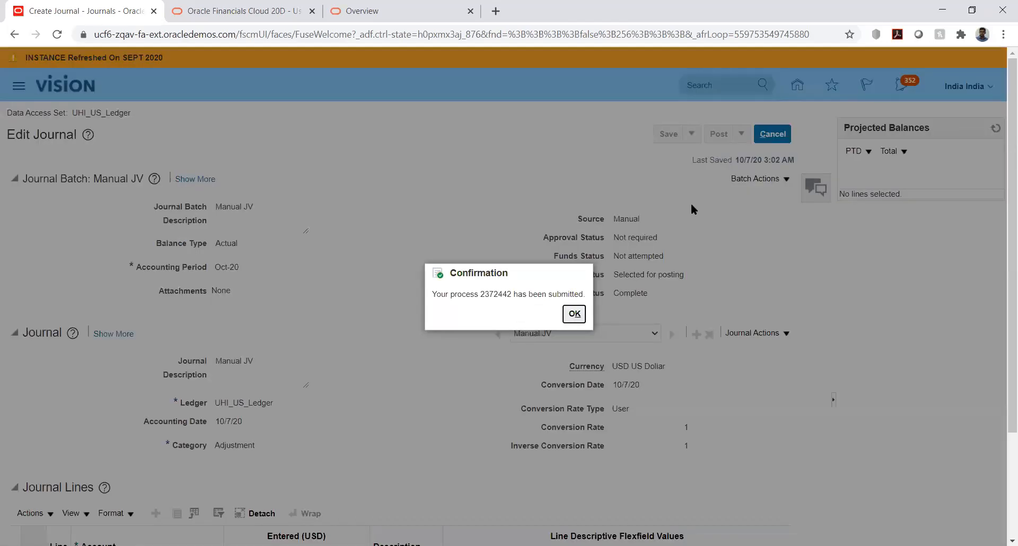
click(575, 314)
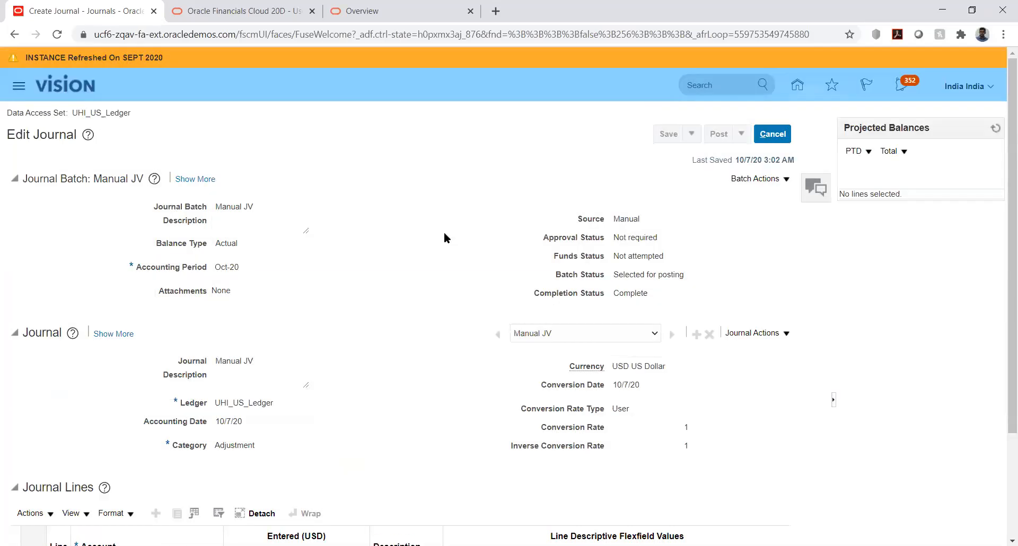
click(772, 134)
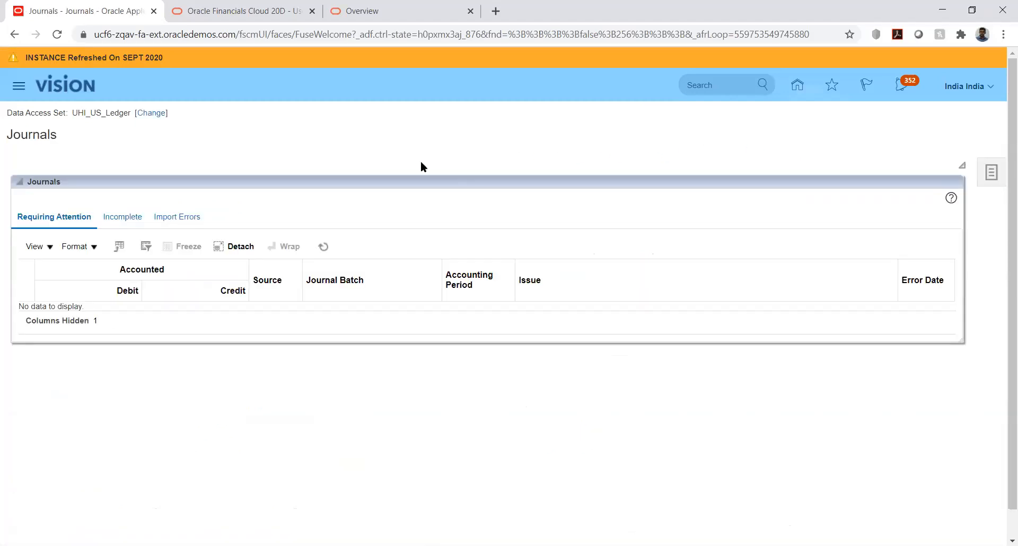
Open the Scheduled Processes page to monitor the journal posting.
click(24, 90)
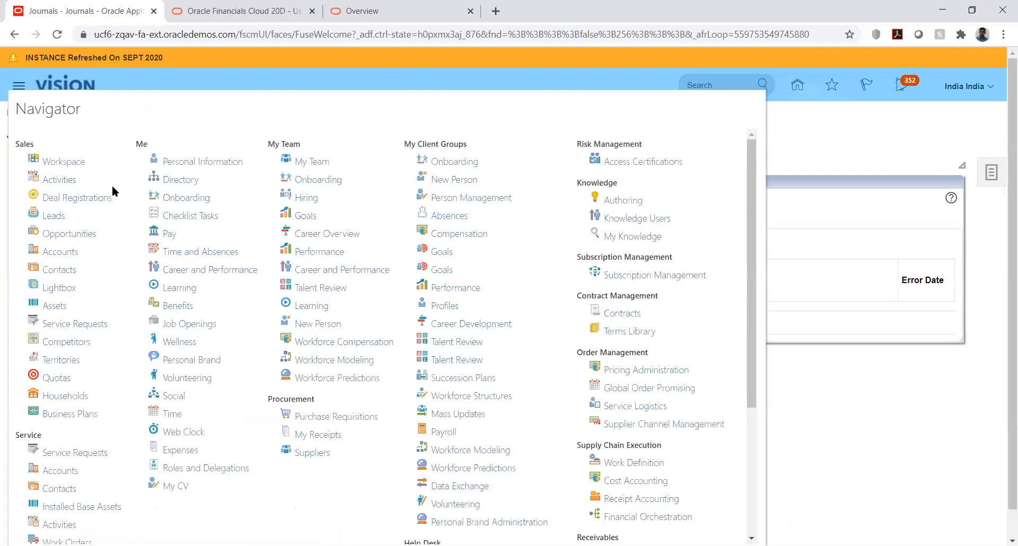
scroll(662, 339, down, 4)
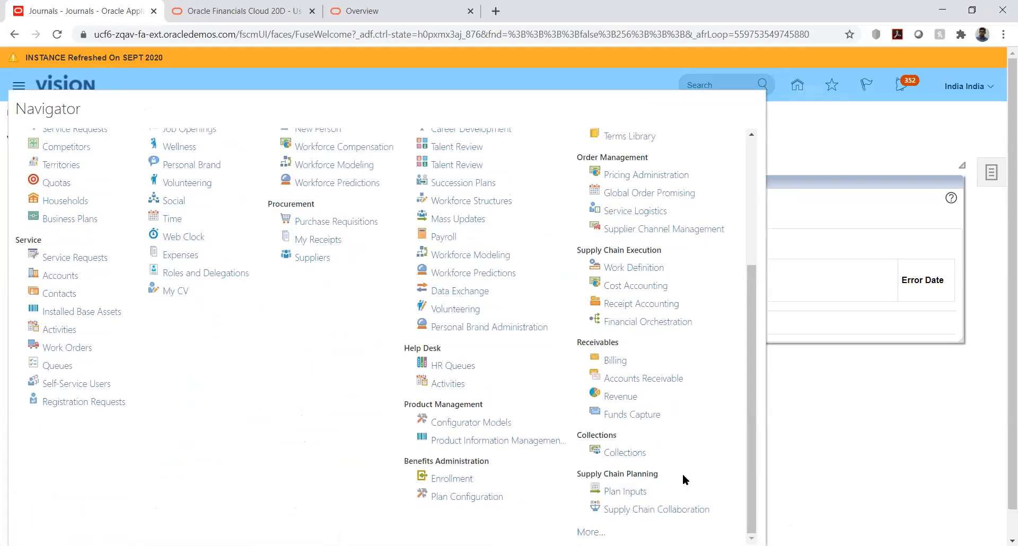
click(591, 532)
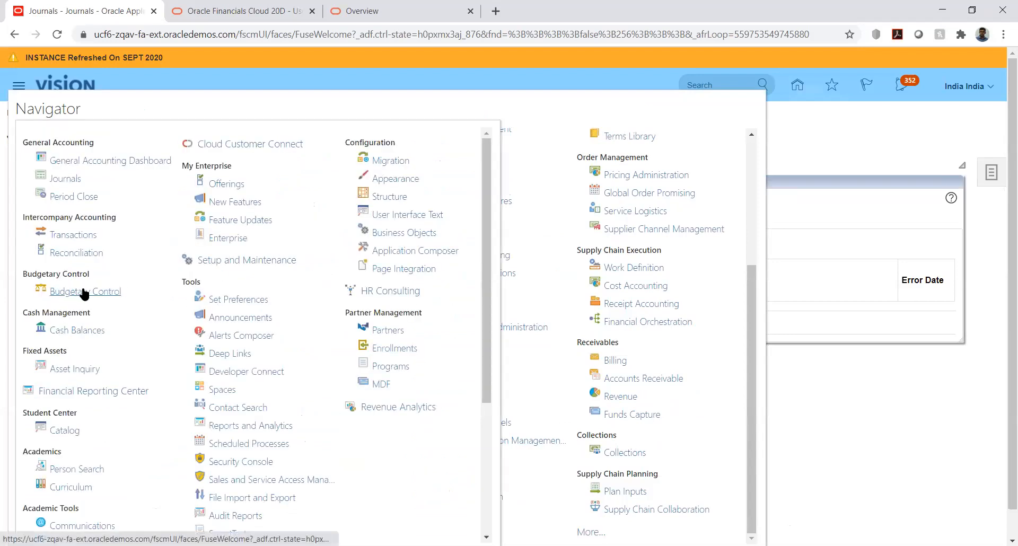
click(237, 444)
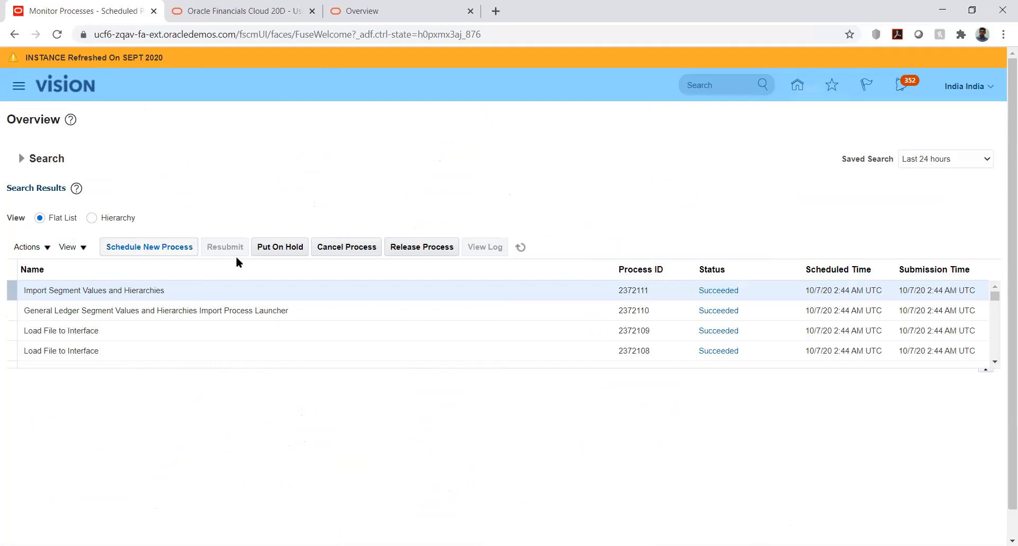
Refresh the process list repeatedly to check the status of Post Journals for Single Ledger.
click(518, 247)
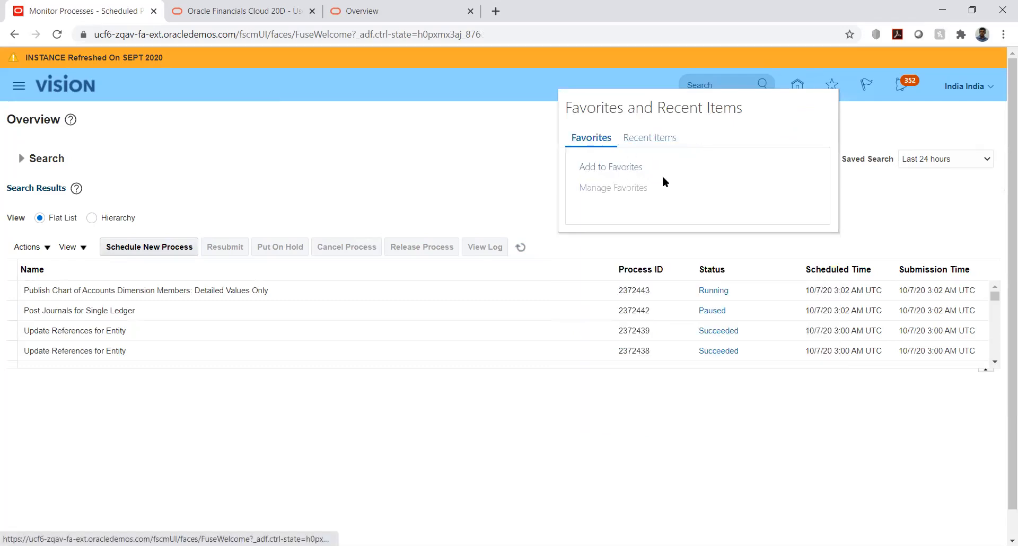
click(851, 145)
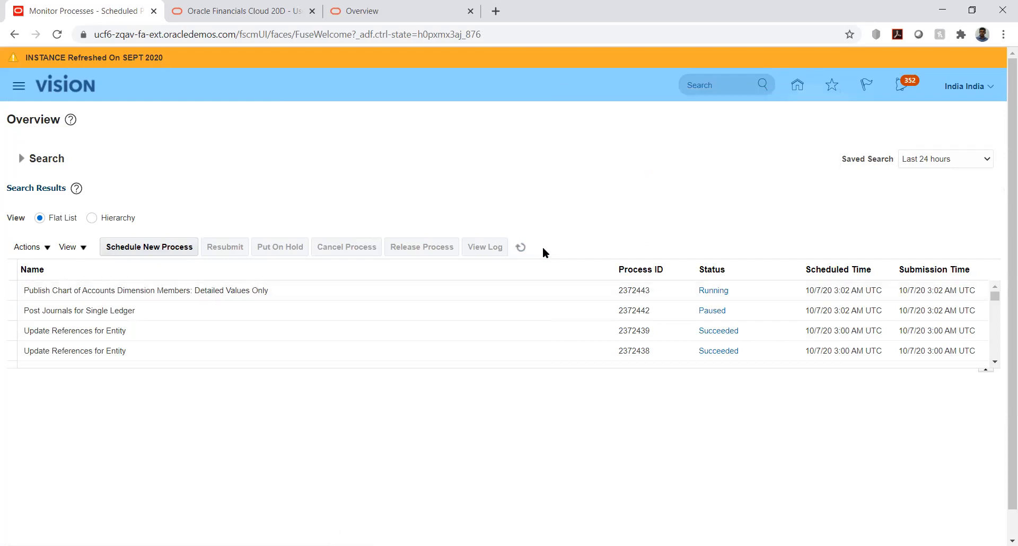
click(520, 247)
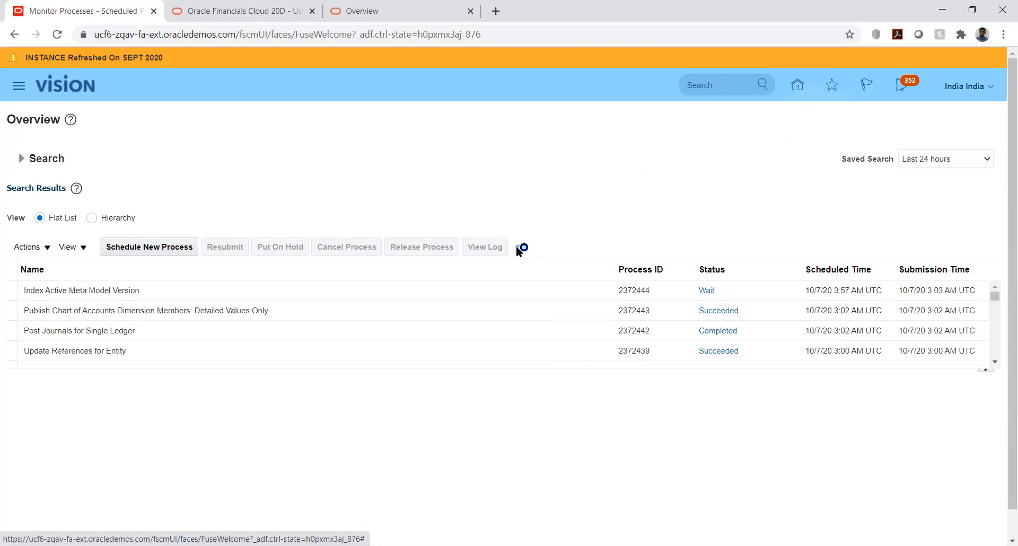
click(517, 249)
Return to the home page and open Manage Journals under General Accounting for UHI_US_Ledger.
click(797, 86)
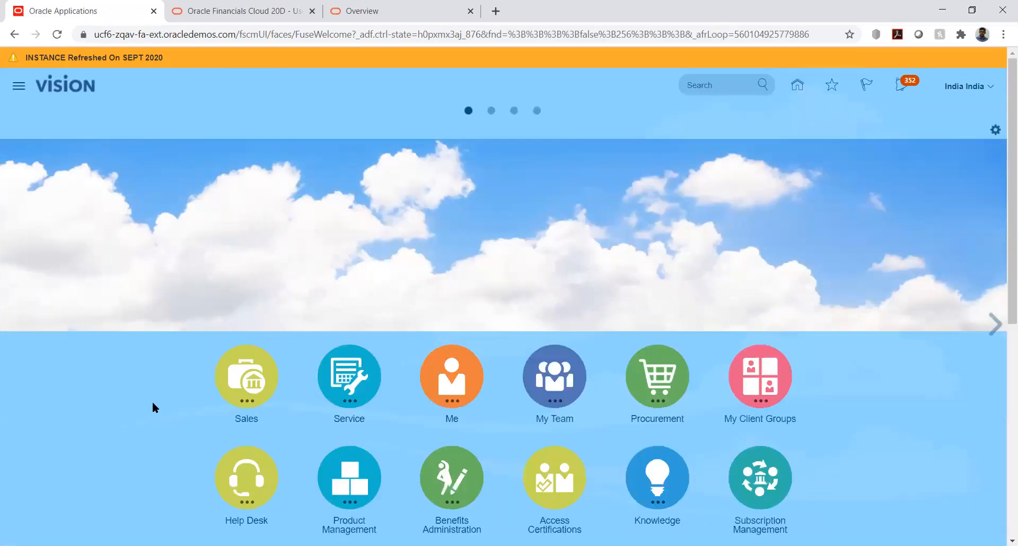
scroll(148, 395, down, 1)
scroll(152, 387, down, 5)
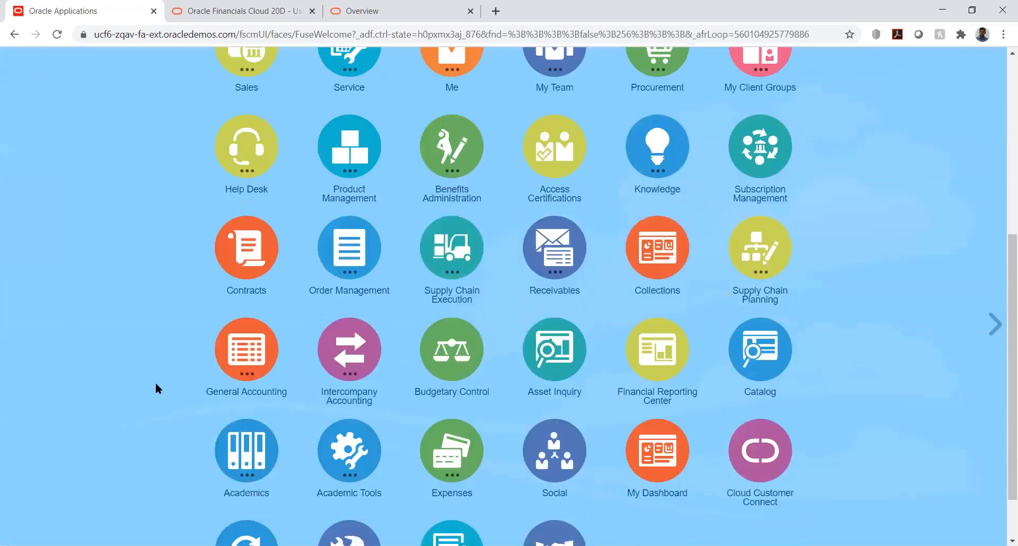
click(265, 356)
click(341, 432)
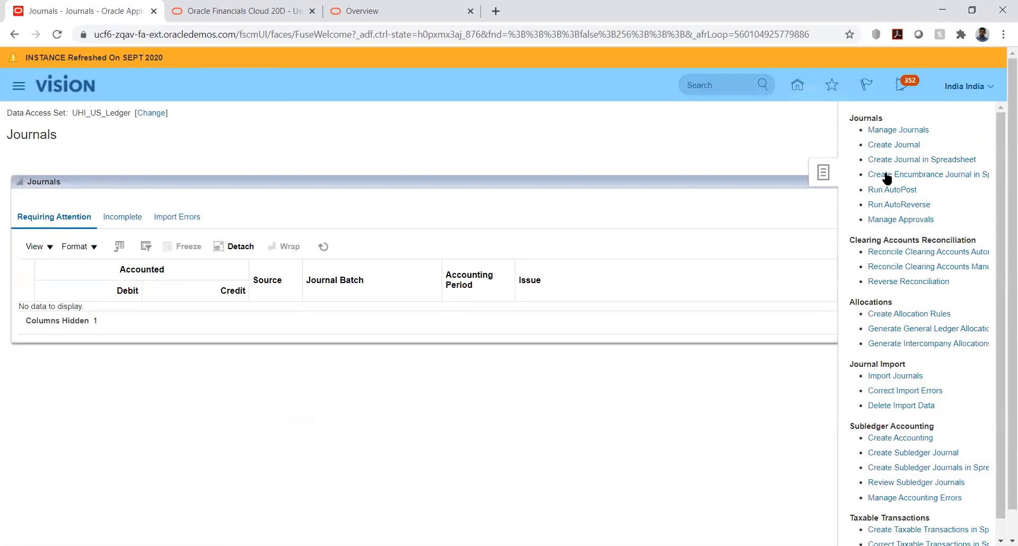
click(894, 141)
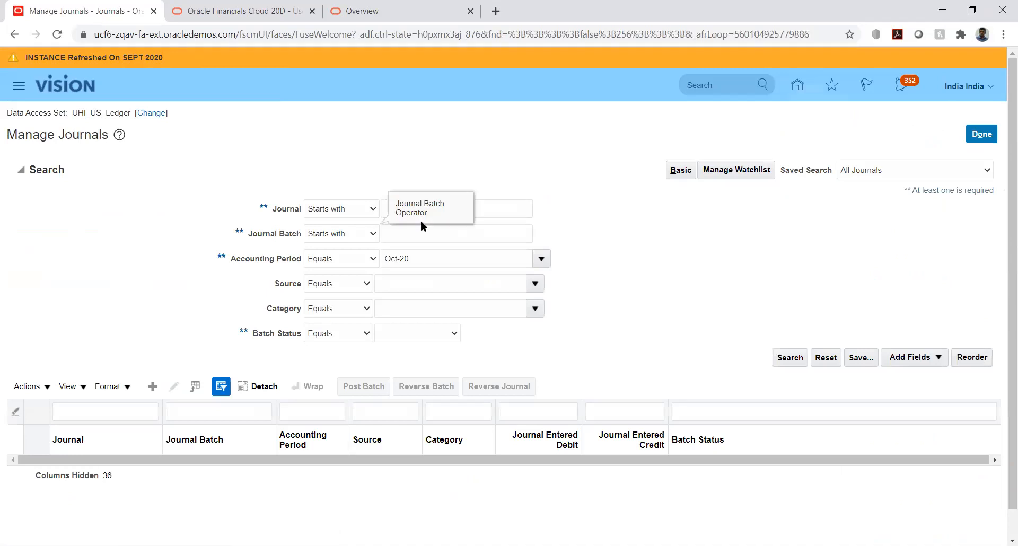
Search the Oct-20 journals for the journal named Manual JV to check its batch status.
click(499, 212)
text(Manual JV)
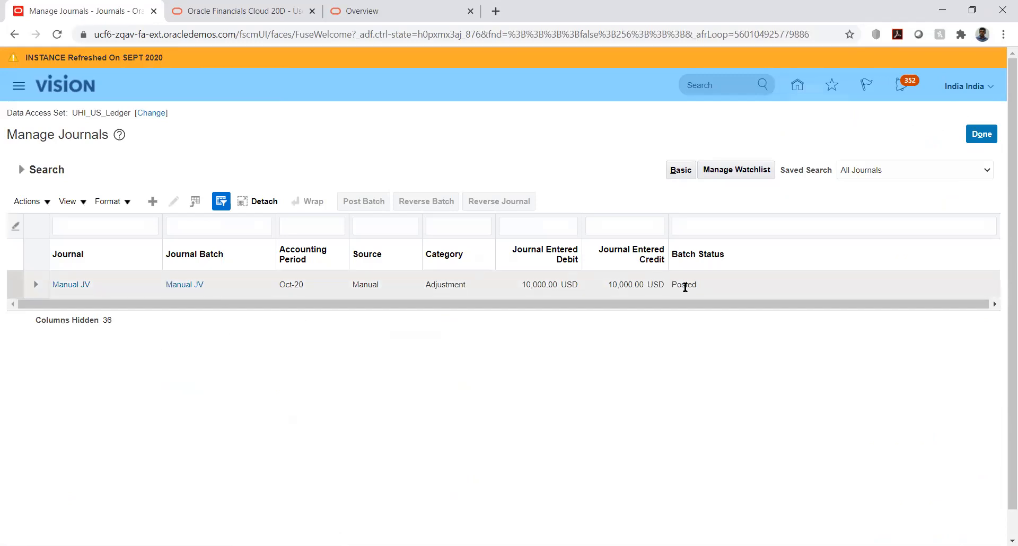
Open the Manual JV journal from the results, examine its statuses and lines, and return to Manage Journals.
click(69, 288)
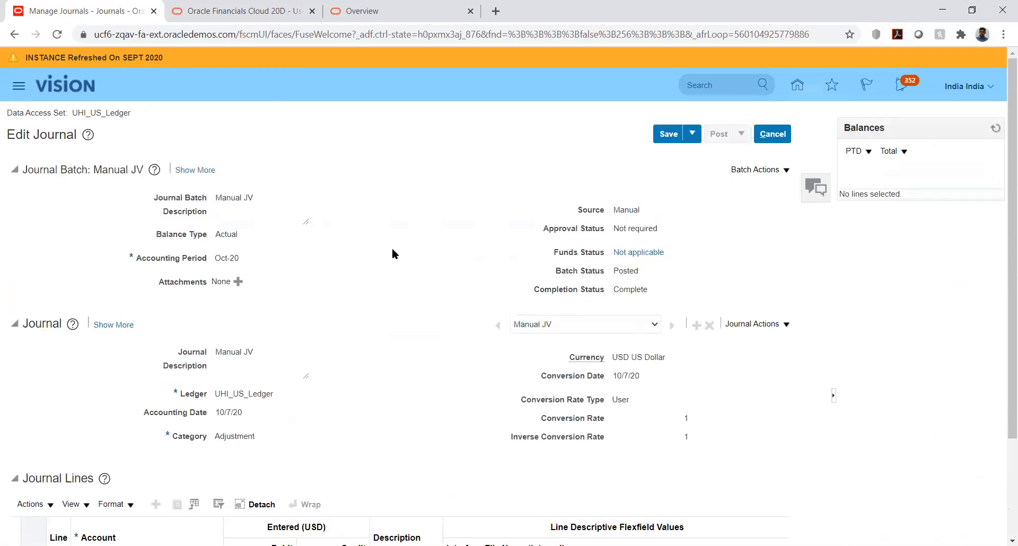
scroll(399, 300, down, 2)
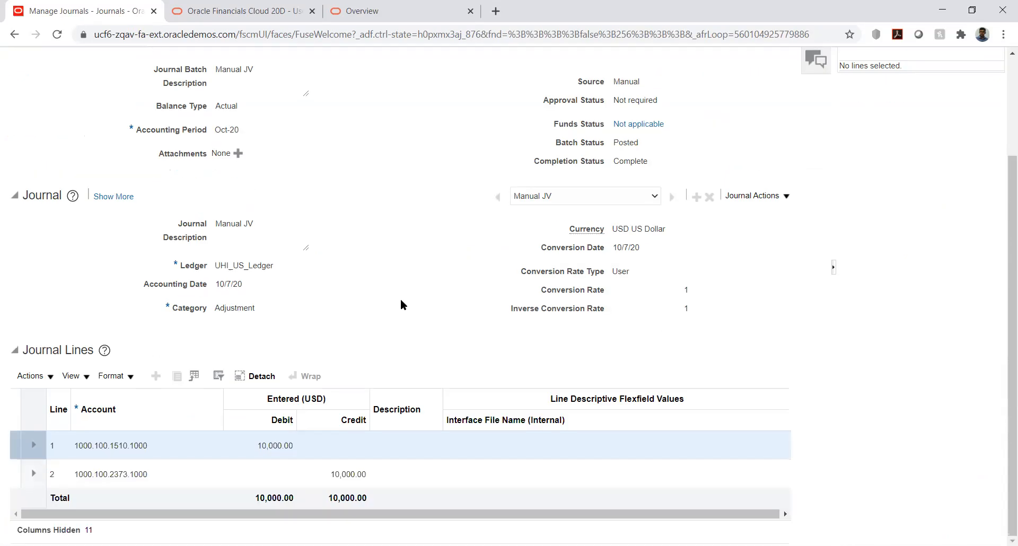
scroll(399, 291, up, 2)
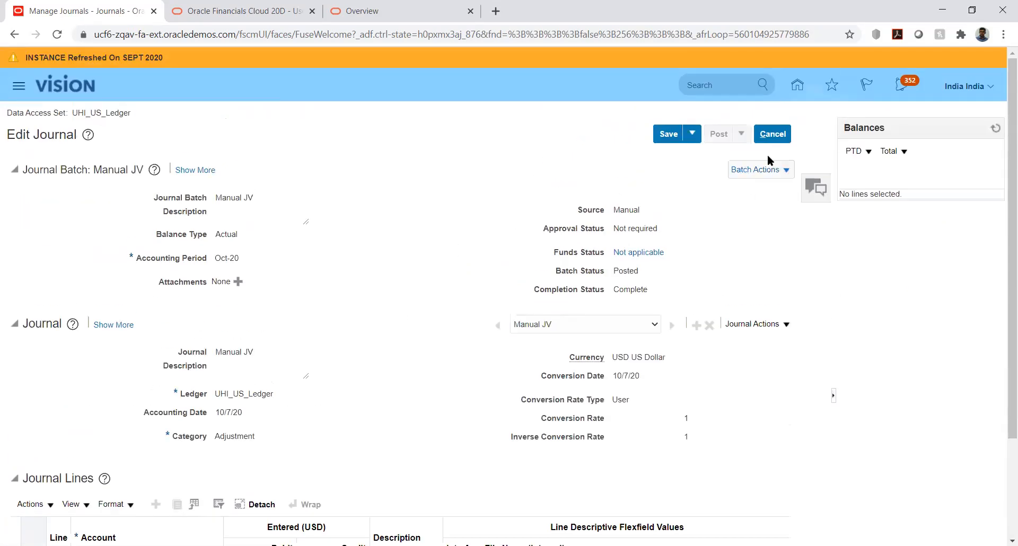
click(697, 136)
click(695, 151)
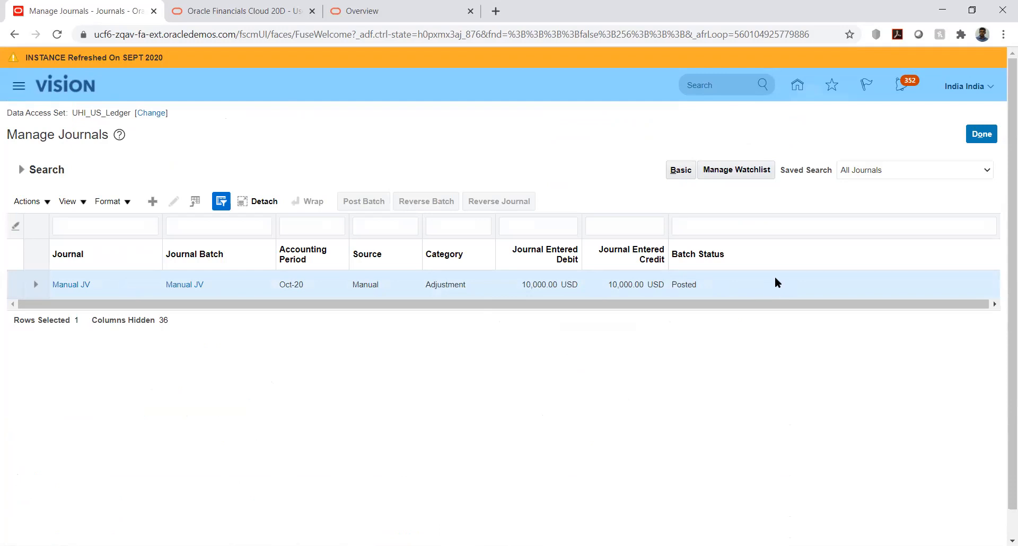
Reopen the Manual JV journal, review its account lines once more and cancel out of it.
click(68, 282)
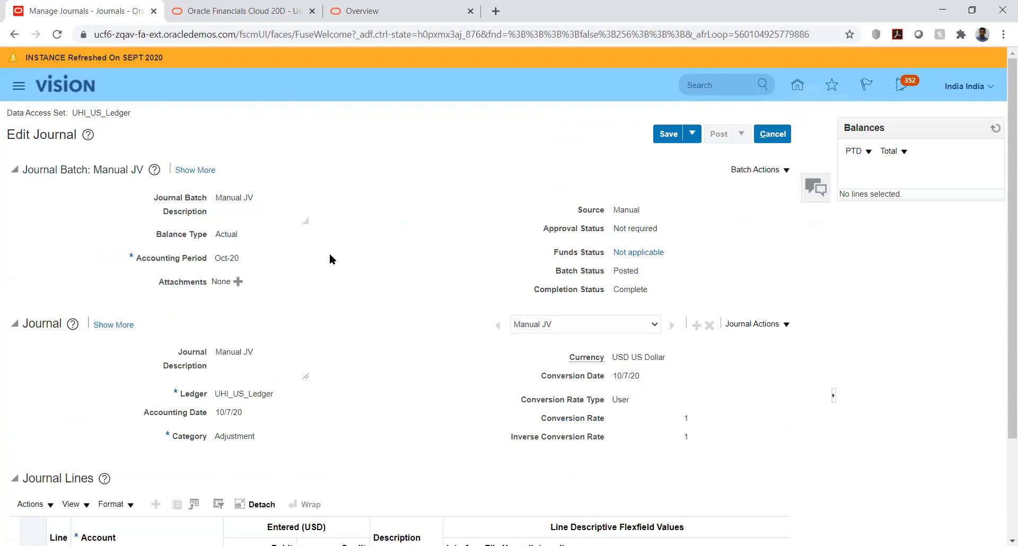
scroll(391, 266, down, 3)
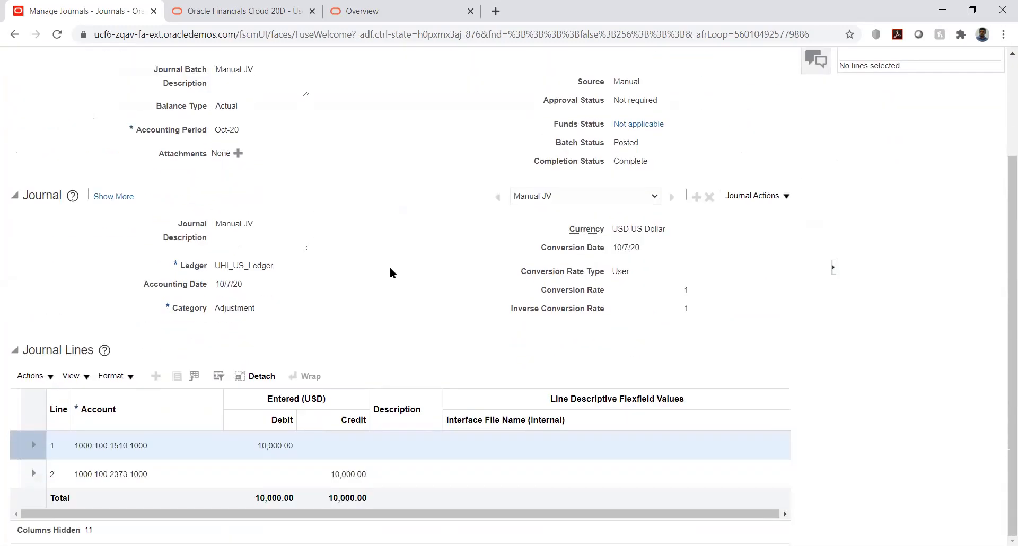
scroll(390, 267, up, 3)
click(772, 133)
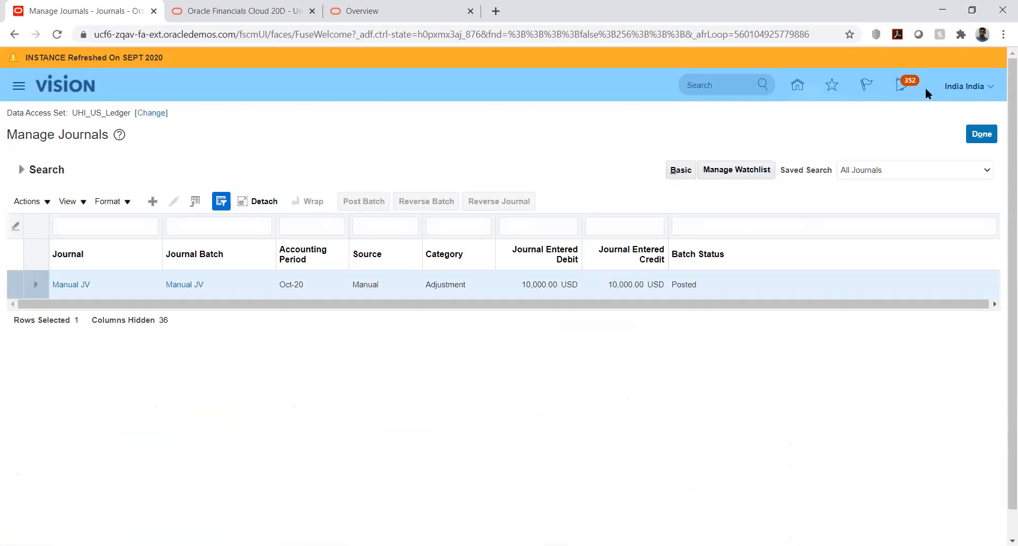
Go to Setup and Maintenance and open the implementation projects list.
click(986, 88)
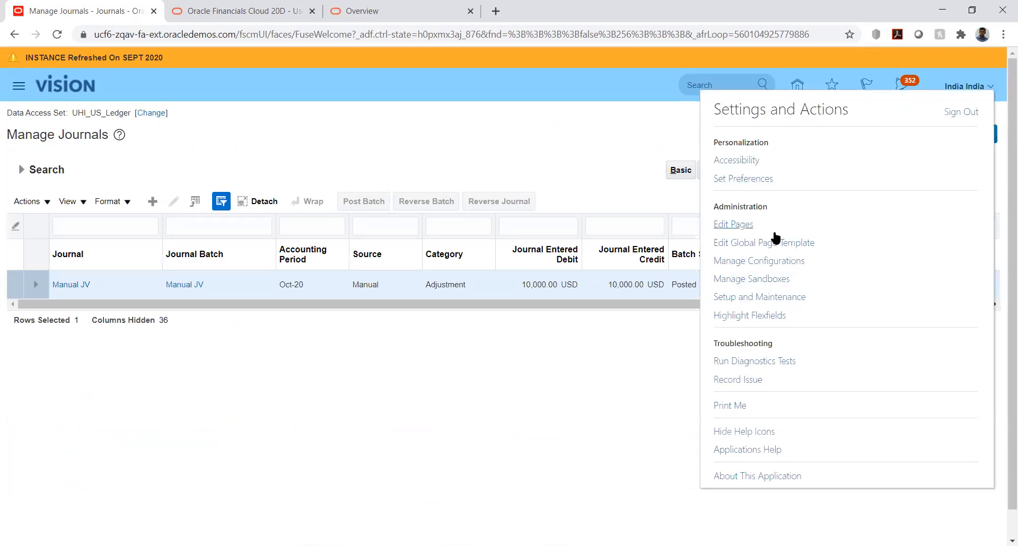
click(761, 299)
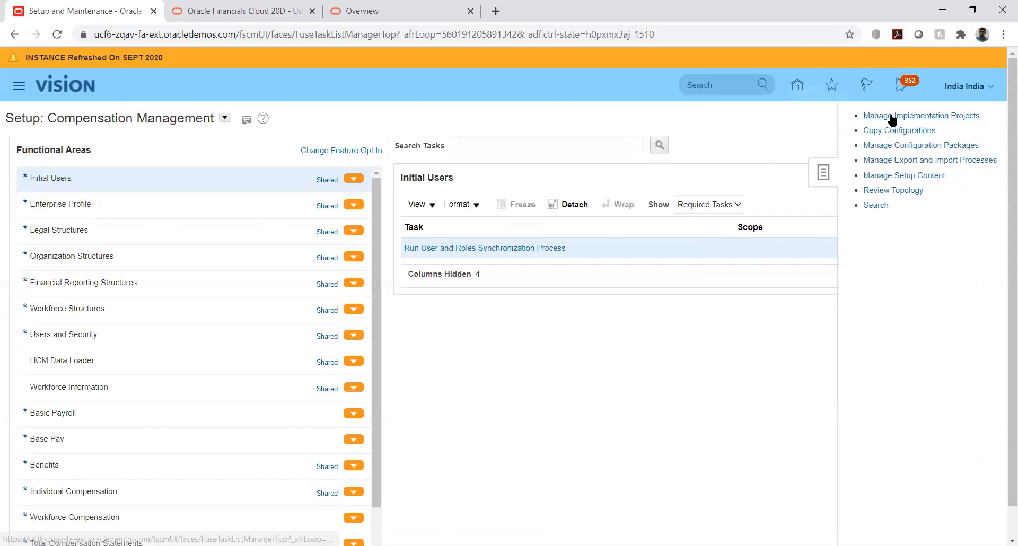
click(877, 114)
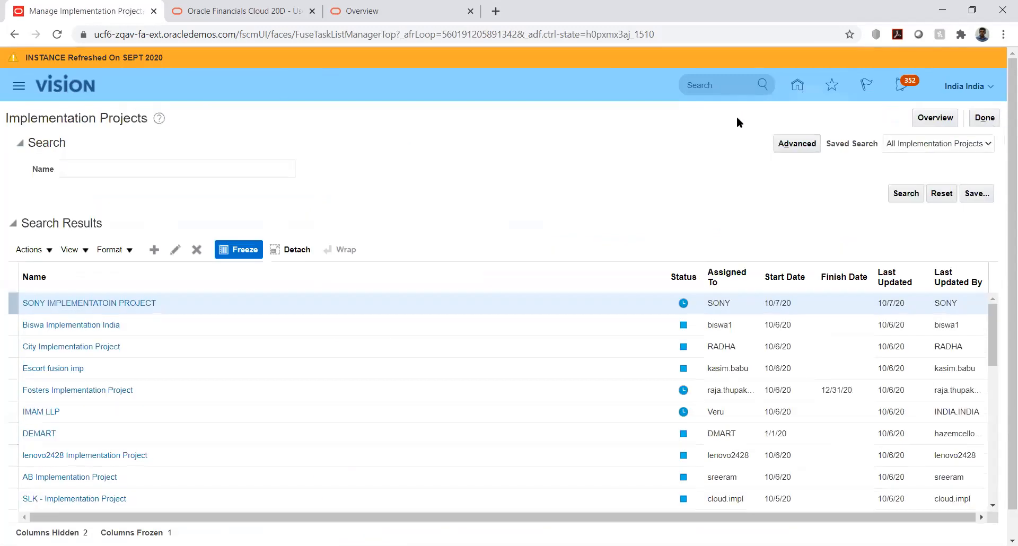
Search the implementation projects for United and open the United Health Insurance Ltd project.
click(210, 170)
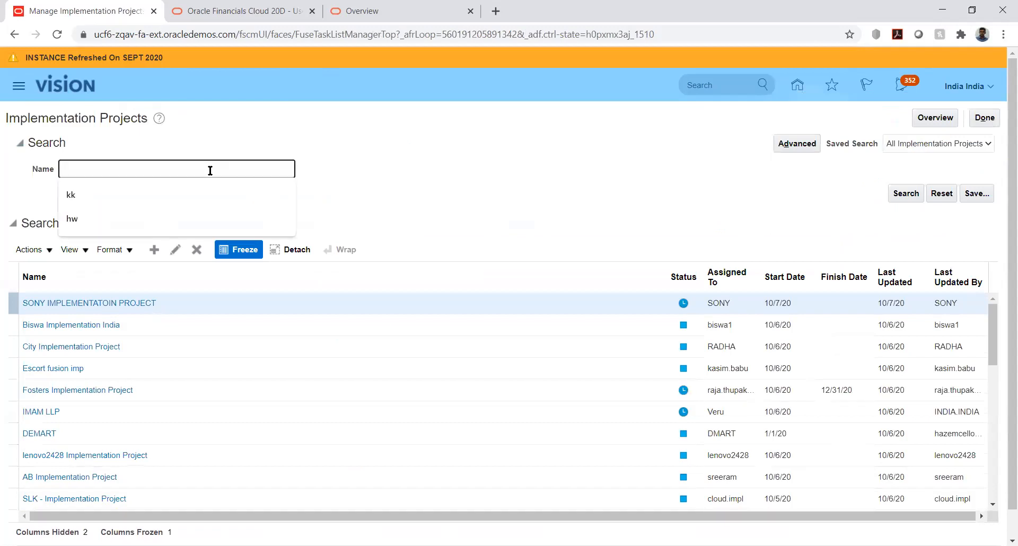
text(United)
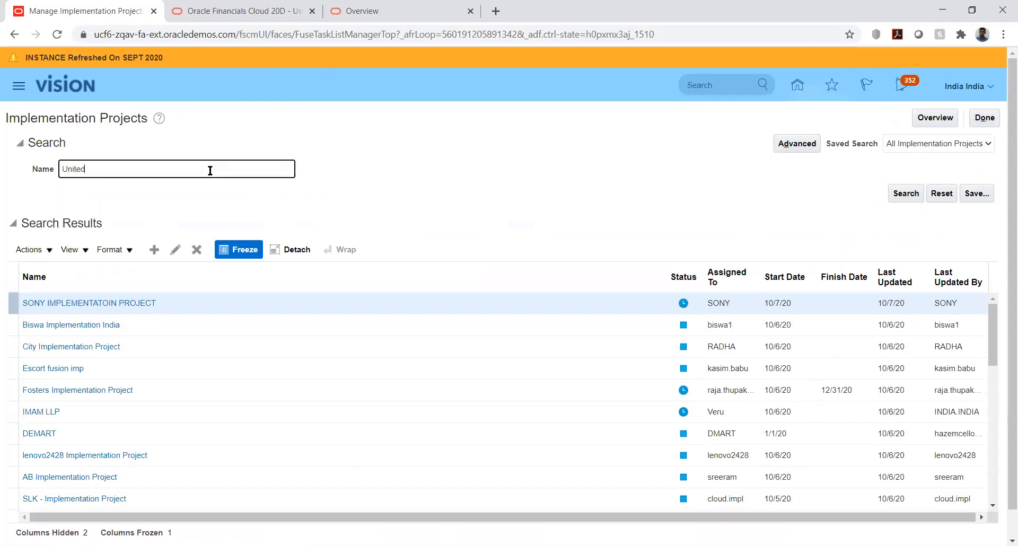
key(Return)
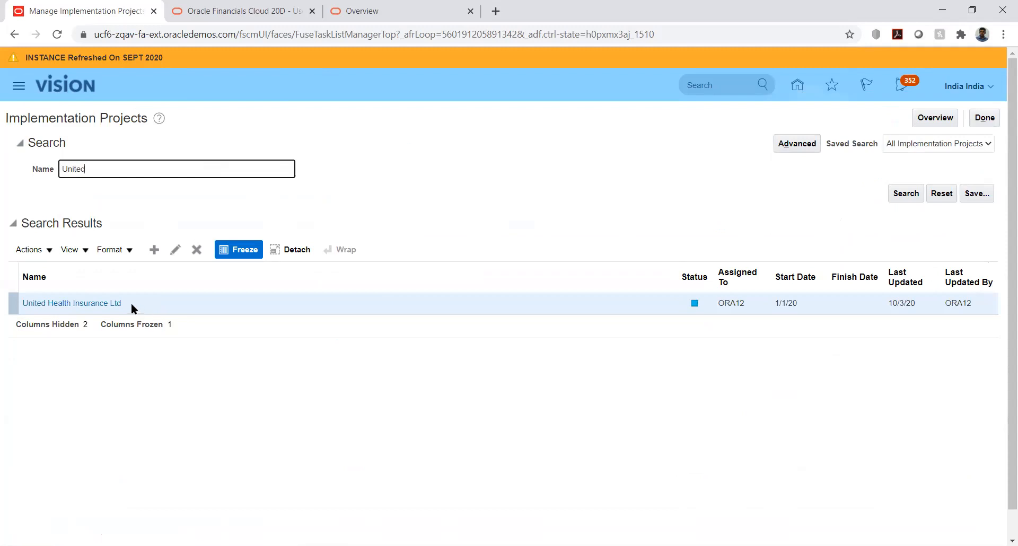
click(105, 302)
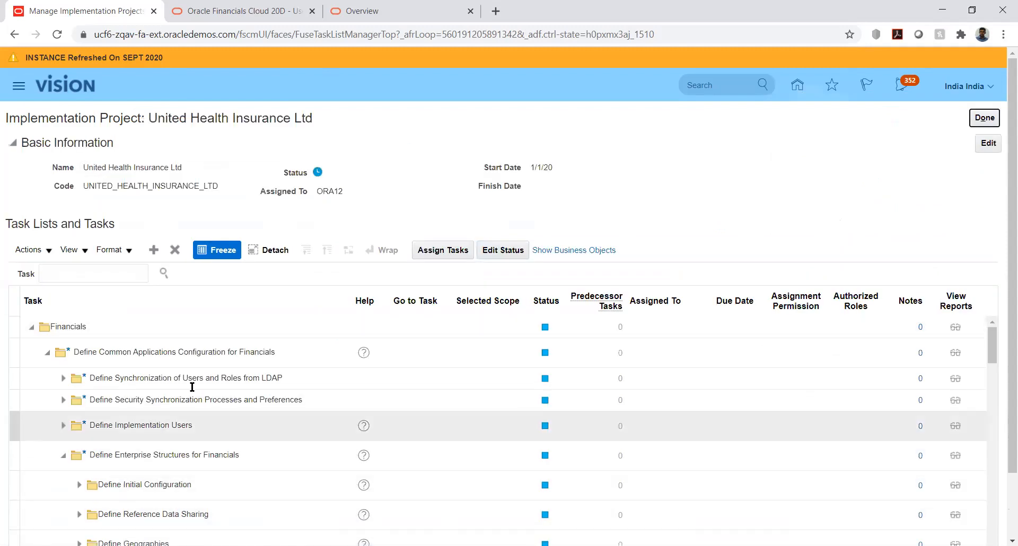
Search the project's tasks for %reversal%.
click(113, 274)
text(%)
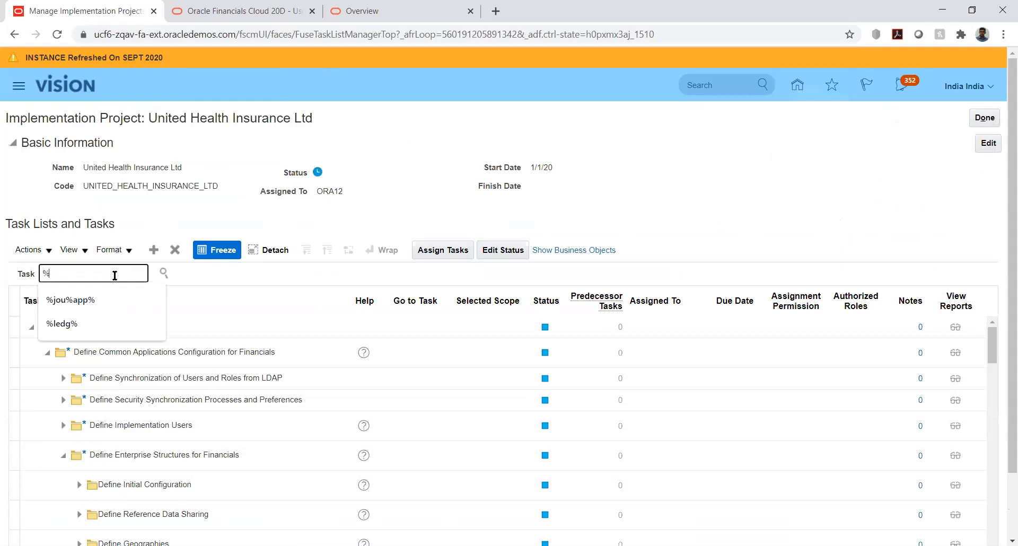
text(reversal)
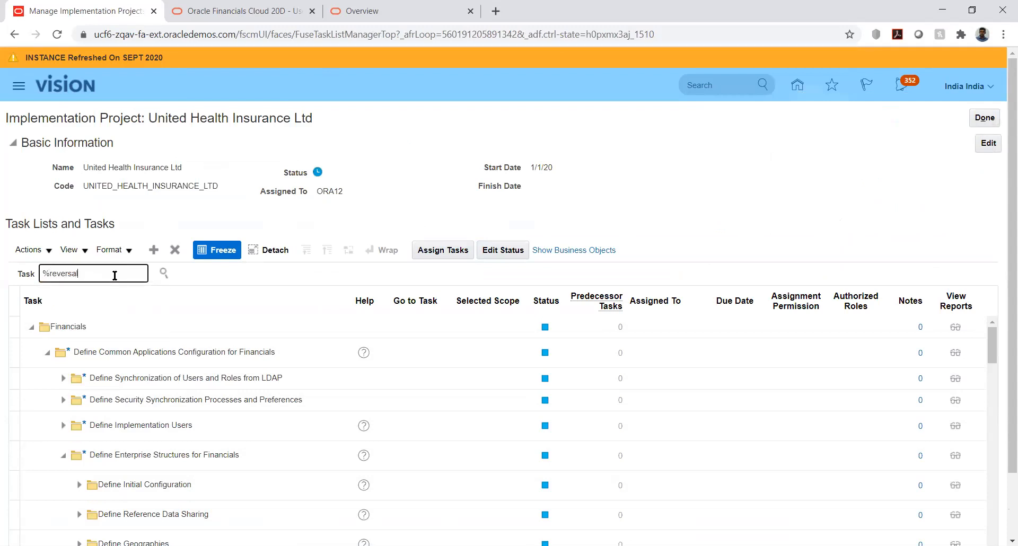
text(%)
key(Return)
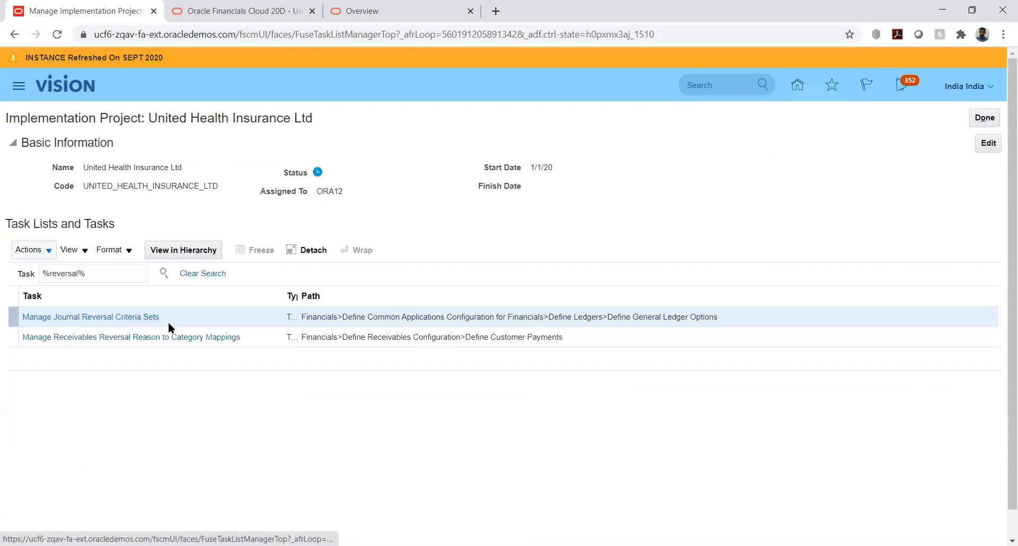
Try to open the Manage Journal Reversal Criteria Sets task by way of the task search results.
click(77, 316)
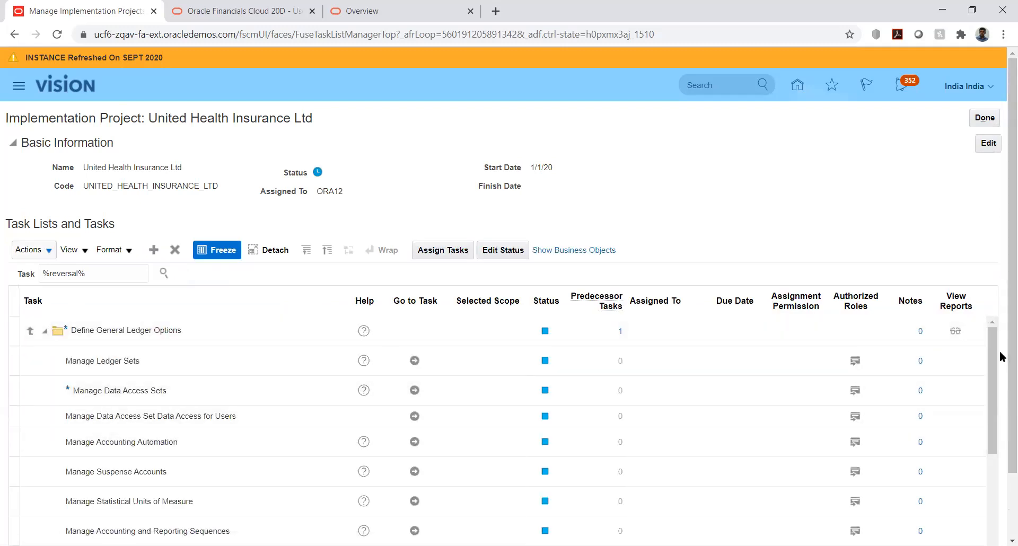
scroll(1002, 356, down, 2)
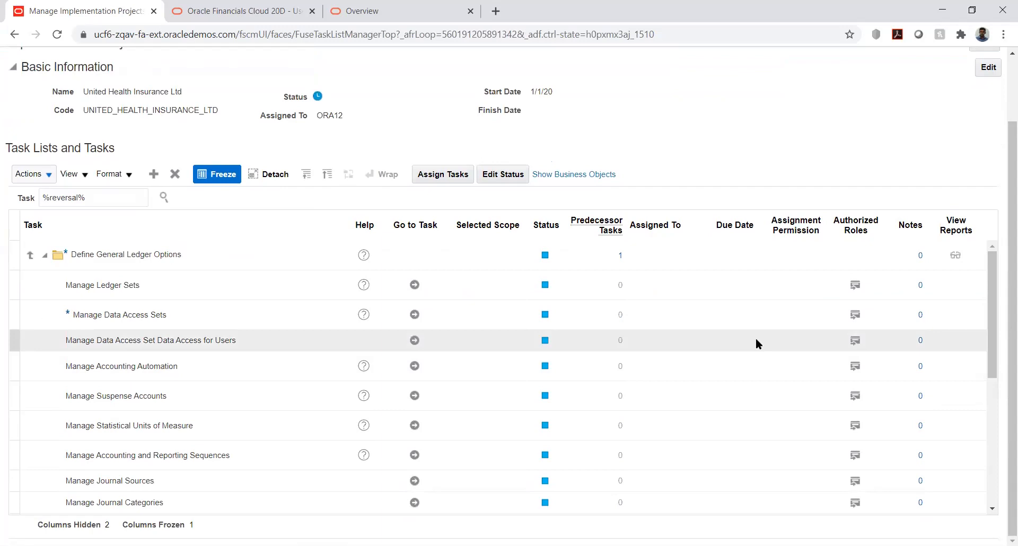
scroll(757, 340, down, 2)
scroll(756, 342, down, 2)
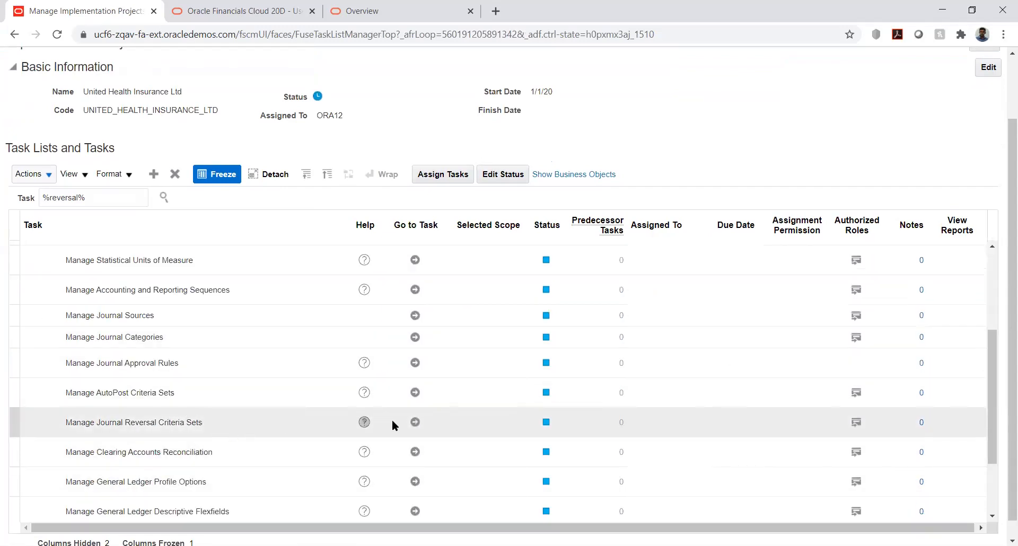
click(415, 421)
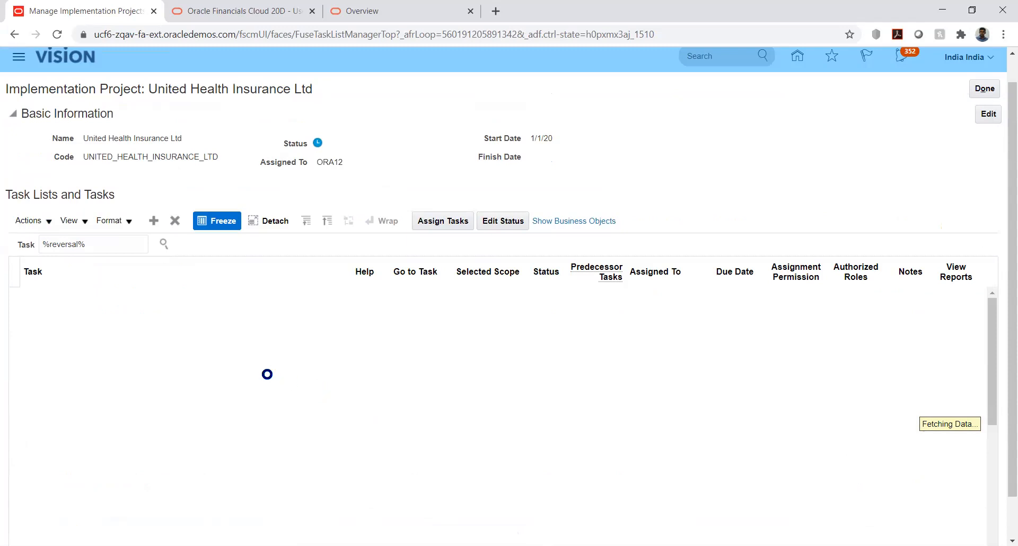
Reload the project and expand Financials, Define Common Applications Configuration for Financials, Define Ledgers and Define General Ledger Options.
click(55, 34)
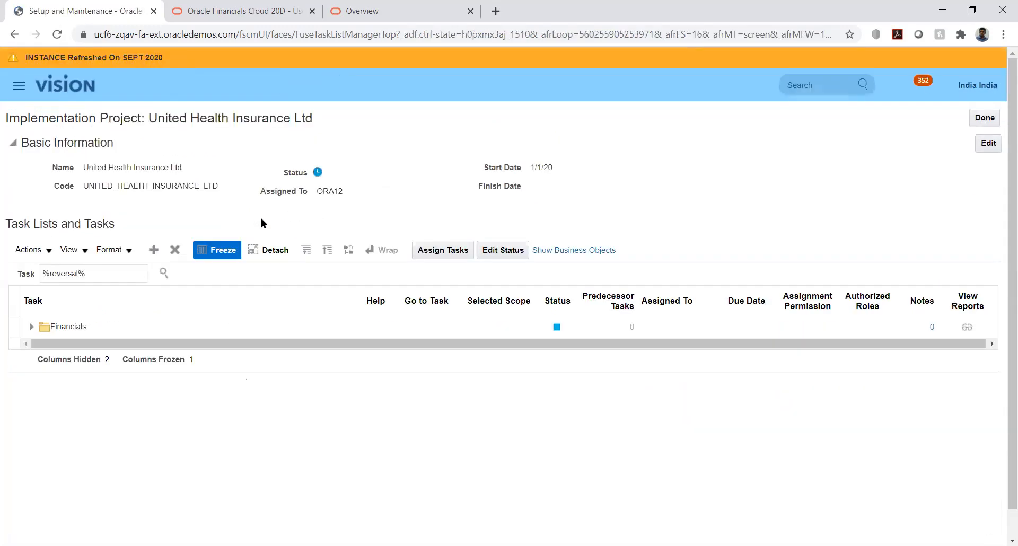
click(32, 327)
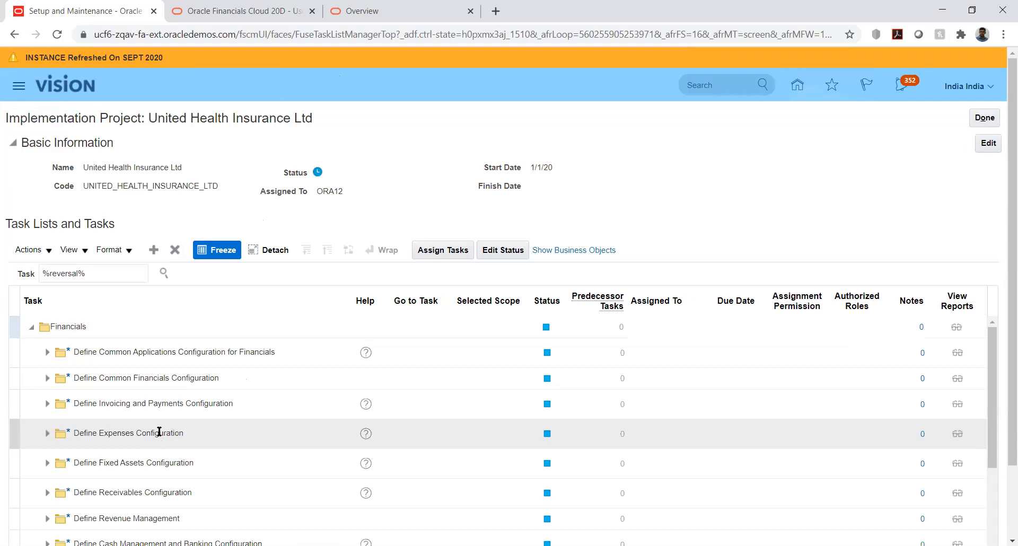
click(46, 352)
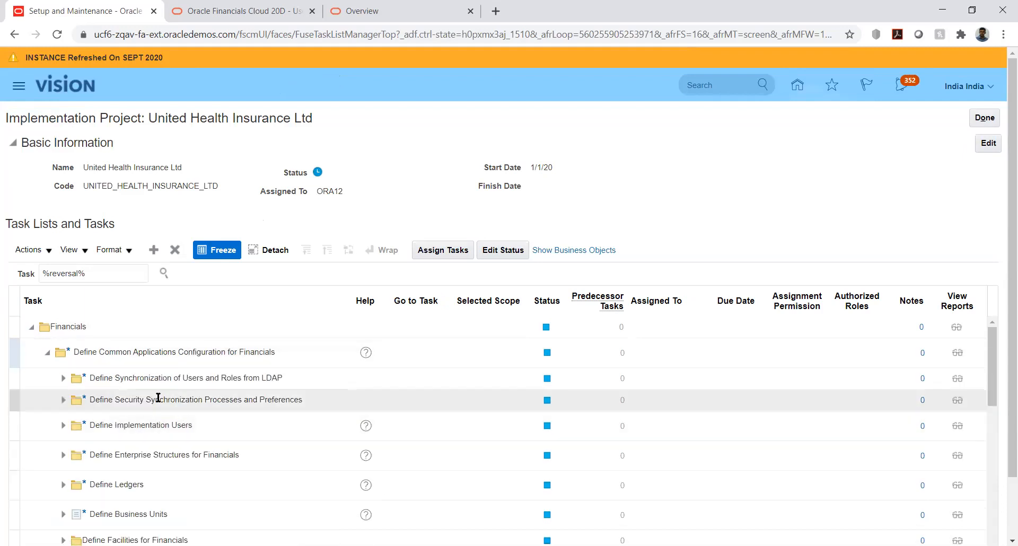
scroll(157, 396, down, 2)
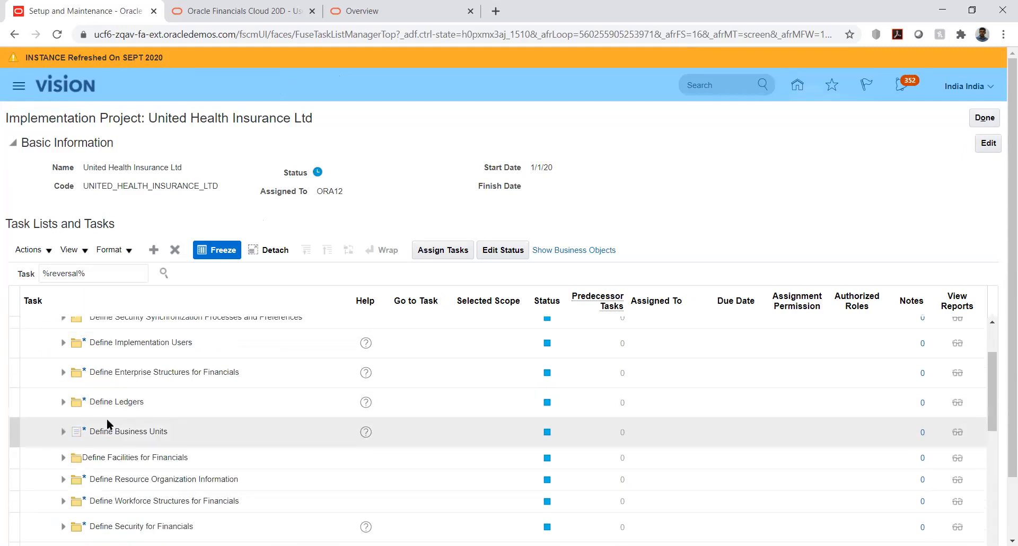
click(64, 403)
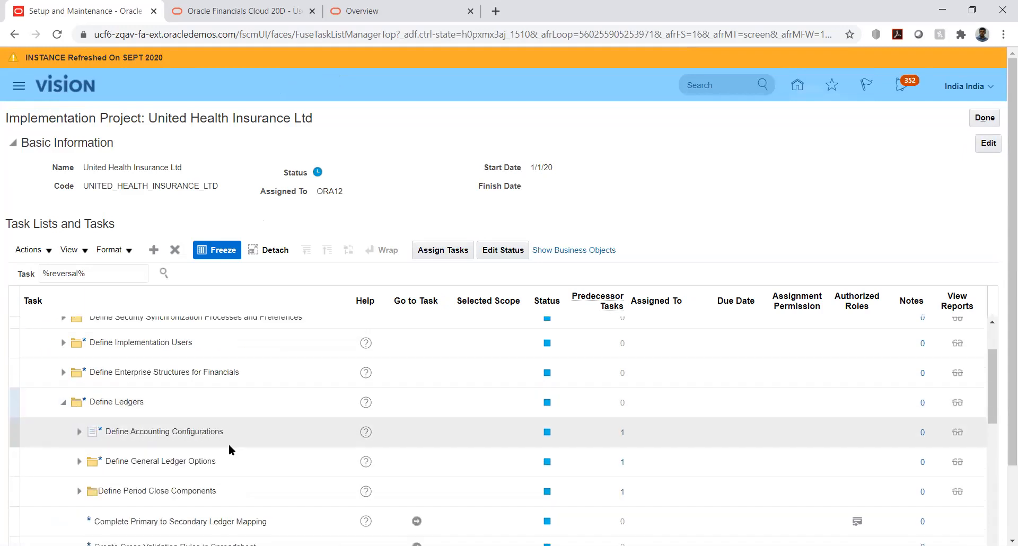
scroll(215, 447, down, 2)
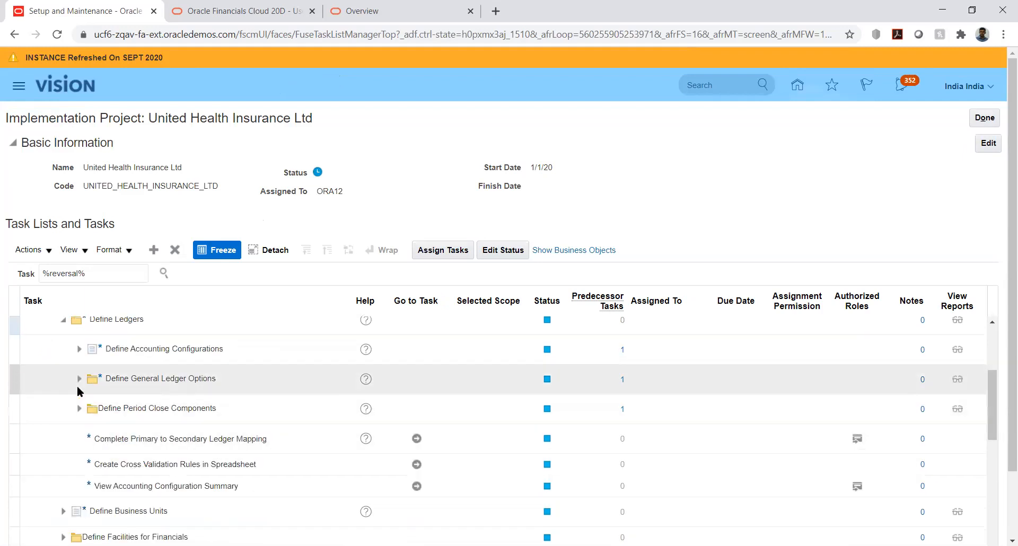
click(79, 379)
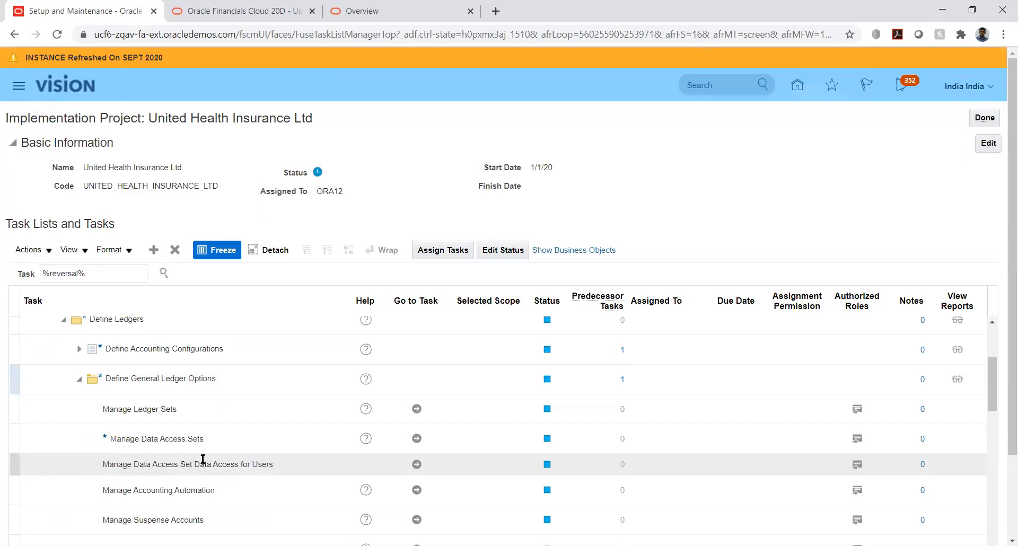
Go to the Manage Journal Reversal Criteria Sets task and start creating a new criteria set.
scroll(189, 421, down, 3)
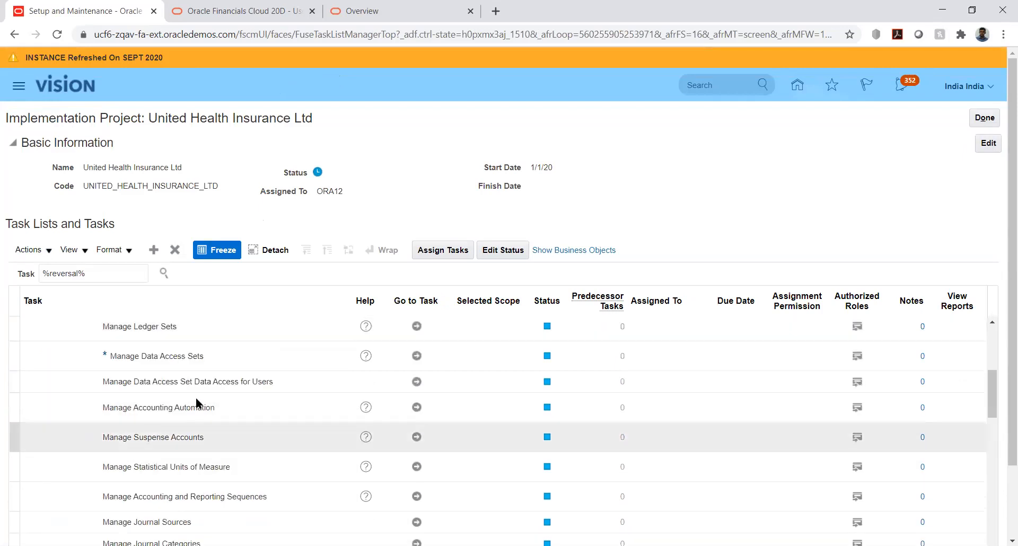
scroll(195, 407, down, 3)
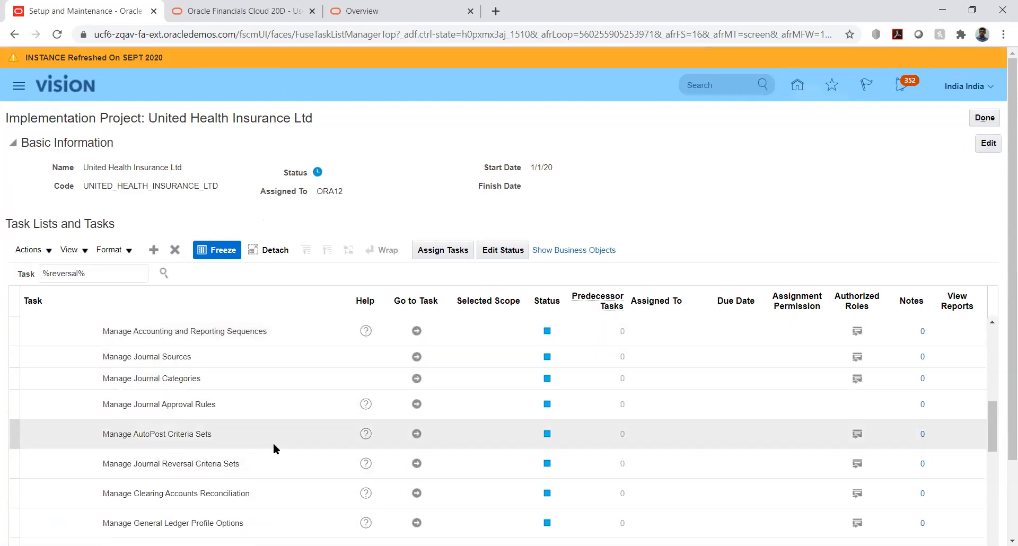
click(416, 461)
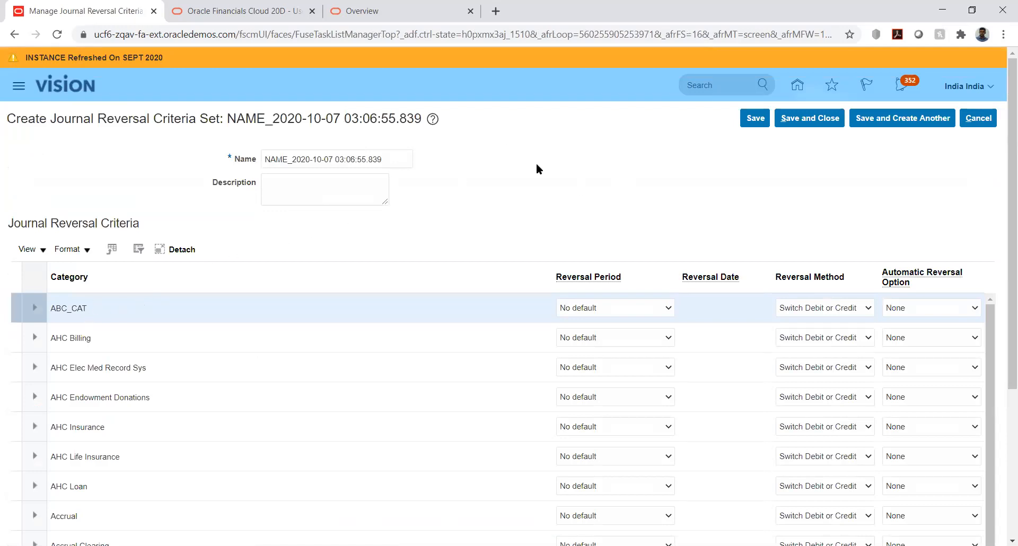
Name the new journal reversal criteria set UHI_Reversal Criteria.
triple_click(395, 158)
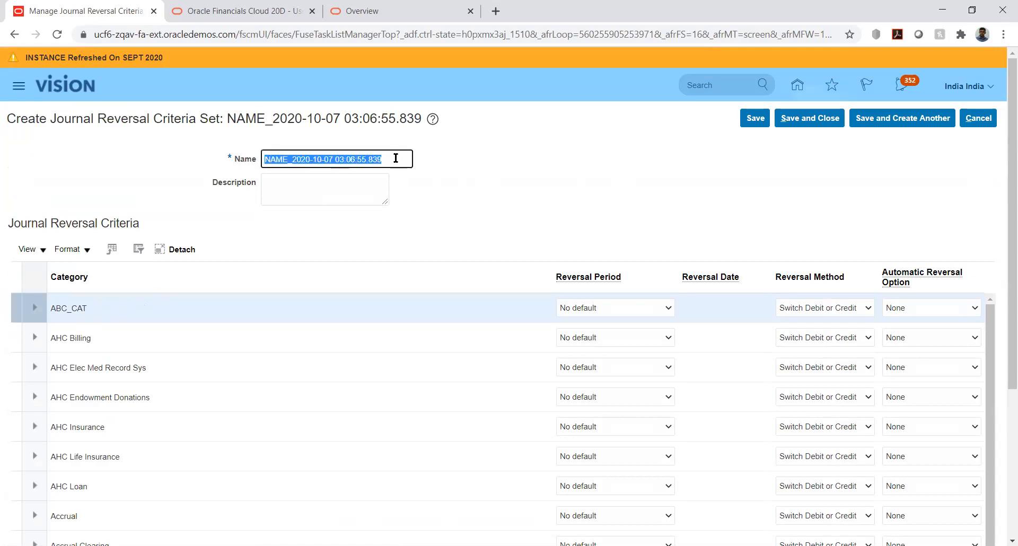
text(UHI)
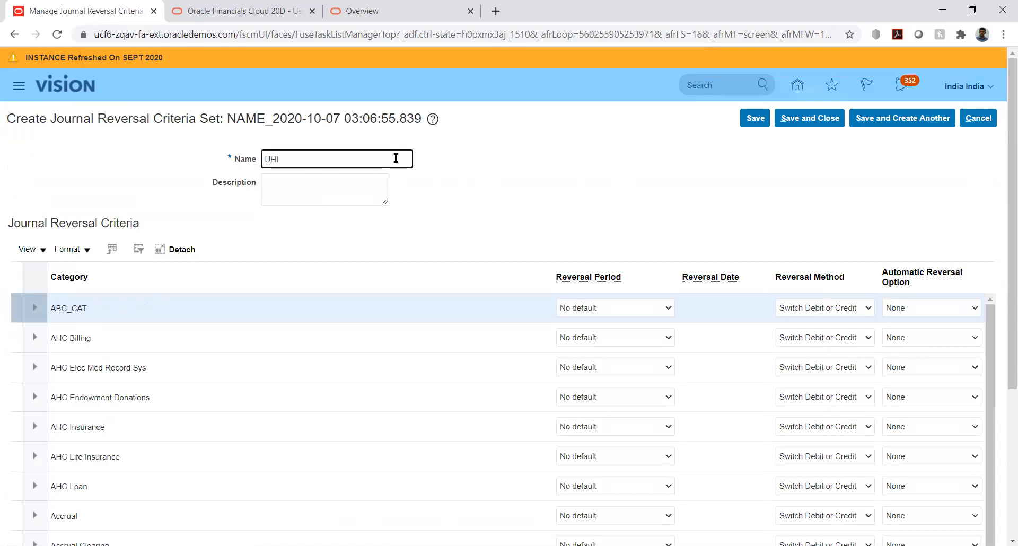
text(_Reversal Criteria)
click(622, 206)
Set the reversal period of the Adjustment category to Same day.
drag(1004, 162, 1000, 278)
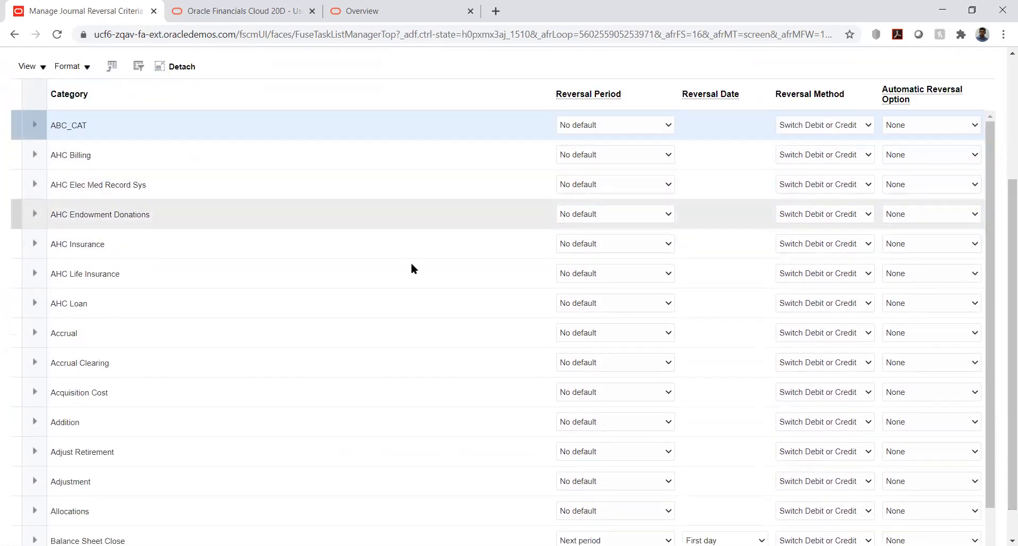
scroll(98, 392, down, 1)
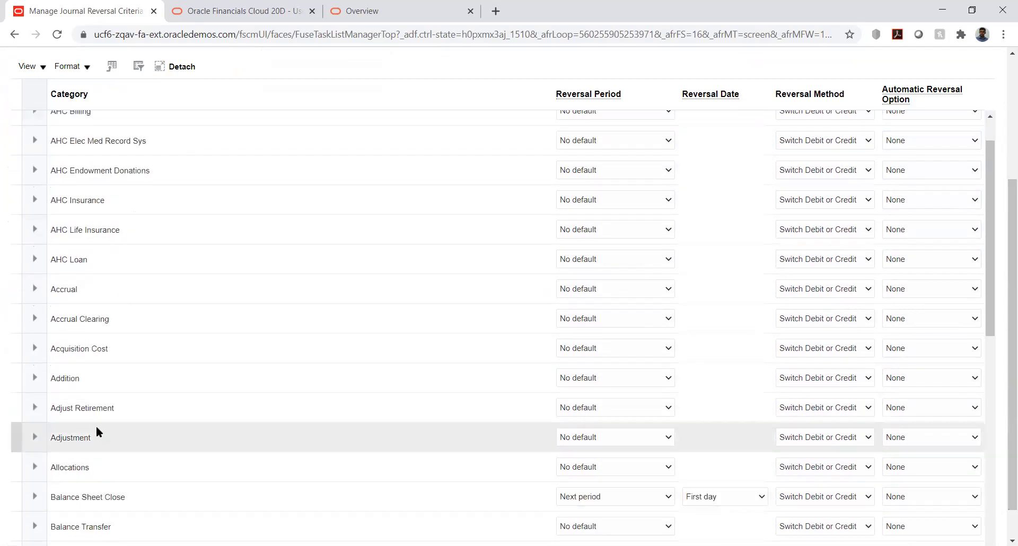
click(619, 436)
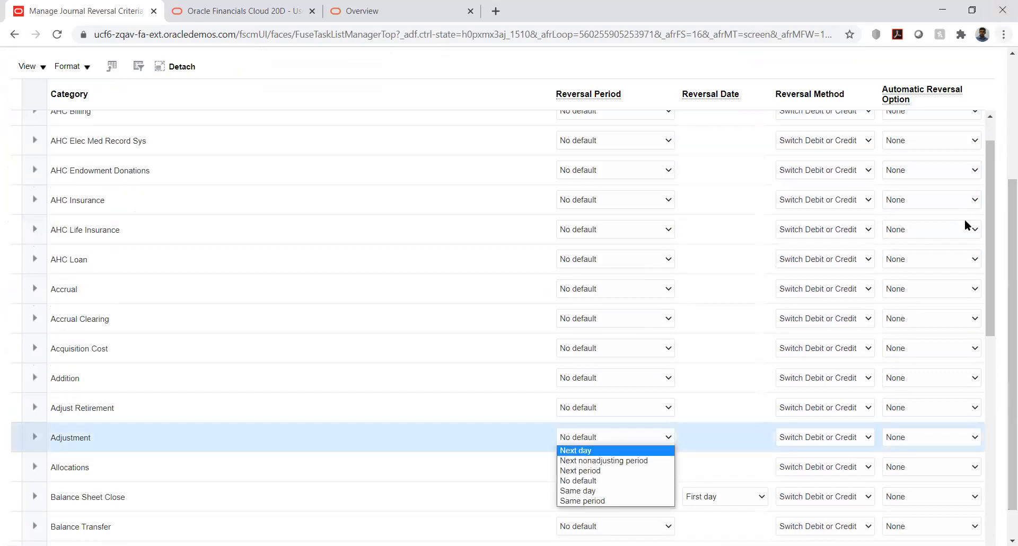
click(595, 483)
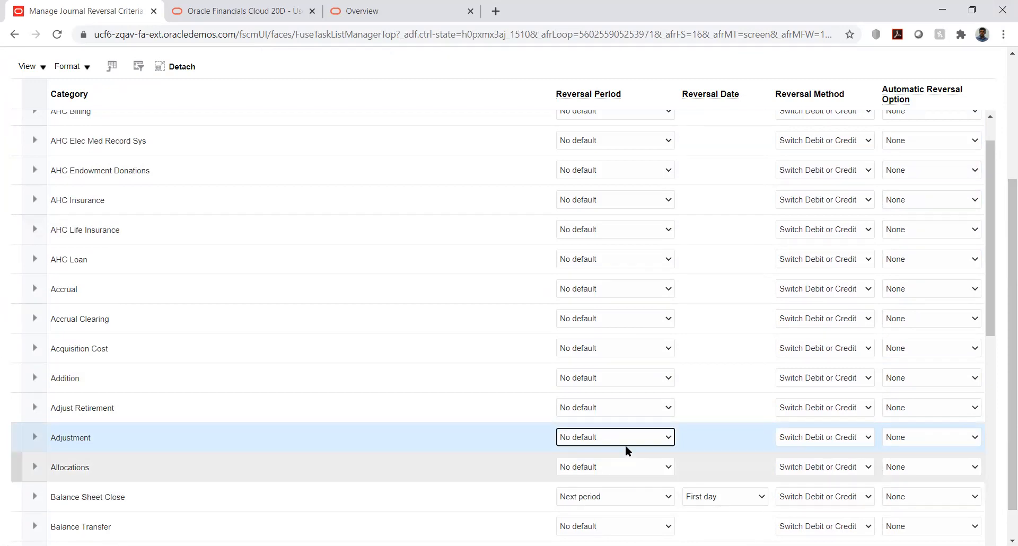
click(625, 440)
click(582, 491)
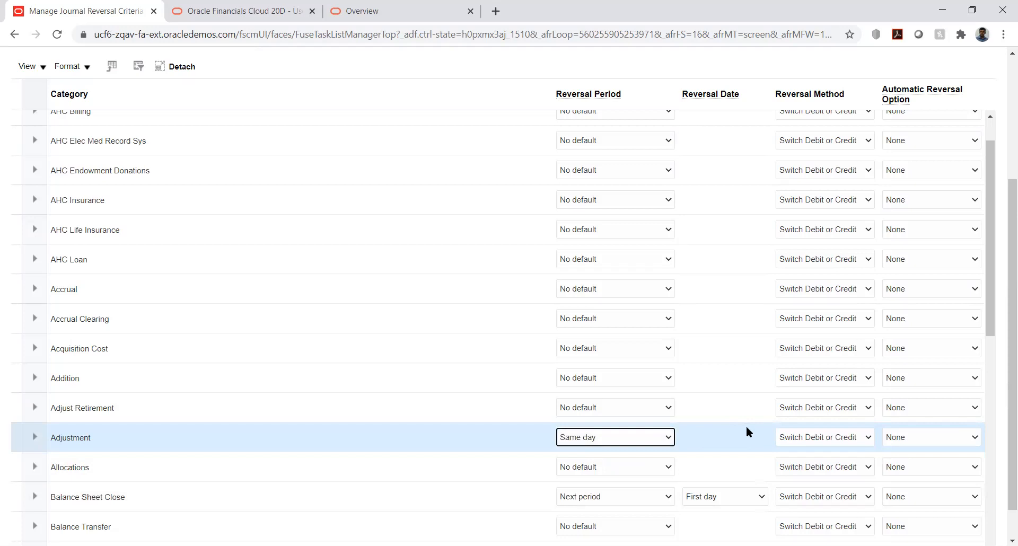
Set the automatic reversal option of the Adjustment category to Reverse and Post Automatically.
click(901, 438)
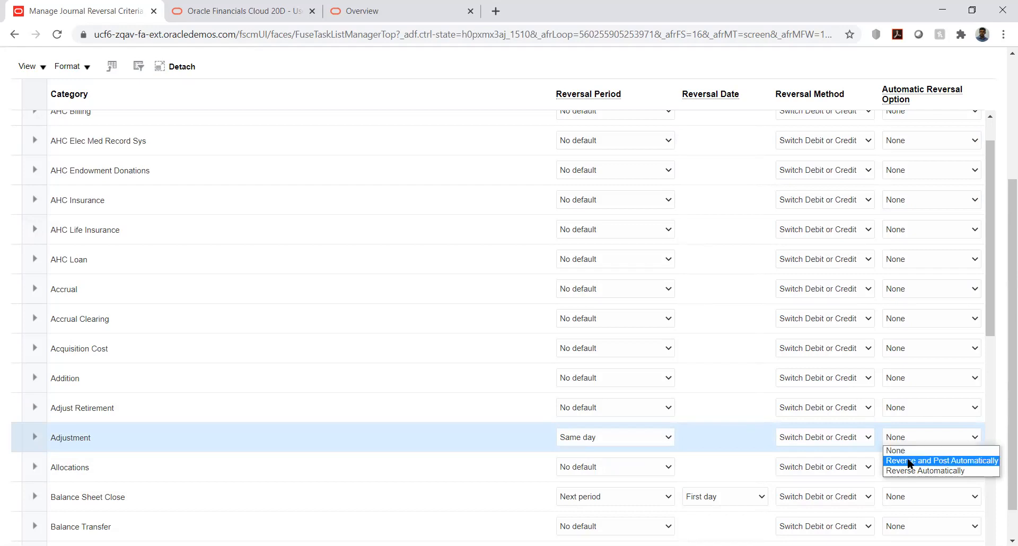
click(907, 460)
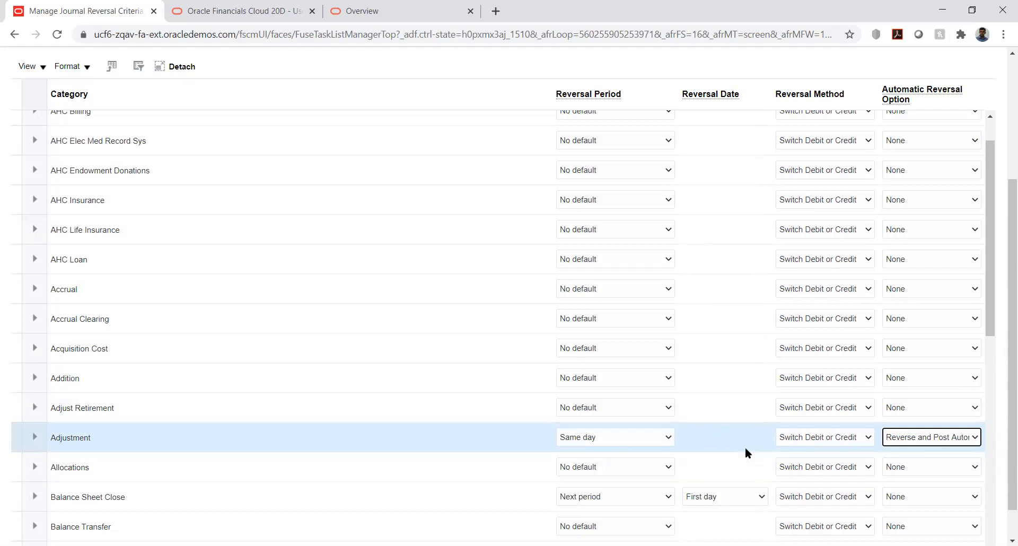
Review the available reversal period, reversal method and automatic reversal choices for the Adjustment category, keeping the current selections.
click(668, 438)
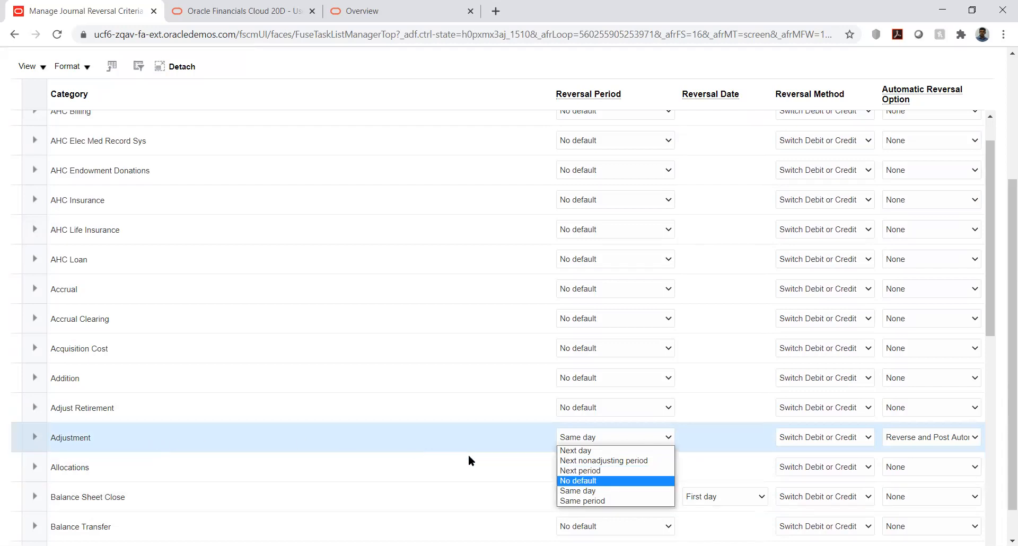
click(578, 491)
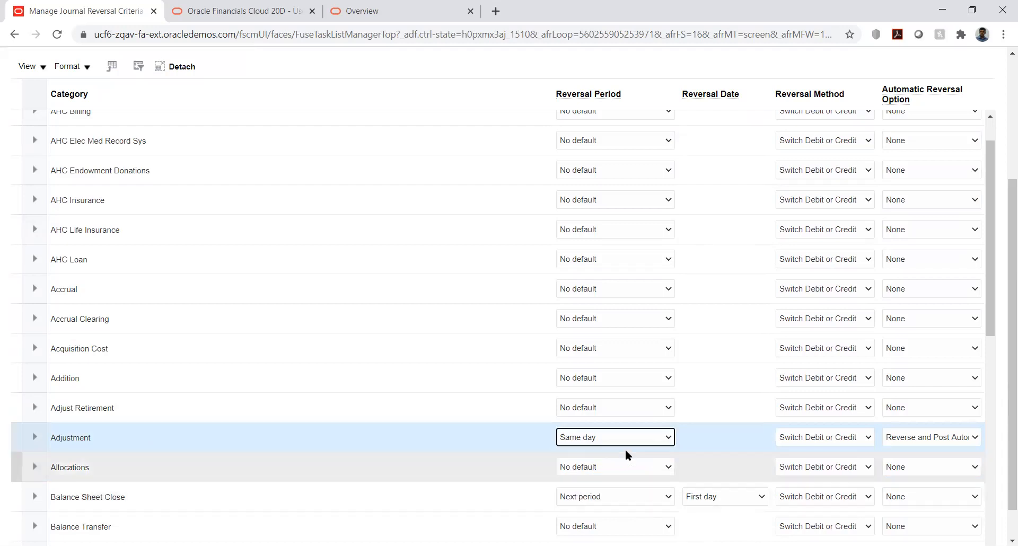
click(868, 437)
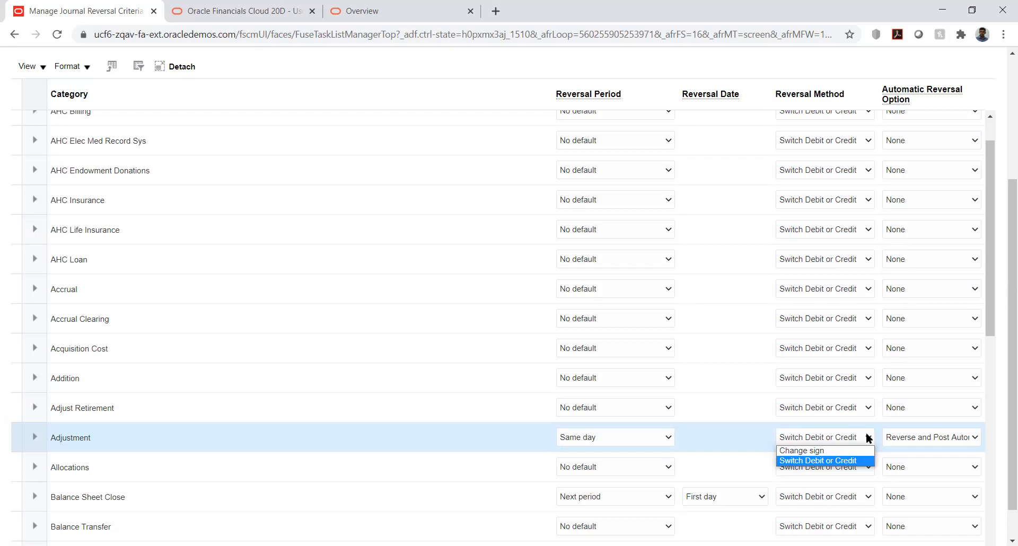
click(867, 433)
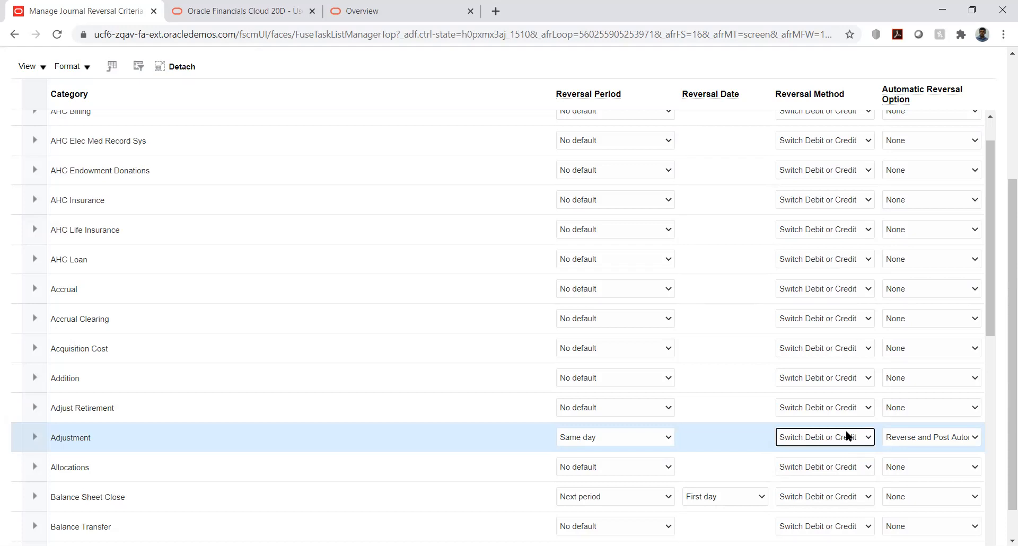
click(953, 438)
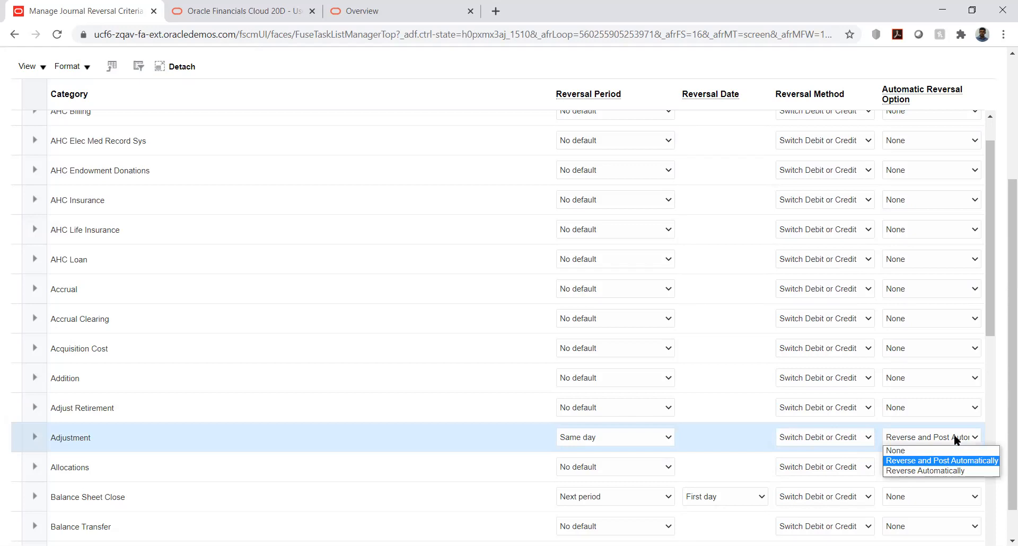
click(954, 435)
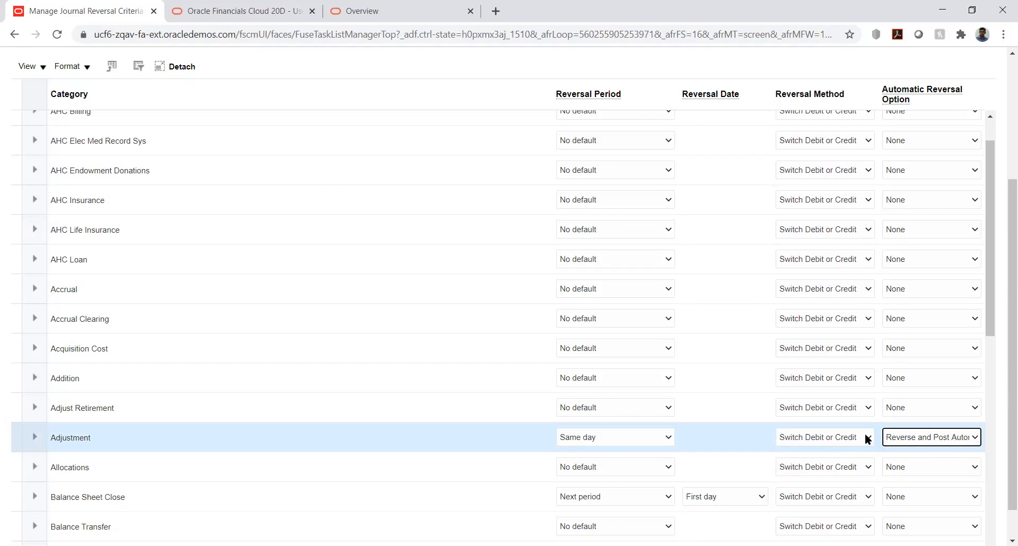
Set the Adjustment category's automatic reversal option to None and save the criteria set.
click(975, 438)
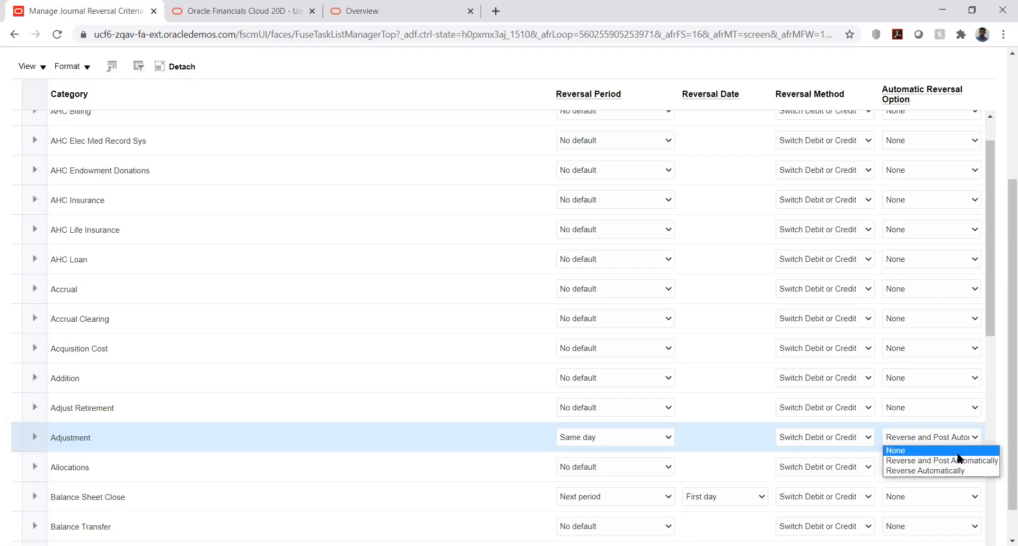
click(906, 451)
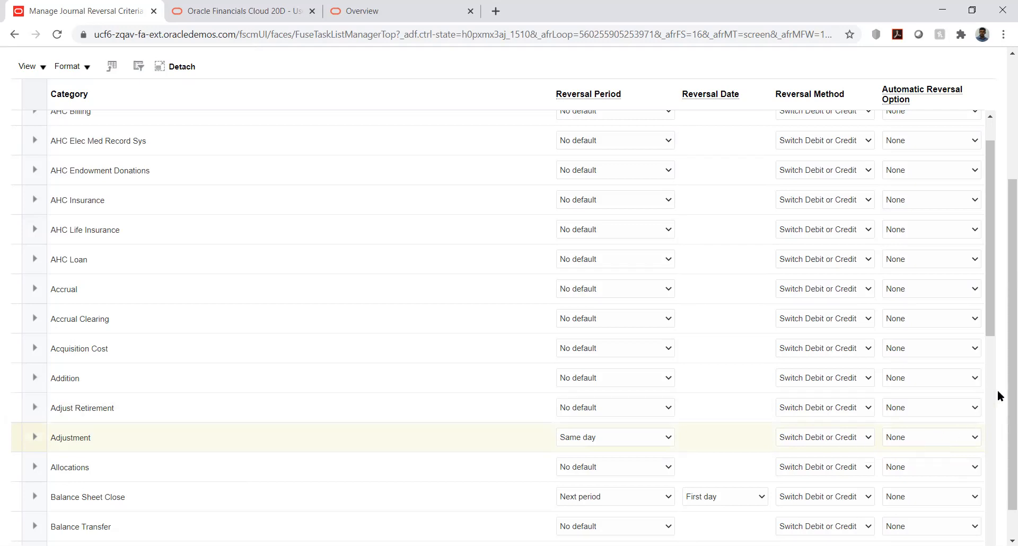
scroll(1001, 384, up, 4)
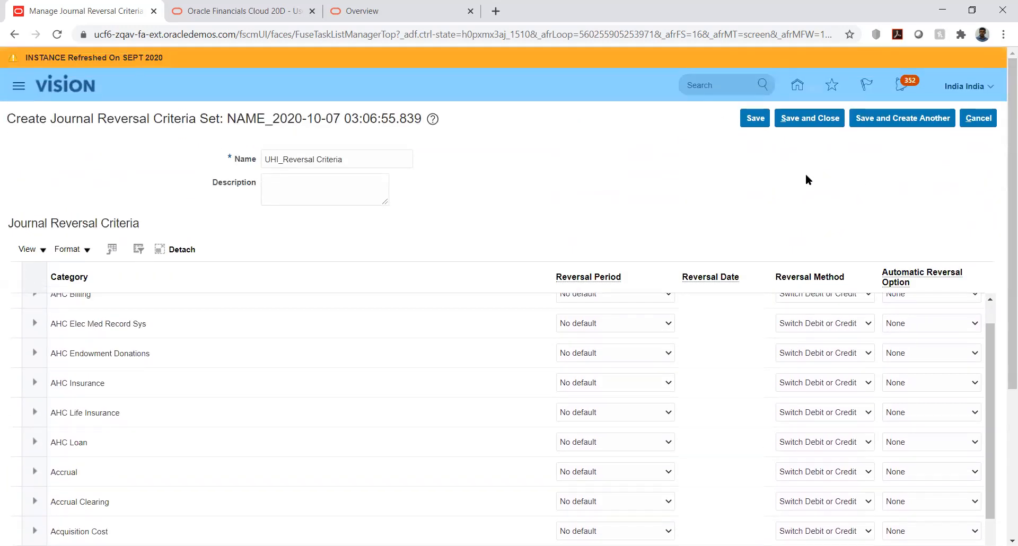
click(759, 120)
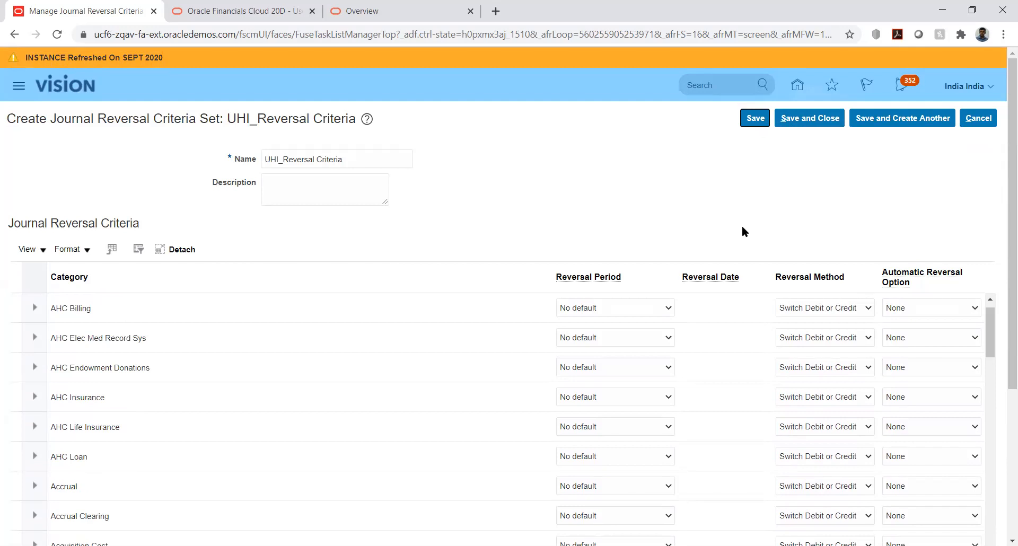
Check the Adjustment category's reversal settings, save and close the UHI_Reversal Criteria set, and return to the project's task list.
scroll(996, 195, down, 4)
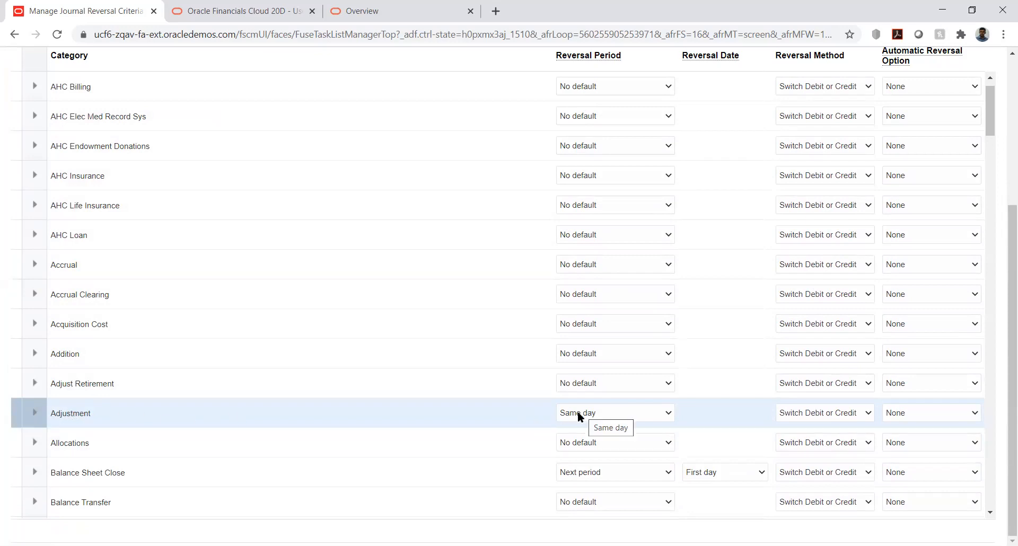
scroll(621, 162, down, 3)
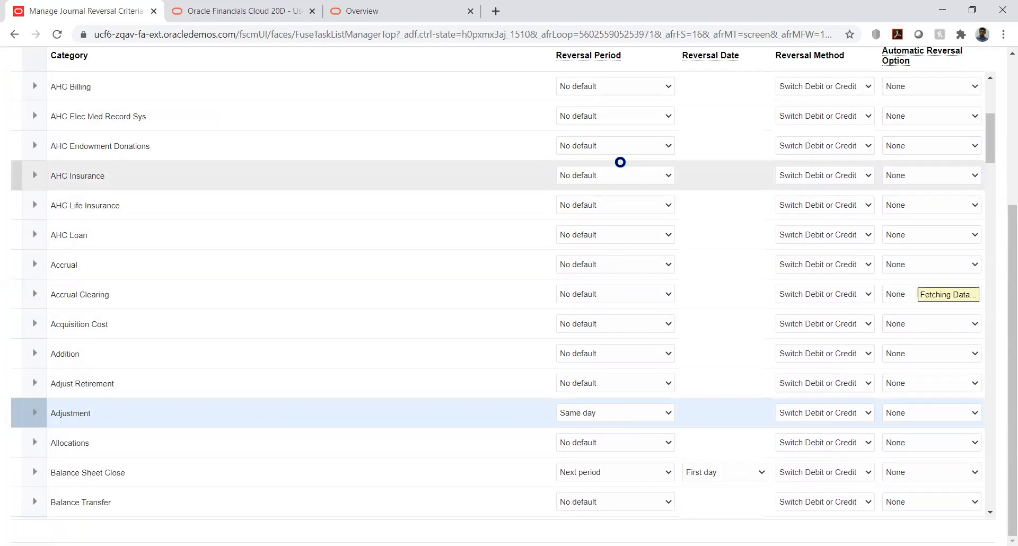
scroll(620, 163, down, 5)
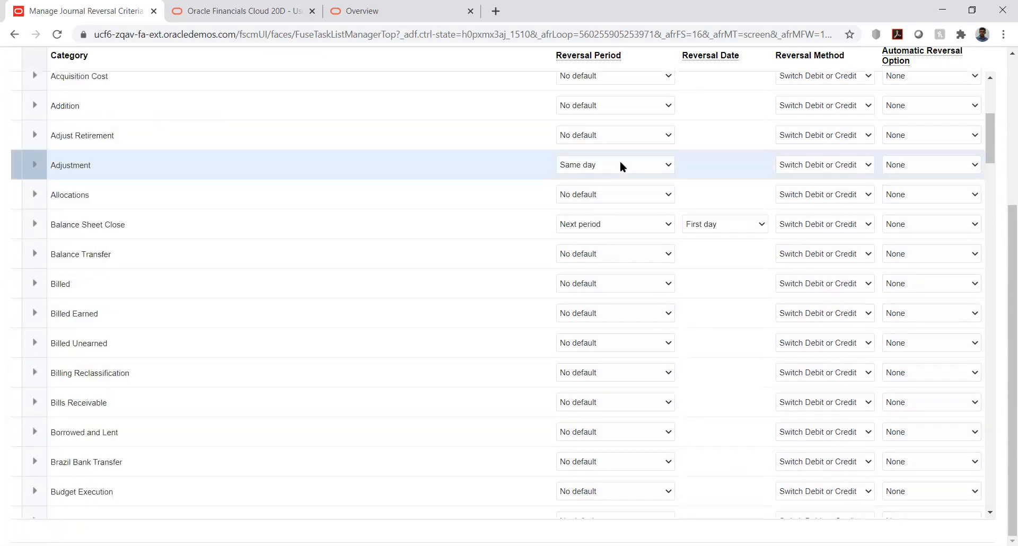
scroll(1003, 227, up, 4)
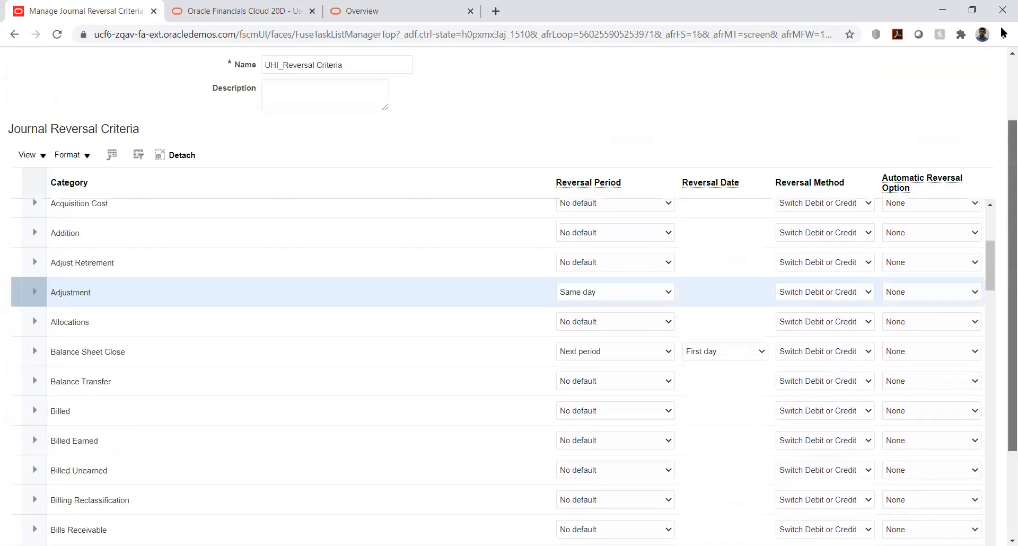
click(812, 122)
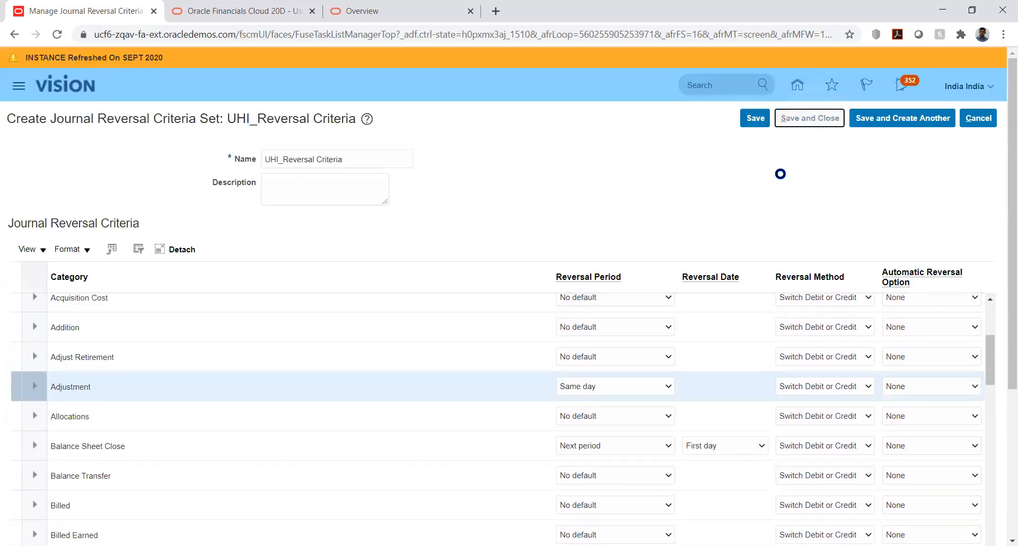
click(979, 122)
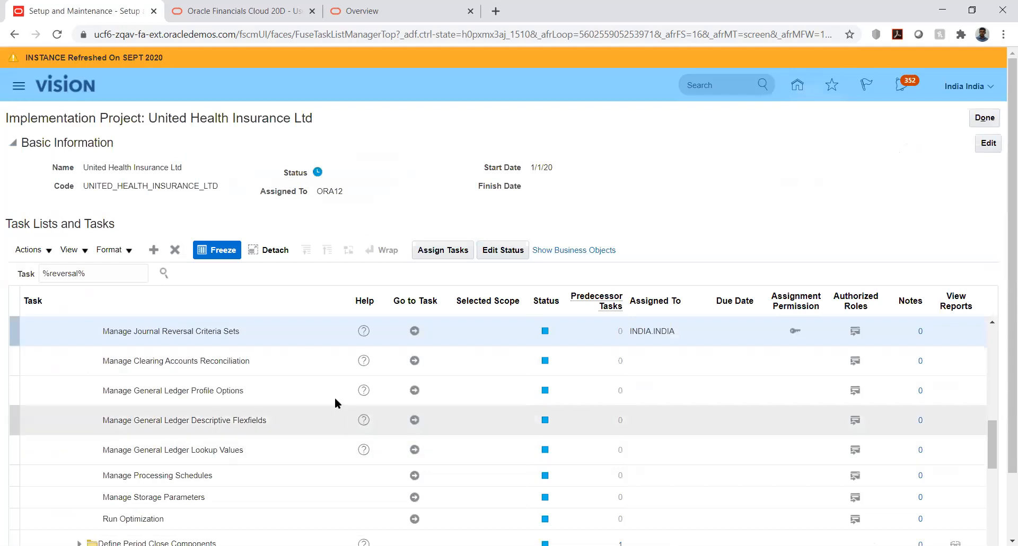
Open the Specify Ledger Options task for UHI_US_Ledger under Define Accounting Configurations in the project task list.
drag(991, 451, 985, 408)
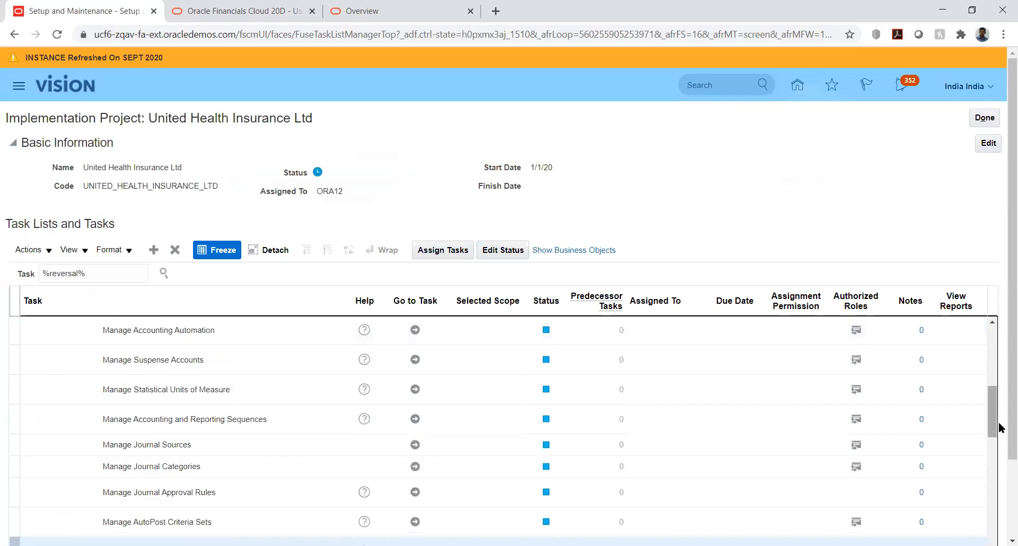
drag(993, 423, 988, 374)
click(79, 445)
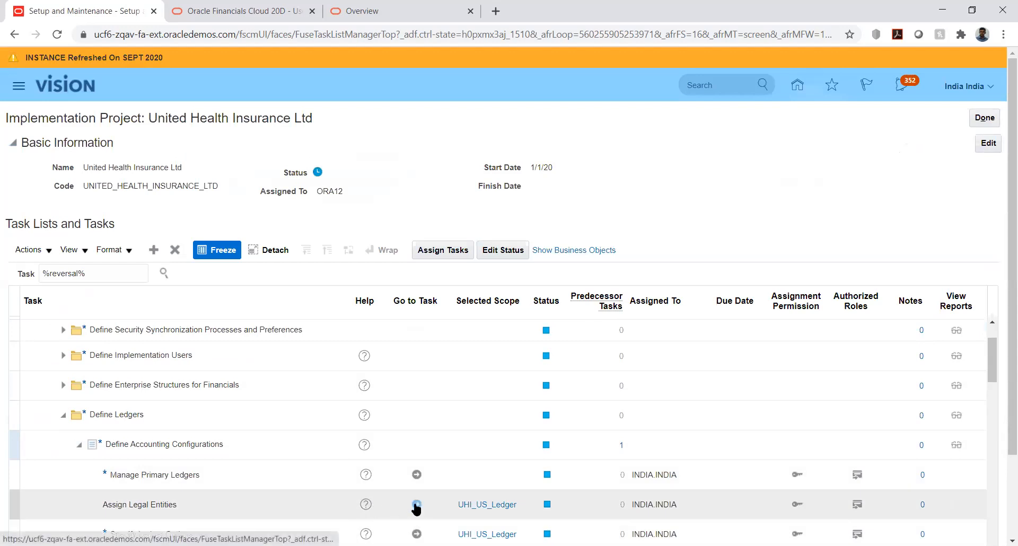
scroll(411, 456, down, 2)
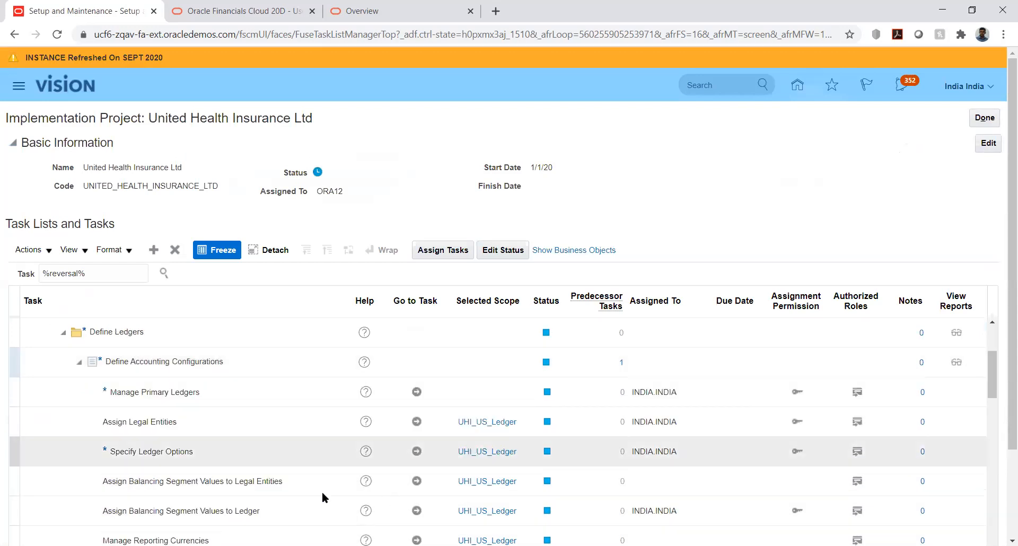
click(417, 452)
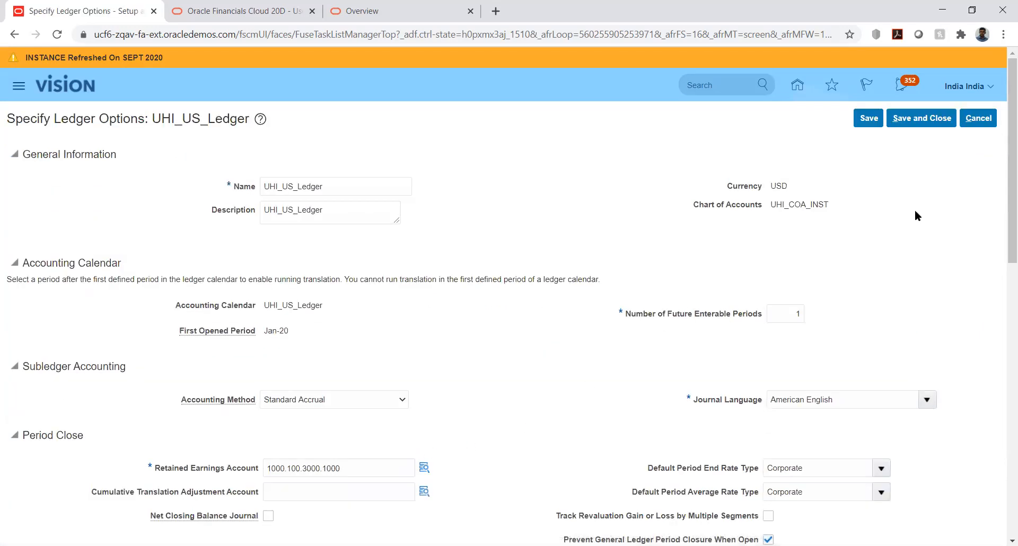
Assign UHI_Reversal Criteria as the ledger's journal reversal criteria set, then save and close the ledger options.
scroll(1003, 212, down, 11)
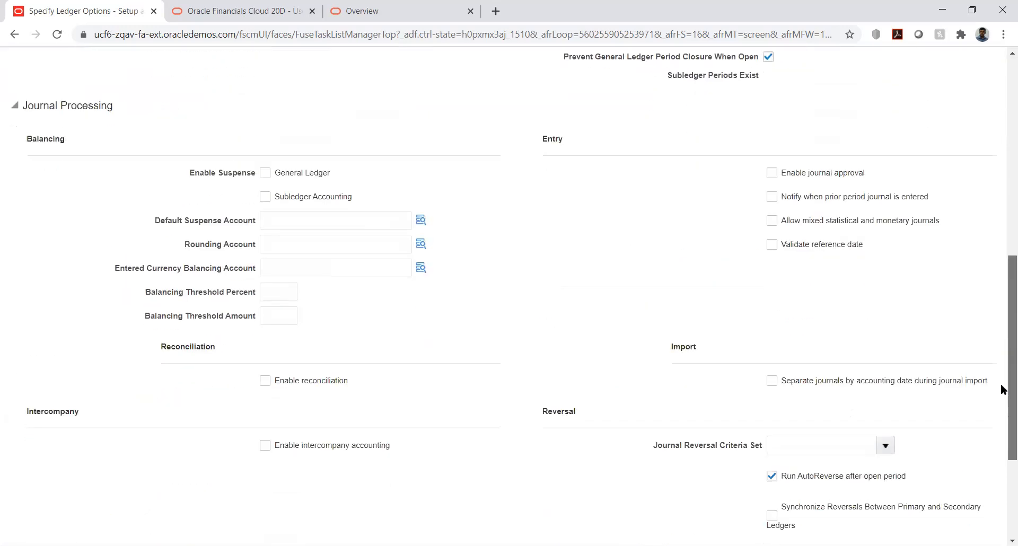
click(851, 277)
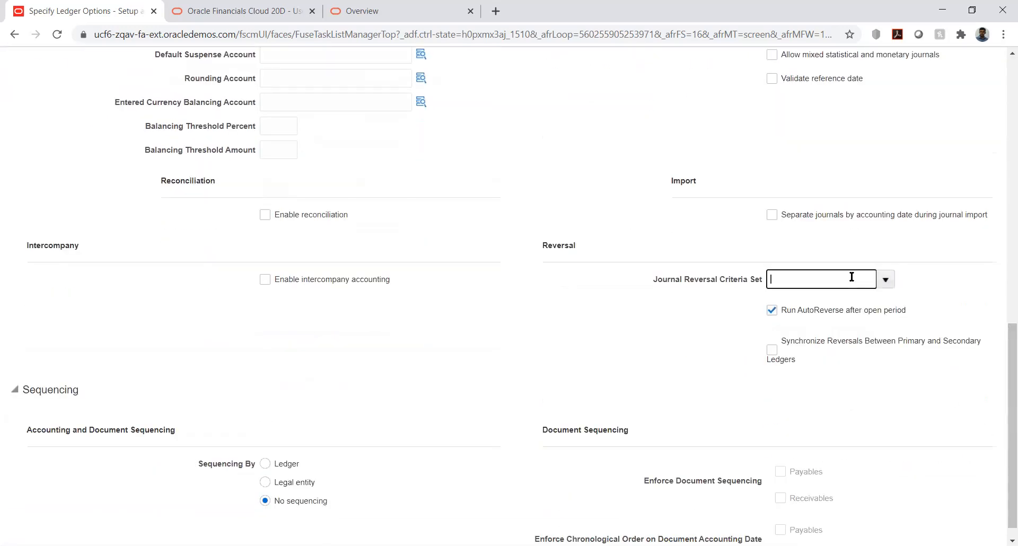
text(uhl)
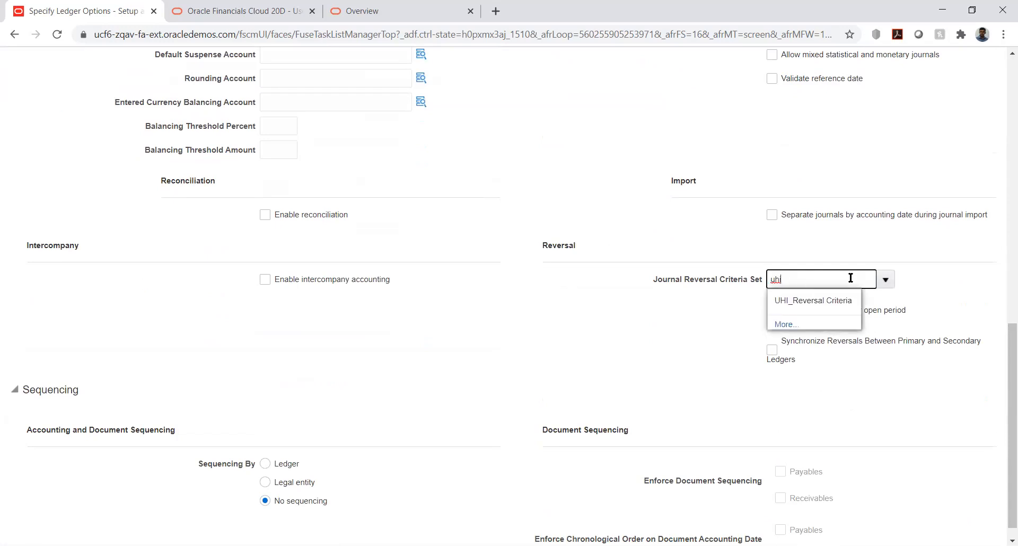
click(824, 298)
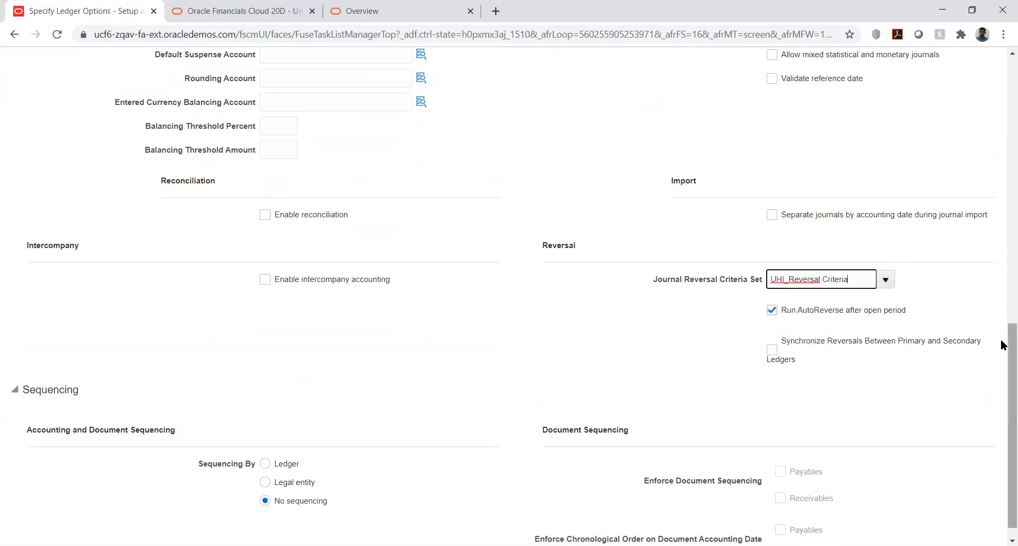
drag(1010, 351, 982, 170)
scroll(982, 169, up, 5)
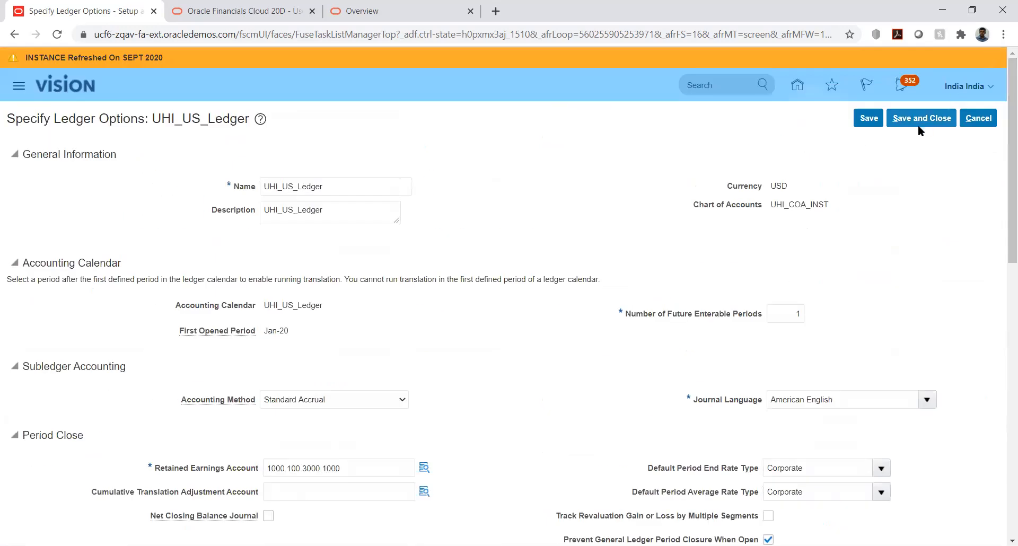
click(867, 118)
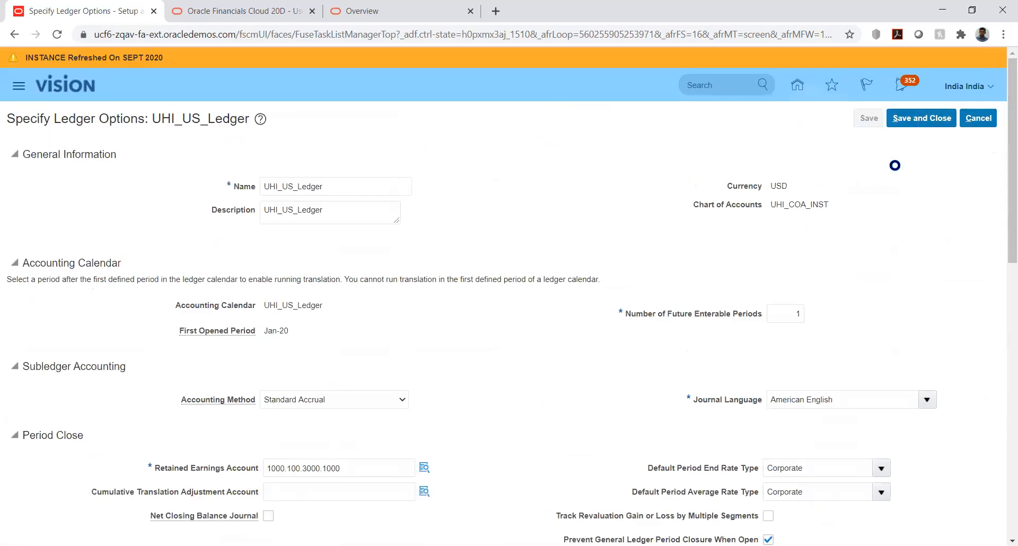
click(907, 119)
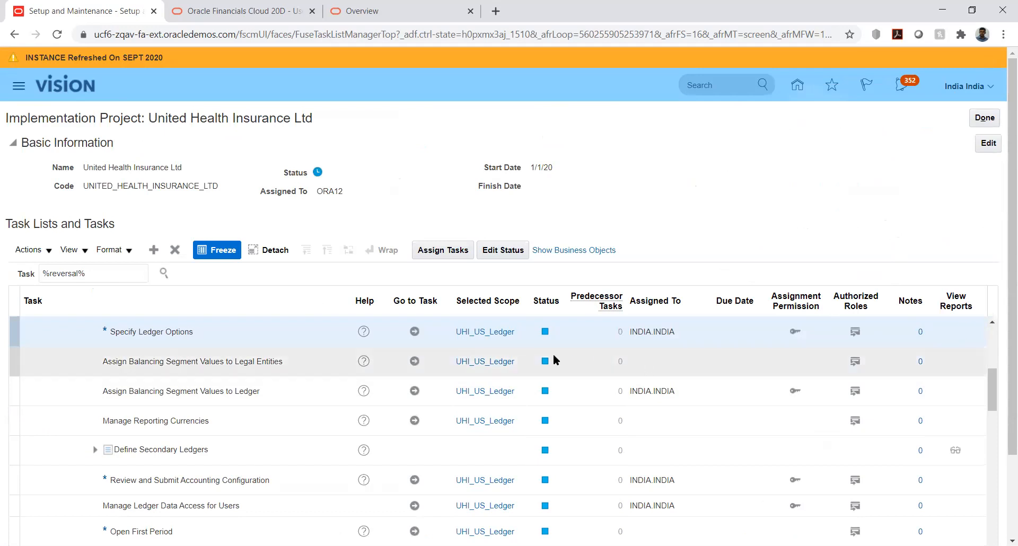
Reopen the UHI_US_Ledger options to check the assigned journal reversal criteria set, then save and close them.
click(415, 332)
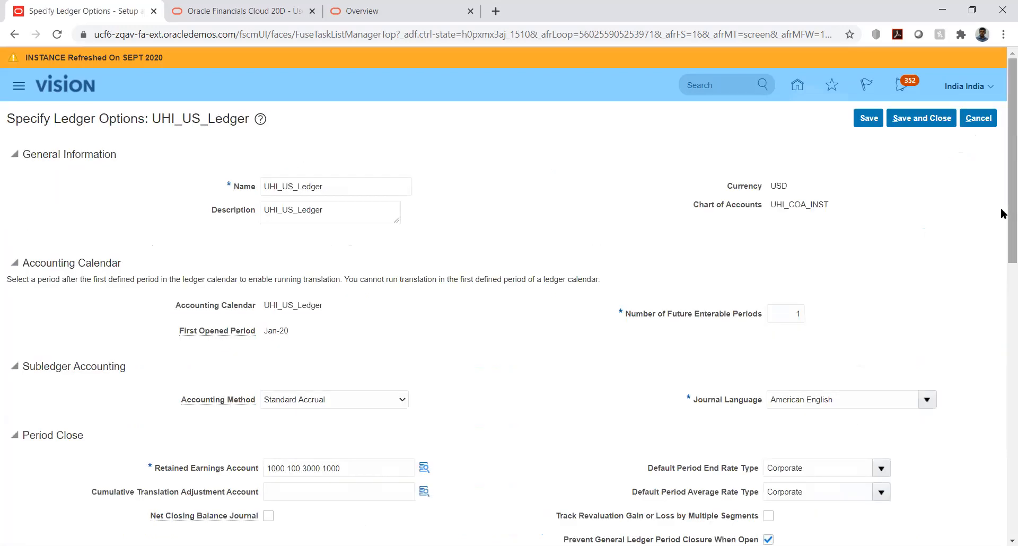
drag(1002, 218, 1001, 413)
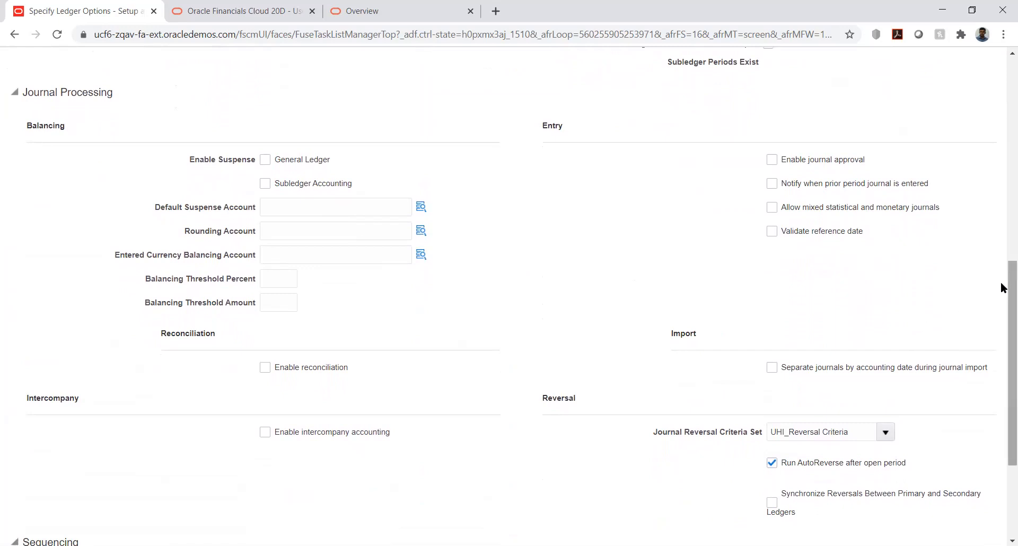
drag(1003, 288, 988, 111)
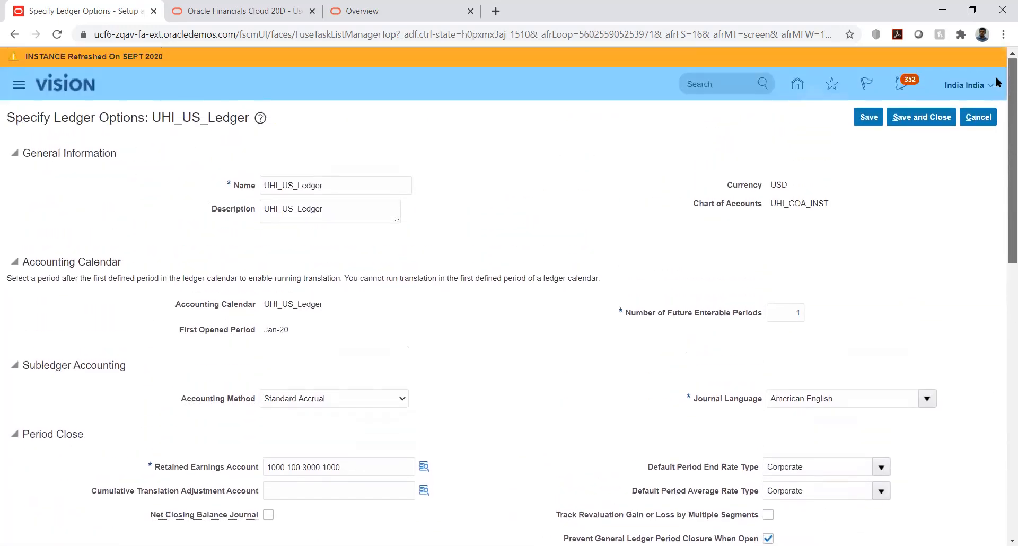
click(912, 116)
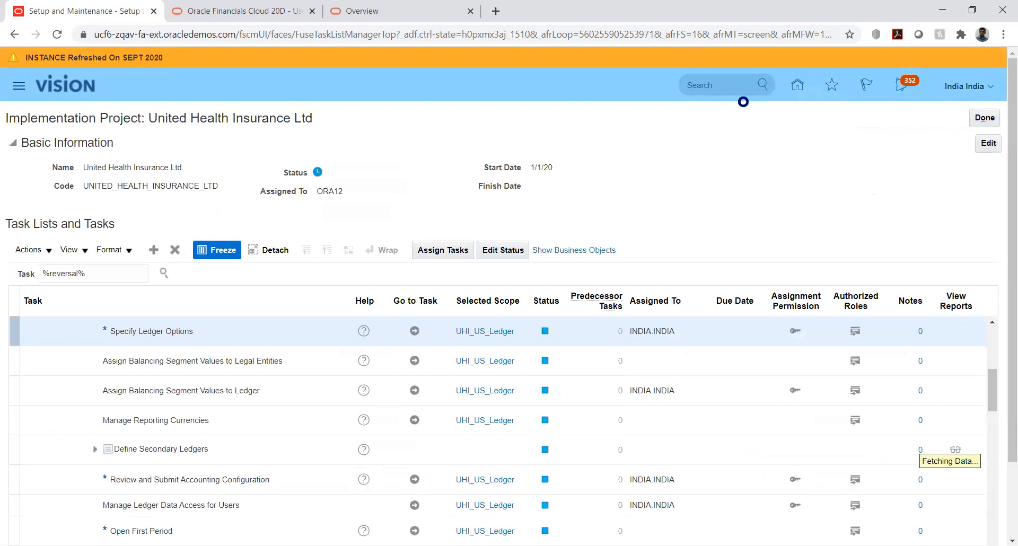
Go to the Journals work area under General Accounting and open the Manage Journals page.
click(797, 85)
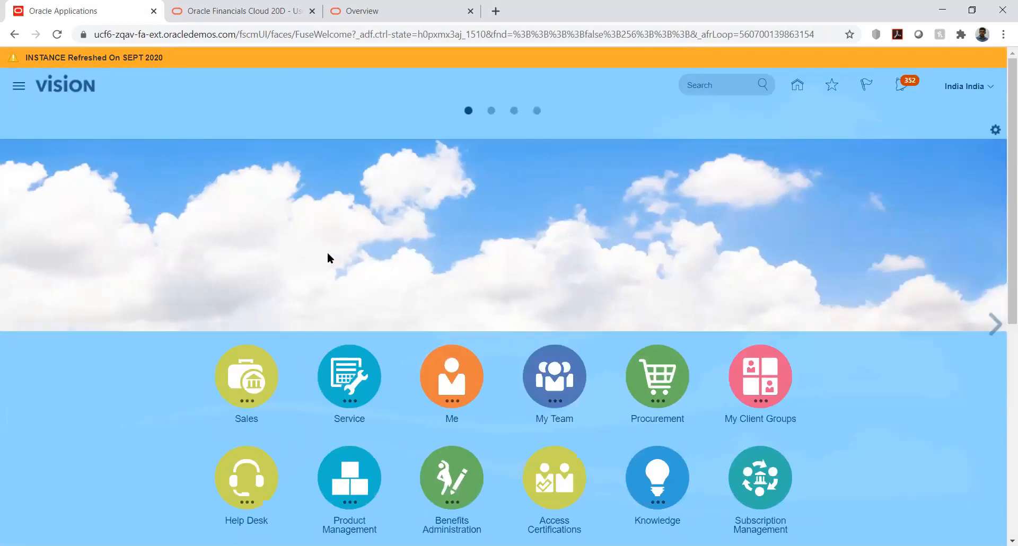
scroll(182, 272, down, 7)
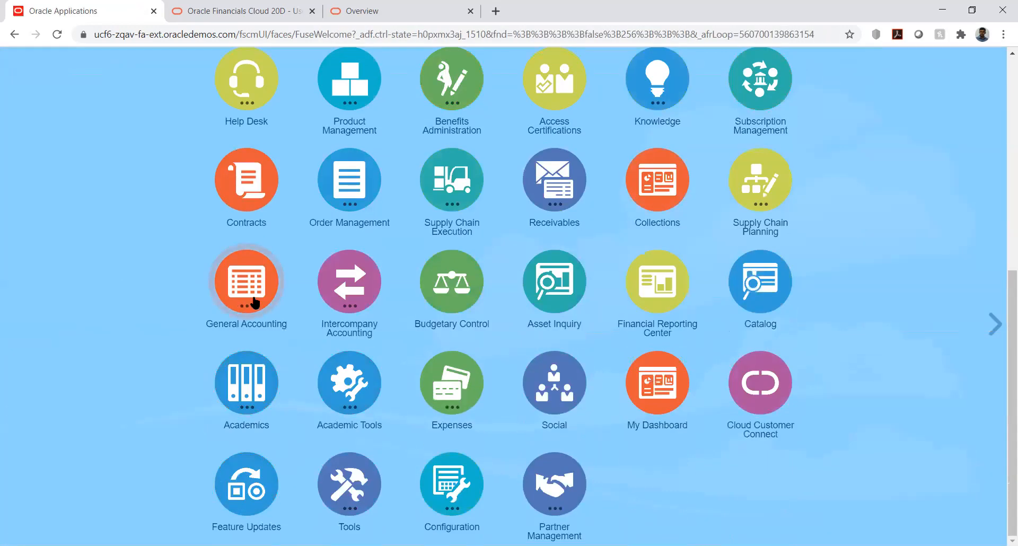
click(255, 303)
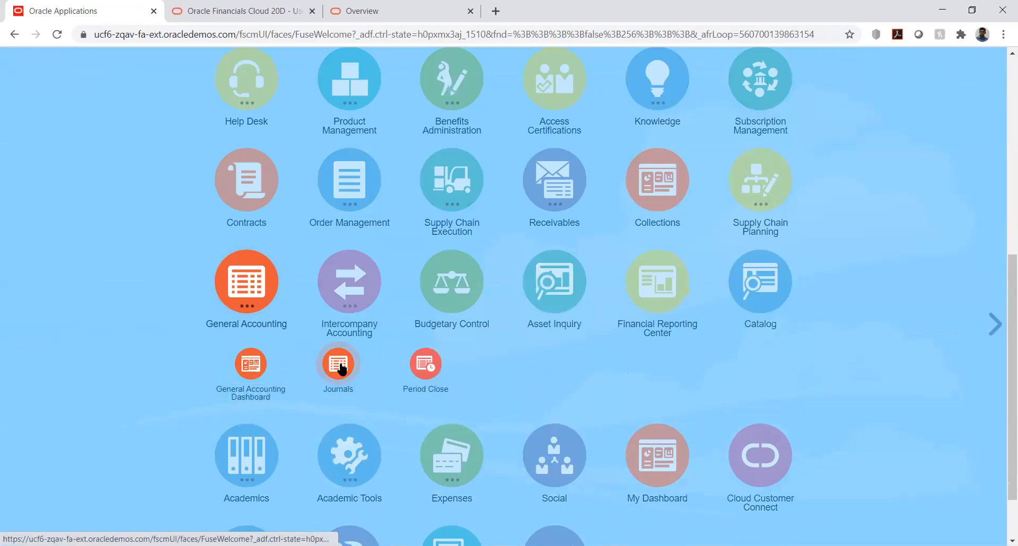
click(339, 366)
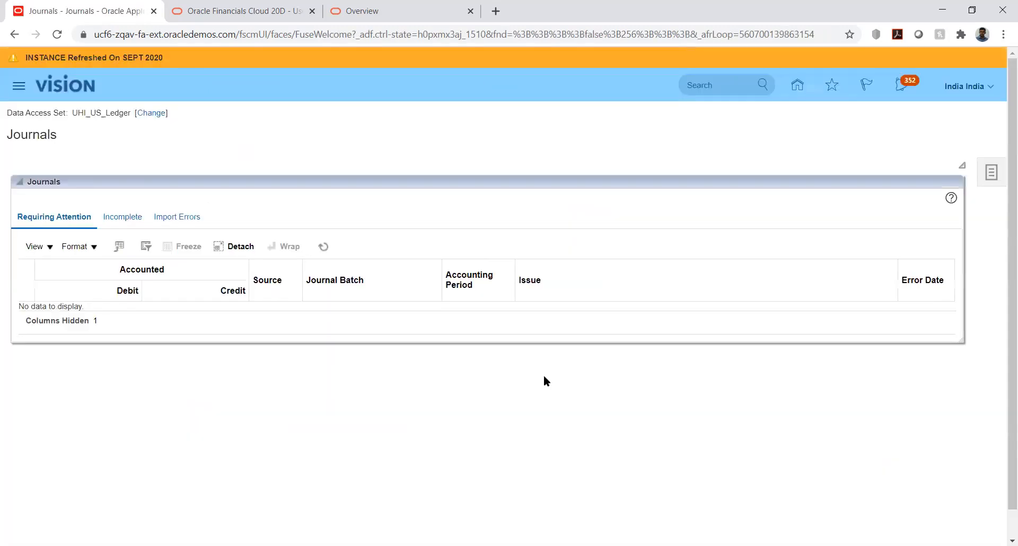
click(992, 175)
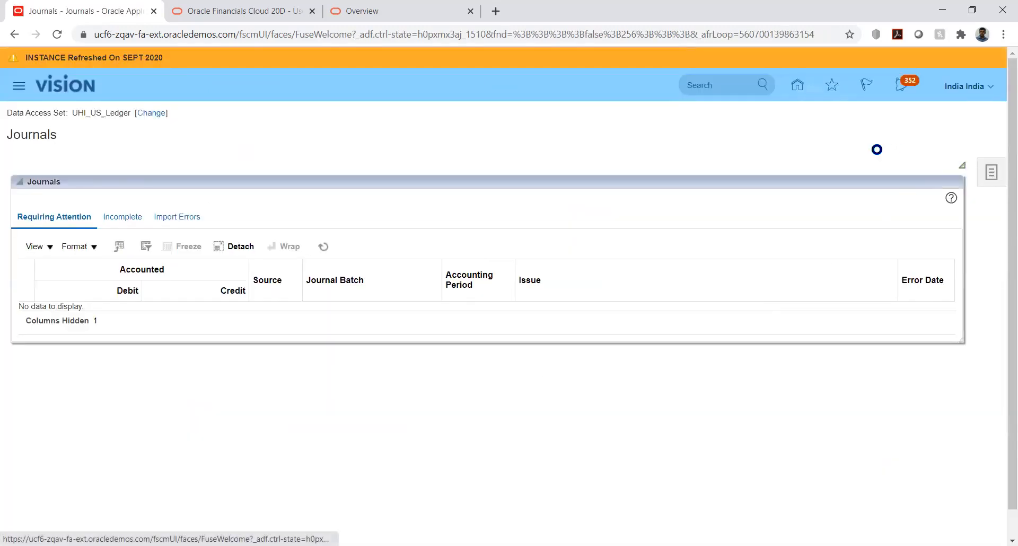
click(909, 132)
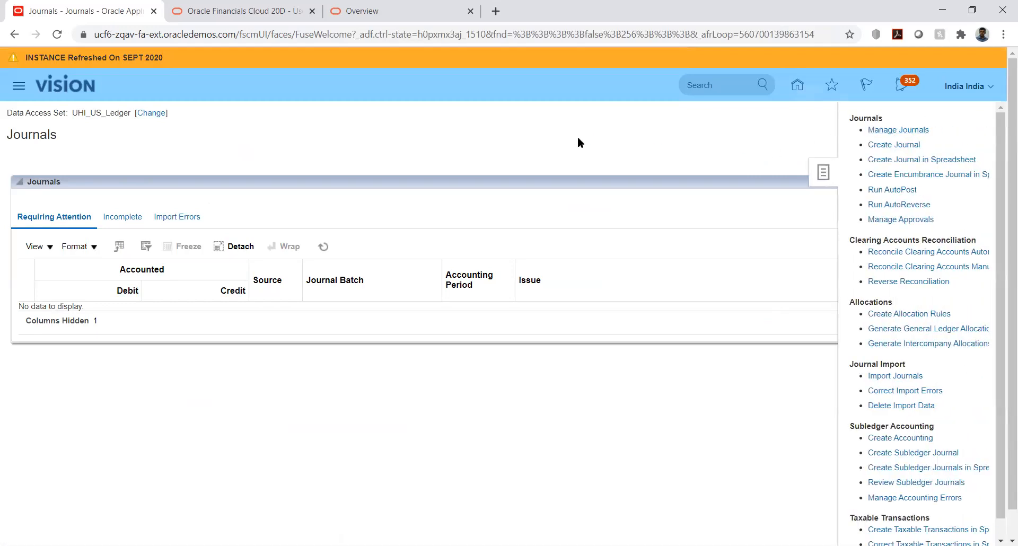
Search the Oct-20 accounting period for journals whose name starts with Manual JV.
click(444, 212)
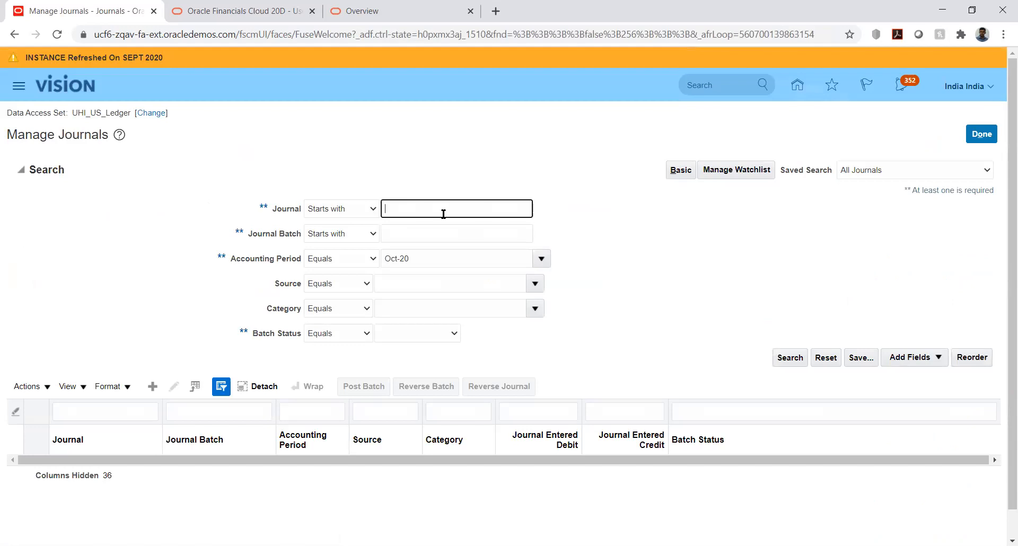
text(Mn)
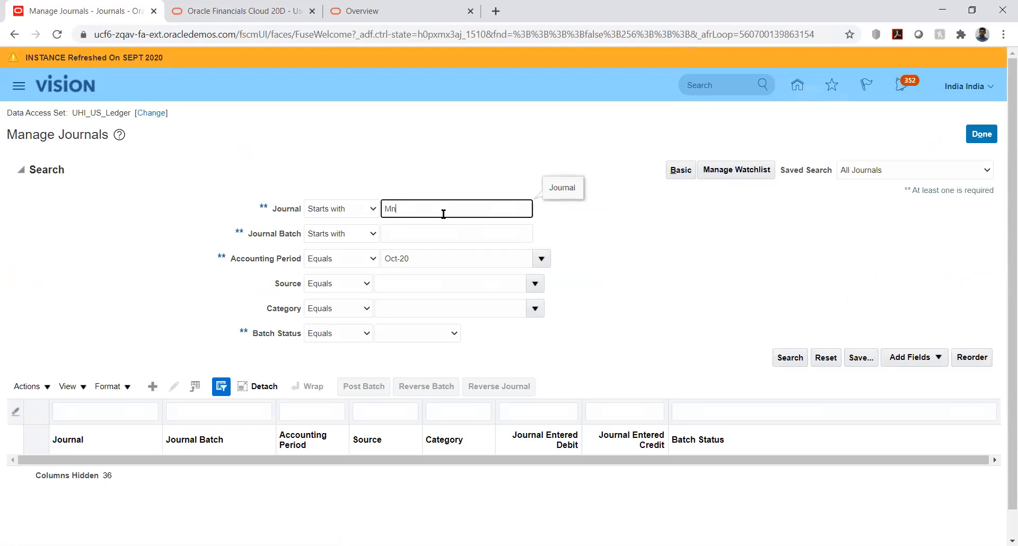
text(ual JV)
click(781, 329)
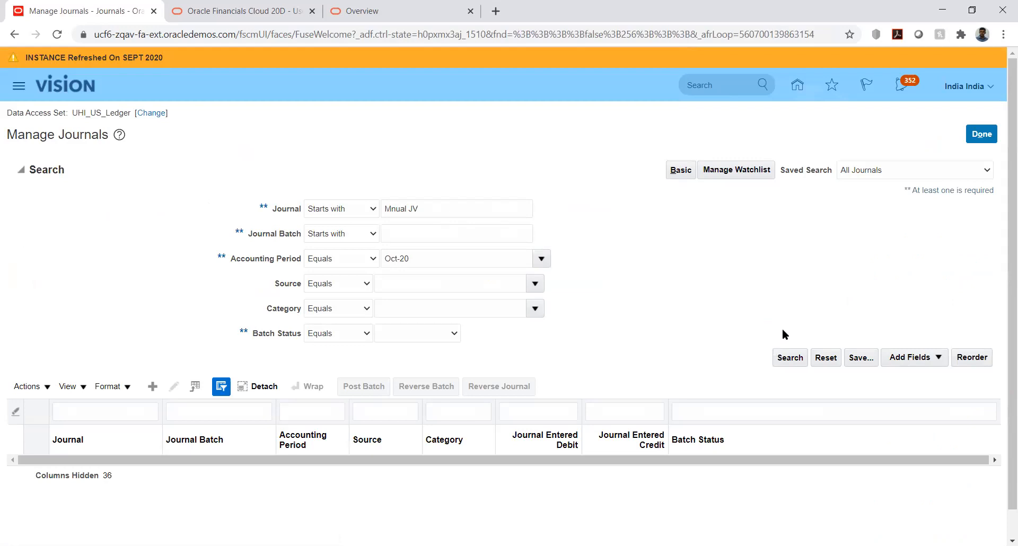
click(791, 359)
click(510, 207)
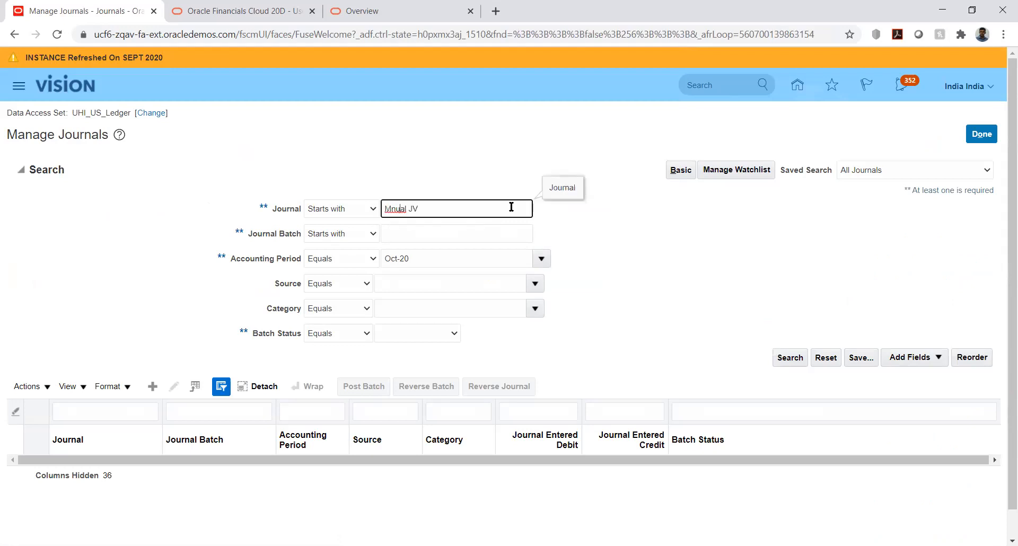
text(a)
click(791, 359)
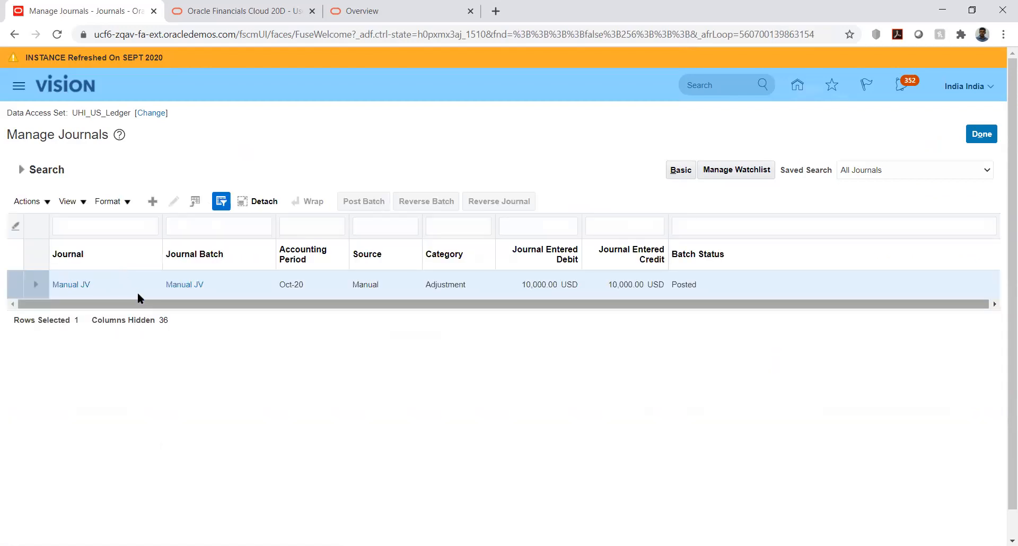
Open the posted Manual JV journal and reverse its batch into period Nov-20 using the Switch DR or CR method.
click(75, 283)
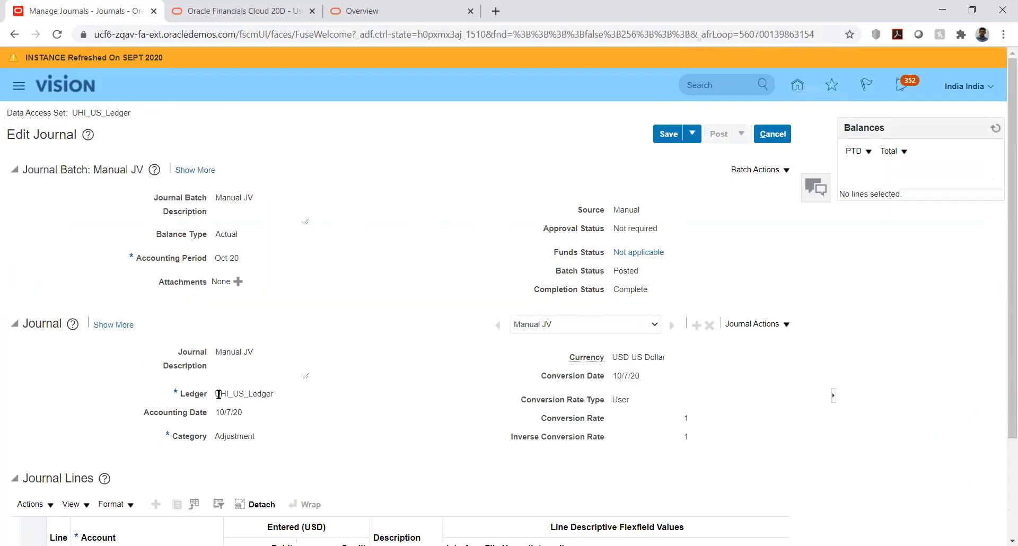
click(782, 171)
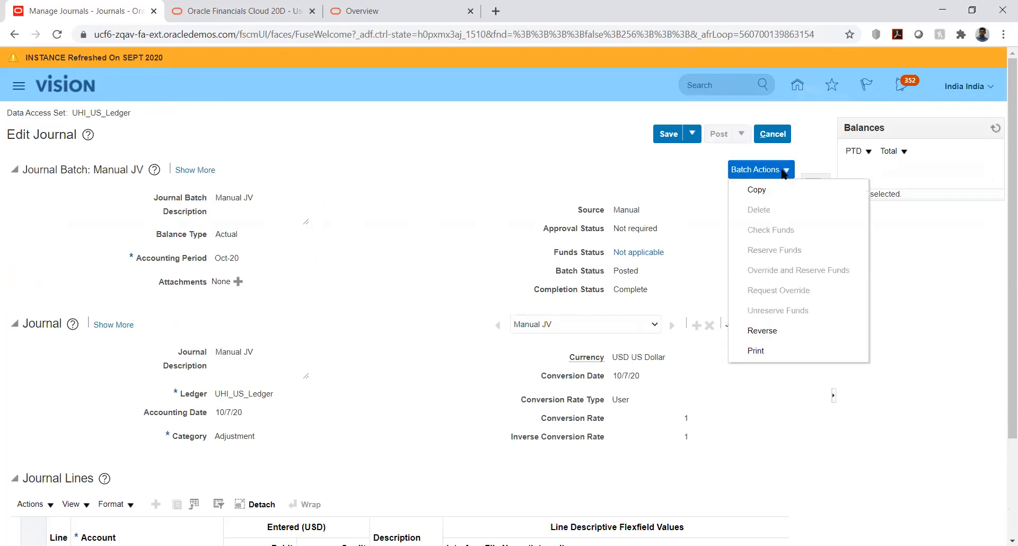
click(762, 330)
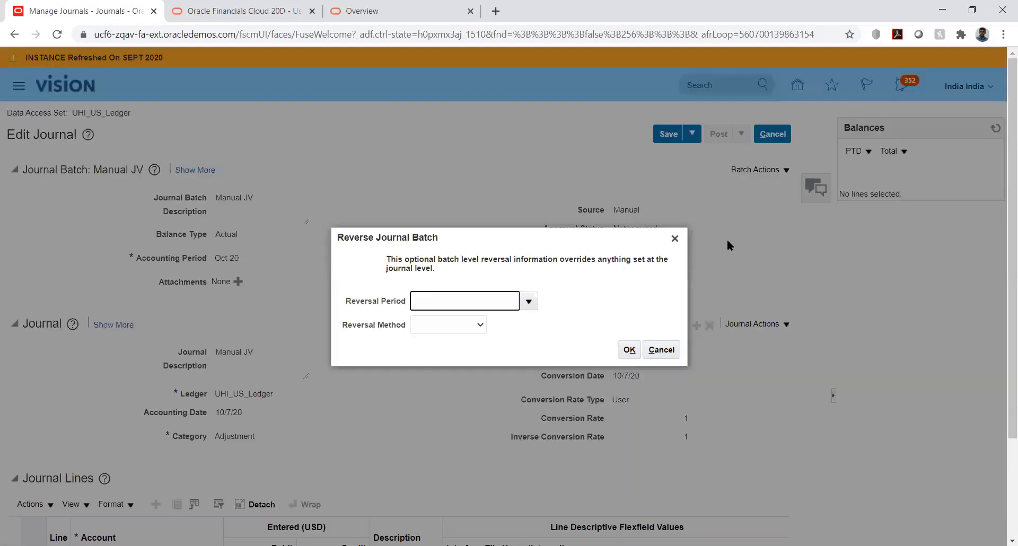
click(527, 301)
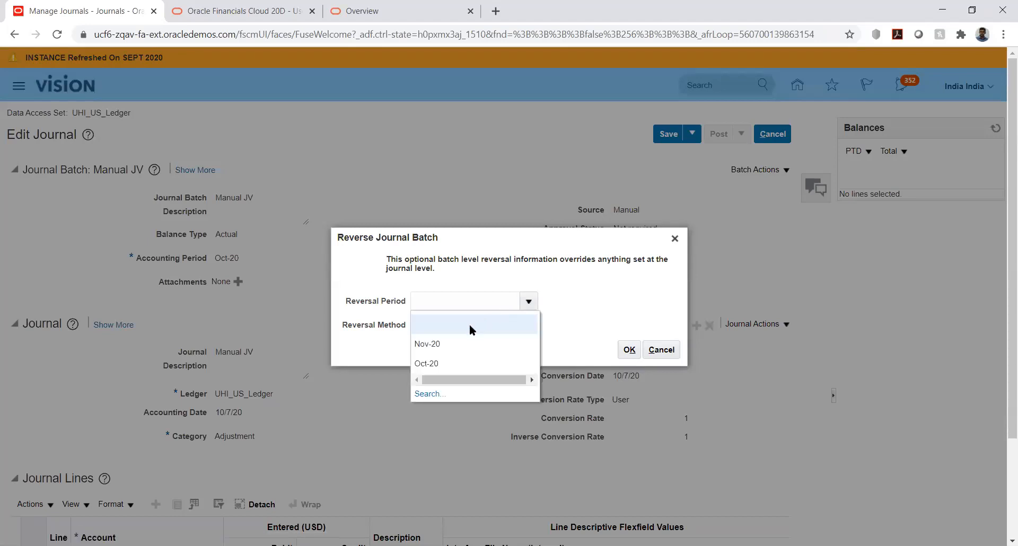
click(436, 343)
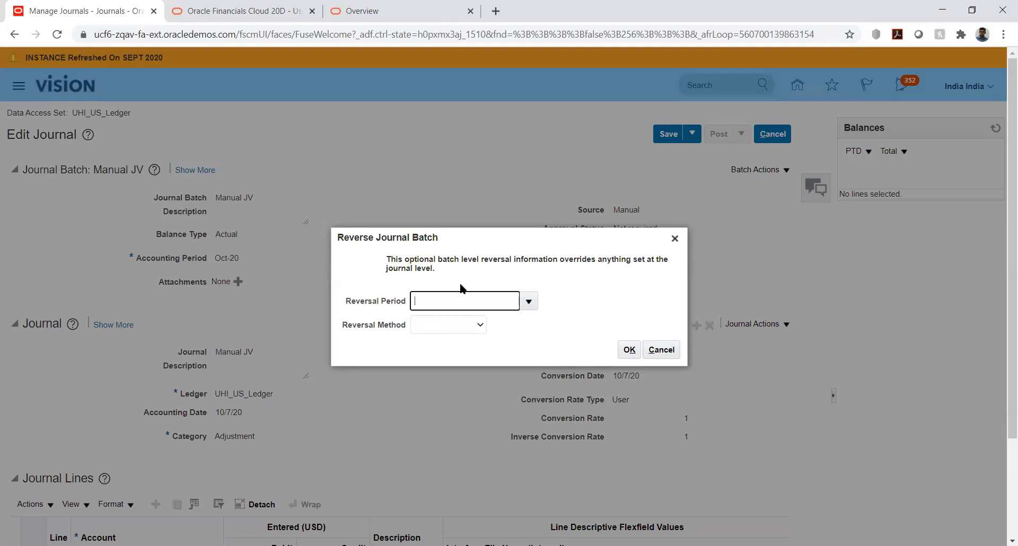
click(472, 325)
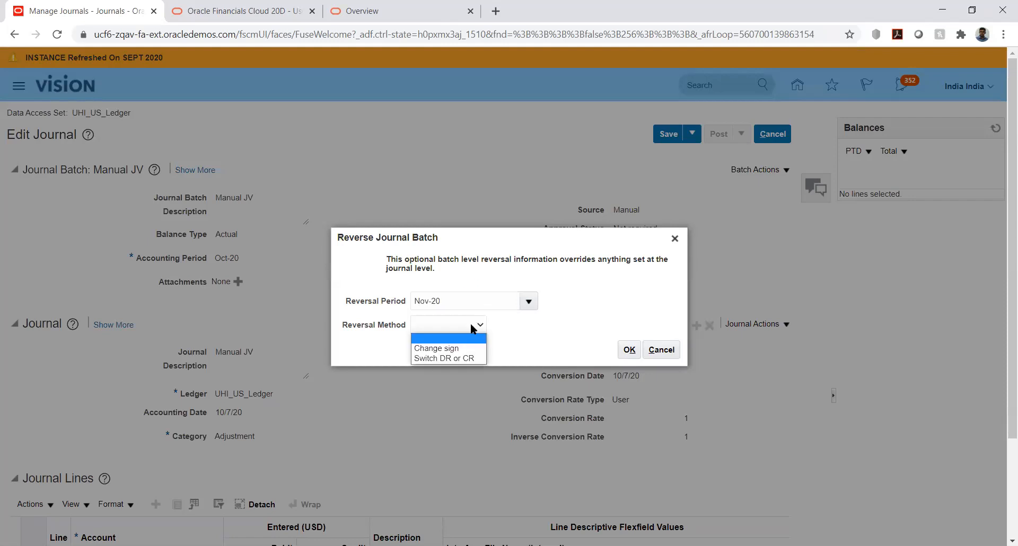
click(469, 359)
click(624, 351)
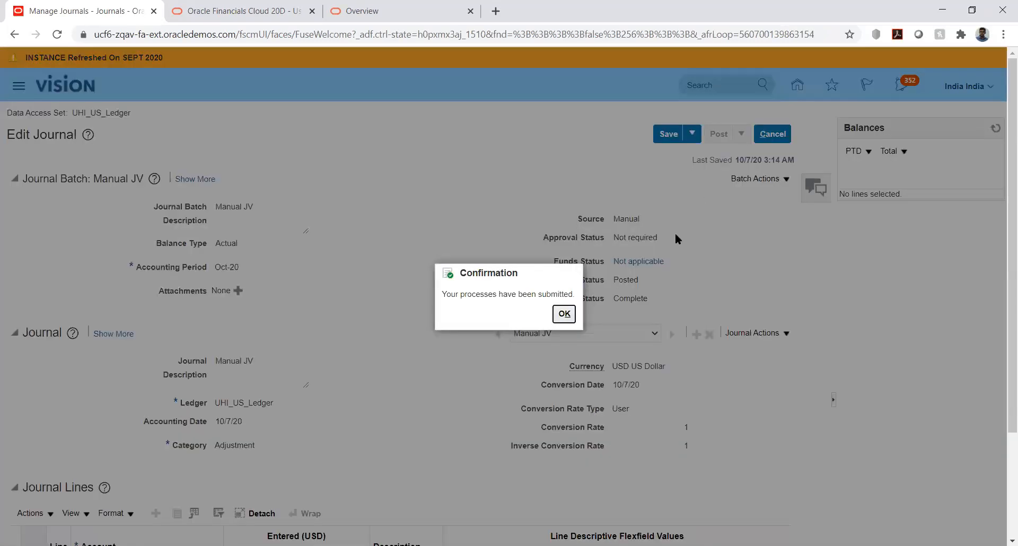
click(564, 313)
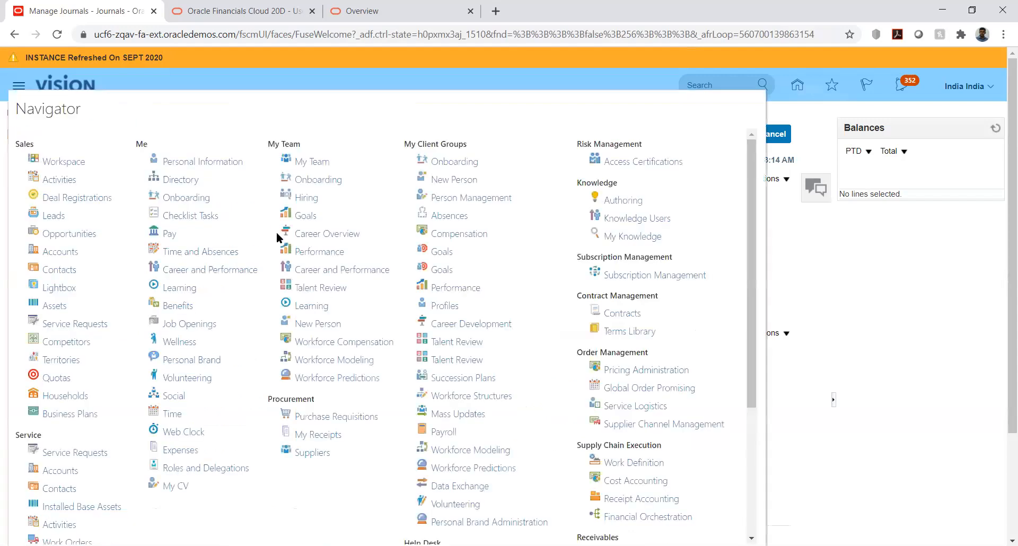
Go to the Scheduled Processes overview and refresh the list of processes.
click(793, 272)
scroll(704, 279, down, 3)
scroll(694, 282, up, 3)
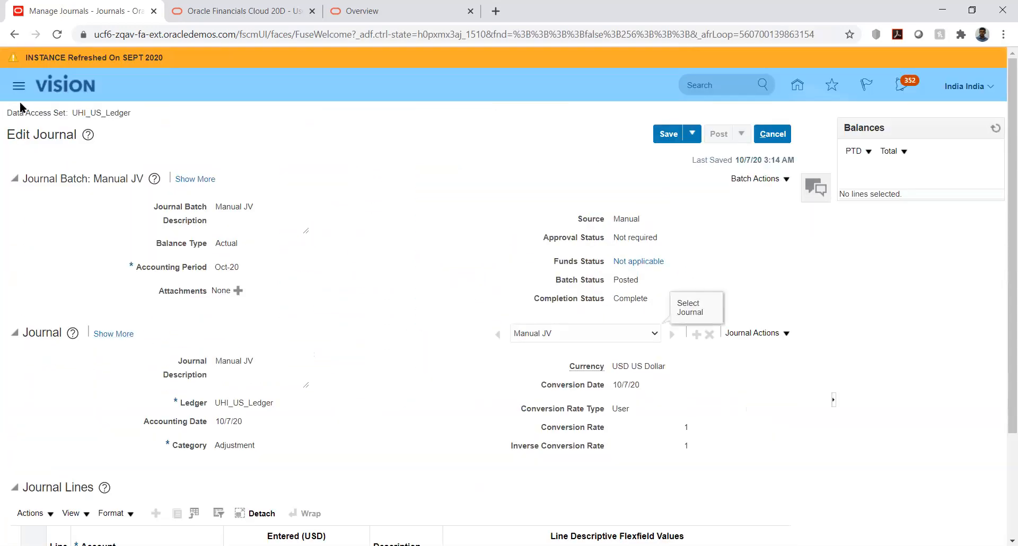
click(19, 85)
scroll(240, 287, down, 4)
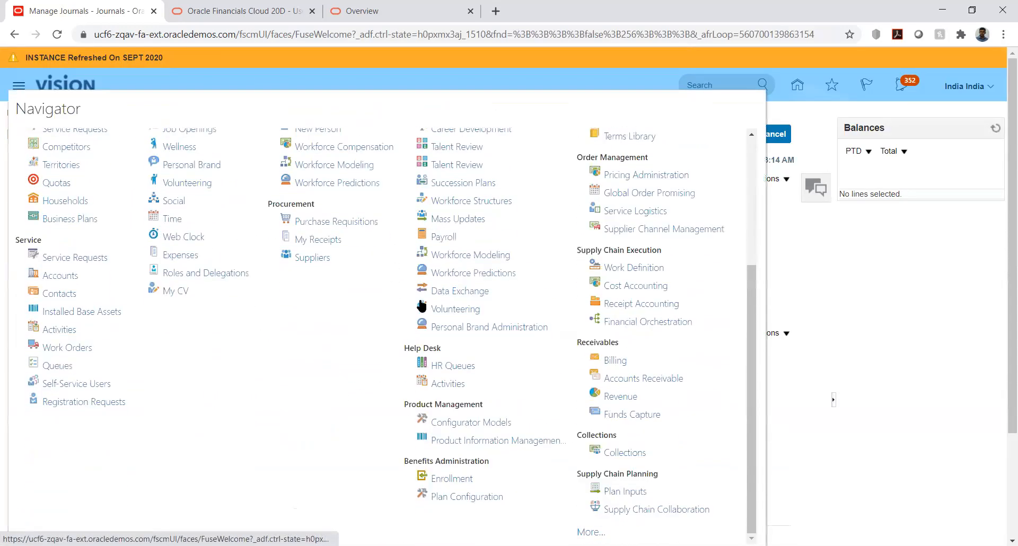
click(591, 532)
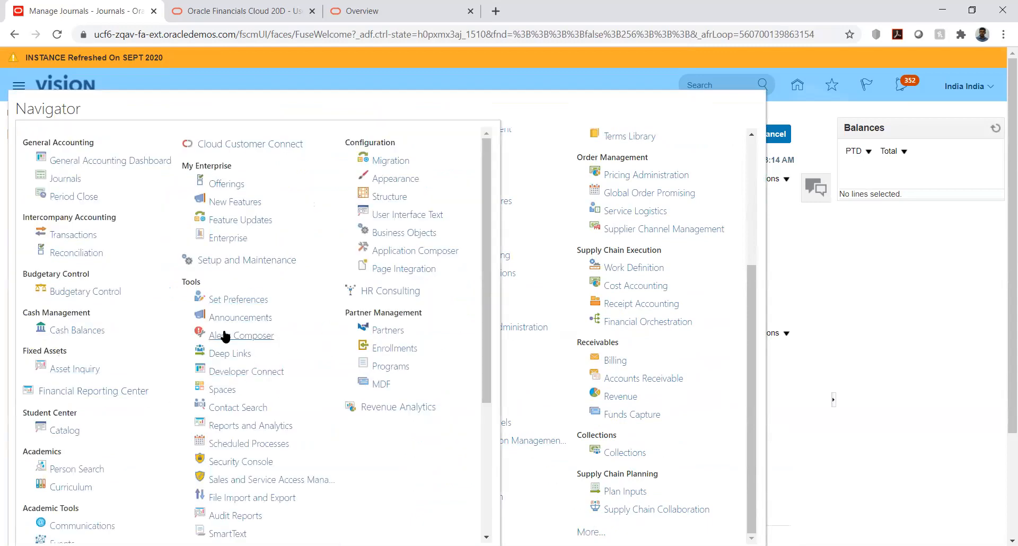
click(248, 444)
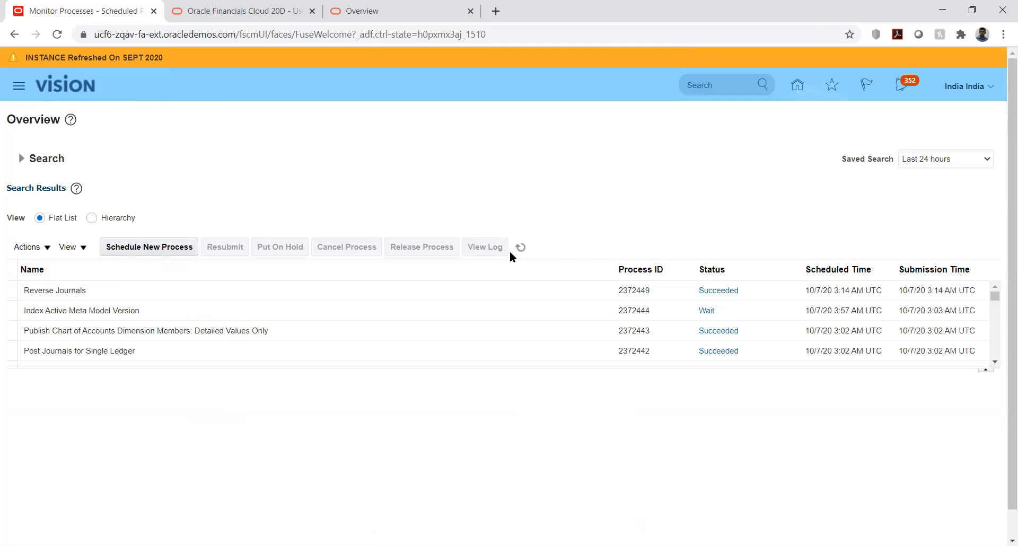
click(521, 248)
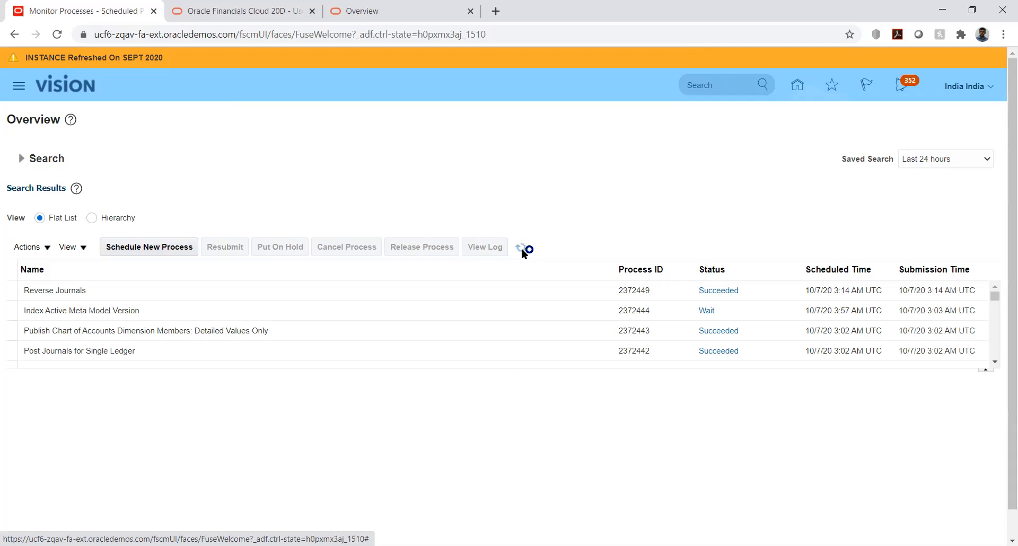
Display the details of the Reverse Journals process and open its log attachment.
click(236, 291)
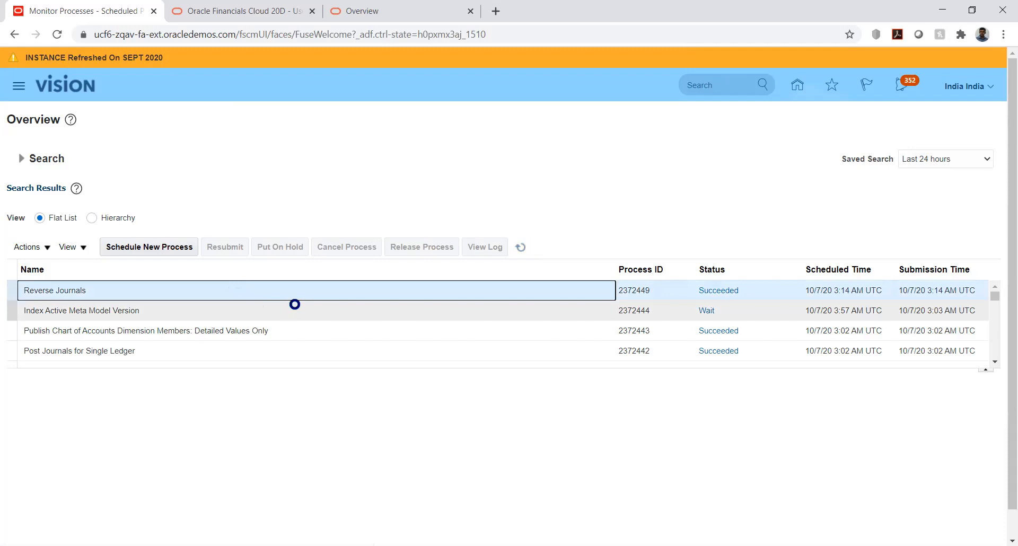
scroll(547, 212, down, 1)
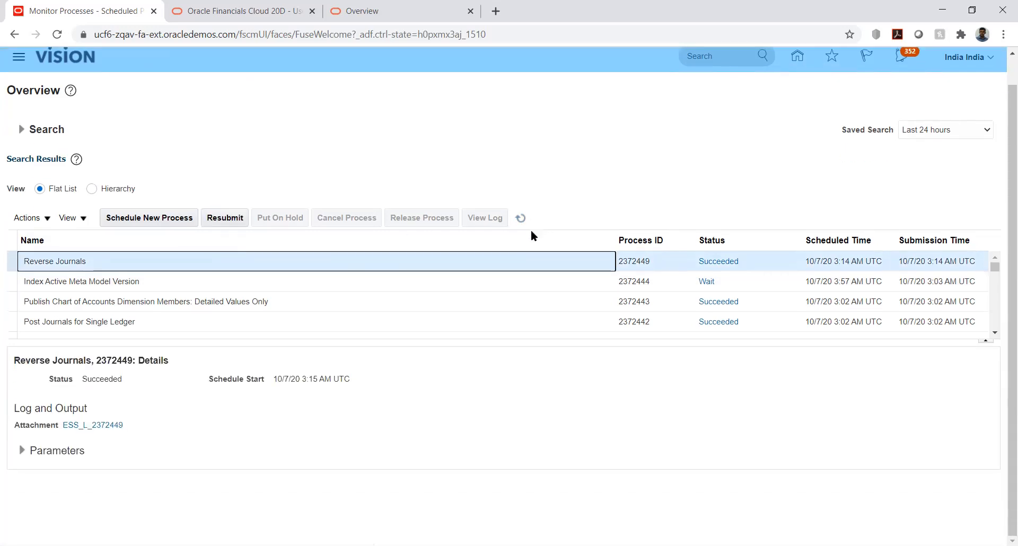
click(101, 425)
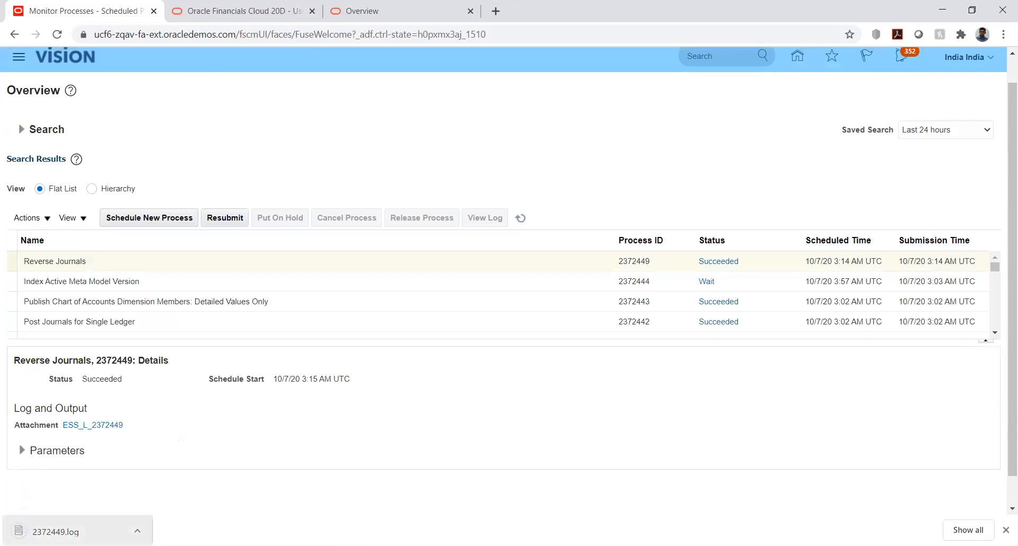
click(74, 531)
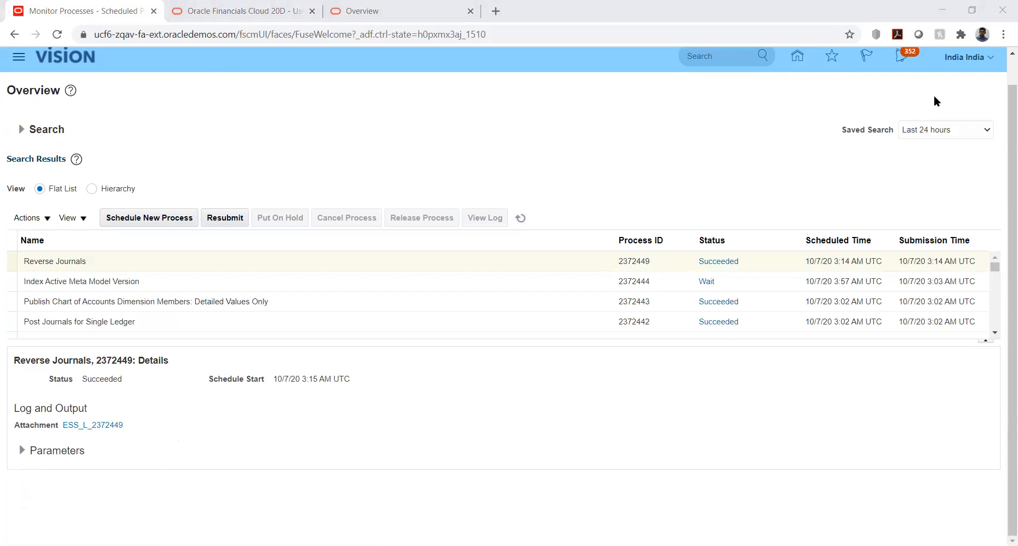
Return to the Journals work area under General Accounting and open the Manage Journals page.
click(797, 56)
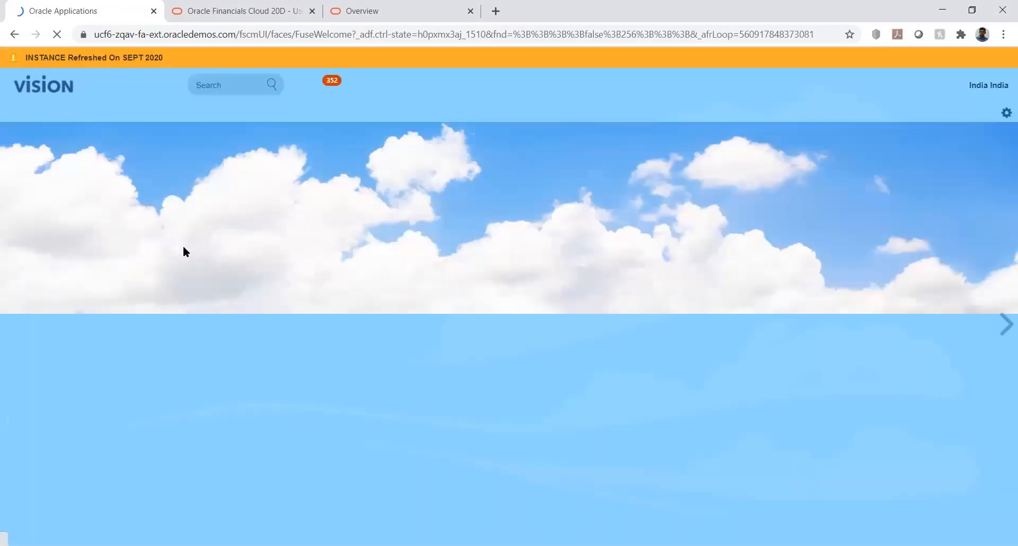
scroll(132, 307, down, 7)
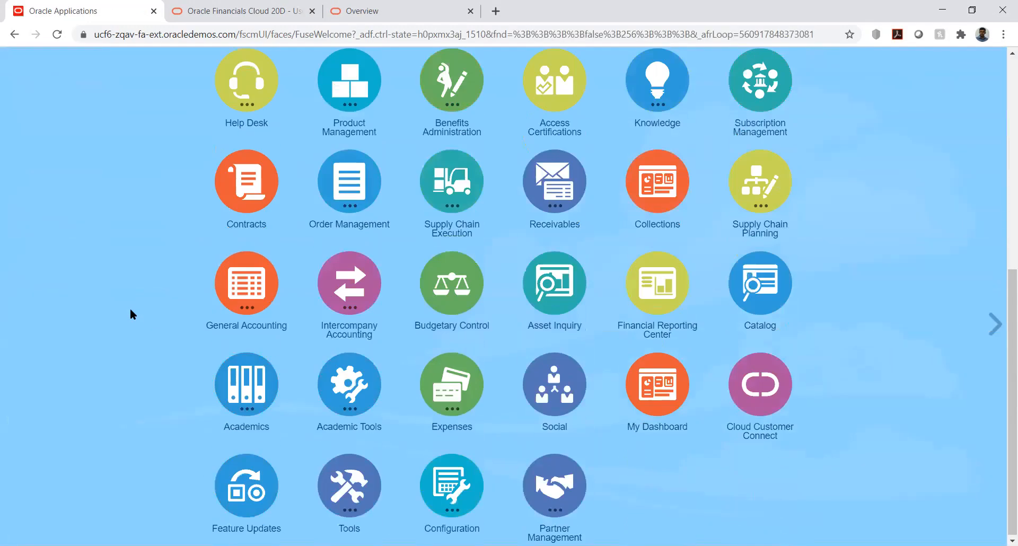
click(245, 287)
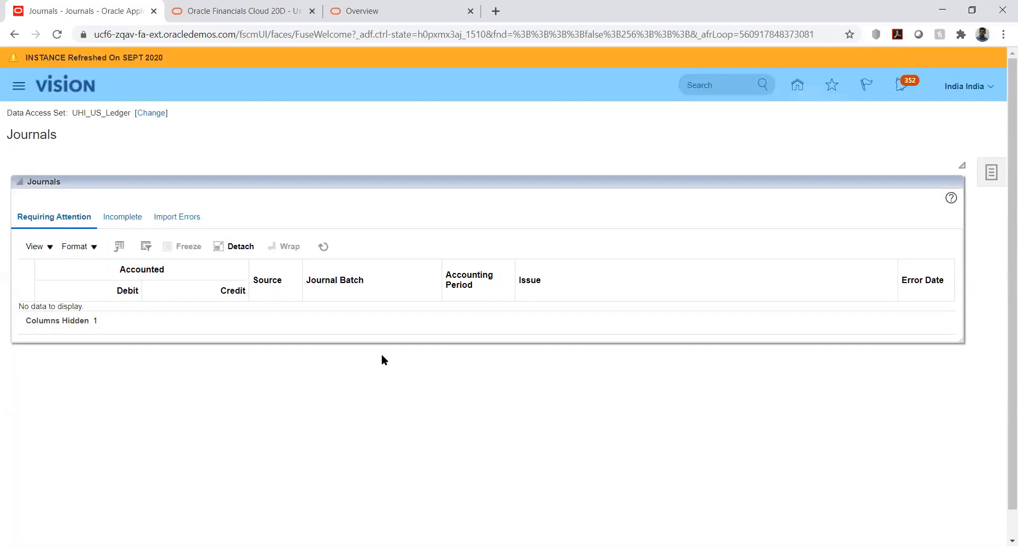
click(991, 173)
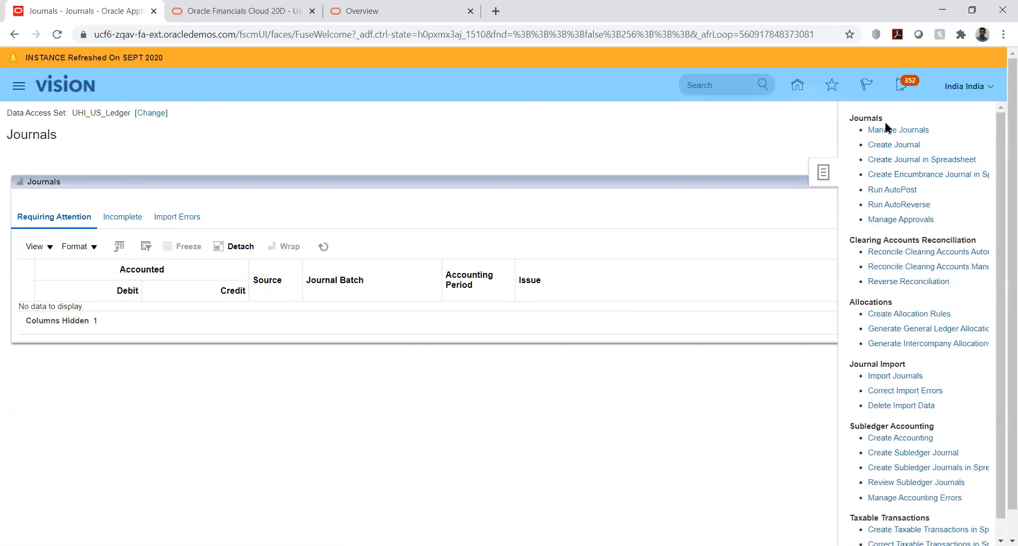
click(893, 129)
Search the Oct-20 accounting period again for journals whose name starts with Manual JV.
click(444, 206)
text(Manual JV)
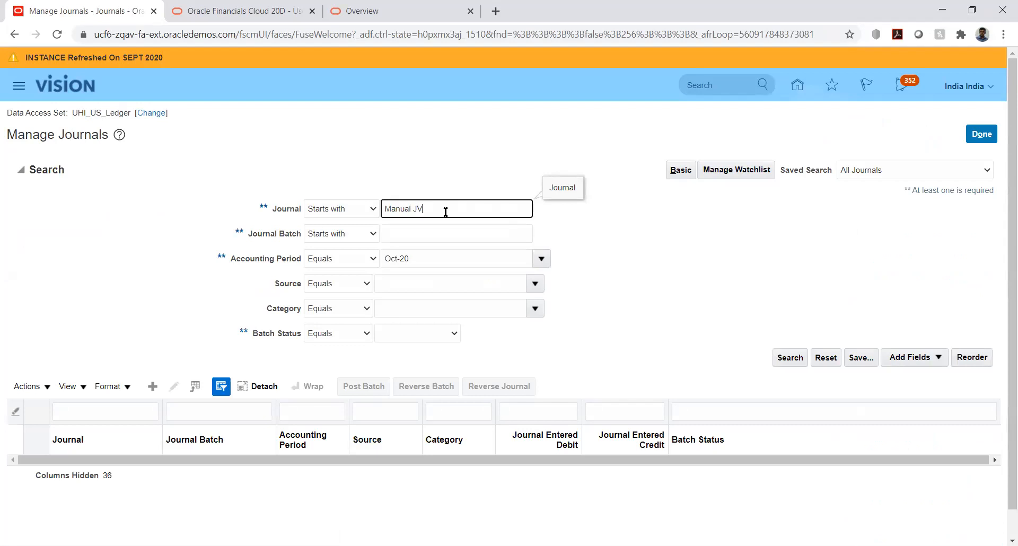
key(Return)
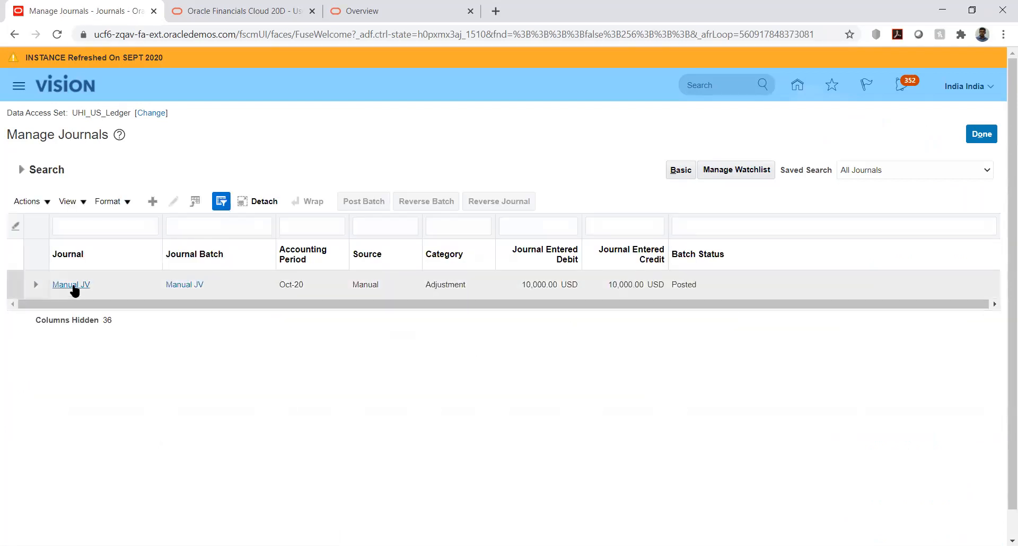
Open the Manual JV journal and check which batch actions are available for it.
click(100, 281)
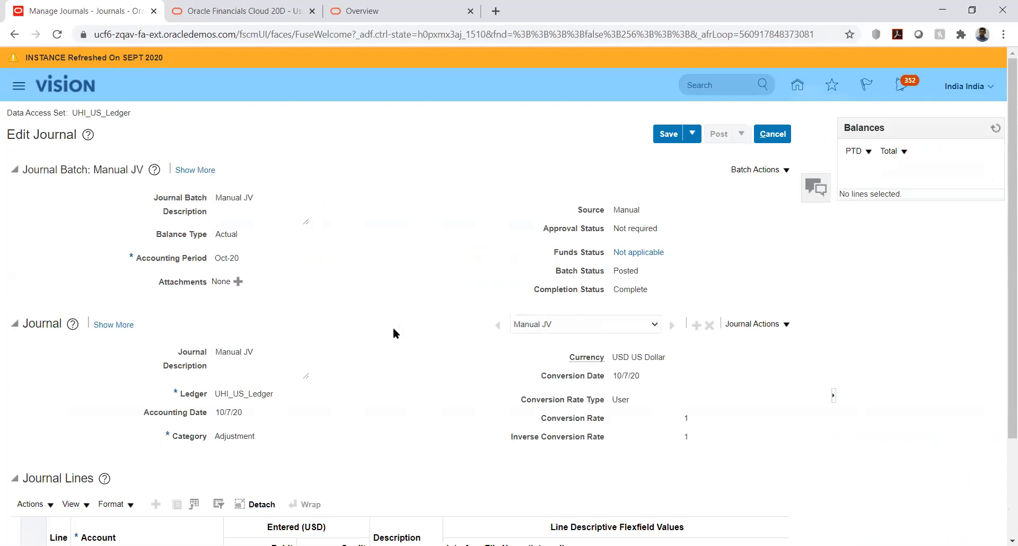
click(769, 170)
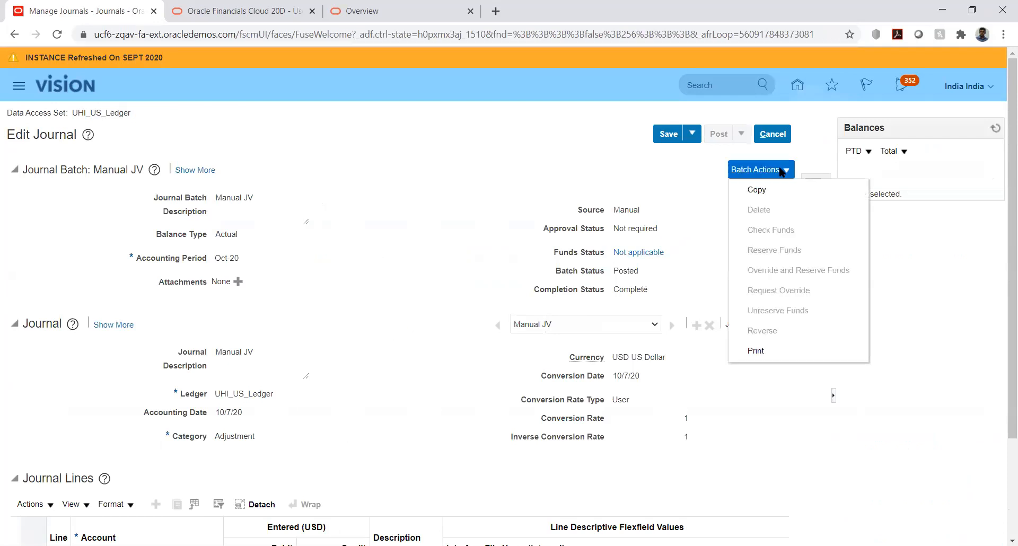
click(660, 186)
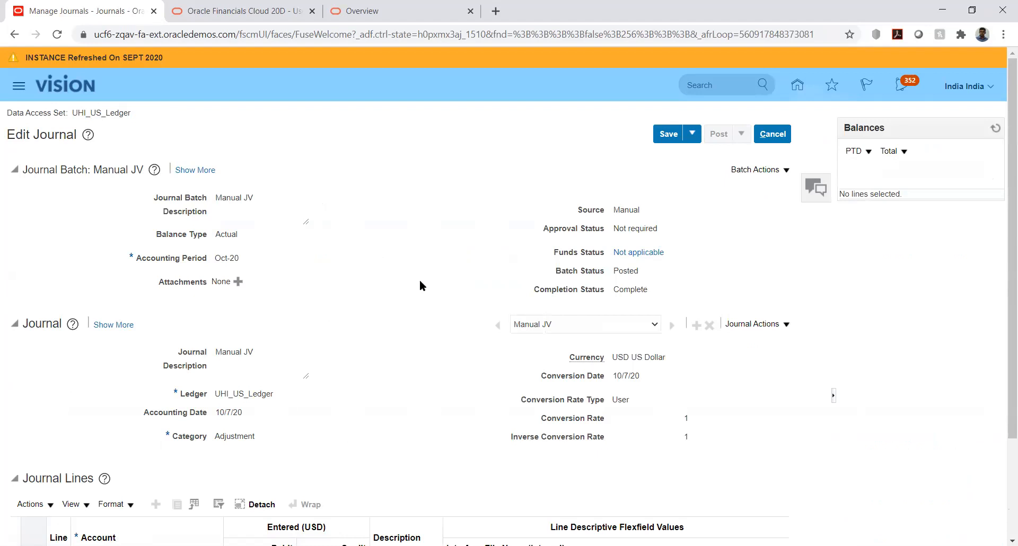
Show the journal's reversal details and select the full name of its reversal journal.
scroll(419, 282, down, 3)
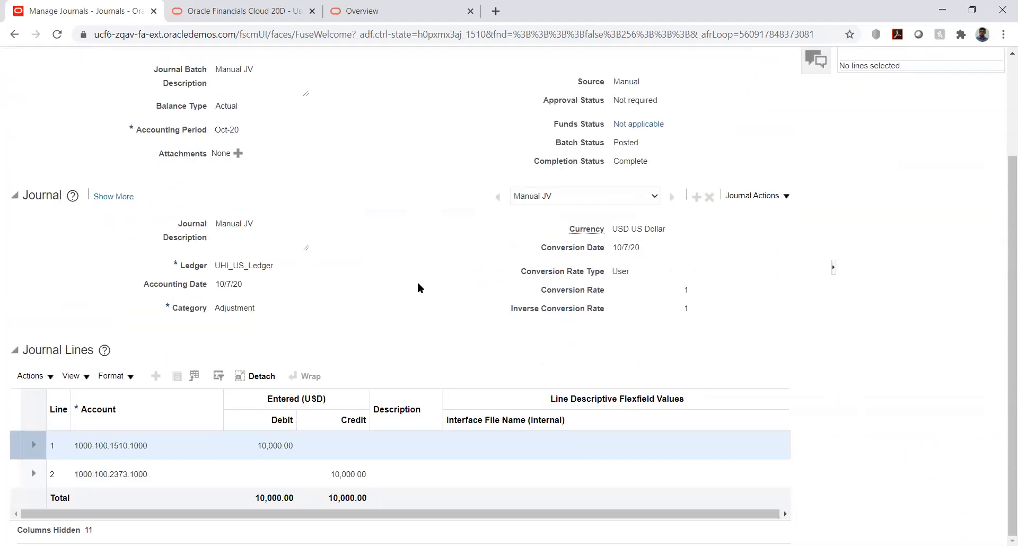
scroll(418, 286, up, 3)
click(118, 326)
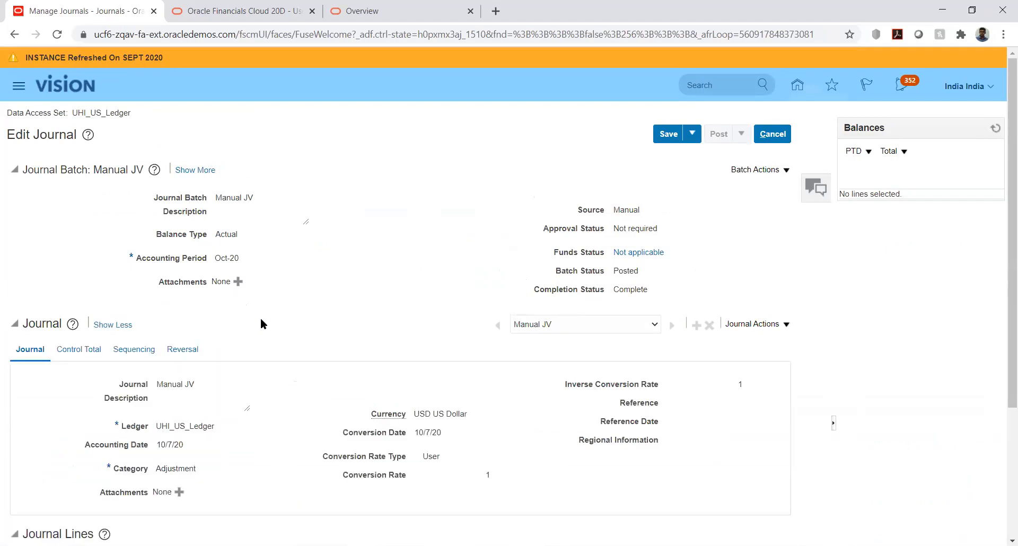
scroll(261, 323, down, 4)
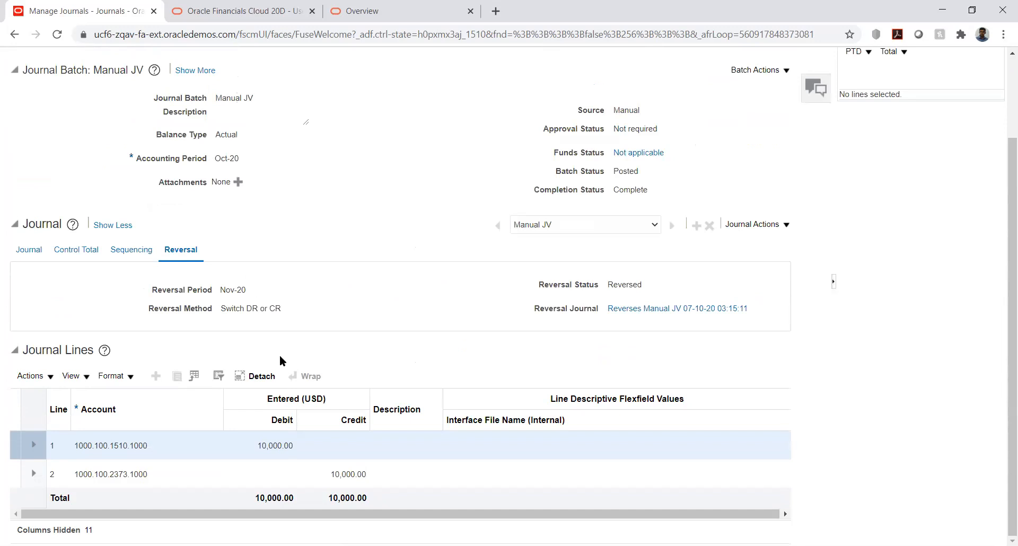
drag(753, 307, 612, 312)
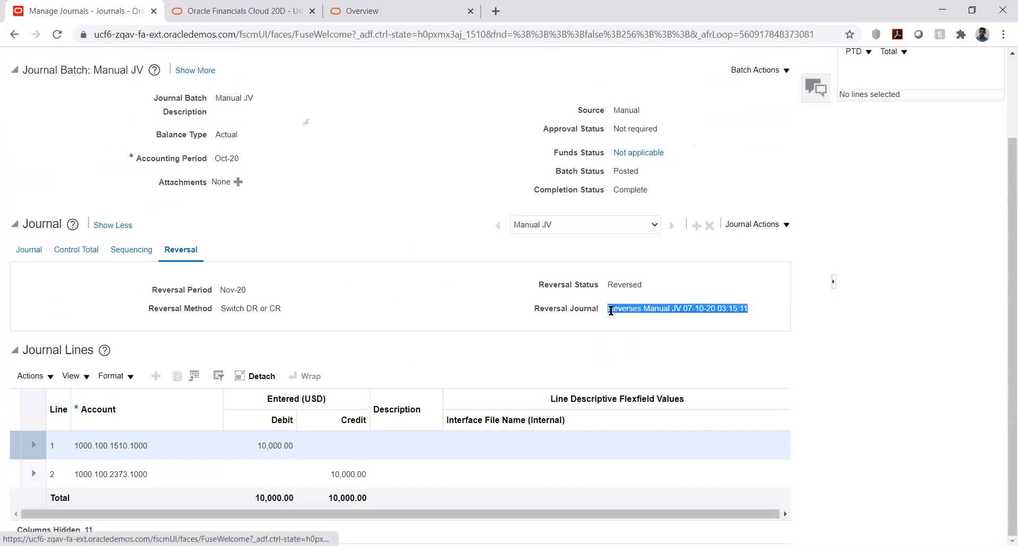
key(shift+Left)
key(ctrl+c)
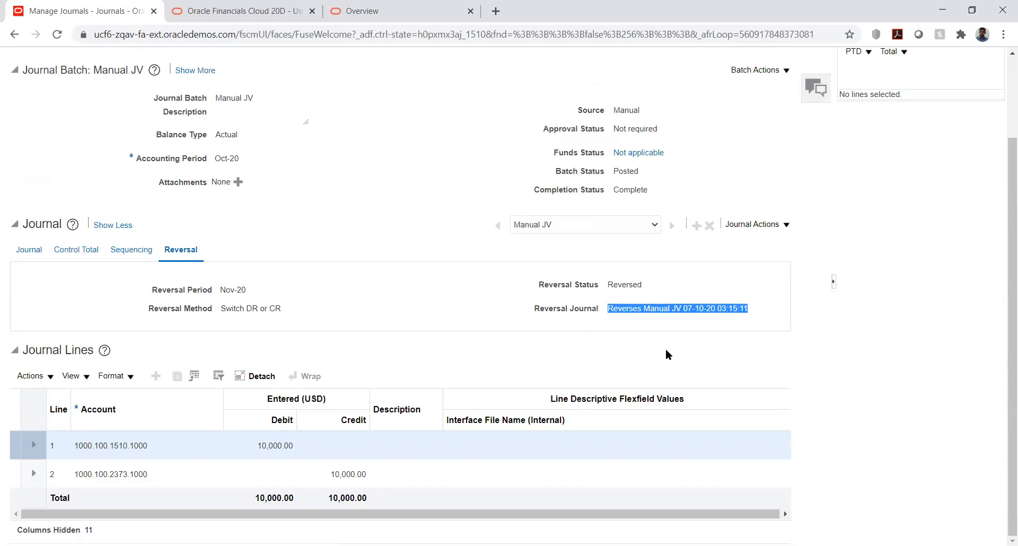
Save and close the Manual JV journal.
scroll(890, 235, up, 2)
click(692, 136)
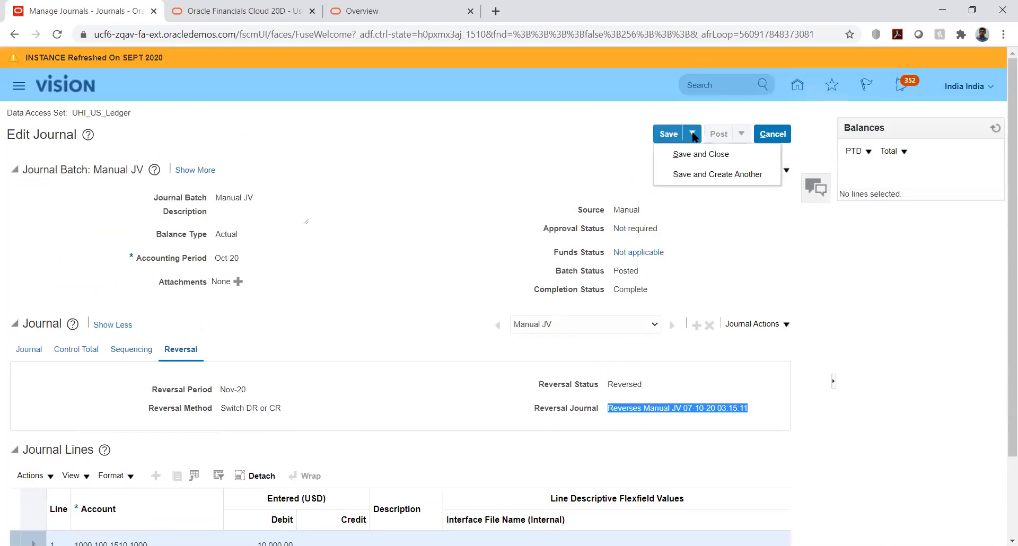
click(688, 152)
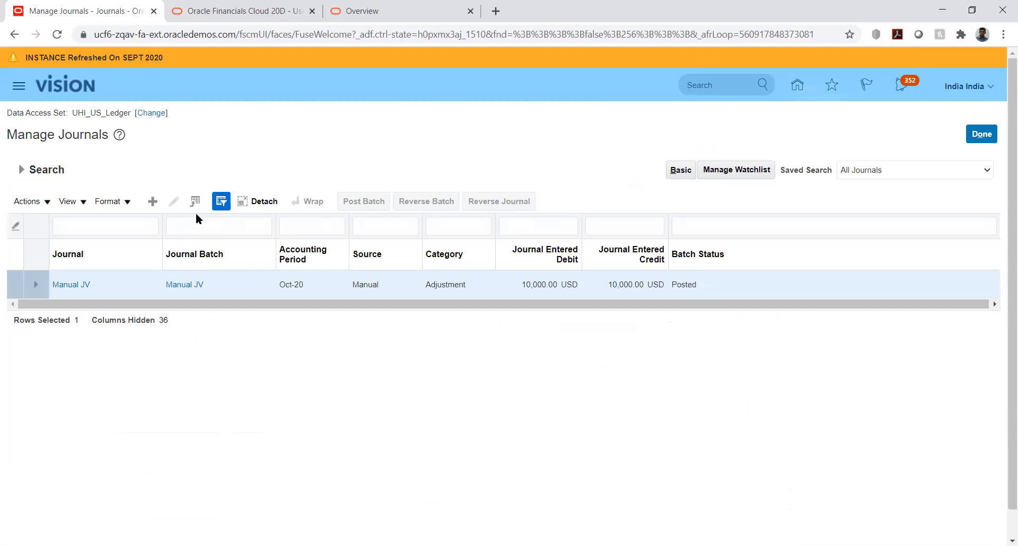
Search the Oct-20 period for journals whose name starts with Reverses Manual JV 07-10-20 03:15:11.
click(20, 170)
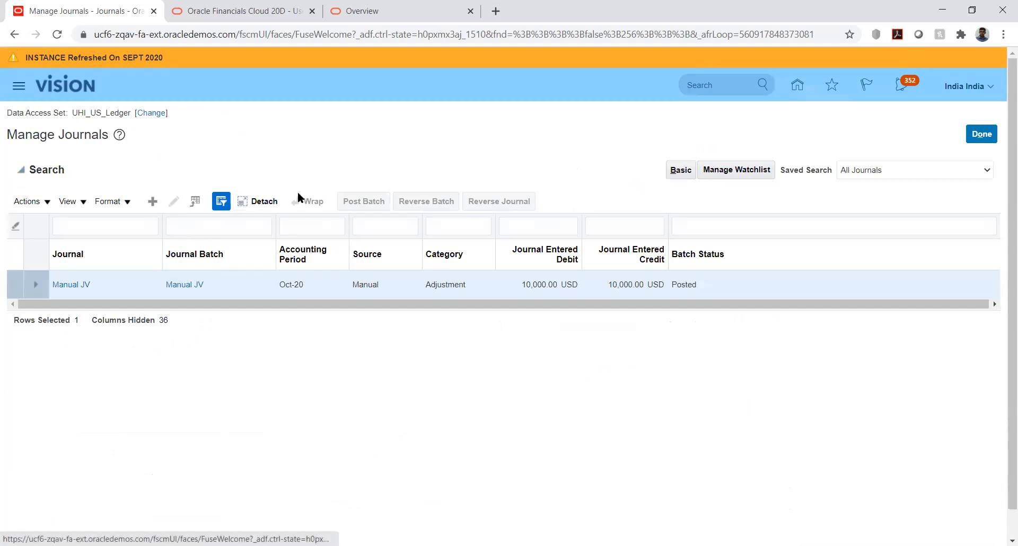
triple_click(478, 203)
key(BackSpace)
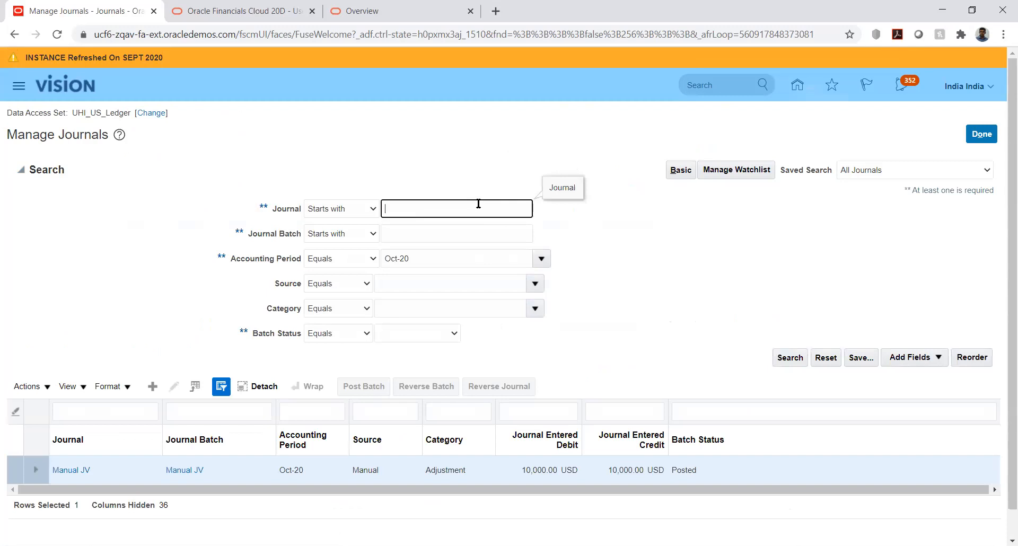
key(ctrl+v)
click(789, 356)
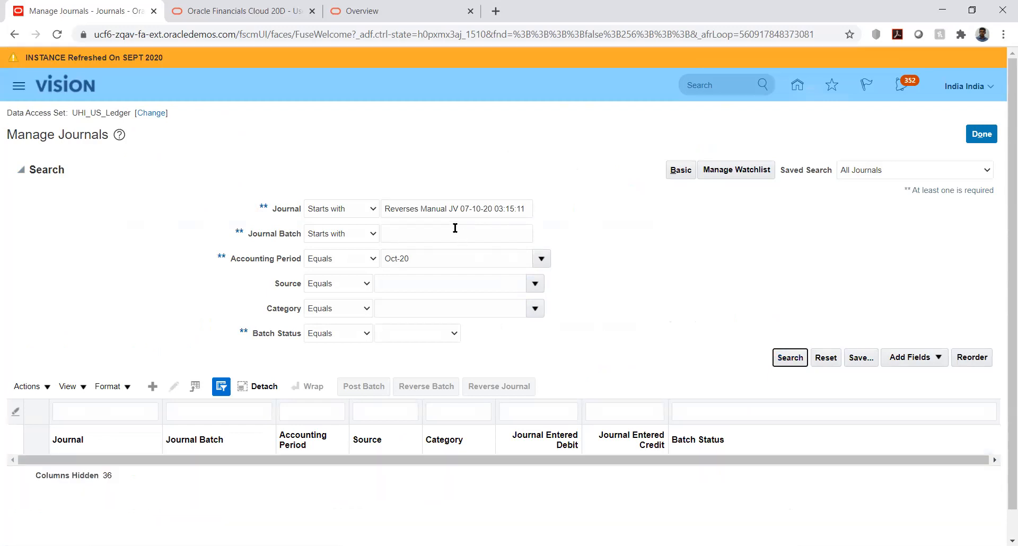
Clear the journal name and search Oct-20 for journal batches starting with Reverses Manual JV 07-10-20 03:15:11.
triple_click(444, 205)
key(ctrl+c)
key(BackSpace)
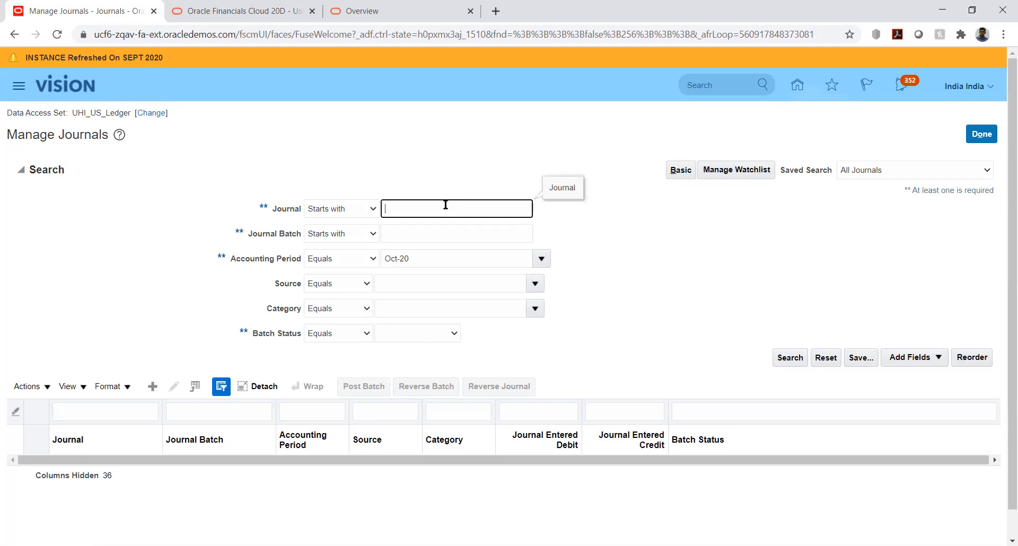
click(430, 232)
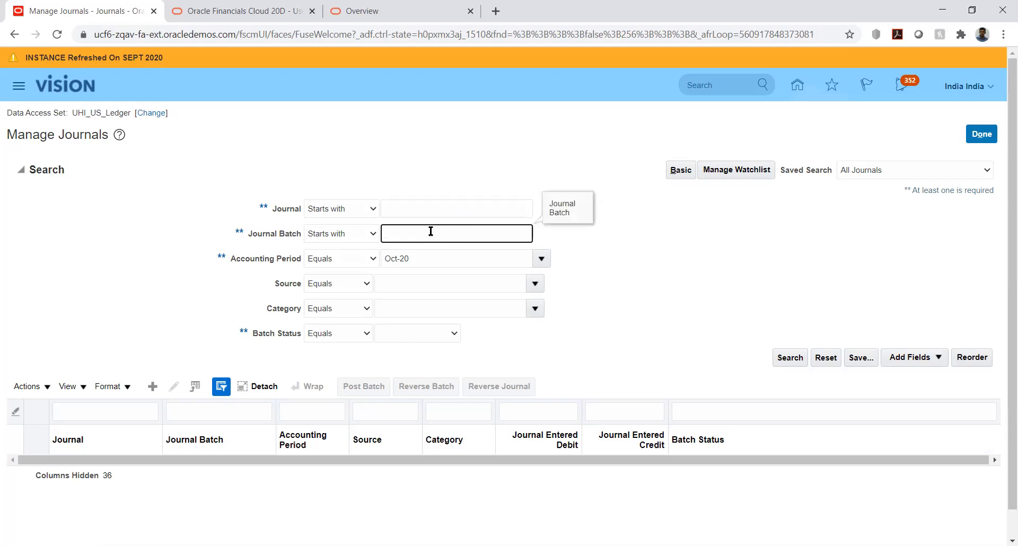
key(ctrl+v)
click(788, 358)
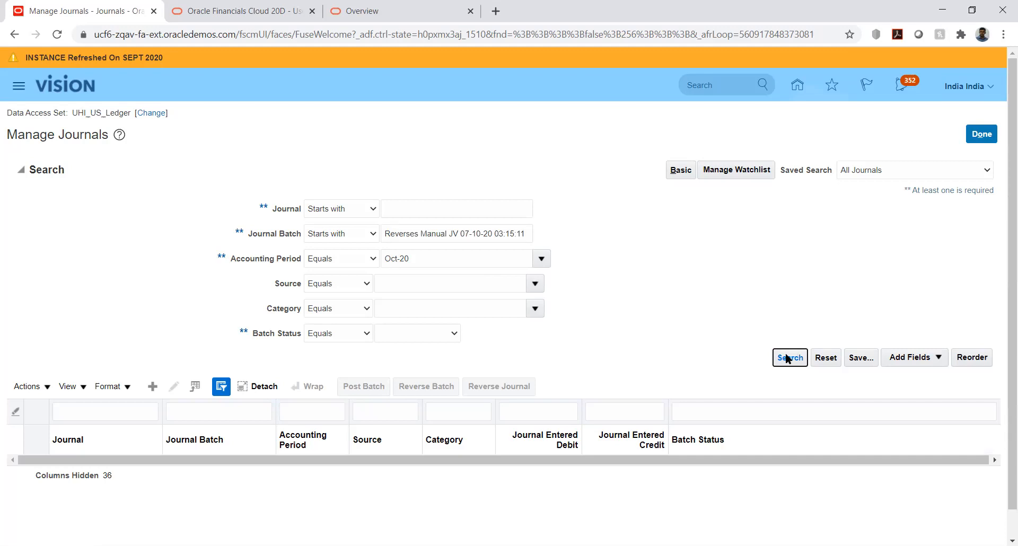
Remove the accounting period criterion and repeat the search by journal batch name.
click(537, 260)
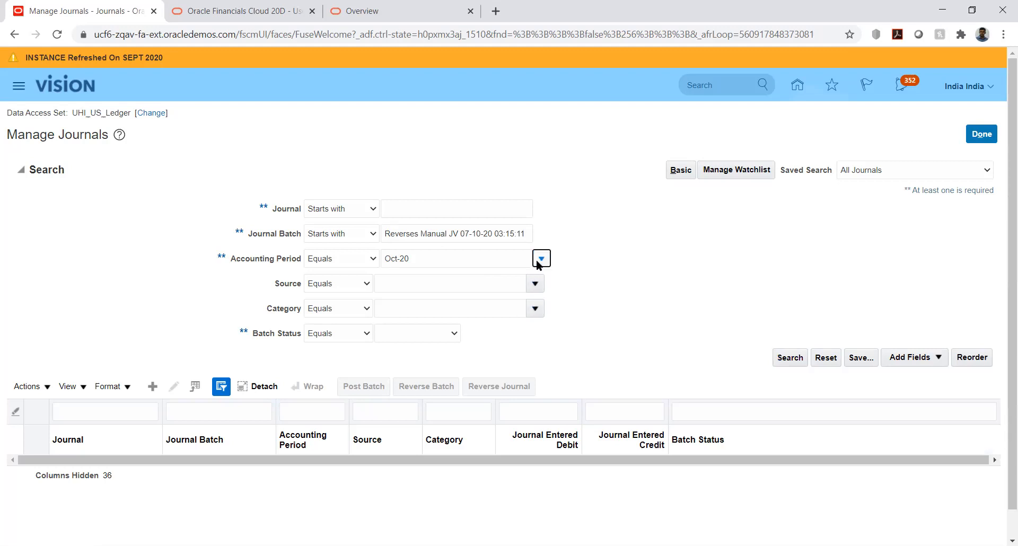
click(459, 255)
key(BackSpace)
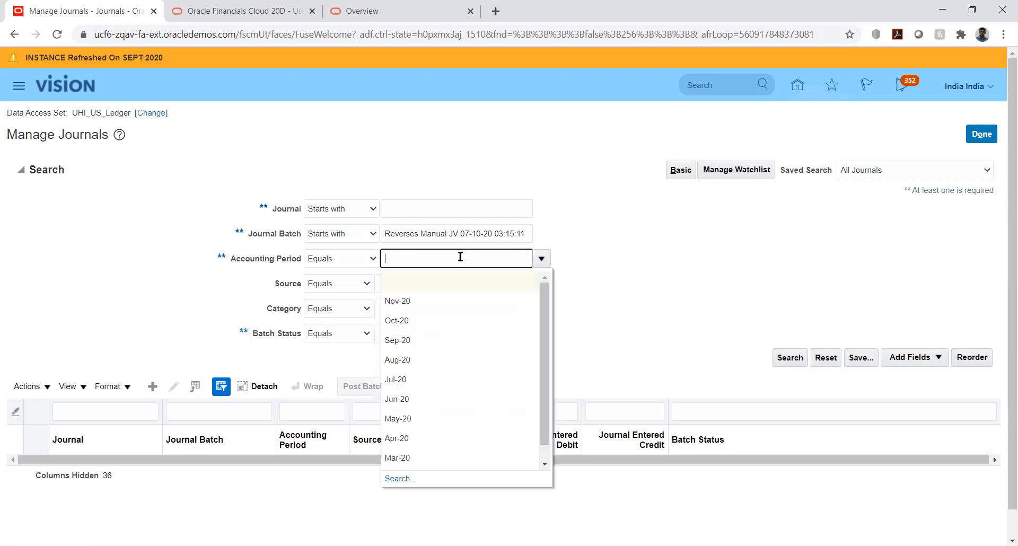
click(700, 255)
click(788, 359)
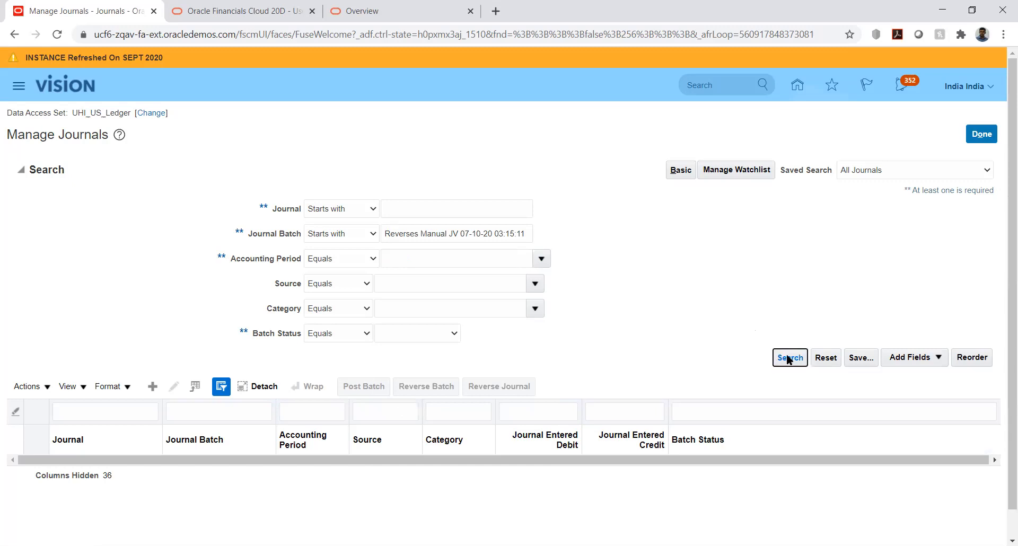
Clear the batch name and search by journal name for Reverses Manual JV 07-10-20 03:15:11, without an accounting period.
click(459, 233)
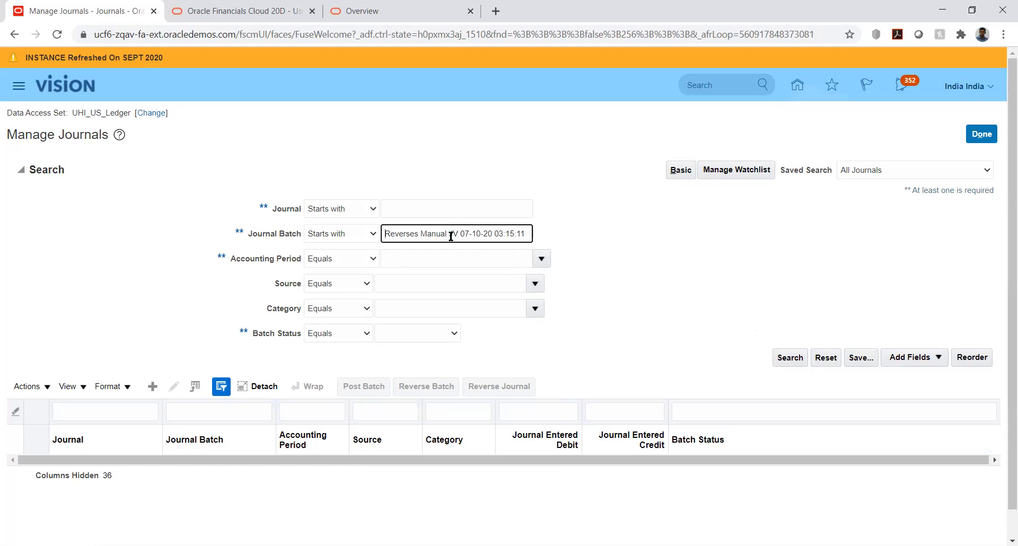
triple_click(451, 234)
key(ctrl+c)
key(BackSpace)
click(438, 212)
key(ctrl+v)
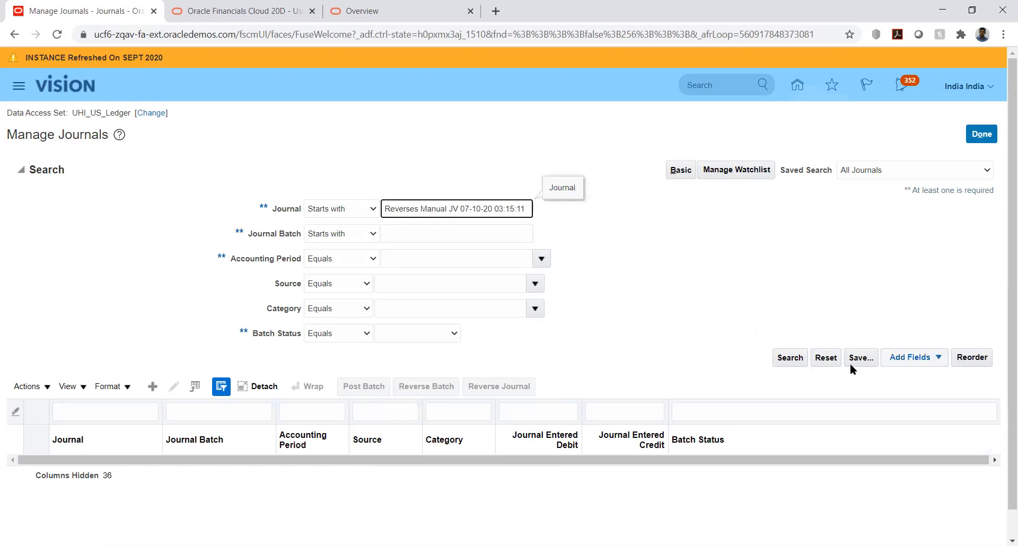
click(793, 356)
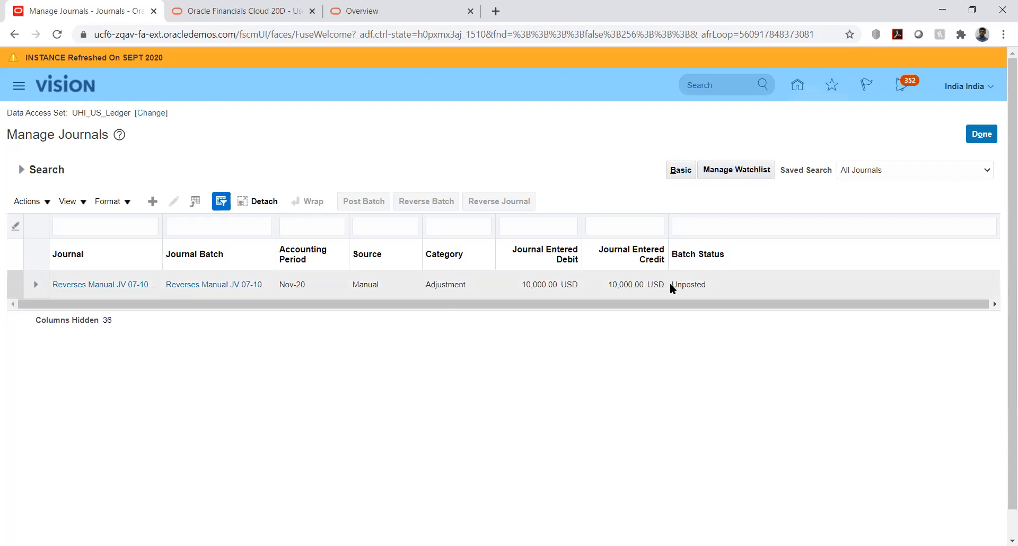
Open the reversal journal, save it, and review its header and journal lines before returning to the journal list.
click(79, 286)
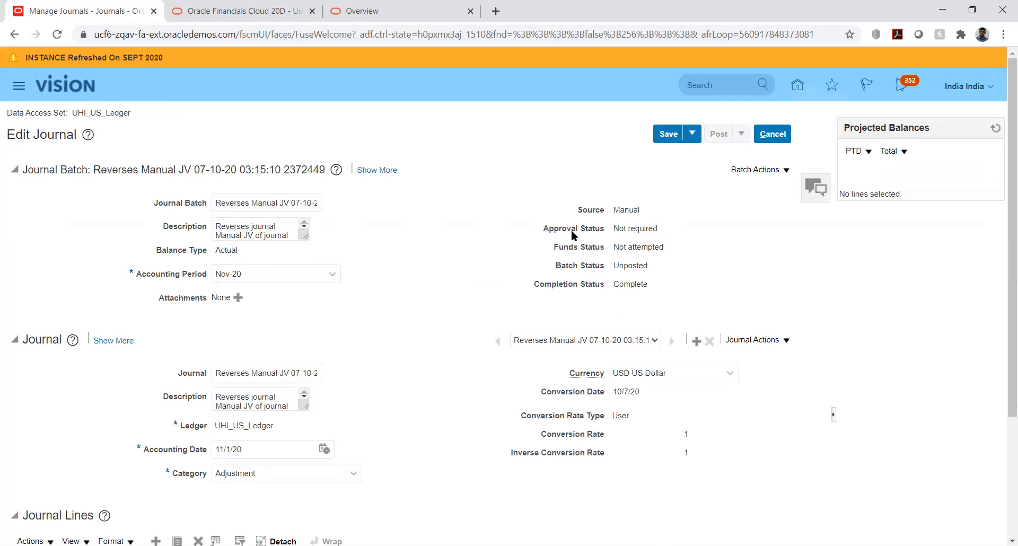
click(671, 134)
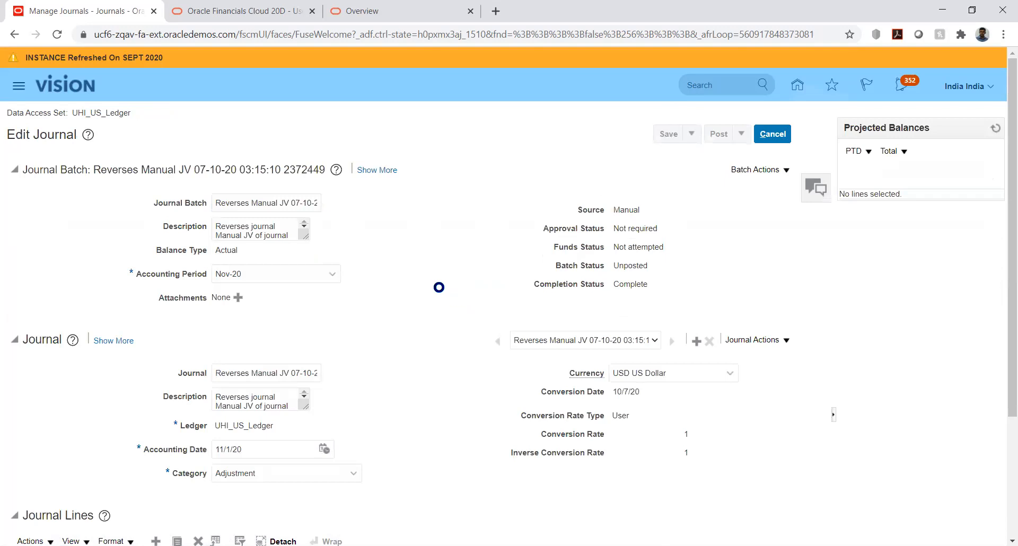
scroll(435, 284, down, 3)
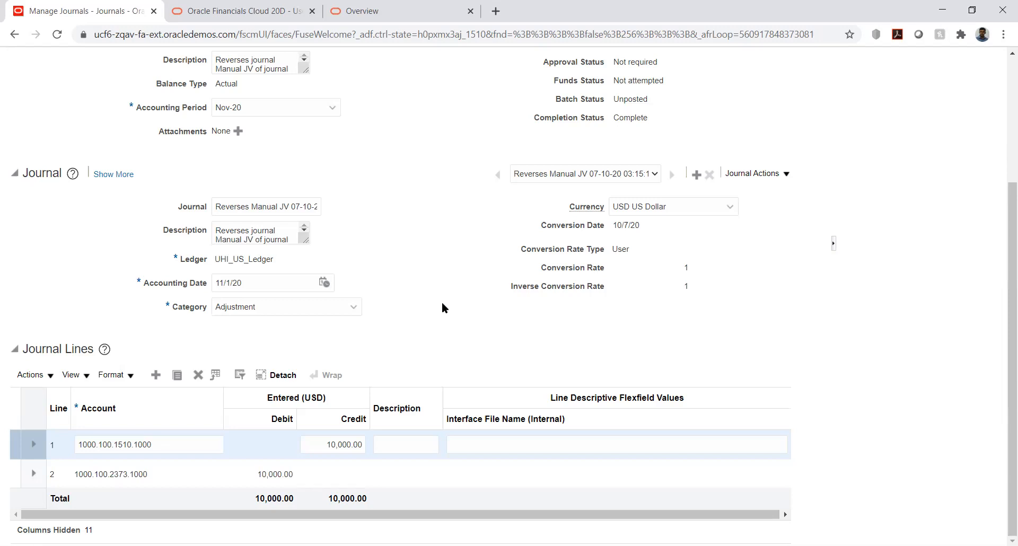
scroll(442, 304, up, 1)
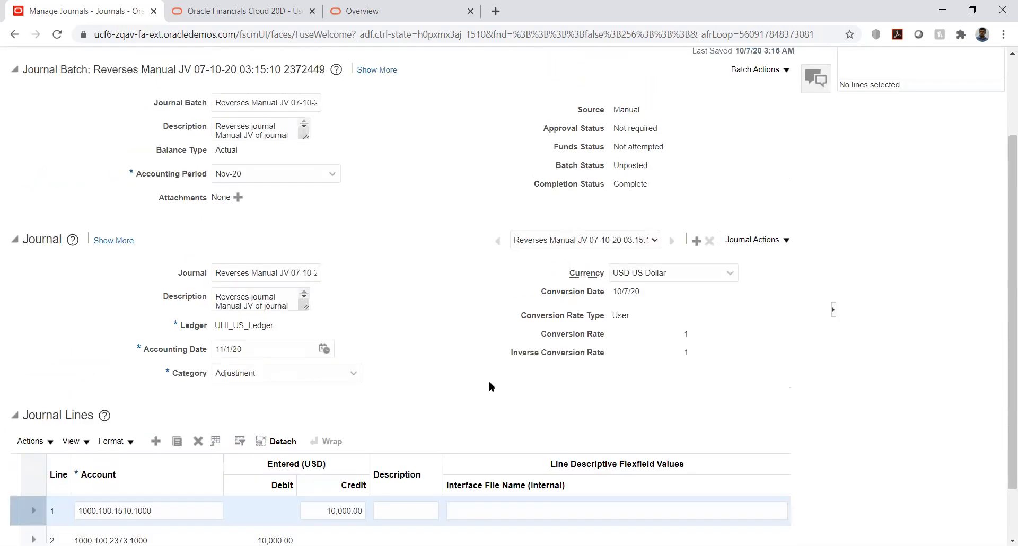
scroll(421, 309, up, 1)
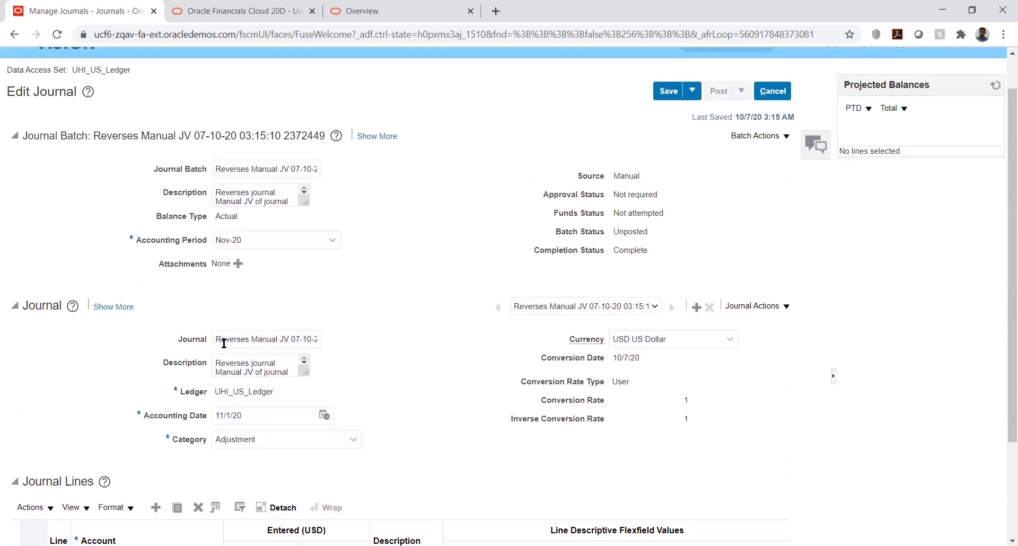
click(772, 90)
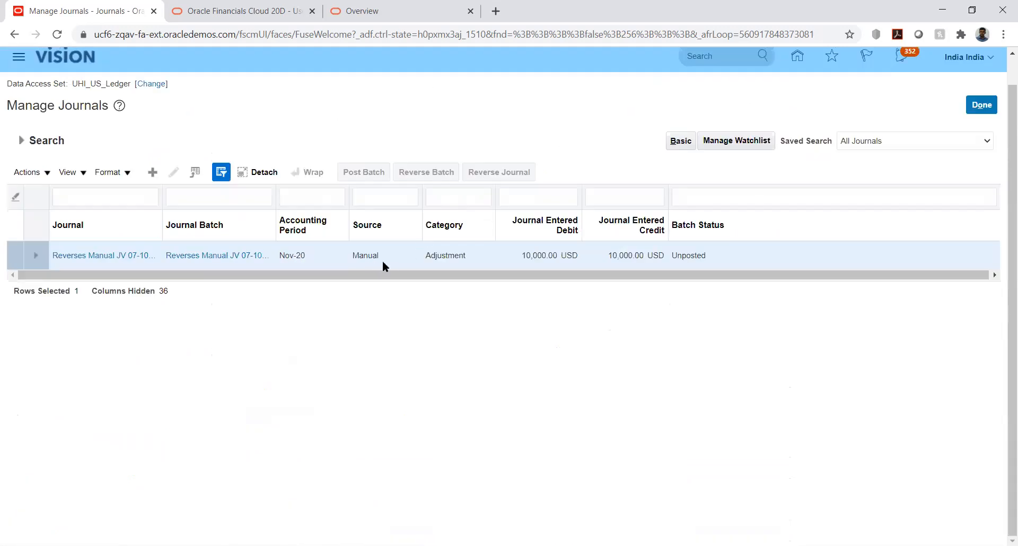
Search for journals whose name starts with Manual JV, without an accounting period.
click(21, 141)
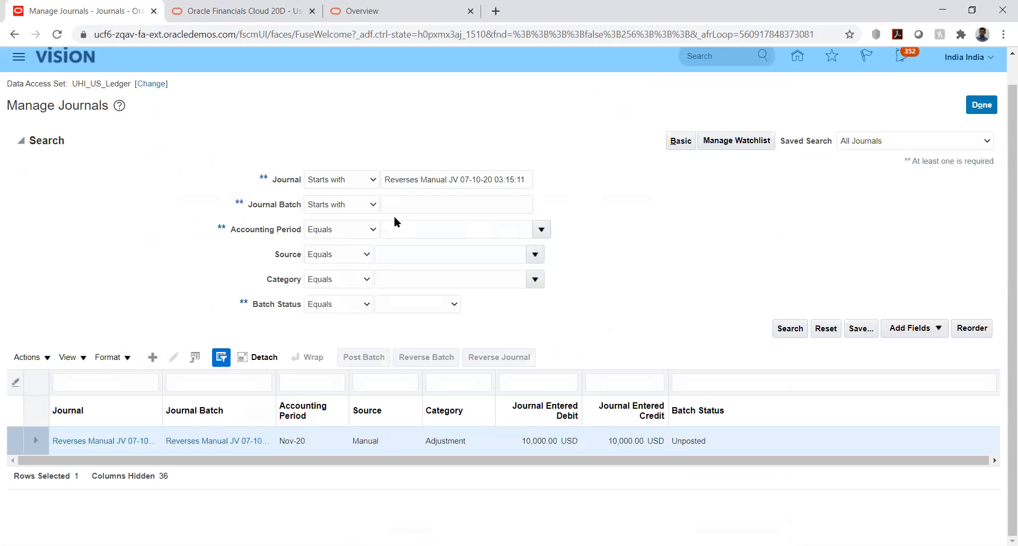
triple_click(498, 177)
key(ctrl+c)
key(BackSpace)
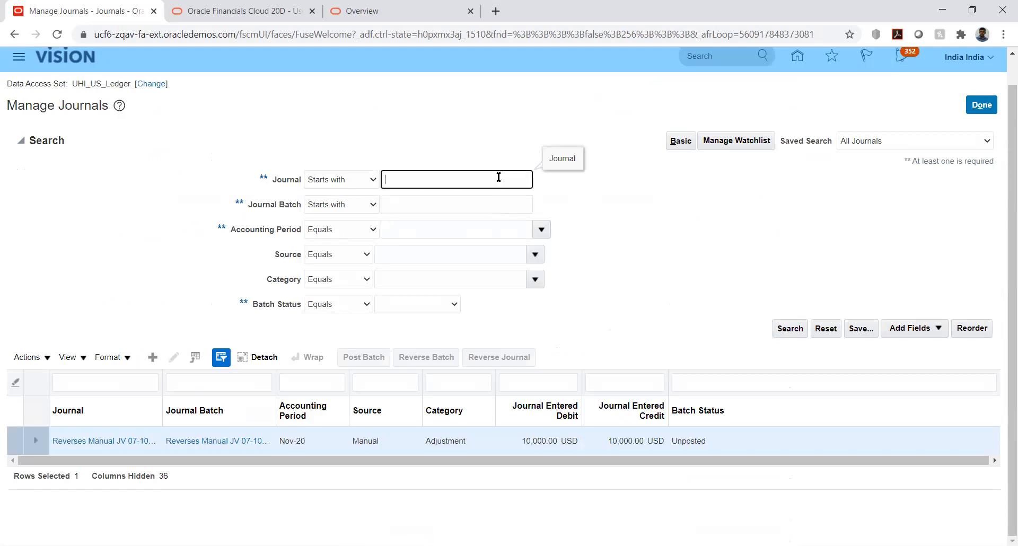
text(Manual JV)
key(Return)
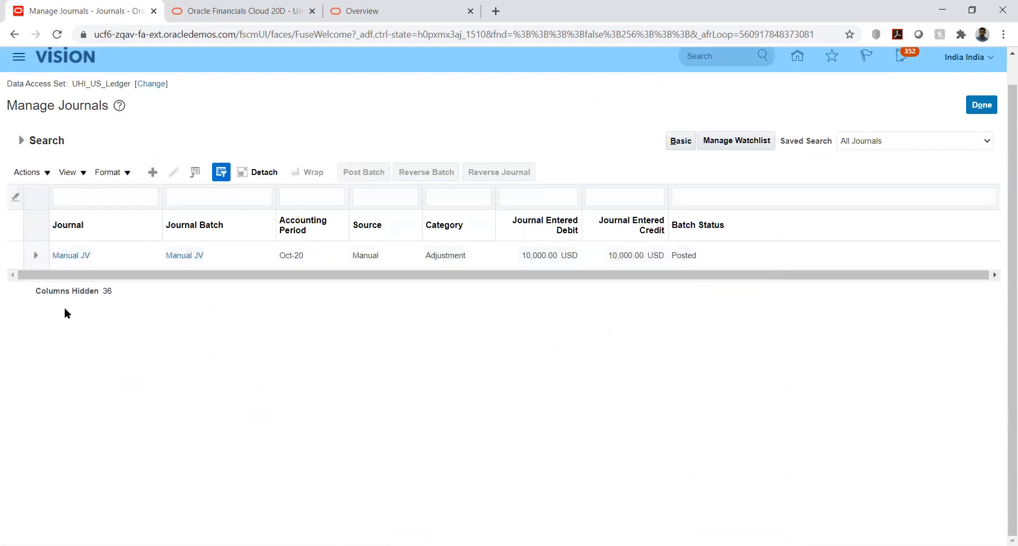
Open the Manual JV journal, check its reversal status in the additional journal details, and save and close it.
click(64, 258)
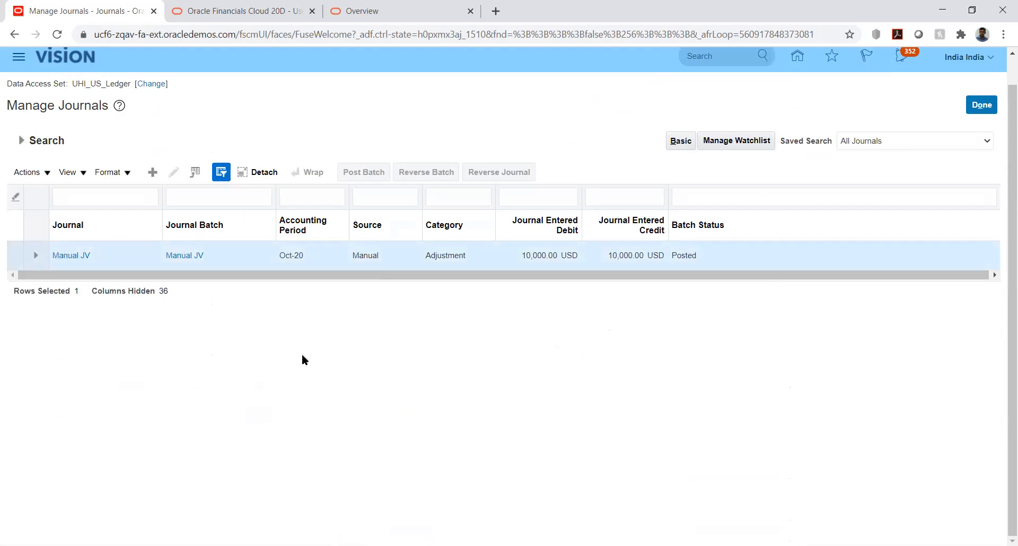
click(59, 260)
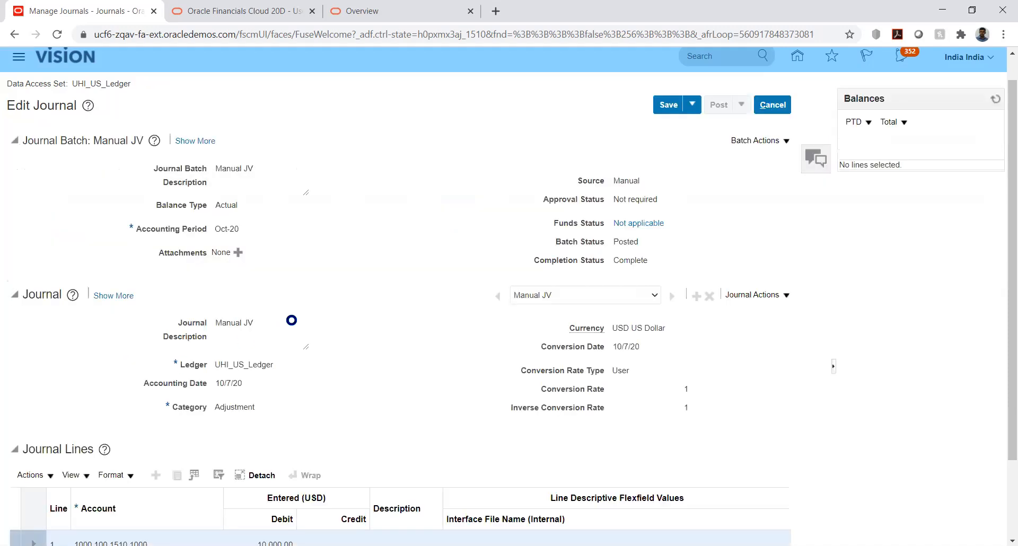
scroll(159, 276, down, 1)
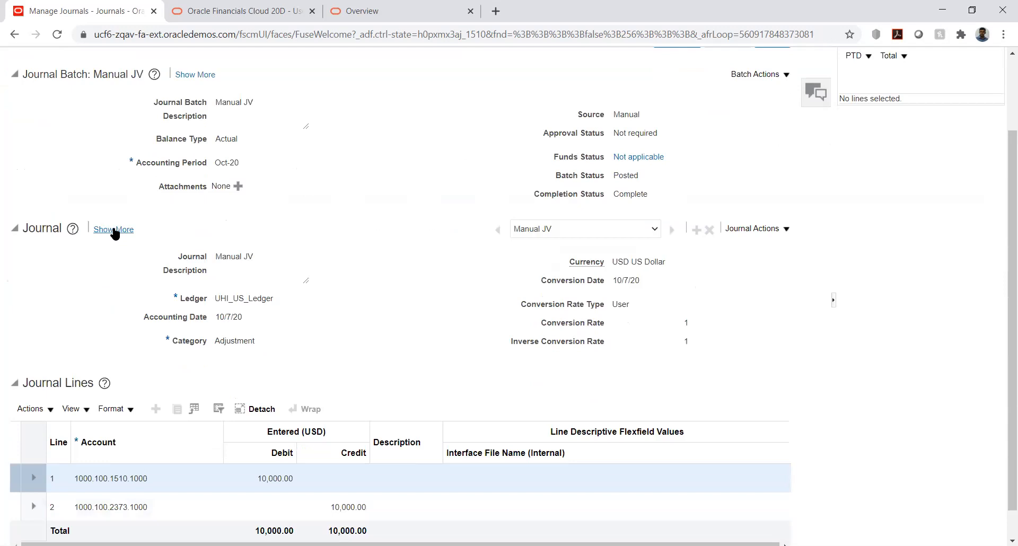
click(113, 228)
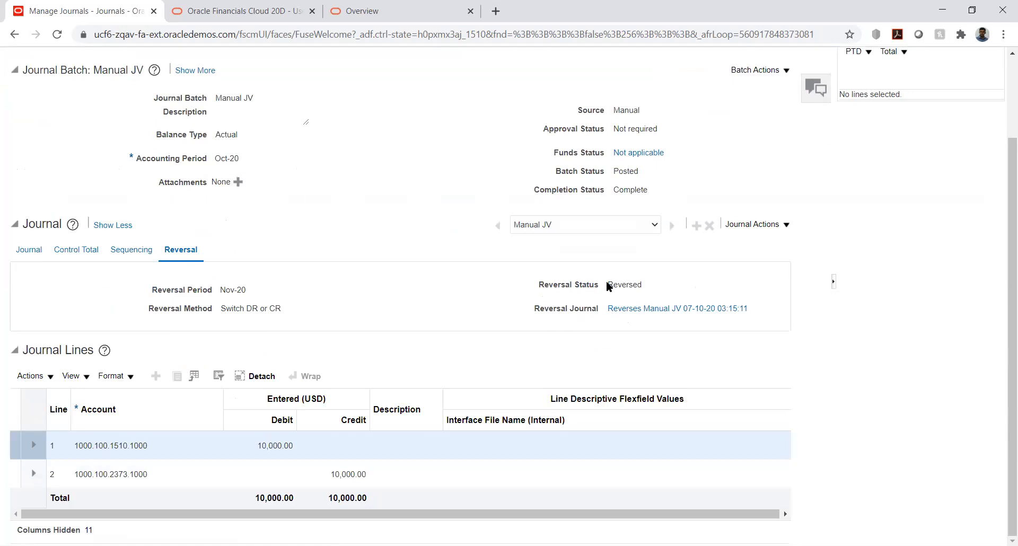
drag(606, 281, 653, 282)
click(436, 350)
scroll(386, 209, up, 3)
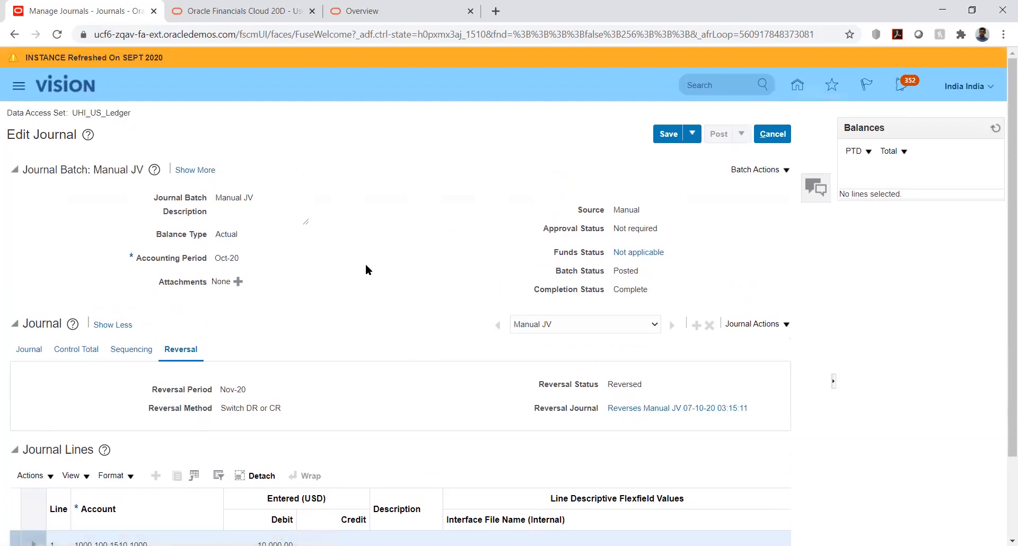
click(692, 134)
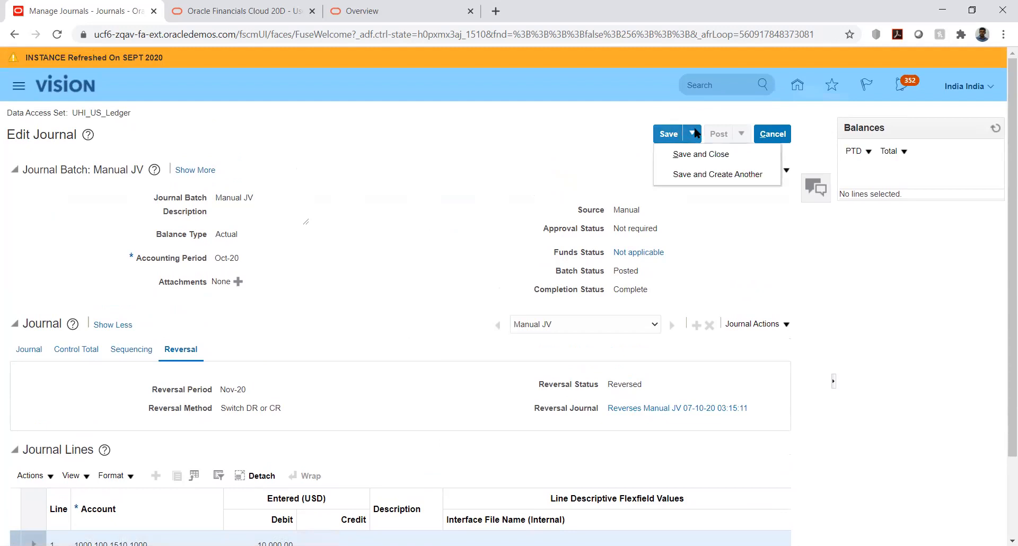
click(678, 157)
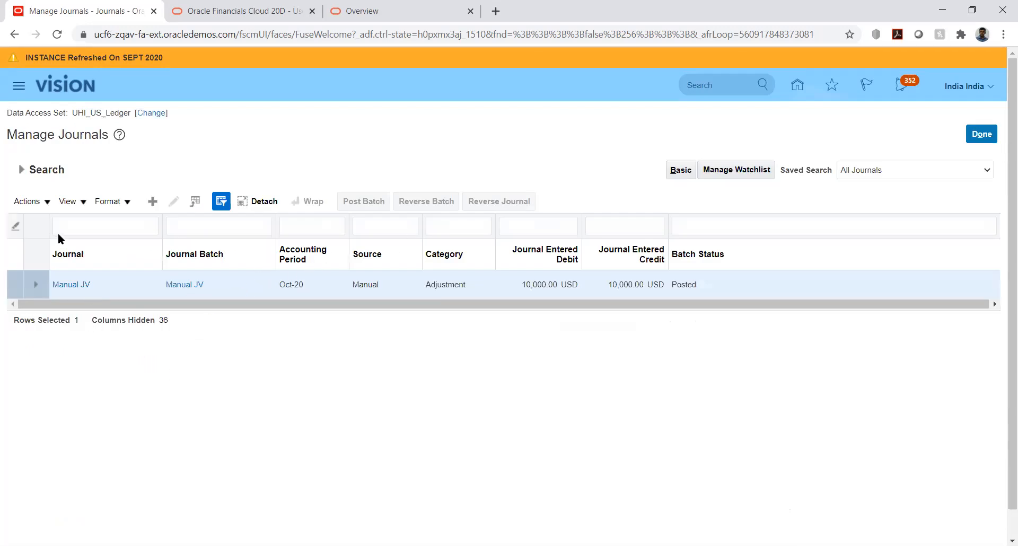
Replace the Manual JV name criterion with Reverses Manual JV 07-10-20 03:15:11 and run the journal search again.
click(21, 172)
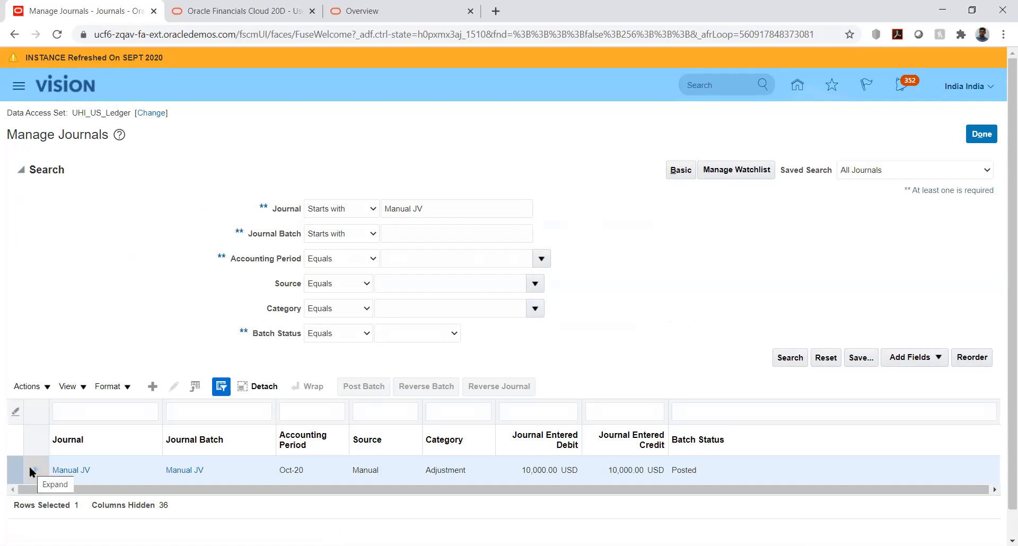
triple_click(444, 212)
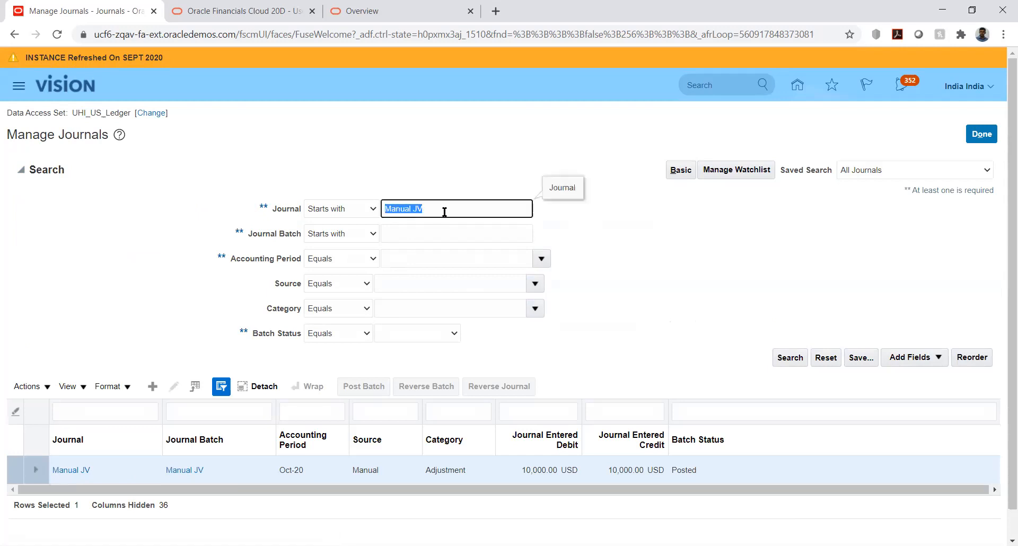
key(BackSpace)
key(ctrl+v)
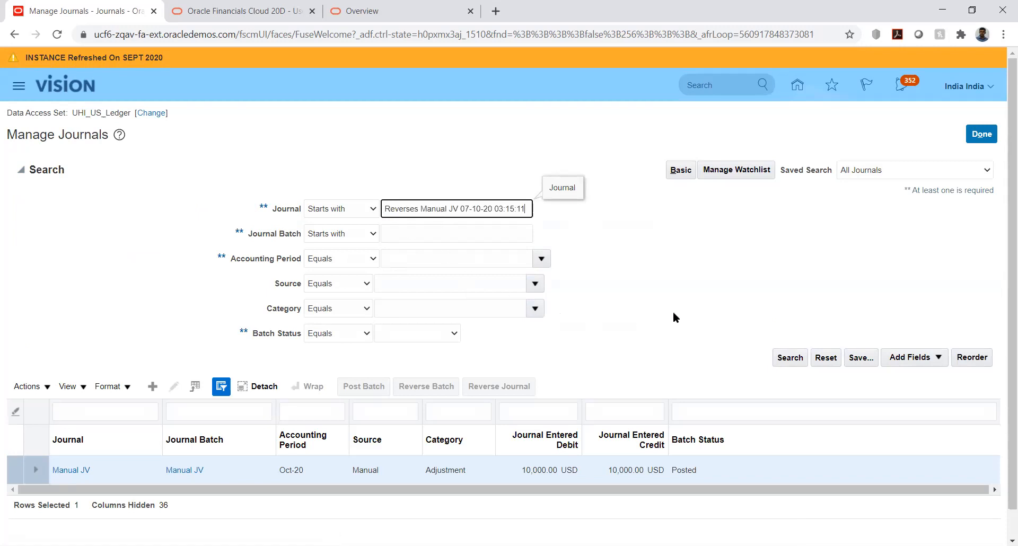
click(788, 358)
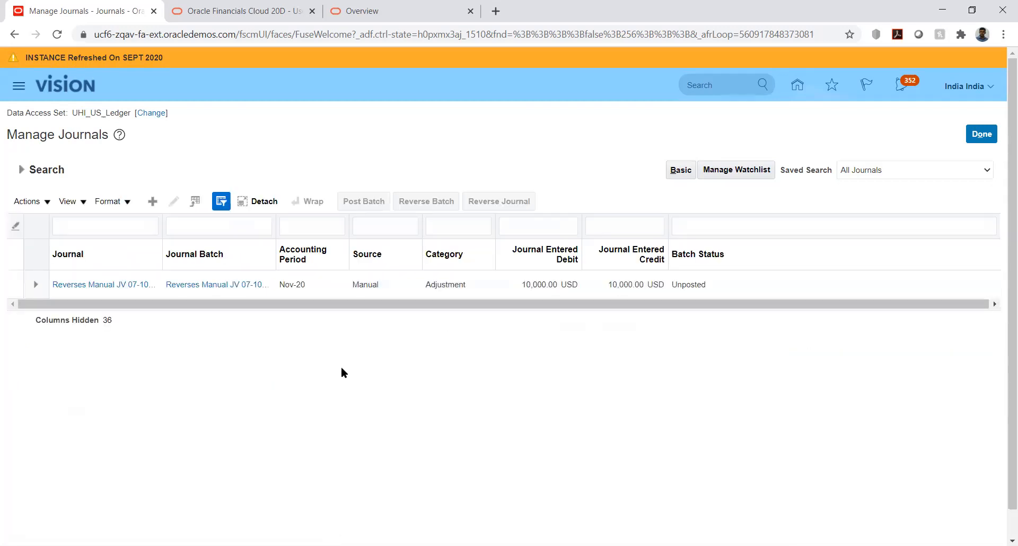
Open the reversal journal from the search results and check which batch actions are available for it.
click(123, 285)
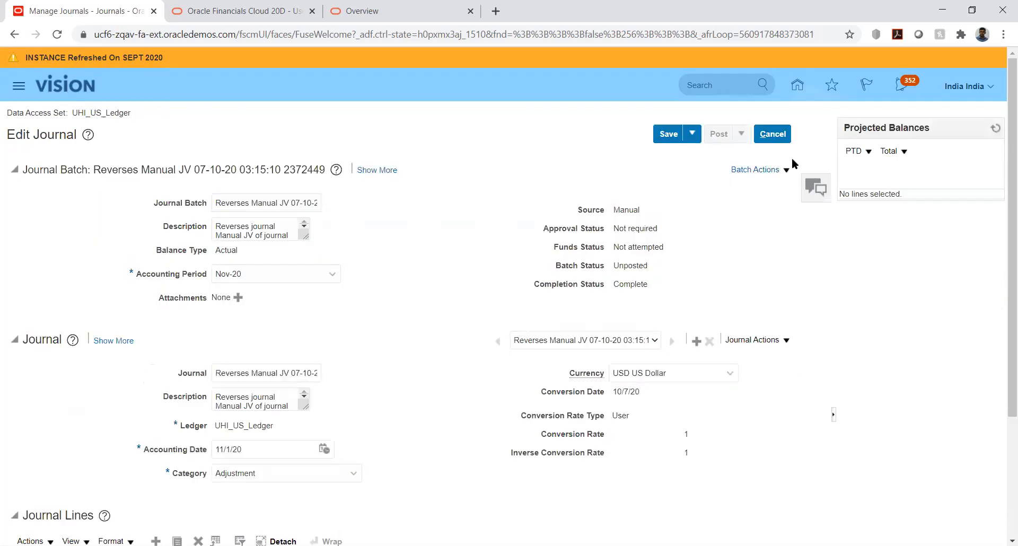
click(782, 170)
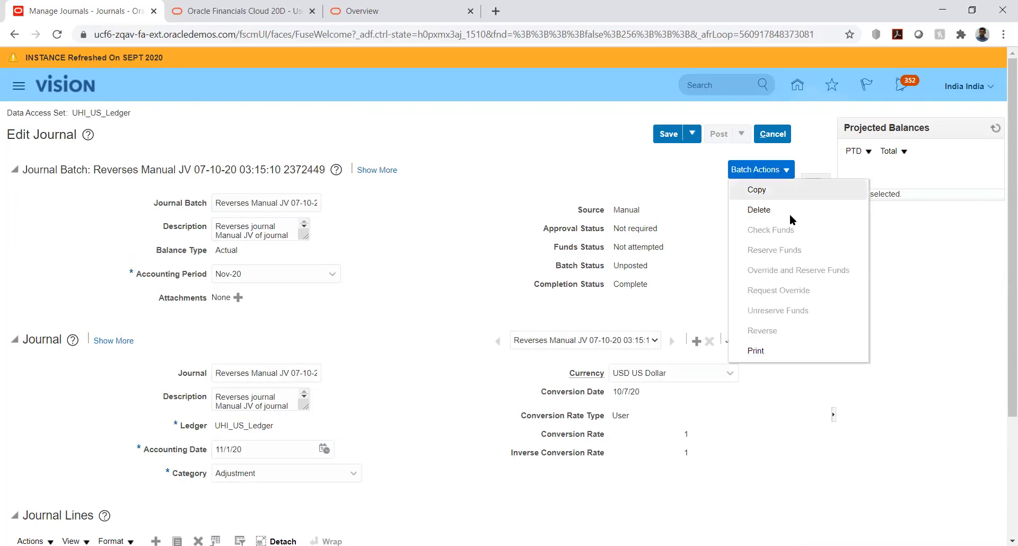
click(707, 268)
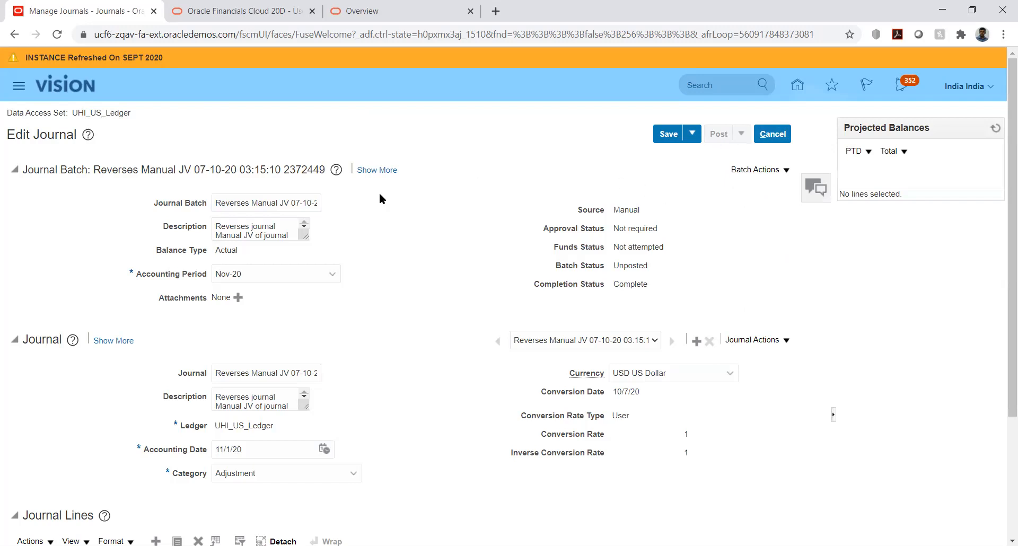
Review the reversal journal's lines, close it without saving, and check which actions the search results offer for it.
scroll(380, 197, down, 3)
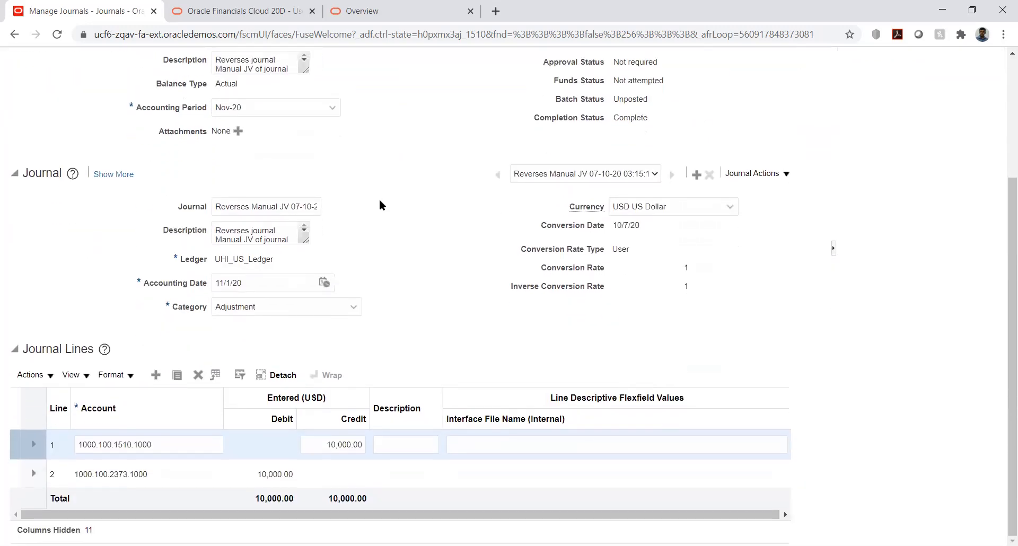
scroll(380, 199, up, 3)
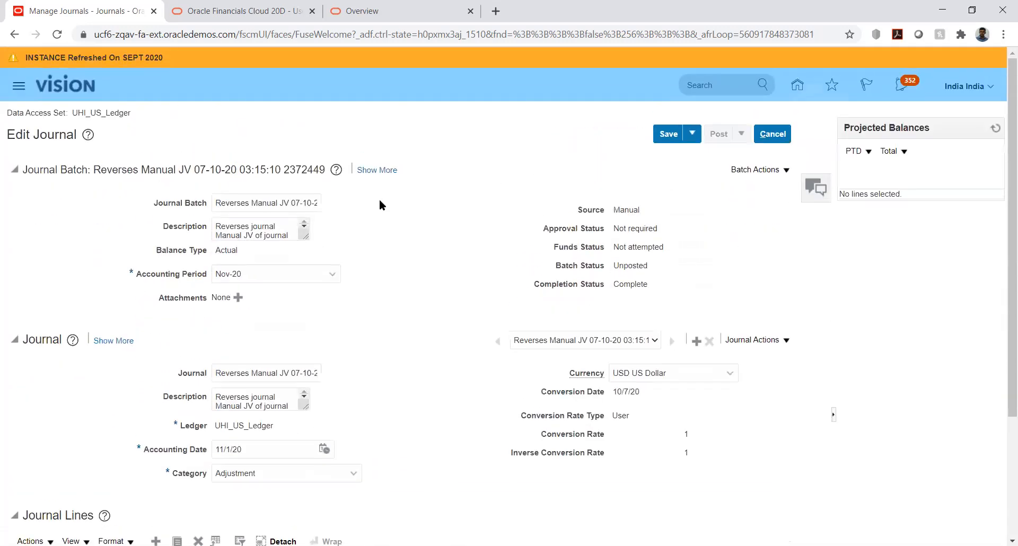
click(777, 134)
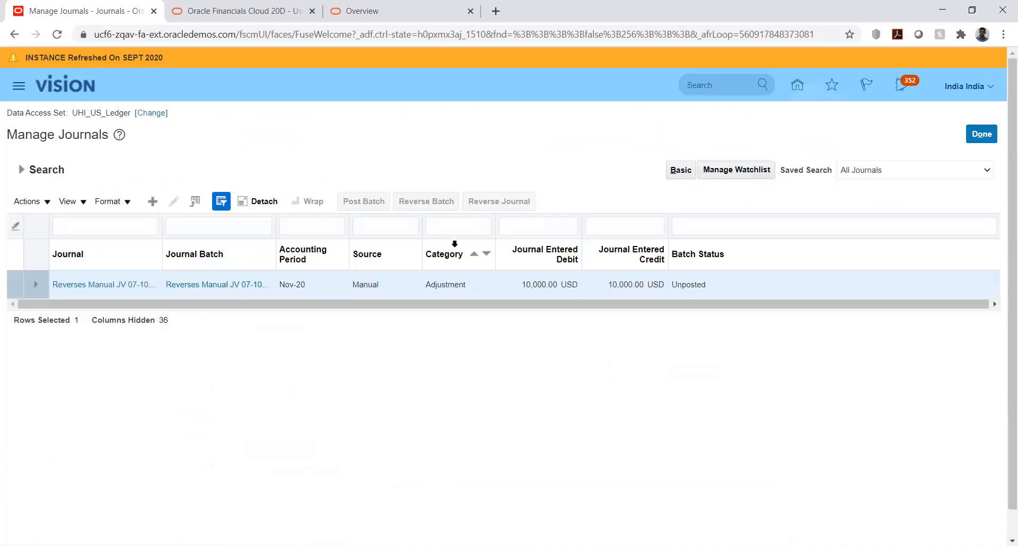
click(49, 201)
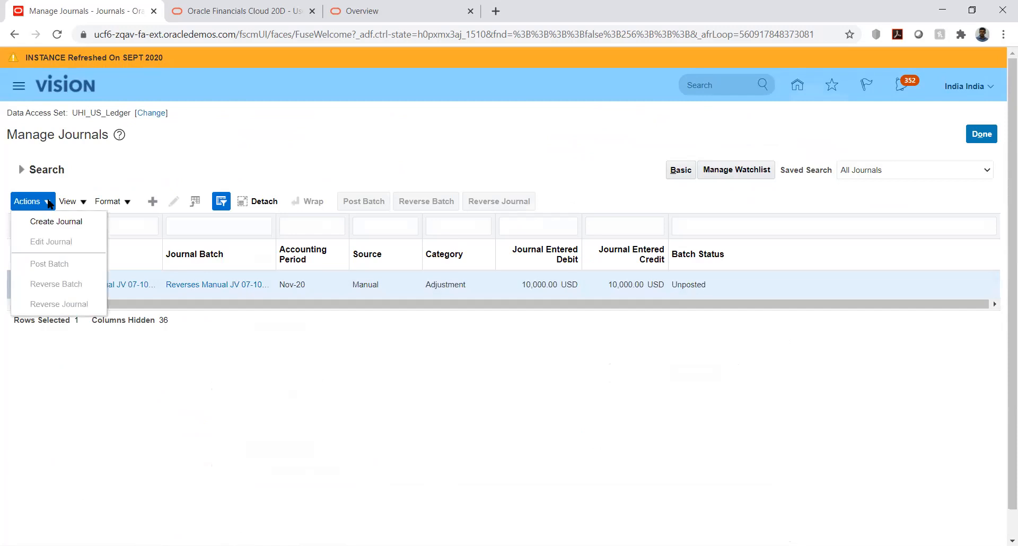
click(171, 145)
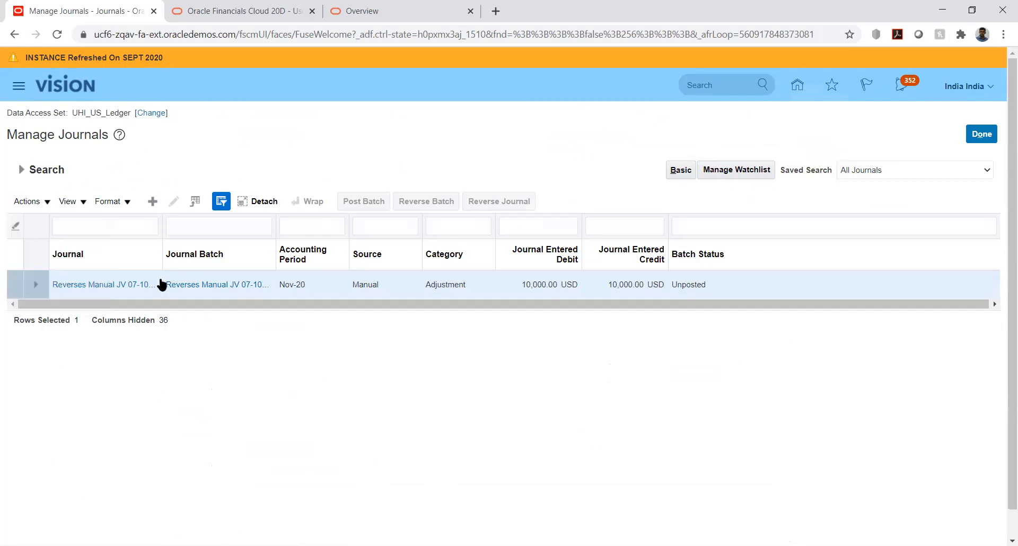
Reopen the reversal journal from the search results and examine its reversal details and originating journal.
click(131, 285)
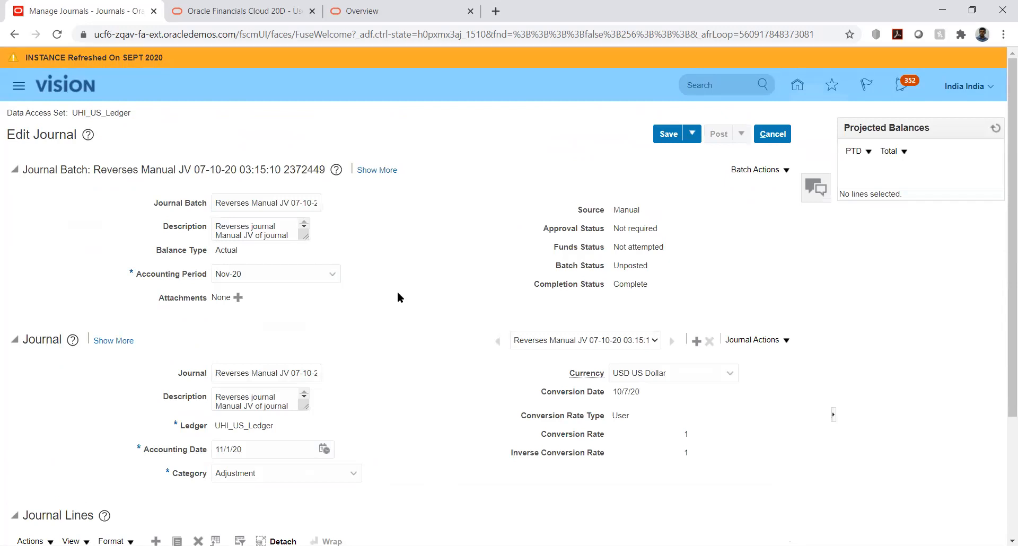
scroll(396, 291, down, 3)
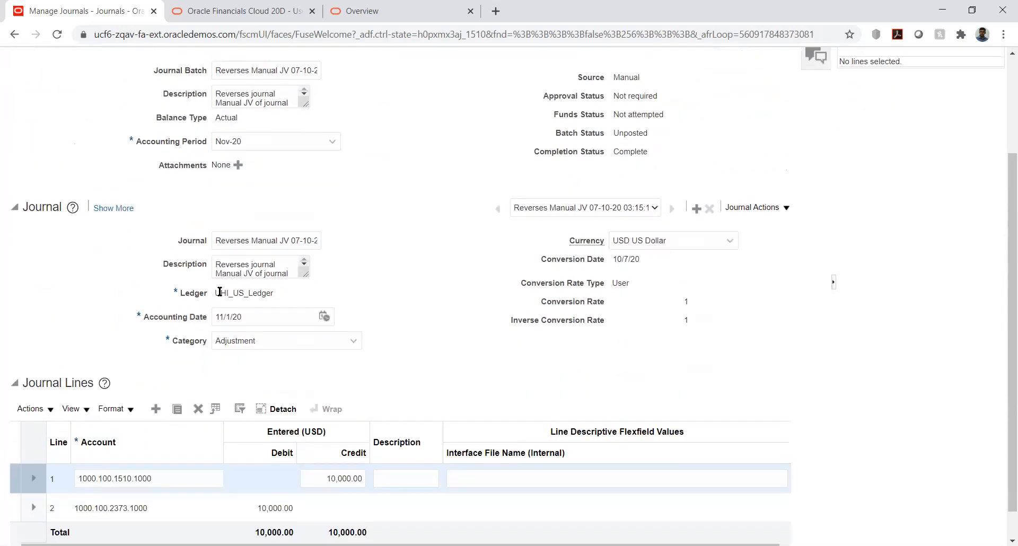
click(122, 208)
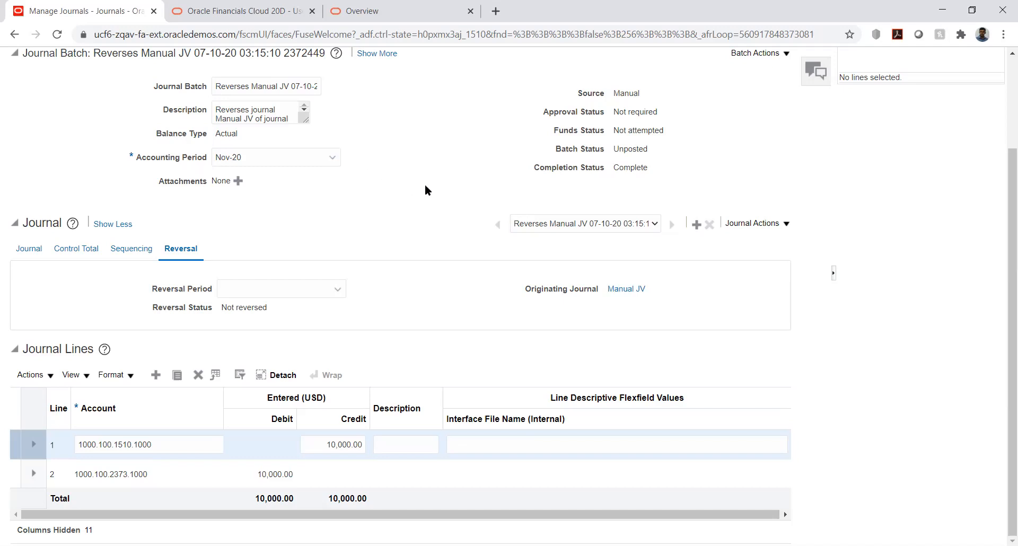
scroll(435, 183, up, 2)
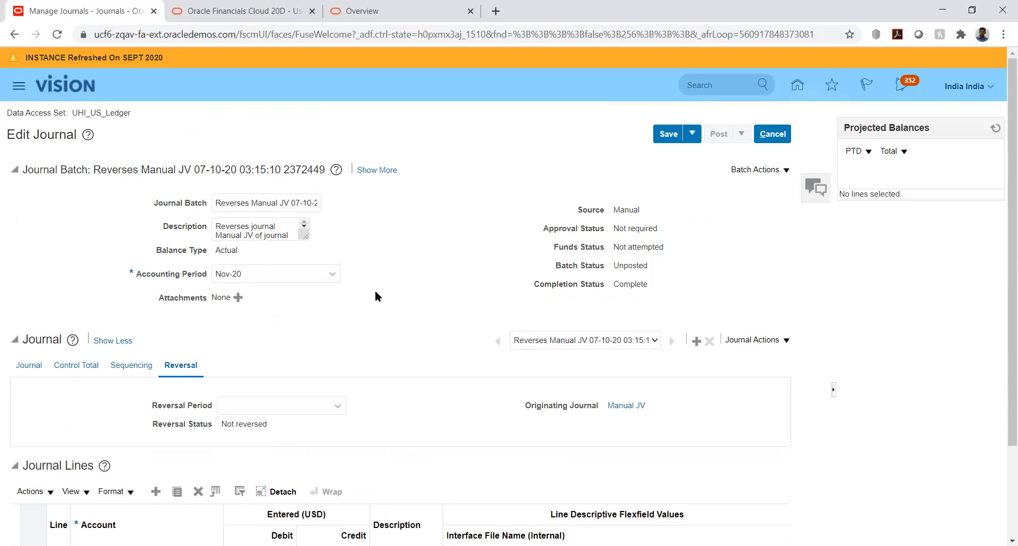
Check which journal actions are available for the reversal journal, and close it without saving.
click(781, 342)
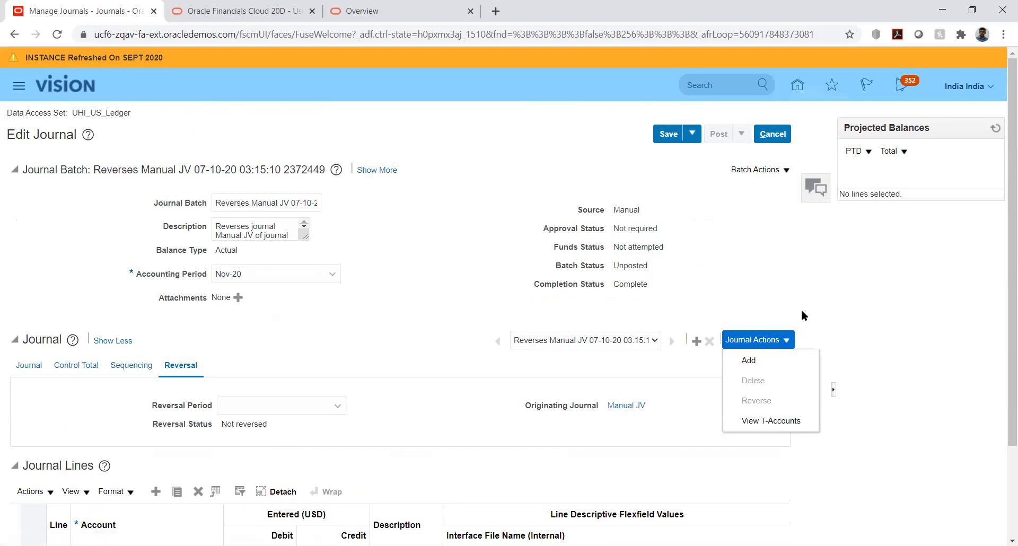
click(789, 302)
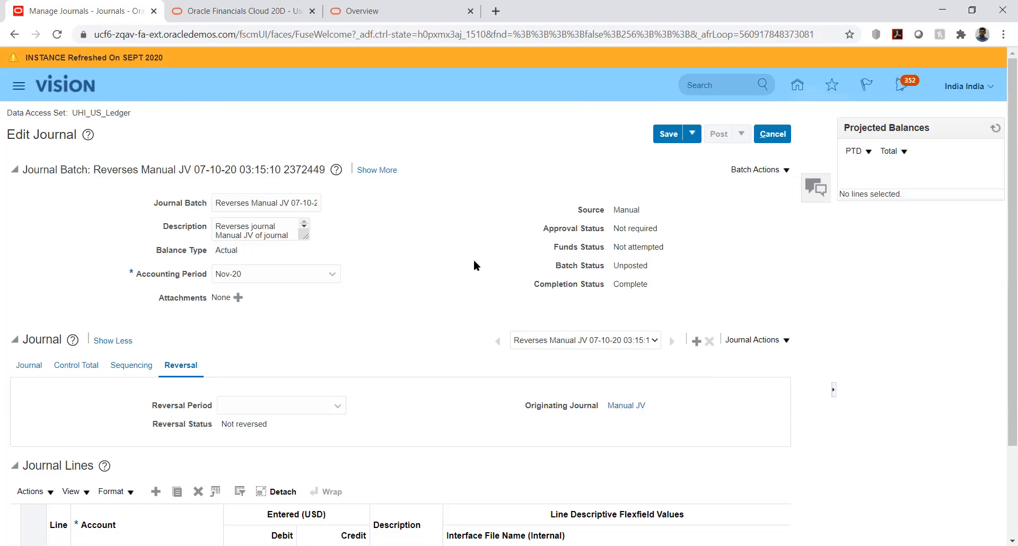
click(775, 134)
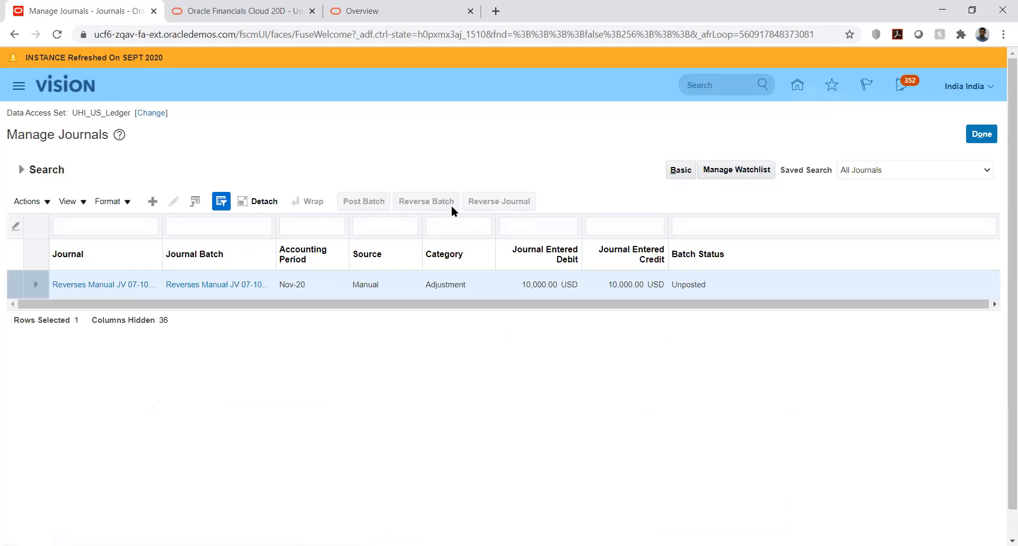
Leave the journal search for the home page and open Period Close under General Accounting.
click(798, 86)
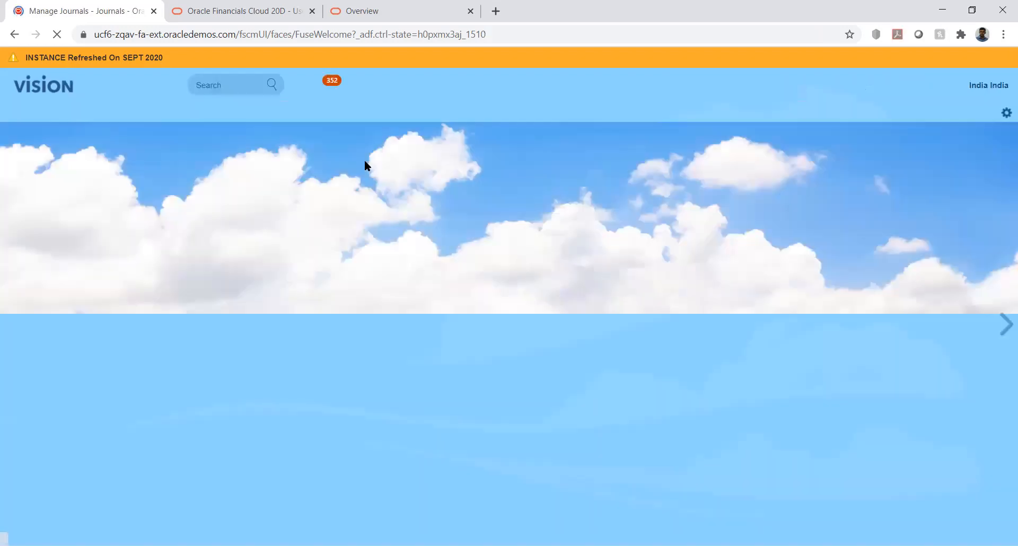
scroll(138, 416, down, 3)
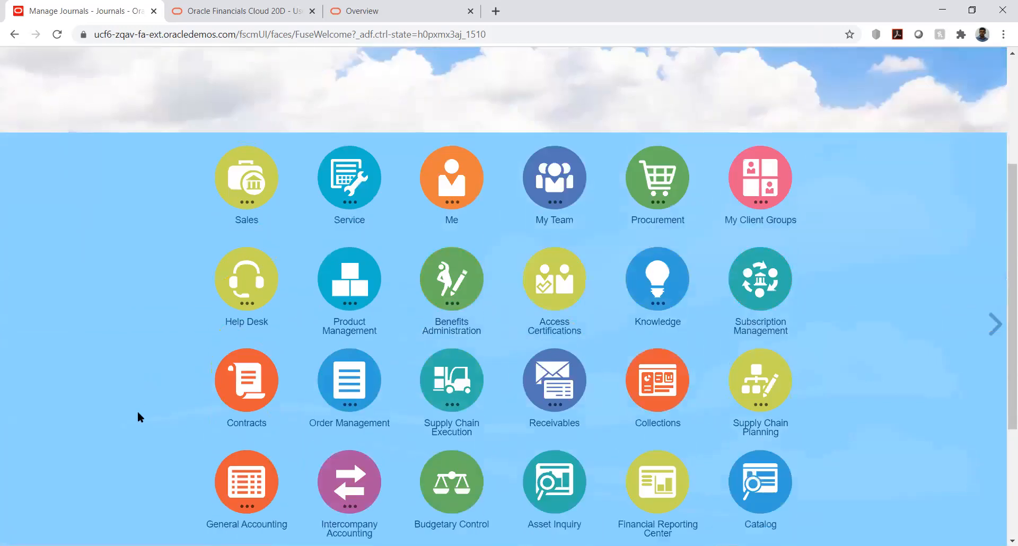
scroll(138, 412, down, 3)
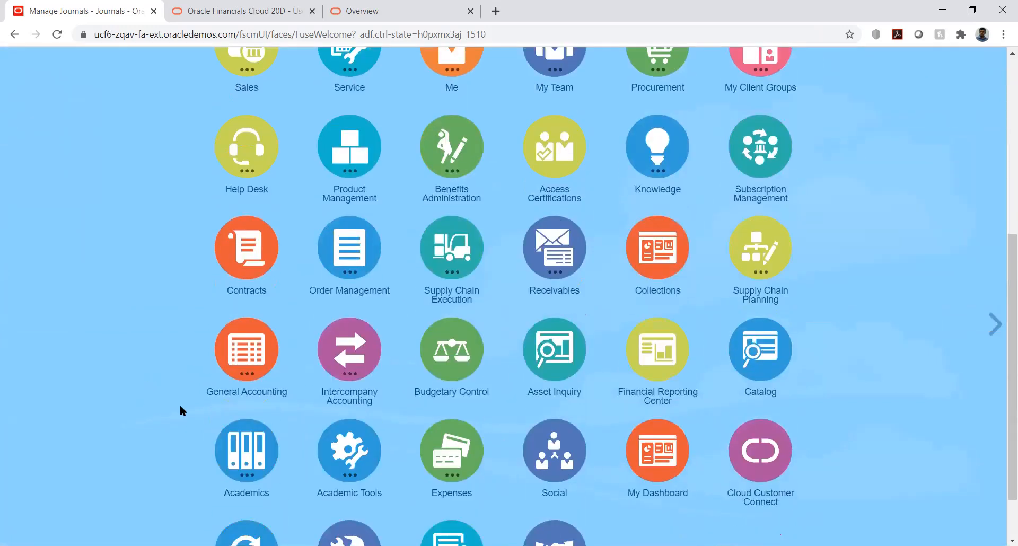
click(243, 361)
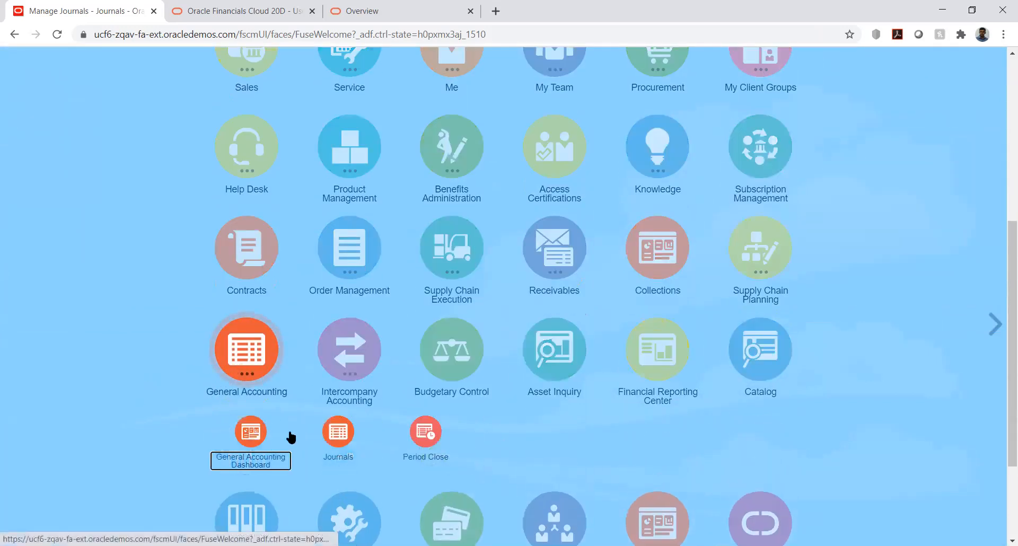
click(428, 432)
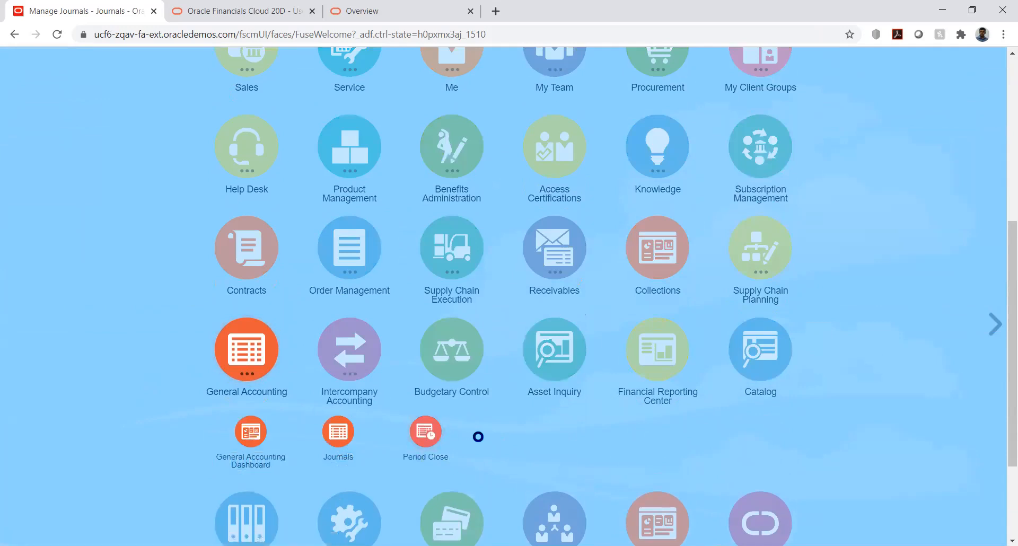
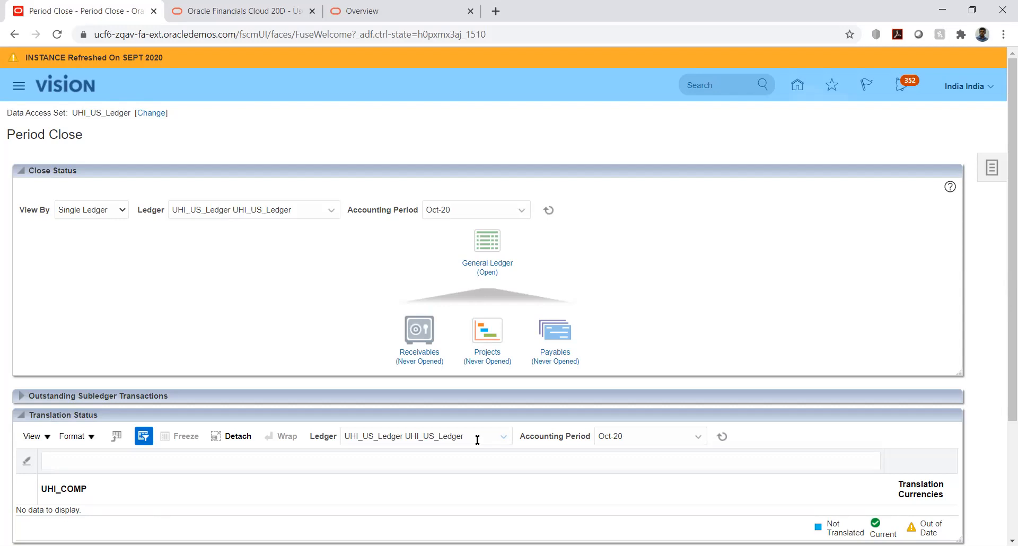
Open the Nov-20 General Ledger accounting period for UHI_US_Ledger and check its updated status in the period list.
click(478, 265)
click(103, 273)
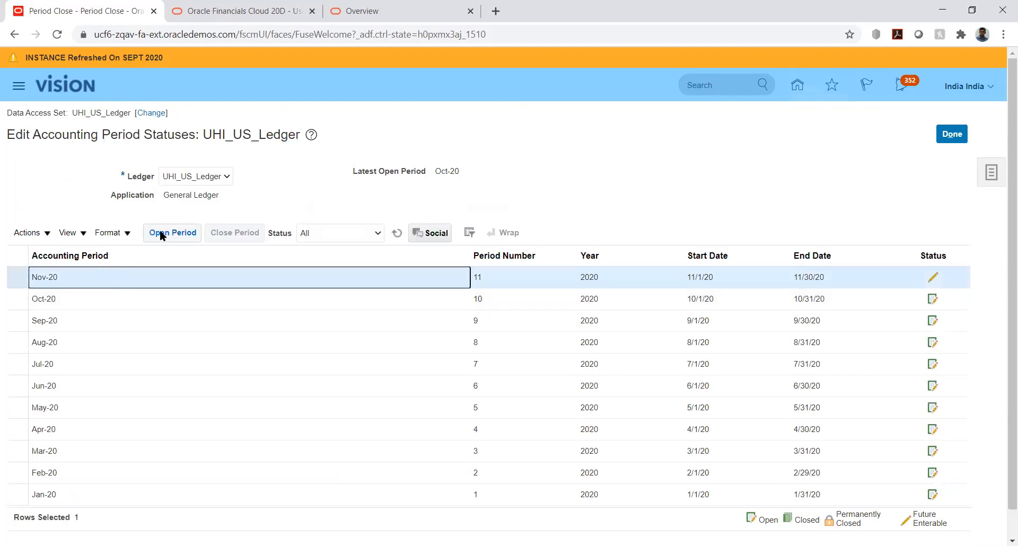
click(160, 230)
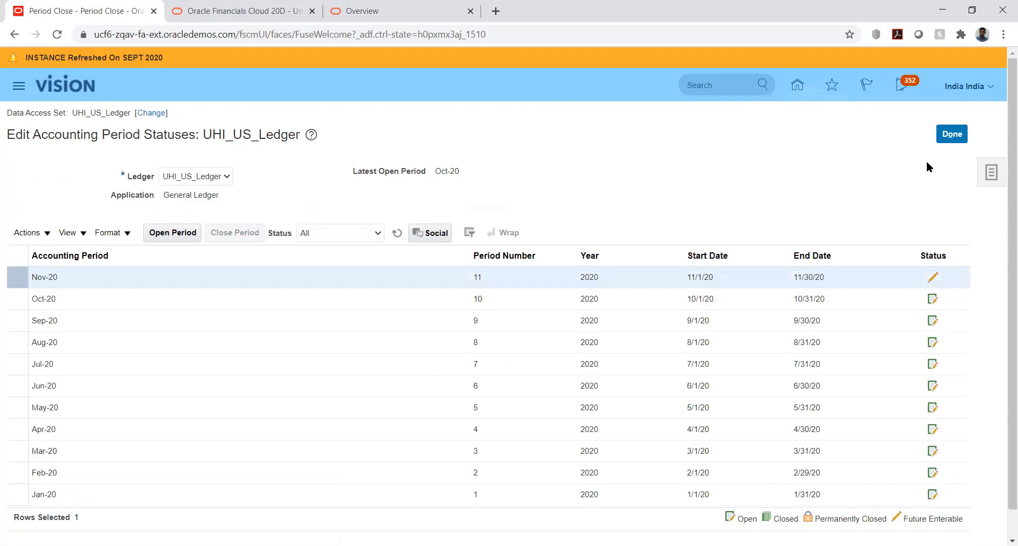
click(950, 134)
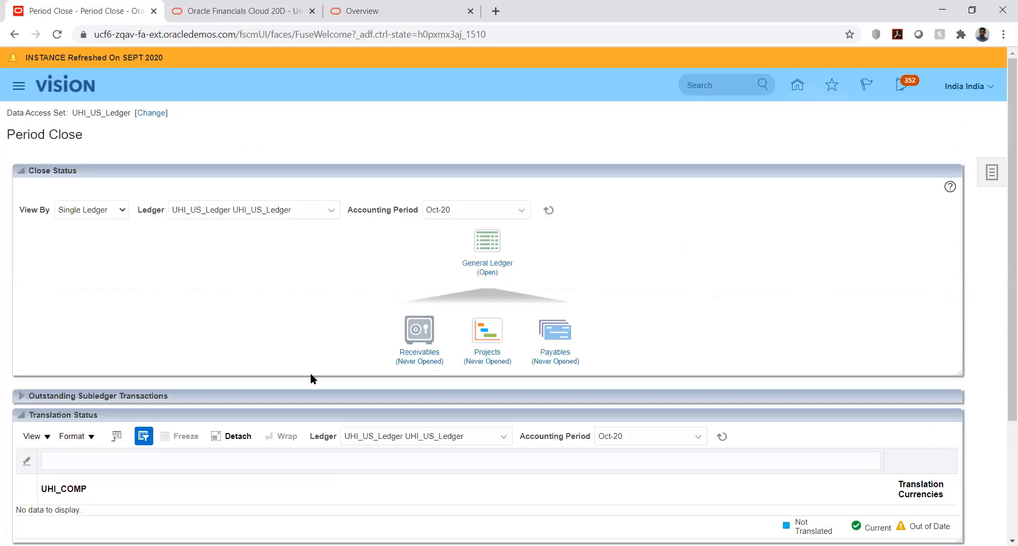
click(494, 268)
scroll(557, 395, down, 1)
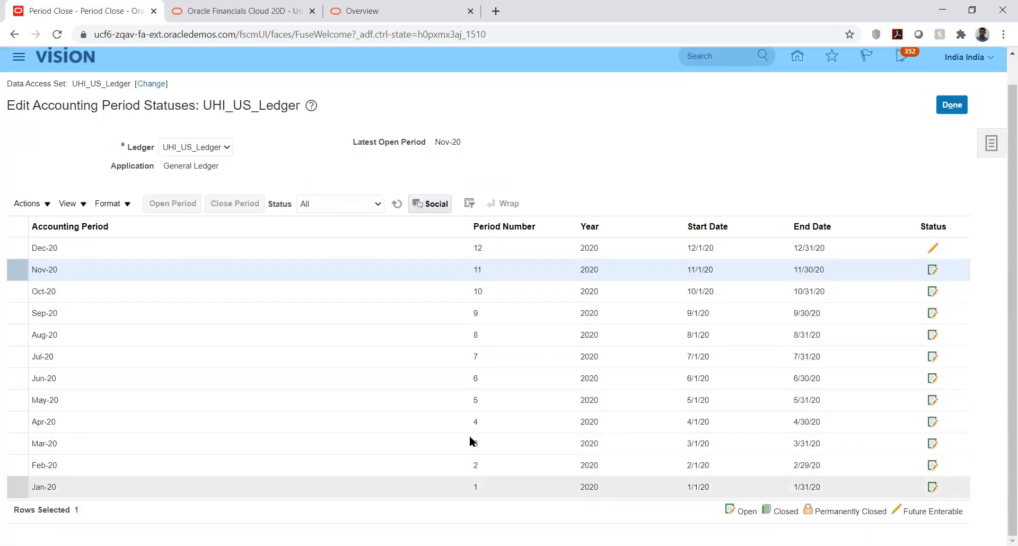
scroll(727, 354, up, 1)
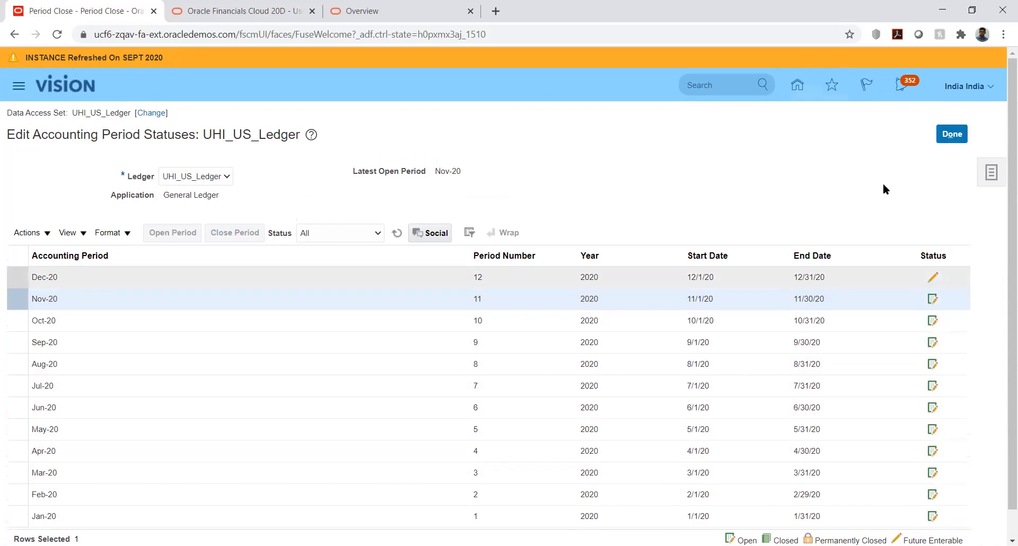
click(946, 138)
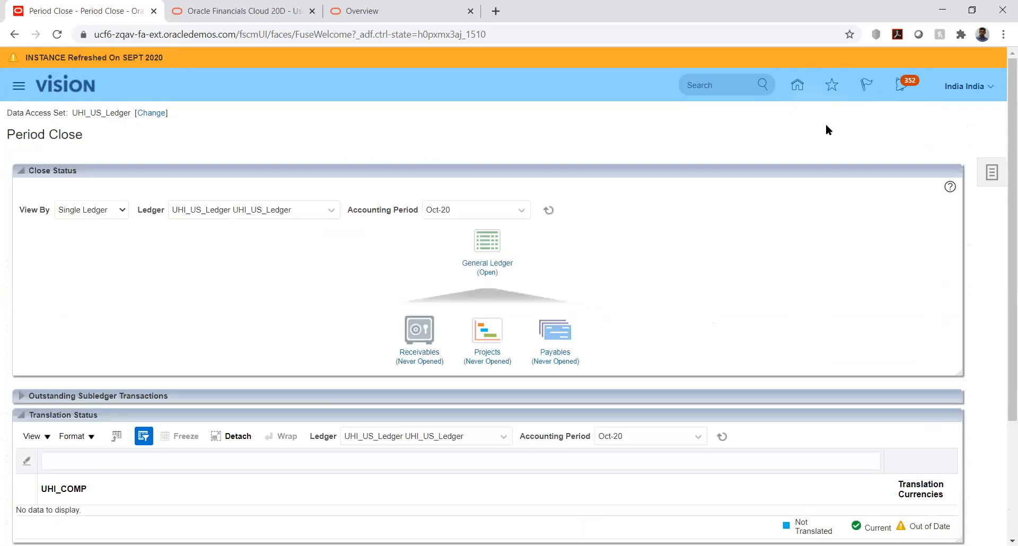
Go to journal management under General Accounting and search Nov-20 for the journal "Reverses Manual JV 07-10-20 03:15:11".
click(796, 90)
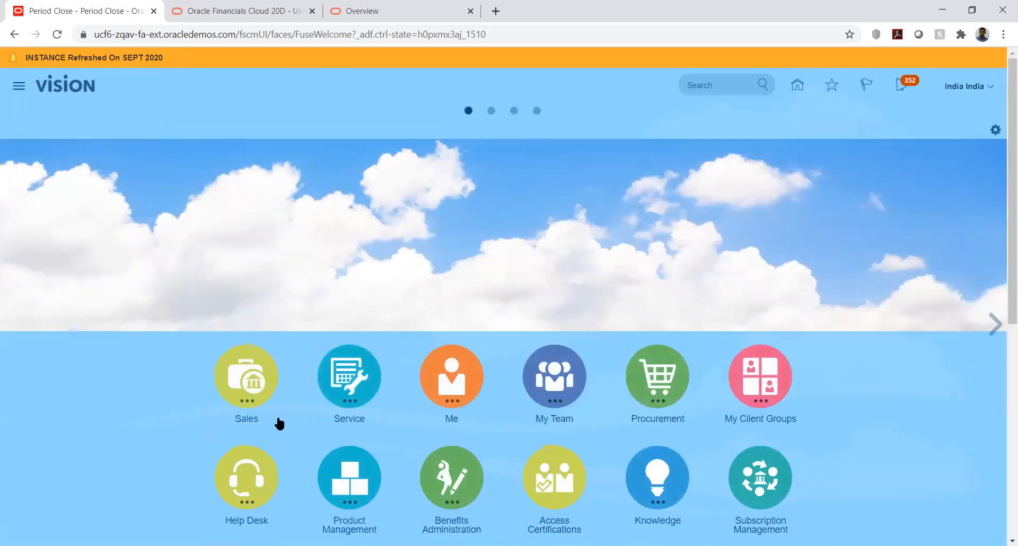
scroll(279, 423, down, 7)
click(229, 291)
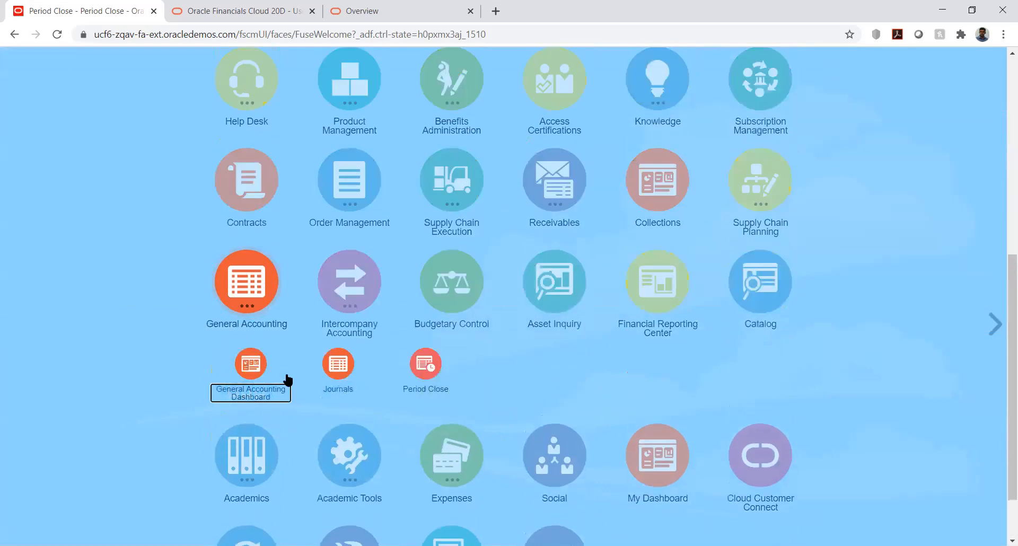
click(464, 391)
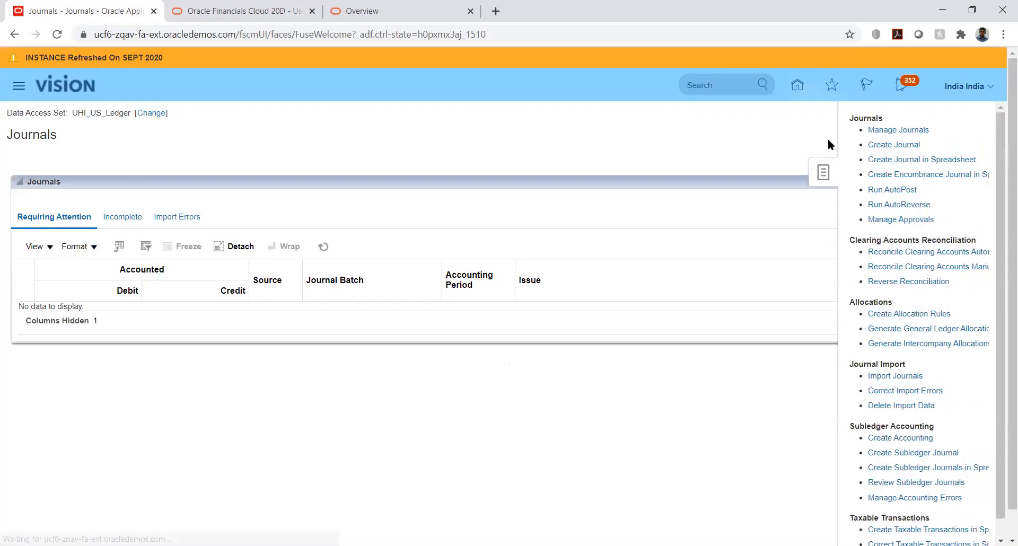
click(914, 129)
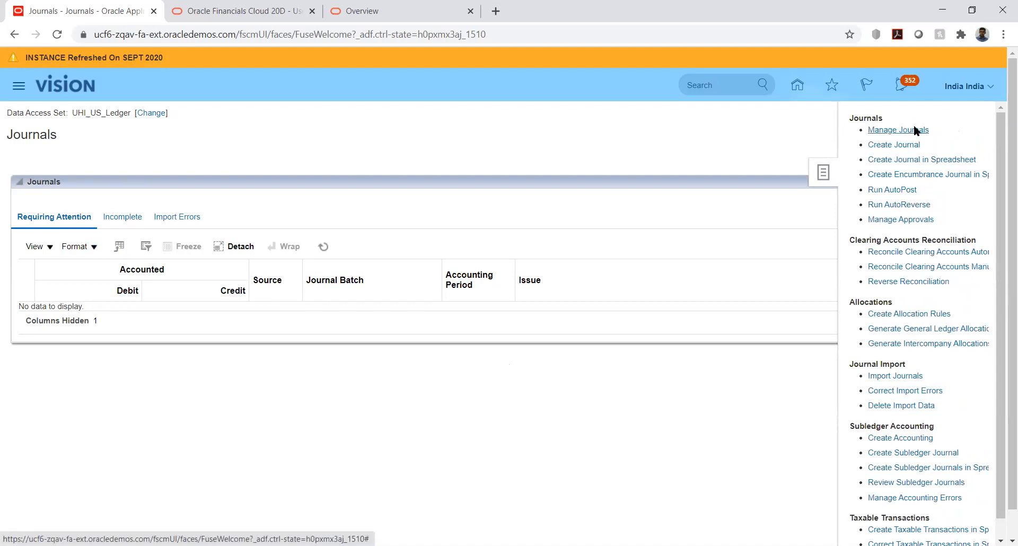
click(416, 209)
text(Reverses Manual JV 07-10-20 03:15:11)
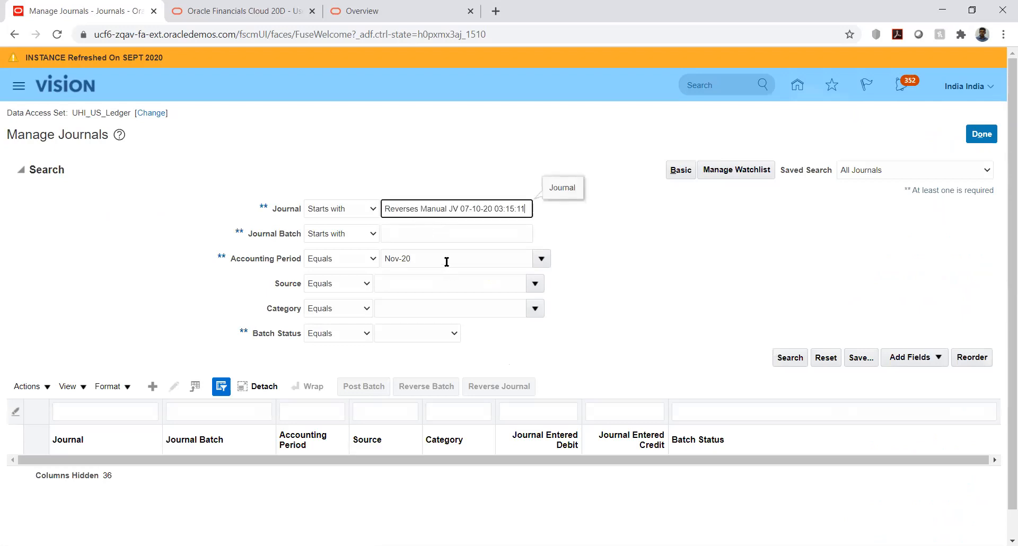
click(791, 360)
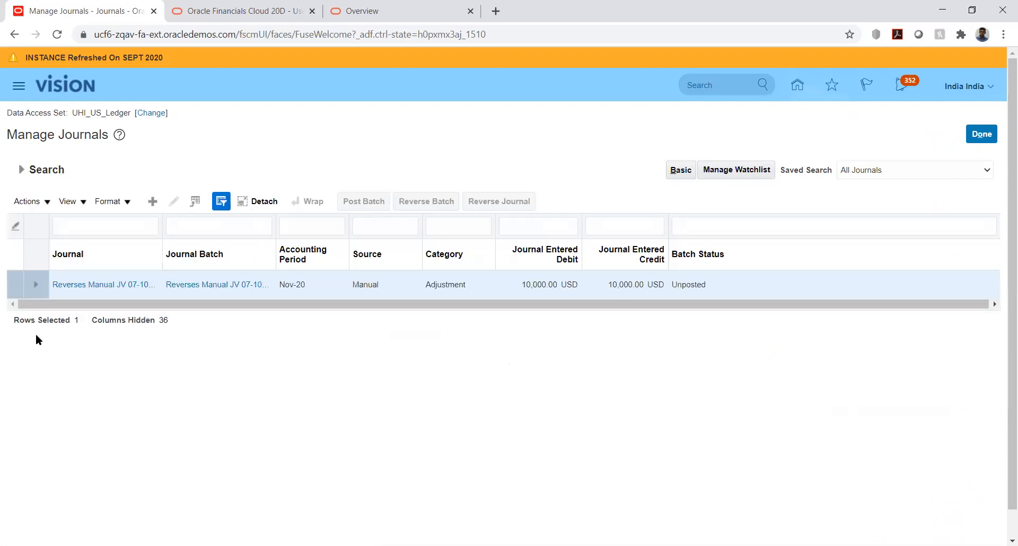
Open the found reversal journal, post its batch, and return to the journal search results.
click(76, 285)
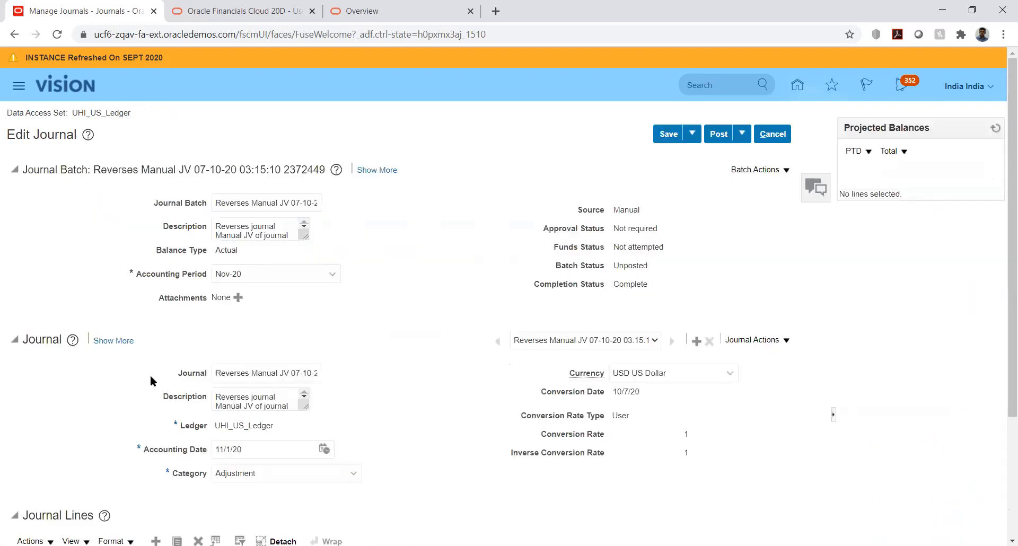
click(718, 137)
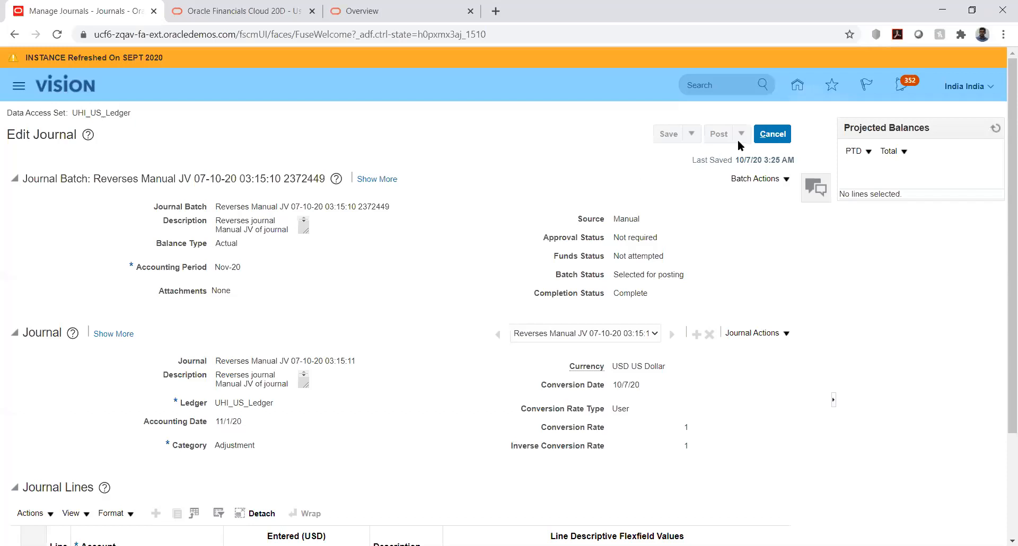
click(777, 133)
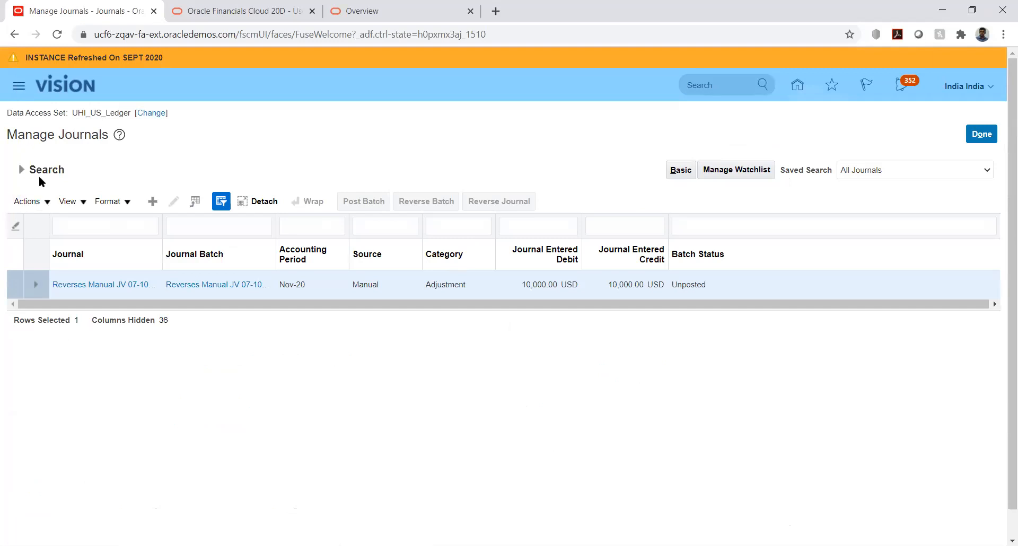
Open Scheduled Processes and refresh the process list to check the status of the journal posting process.
scroll(361, 361, down, 4)
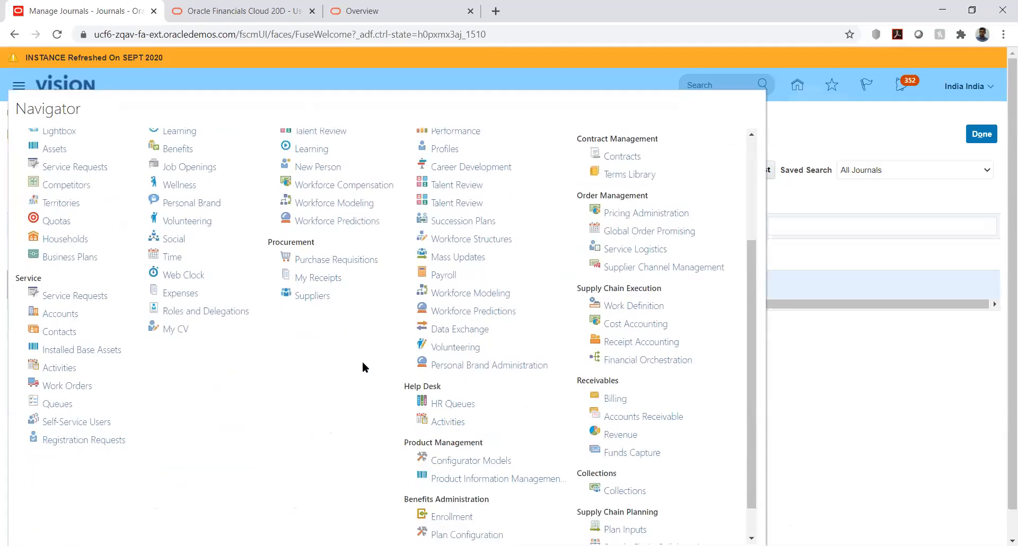
click(591, 532)
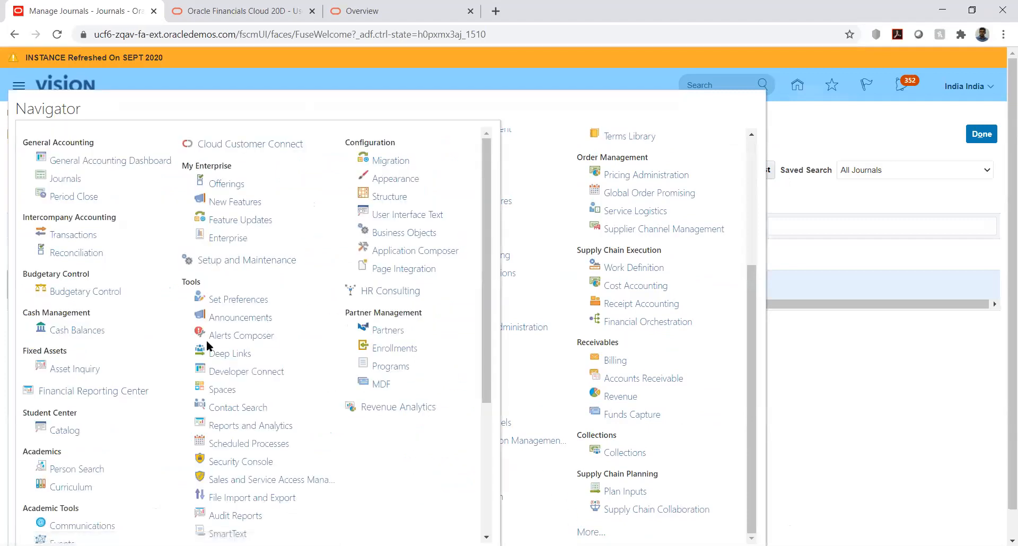
click(228, 447)
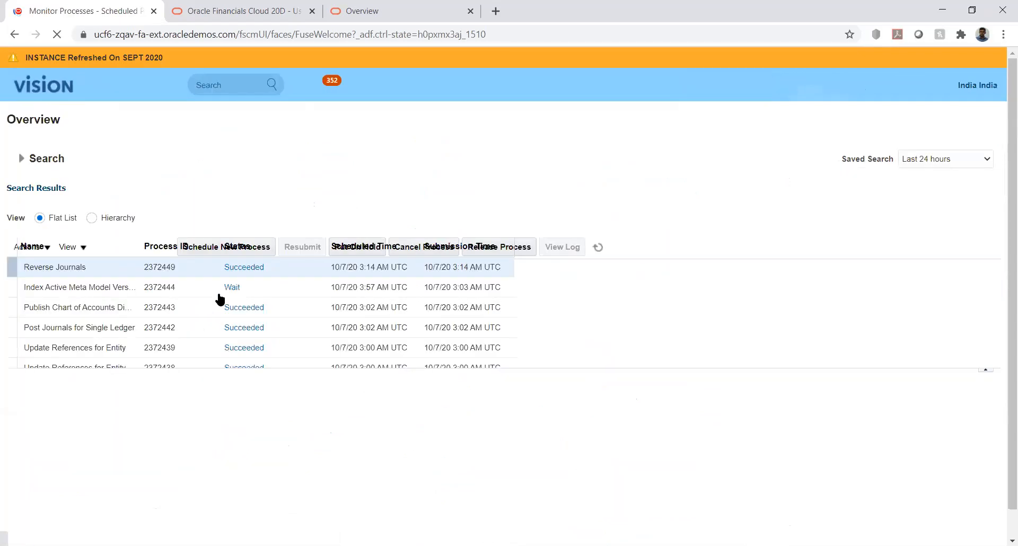
click(521, 247)
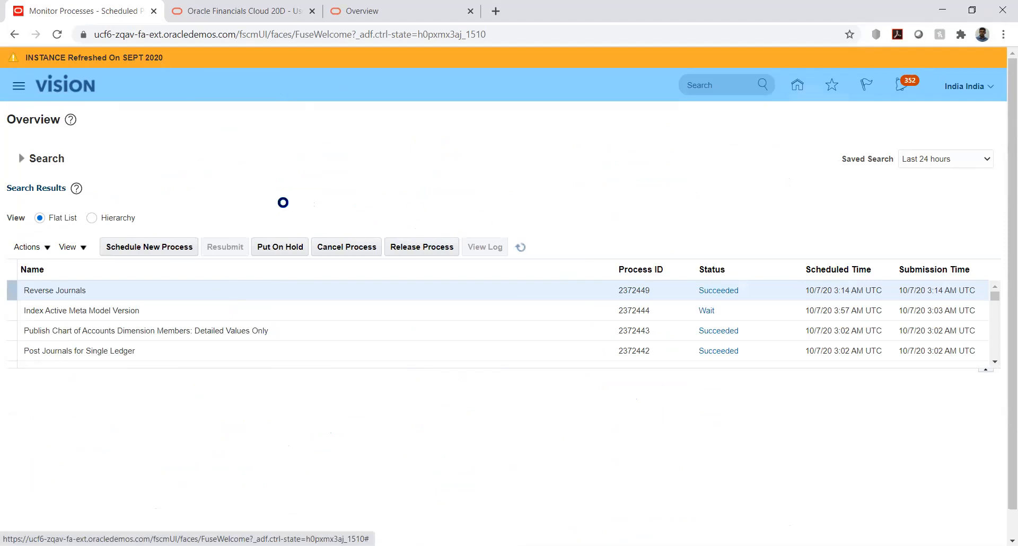
Return to journal management and search Nov-20 for "Reverses Manual JV 07-10-20 03:15:11" again to check its batch status.
click(797, 88)
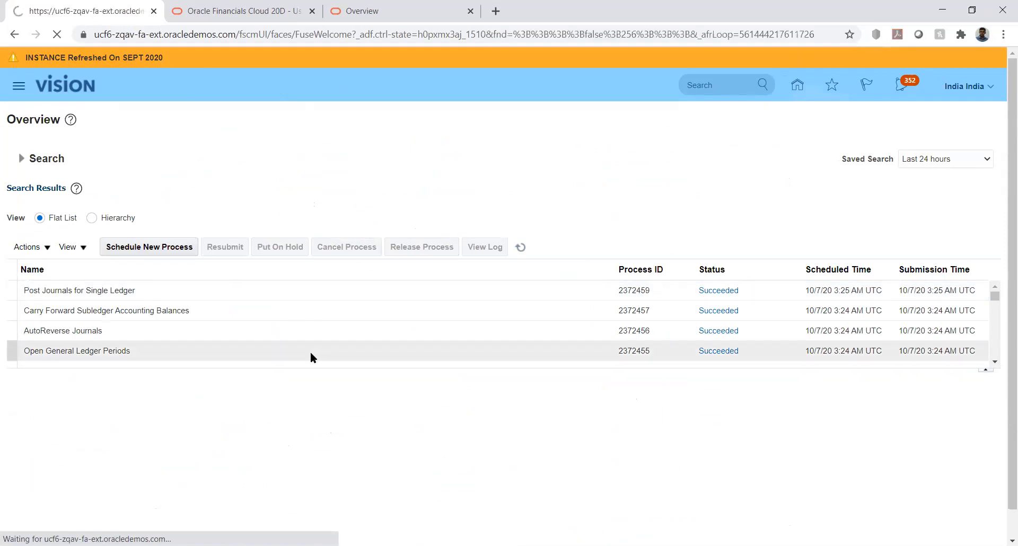
scroll(190, 374, down, 6)
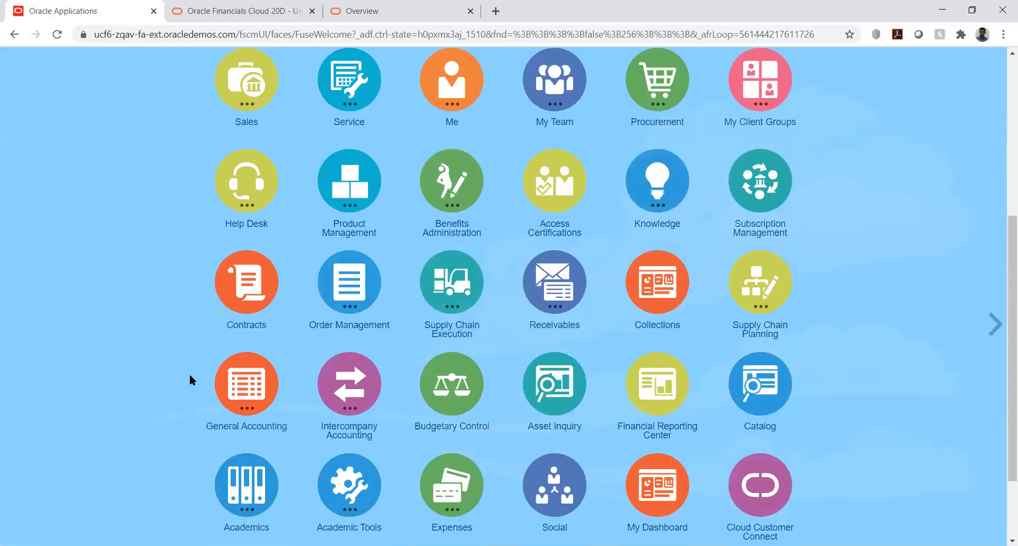
click(245, 366)
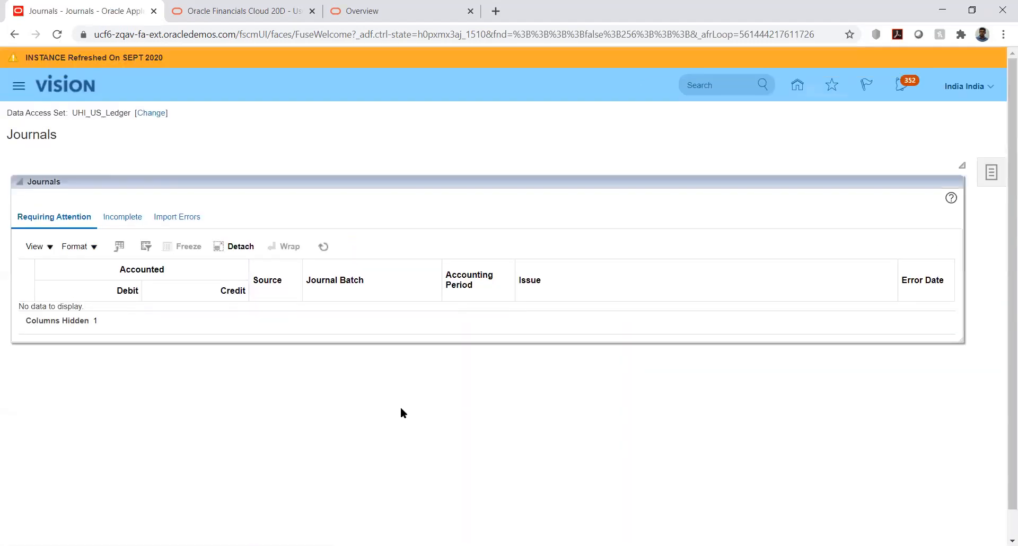
click(997, 181)
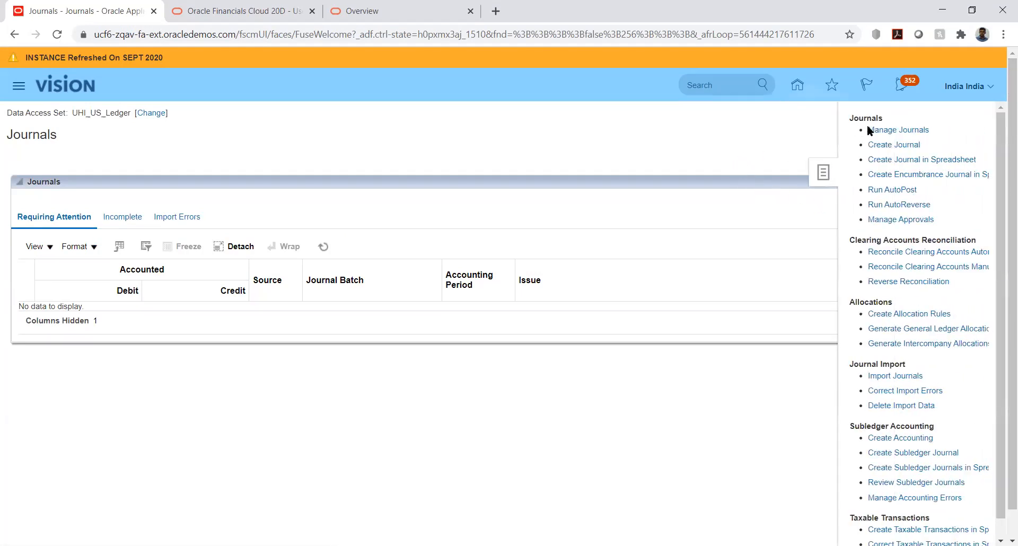
click(880, 131)
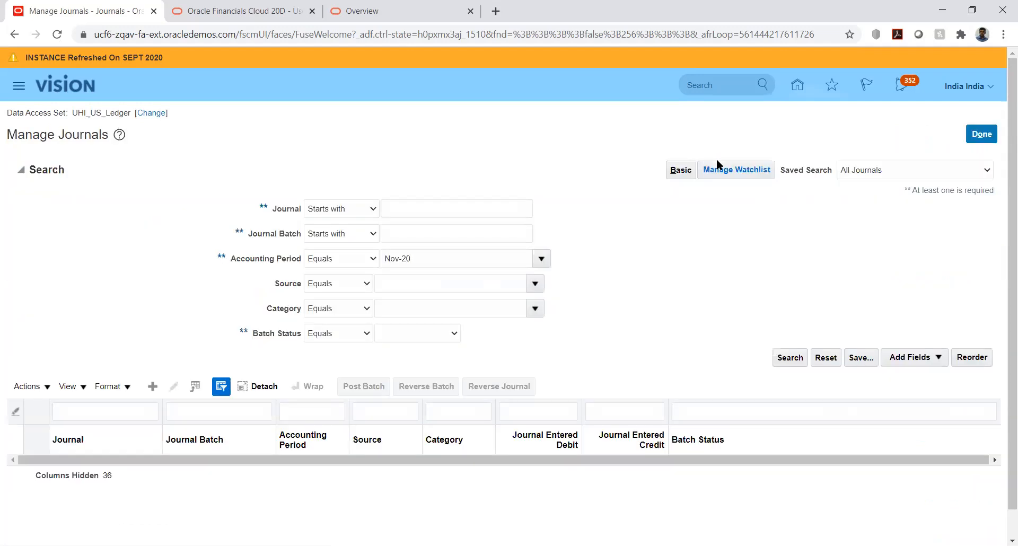
click(456, 212)
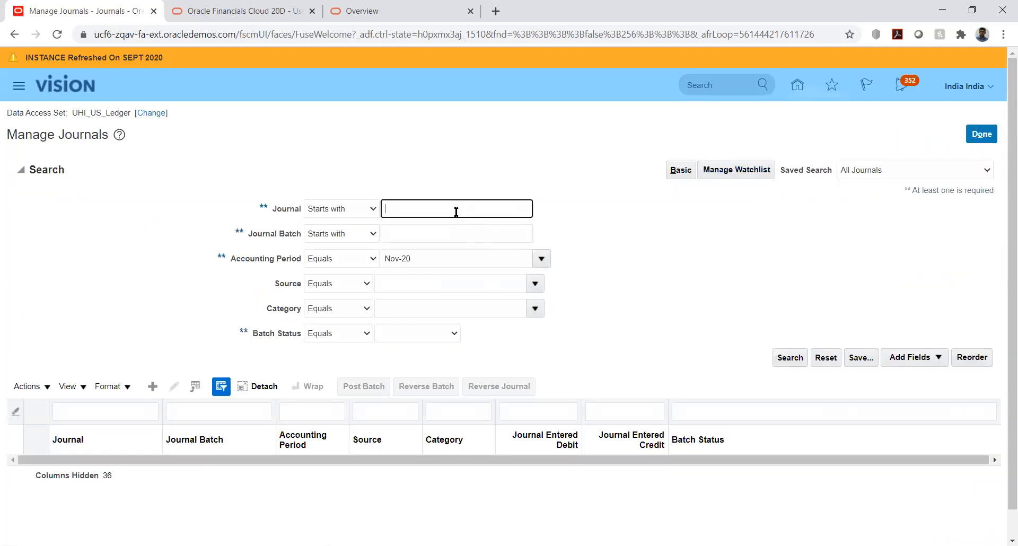
text(Reverses Manual JV 07-10-20 03:15:11)
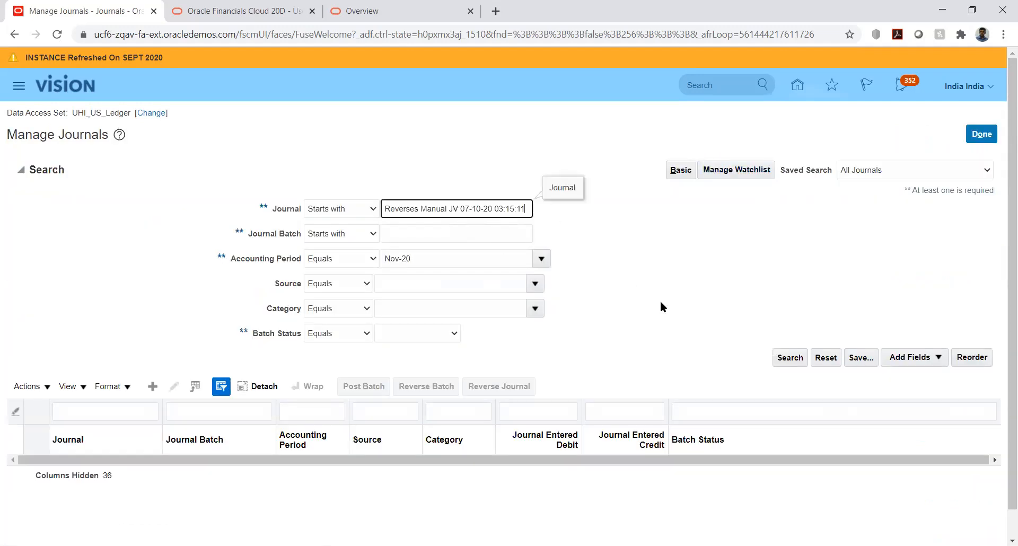
click(786, 357)
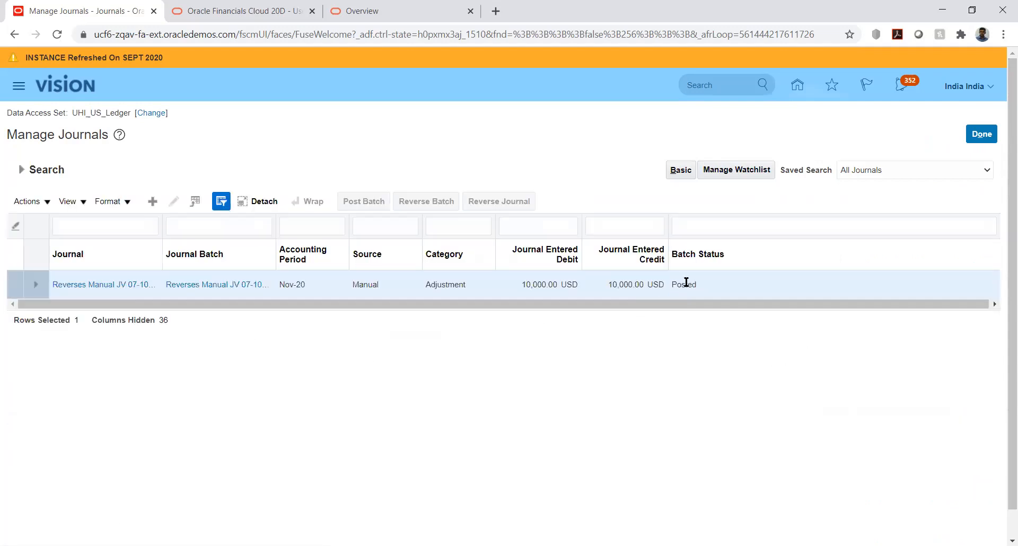
Open the posted reversal journal, expand its journal details, and examine its reversal status, originating journal and lines.
click(98, 285)
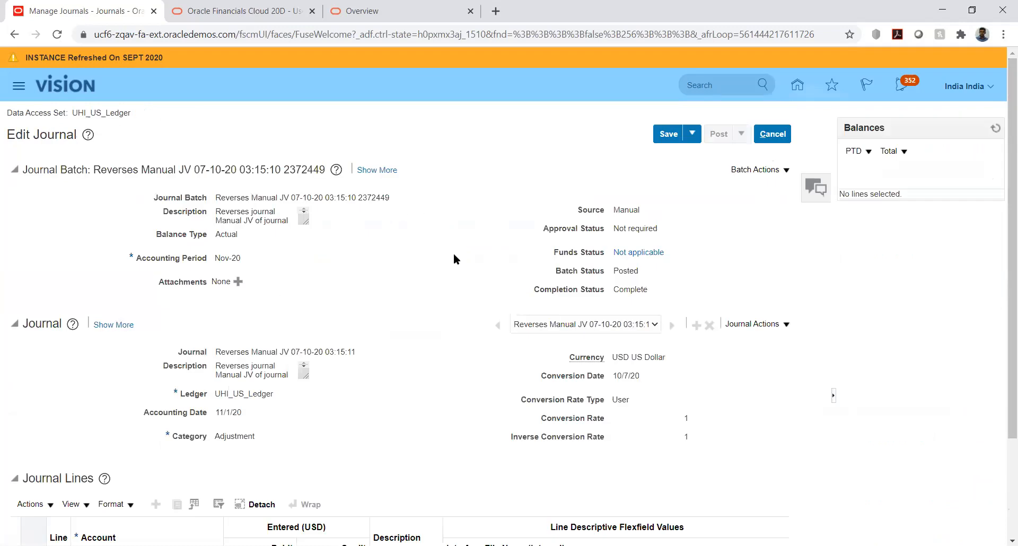
scroll(453, 259, down, 2)
click(113, 260)
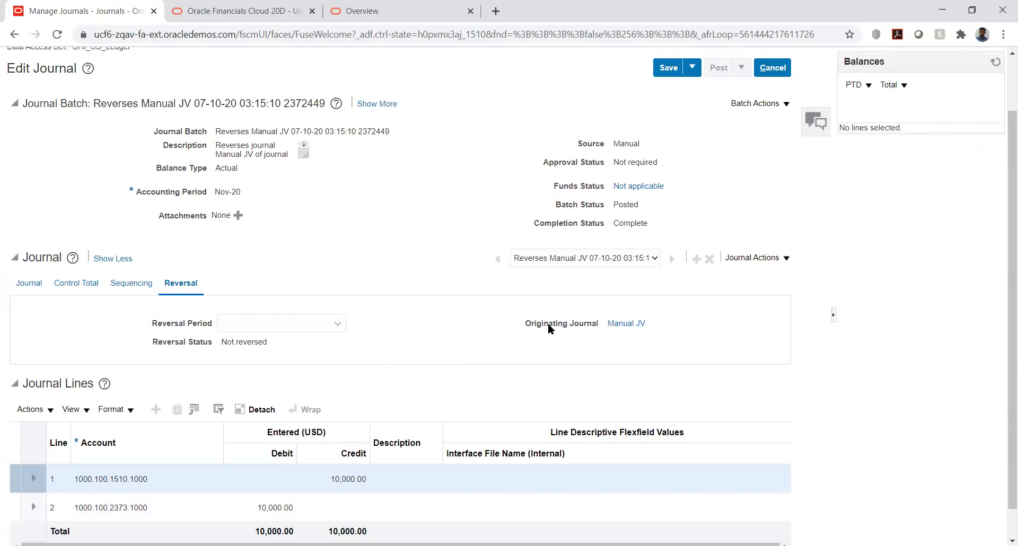
drag(529, 322, 602, 324)
click(730, 317)
drag(221, 342, 262, 342)
click(281, 351)
drag(223, 343, 260, 338)
click(280, 351)
scroll(863, 215, up, 2)
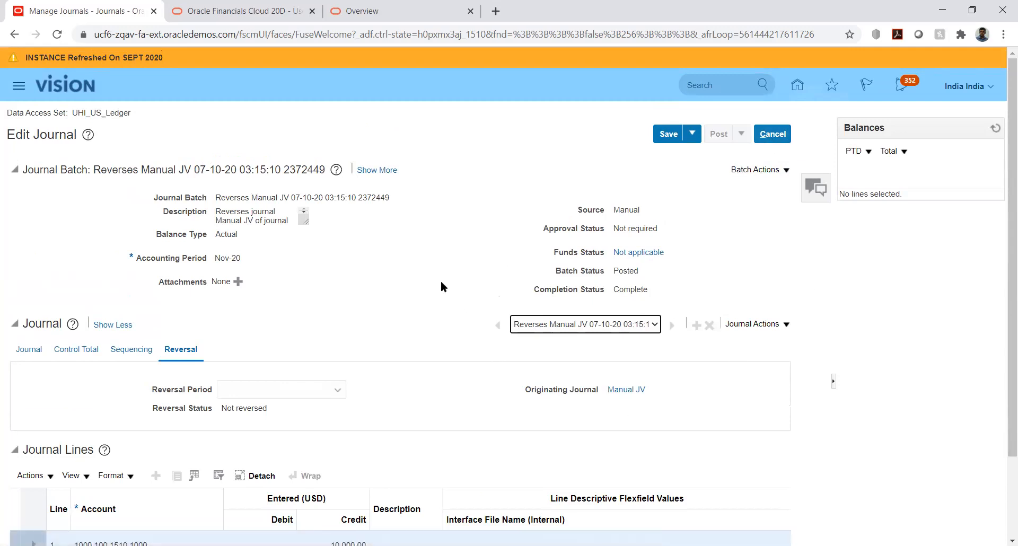
scroll(442, 281, down, 2)
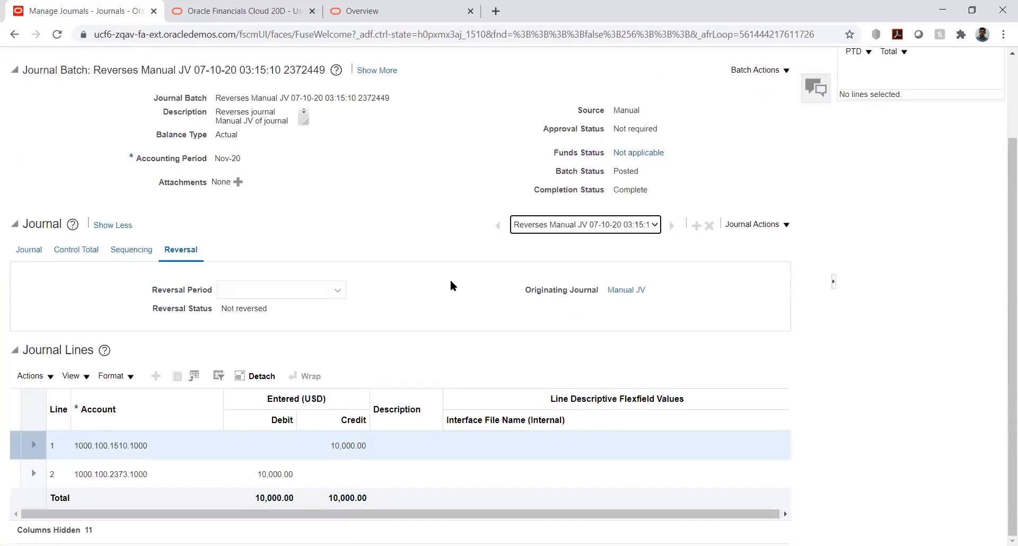
Open the originating journal Manual JV, check its reversal status, and go back to the reversal journal through its link.
click(623, 292)
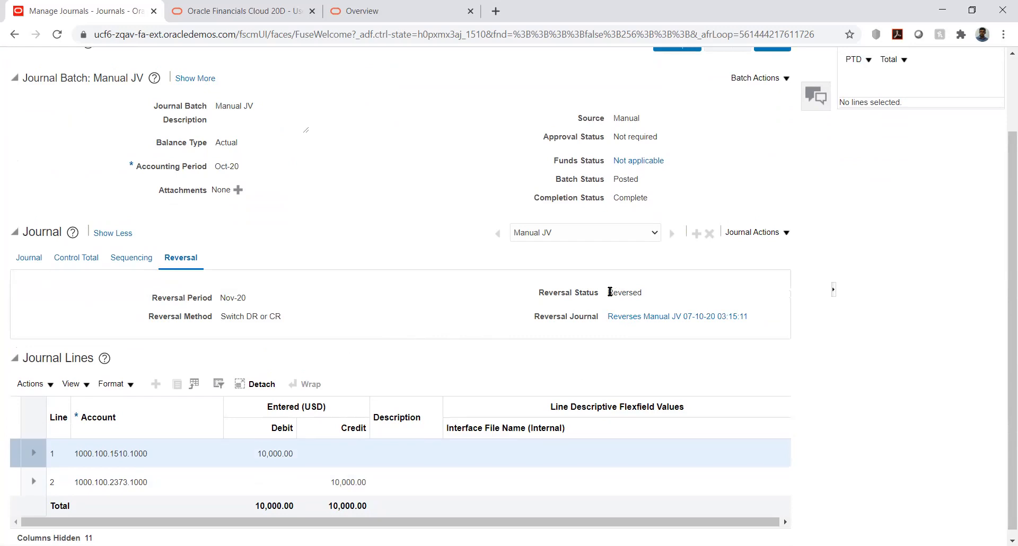
drag(609, 291, 643, 288)
click(666, 291)
click(628, 316)
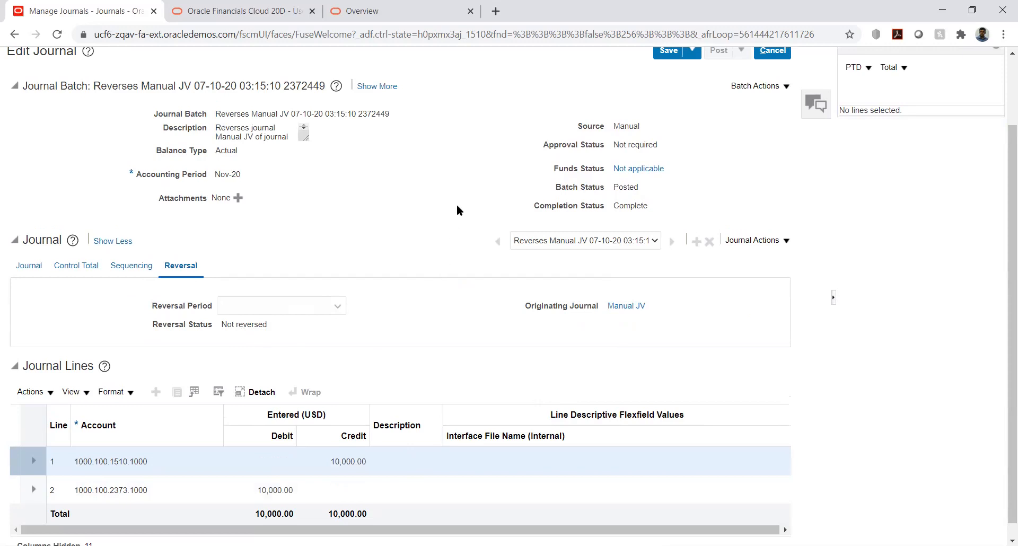
Save and close the reversal journal.
scroll(457, 207, up, 3)
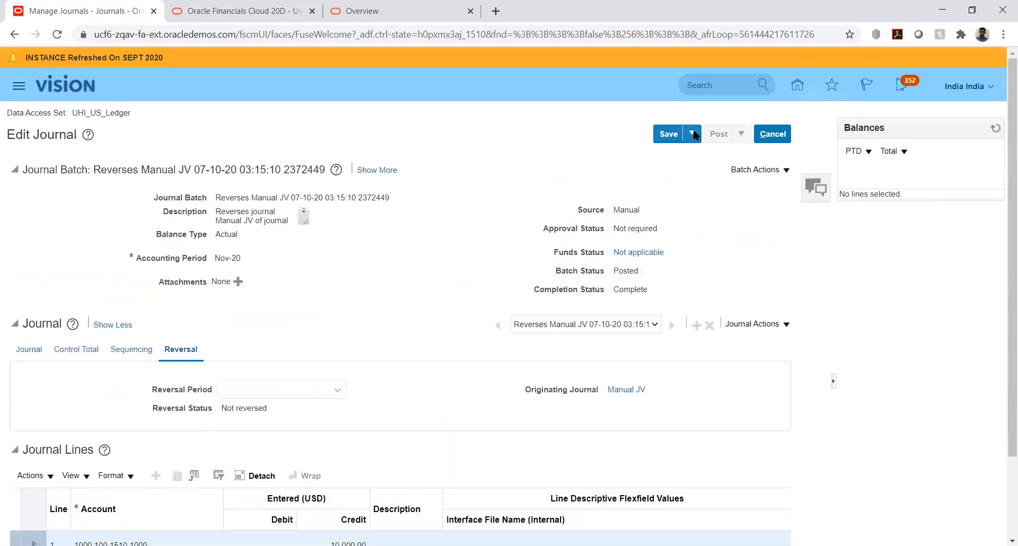
click(692, 136)
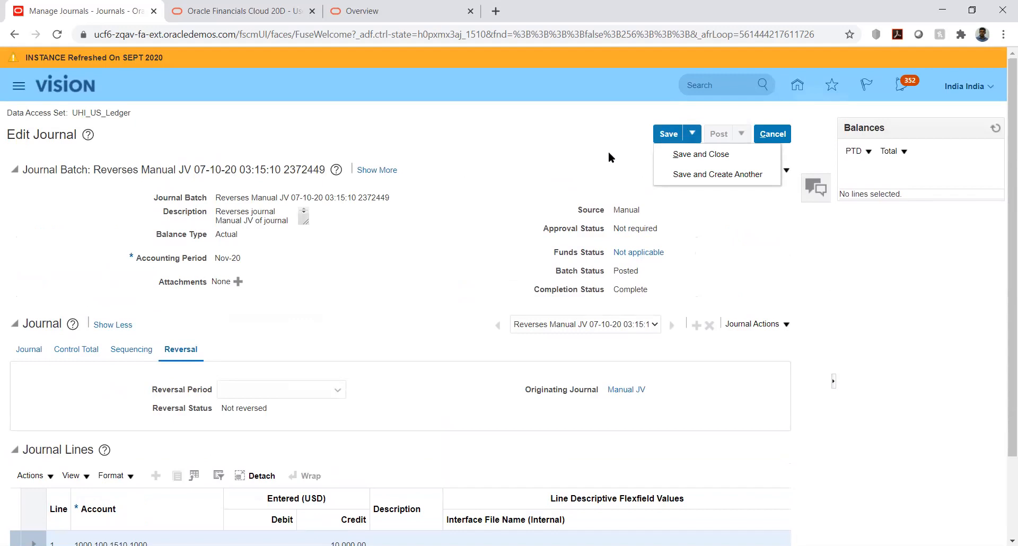
click(684, 154)
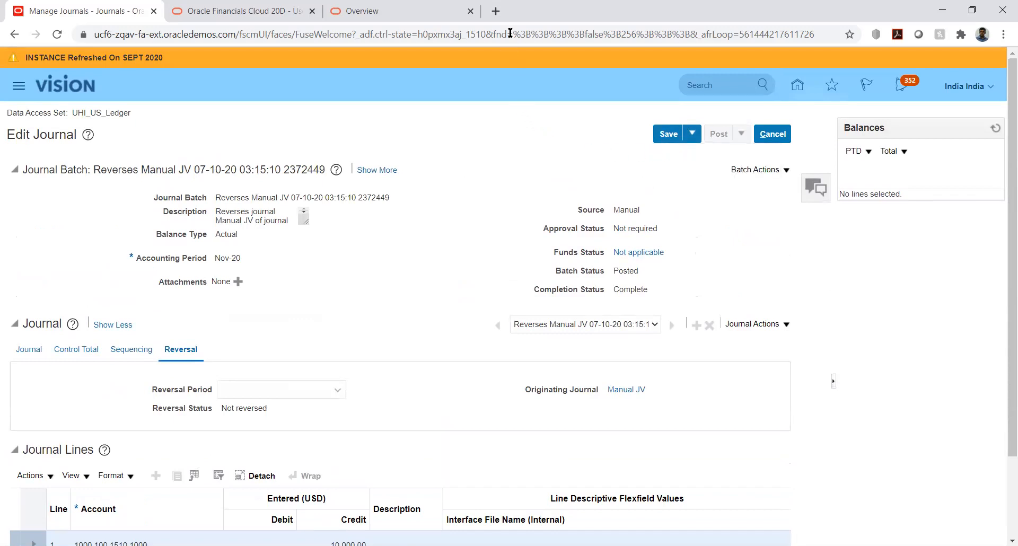